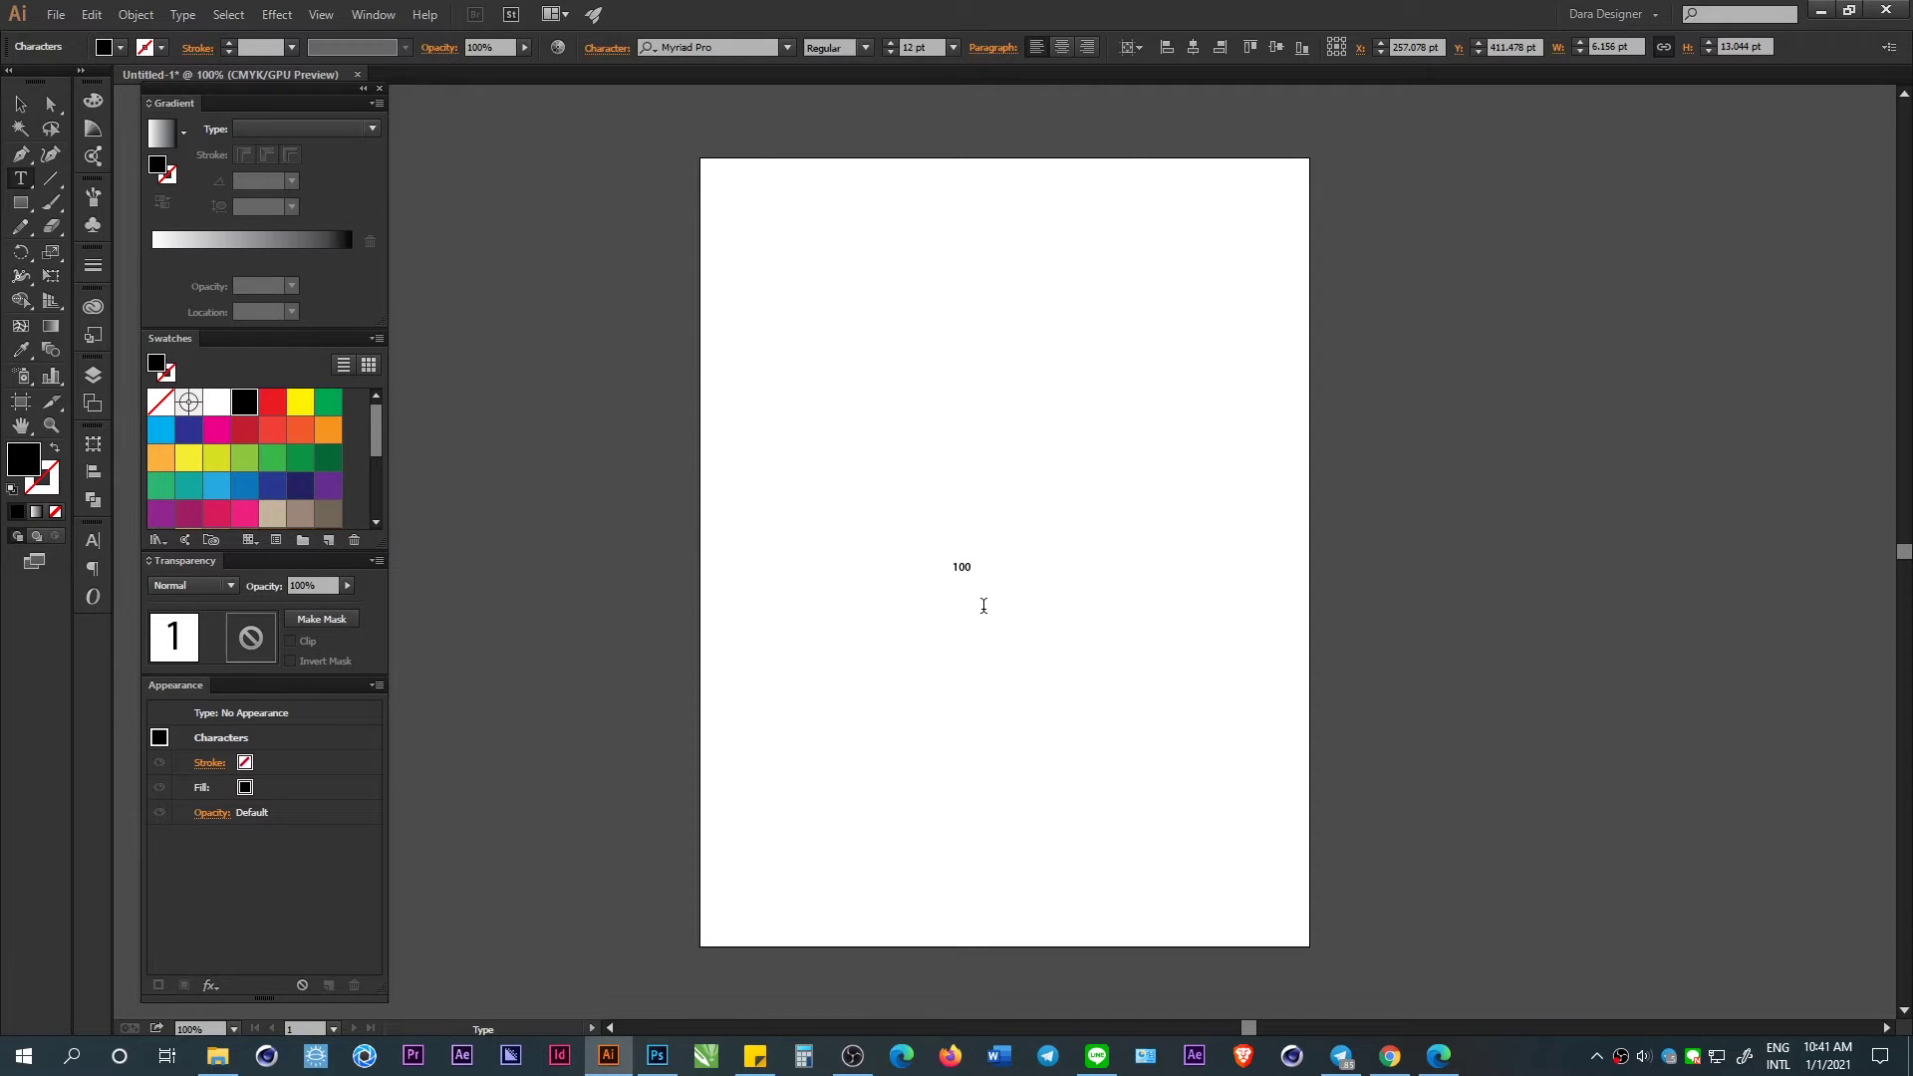
Scale the 100 text up to 244.5 pt and set it in AKbalthom HighSchool.
click(20, 104)
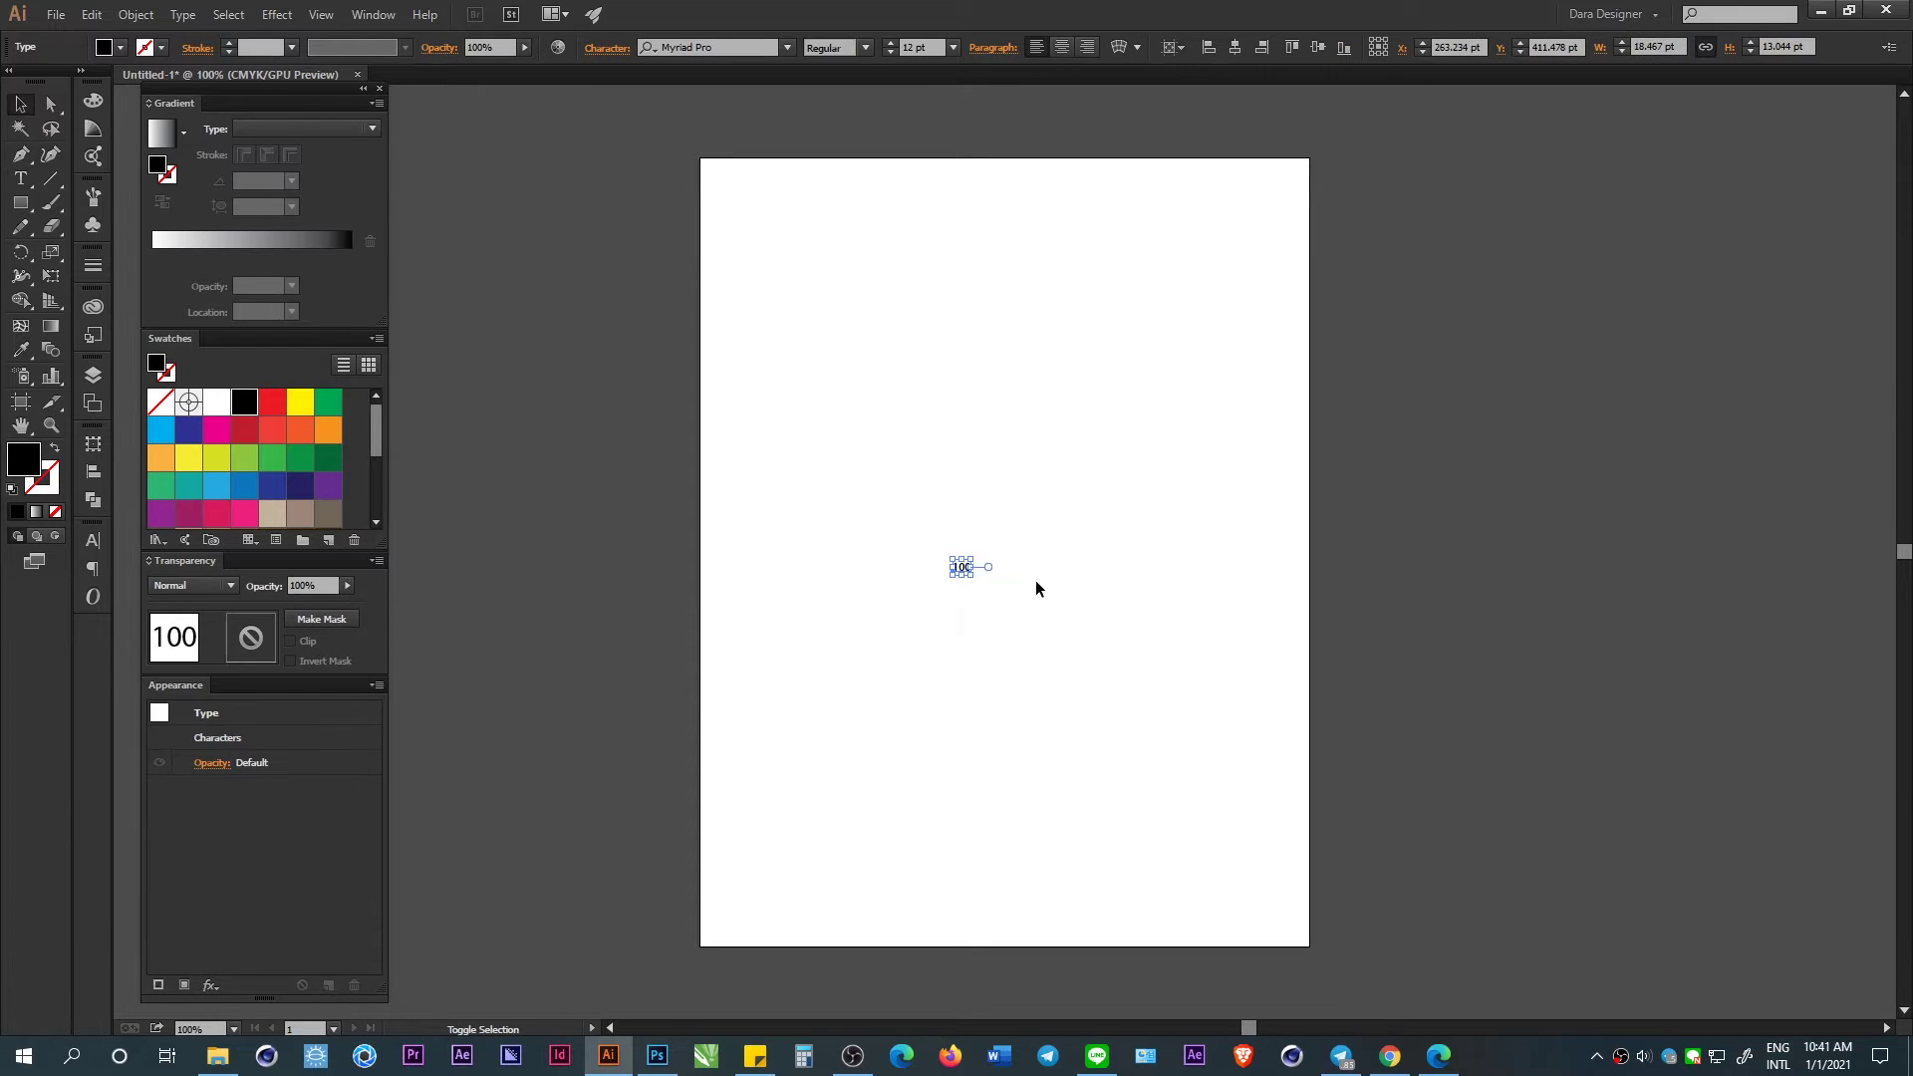
drag(974, 585, 1102, 580)
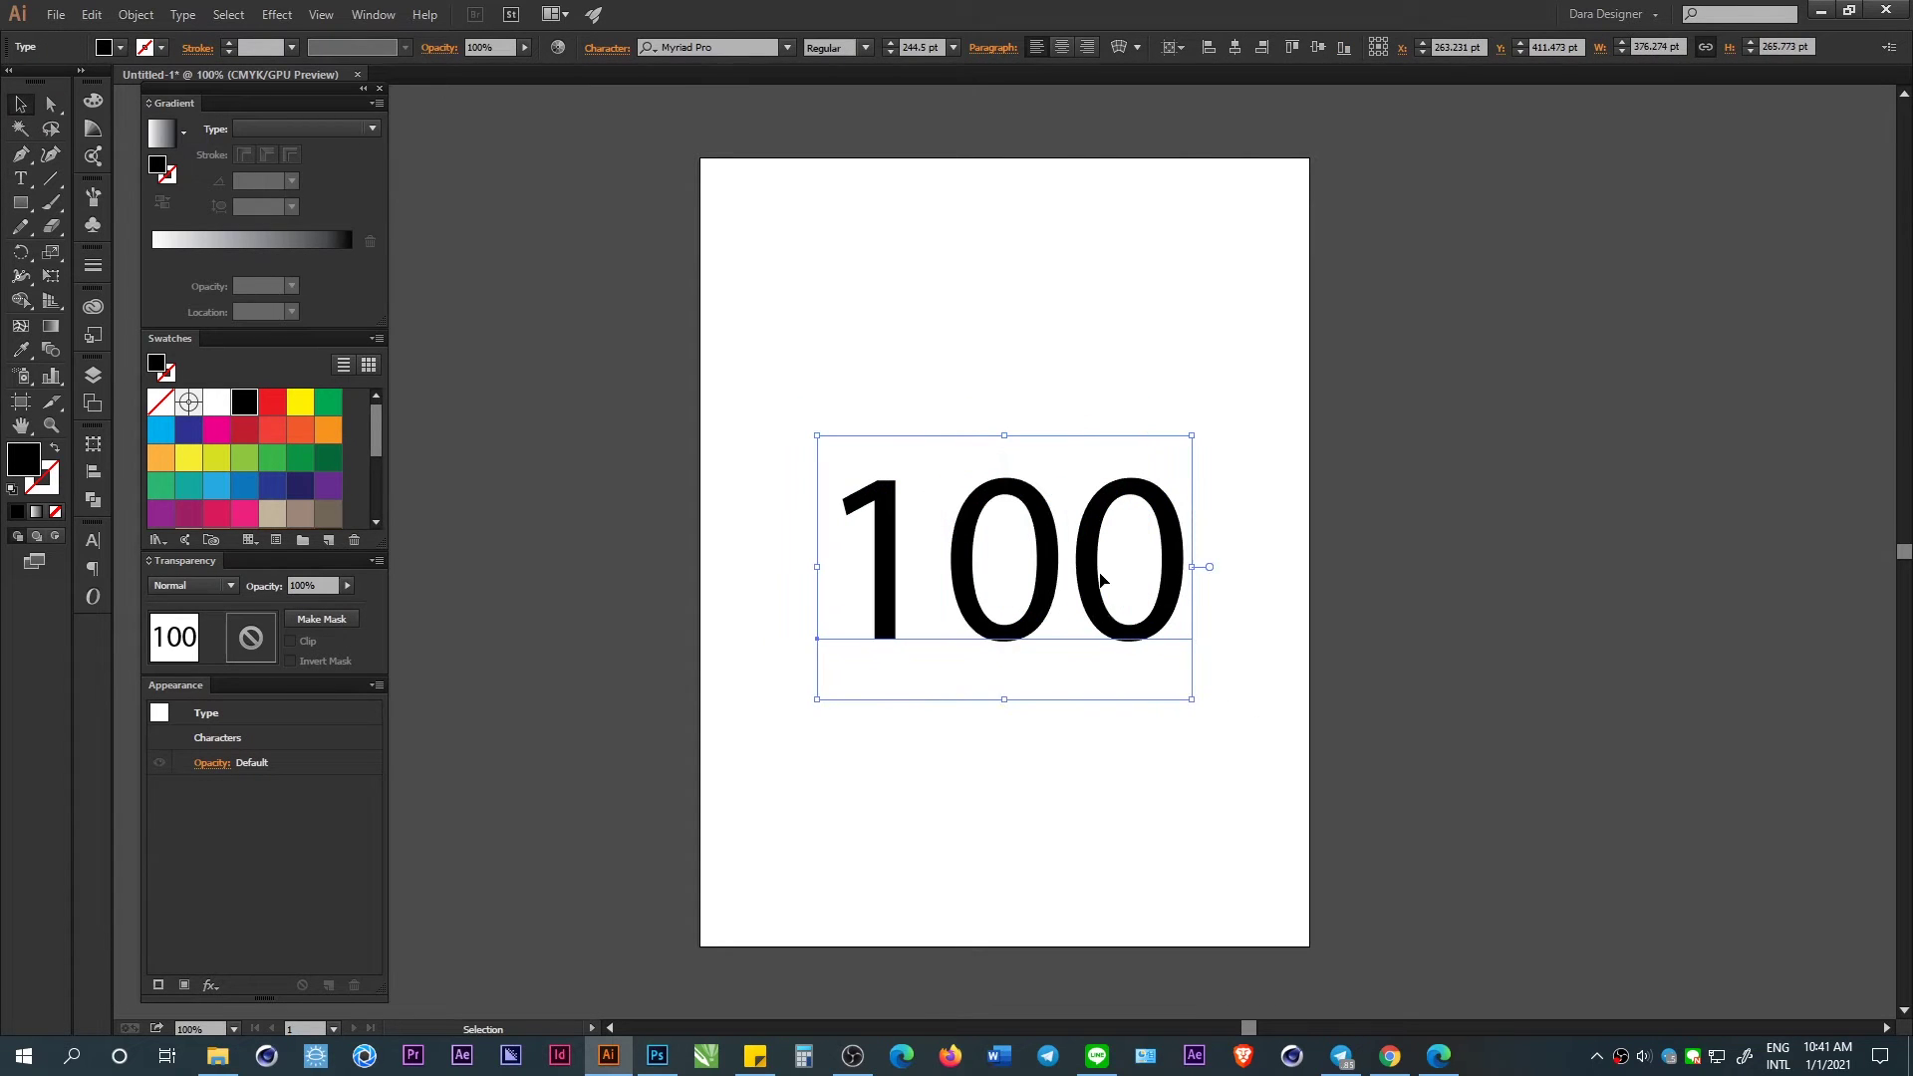
click(687, 47)
key(Up)
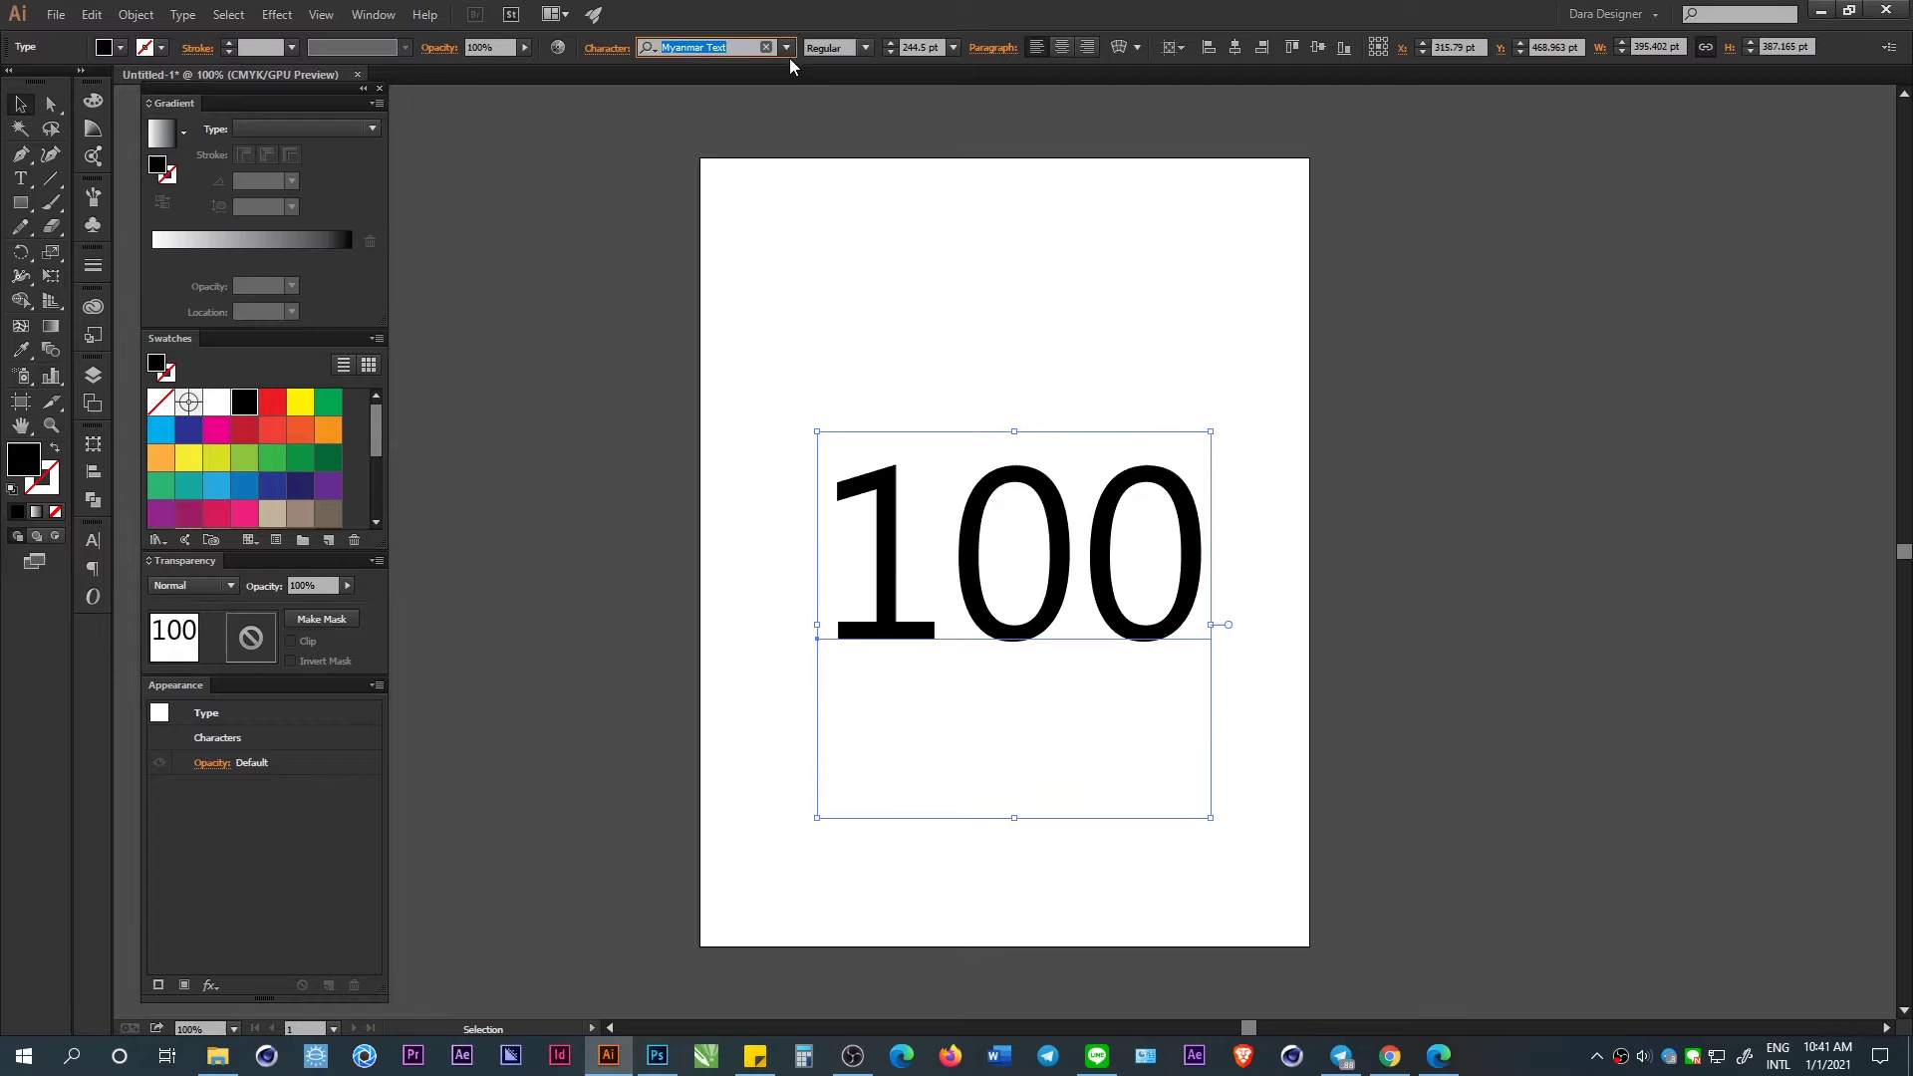
click(787, 48)
scroll(954, 291, up, 8)
scroll(954, 291, up, 10)
drag(1092, 460, 1096, 110)
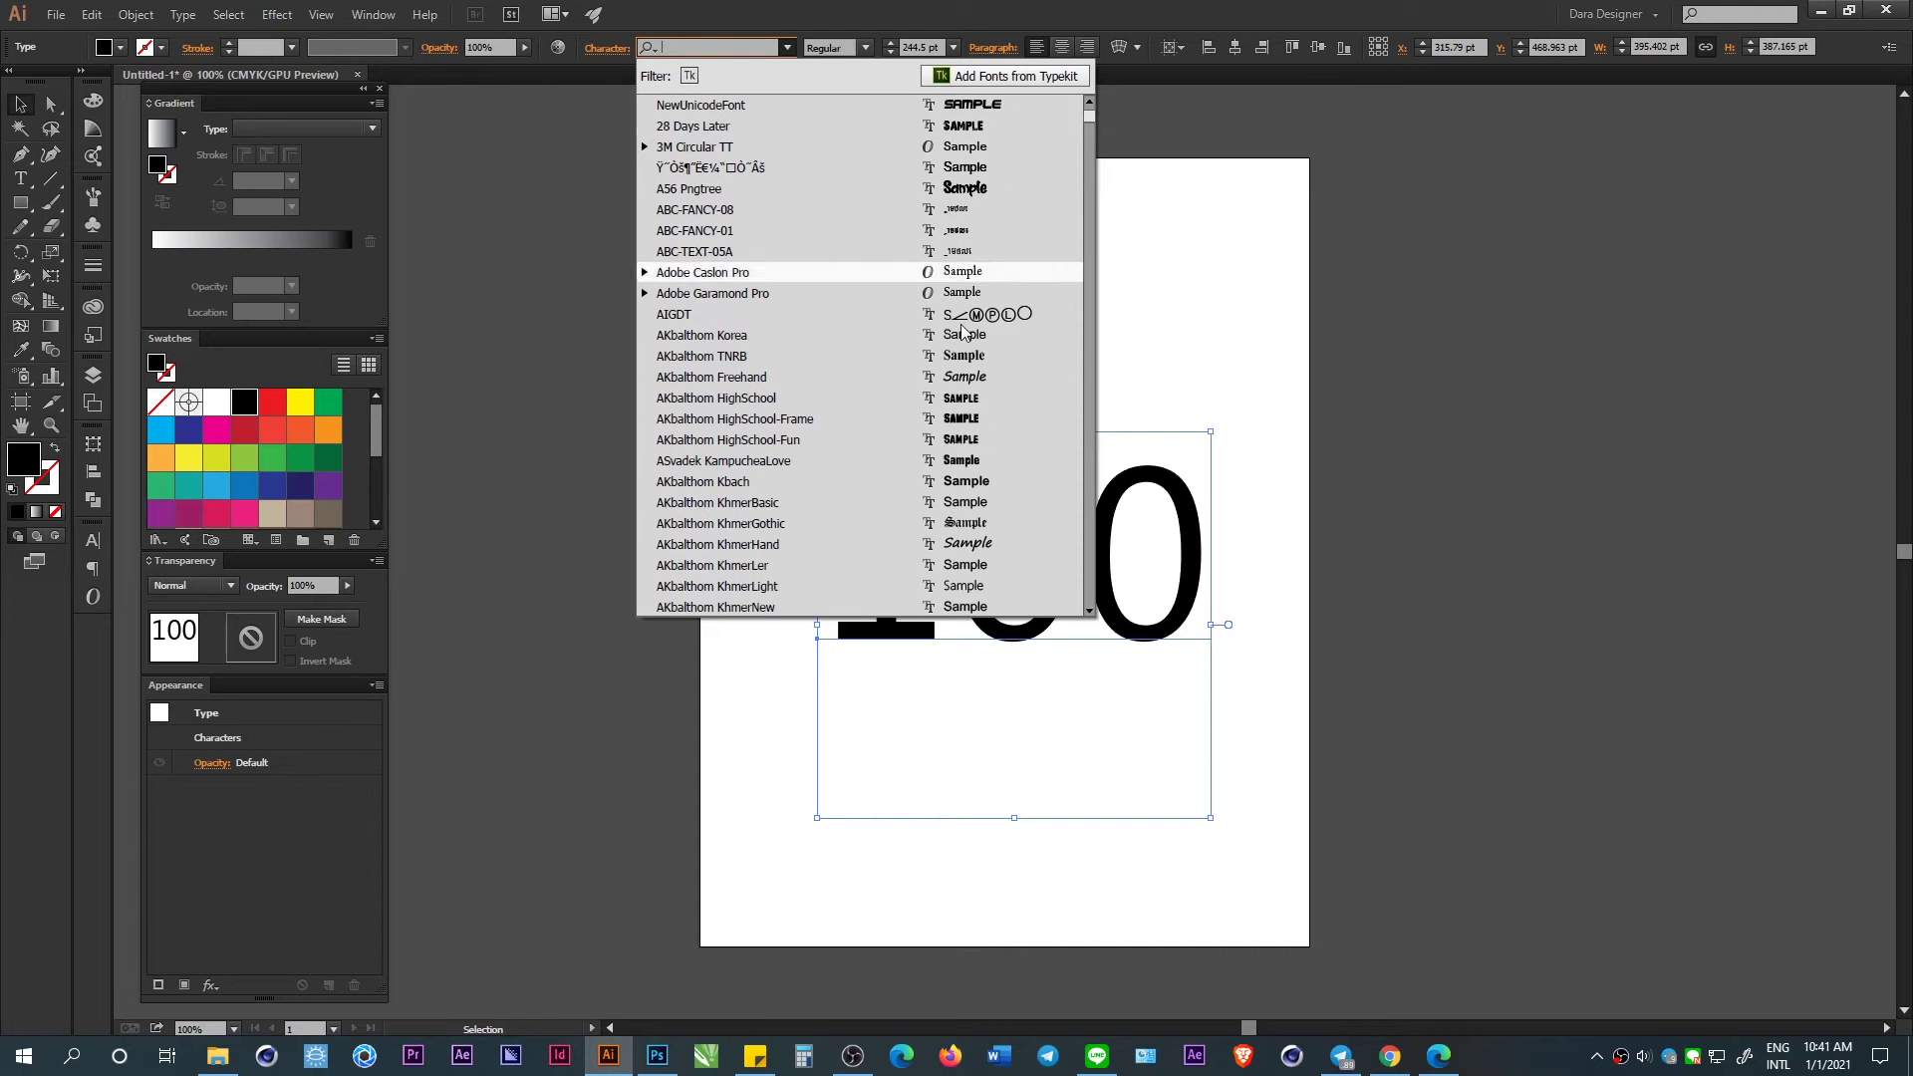
click(959, 400)
alt+scroll(1067, 653, up, 2)
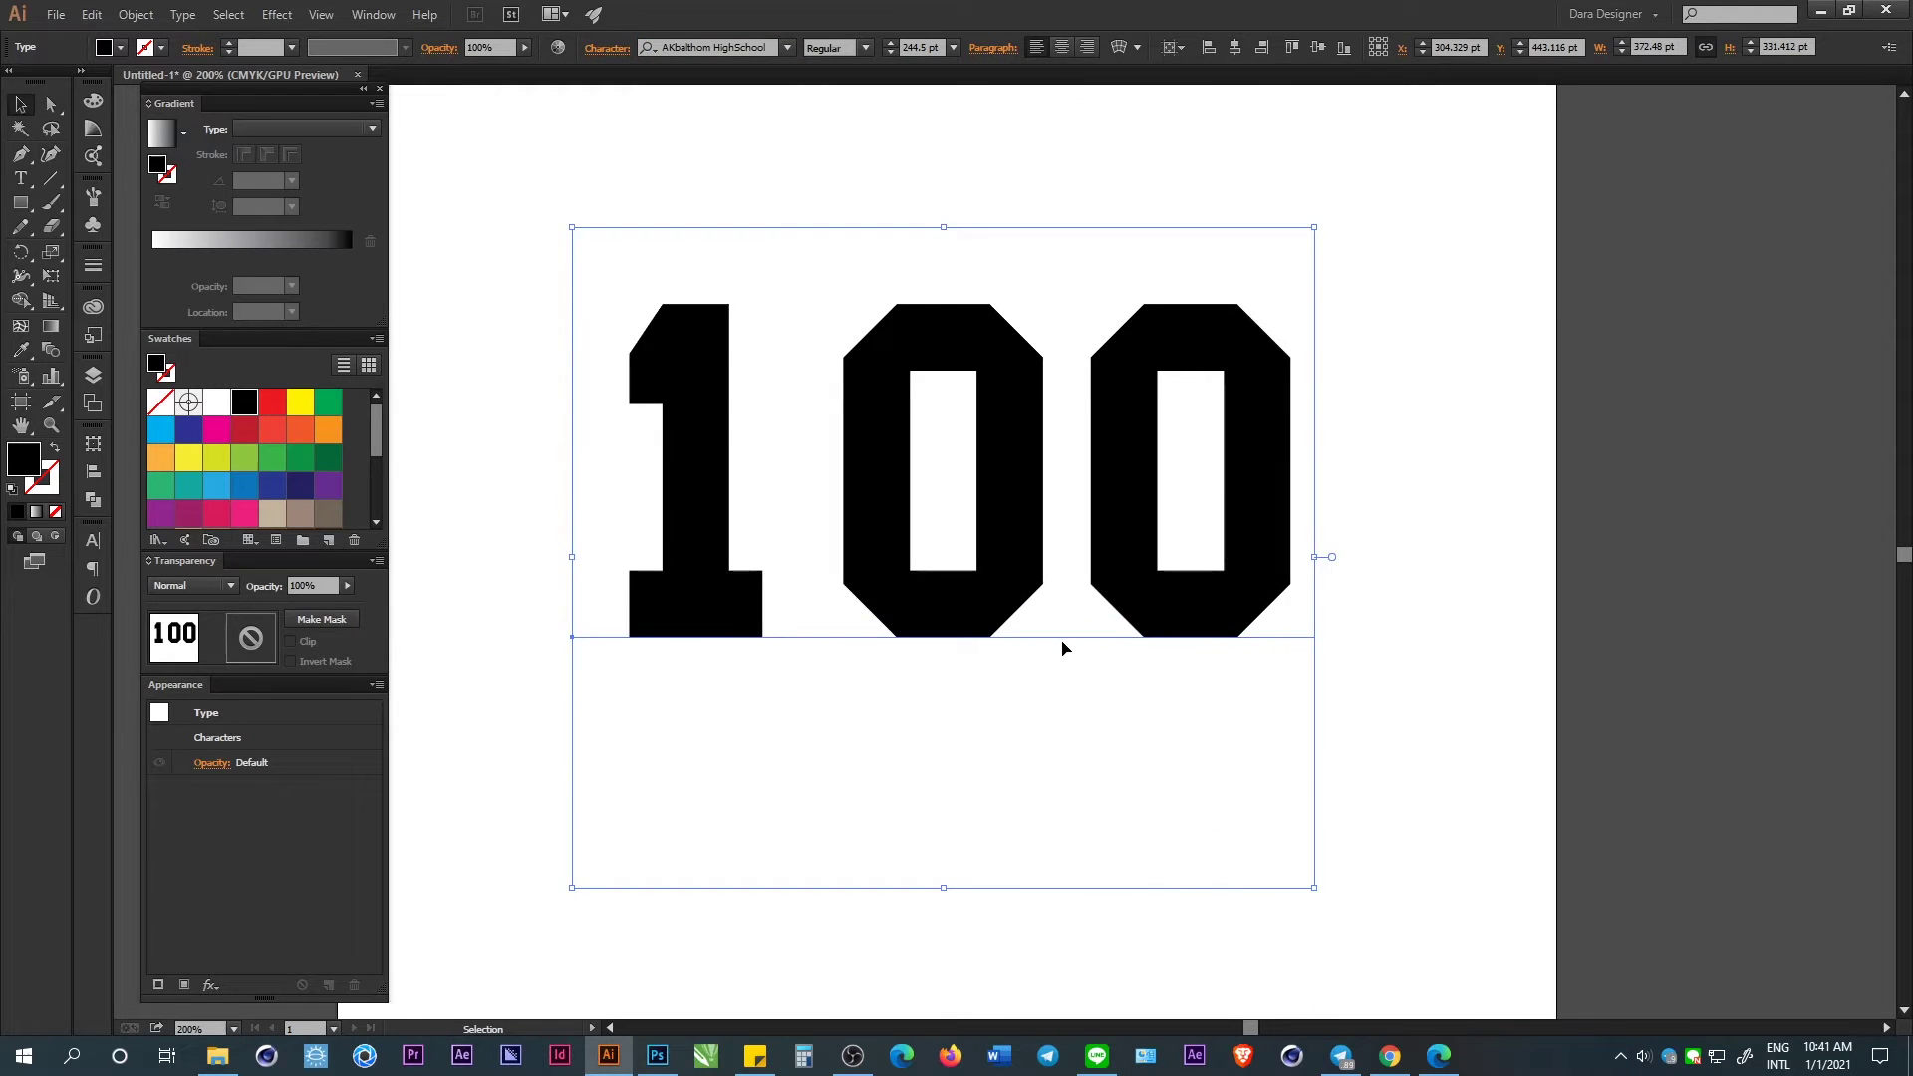
Step the 100 through neighbouring fonts, ending on bold condensed ASvadek KampucheaLove.
click(701, 48)
key(Down)
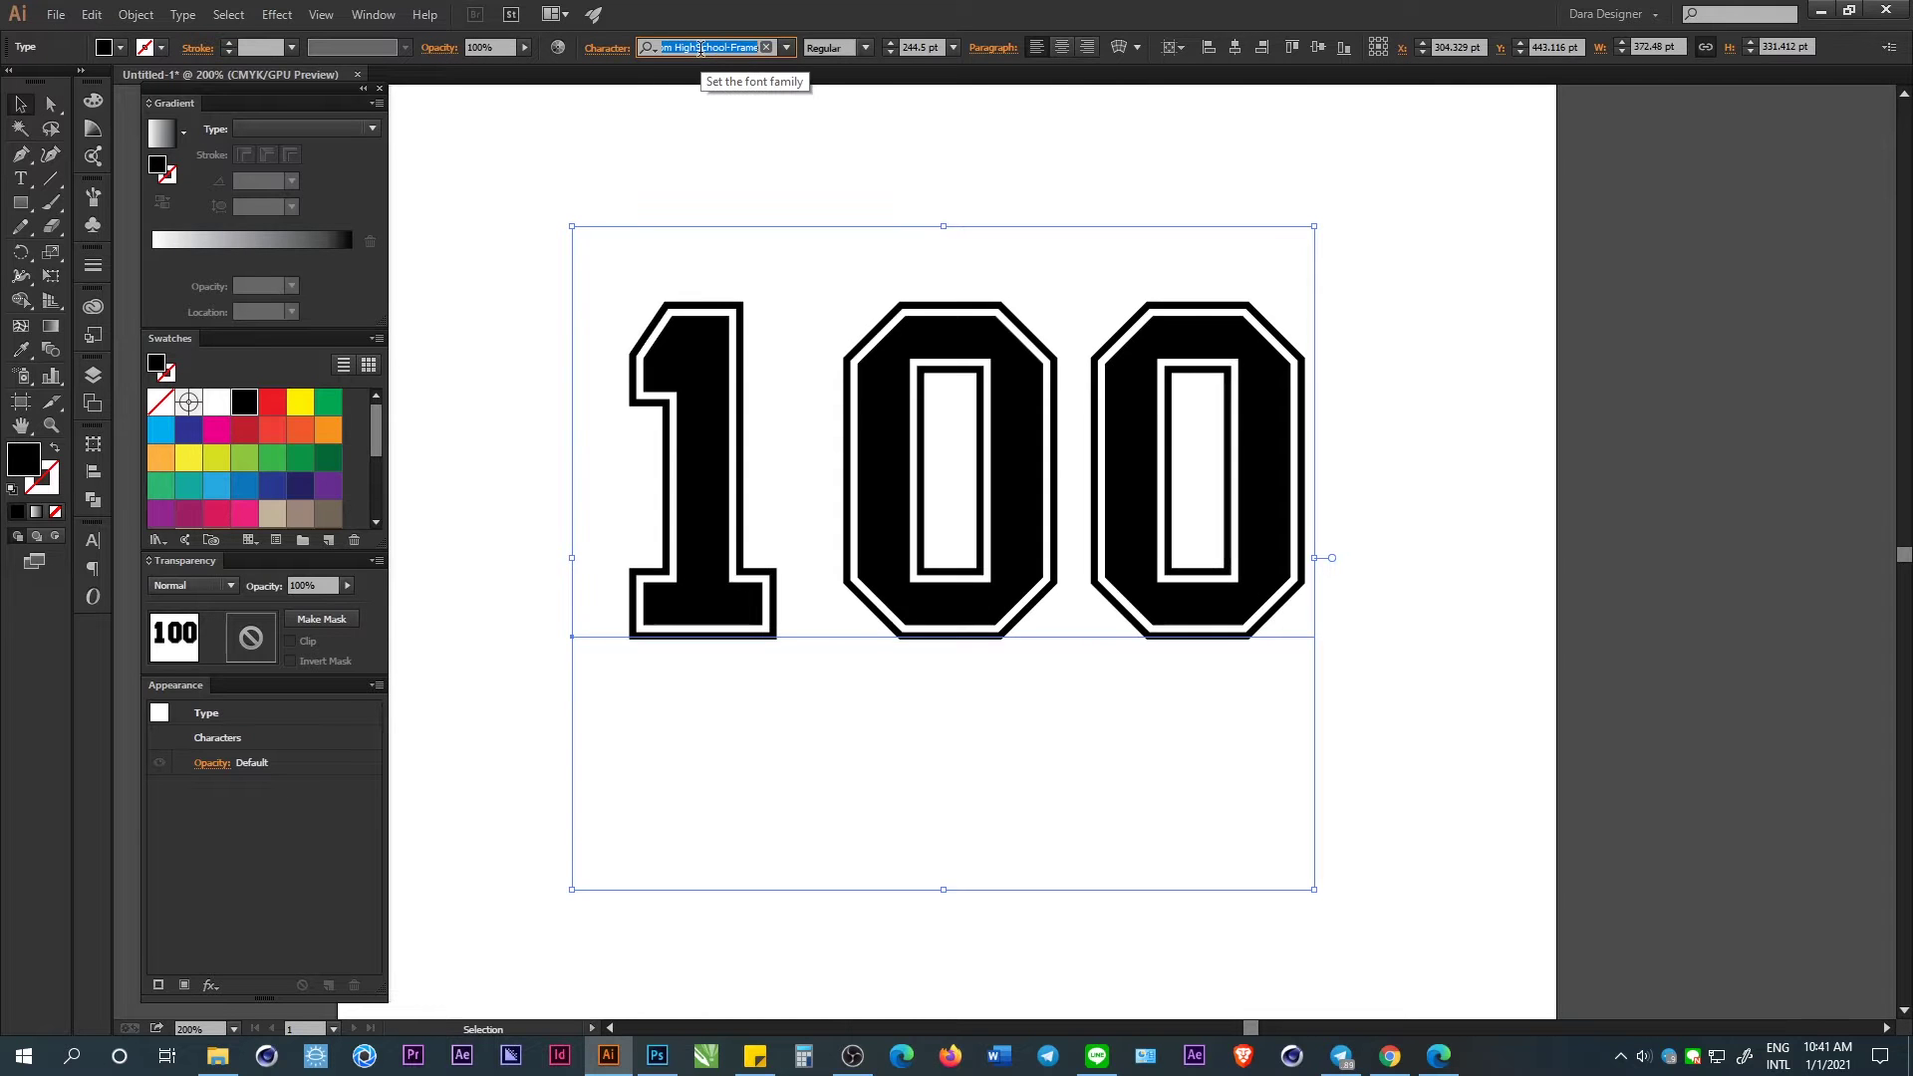
key(Down)
key(Down)
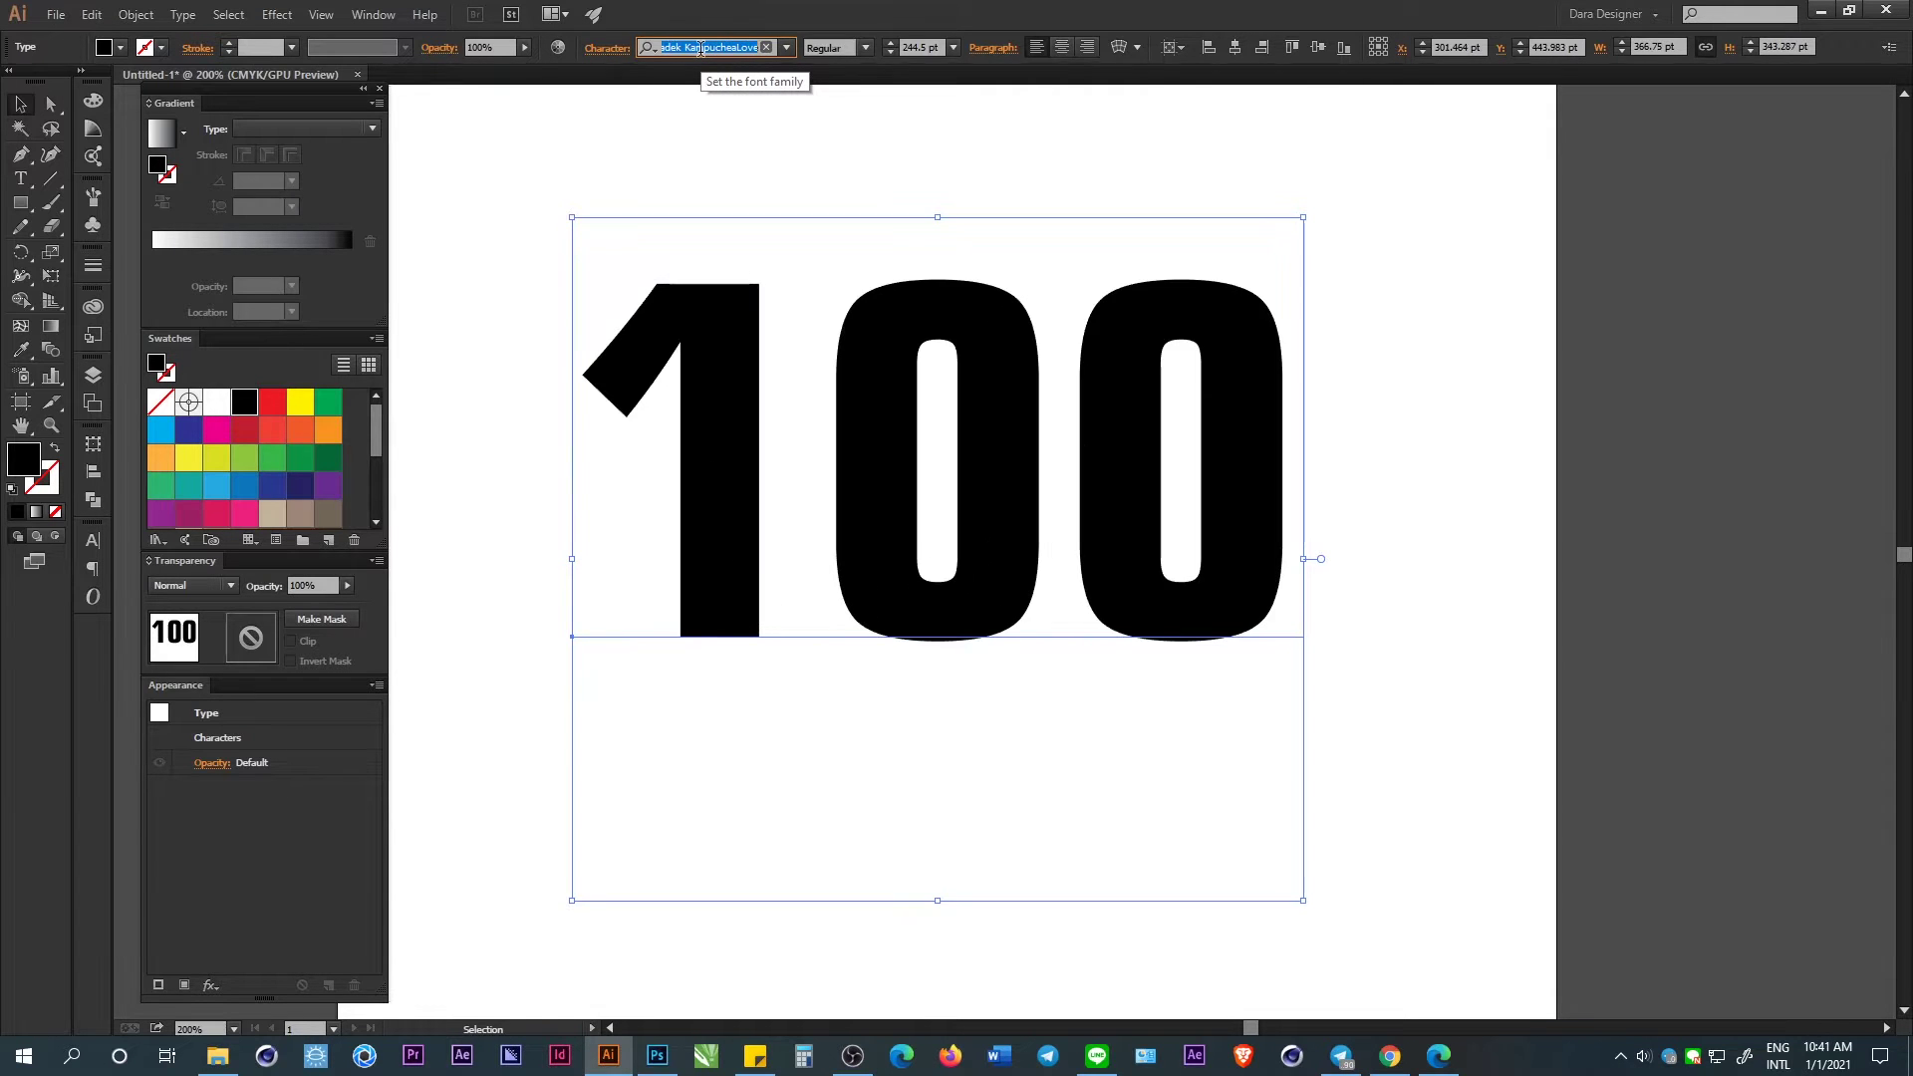
key(Down)
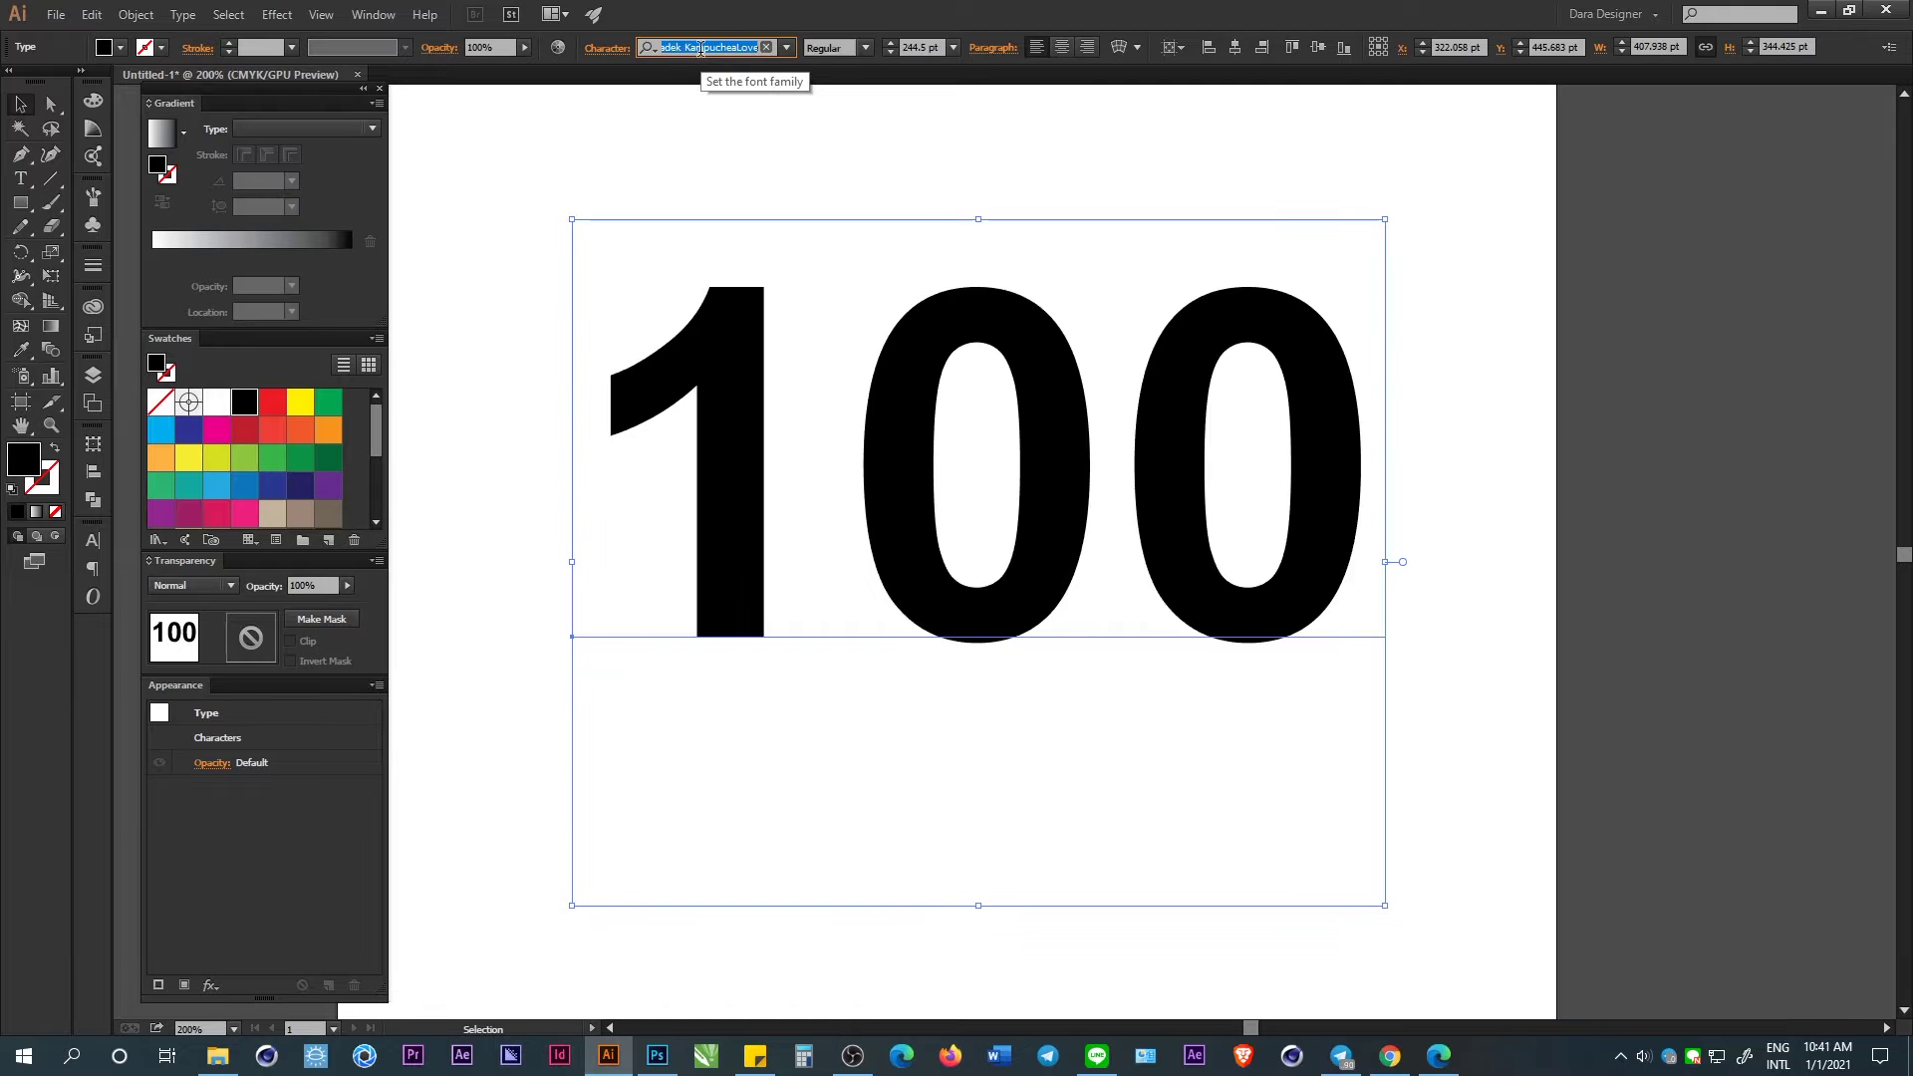
key(Down)
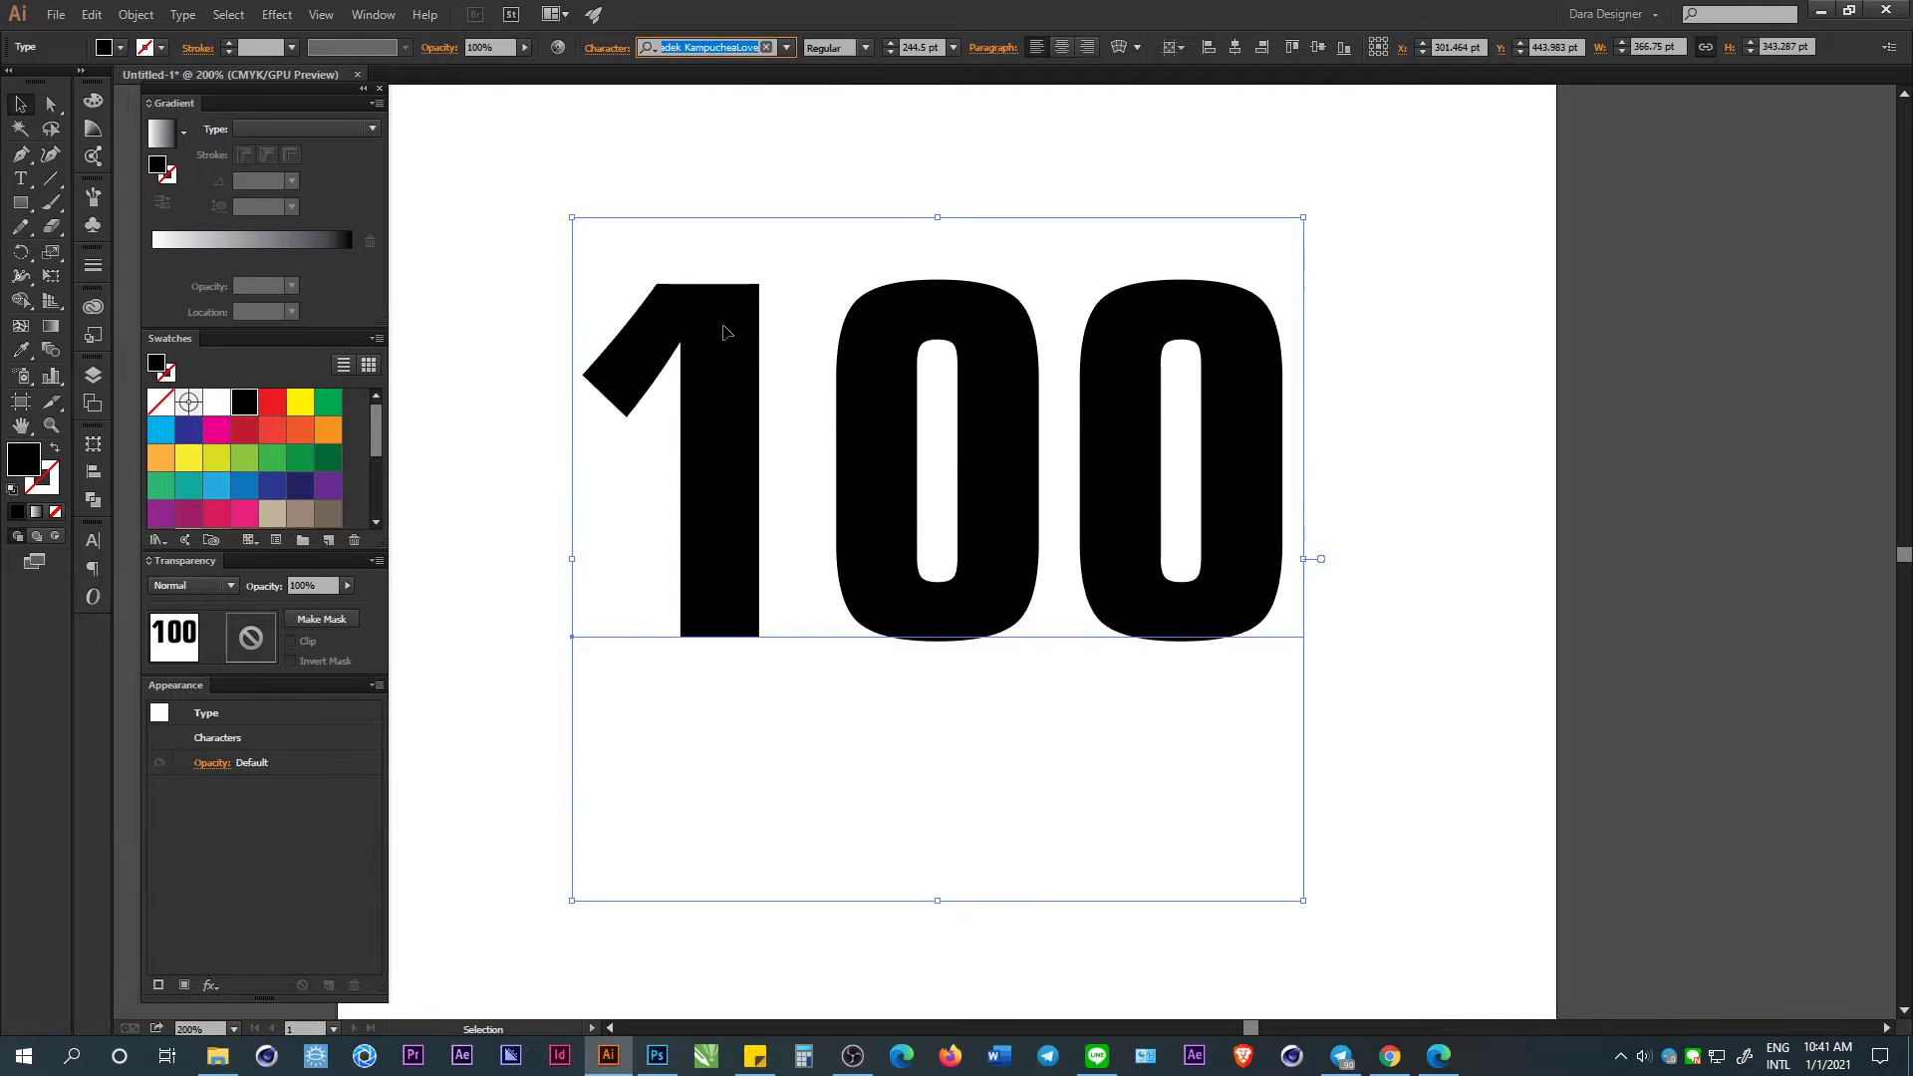
alt+scroll(1060, 458, down, 3)
alt+scroll(1059, 460, up, 2)
Place a copy of the 100 below it and retype it as SUBSCRIBE.
alt+shift+drag(1067, 477, 1067, 714)
double_click(1057, 717)
key(ctrl+a)
text(S)
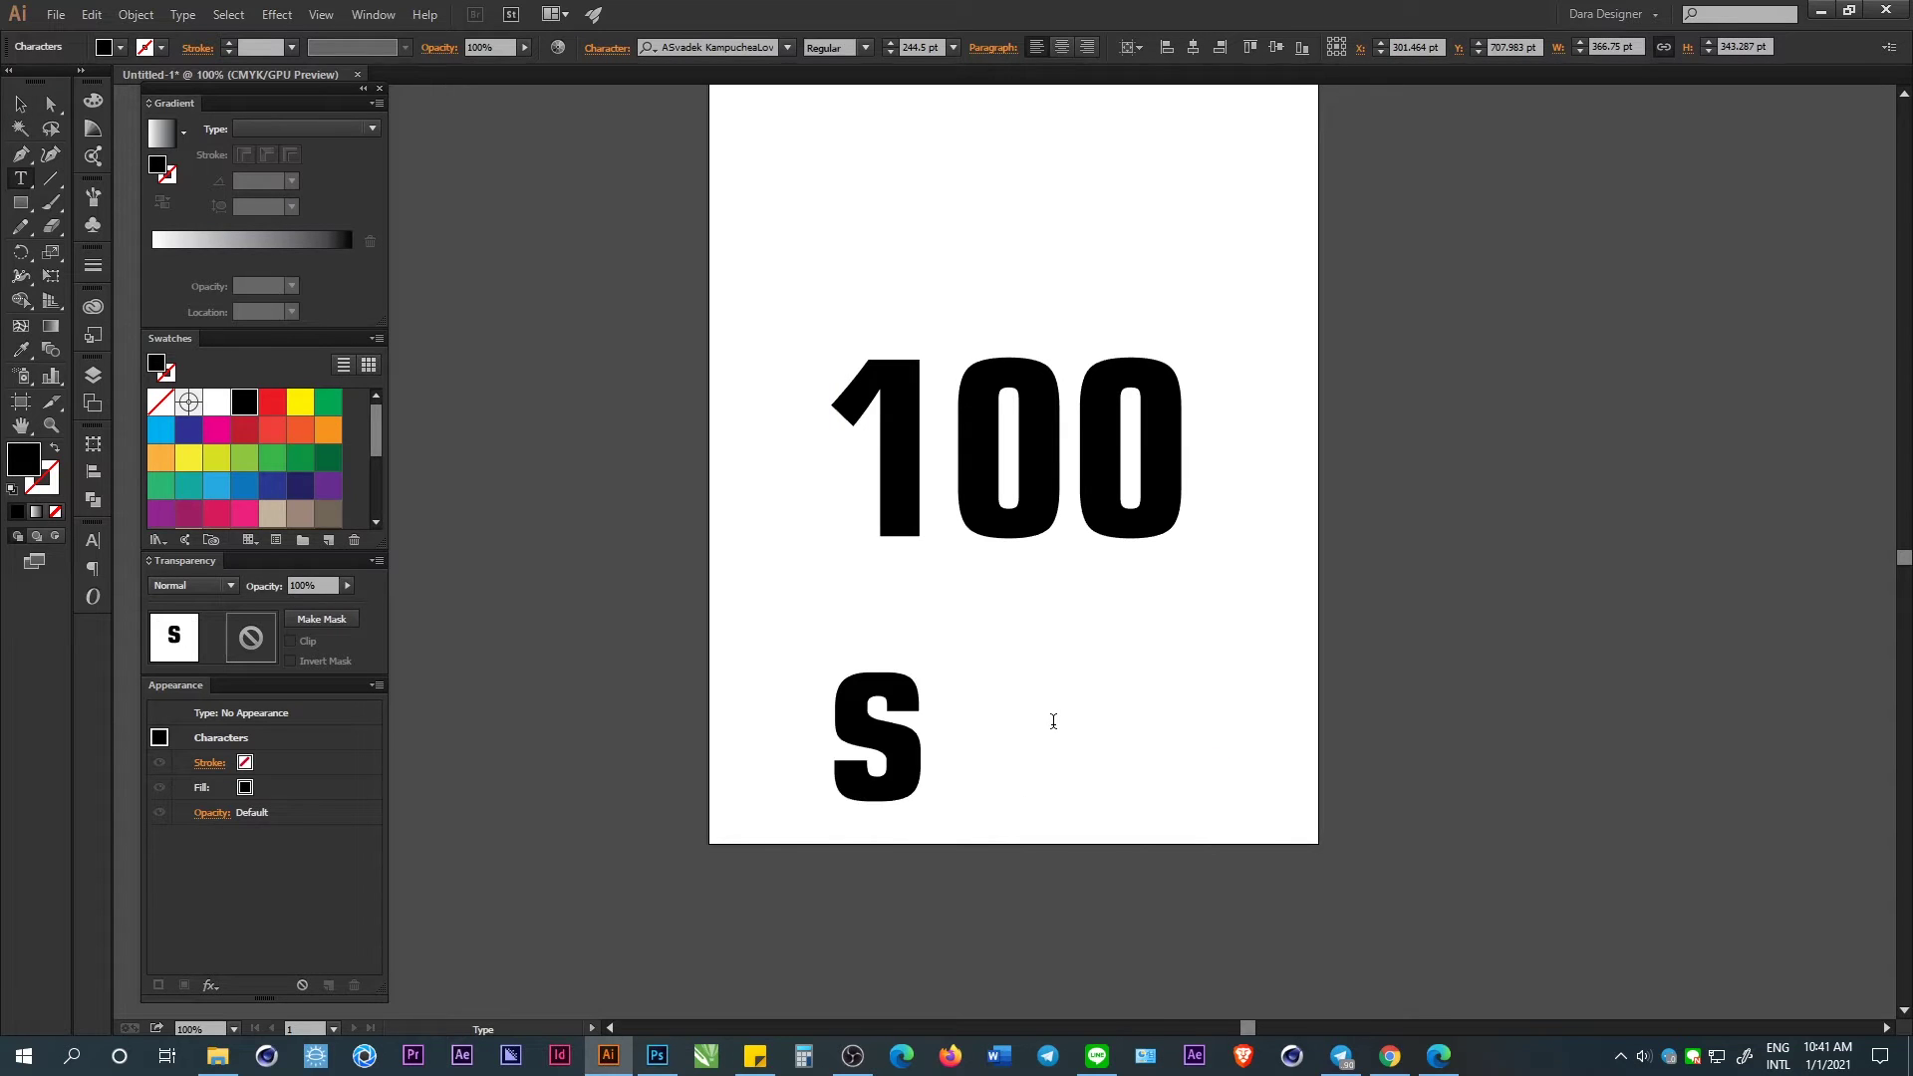
key(BackSpace)
text(S)
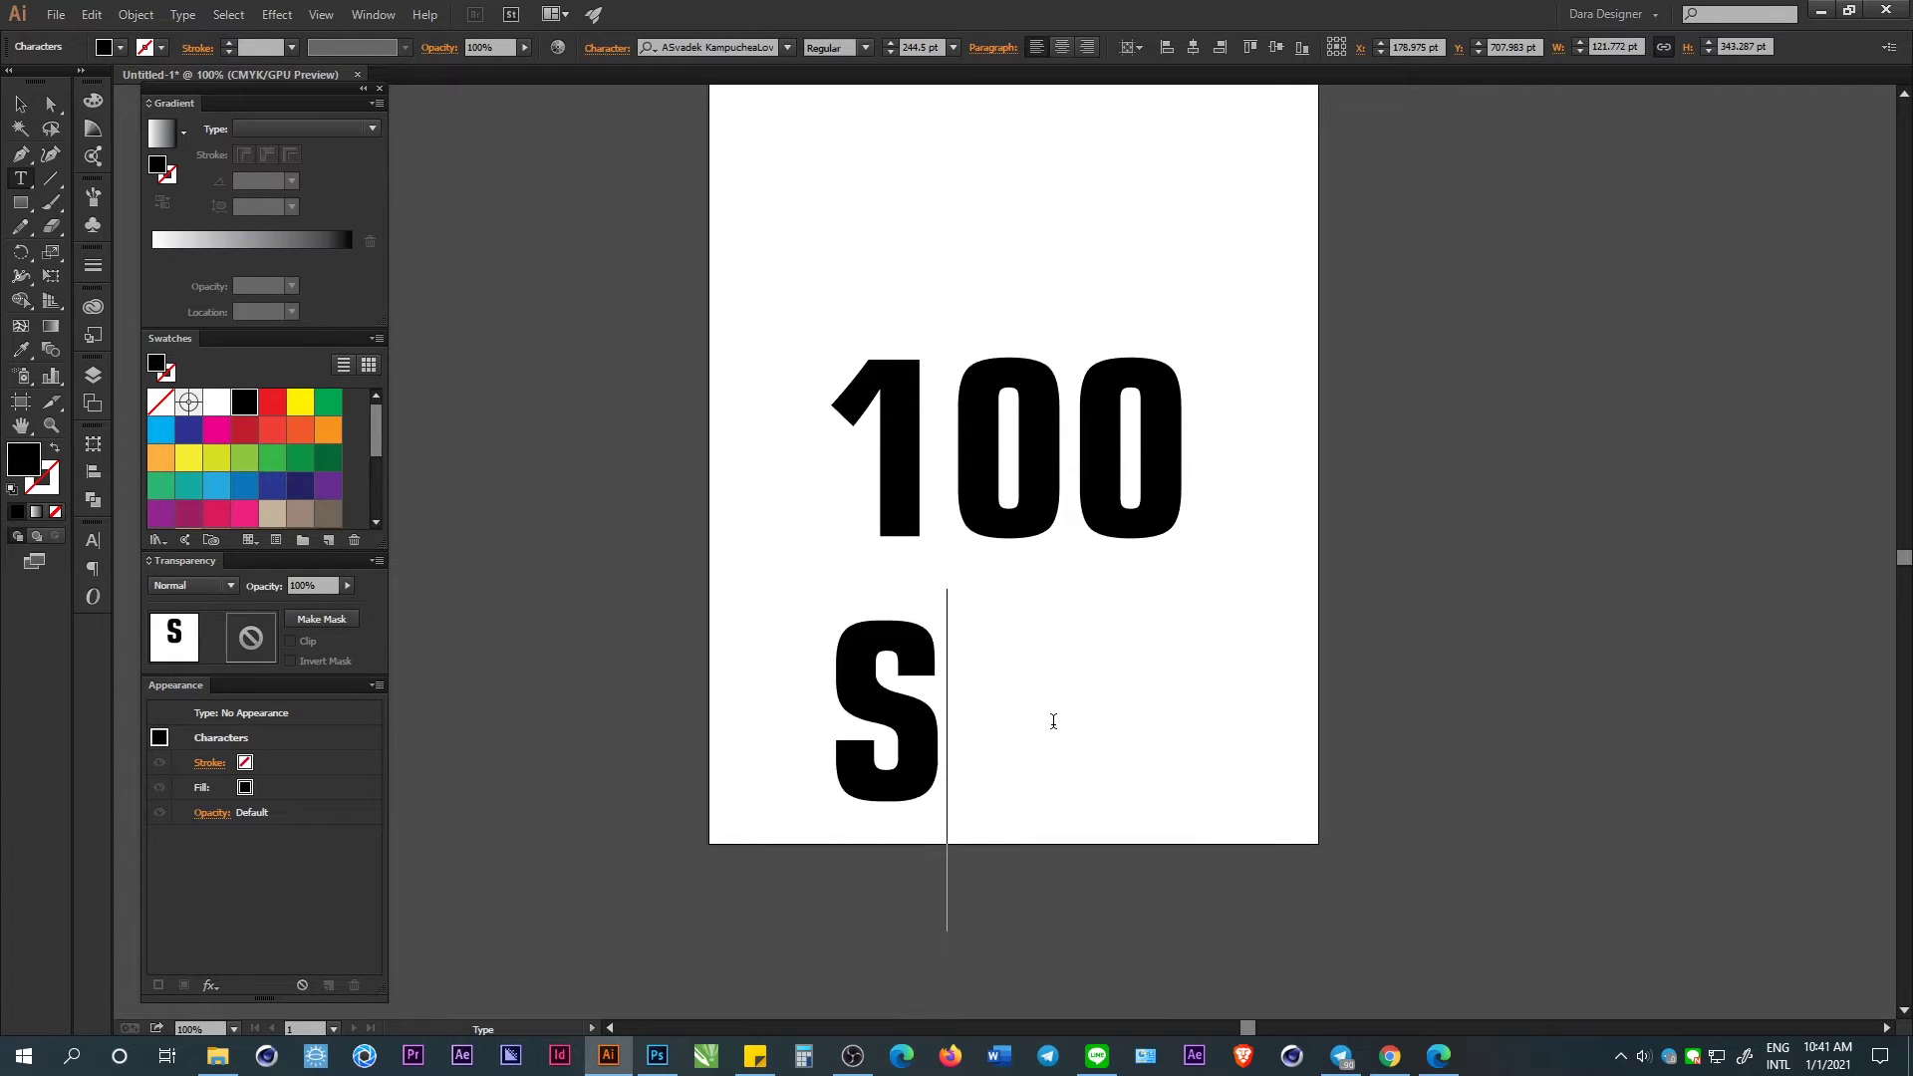
text(UBSCRIB)
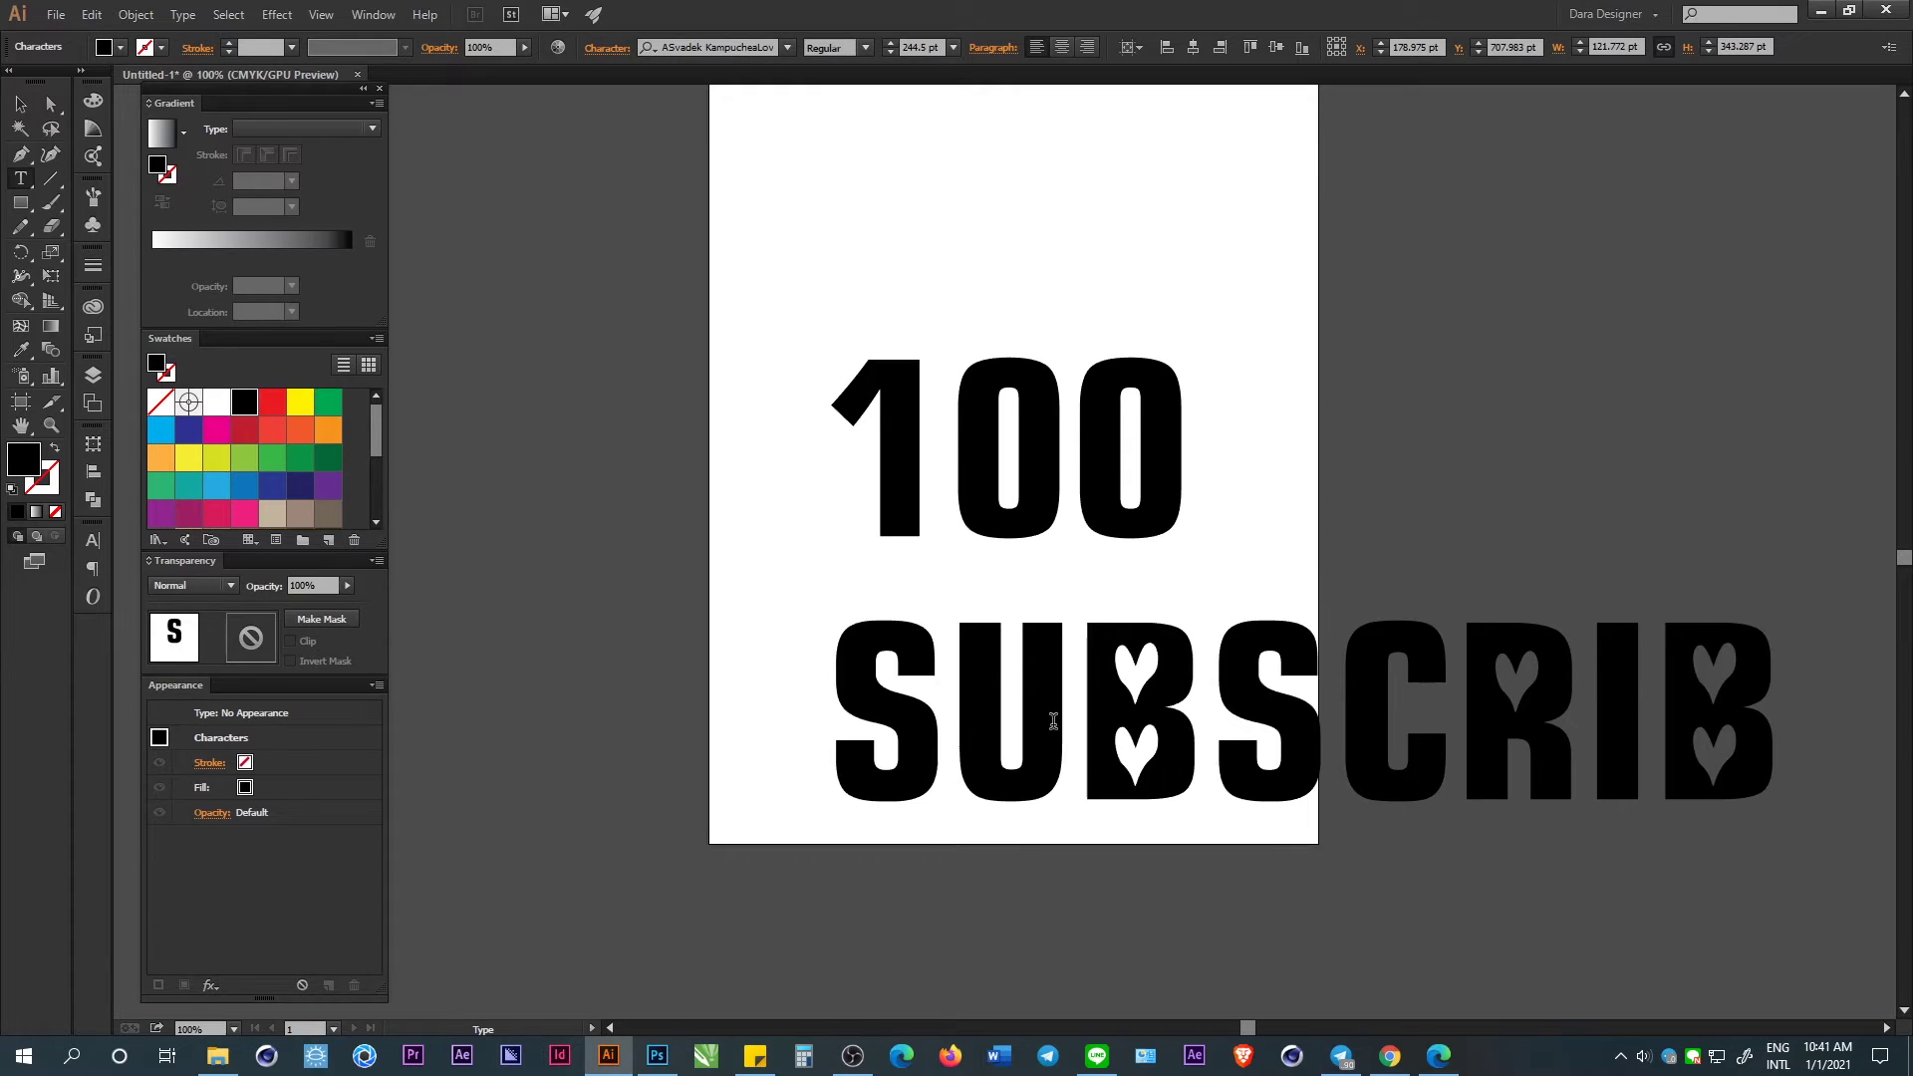
text(E)
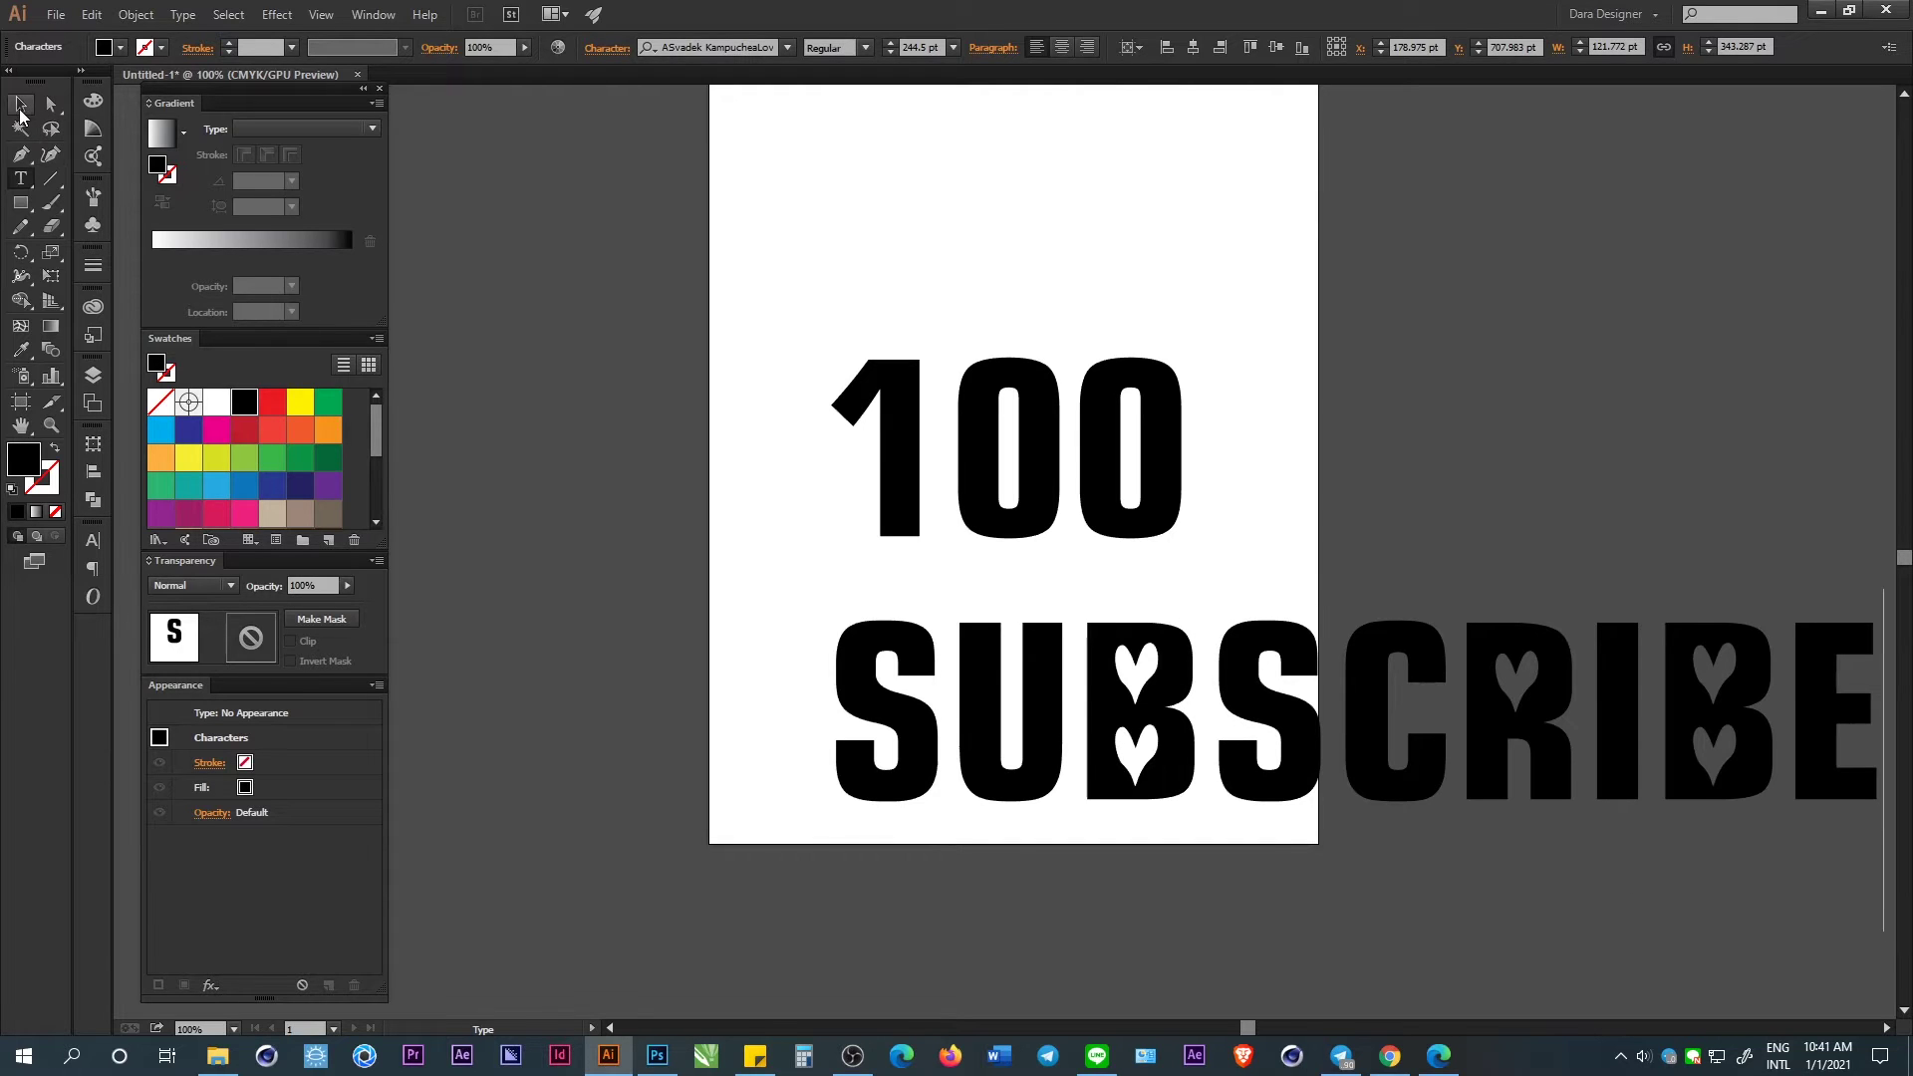
click(20, 106)
Set SUBSCRIBE in the wide bold font AKbalthom SuperheroKH.
click(679, 46)
key(Up)
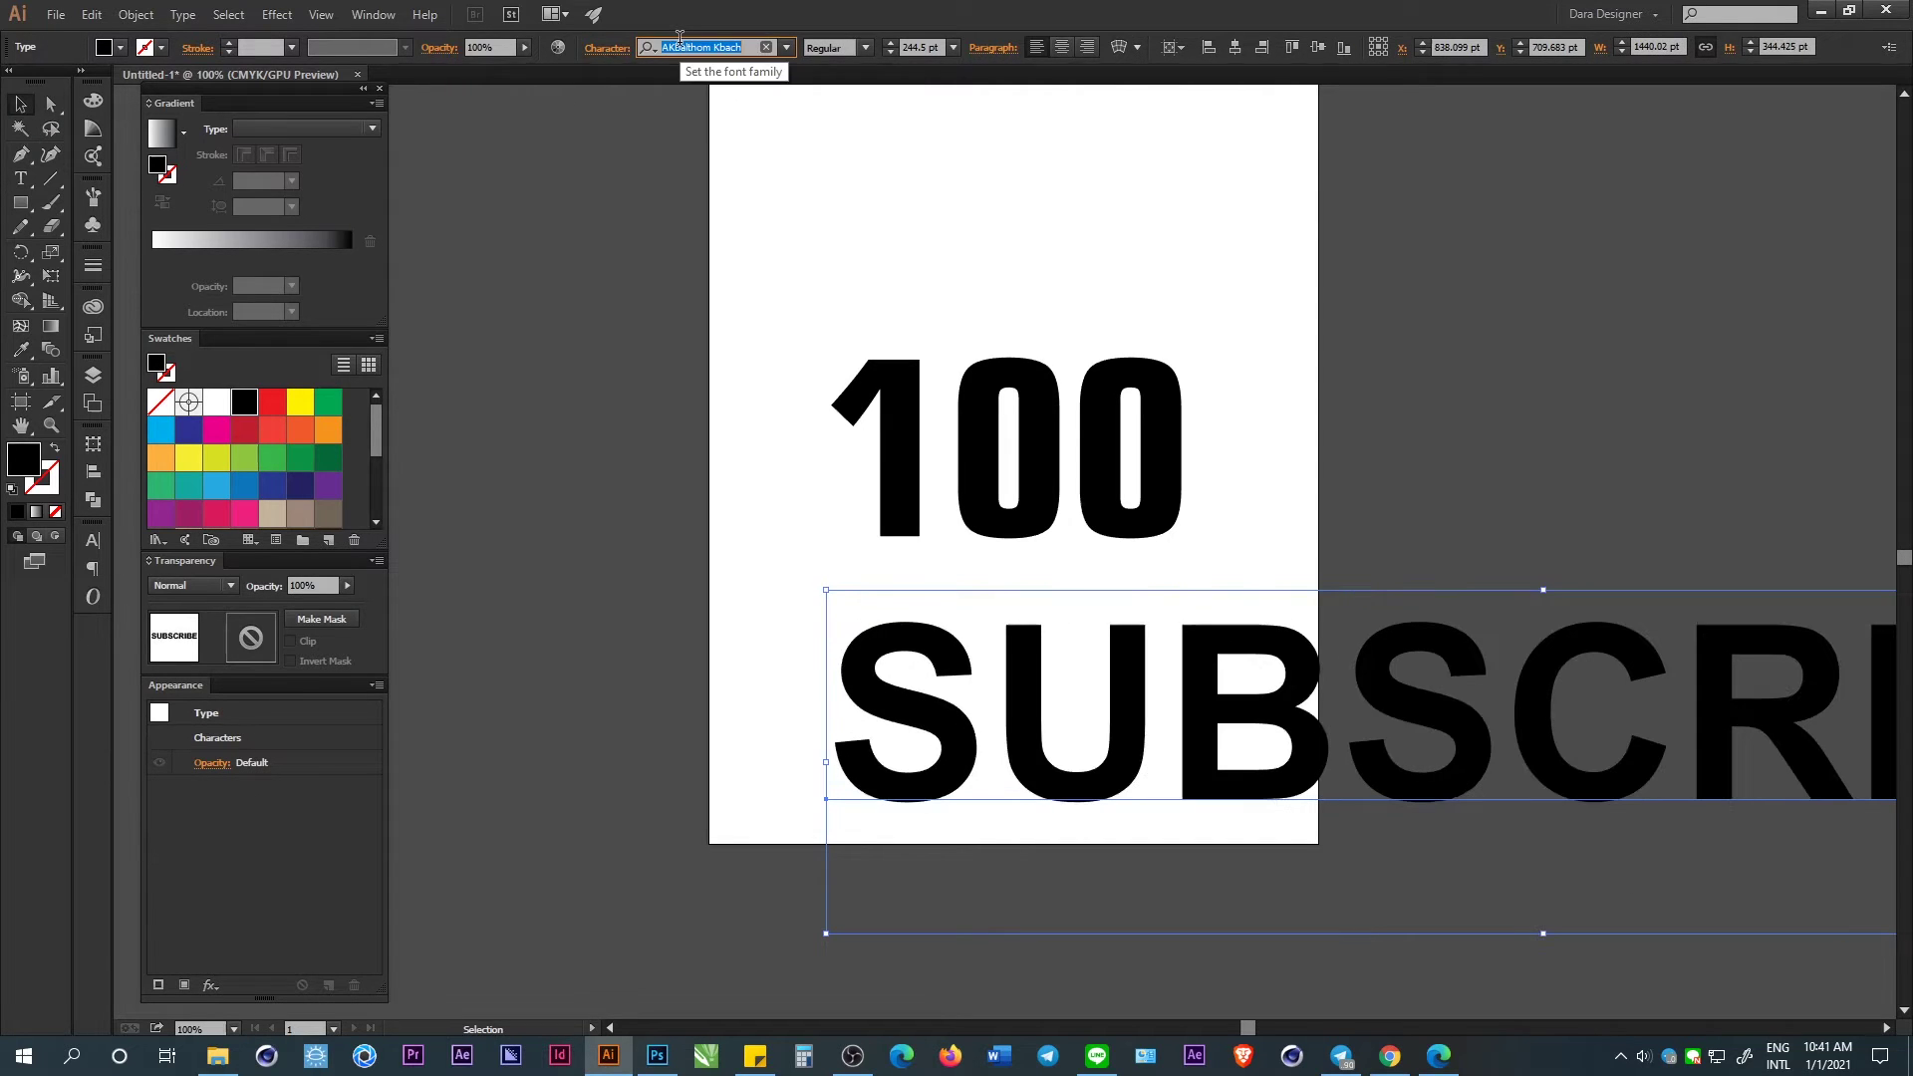
key(Down)
key(Down)
key(Down)
key(Down)
key(Down)
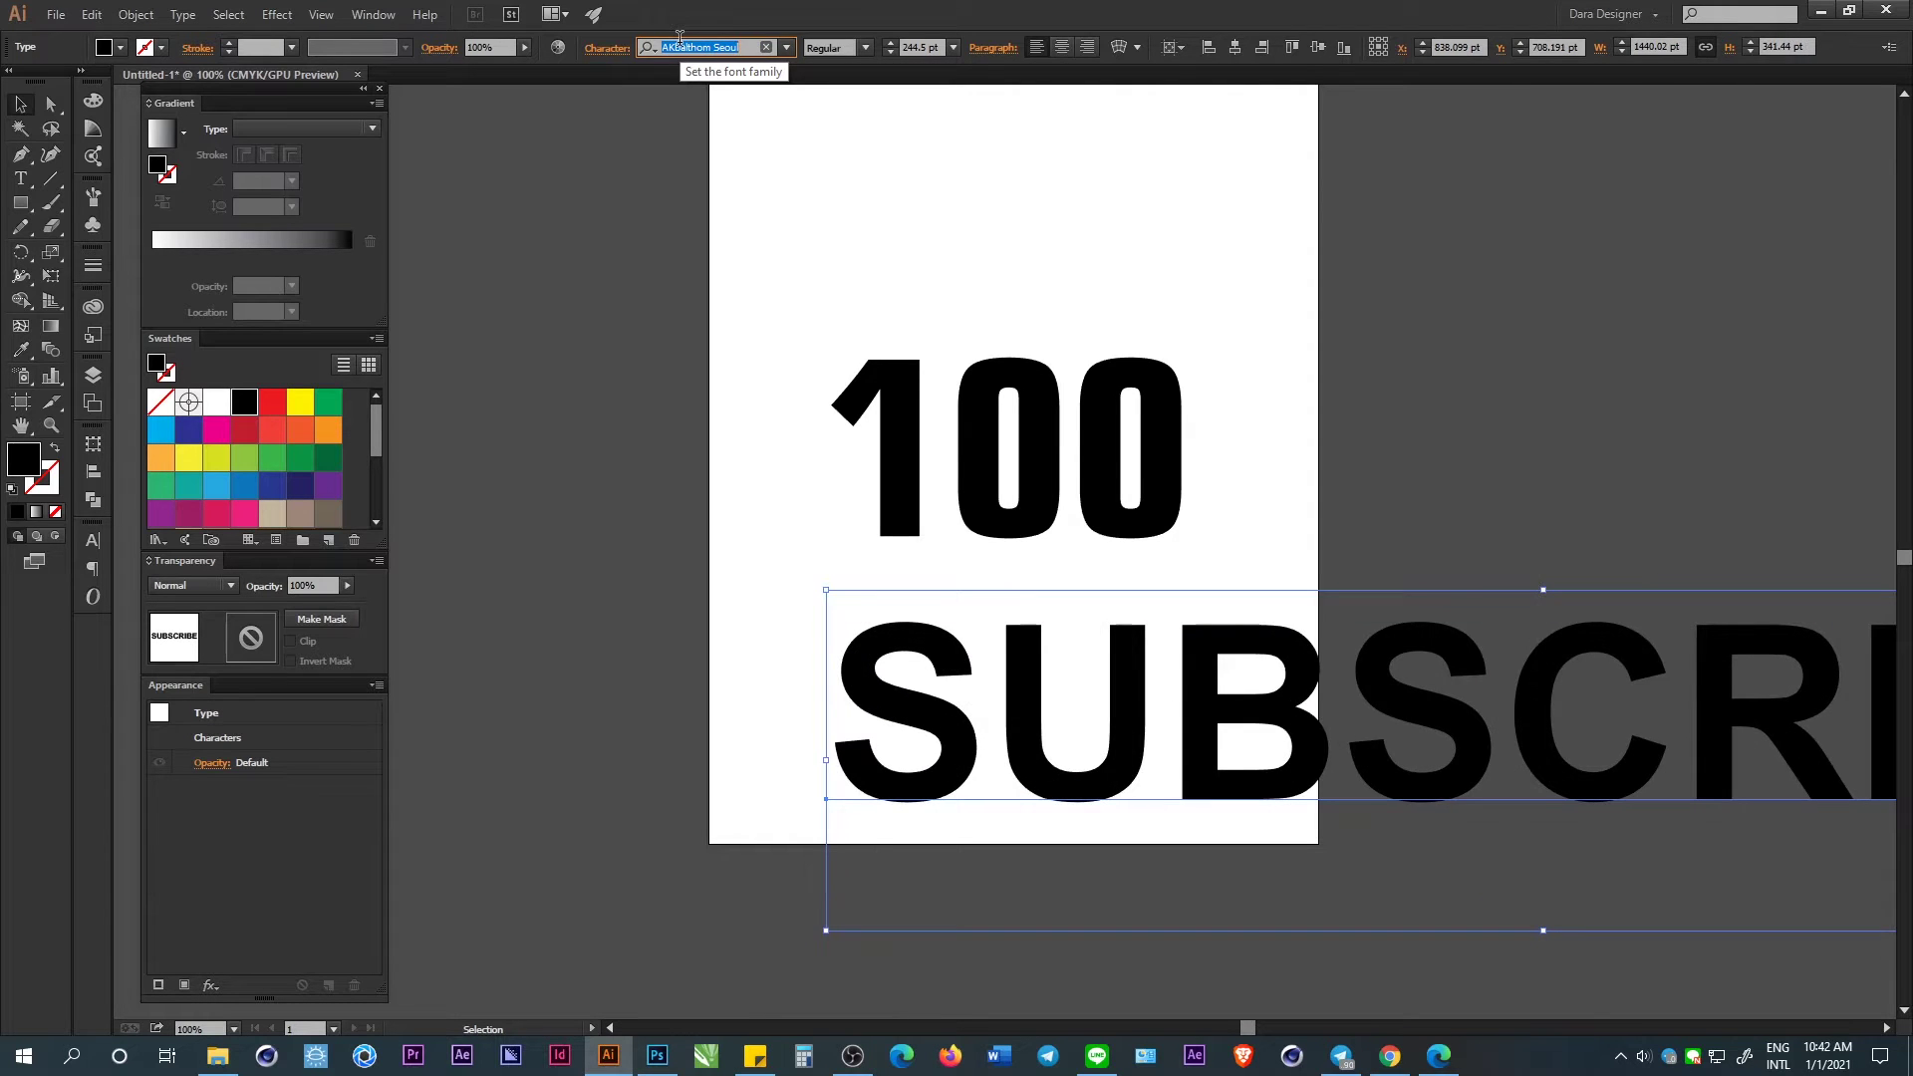
key(Down)
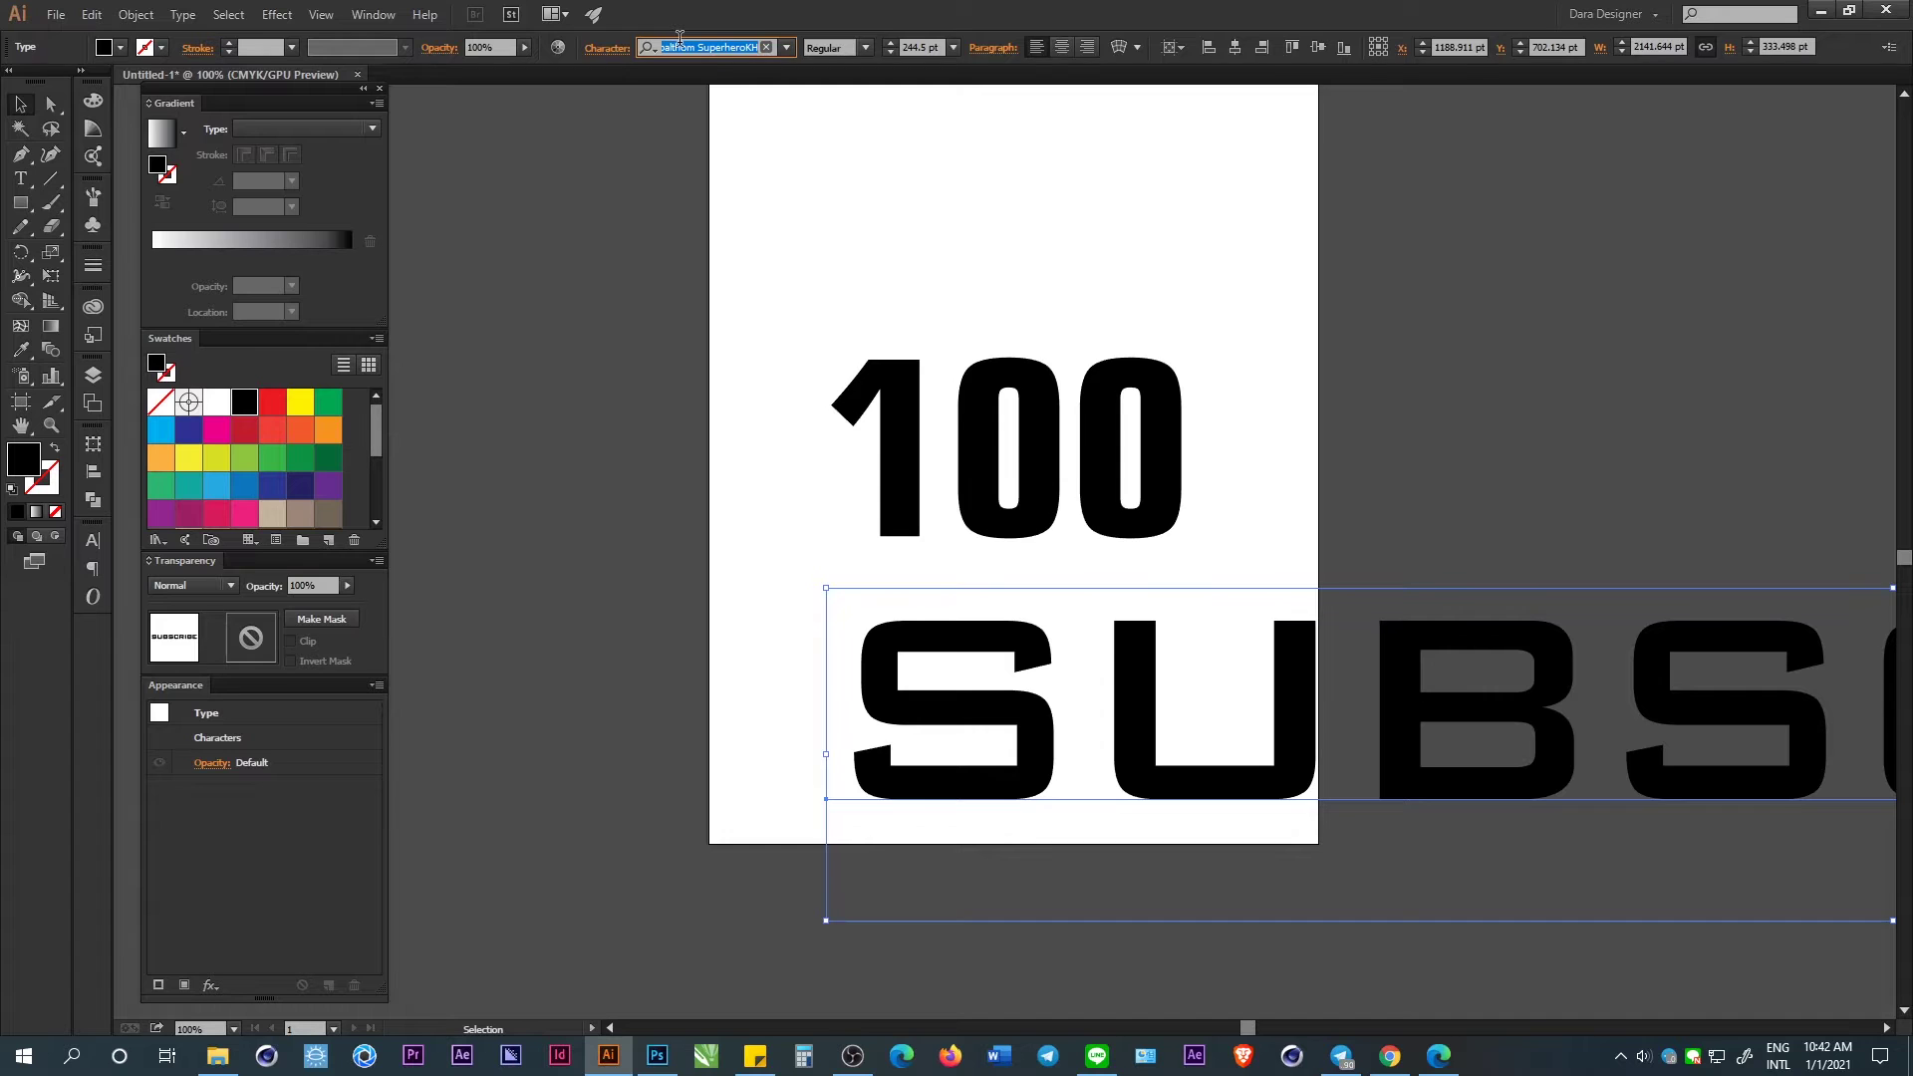
click(1335, 462)
key(ctrl+minus)
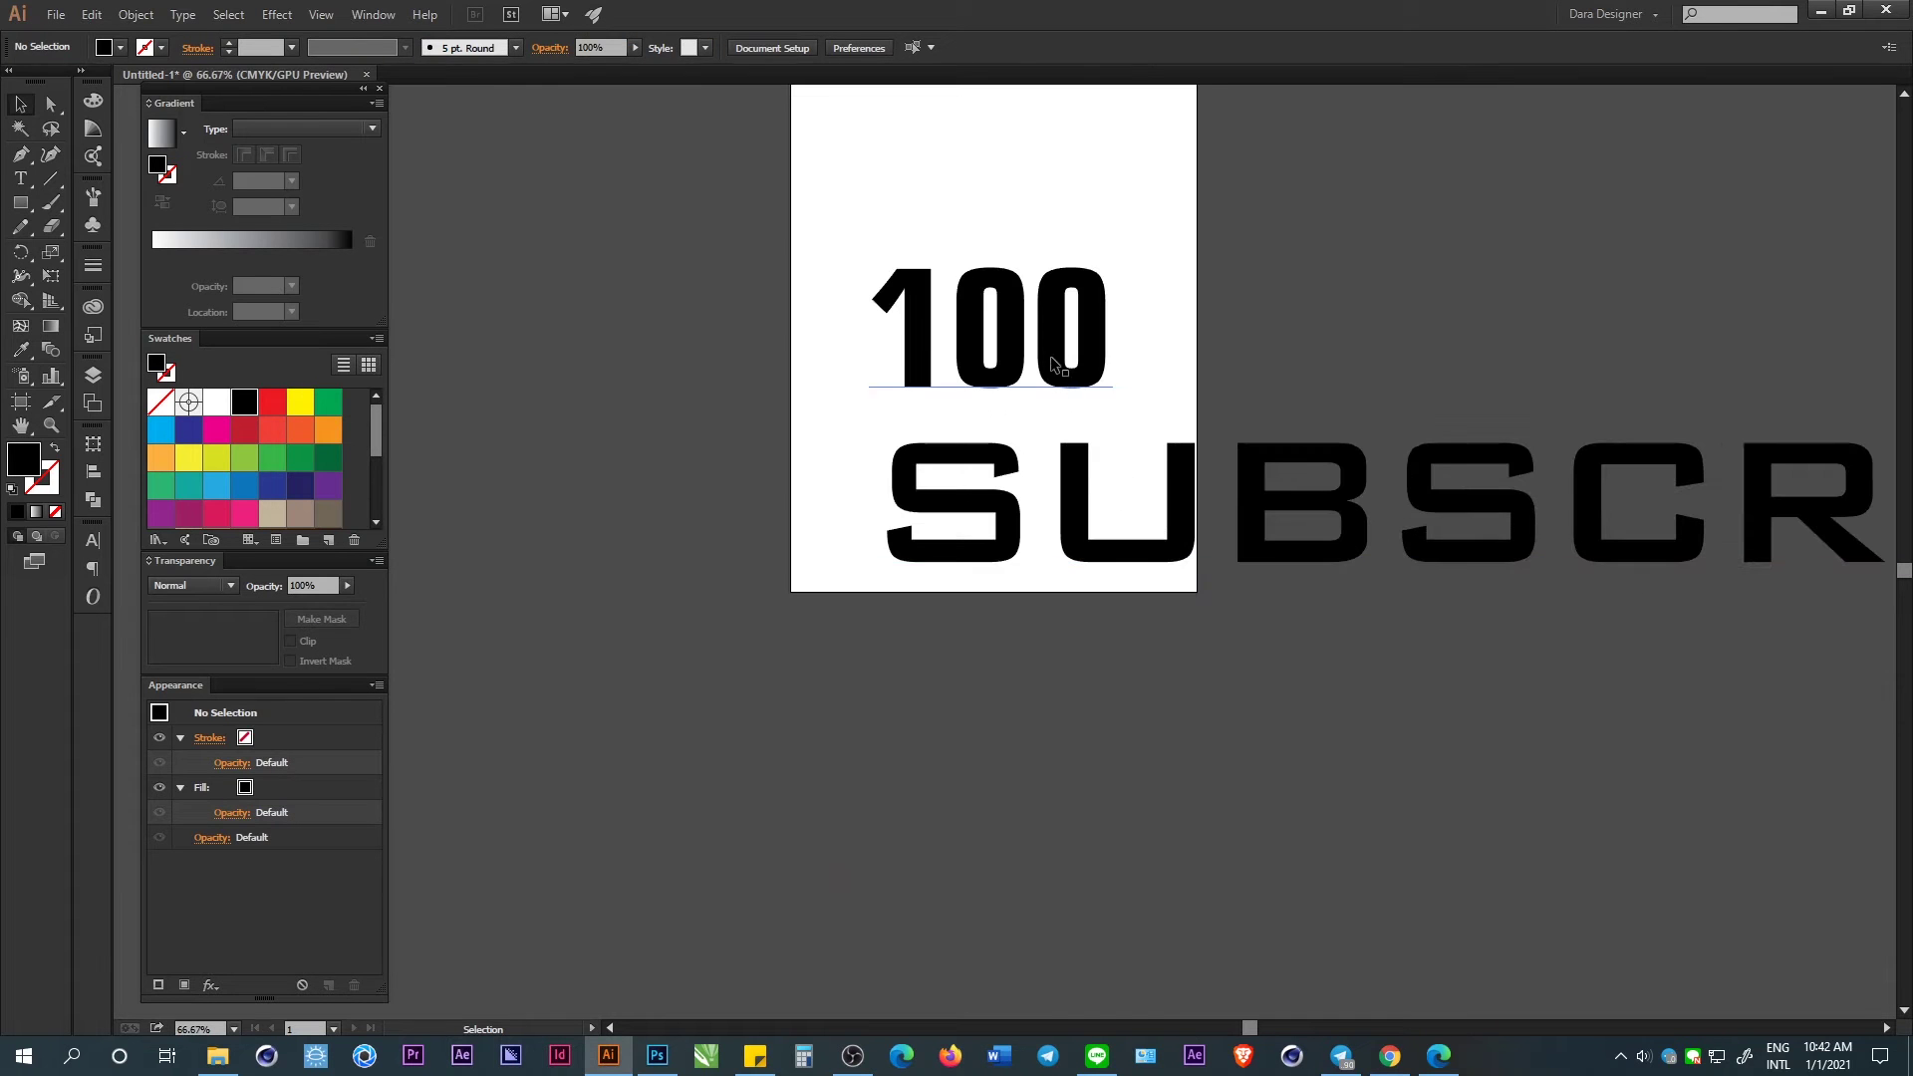
Eyedropper the AKbalthom SuperheroKH font from SUBSCRIBE onto the 100.
click(1050, 356)
key(i)
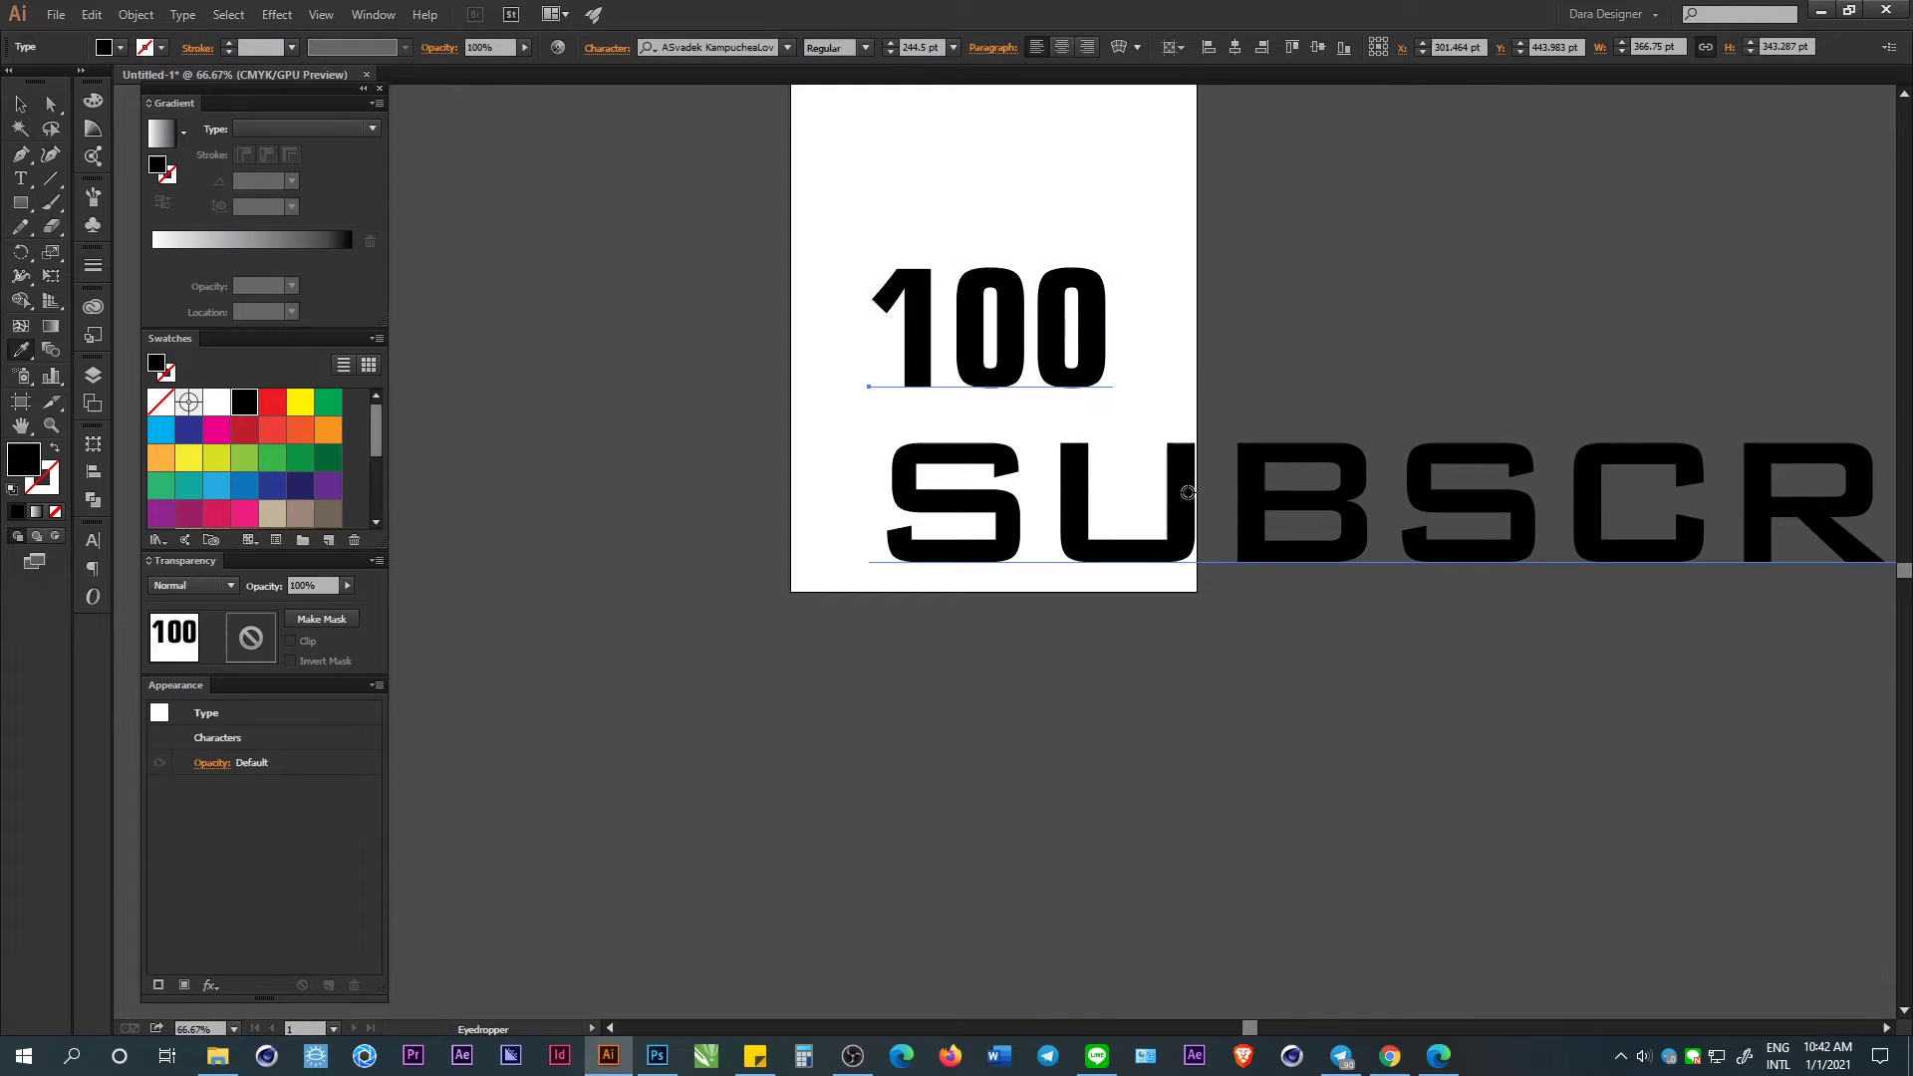
click(1188, 492)
key(v)
click(1136, 747)
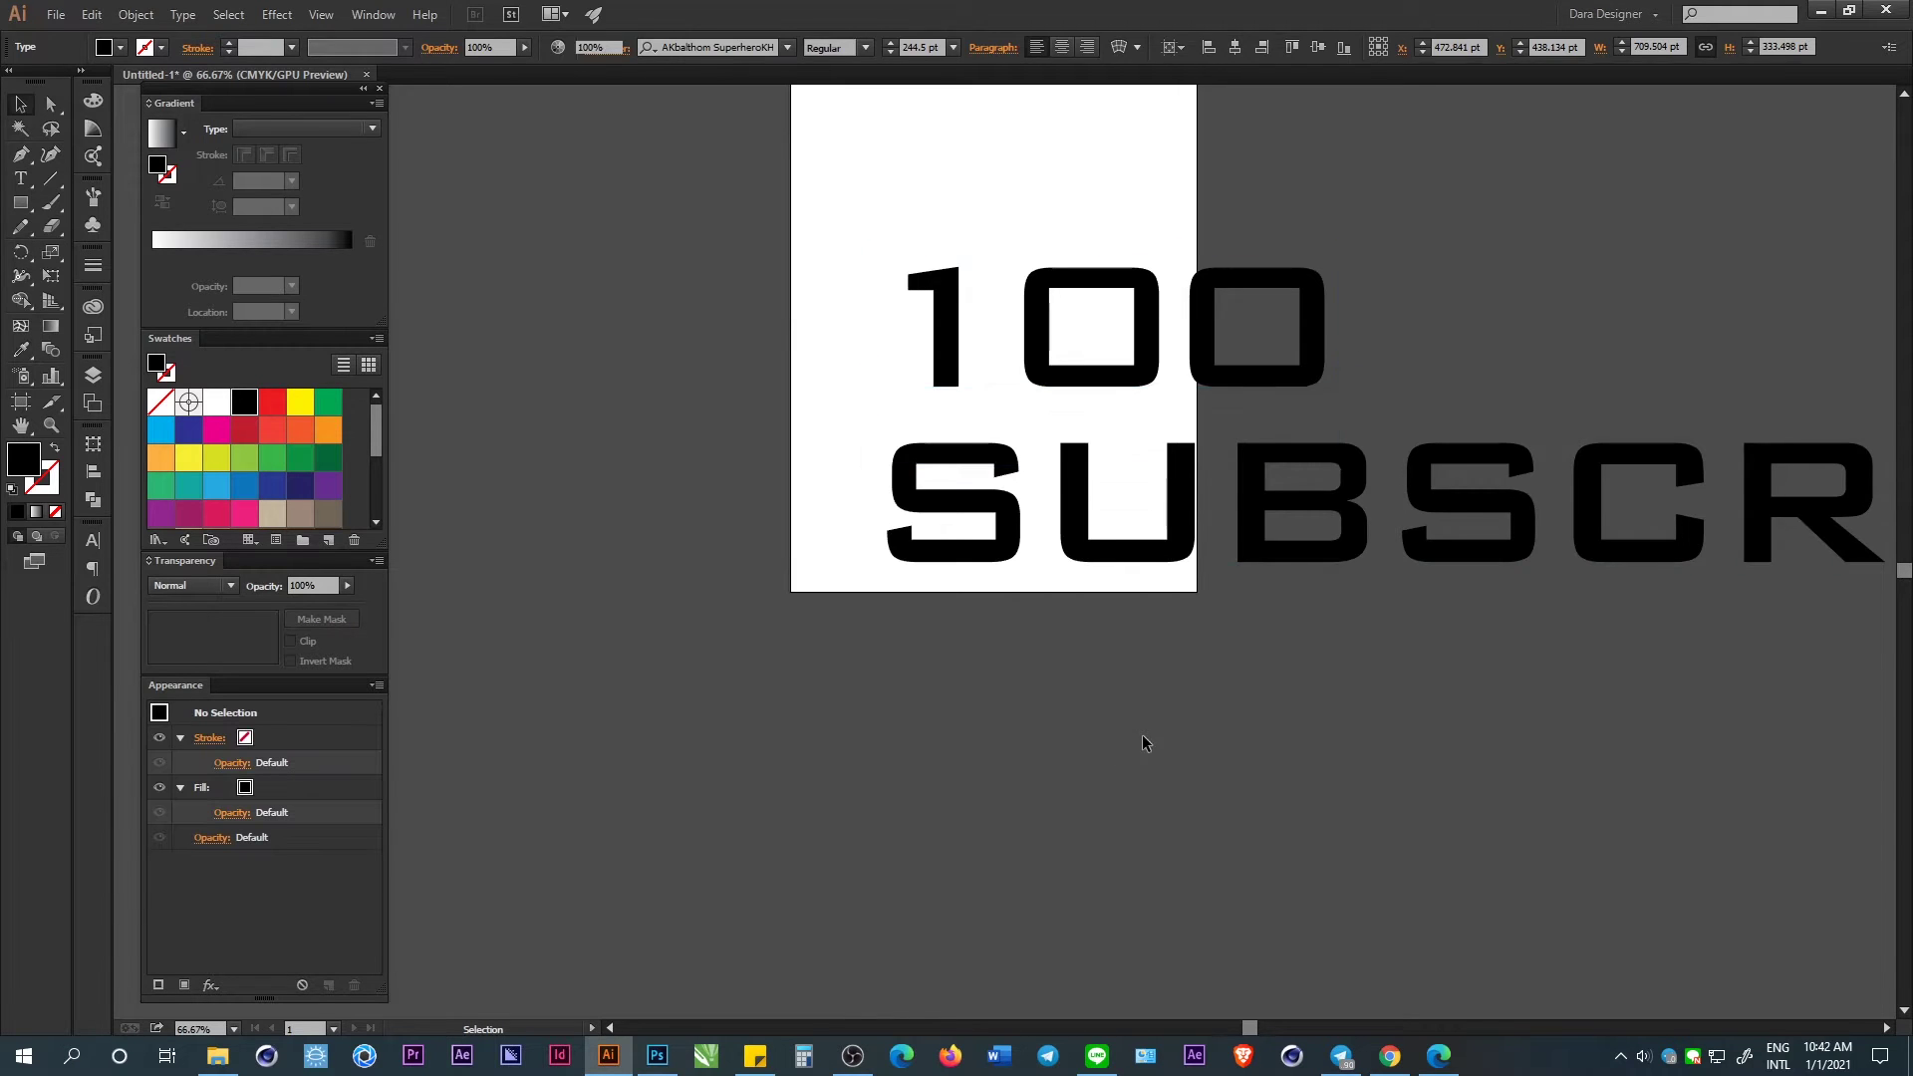
Shrink SUBSCRIBE to about 72.89 pt so it fits under the 100.
alt+scroll(1144, 743, down, 2)
alt+scroll(1198, 685, up, 2)
click(1290, 622)
alt+scroll(1290, 622, down, 2)
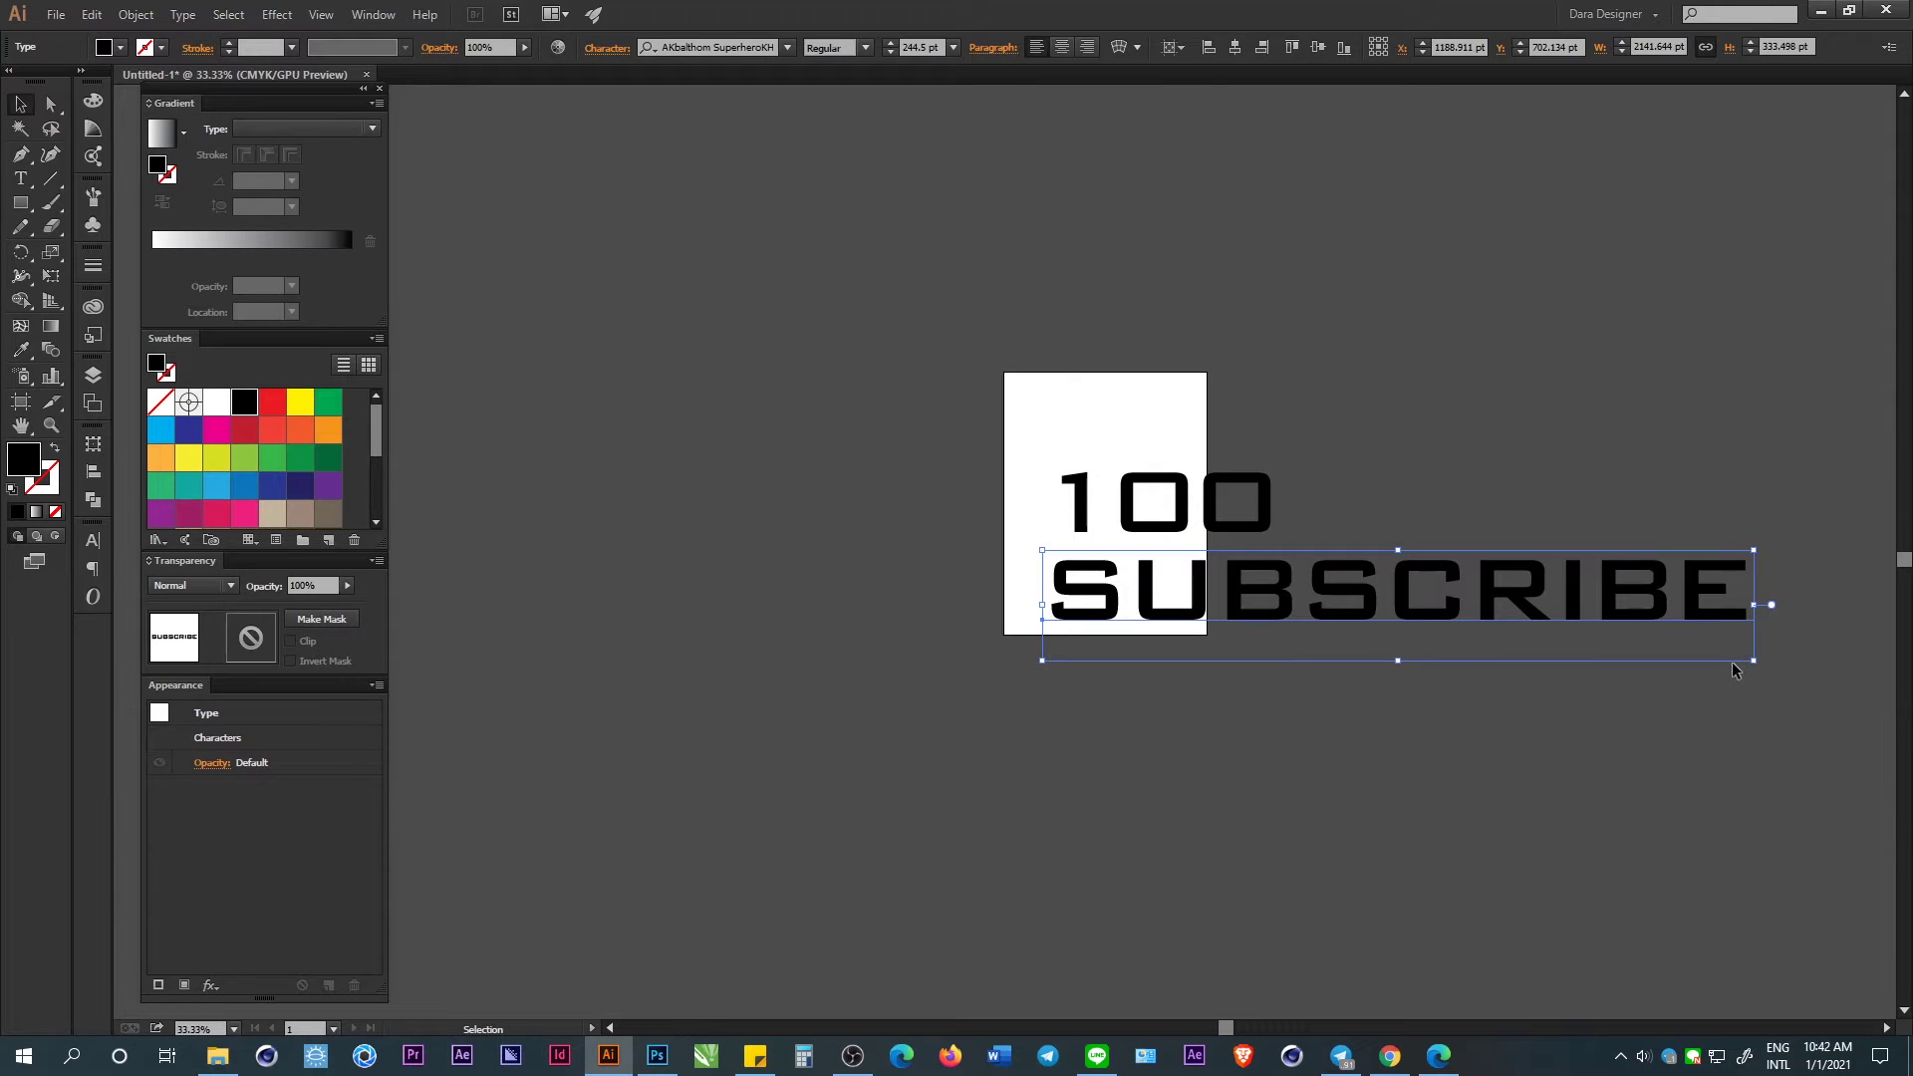
mouse_move(1756, 665)
shift+mouse_down()
mouse_move(1245, 566)
mouse_move(1158, 721)
shift+mouse_up()
alt+scroll(1243, 563, up, 3)
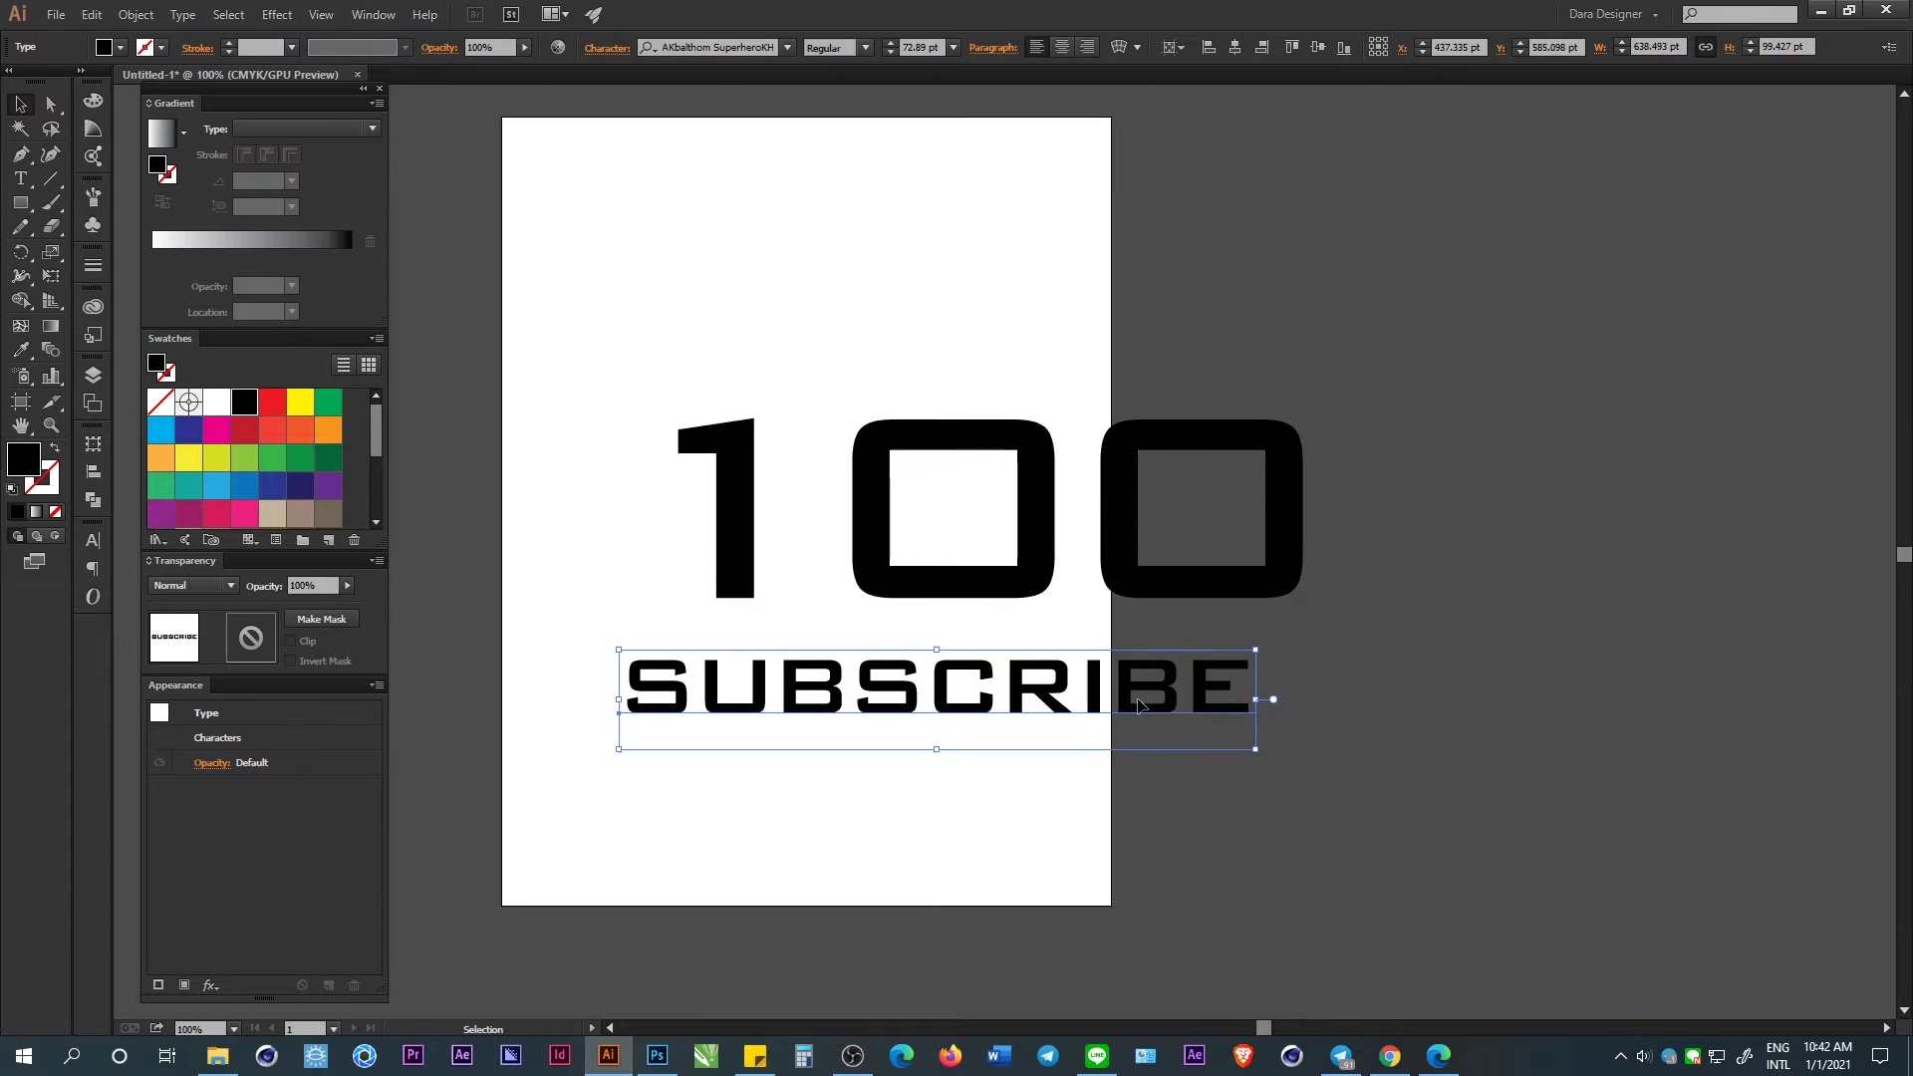
Convert the 100 text to outlines.
right_click(1116, 504)
click(1254, 660)
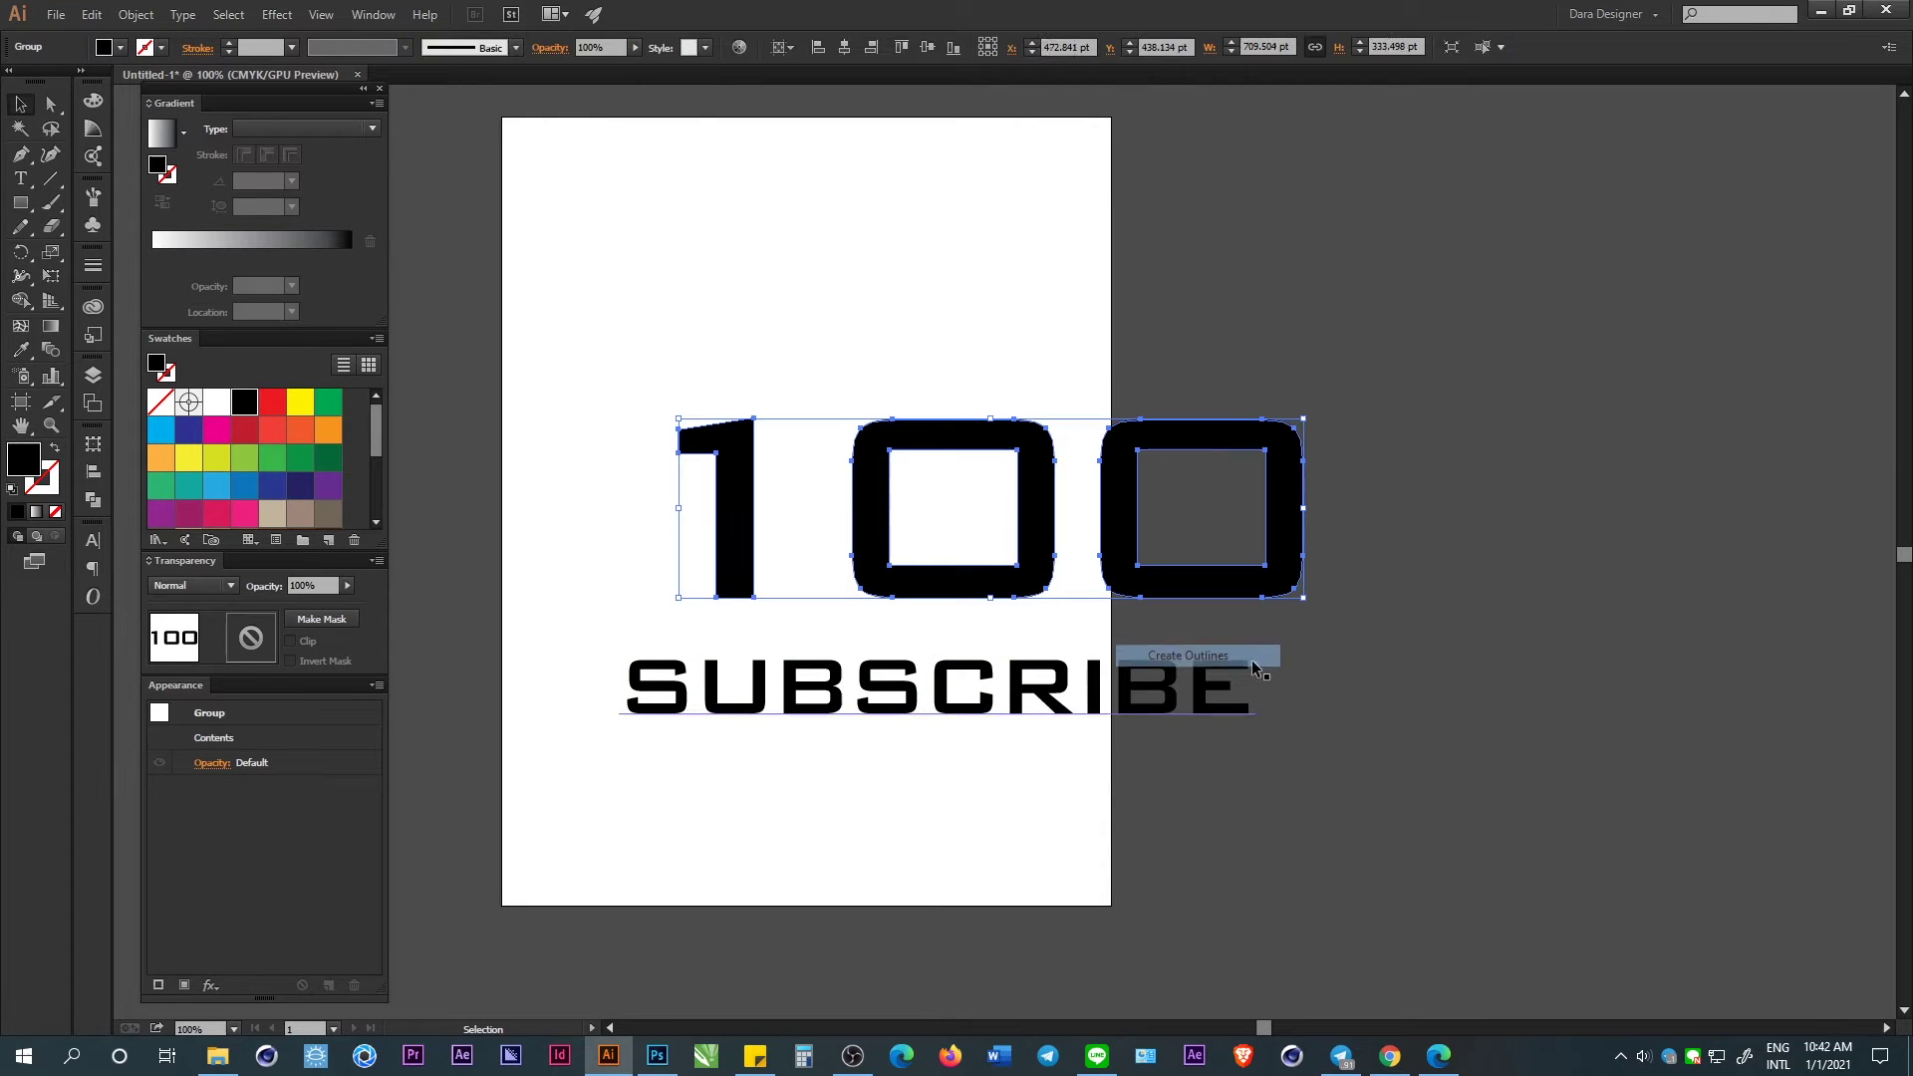
drag(1346, 629, 1504, 673)
click(1504, 672)
Slide the two zeros left so the digits sit closer to the 1.
key(a)
drag(1360, 623, 1337, 623)
shift+click(1194, 598)
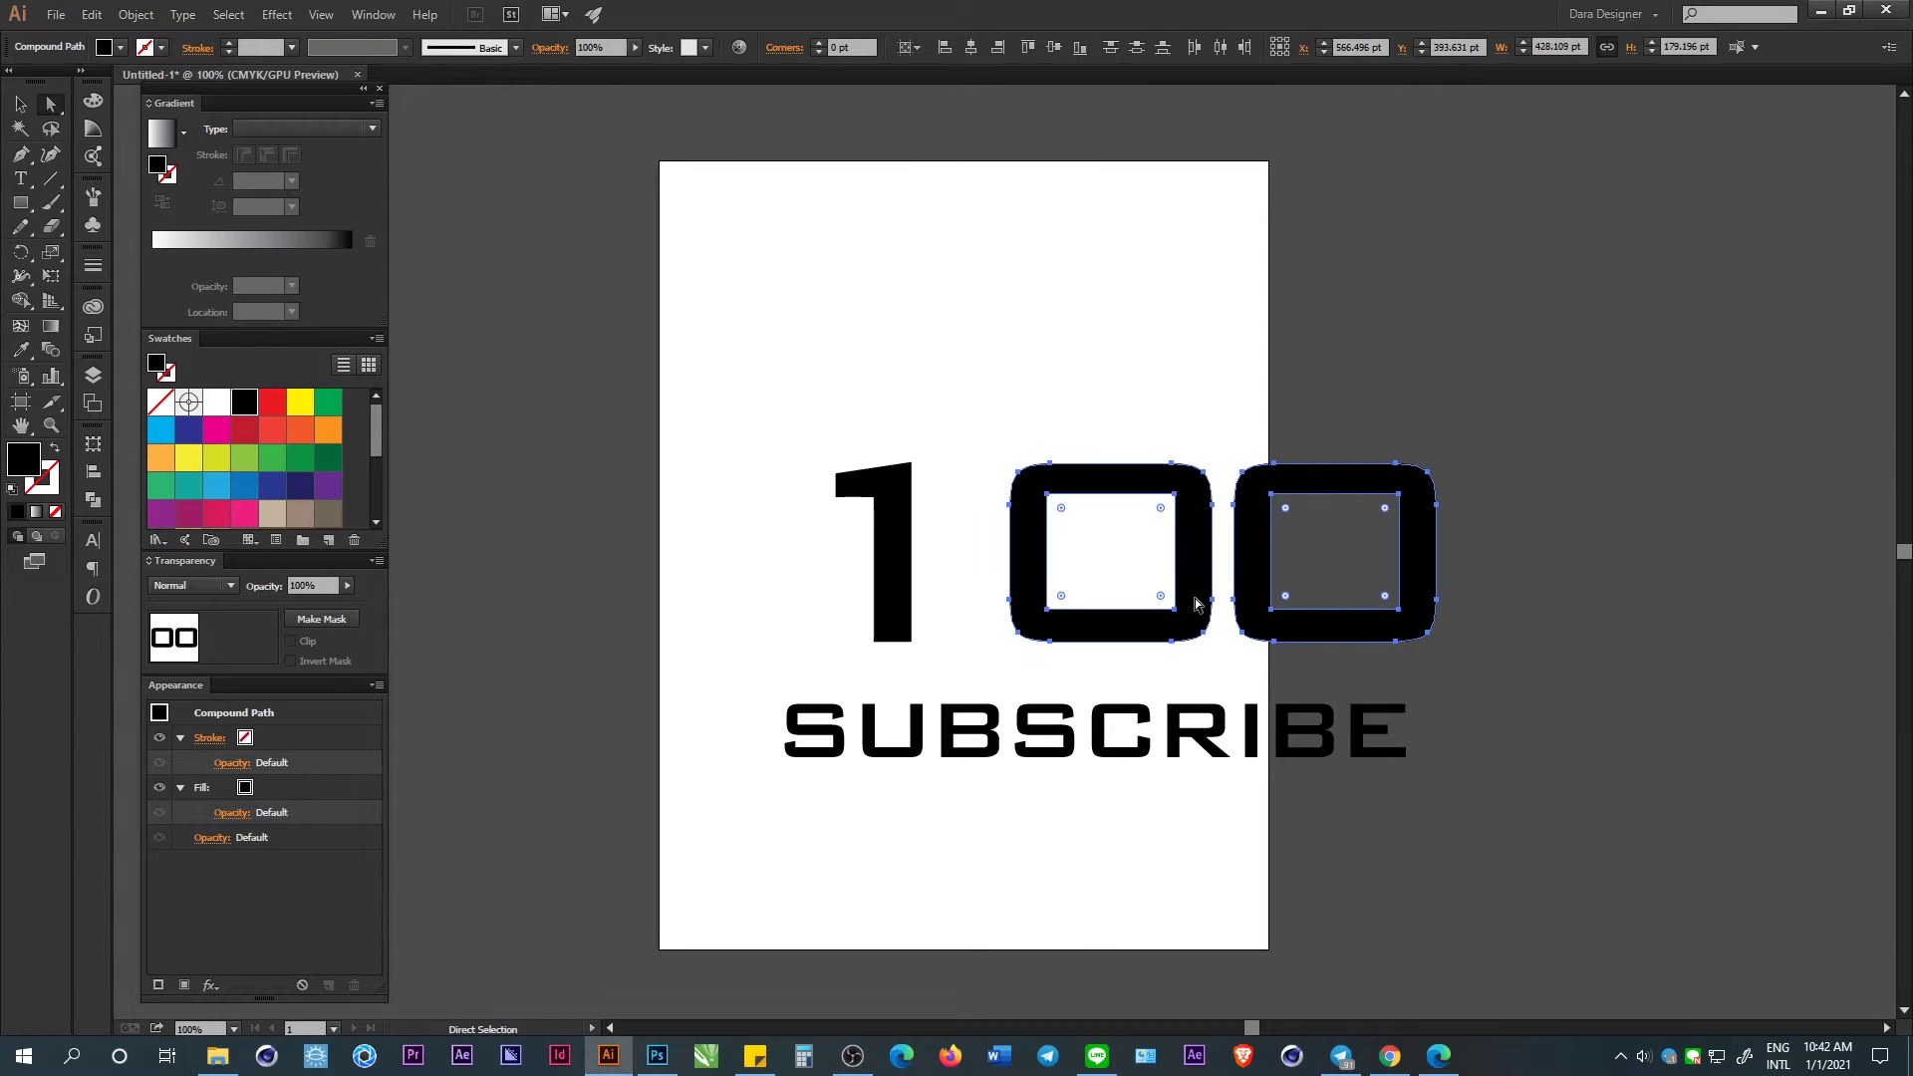
mouse_move(1194, 598)
mouse_down()
mouse_move(1129, 596)
mouse_move(1230, 596)
mouse_up()
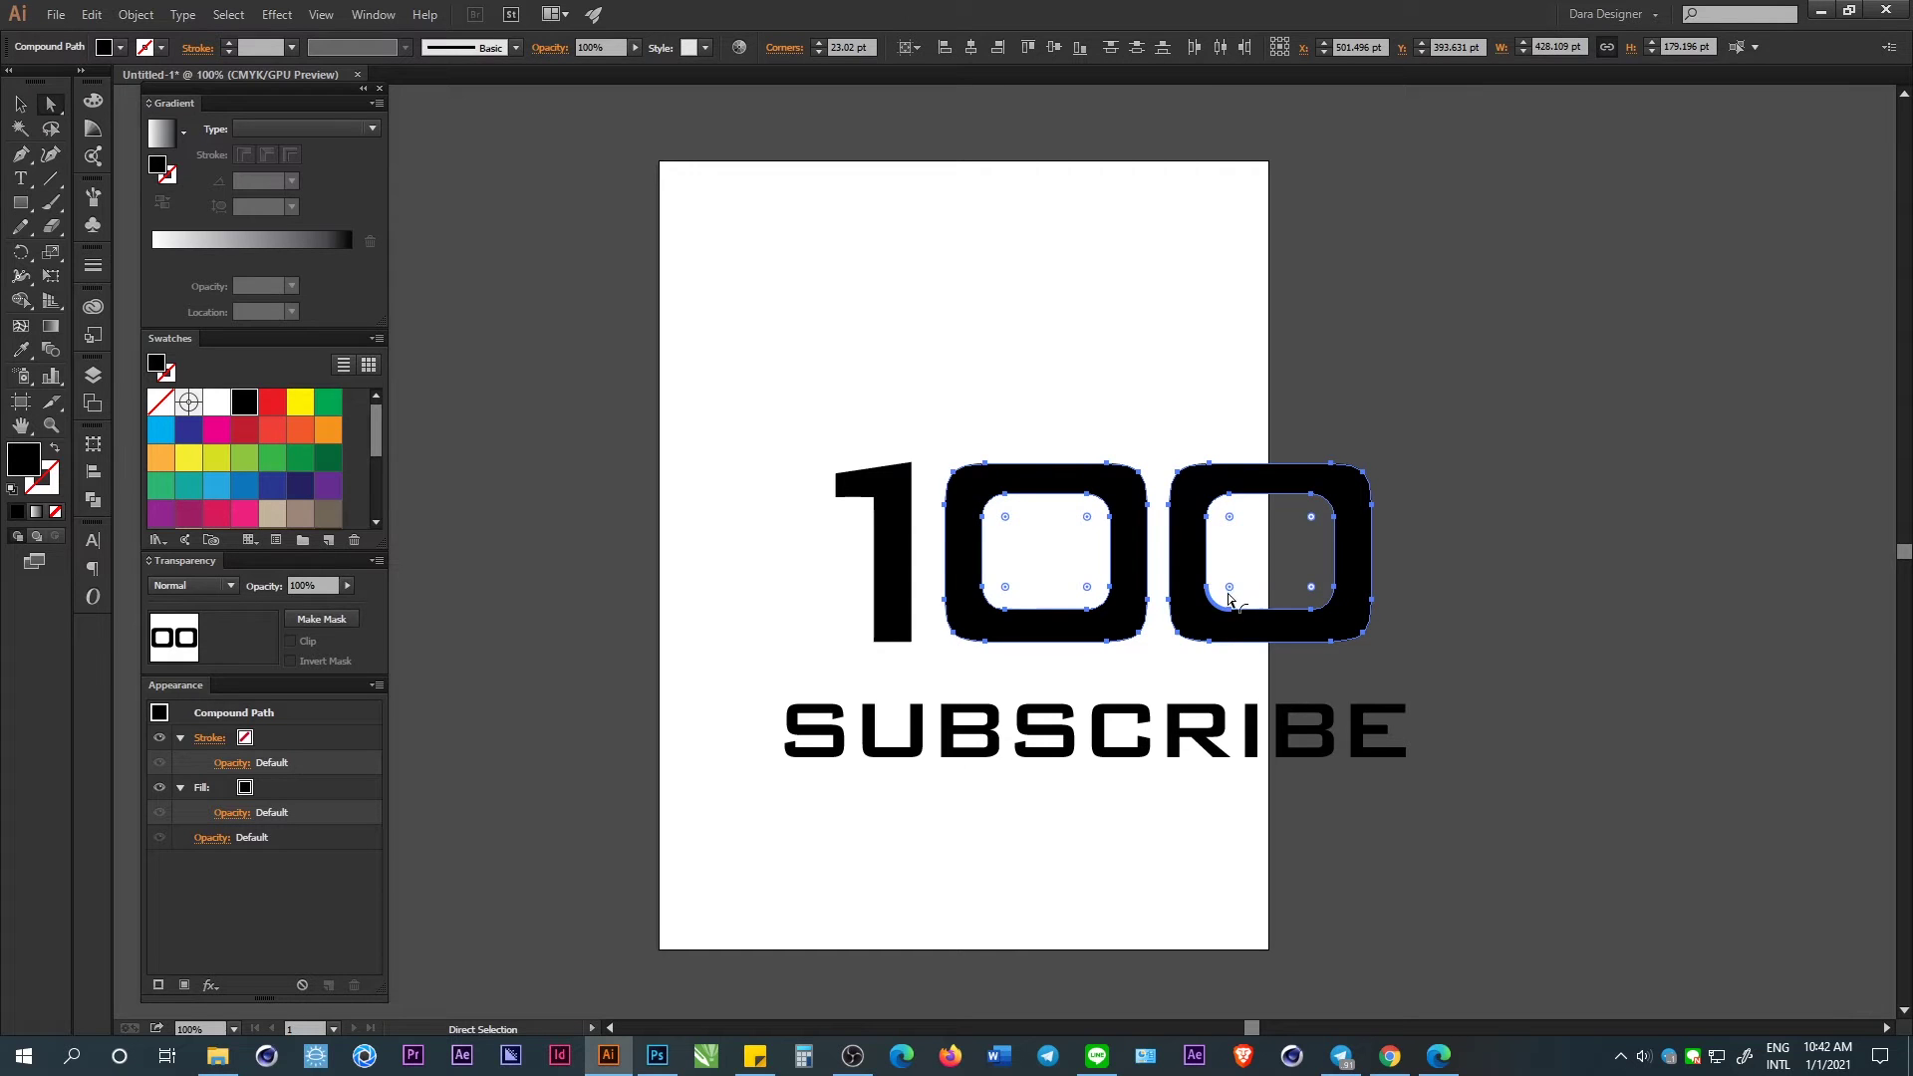
Round the 1's top corner, reposition the 100, and shrink SUBSCRIBE to 64.45 pt.
click(913, 576)
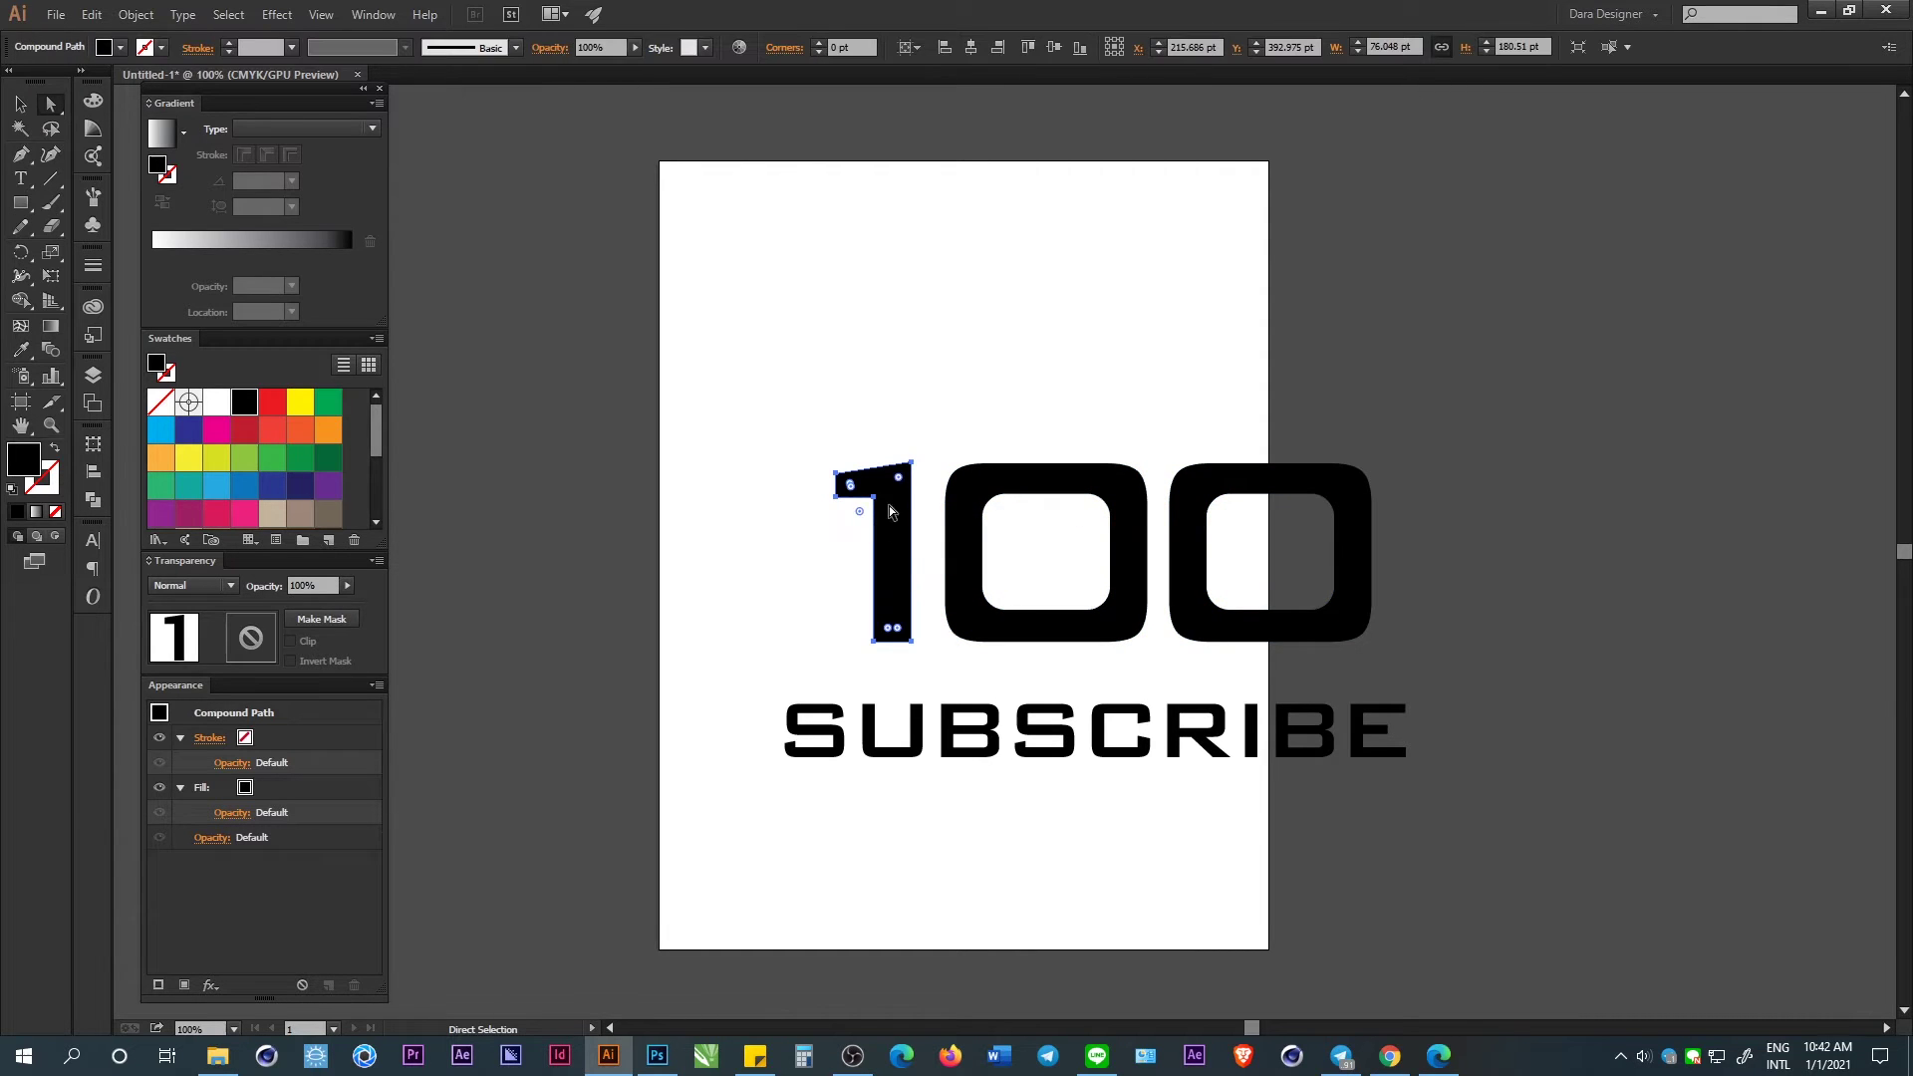
drag(900, 482, 948, 429)
click(949, 429)
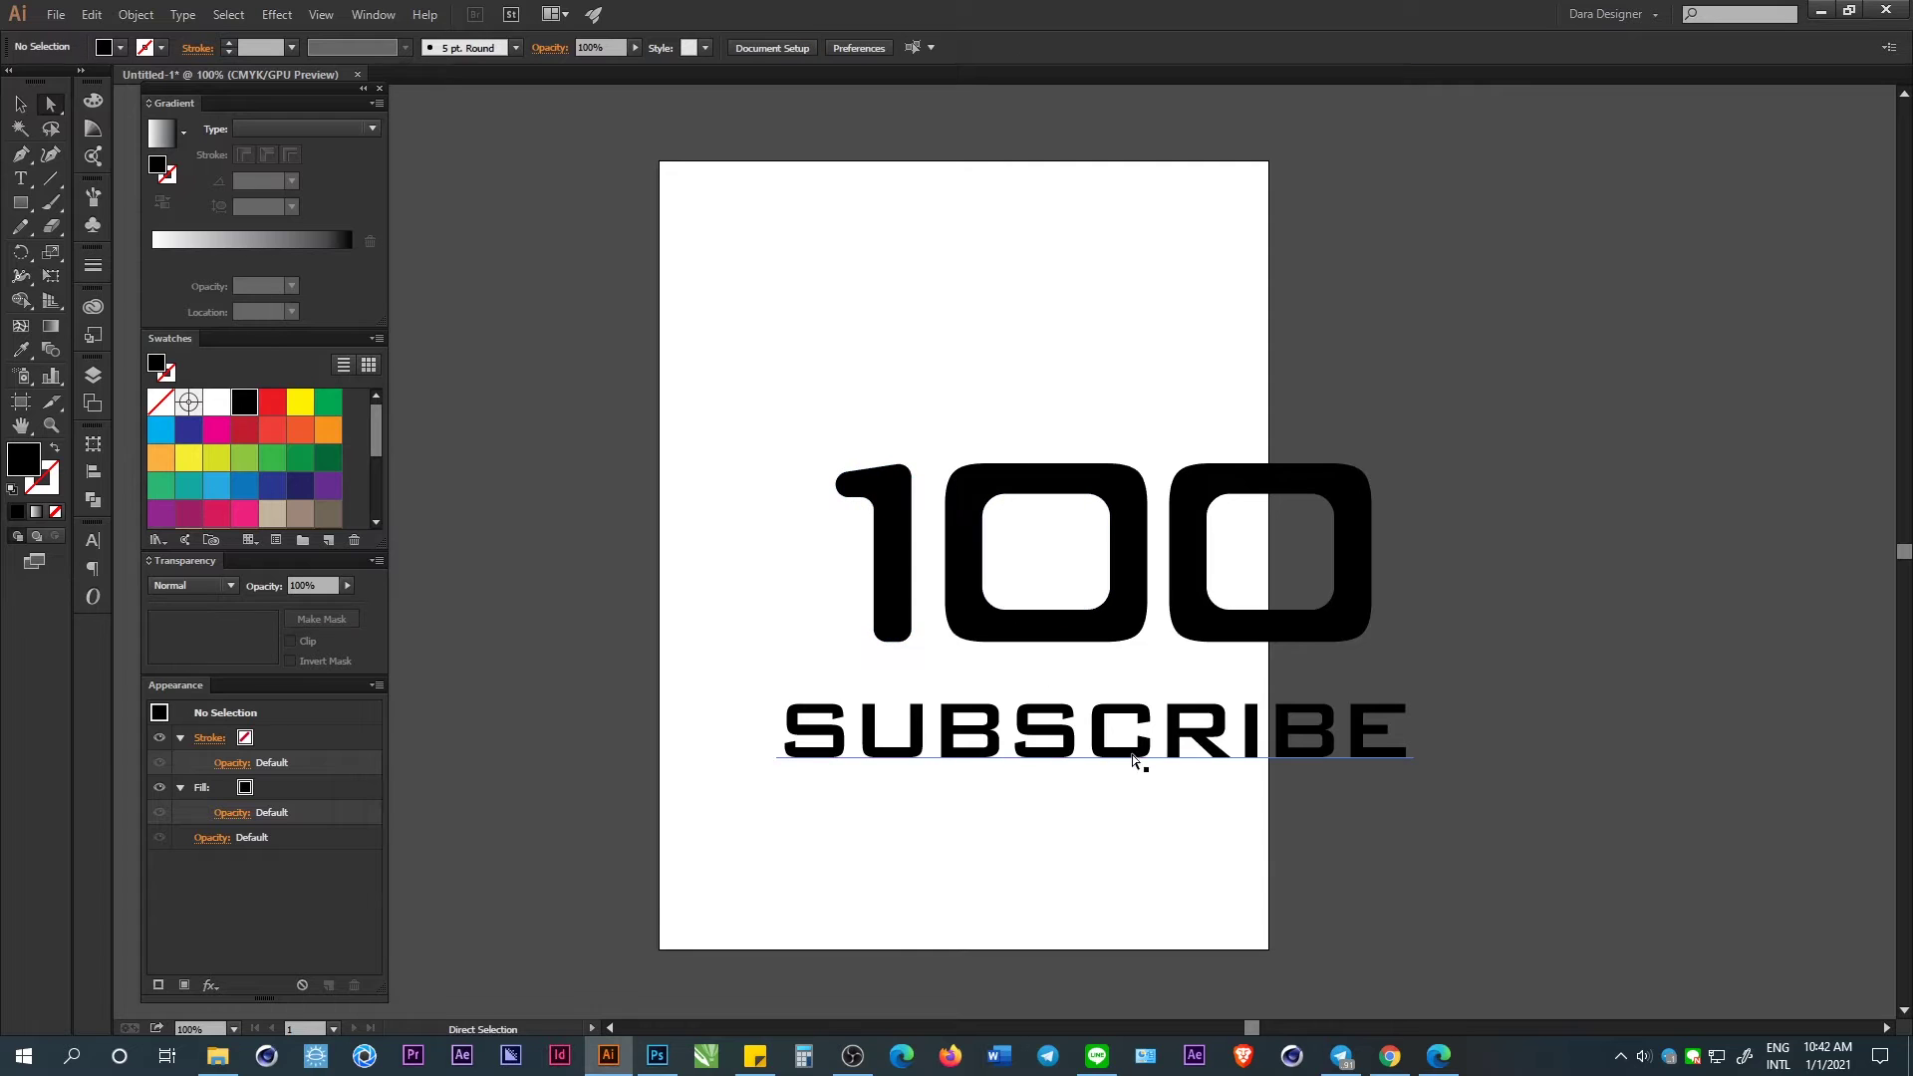
key(v)
drag(1170, 630, 1034, 608)
click(1104, 749)
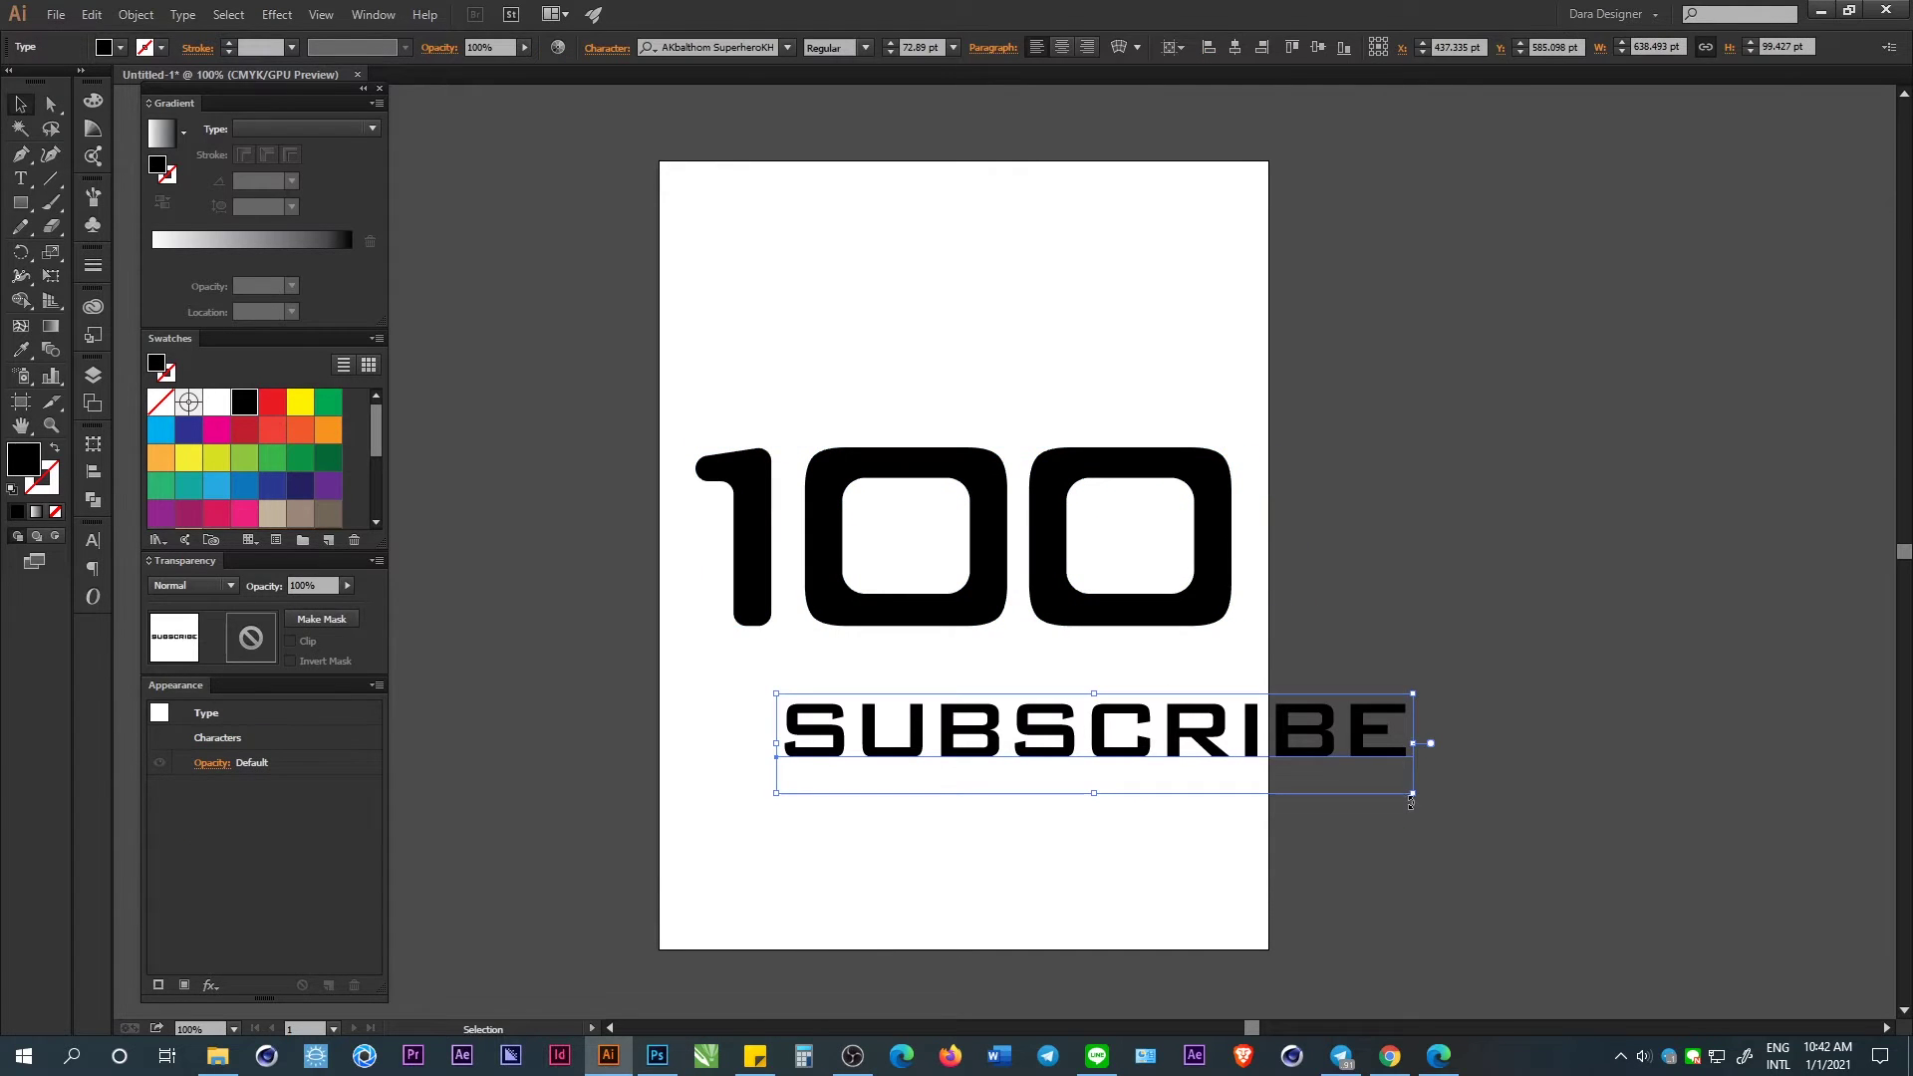
drag(1413, 795, 1339, 780)
Outline SUBSCRIBE and align it vertically and horizontally to the centre of the 100.
right_click(1332, 735)
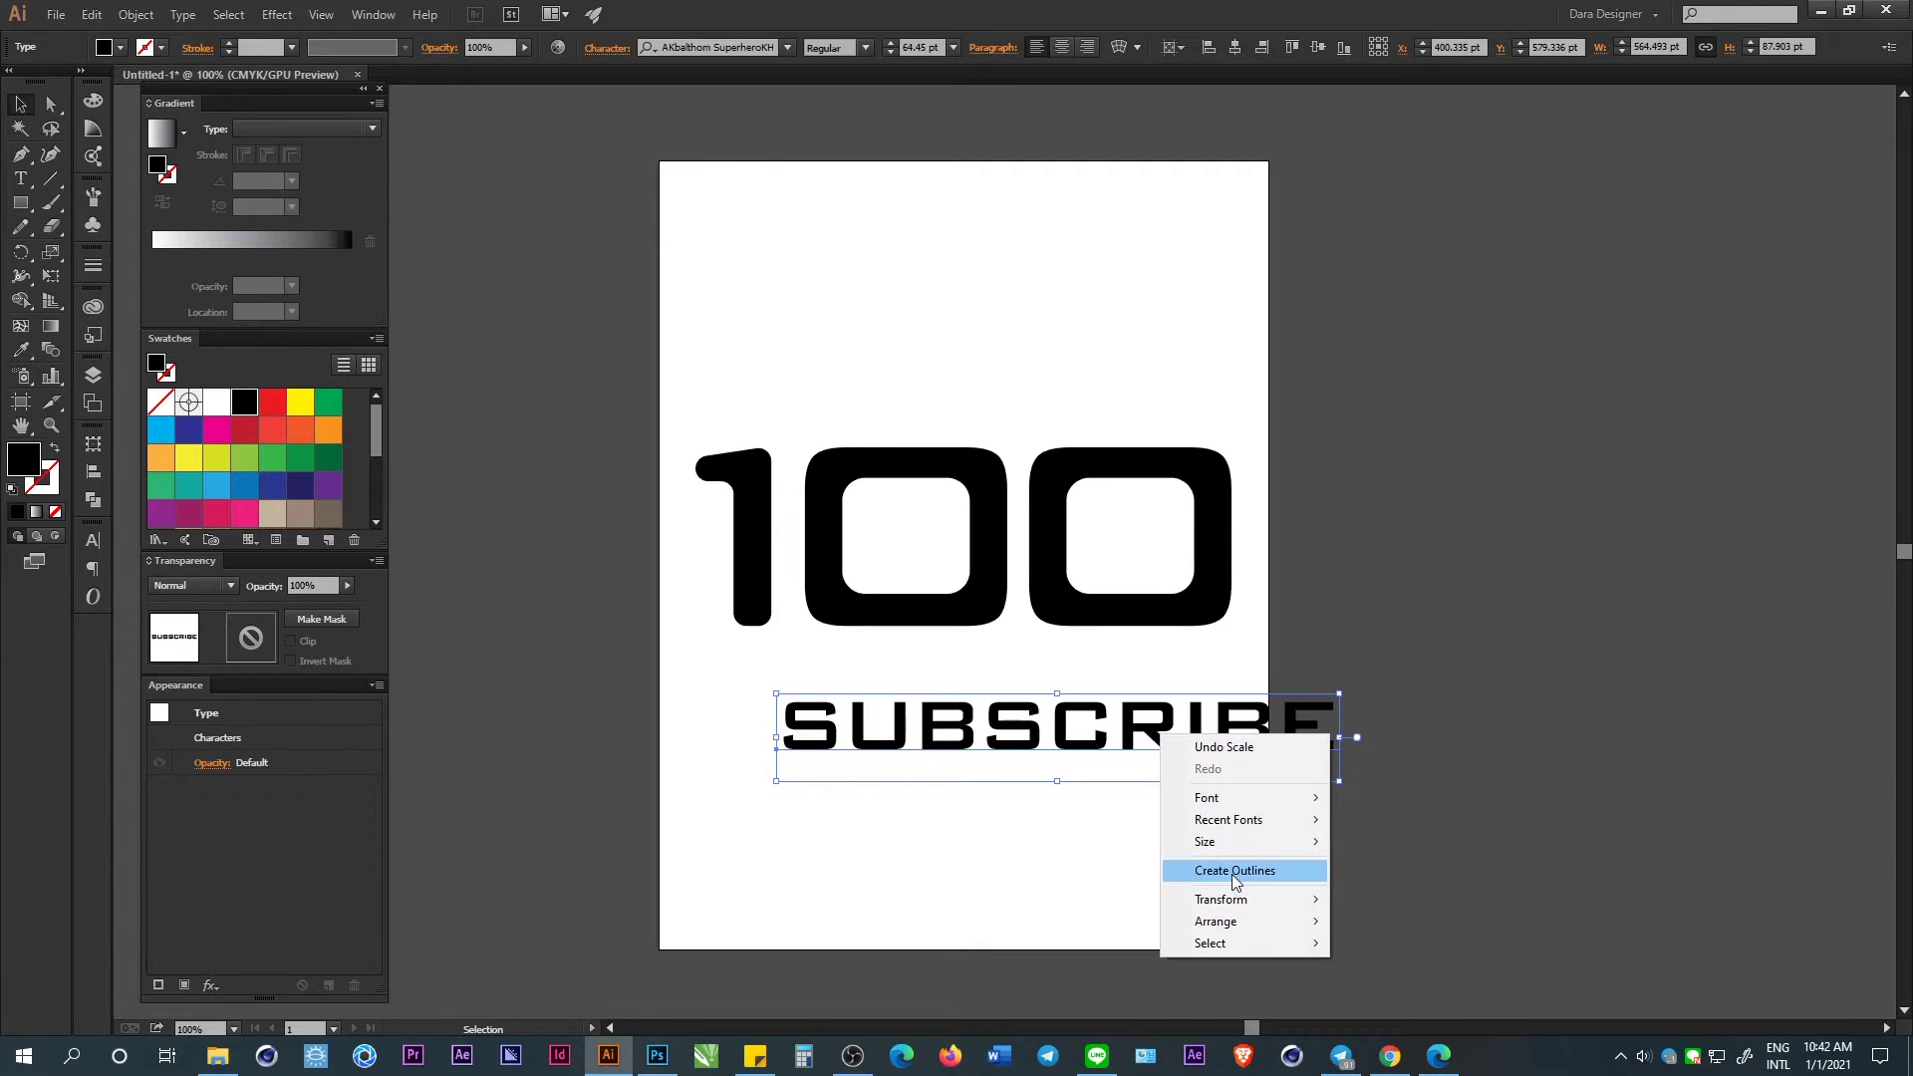
click(1232, 871)
key(ctrl+a)
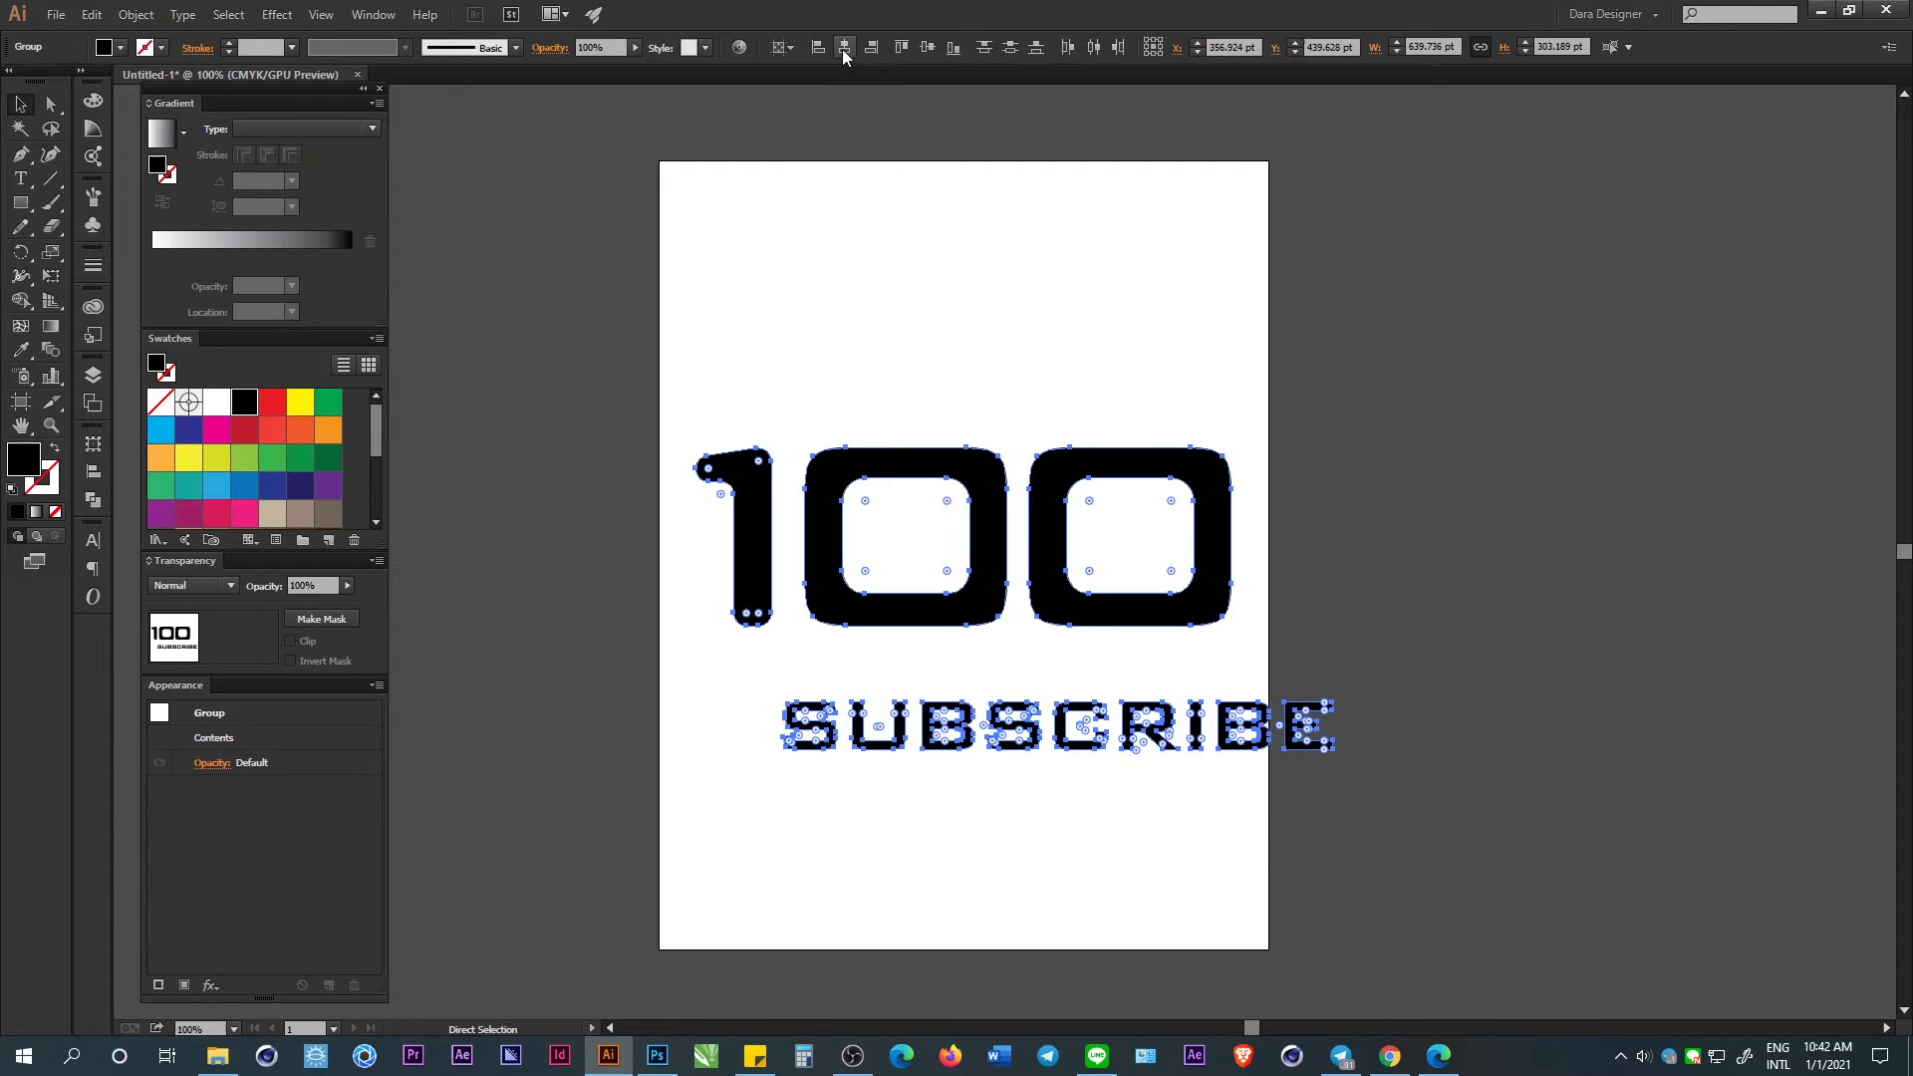
click(918, 50)
click(1306, 645)
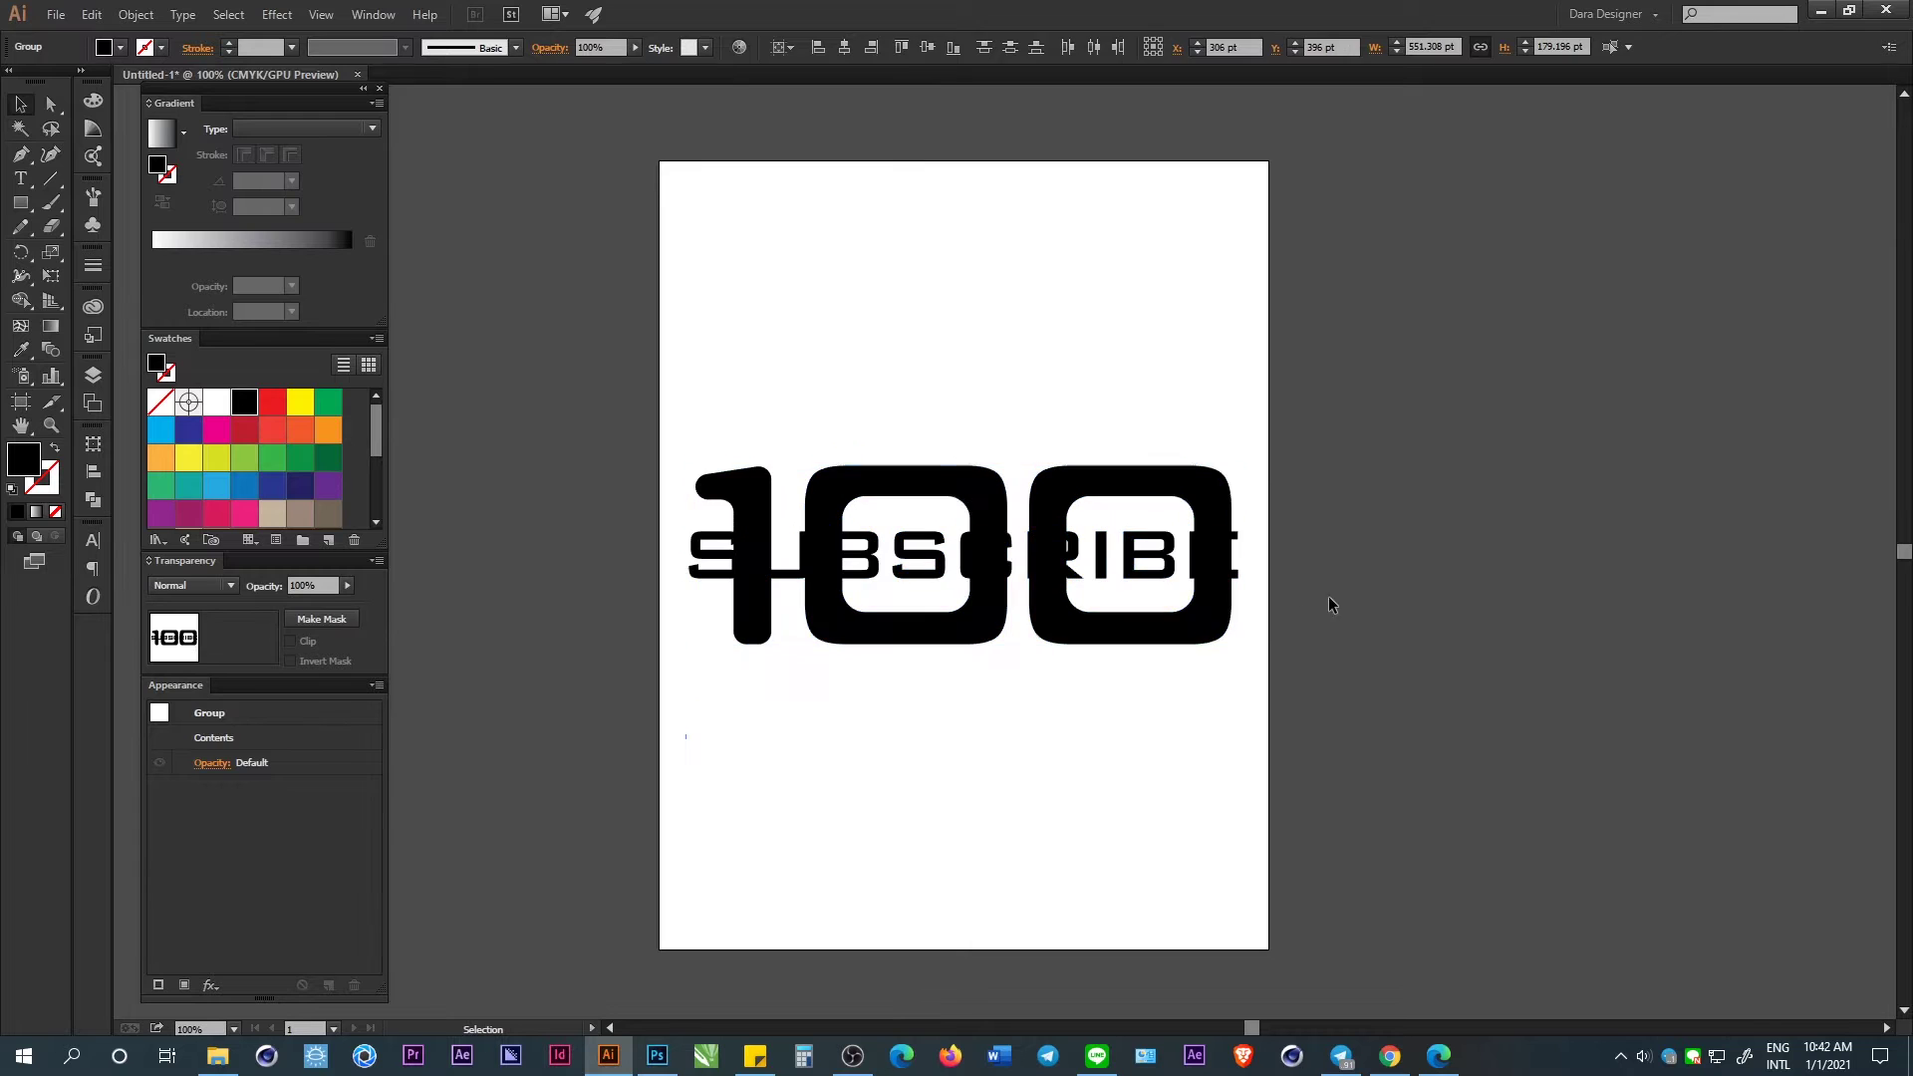
alt+scroll(1140, 558, up, 1)
mouse_move(1139, 558)
mouse_down()
mouse_move(1311, 626)
mouse_move(1254, 655)
mouse_up()
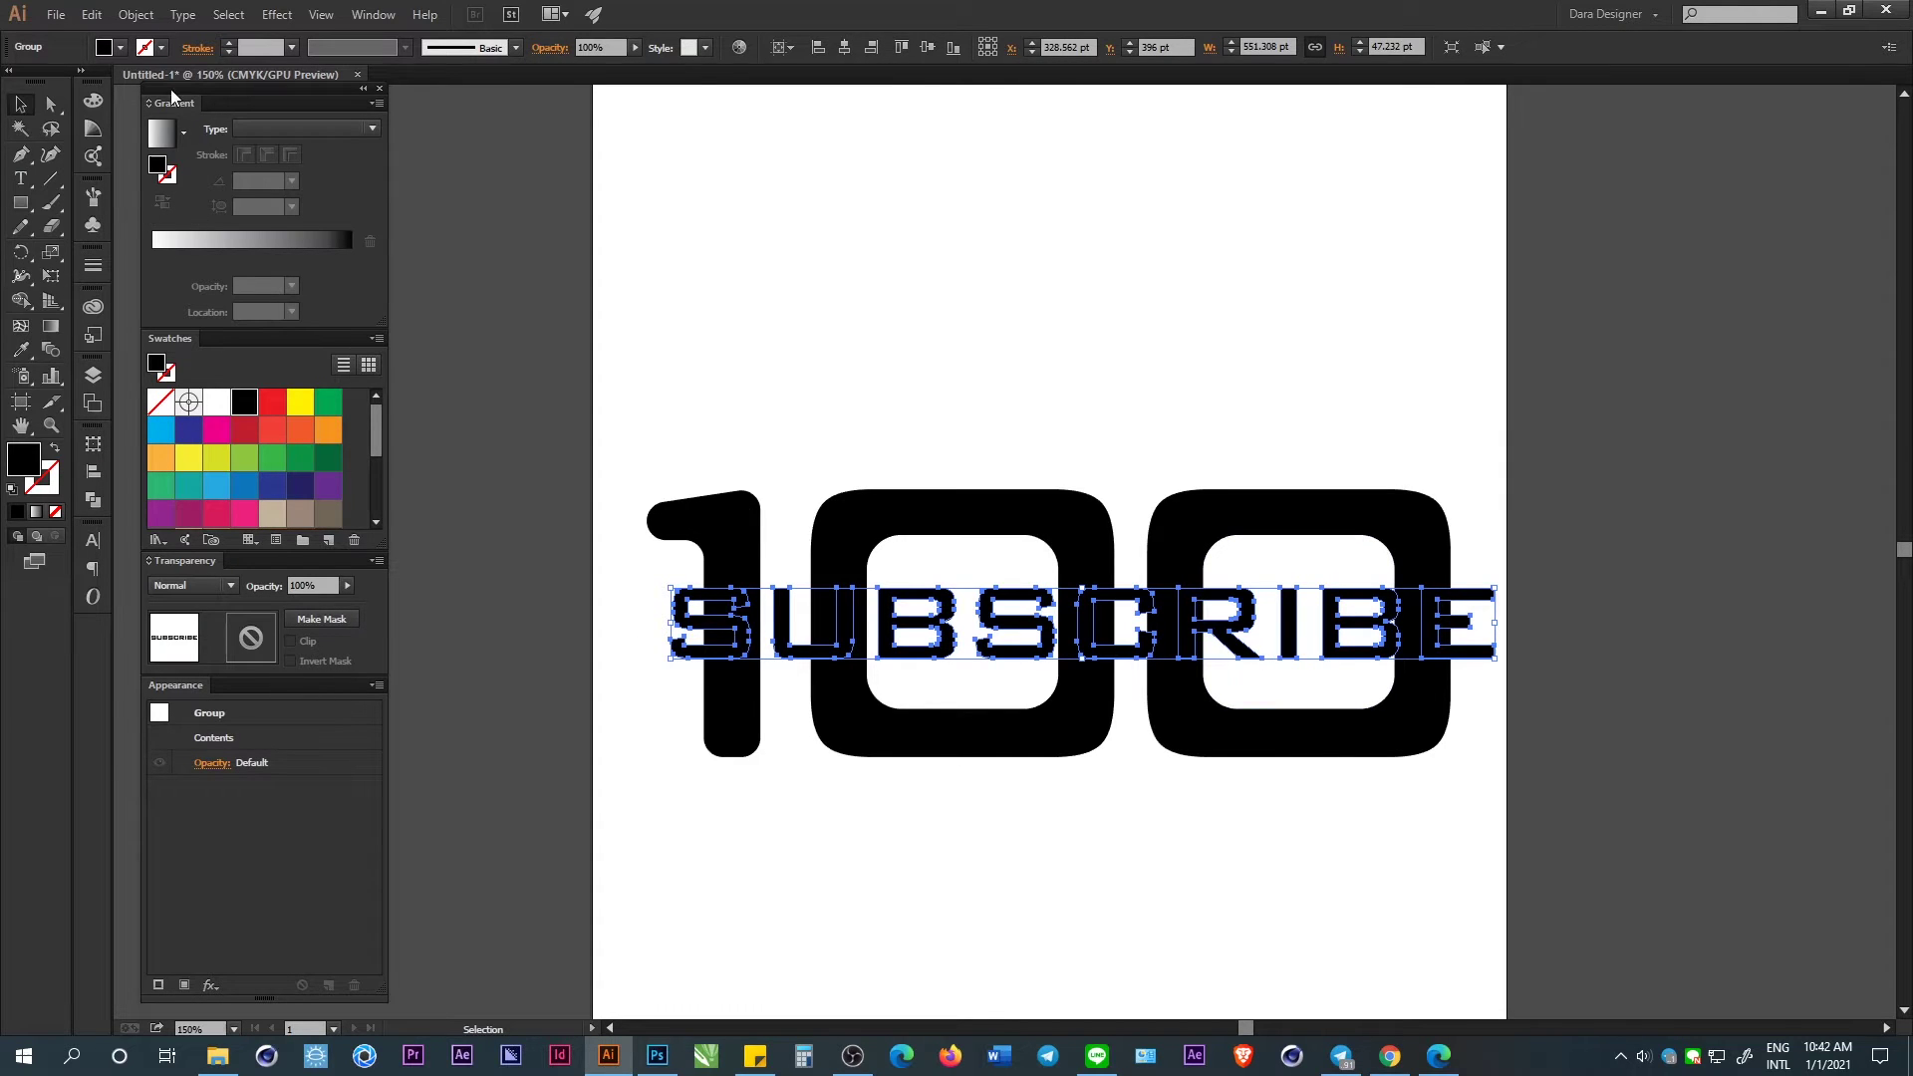
Give the SUBSCRIBE outlines a 0.9 cm stroke with round corners.
click(248, 47)
text(0.5)
key(Return)
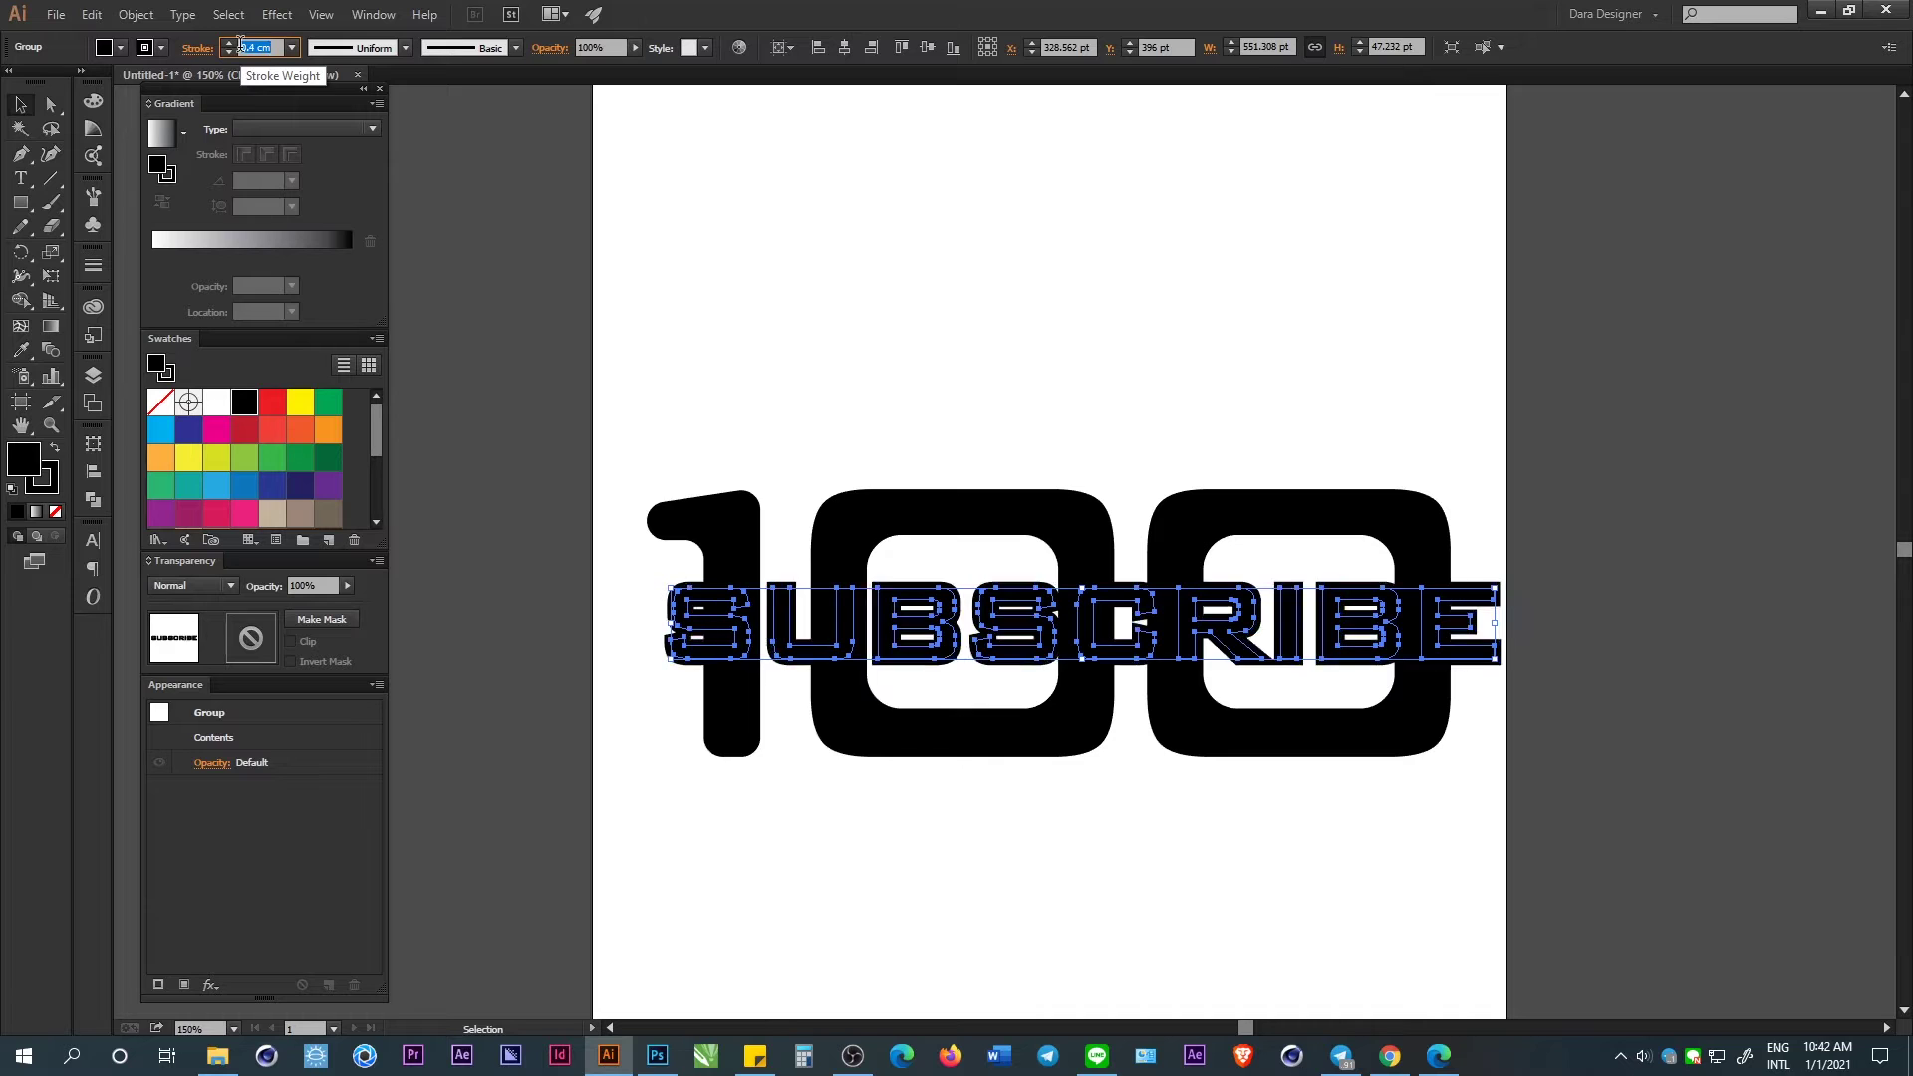
scroll(241, 44, up, 2)
scroll(240, 44, up, 2)
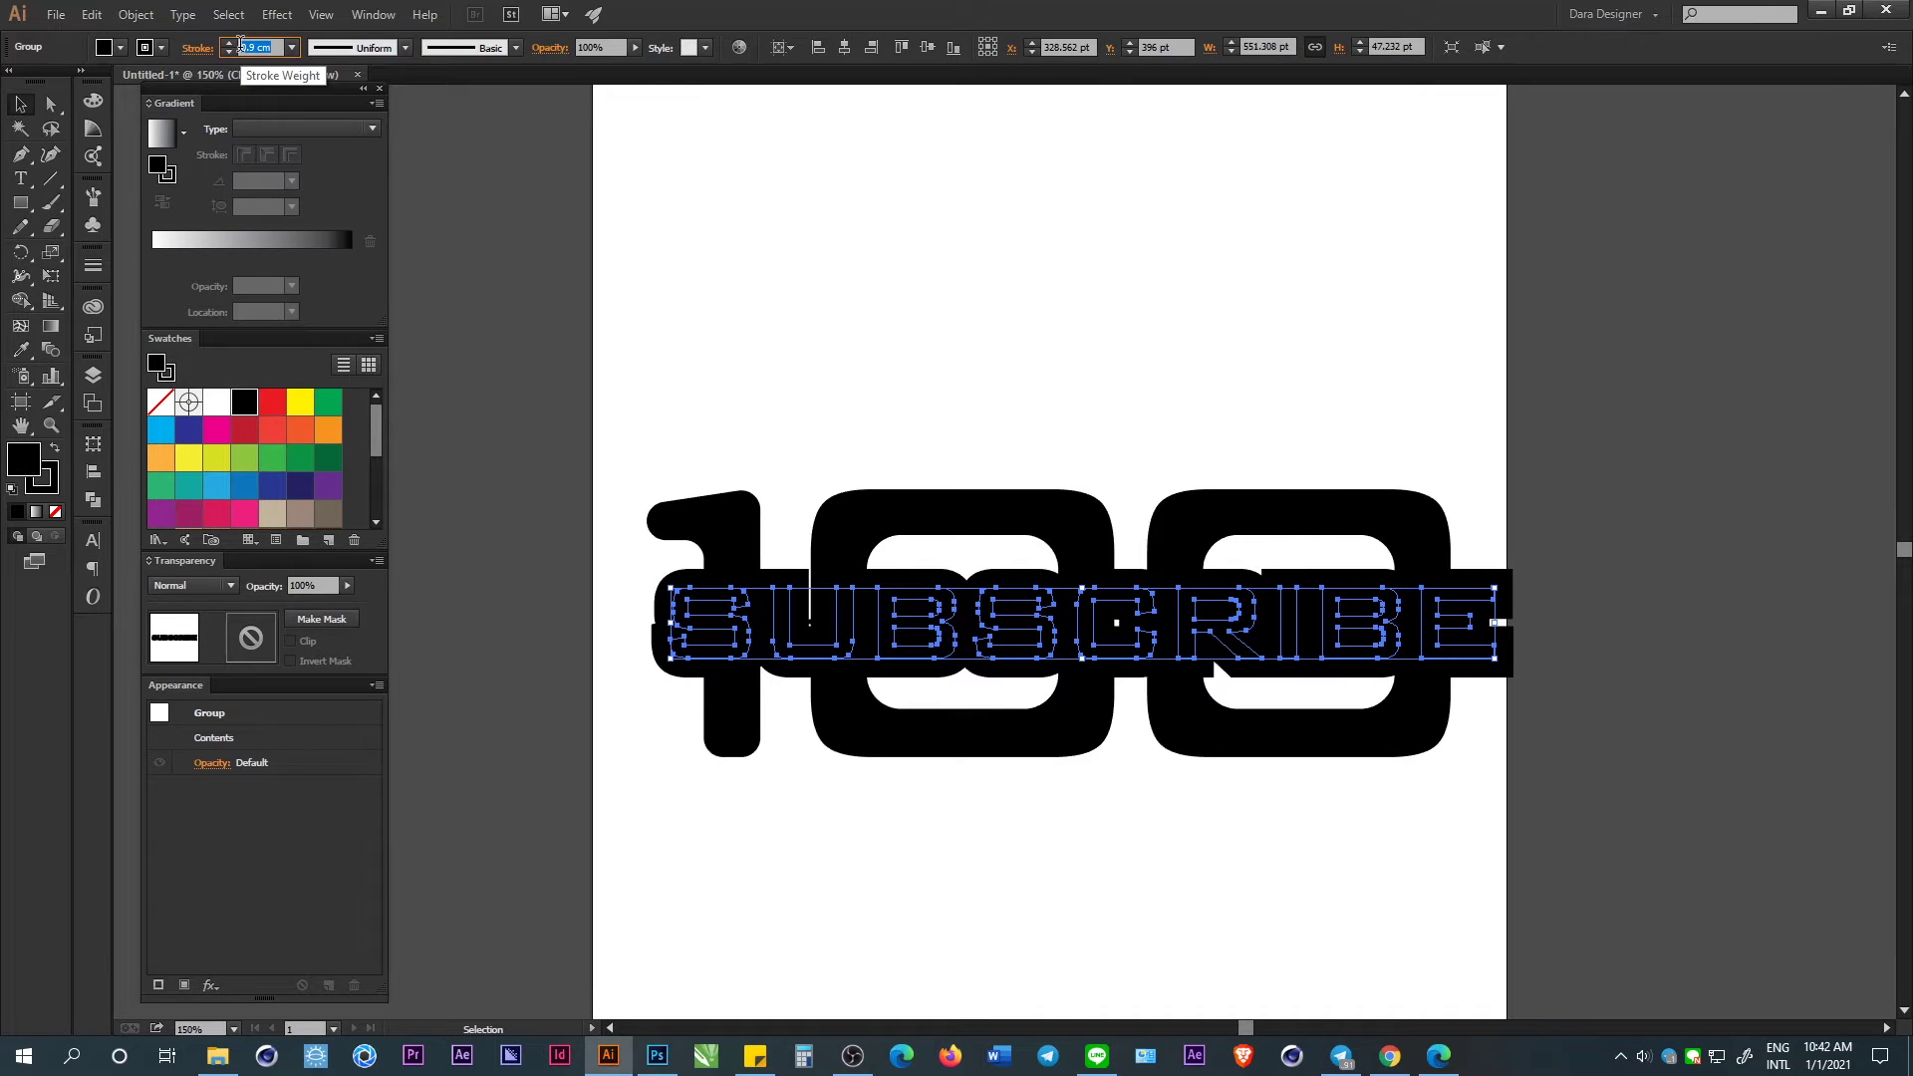
click(196, 48)
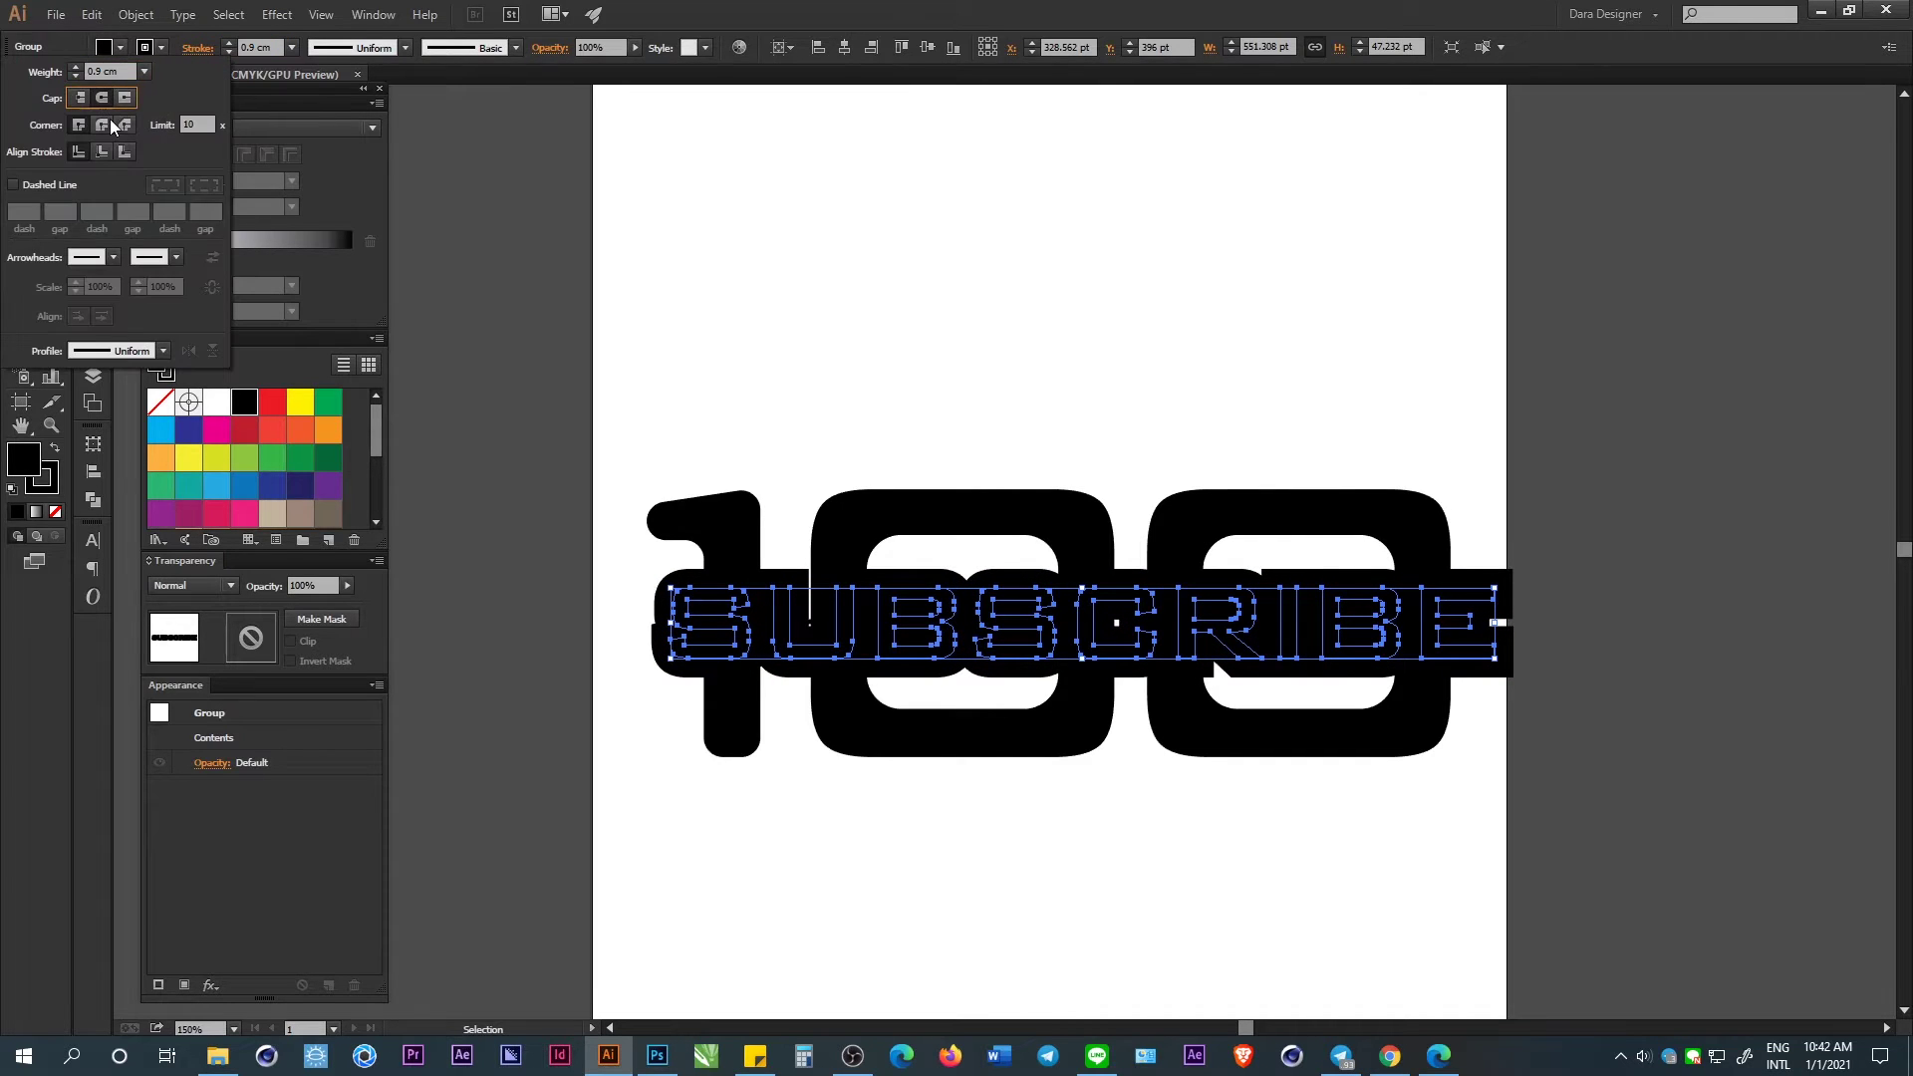
click(102, 125)
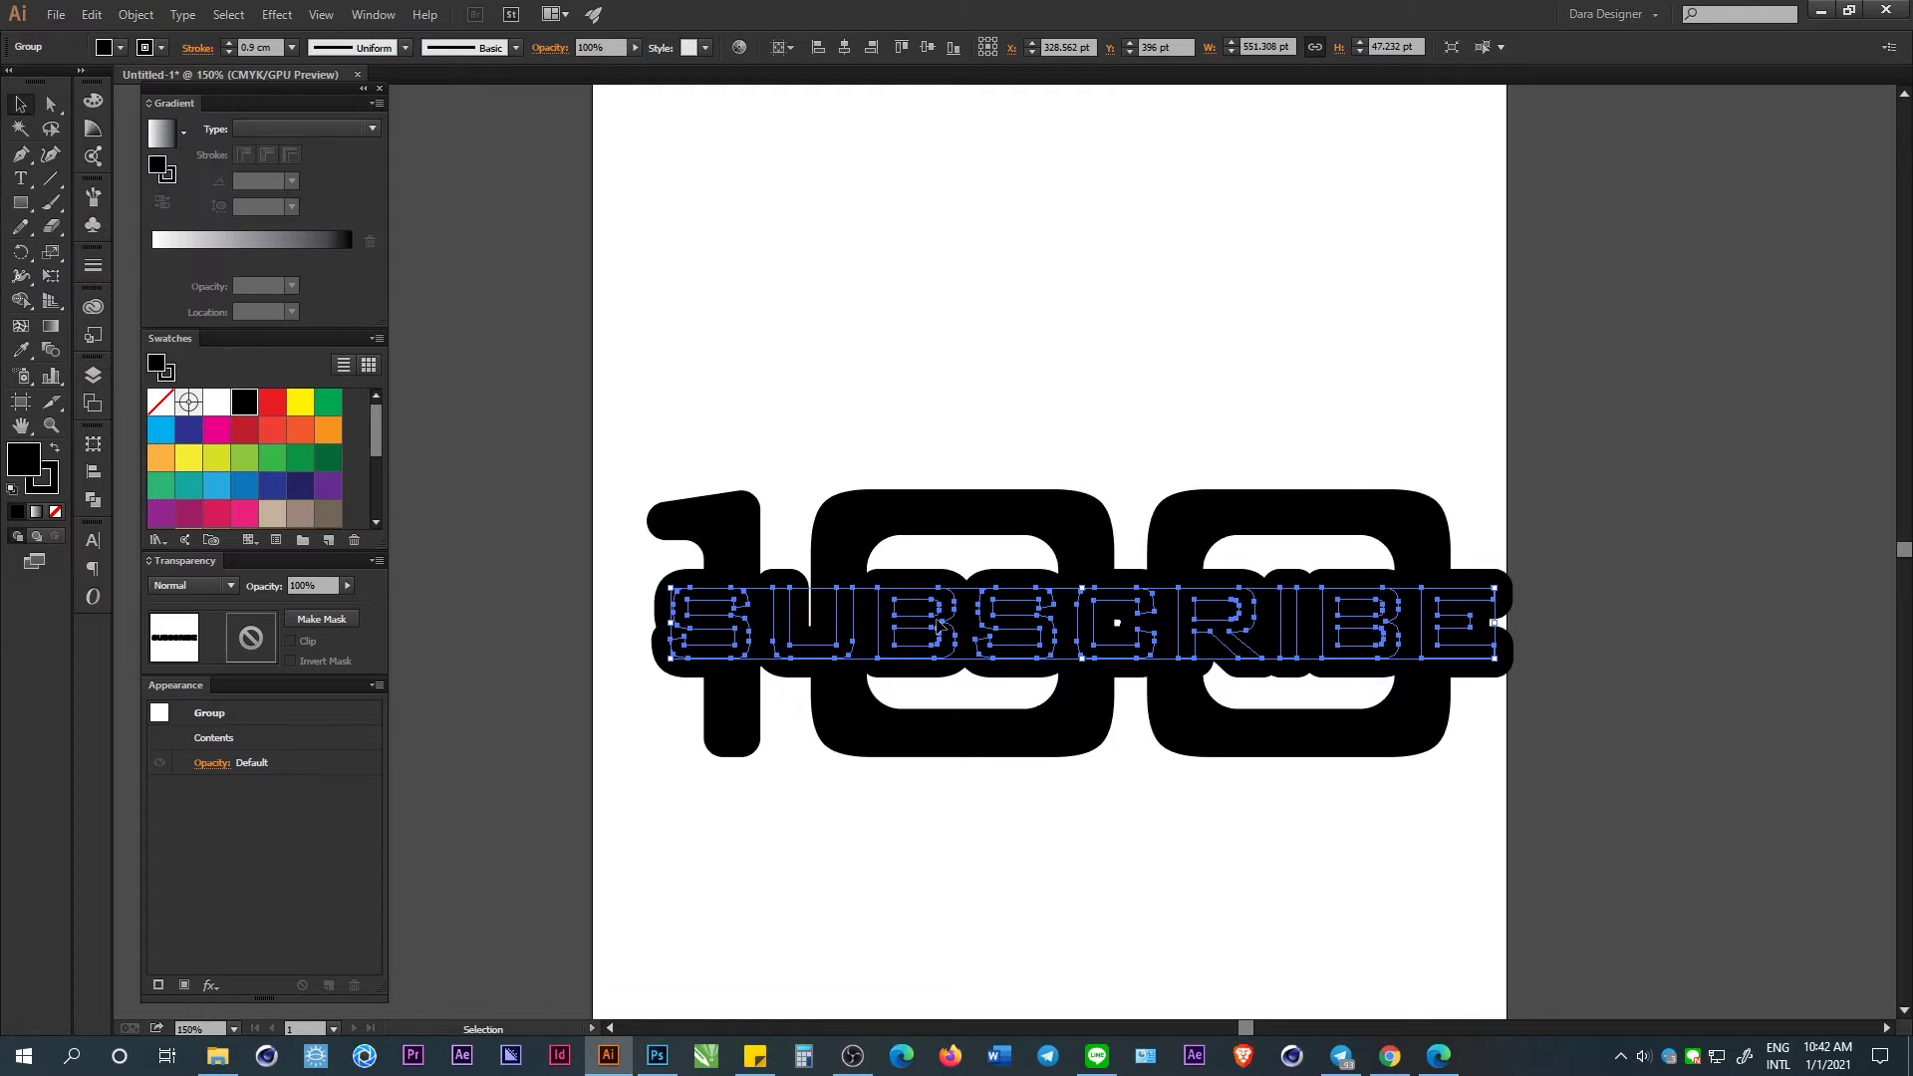
Expand SUBSCRIBE's fill and stroke into shapes, then select both words.
key(a)
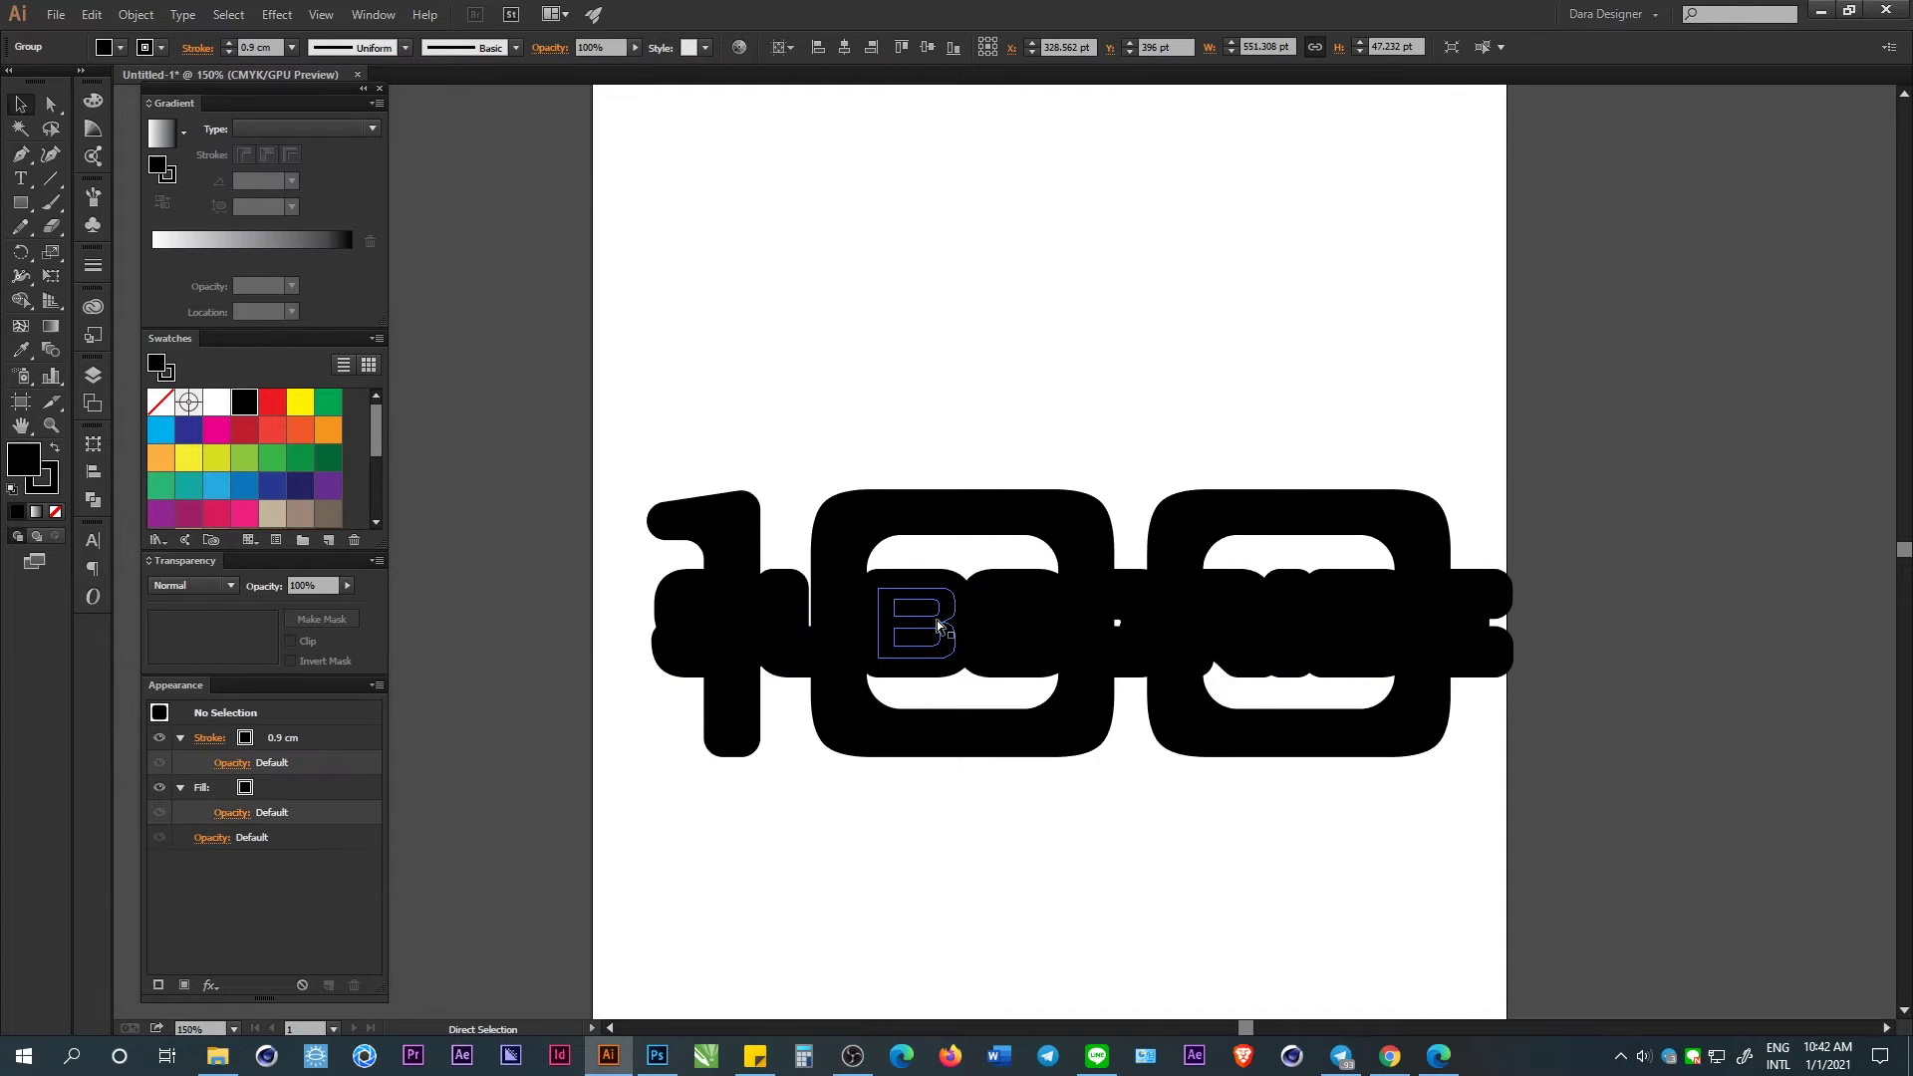
key(v)
click(136, 14)
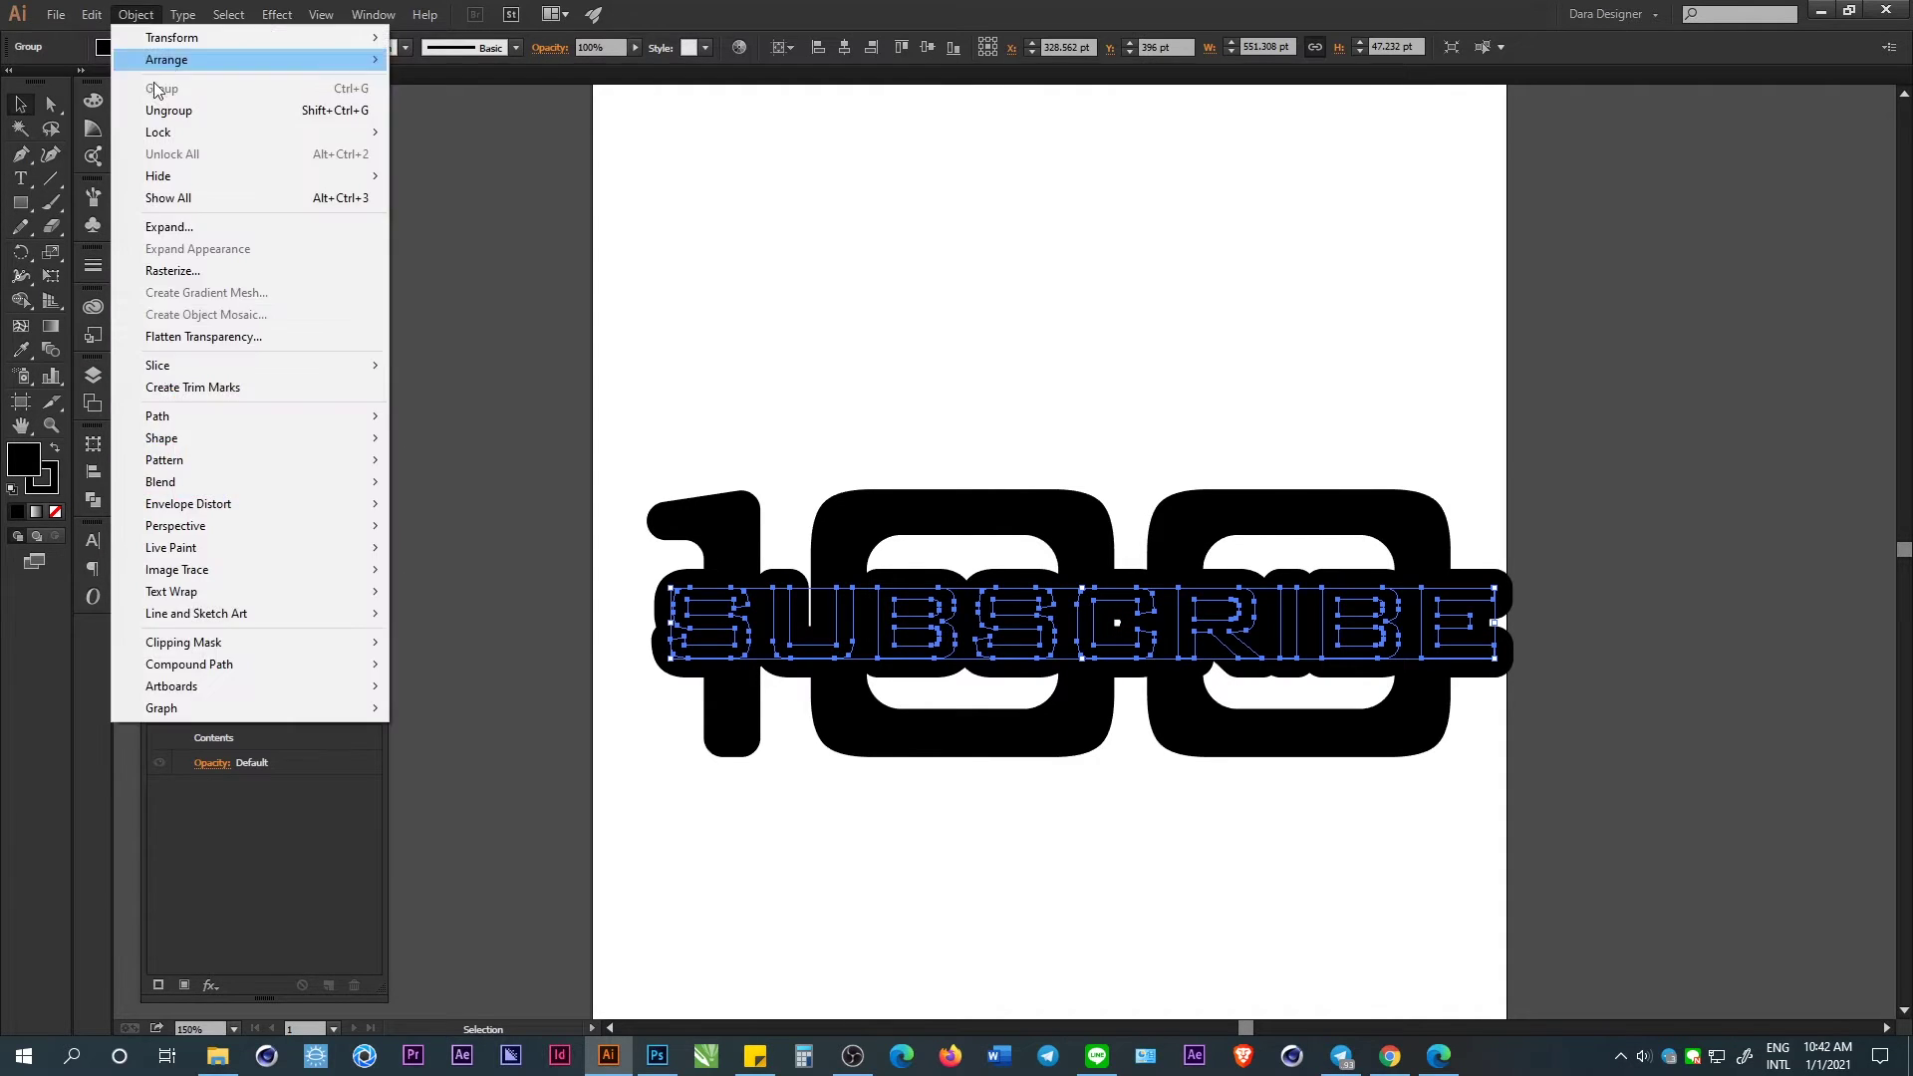
click(160, 227)
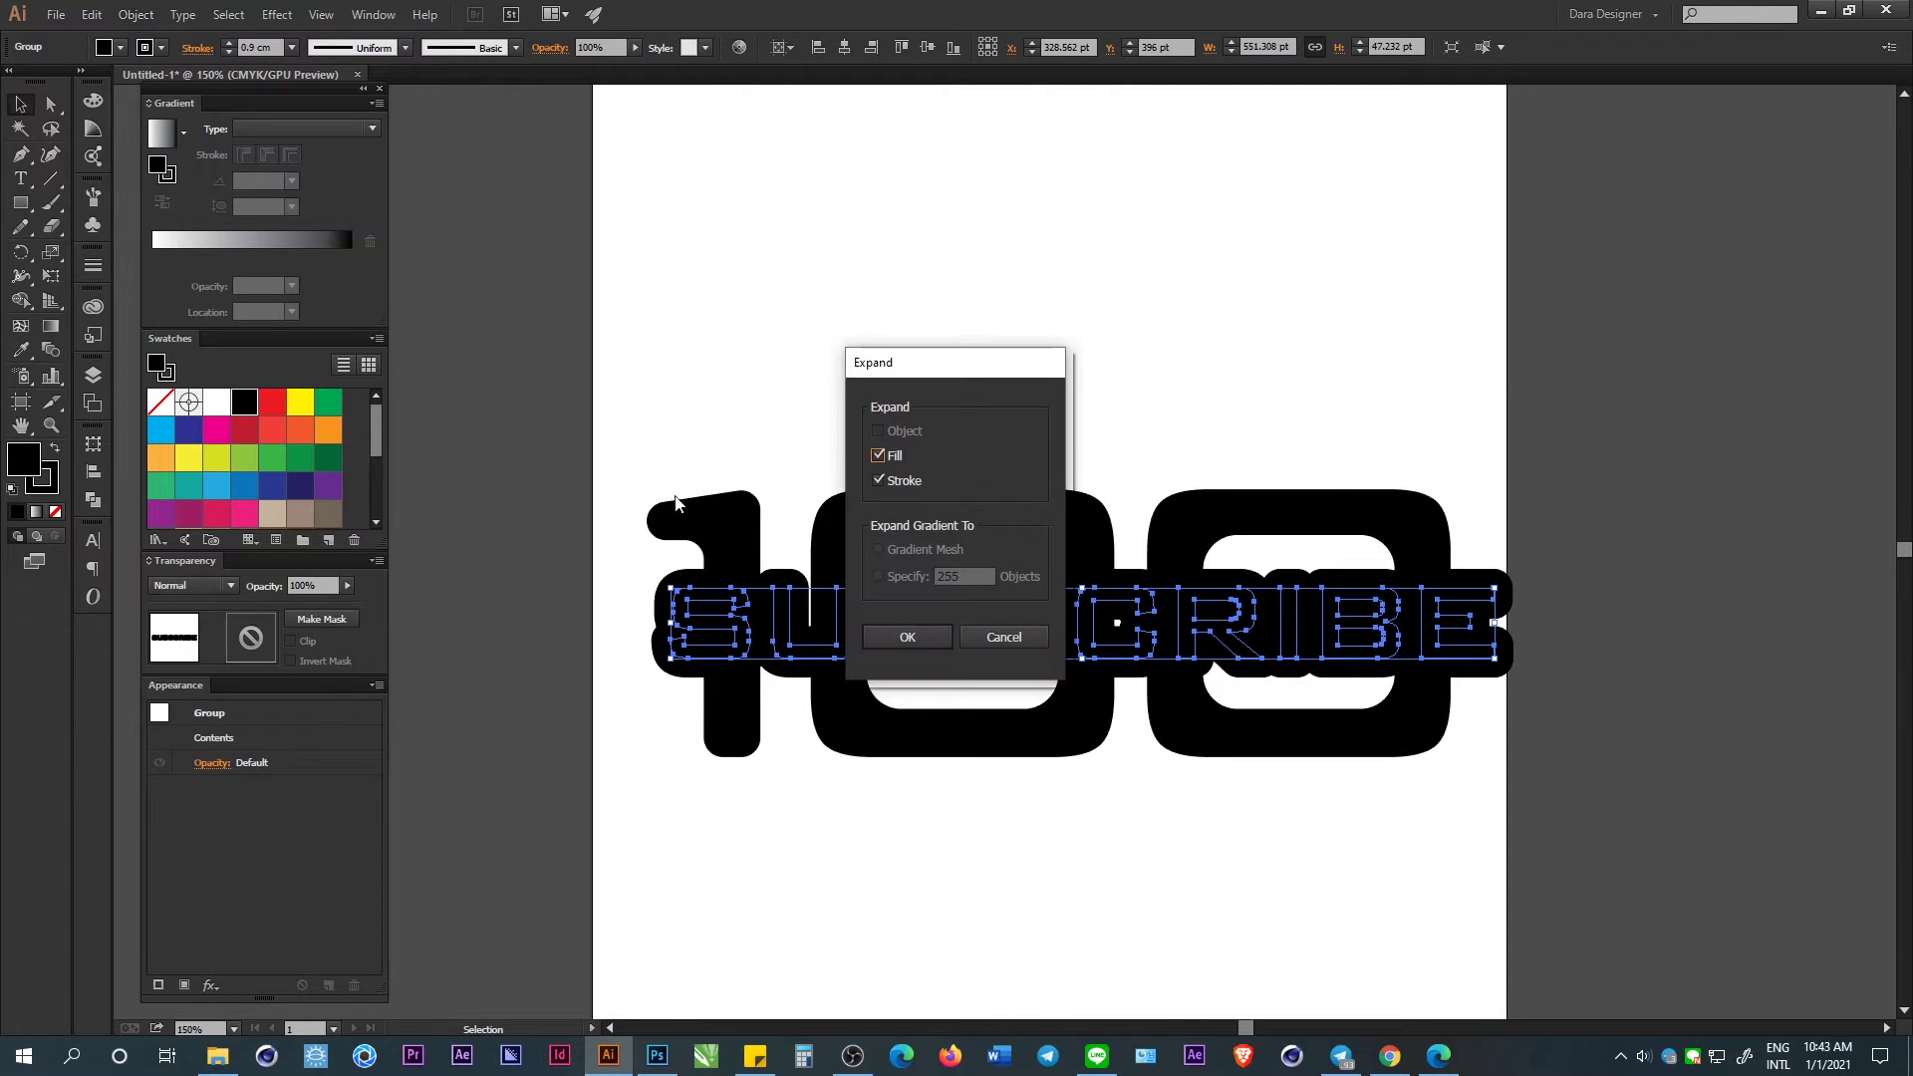
click(907, 637)
drag(567, 423, 1682, 794)
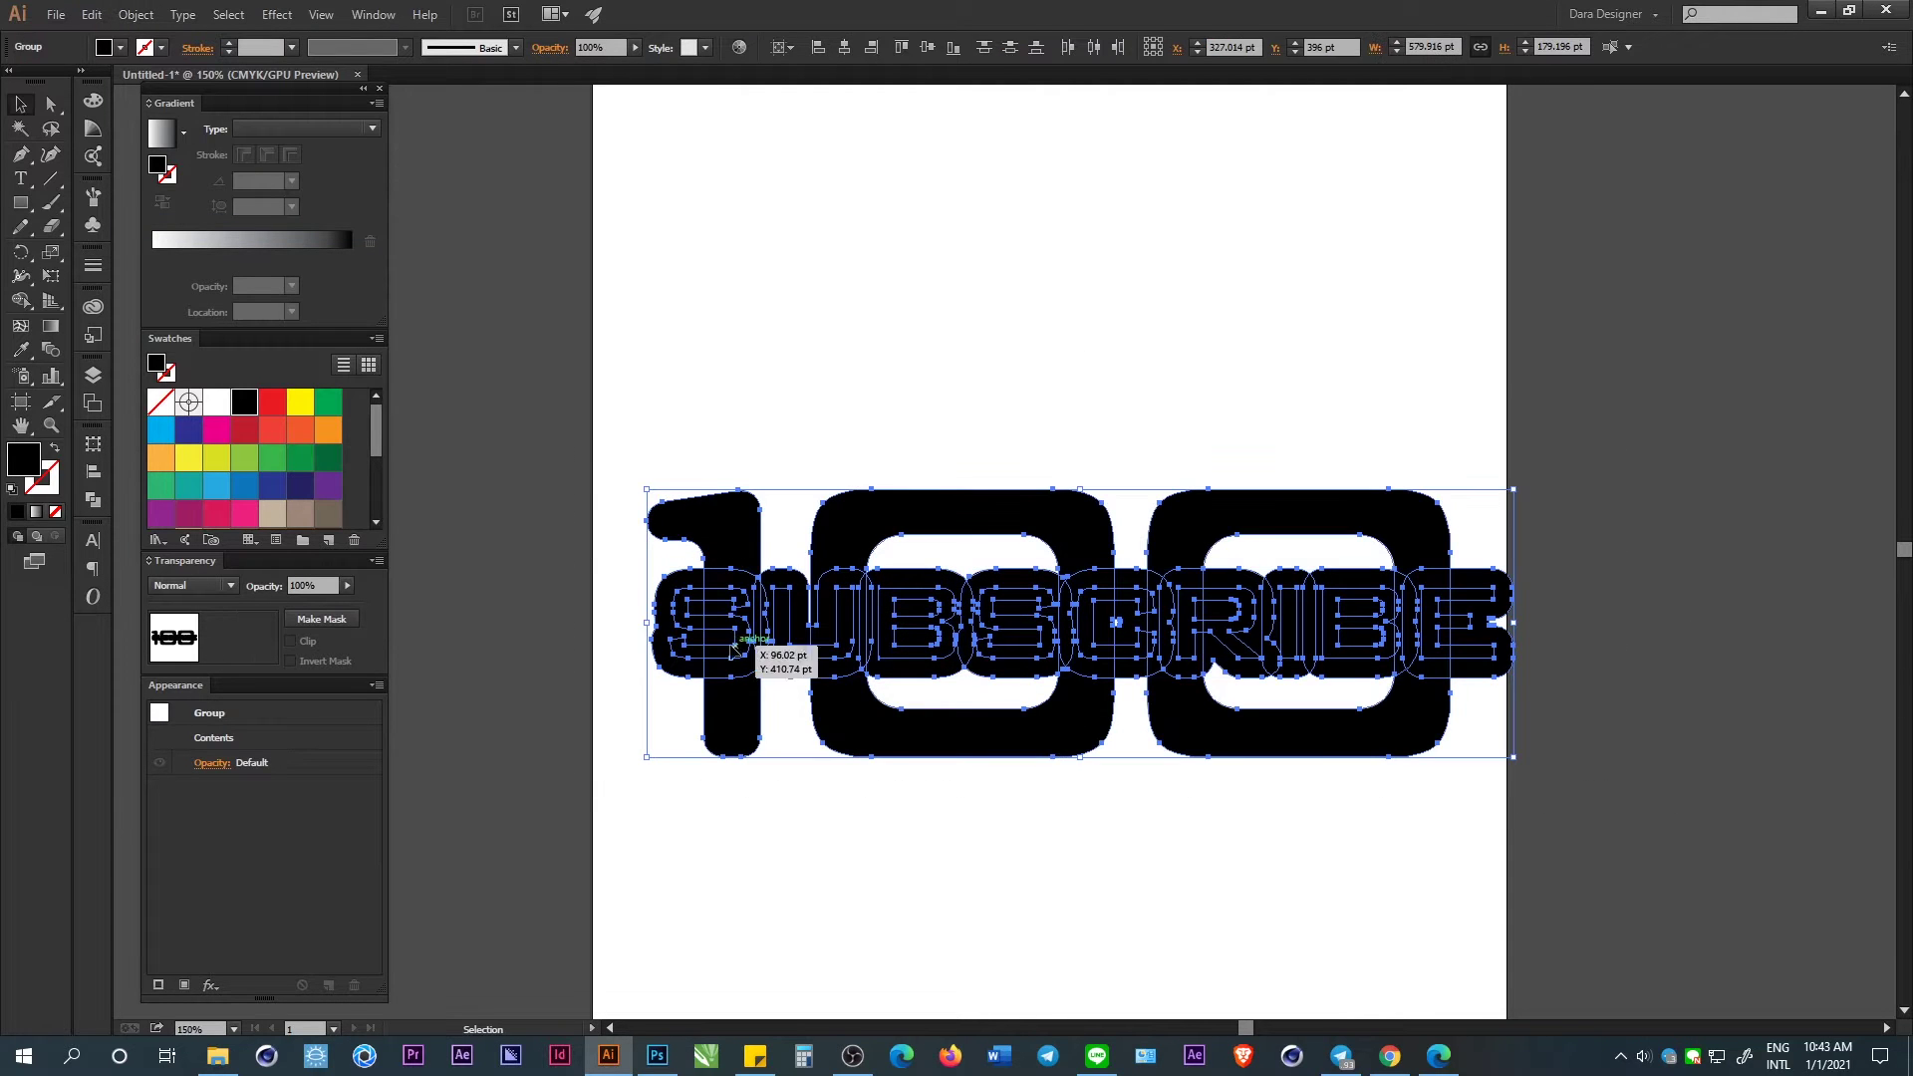
Merge the overlapping SUBSCRIBE regions into one shape with Shape Builder.
key(shift+m)
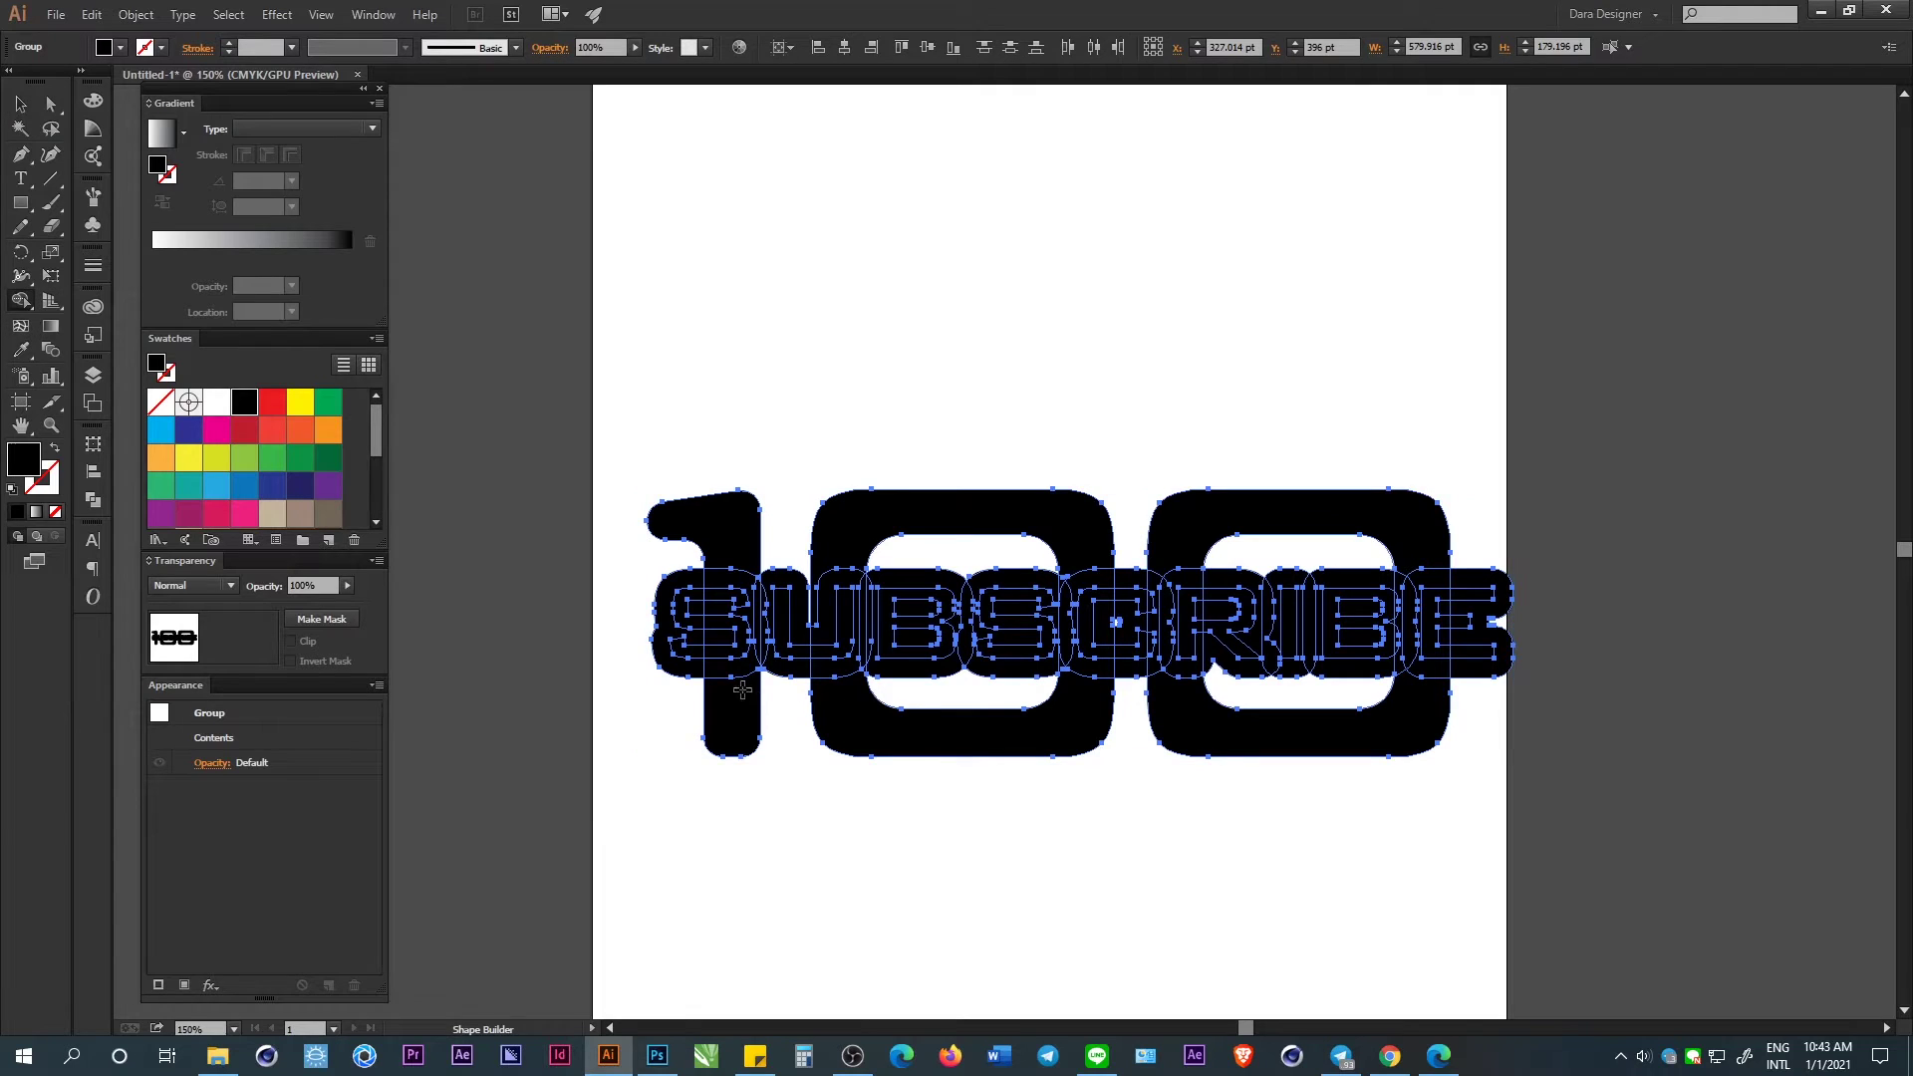
drag(644, 623, 1499, 621)
drag(1199, 630, 664, 620)
Delete the SUBSCRIBE band regions from the 1 and both zeros.
alt+click(730, 598)
alt+click(684, 602)
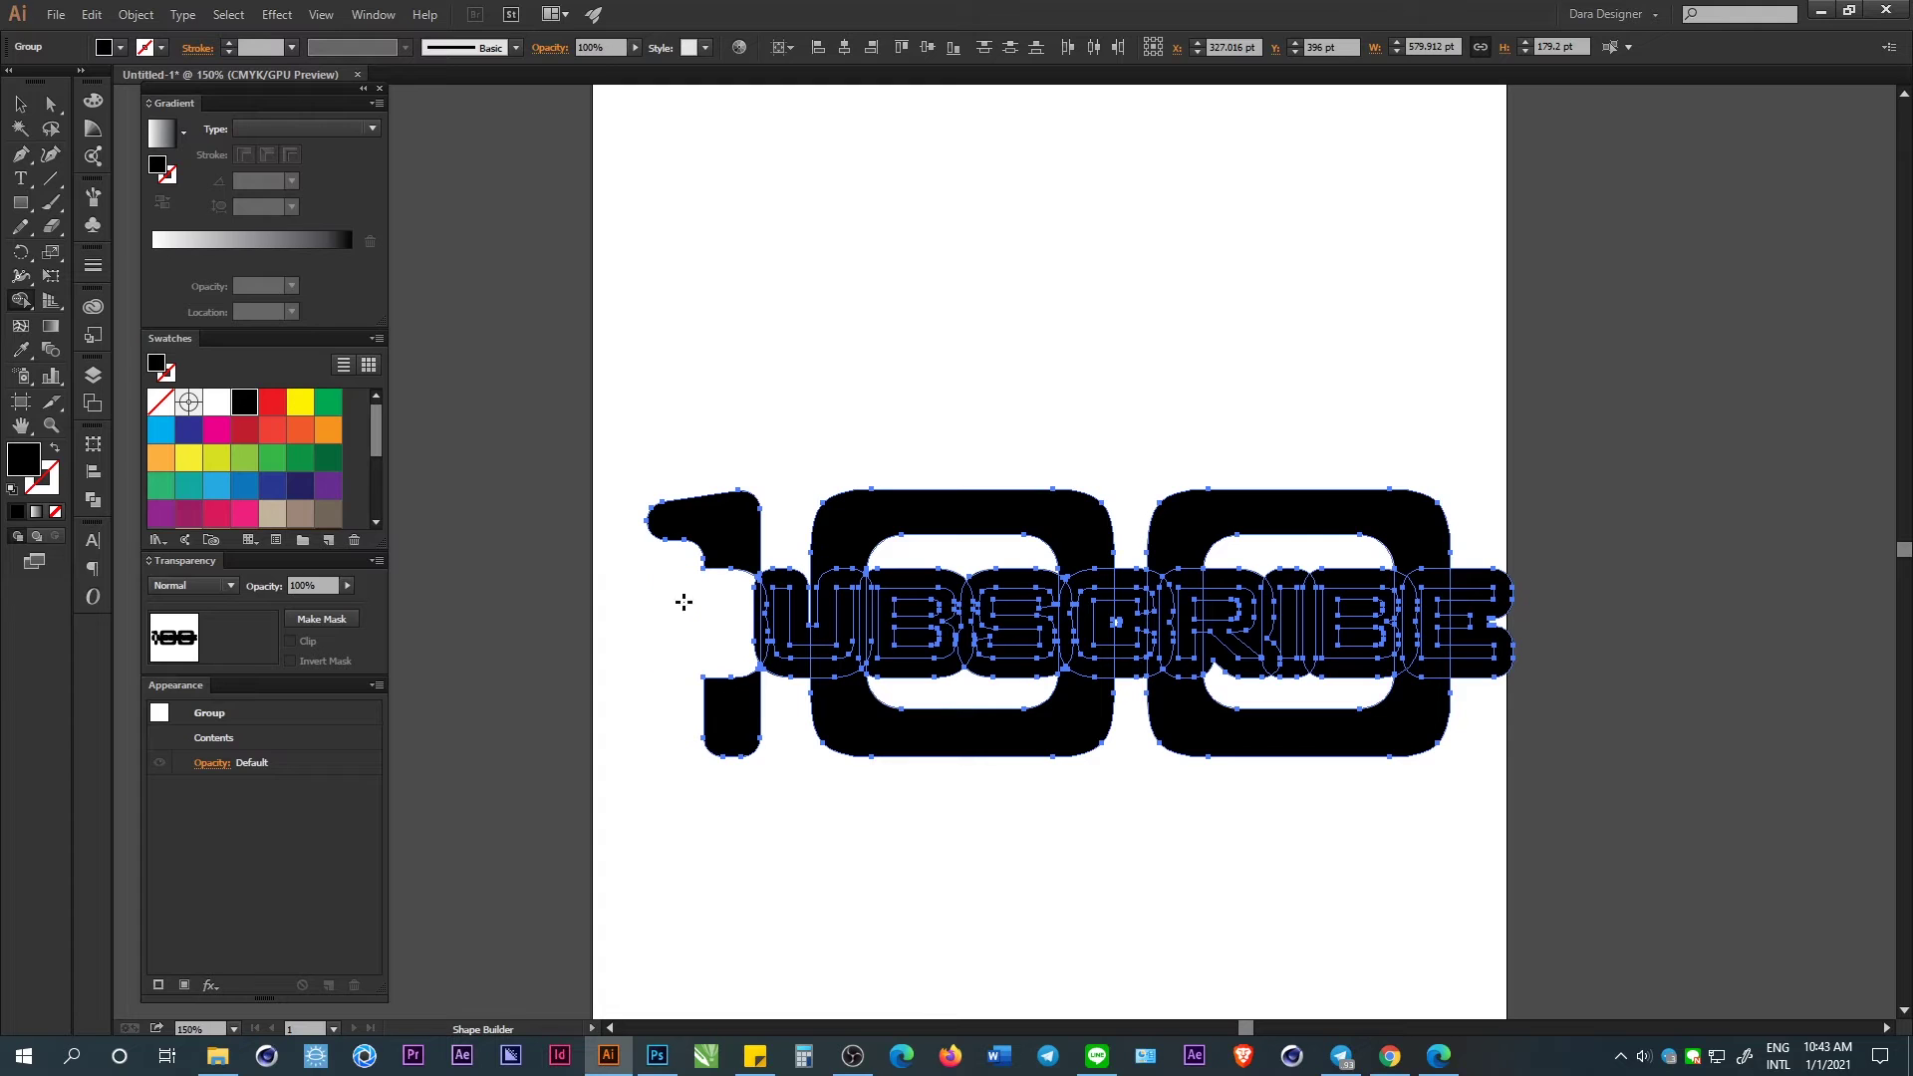
mouse_move(738, 613)
mouse_down()
mouse_move(792, 615)
mouse_move(843, 649)
mouse_move(913, 613)
mouse_move(1064, 638)
mouse_move(1141, 595)
mouse_up()
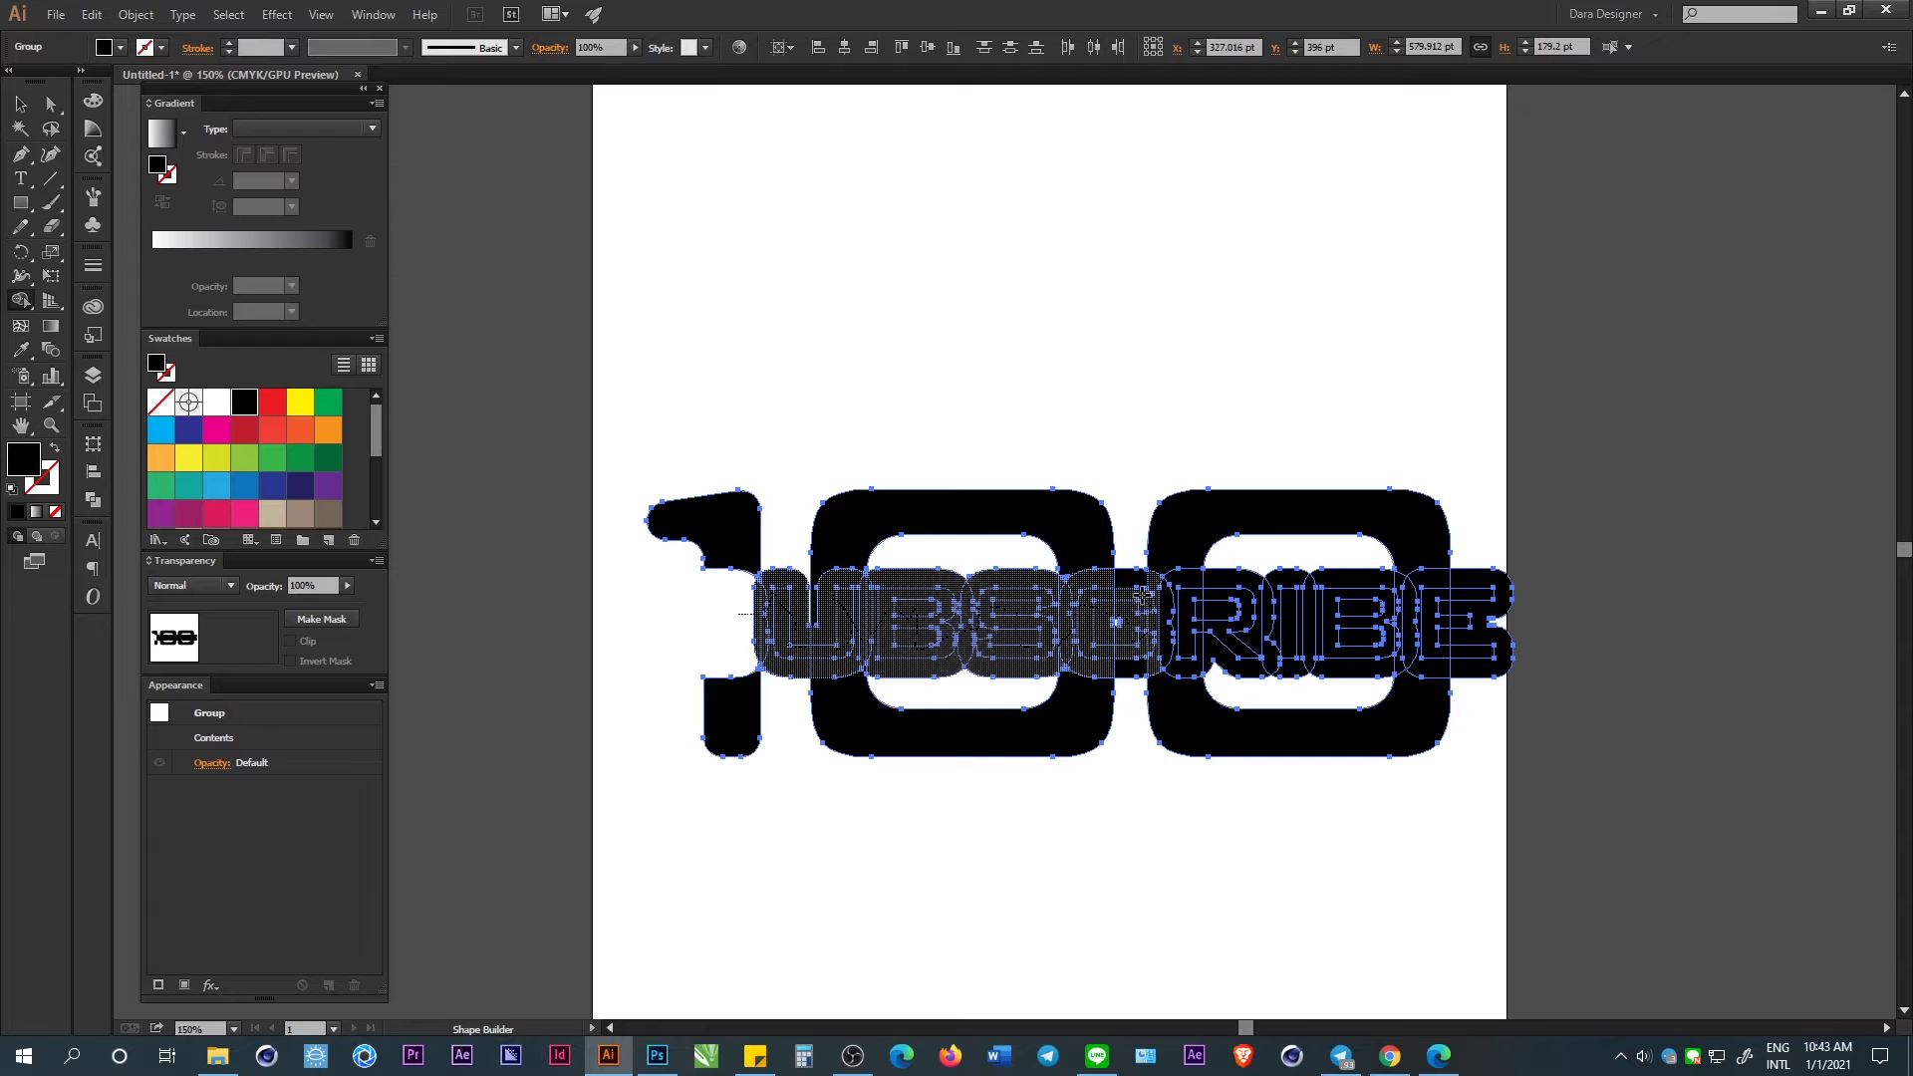
mouse_move(1146, 645)
mouse_down()
mouse_move(1231, 596)
mouse_move(1405, 603)
mouse_move(1463, 626)
mouse_move(1471, 654)
mouse_move(945, 618)
mouse_up()
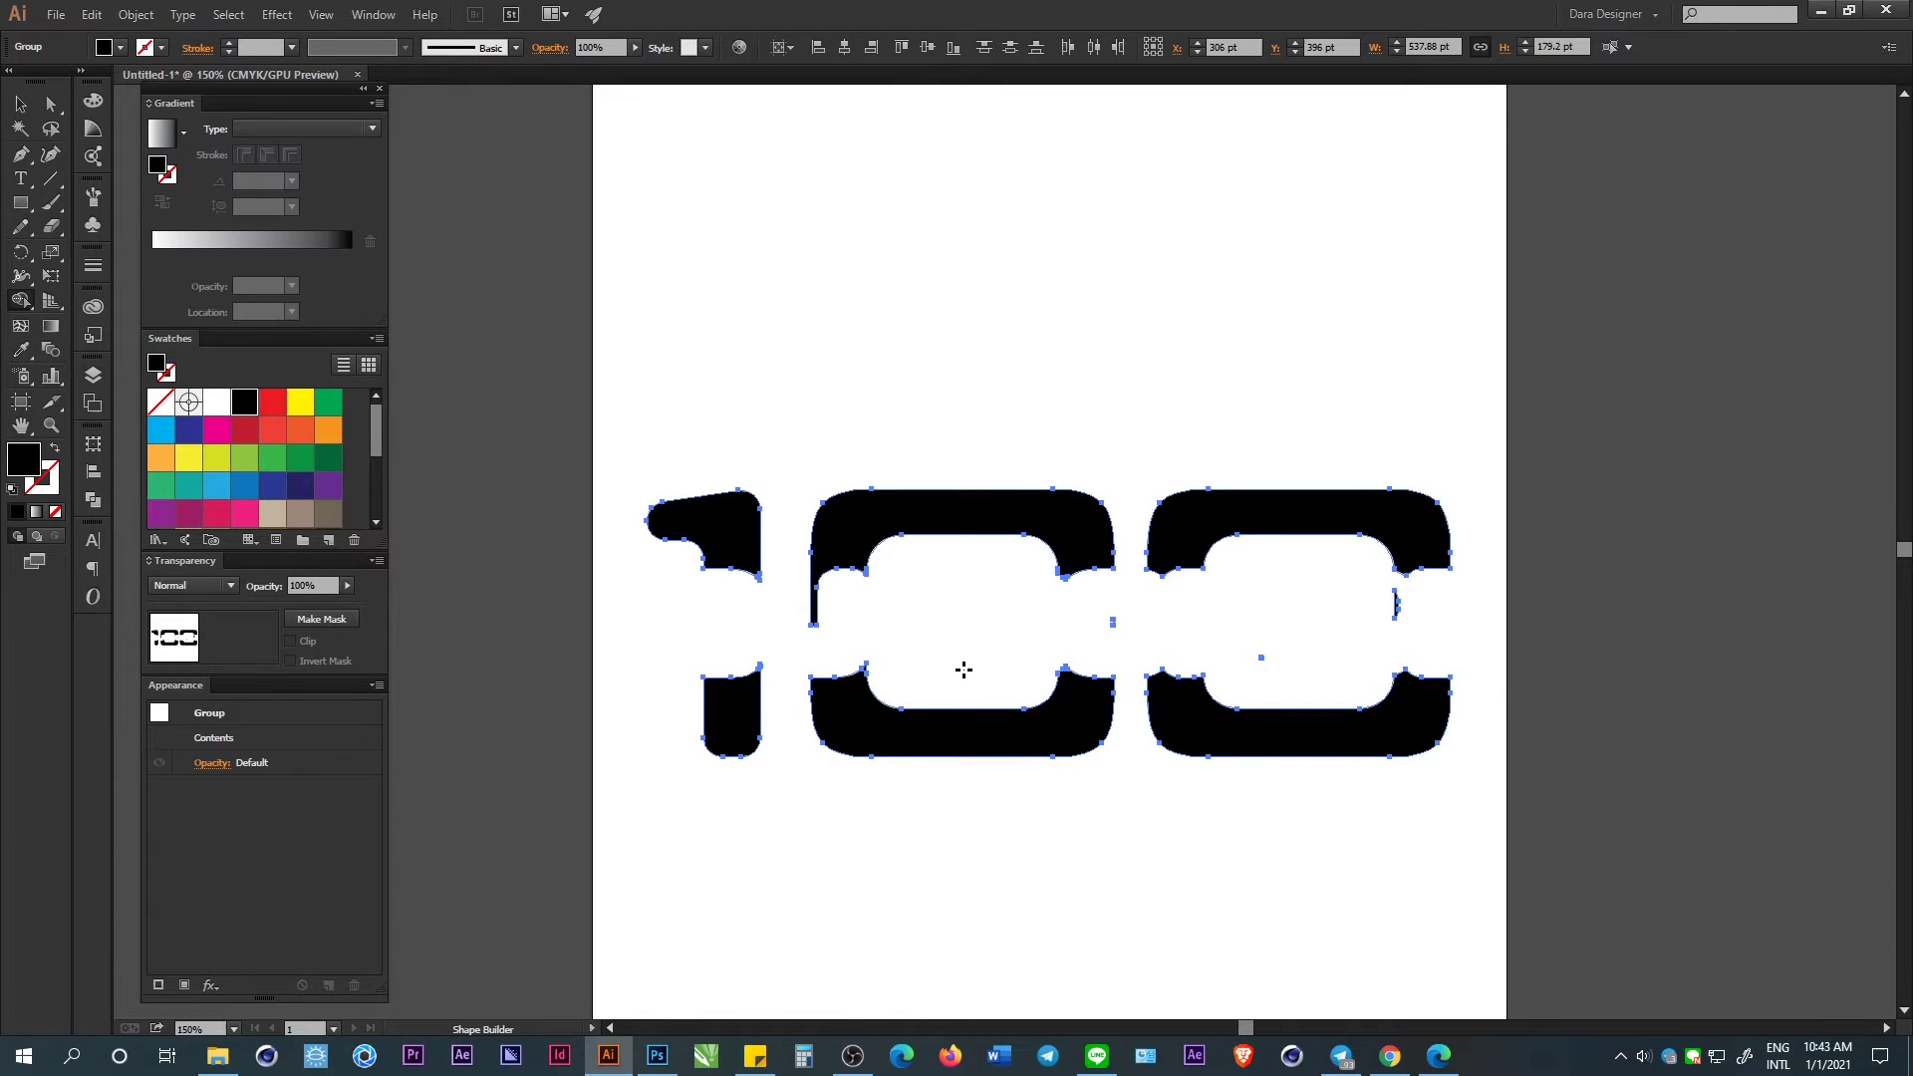
Remove the last tiny leftover sliver from the cut band.
alt+scroll(1433, 660, up, 3)
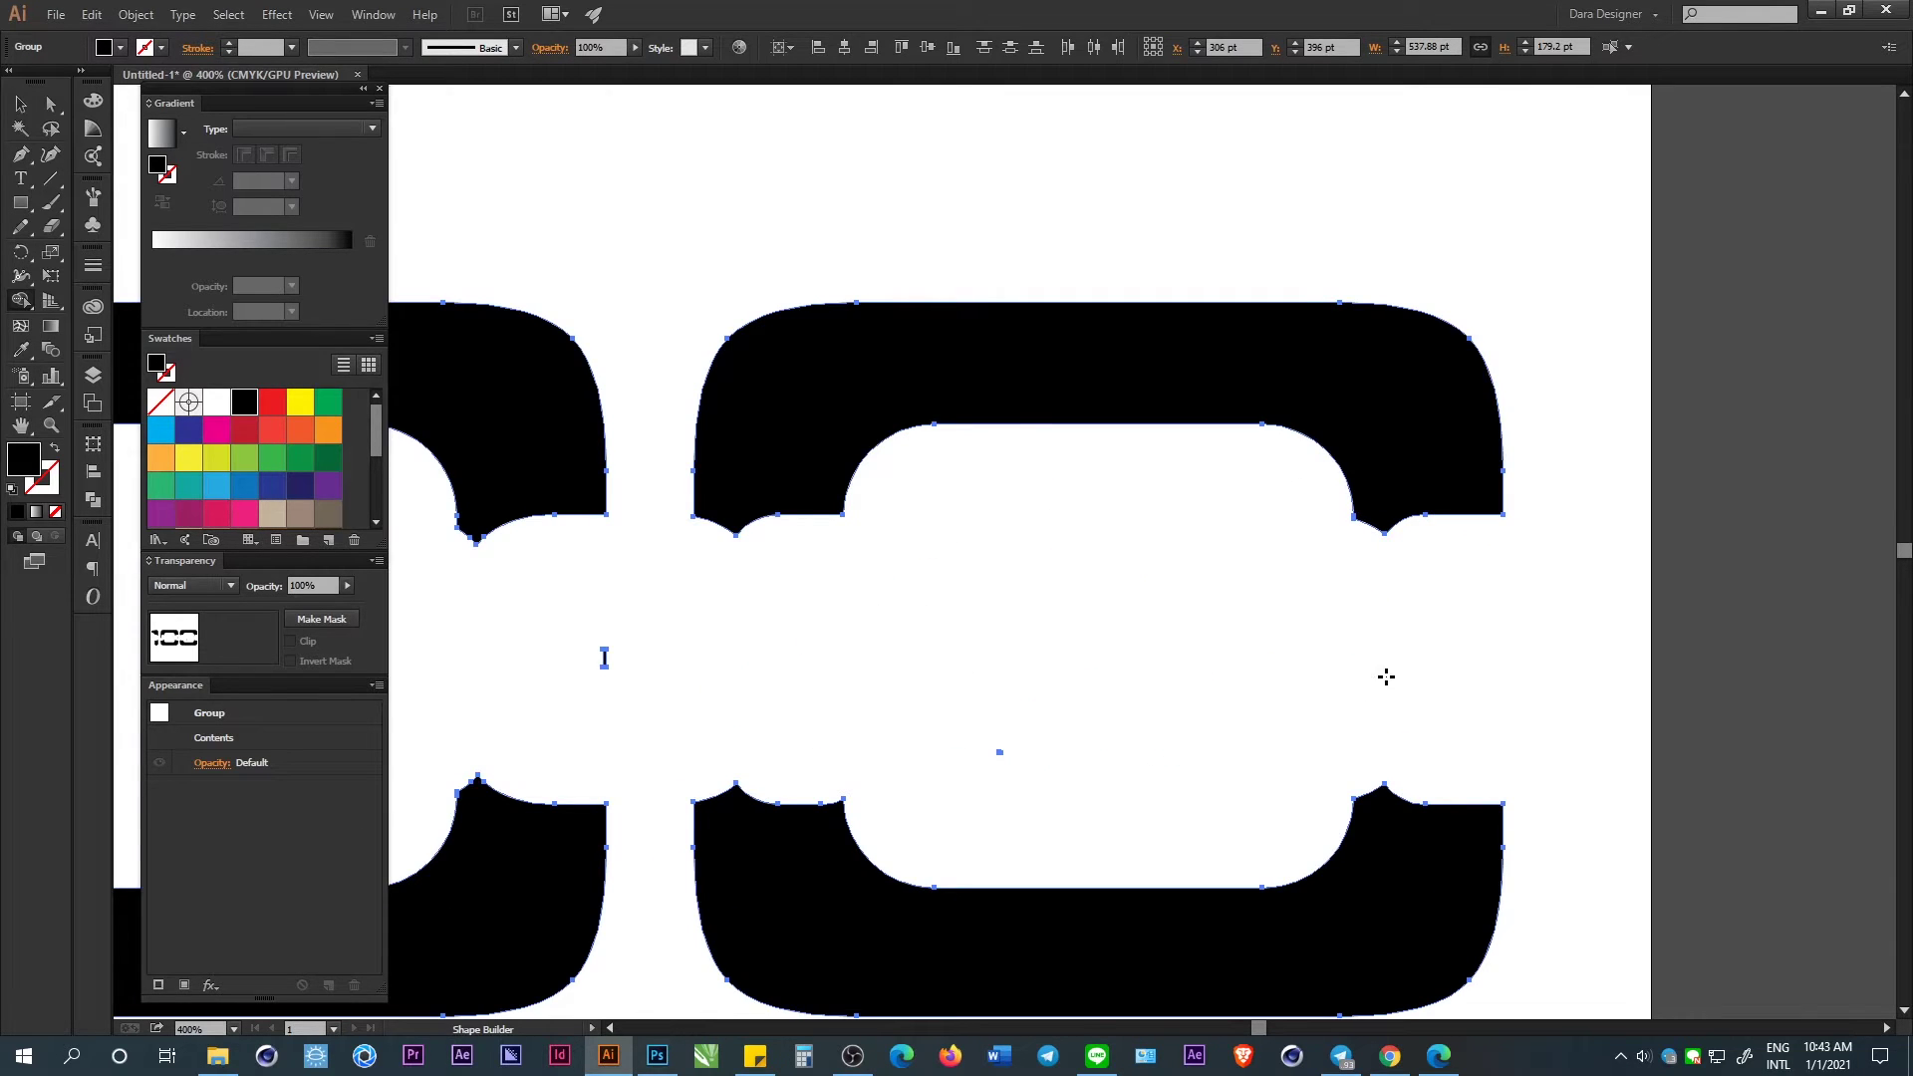
alt+scroll(1384, 675, down, 6)
alt+scroll(1092, 688, up, 5)
alt+scroll(1528, 615, down, 5)
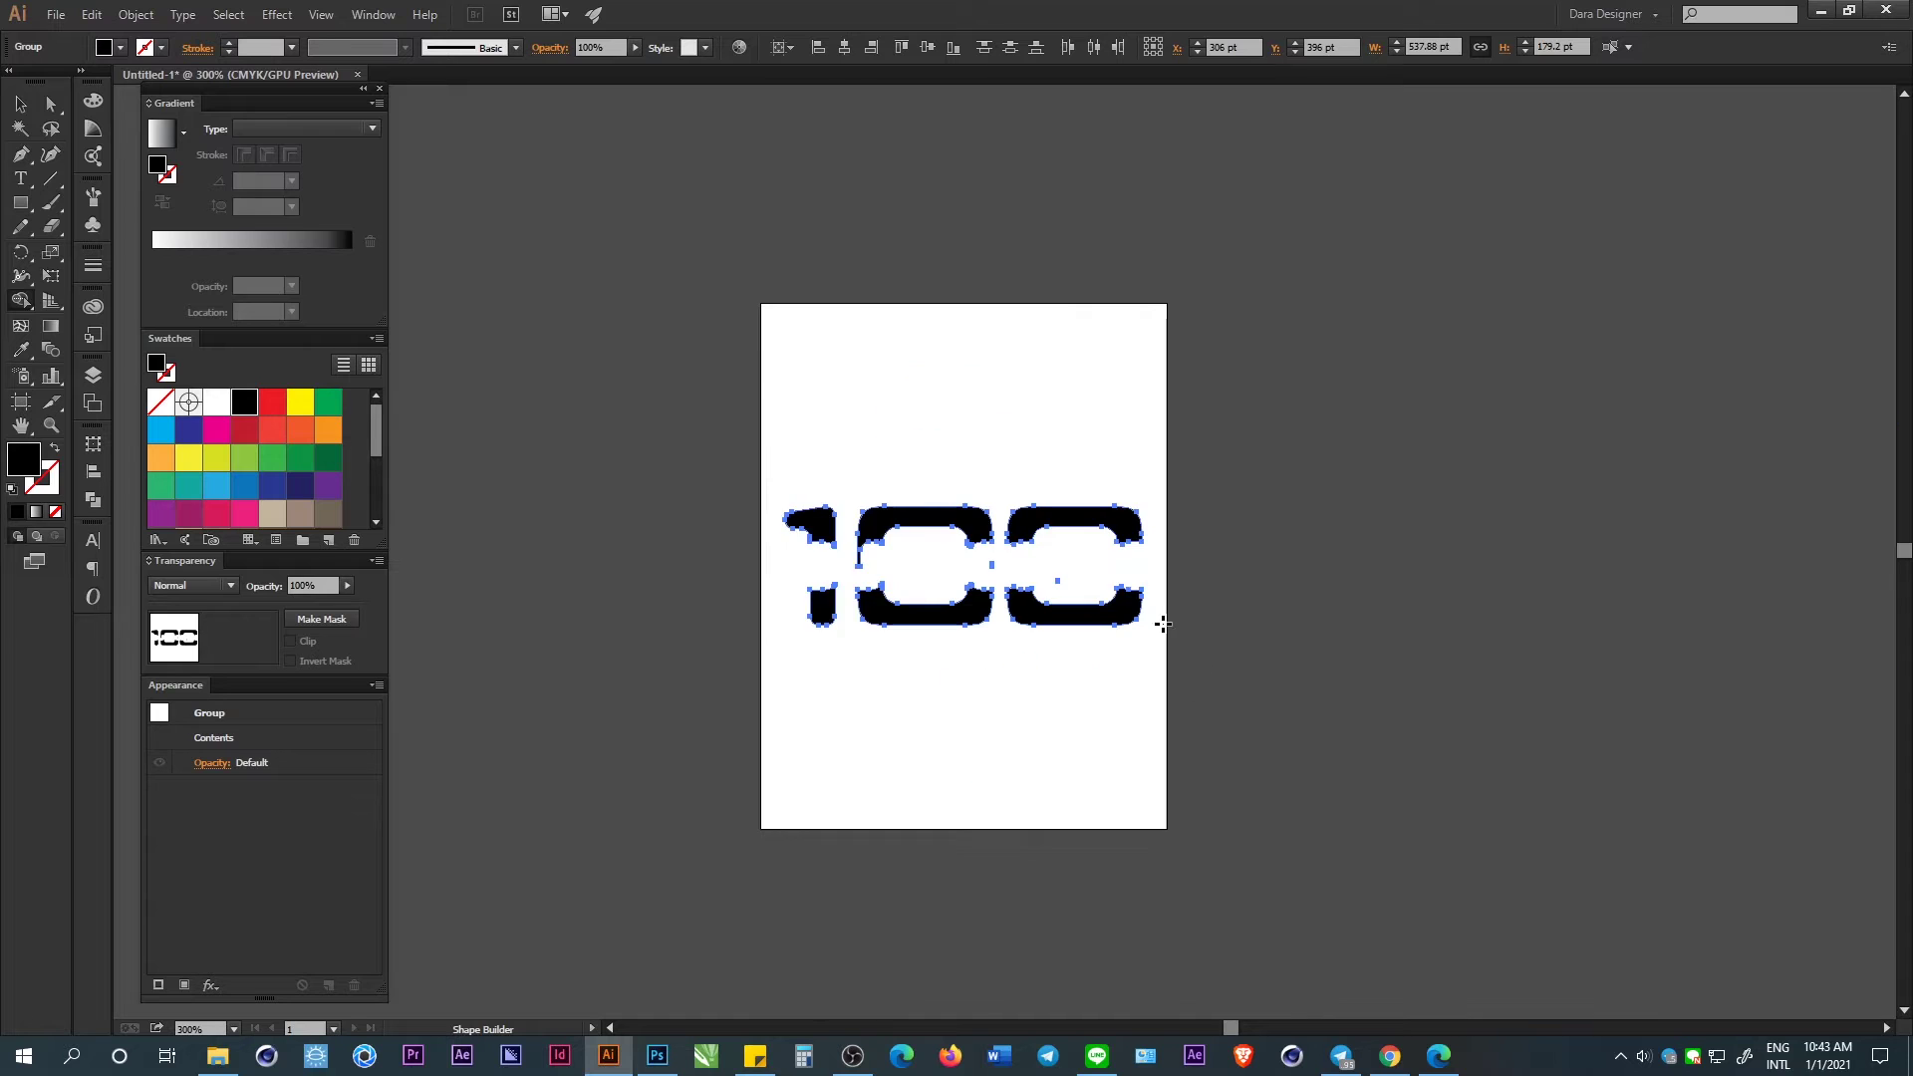
alt+scroll(1162, 624, up, 5)
alt+scroll(934, 589, up, 4)
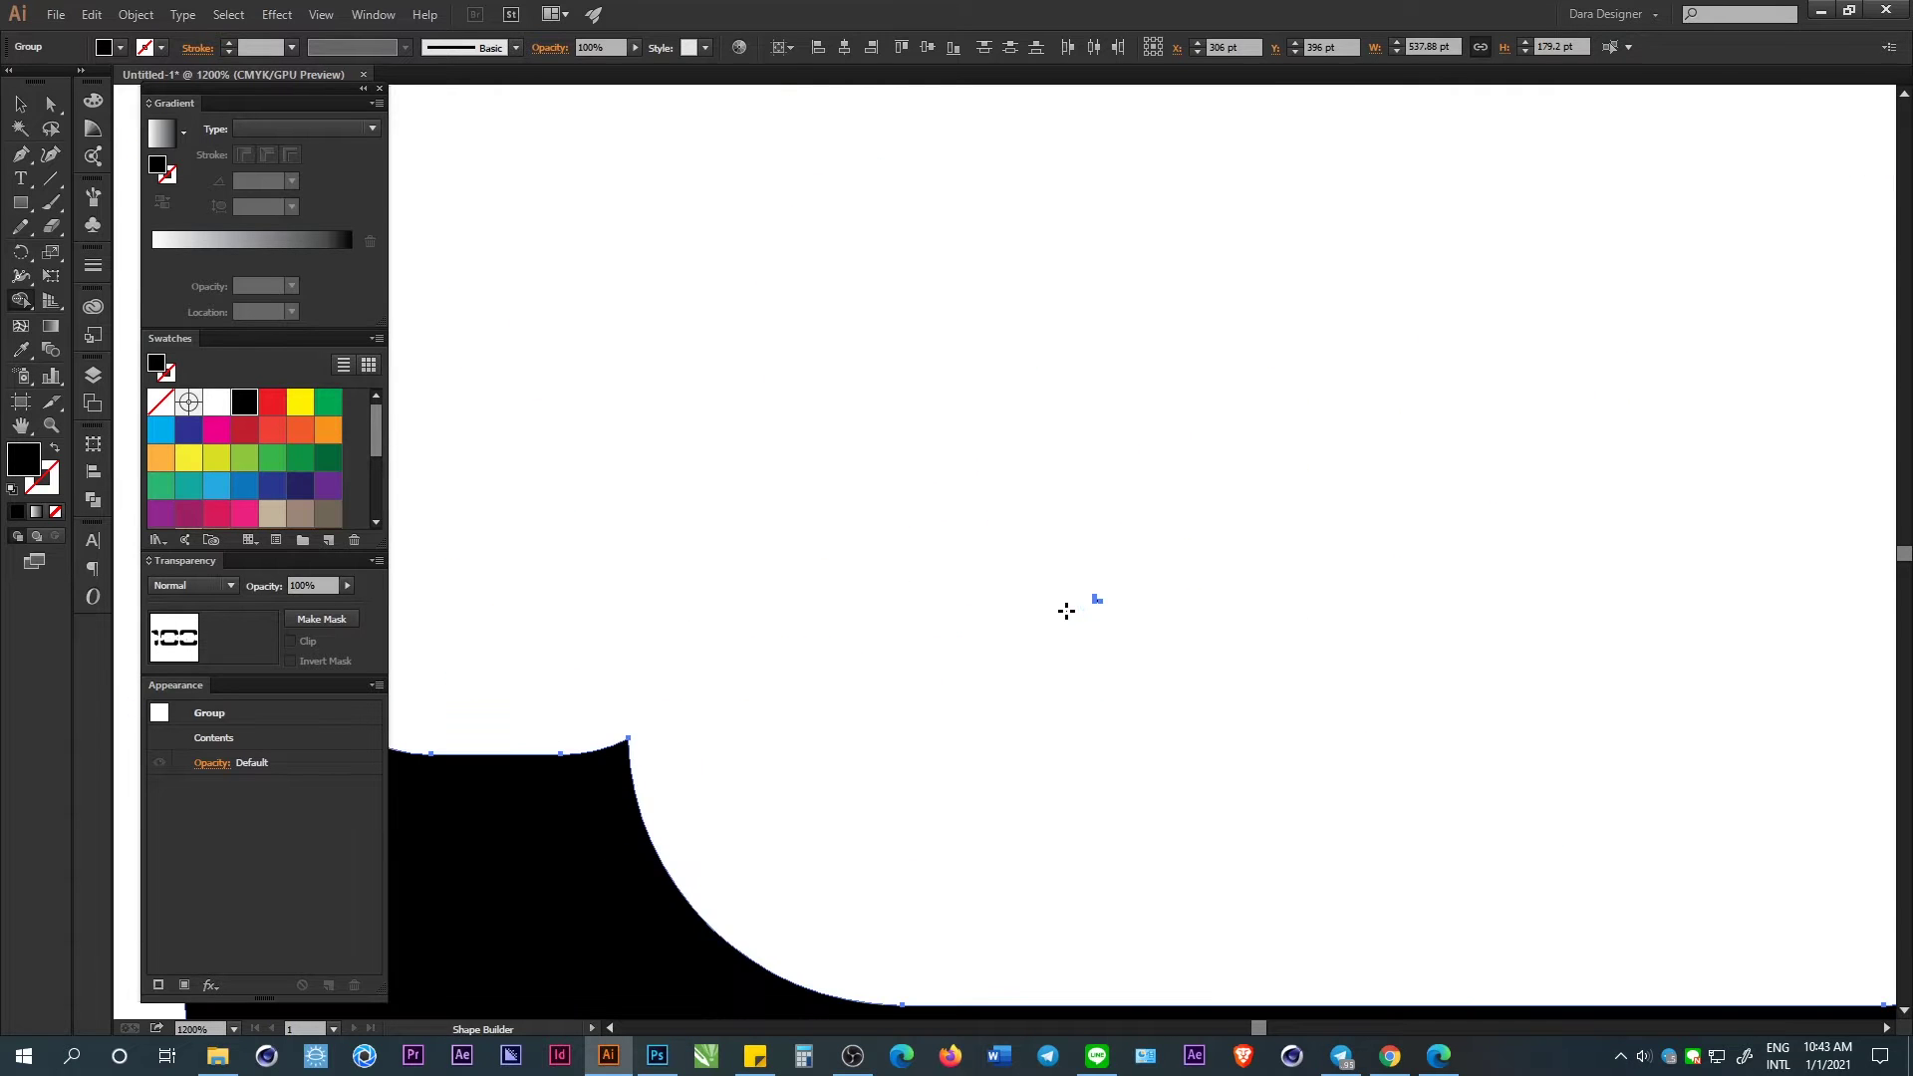
alt+scroll(1093, 612, up, 4)
alt+click(1188, 492)
alt+scroll(1186, 488, down, 5)
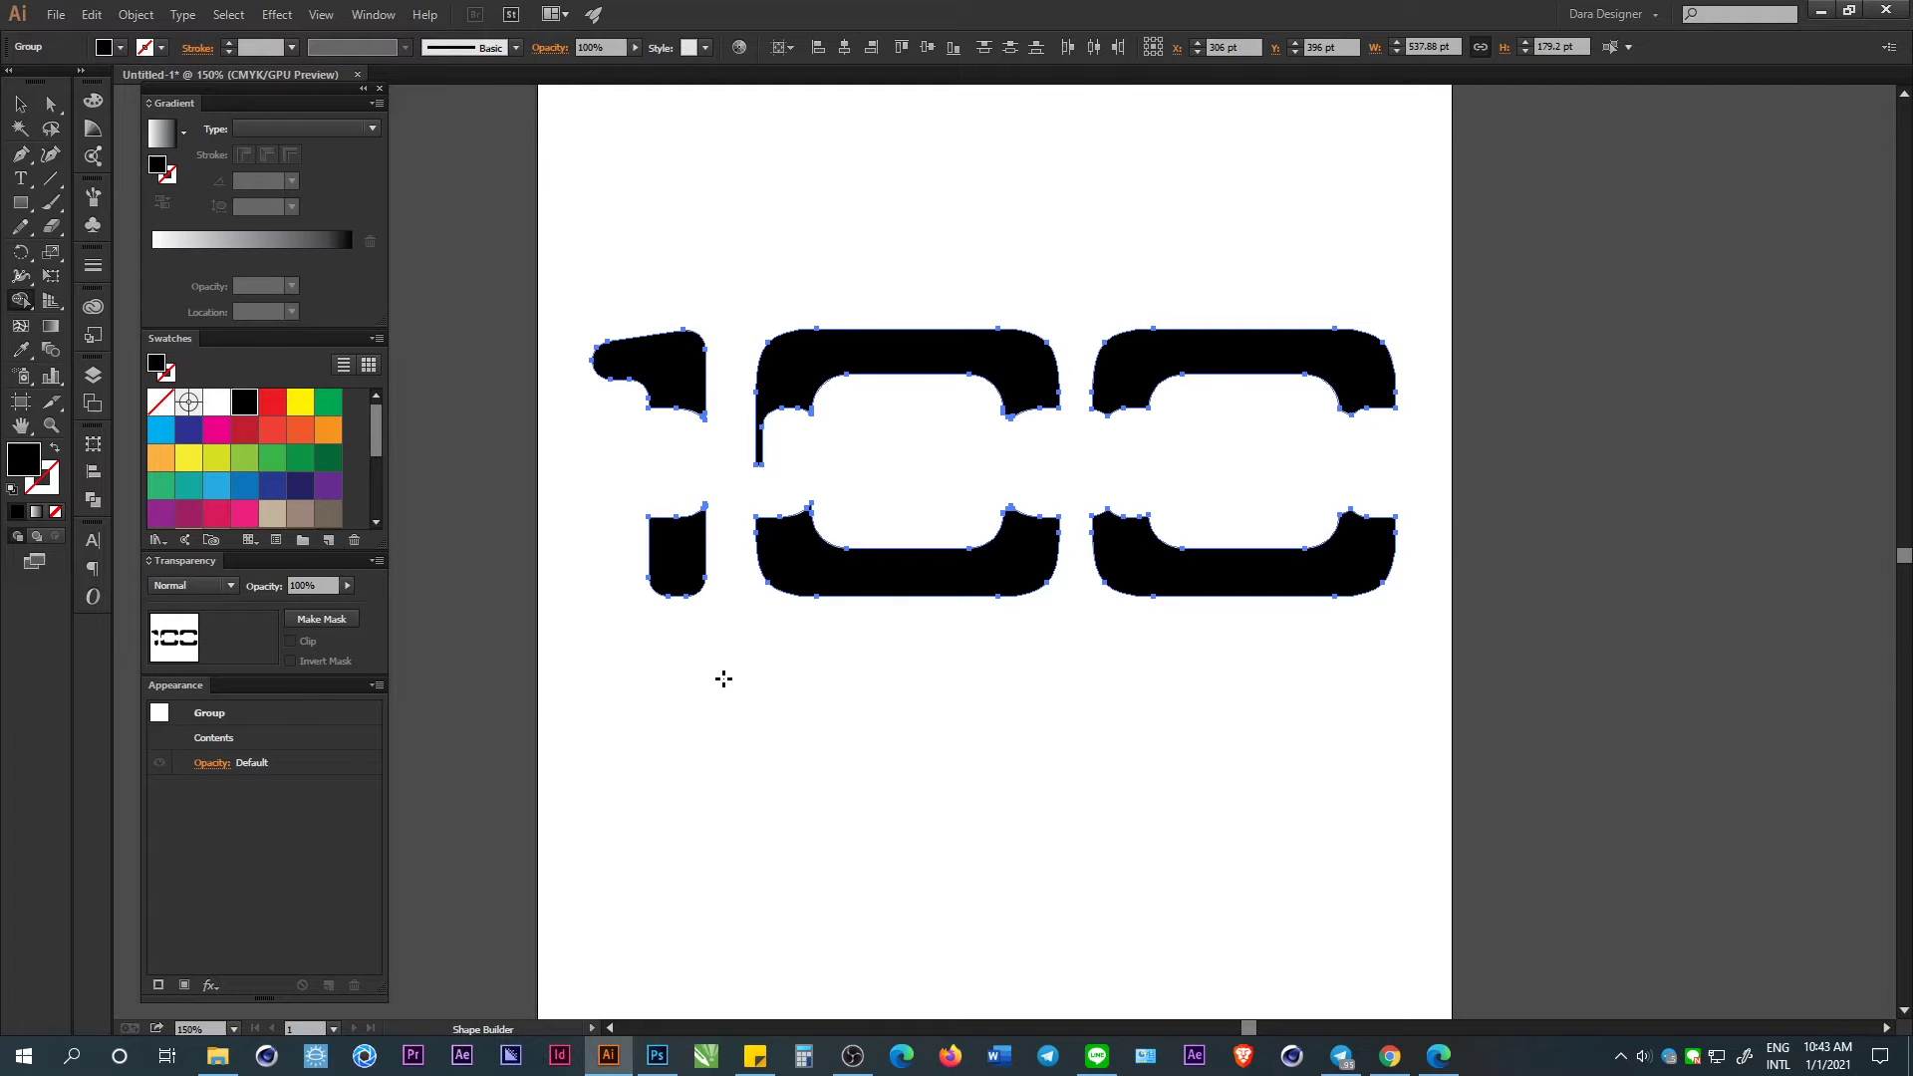
click(20, 103)
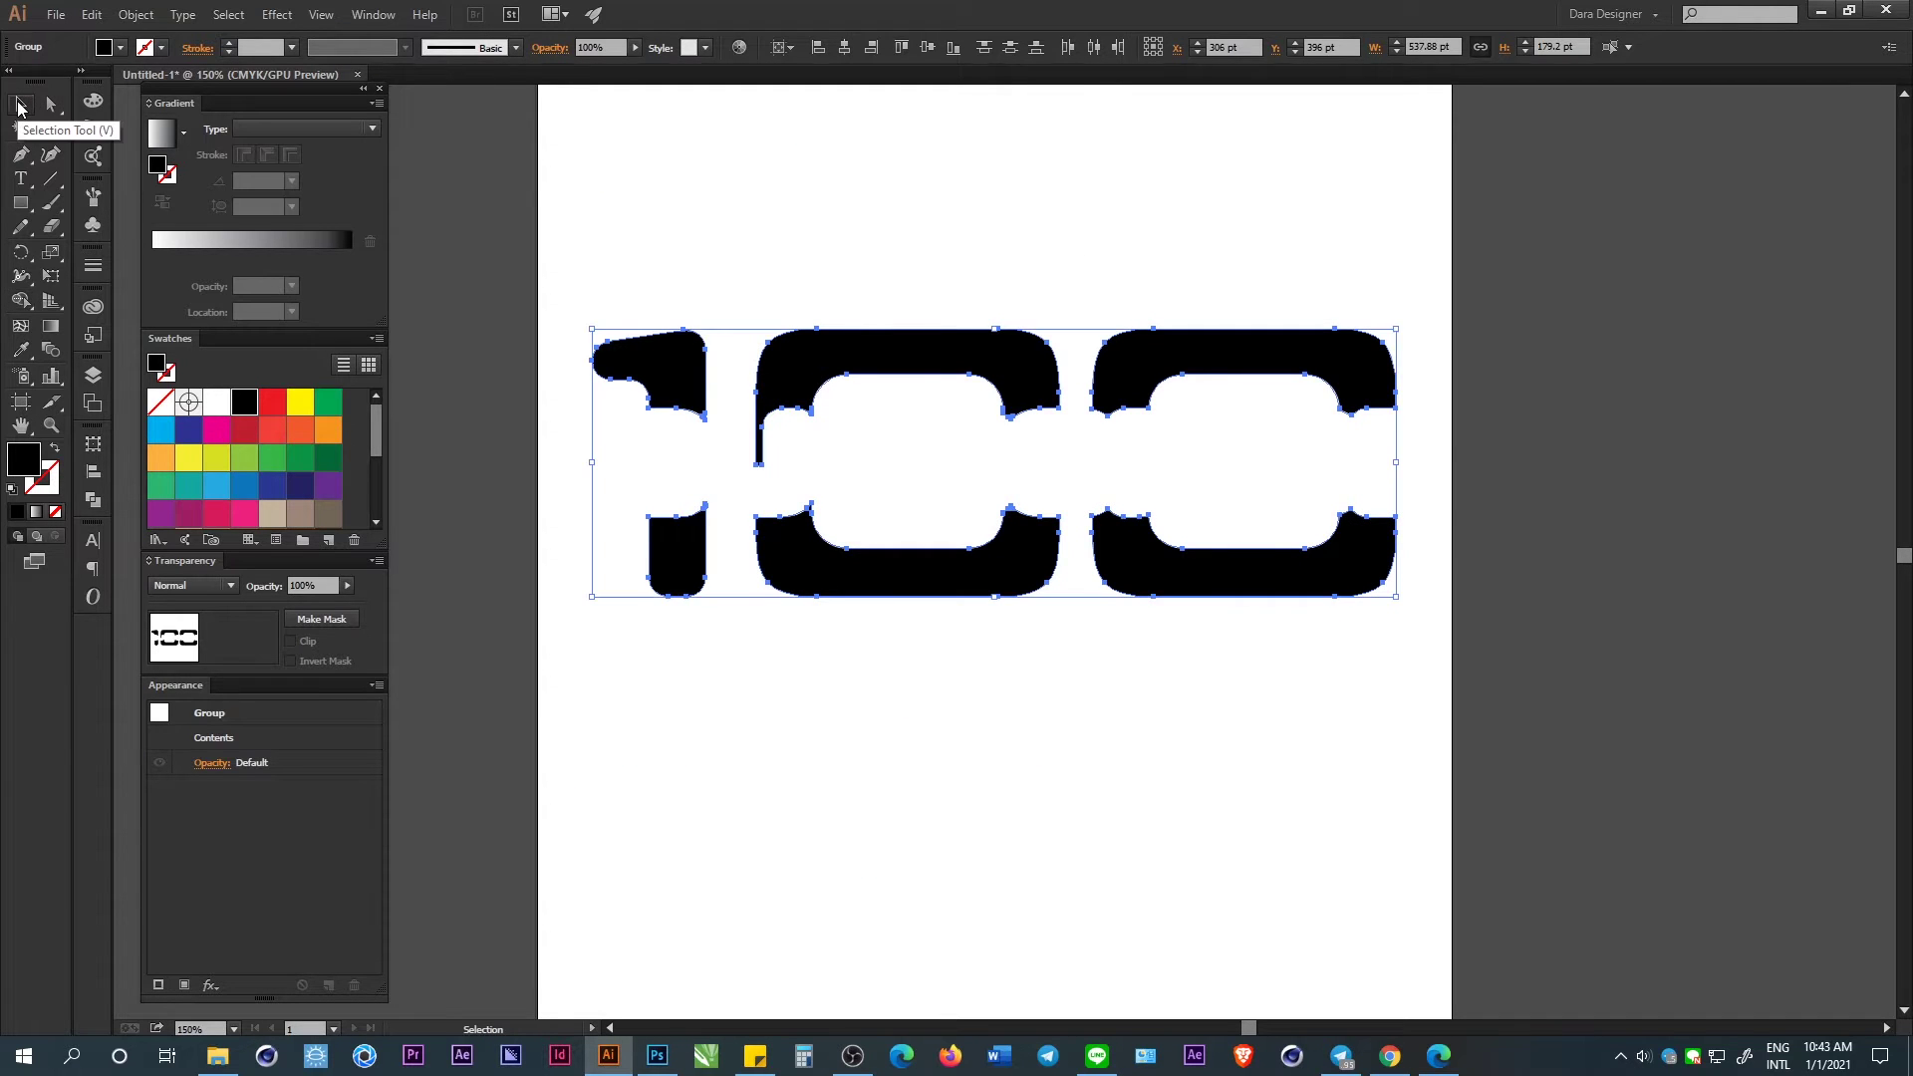
Put the SUBSCRIBE copy back in front with its stroke set to None.
key(ctrl+z)
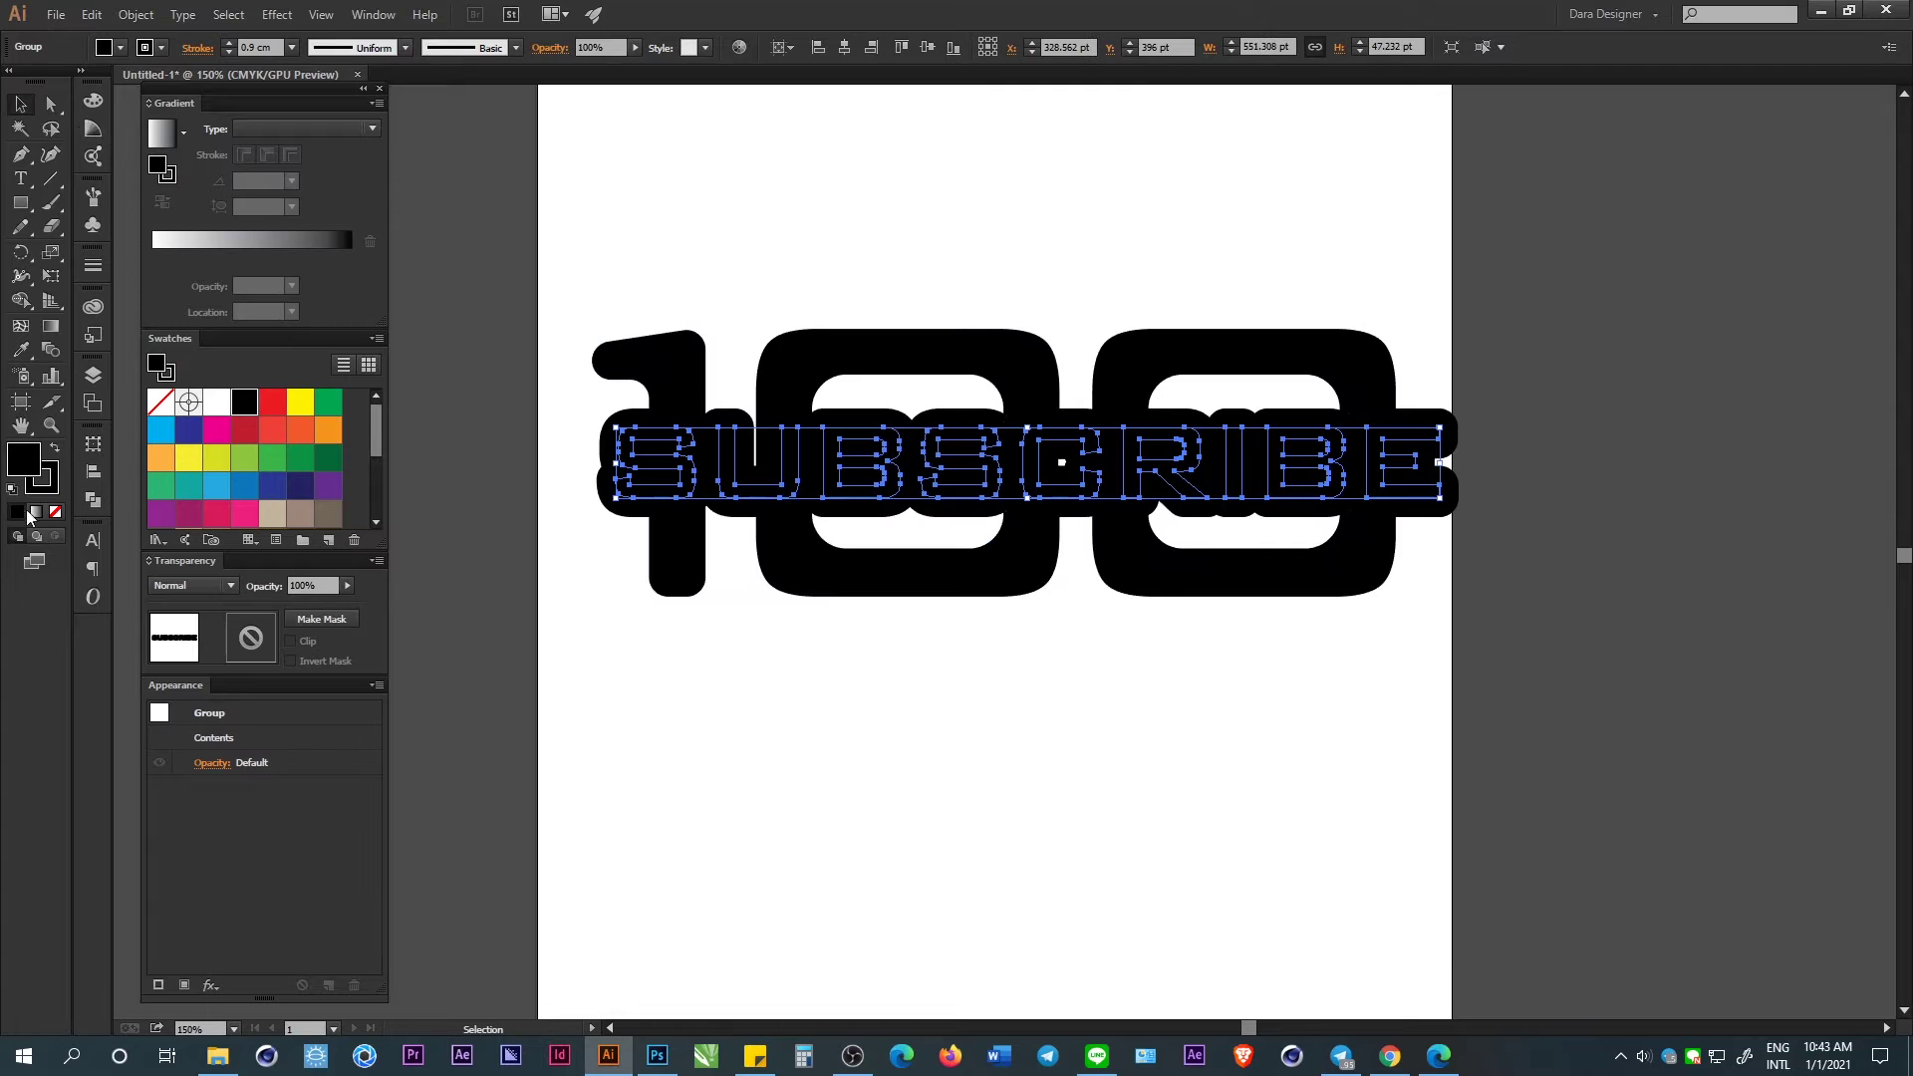
click(55, 511)
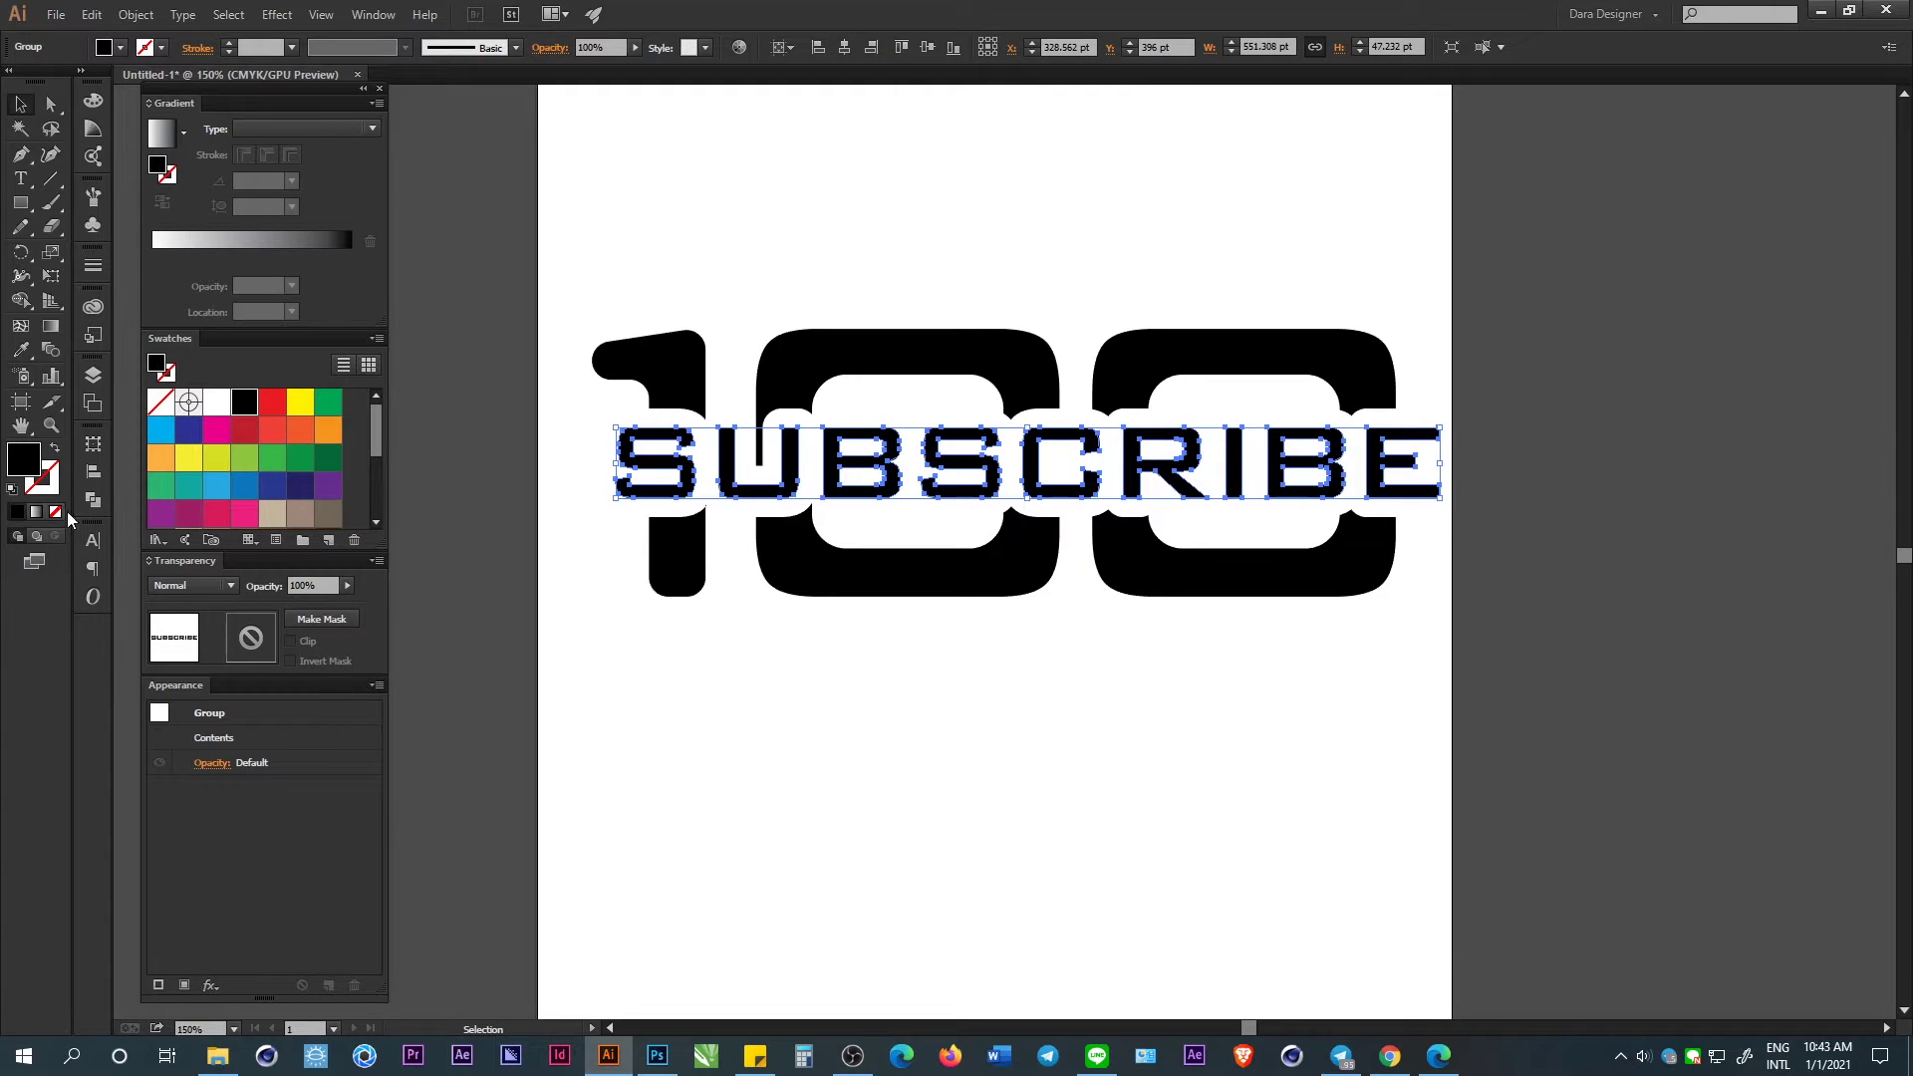
click(807, 703)
alt+scroll(833, 602, down, 3)
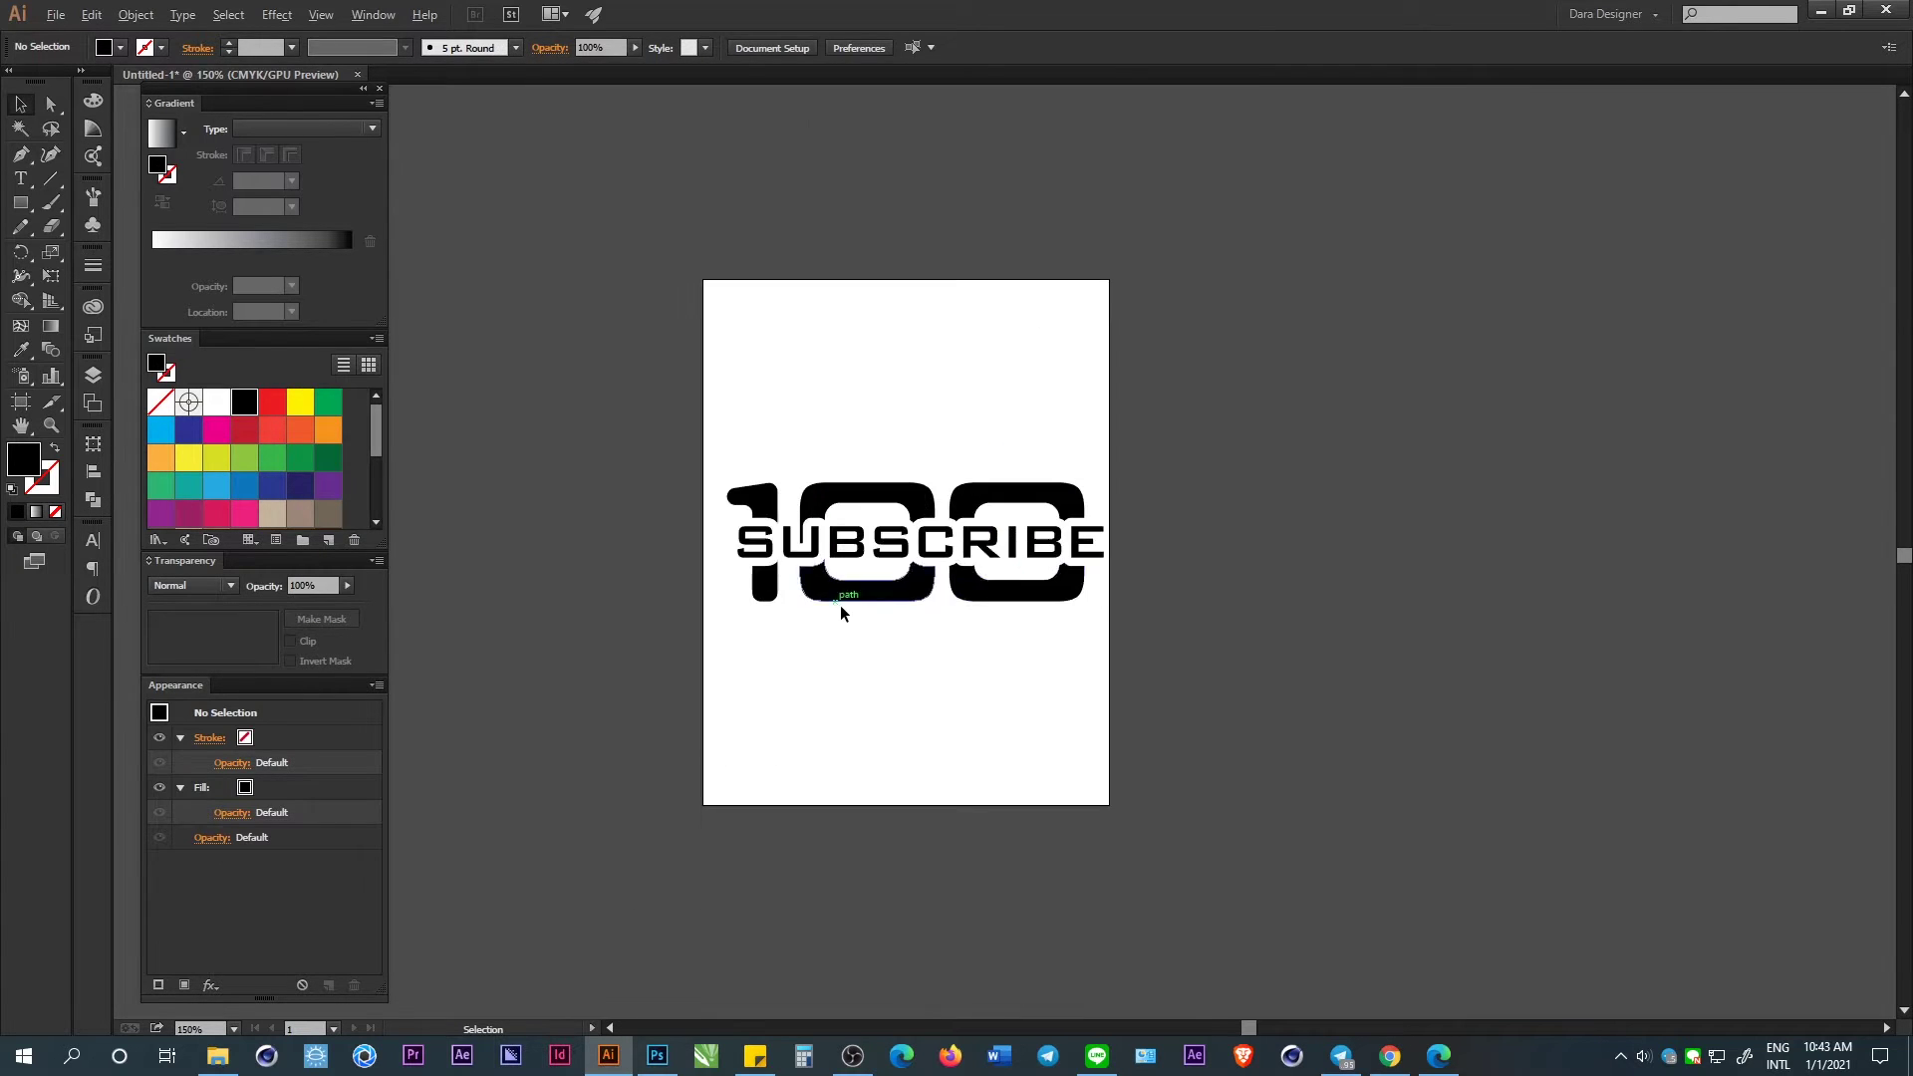
alt+scroll(973, 641, up, 3)
drag(973, 641, 1307, 738)
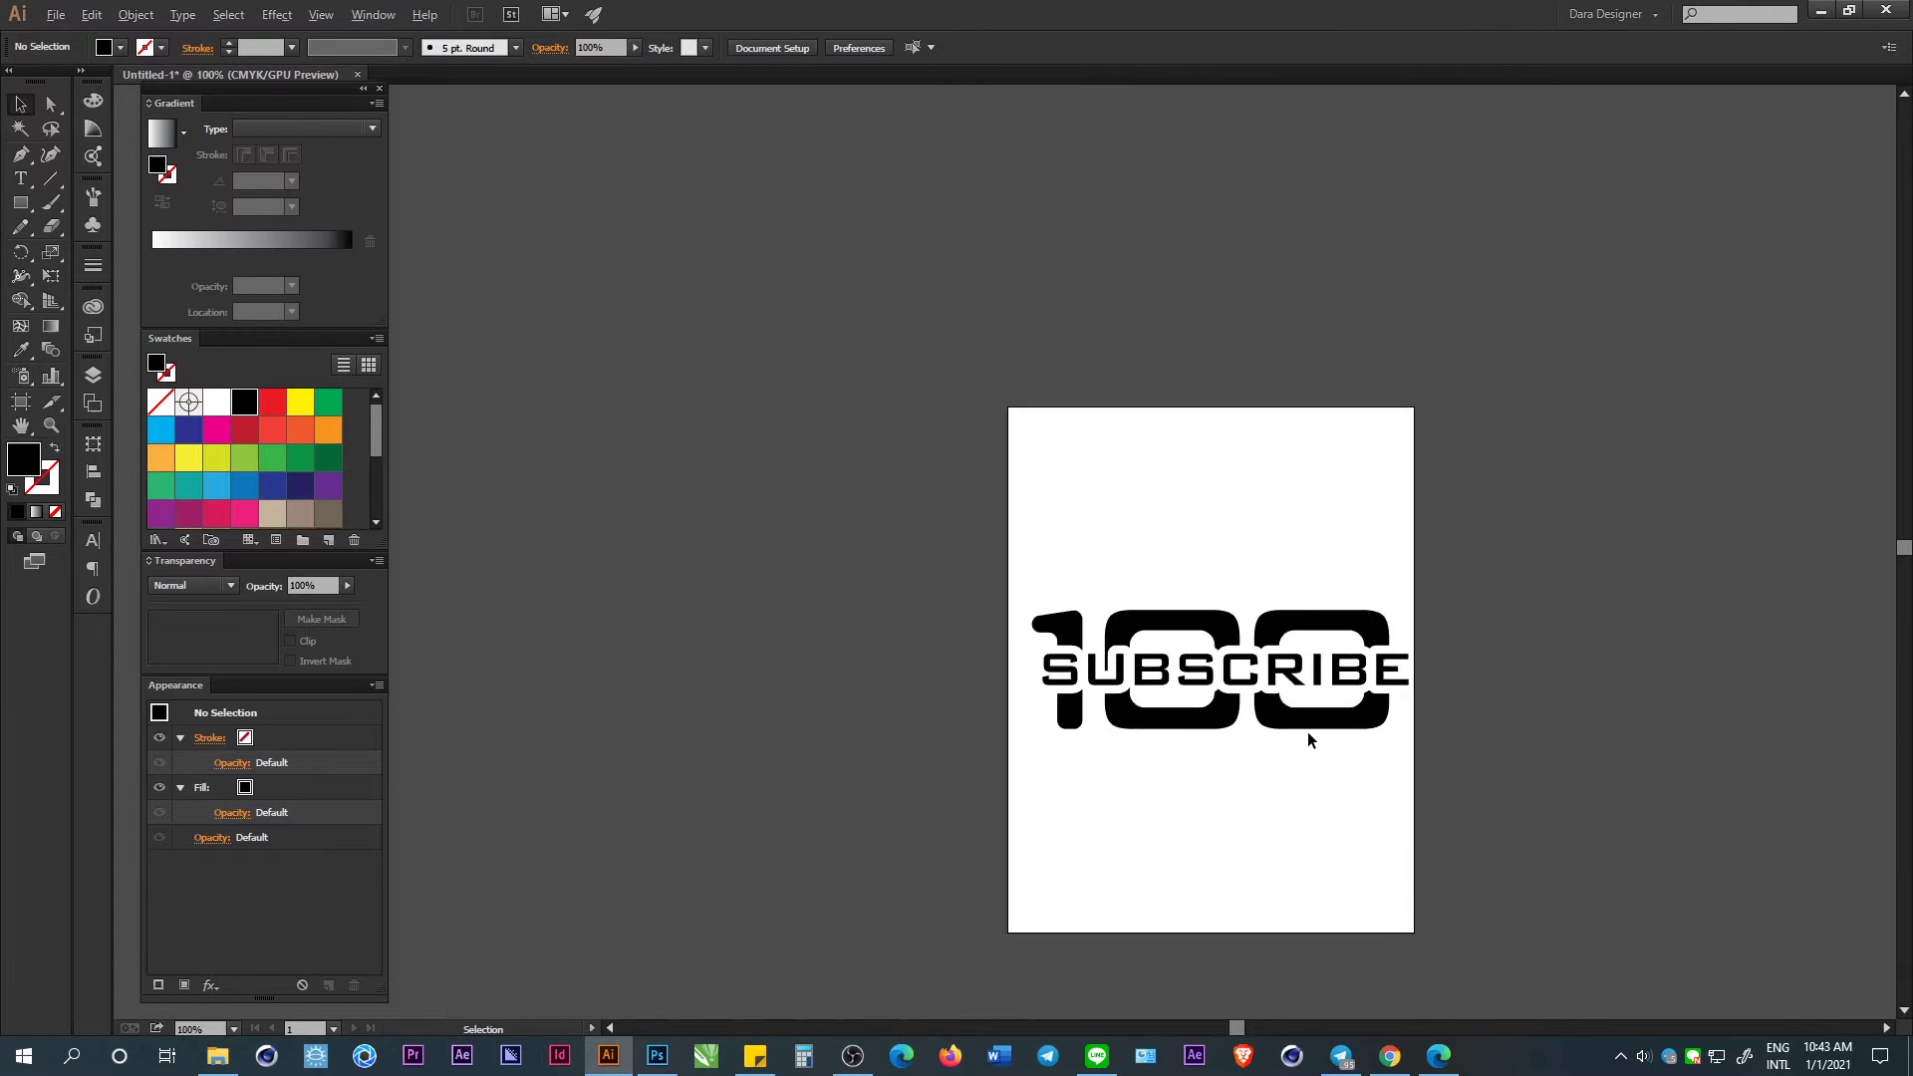
Group the whole 100 SUBSCRIBE artwork and centre it horizontally on the artboard.
drag(1572, 820, 570, 350)
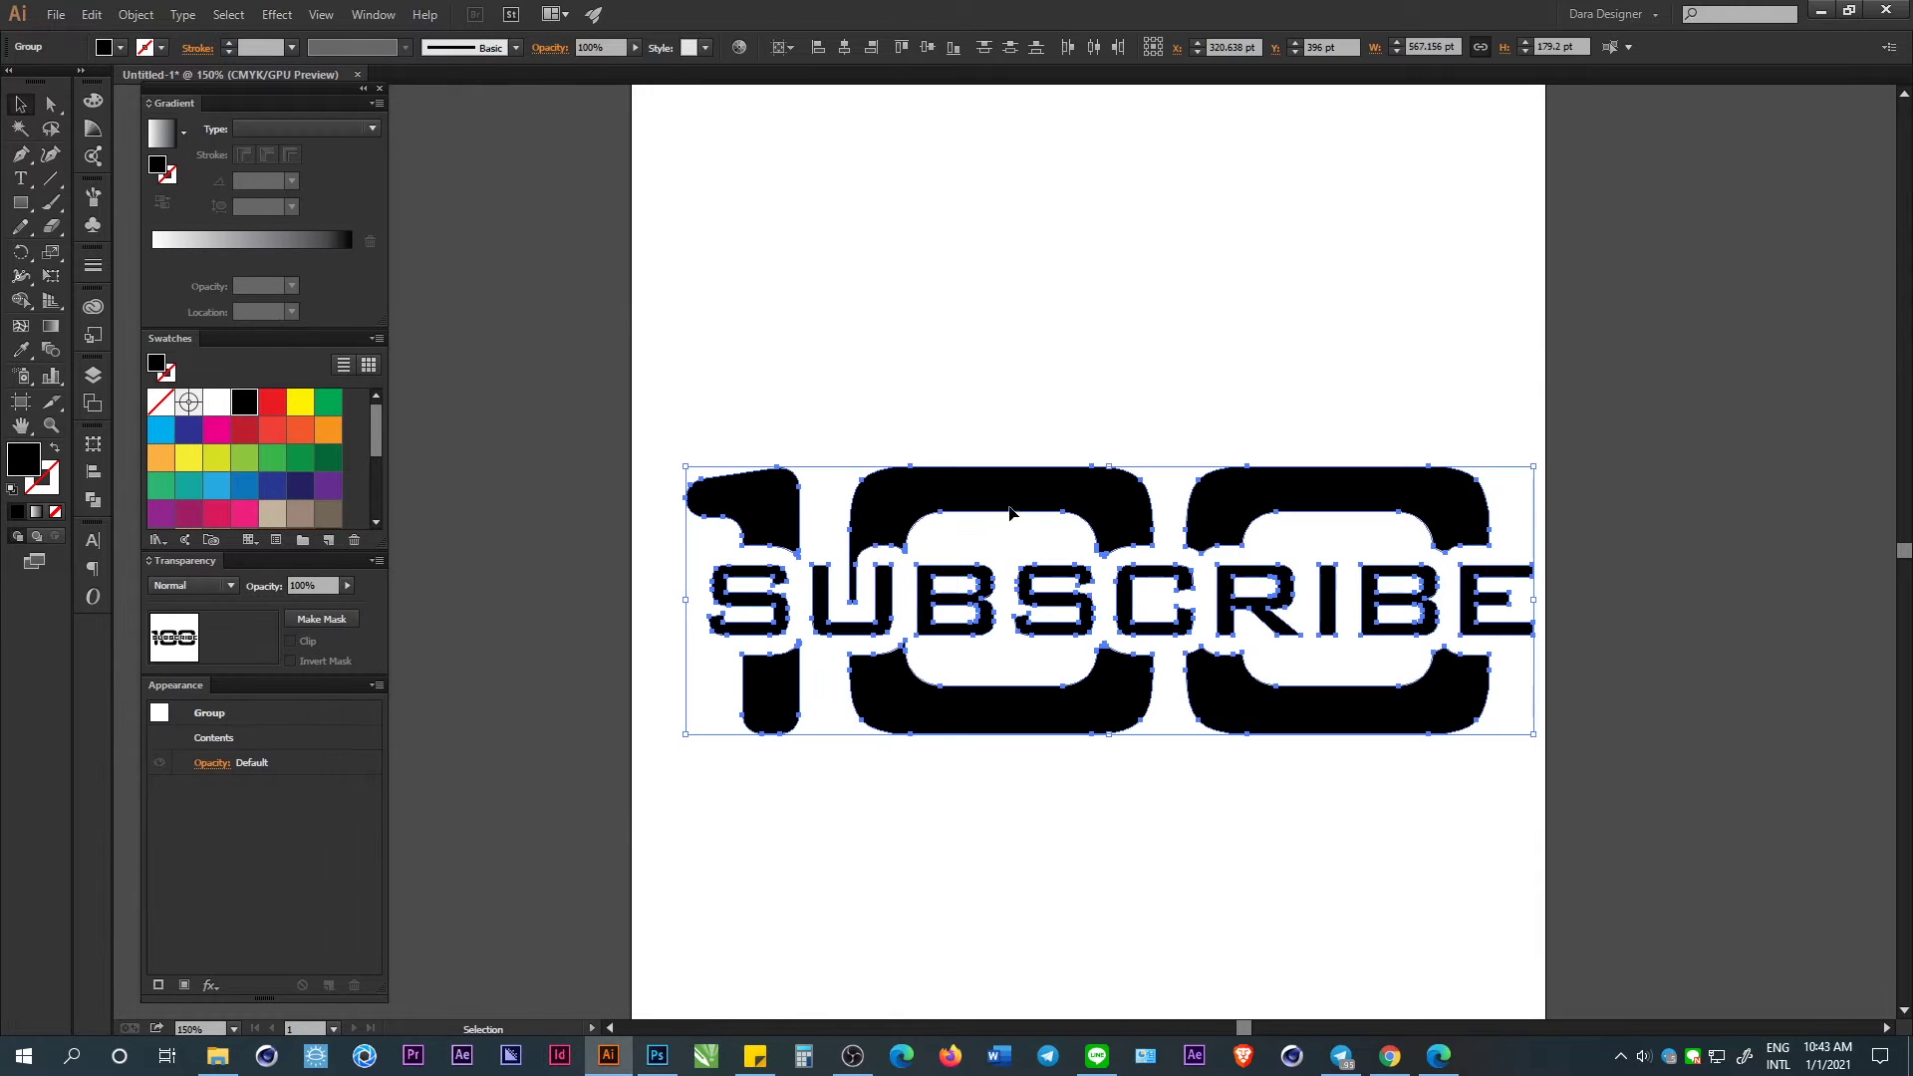
right_click(946, 561)
click(983, 583)
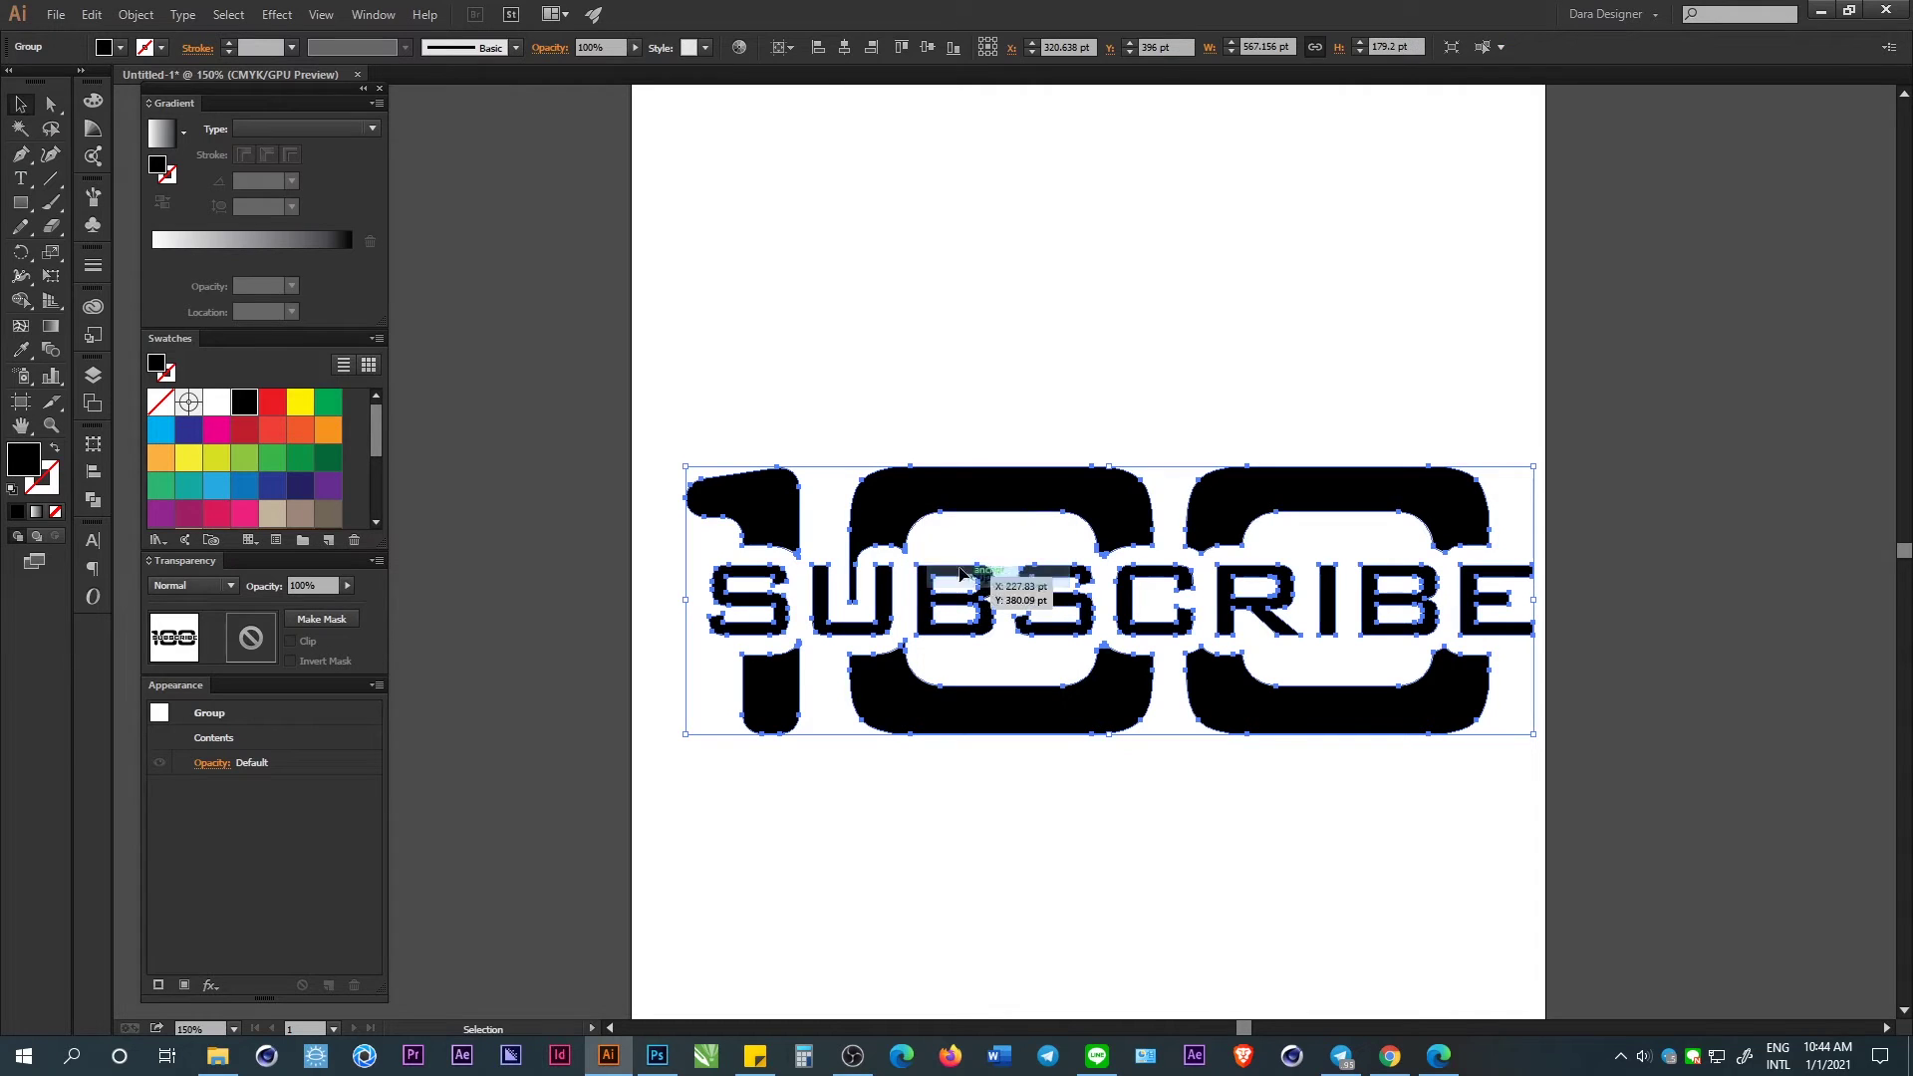
click(845, 47)
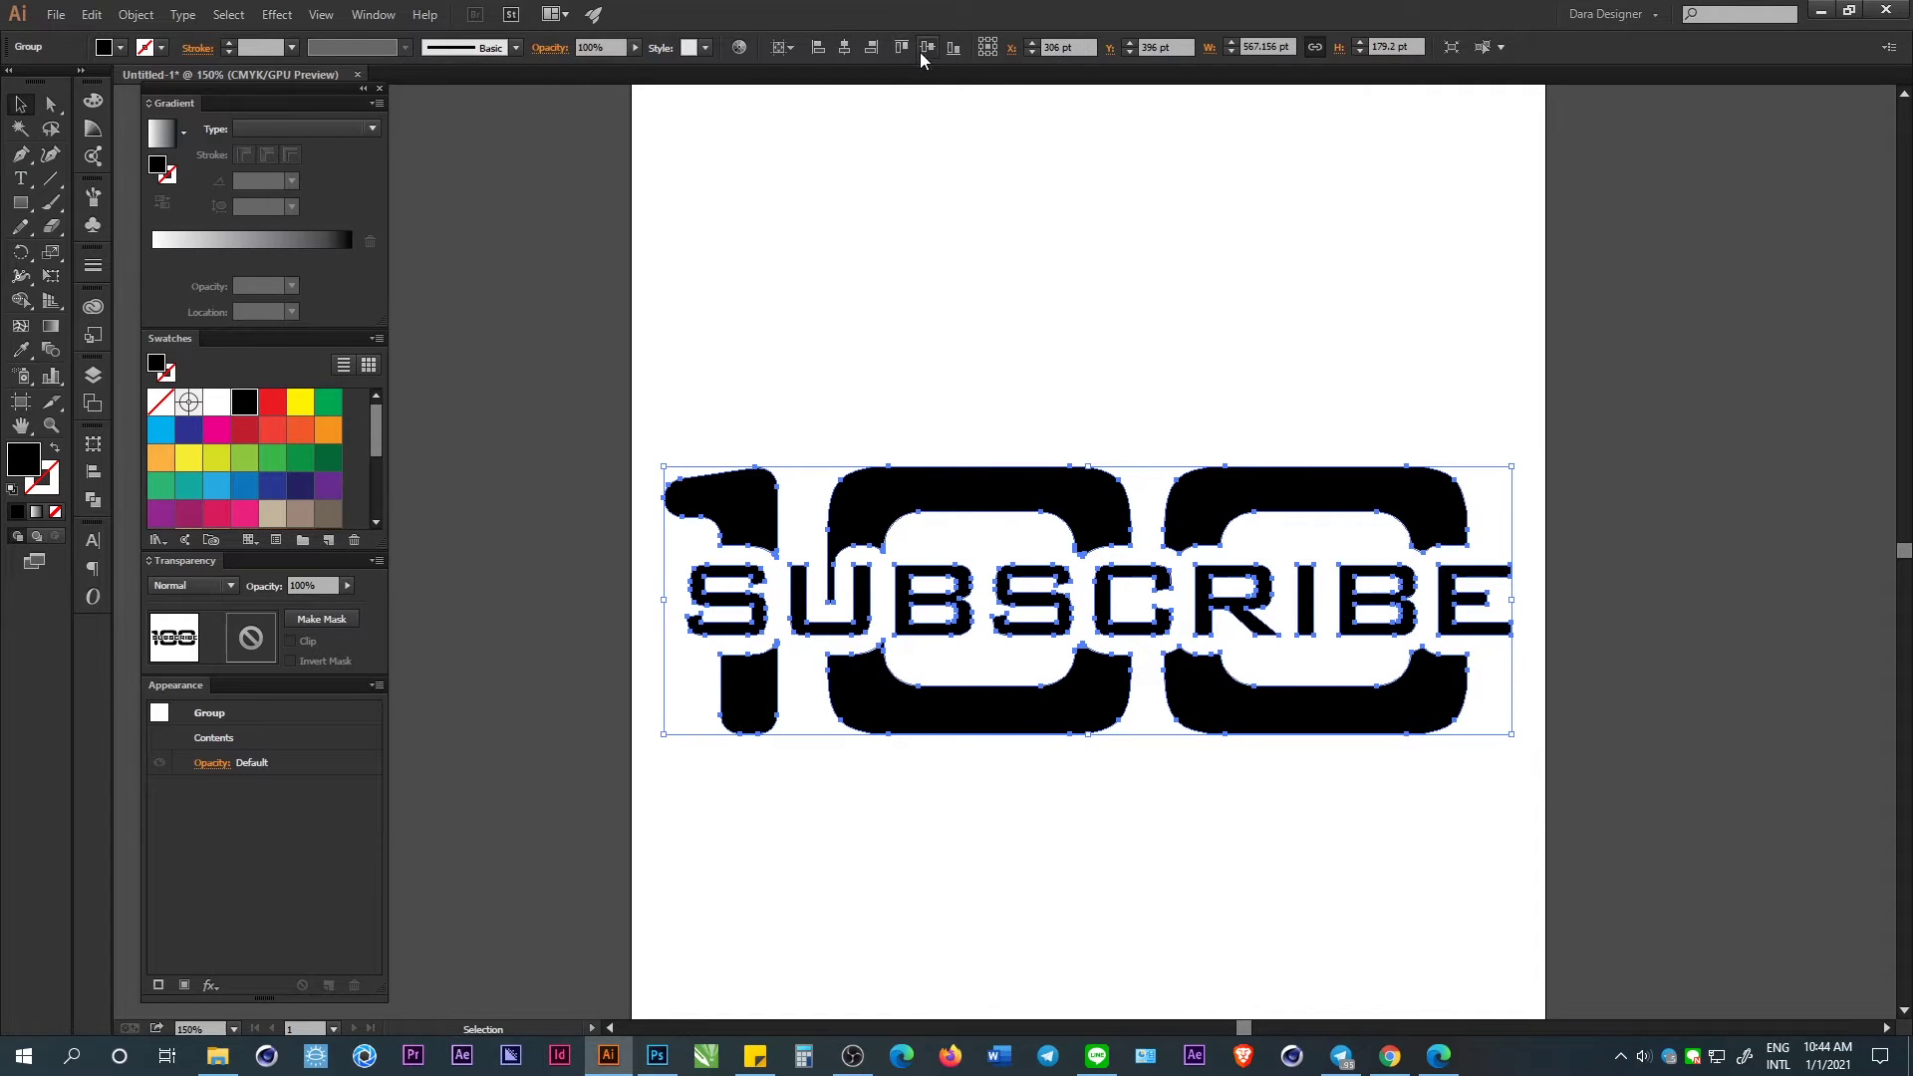
click(1071, 304)
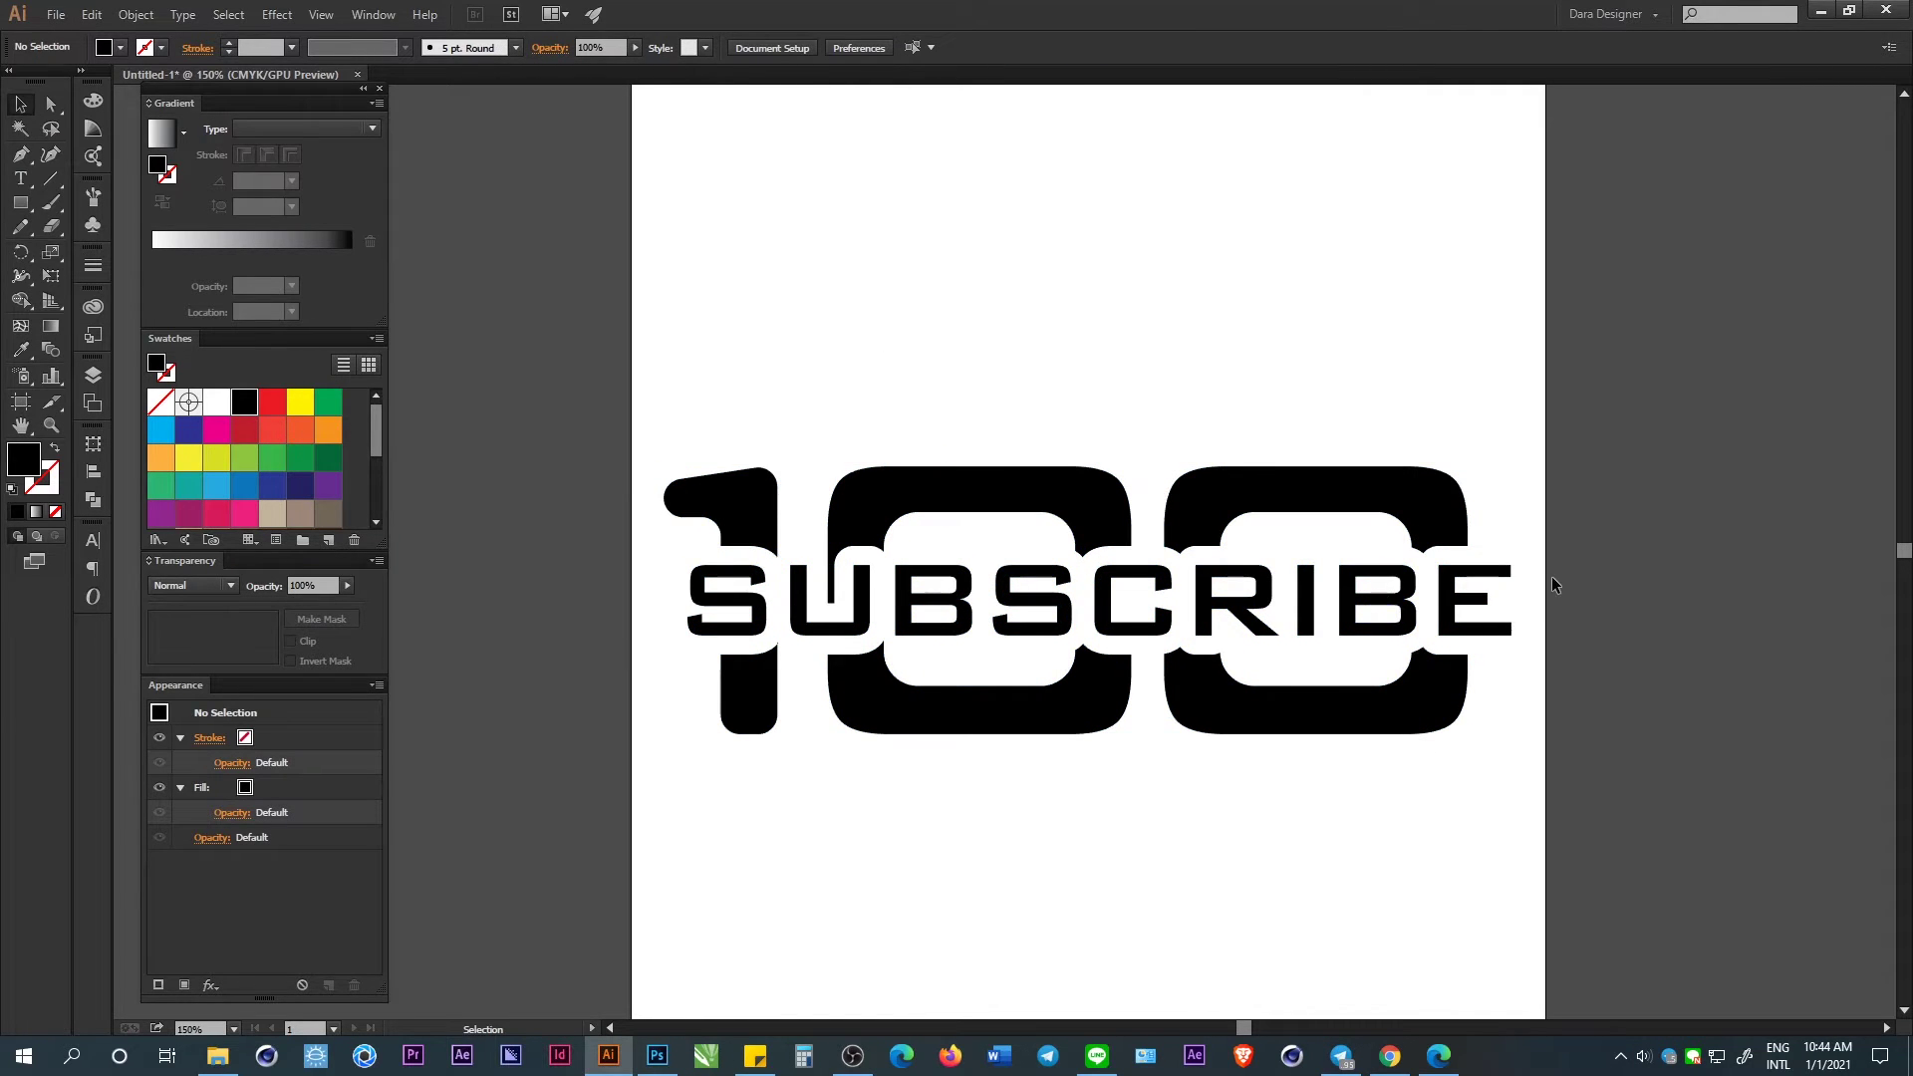
alt+scroll(1553, 585, up, 2)
mouse_move(1453, 576)
mouse_down()
mouse_move(1495, 735)
mouse_move(1445, 697)
mouse_up()
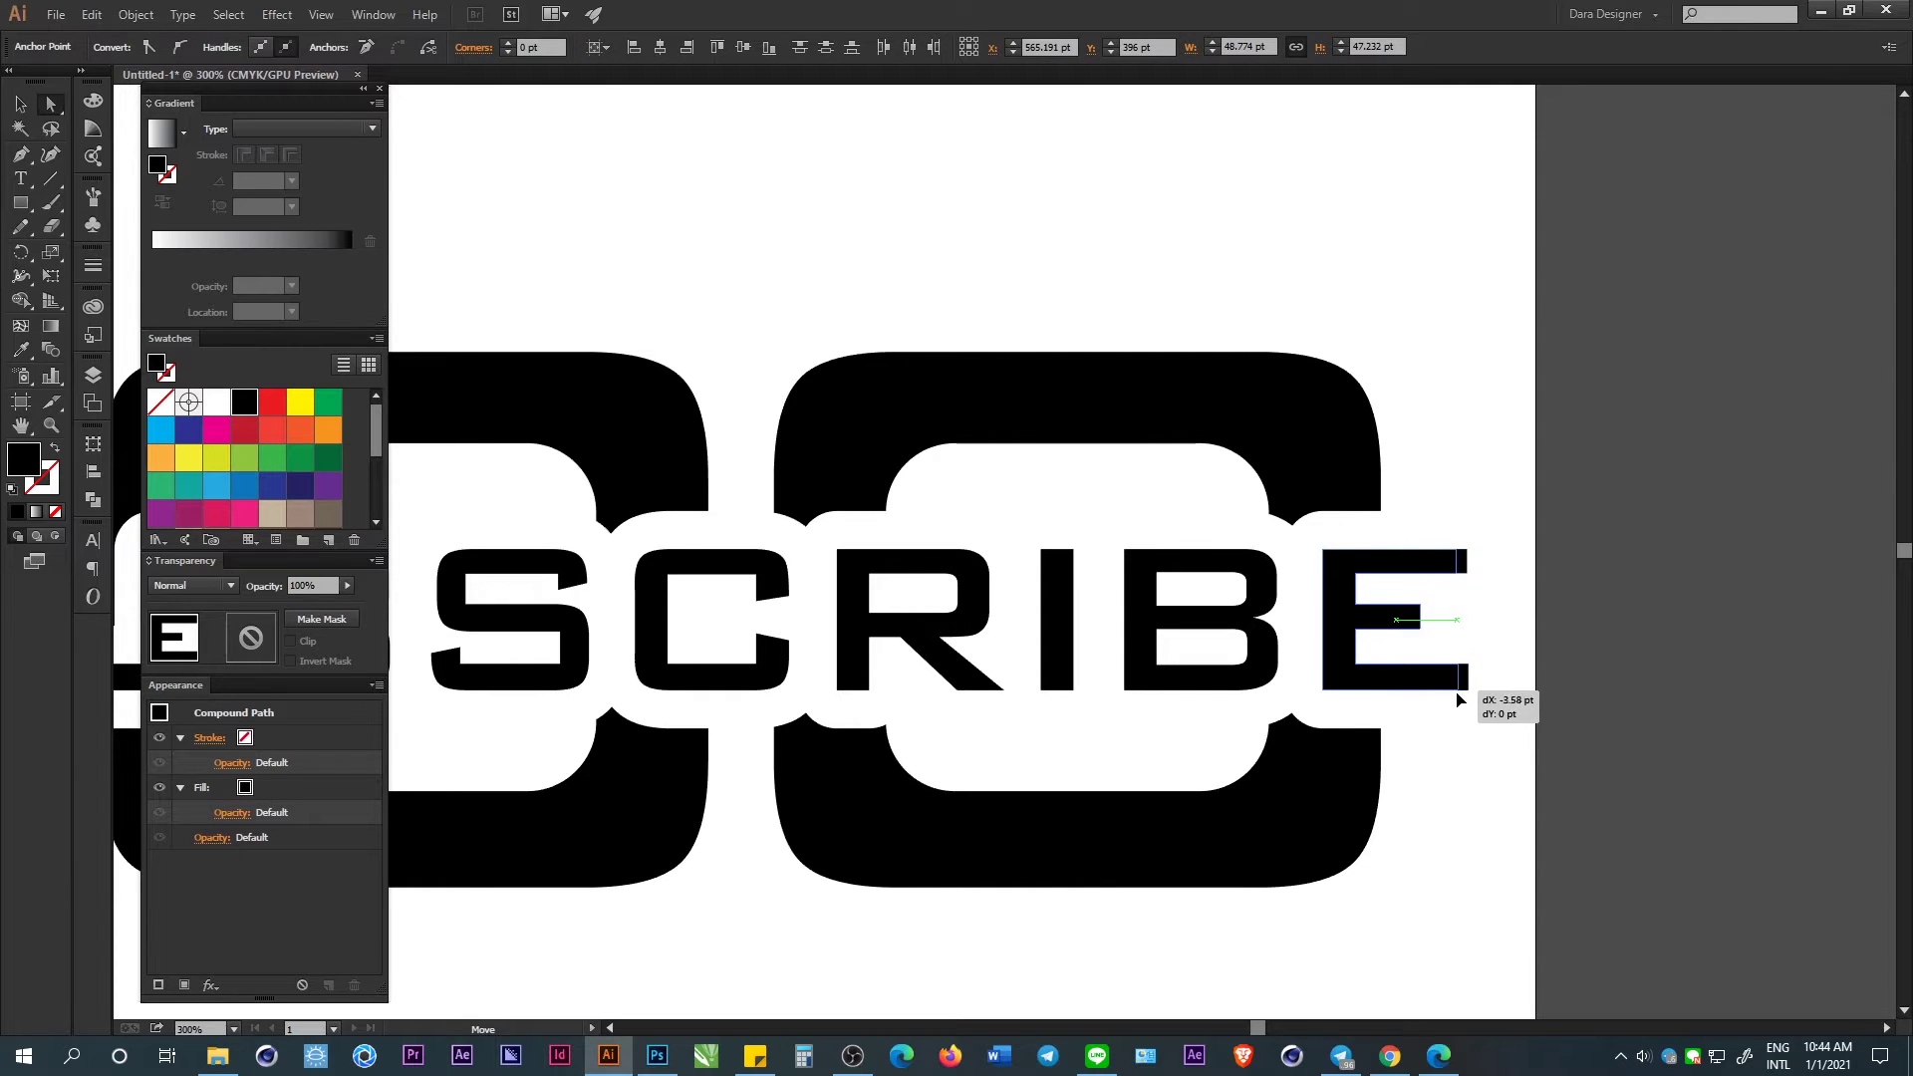
Change the artboard orientation to landscape.
click(1450, 740)
alt+scroll(1450, 740, down, 4)
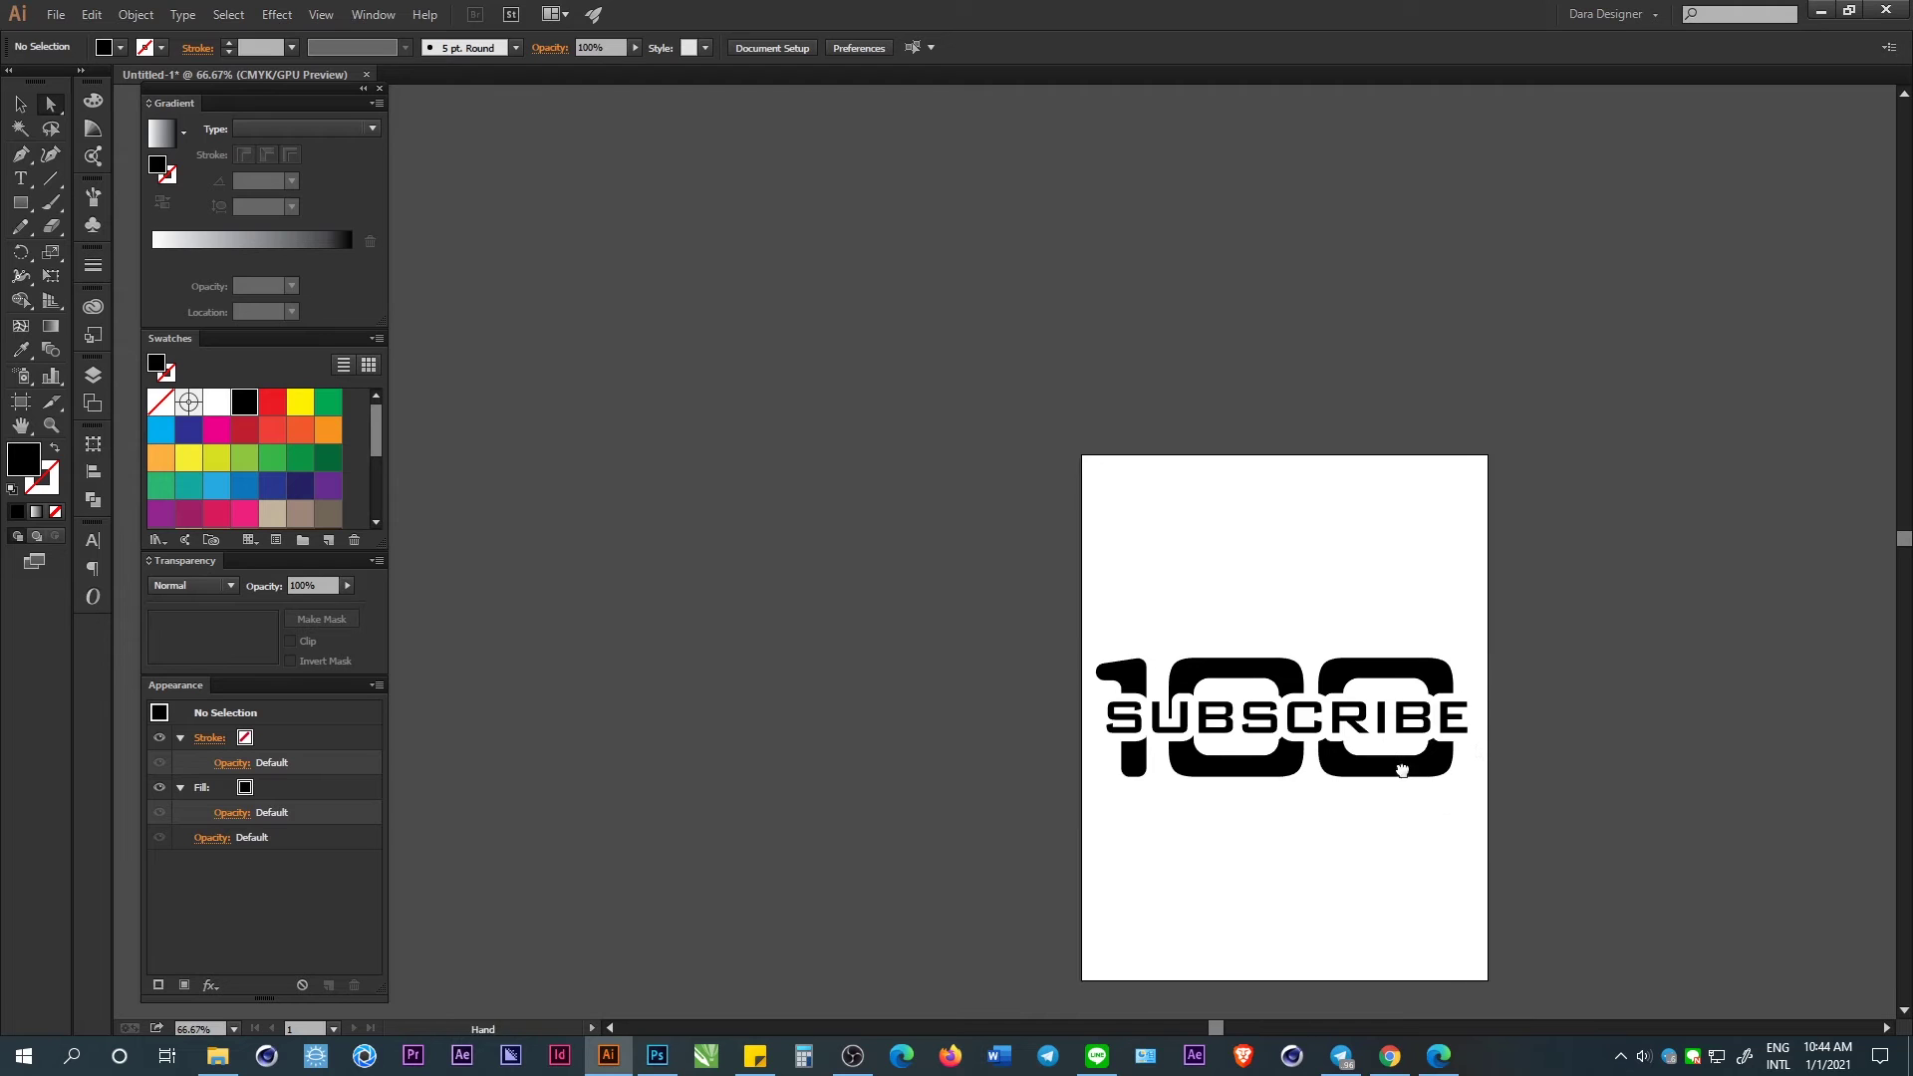
click(21, 402)
click(316, 48)
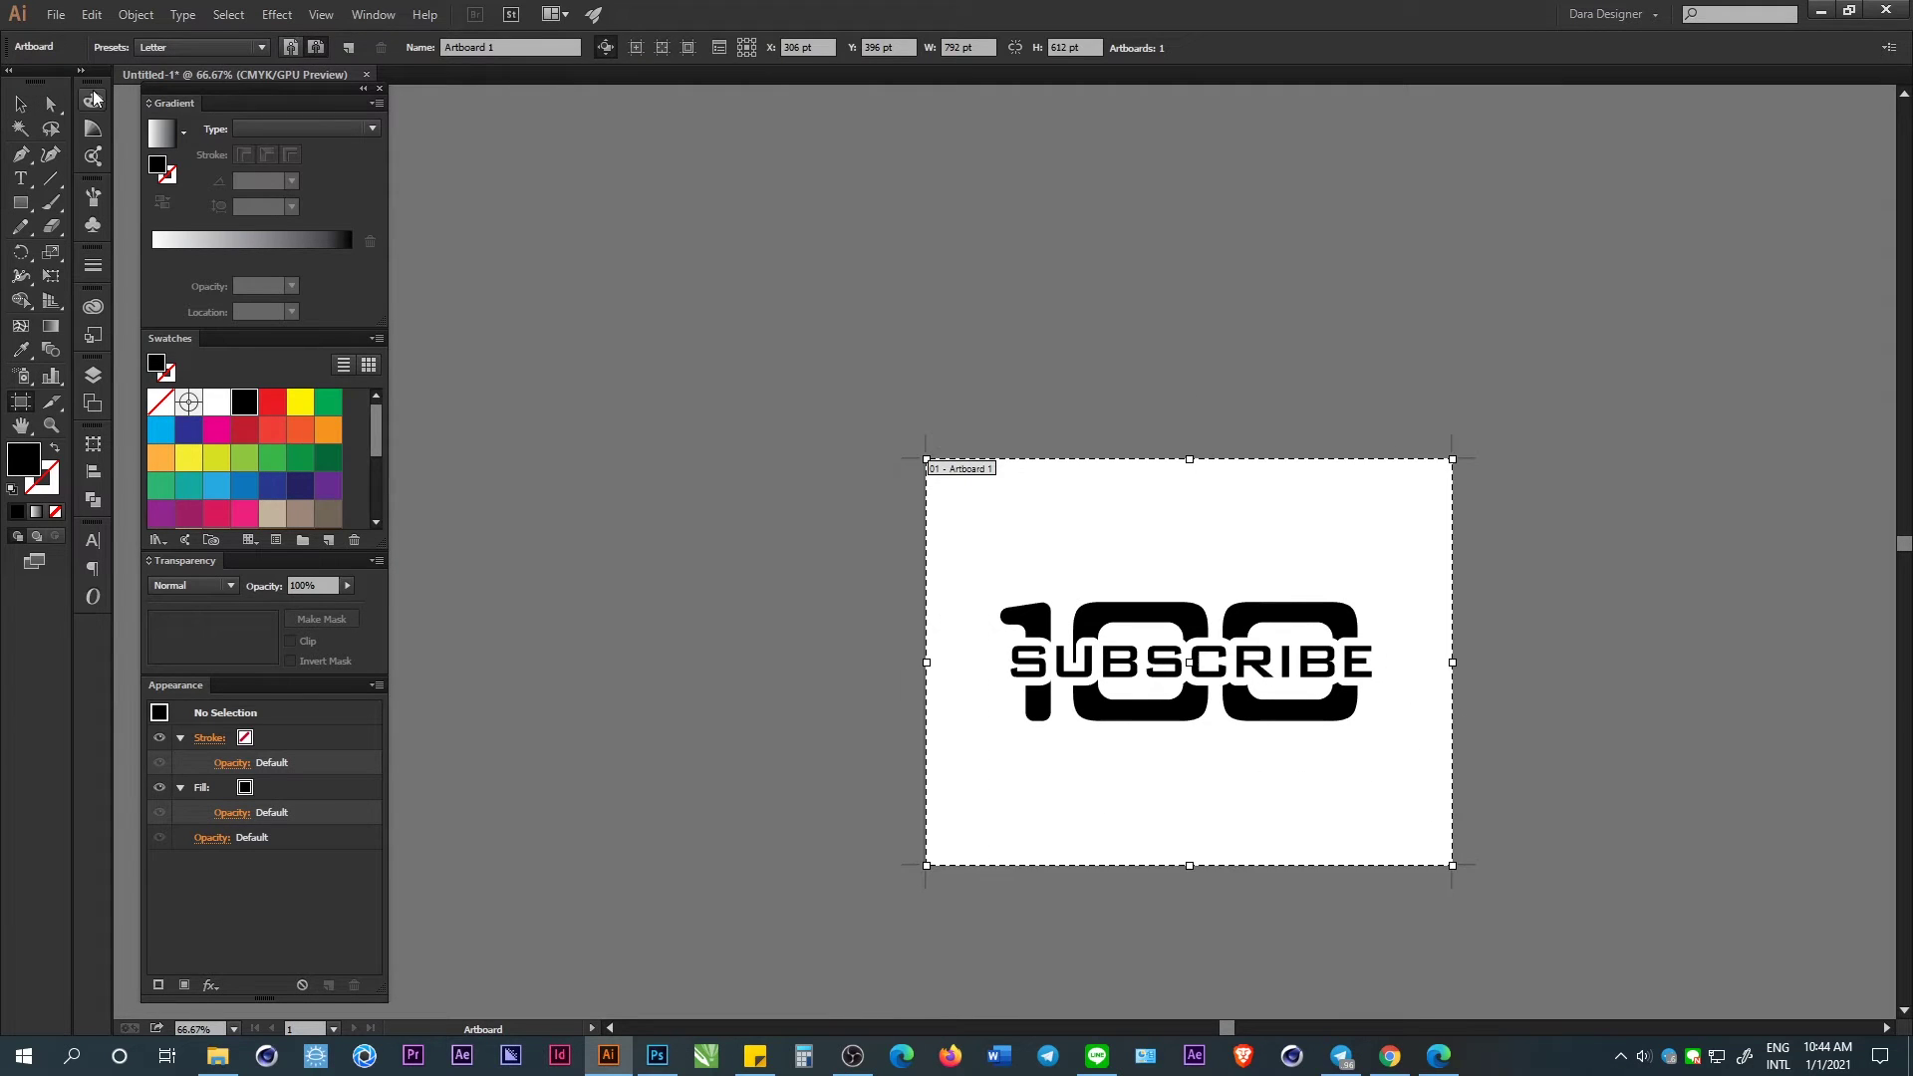
click(20, 112)
Centre the logo horizontally on the landscape artboard and scale it up.
click(1236, 693)
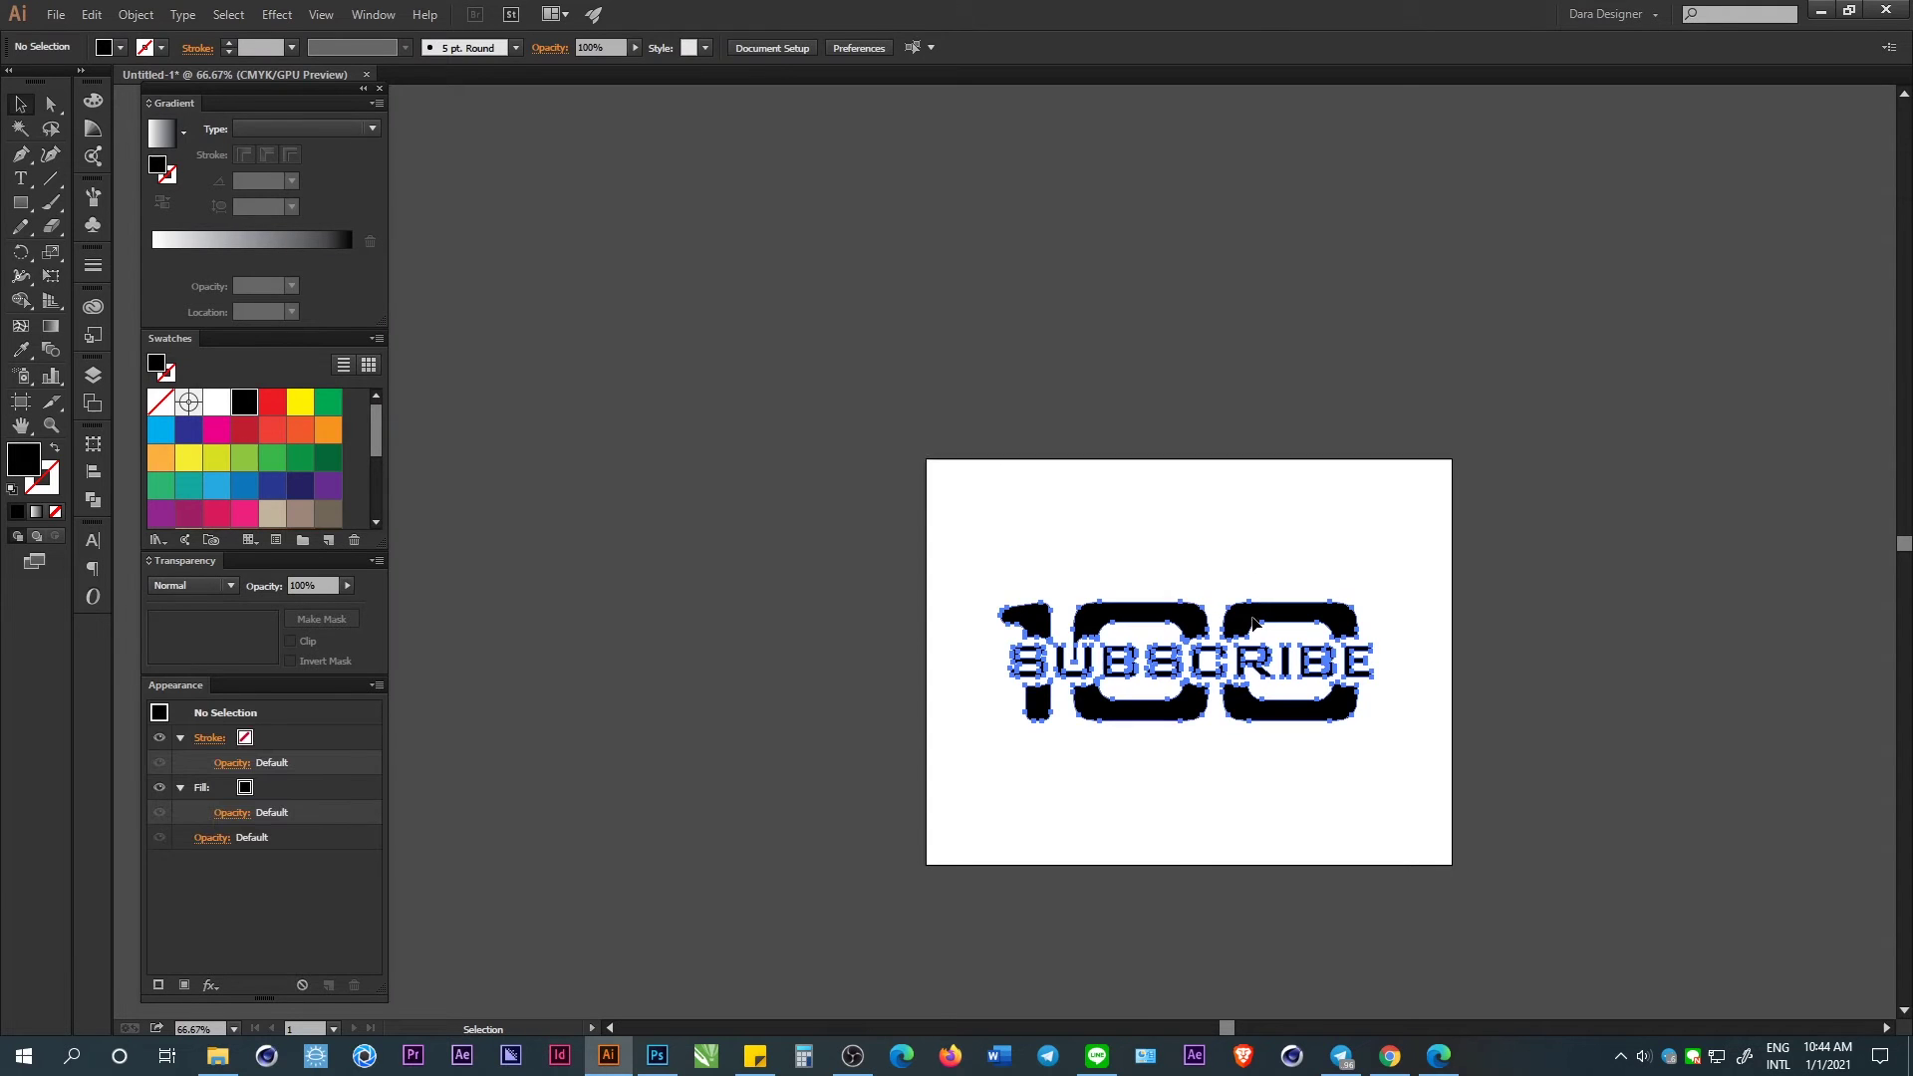
click(843, 49)
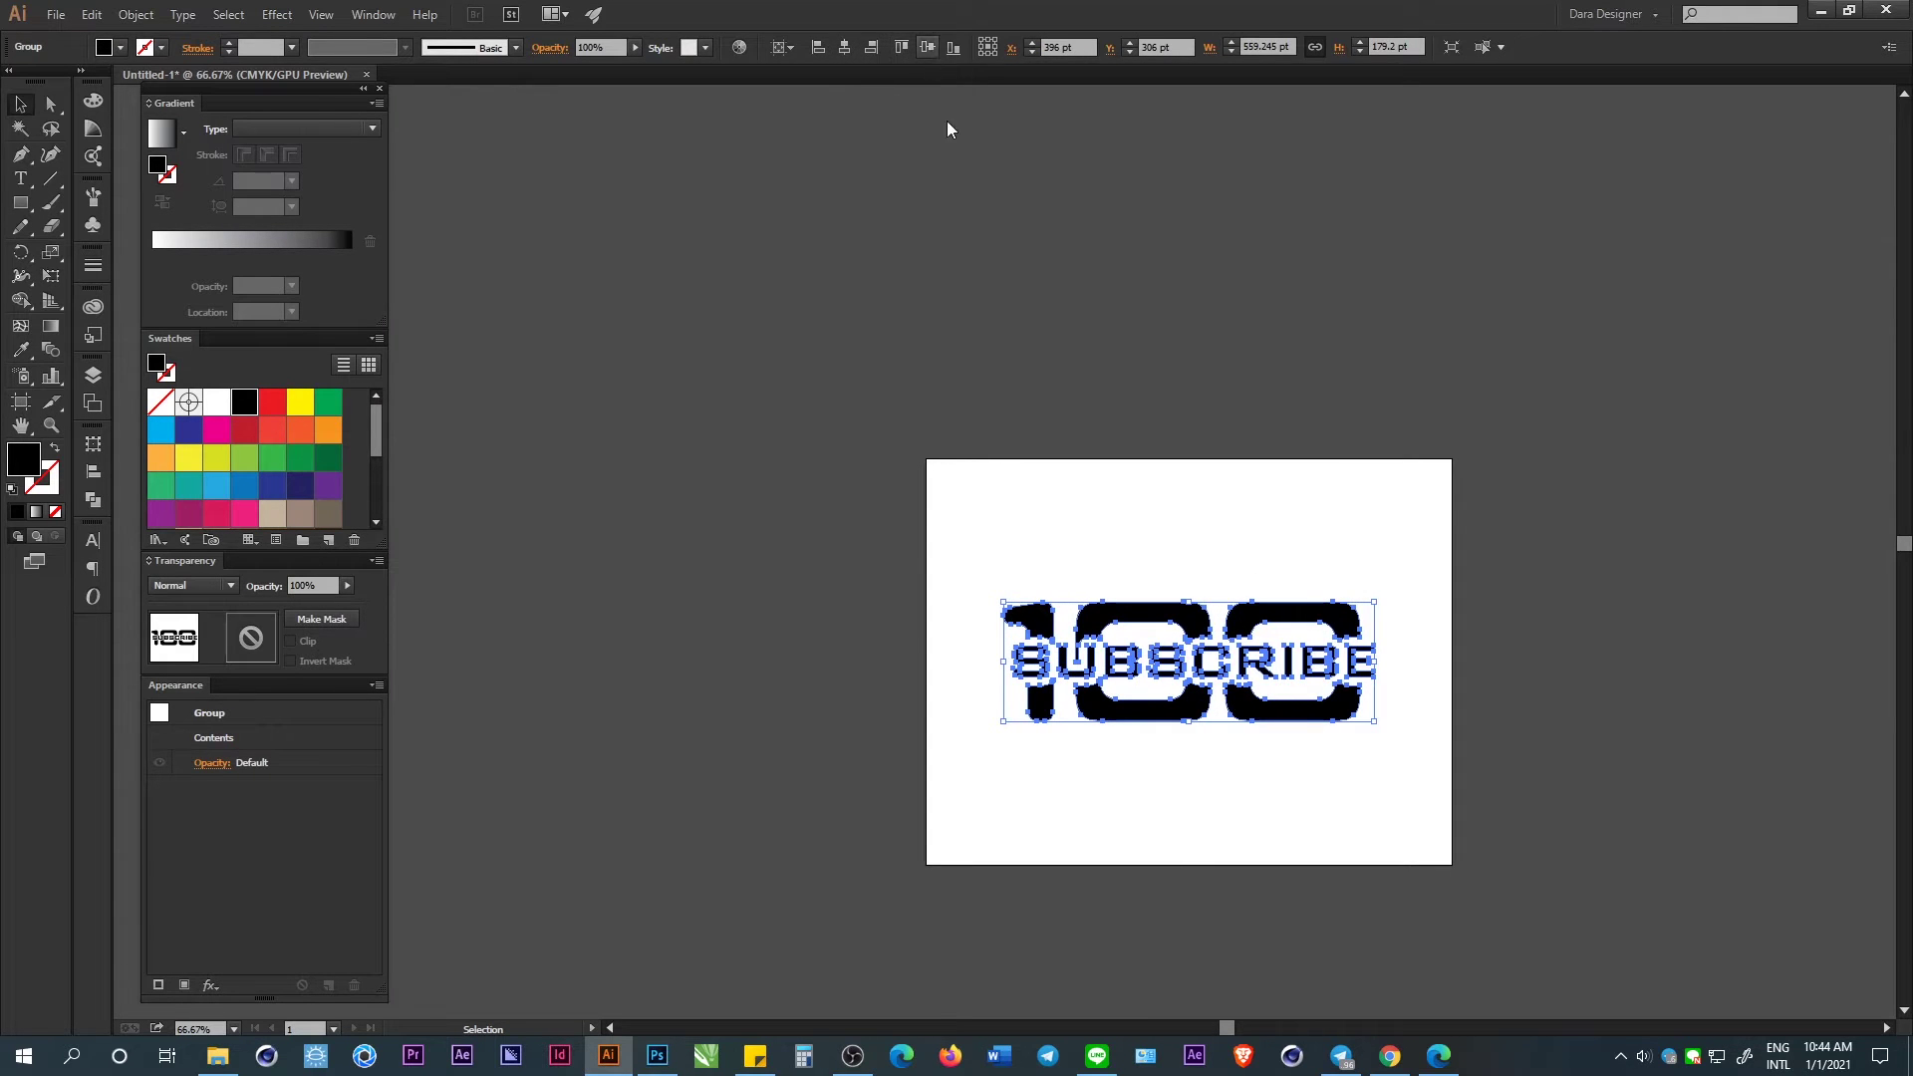
click(1318, 568)
alt+scroll(1318, 568, up, 2)
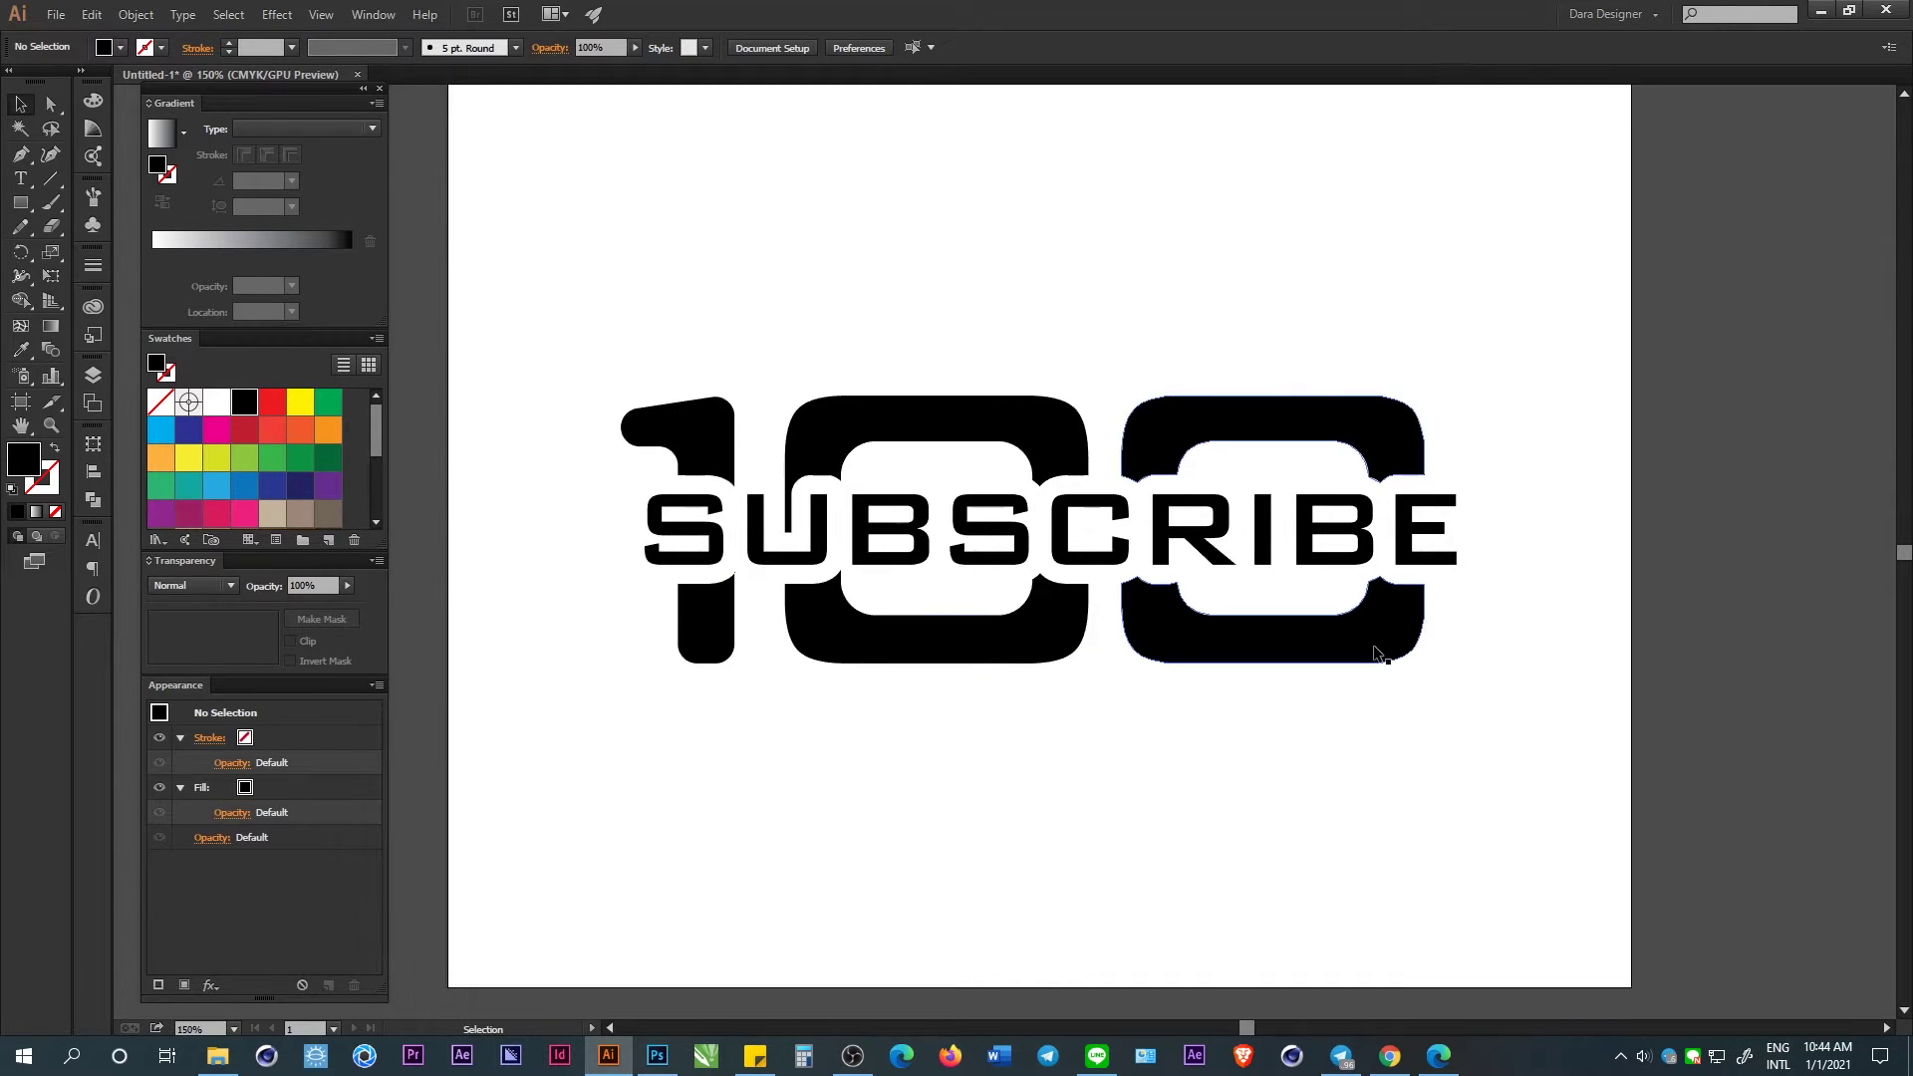
click(1378, 653)
drag(1459, 665, 1604, 728)
alt+scroll(1448, 678, down, 3)
Save the artwork as '100 SUBSCRIBE' in the Downloads folder.
key(ctrl+s)
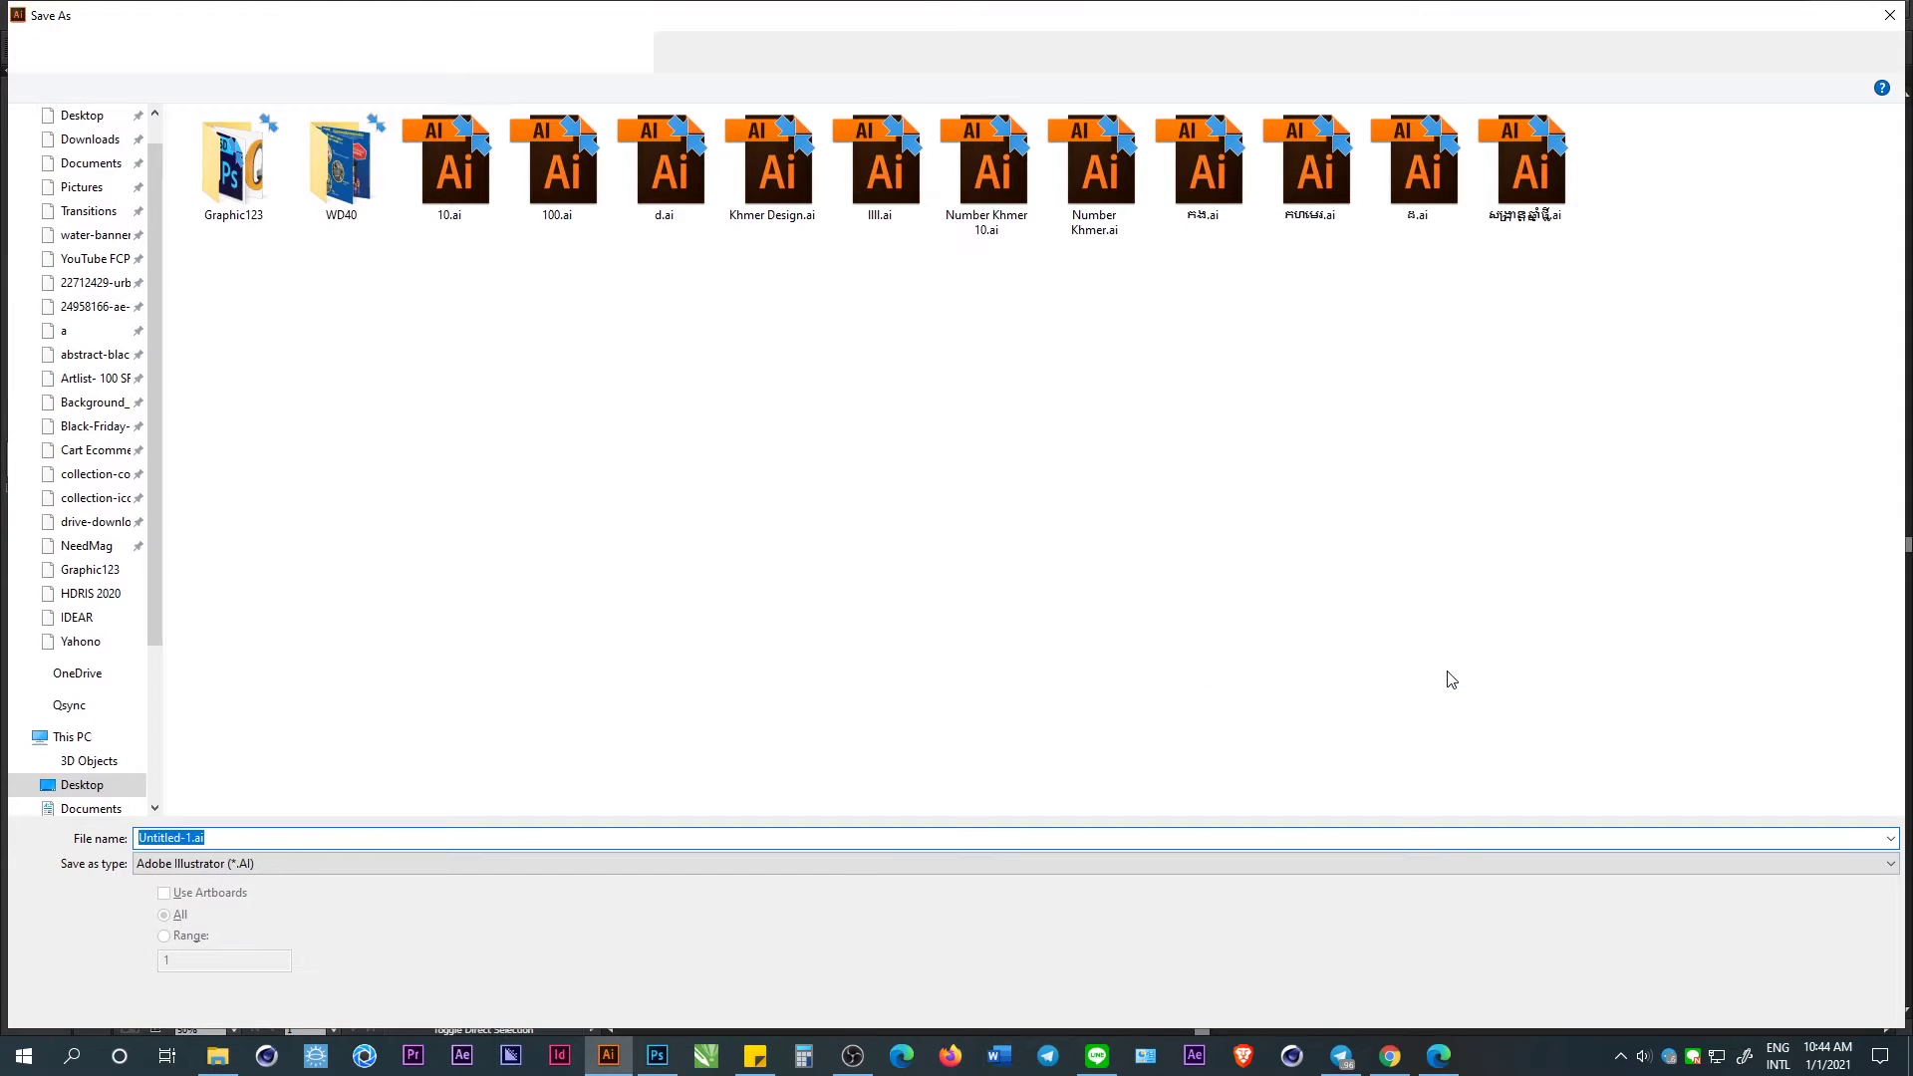
text(100)
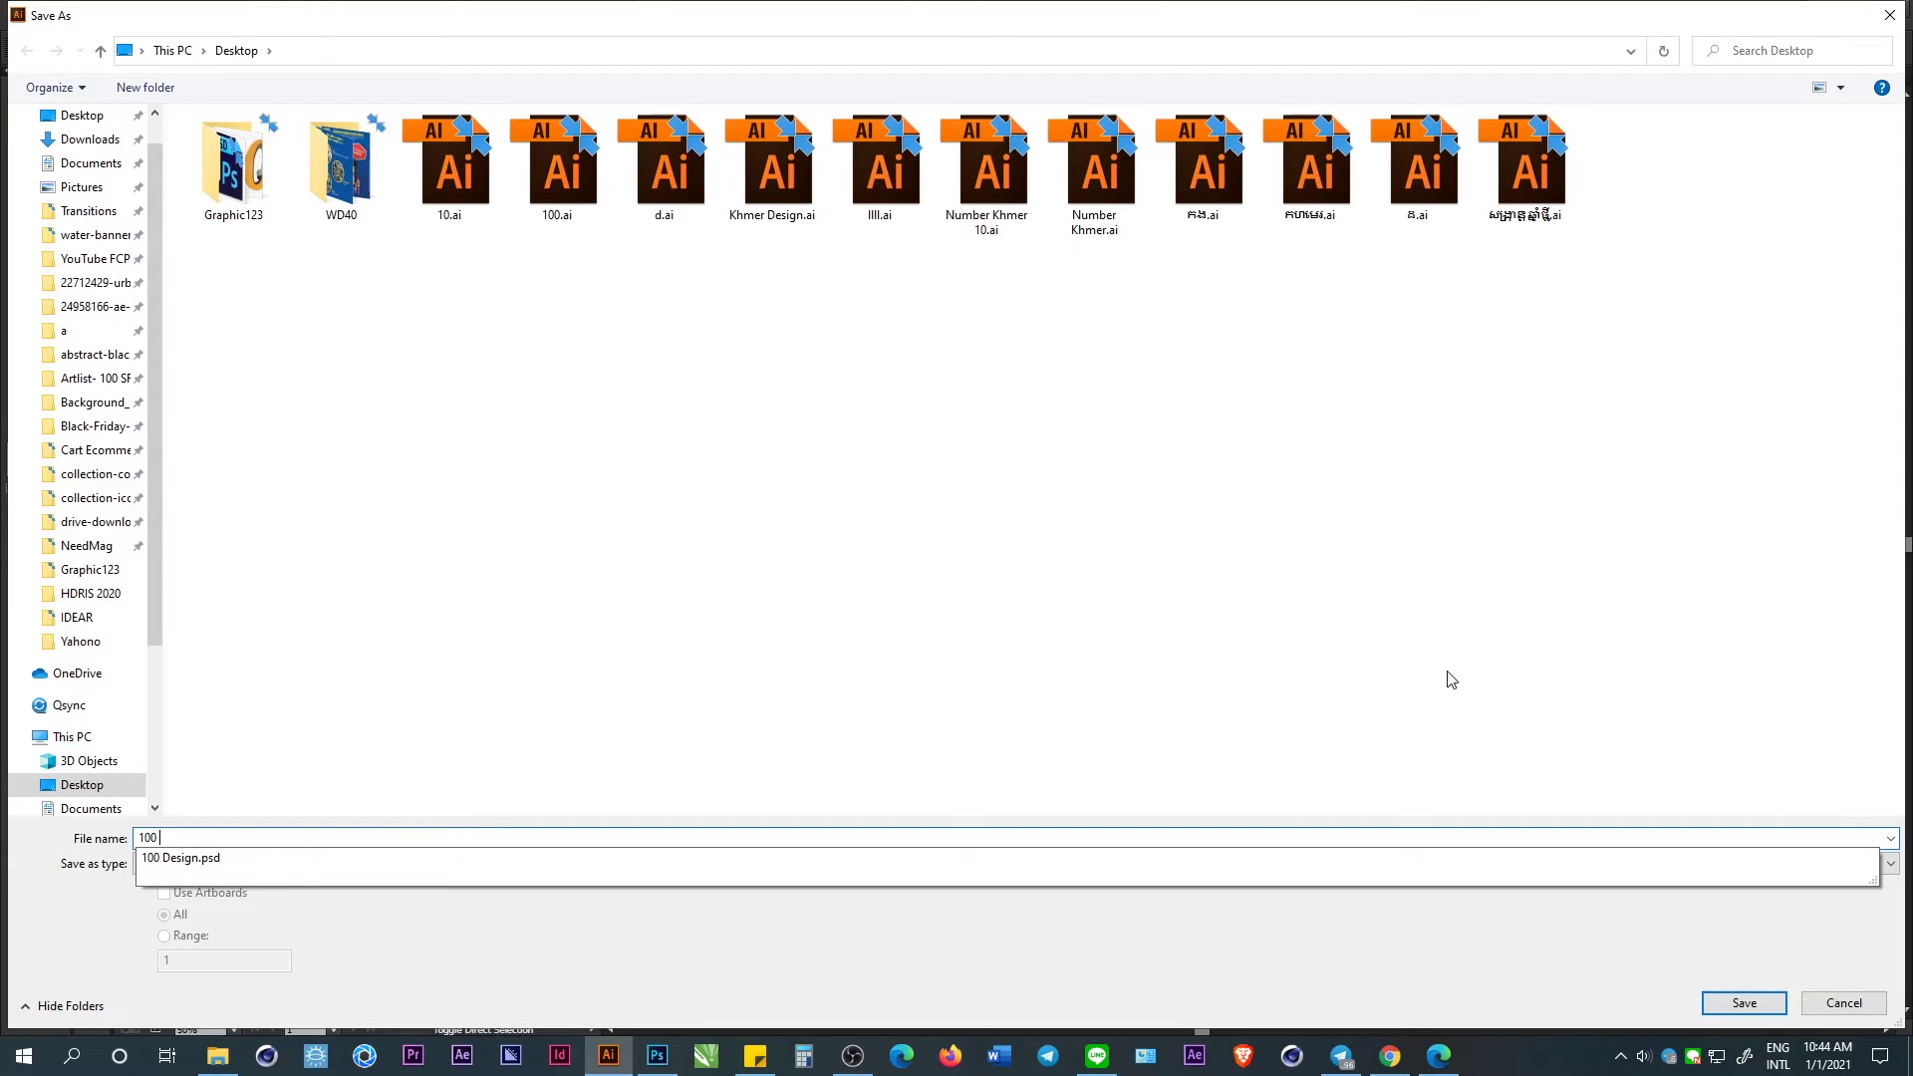
text(SUBSCRIBE)
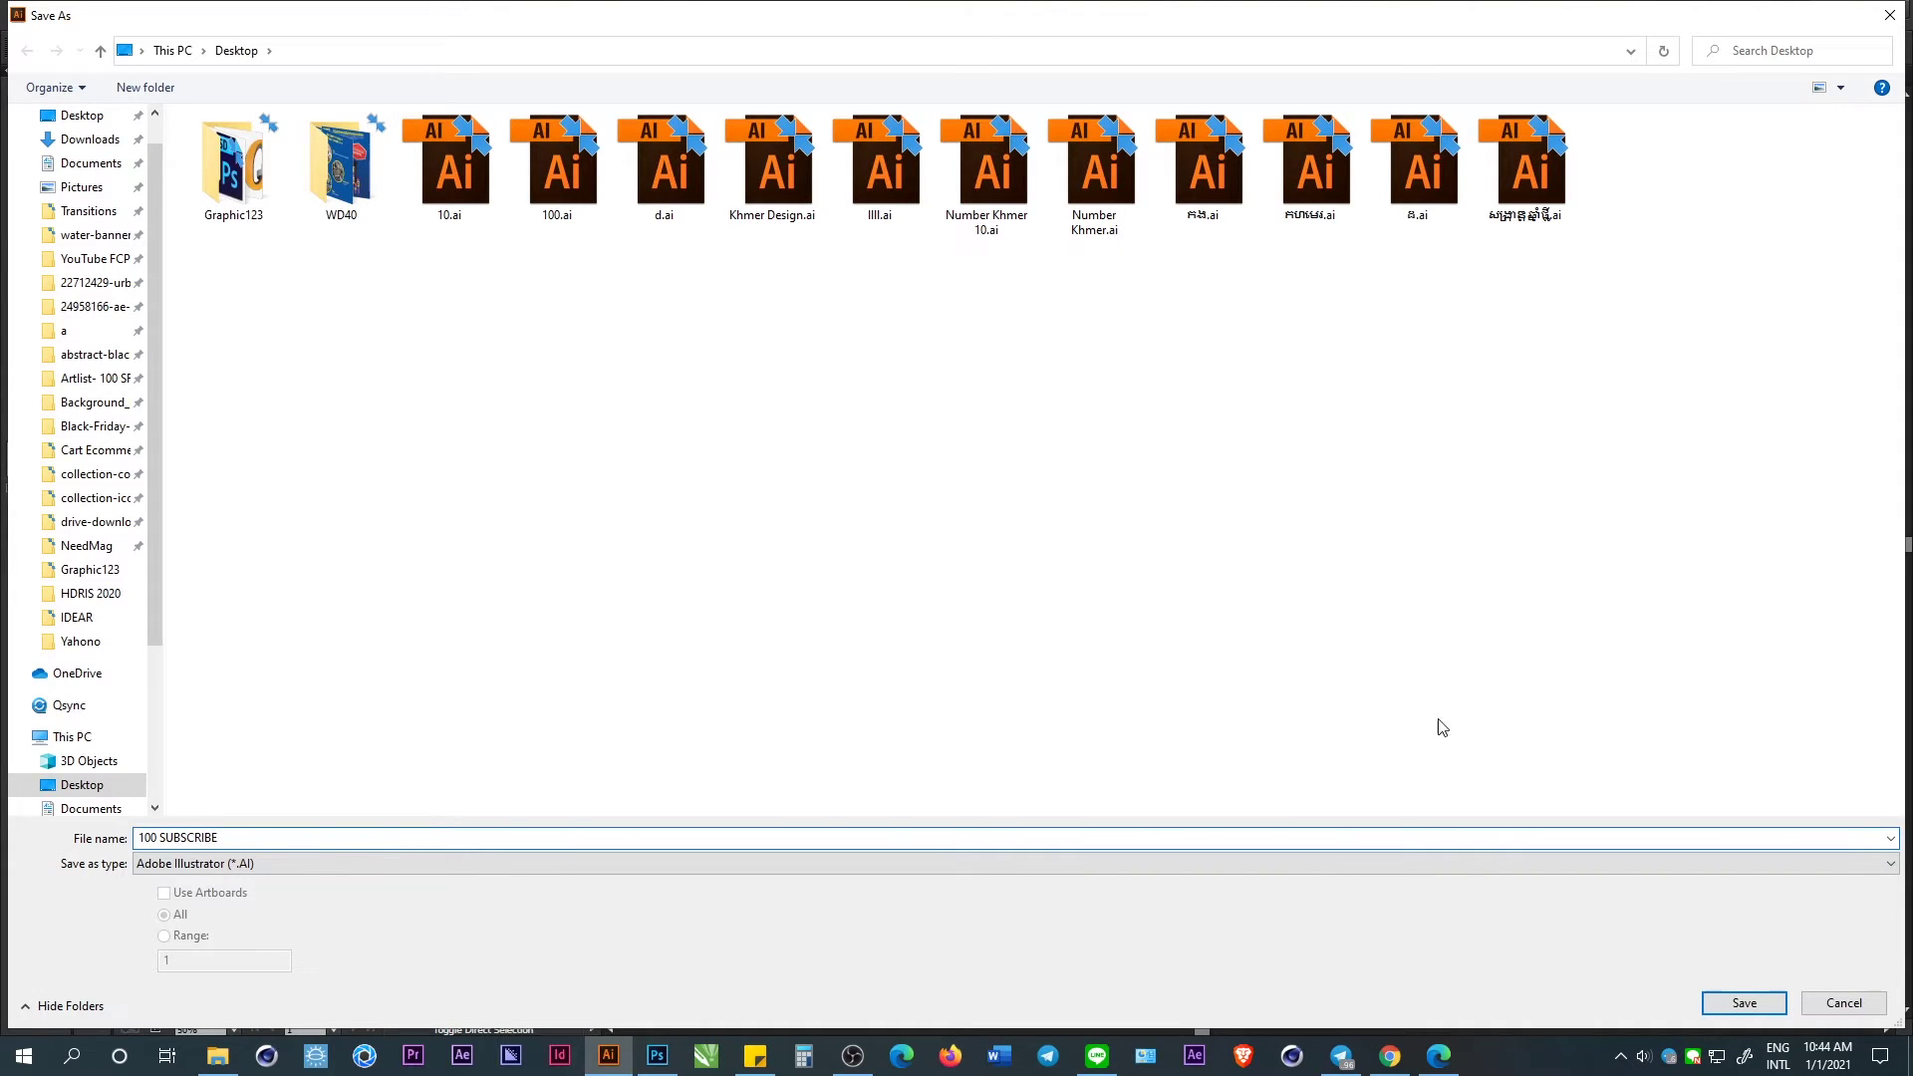
scroll(90, 354, up, 1)
click(88, 177)
click(1732, 1007)
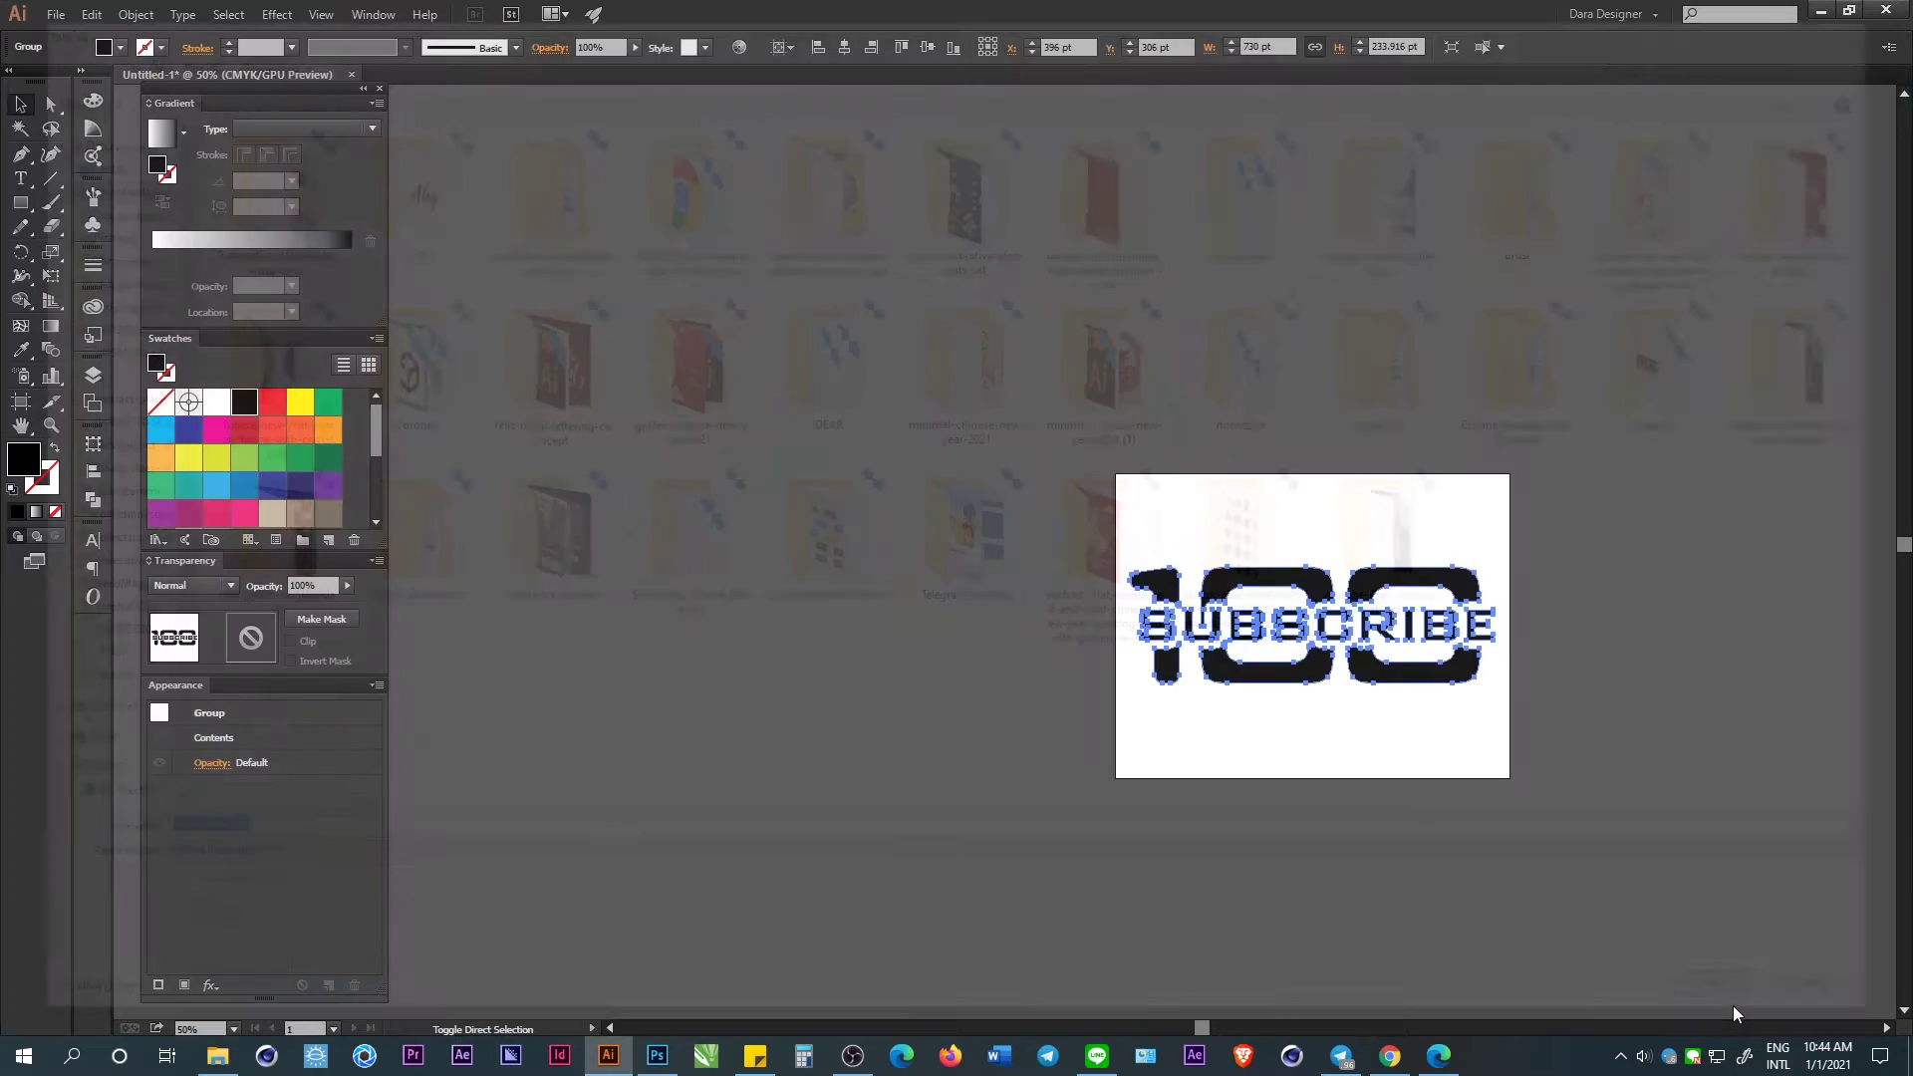
Set the Illustrator Options version to Illustrator 8 and confirm.
click(925, 255)
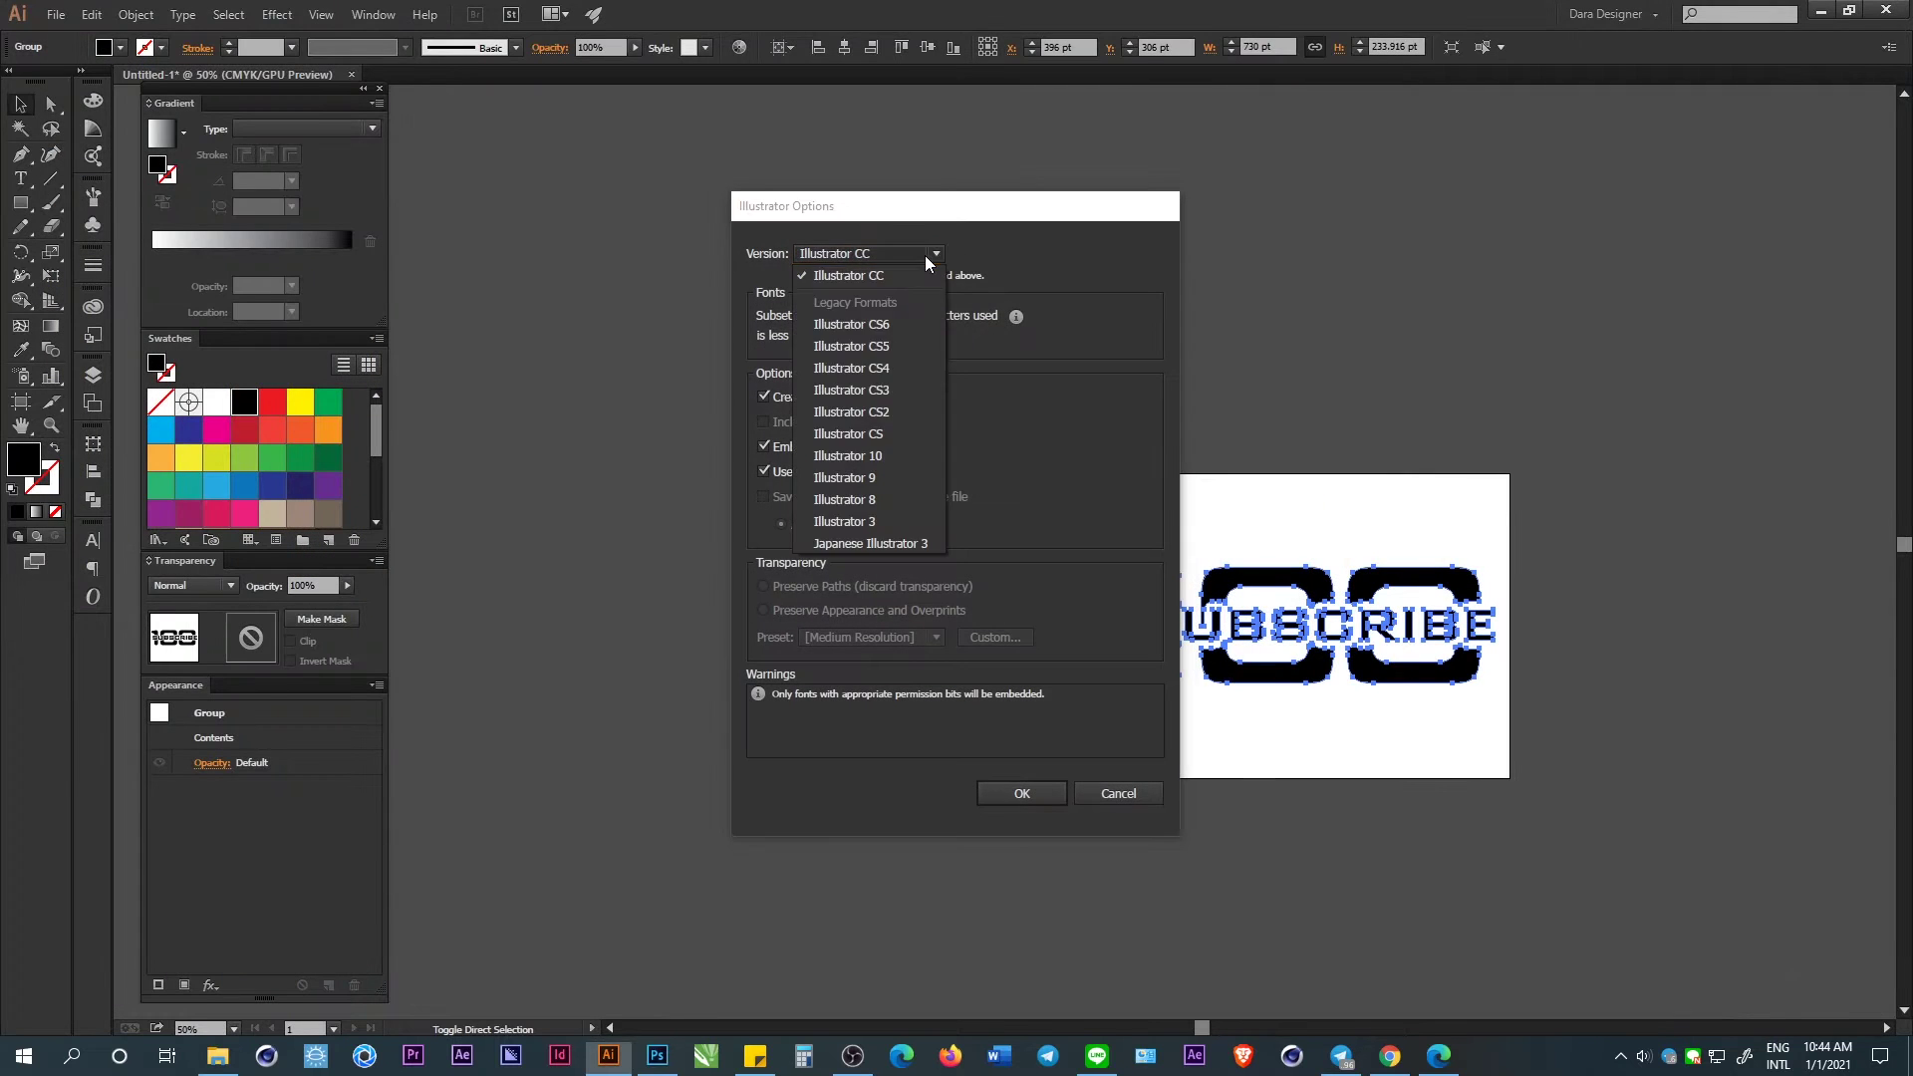
click(876, 500)
key(Return)
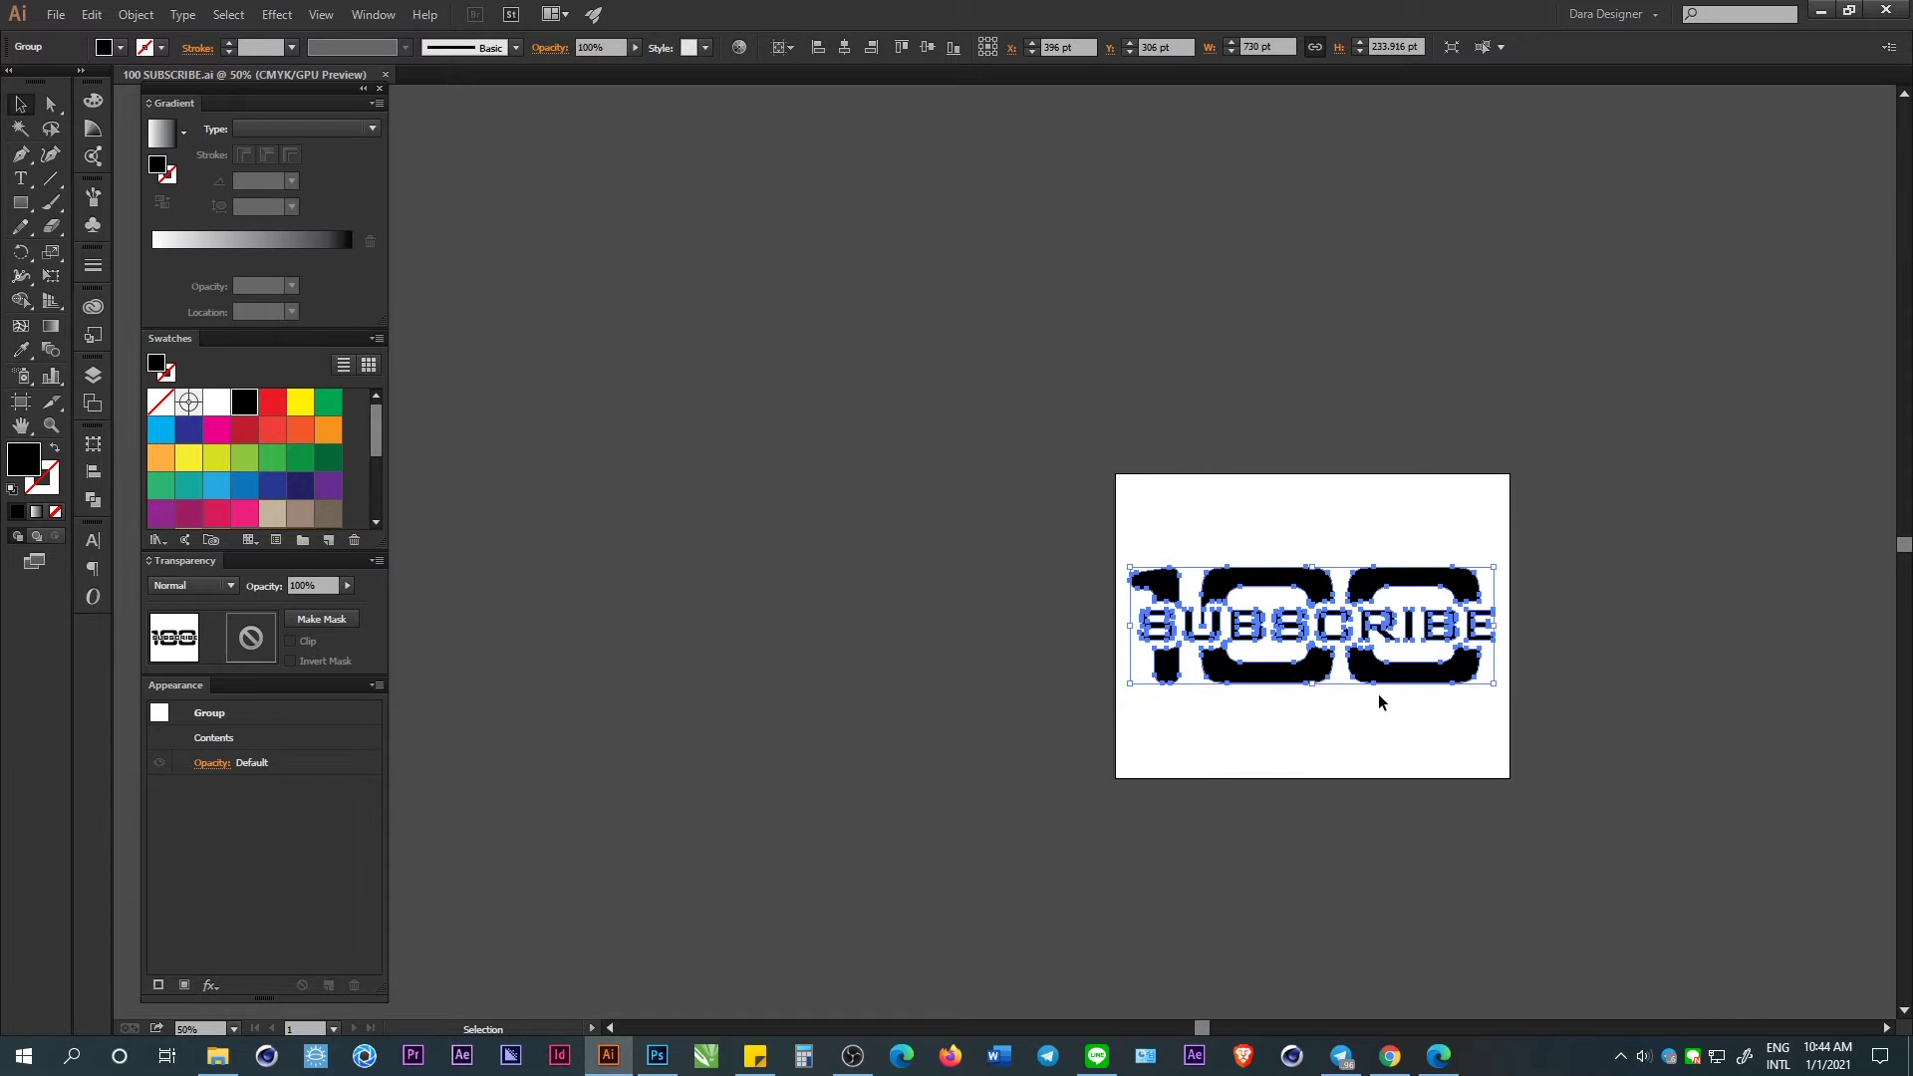
Raise the bottom anchors of the U's left stem so it ends higher, removing the notch.
click(1380, 694)
alt+scroll(1400, 702, up, 3)
scroll(1358, 692, down, 1)
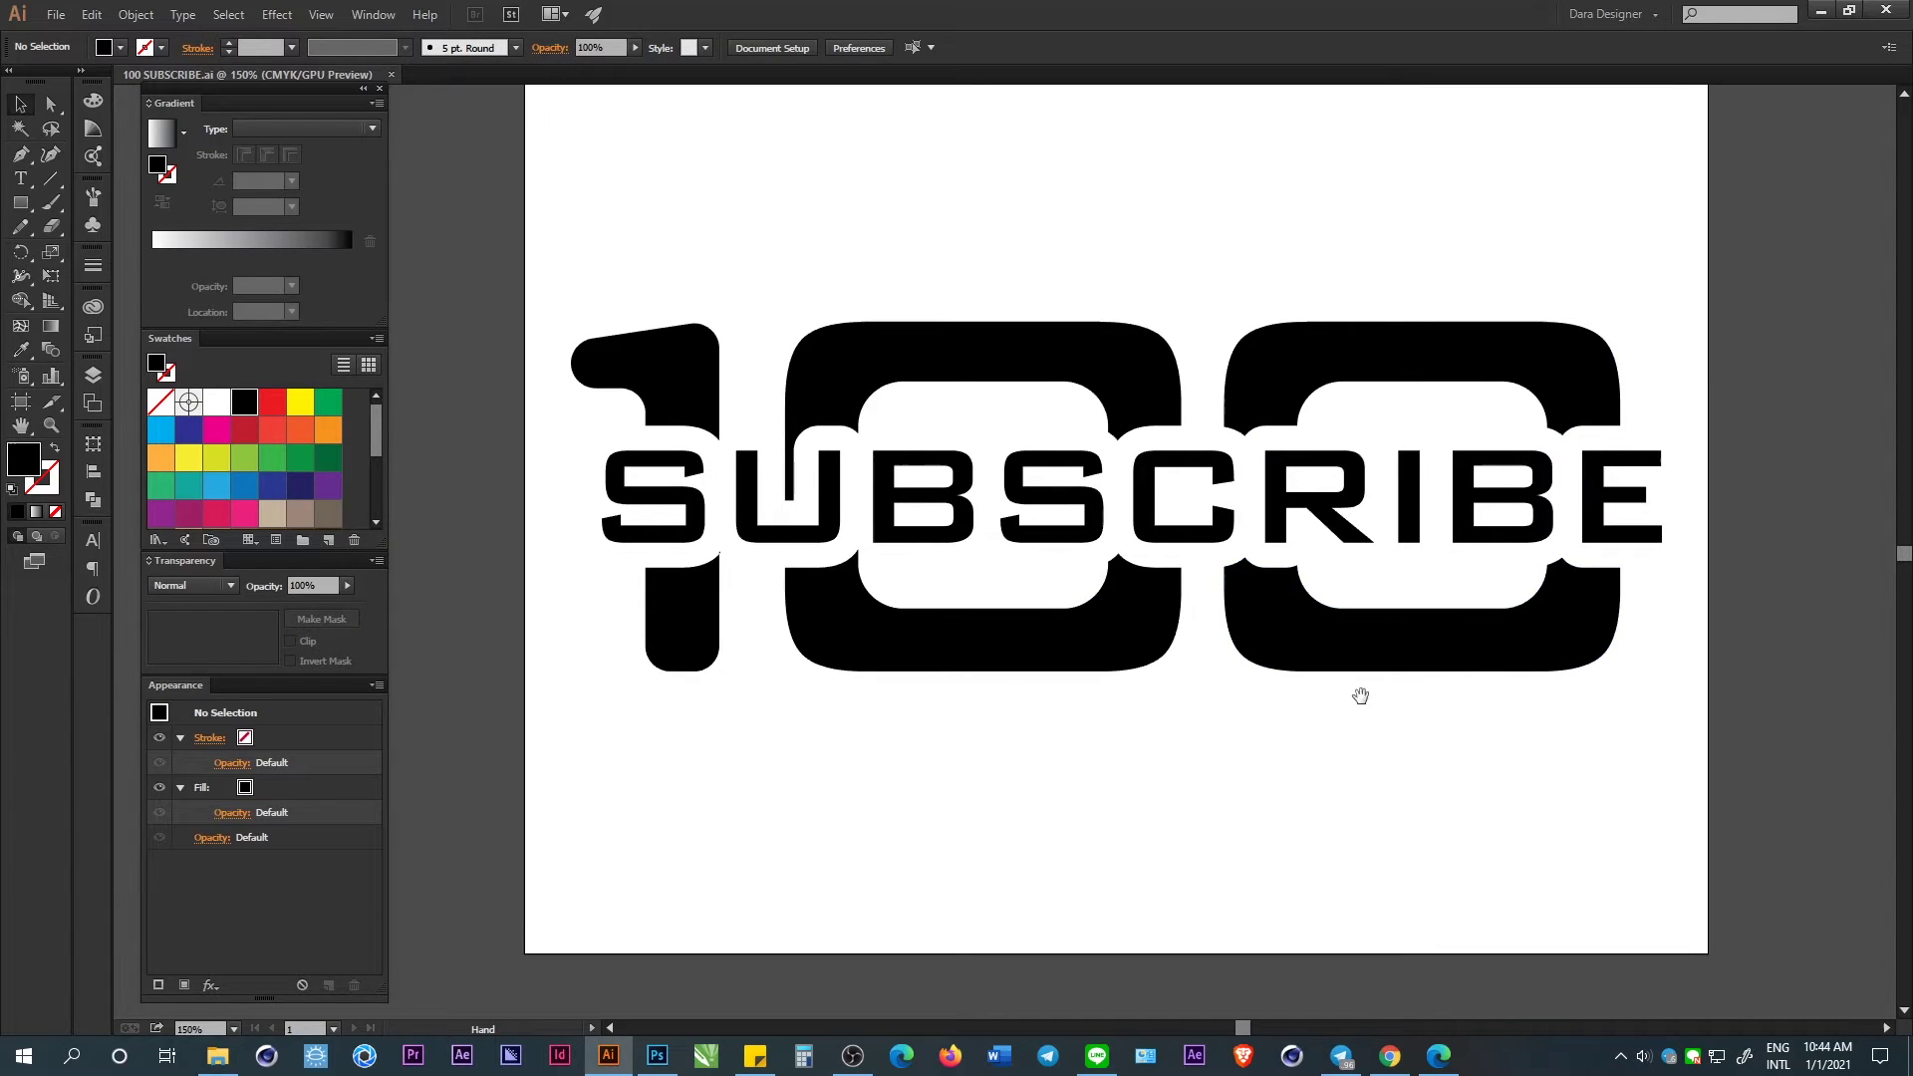
scroll(1269, 722, down, 1)
key(a)
alt+scroll(797, 478, up, 3)
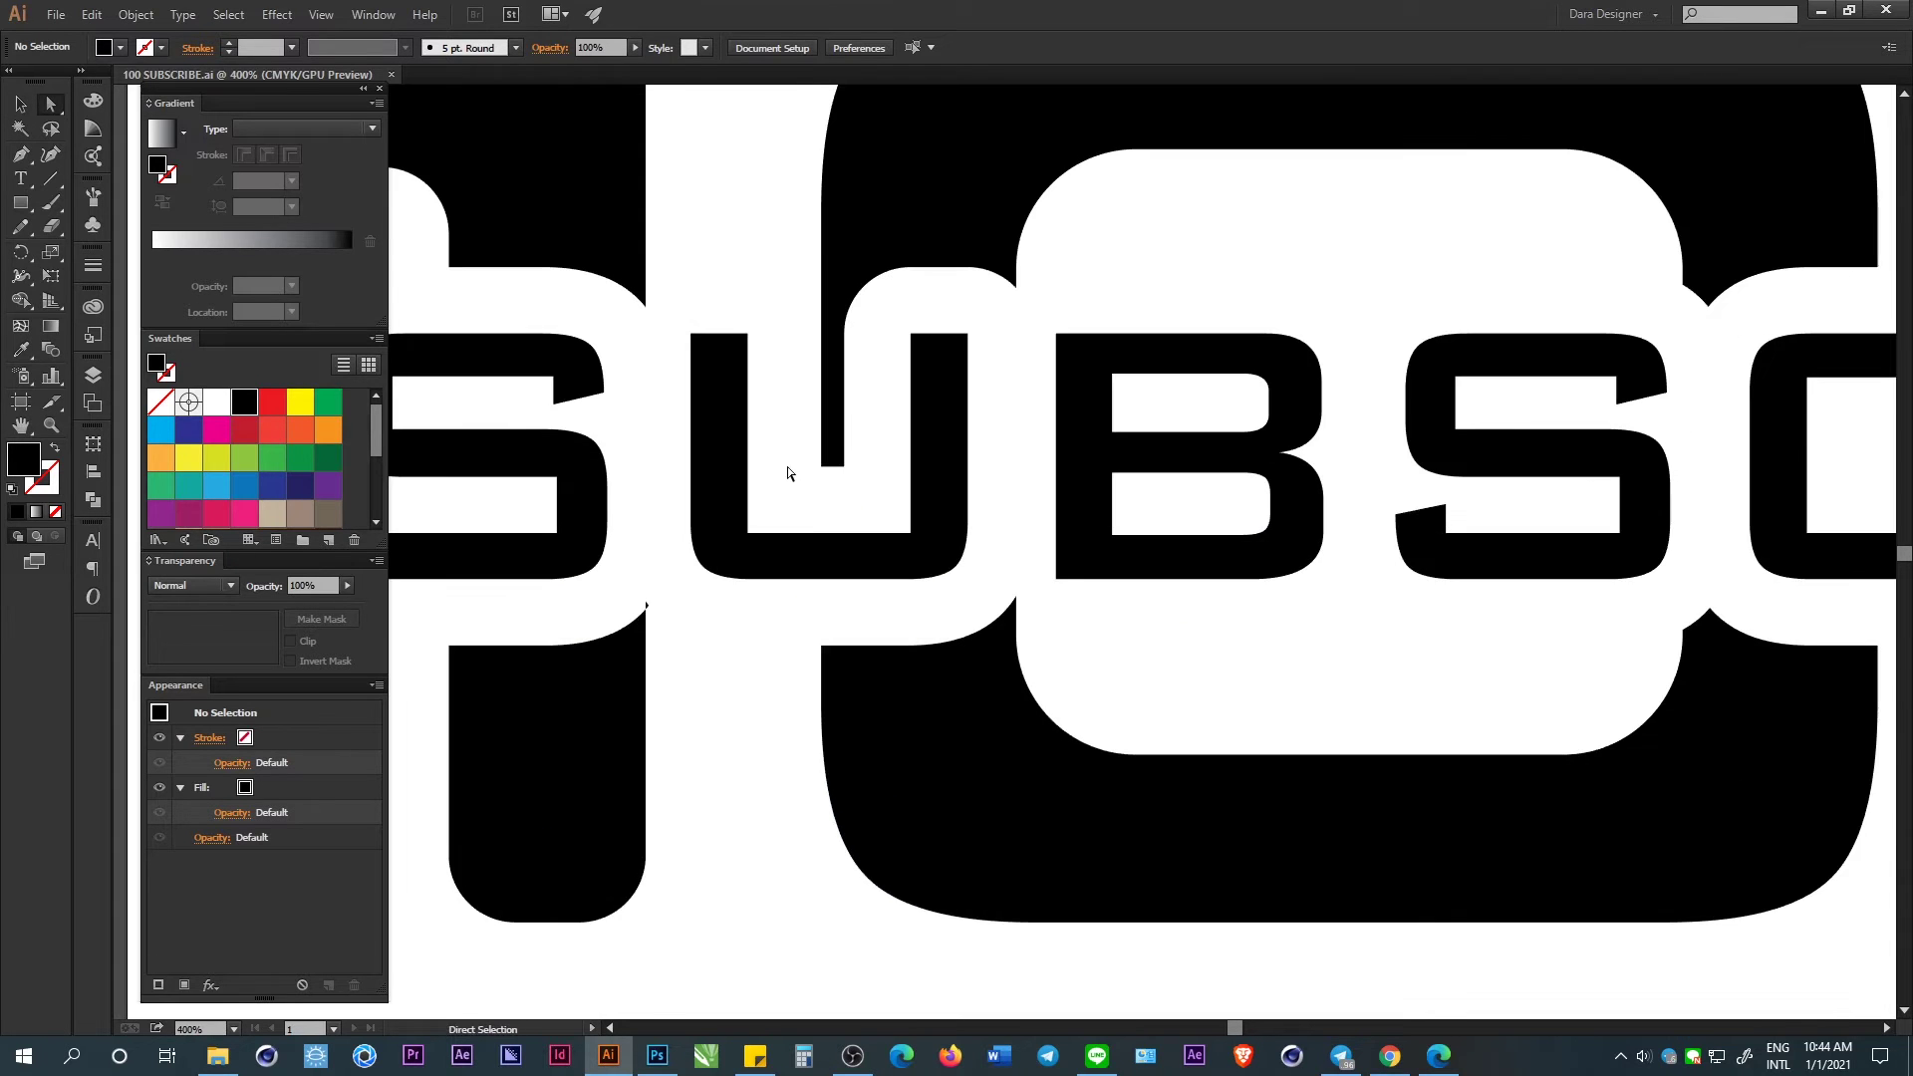
drag(873, 615, 803, 513)
shift+drag(862, 586, 878, 457)
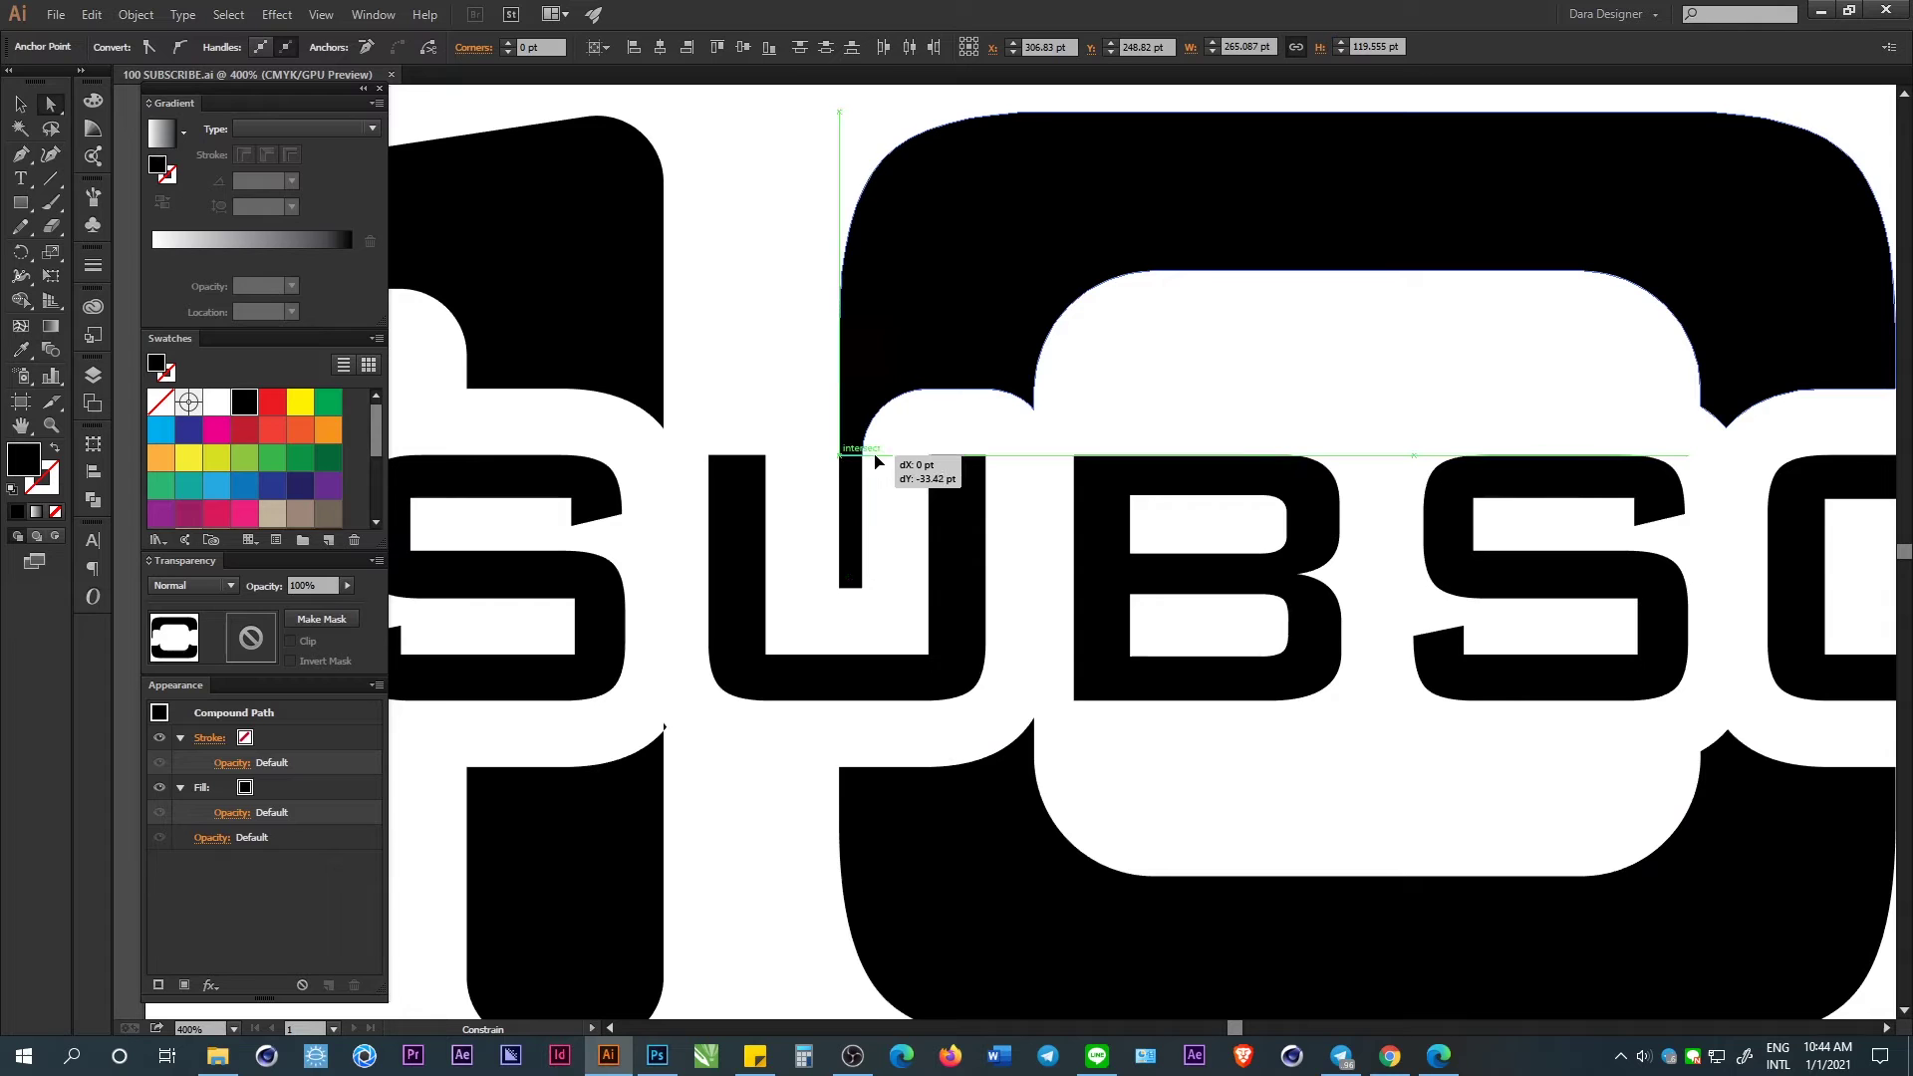
click(866, 501)
Check the first 0's outline, then bring up Cinema 4D's open windows.
alt+scroll(865, 501, down, 3)
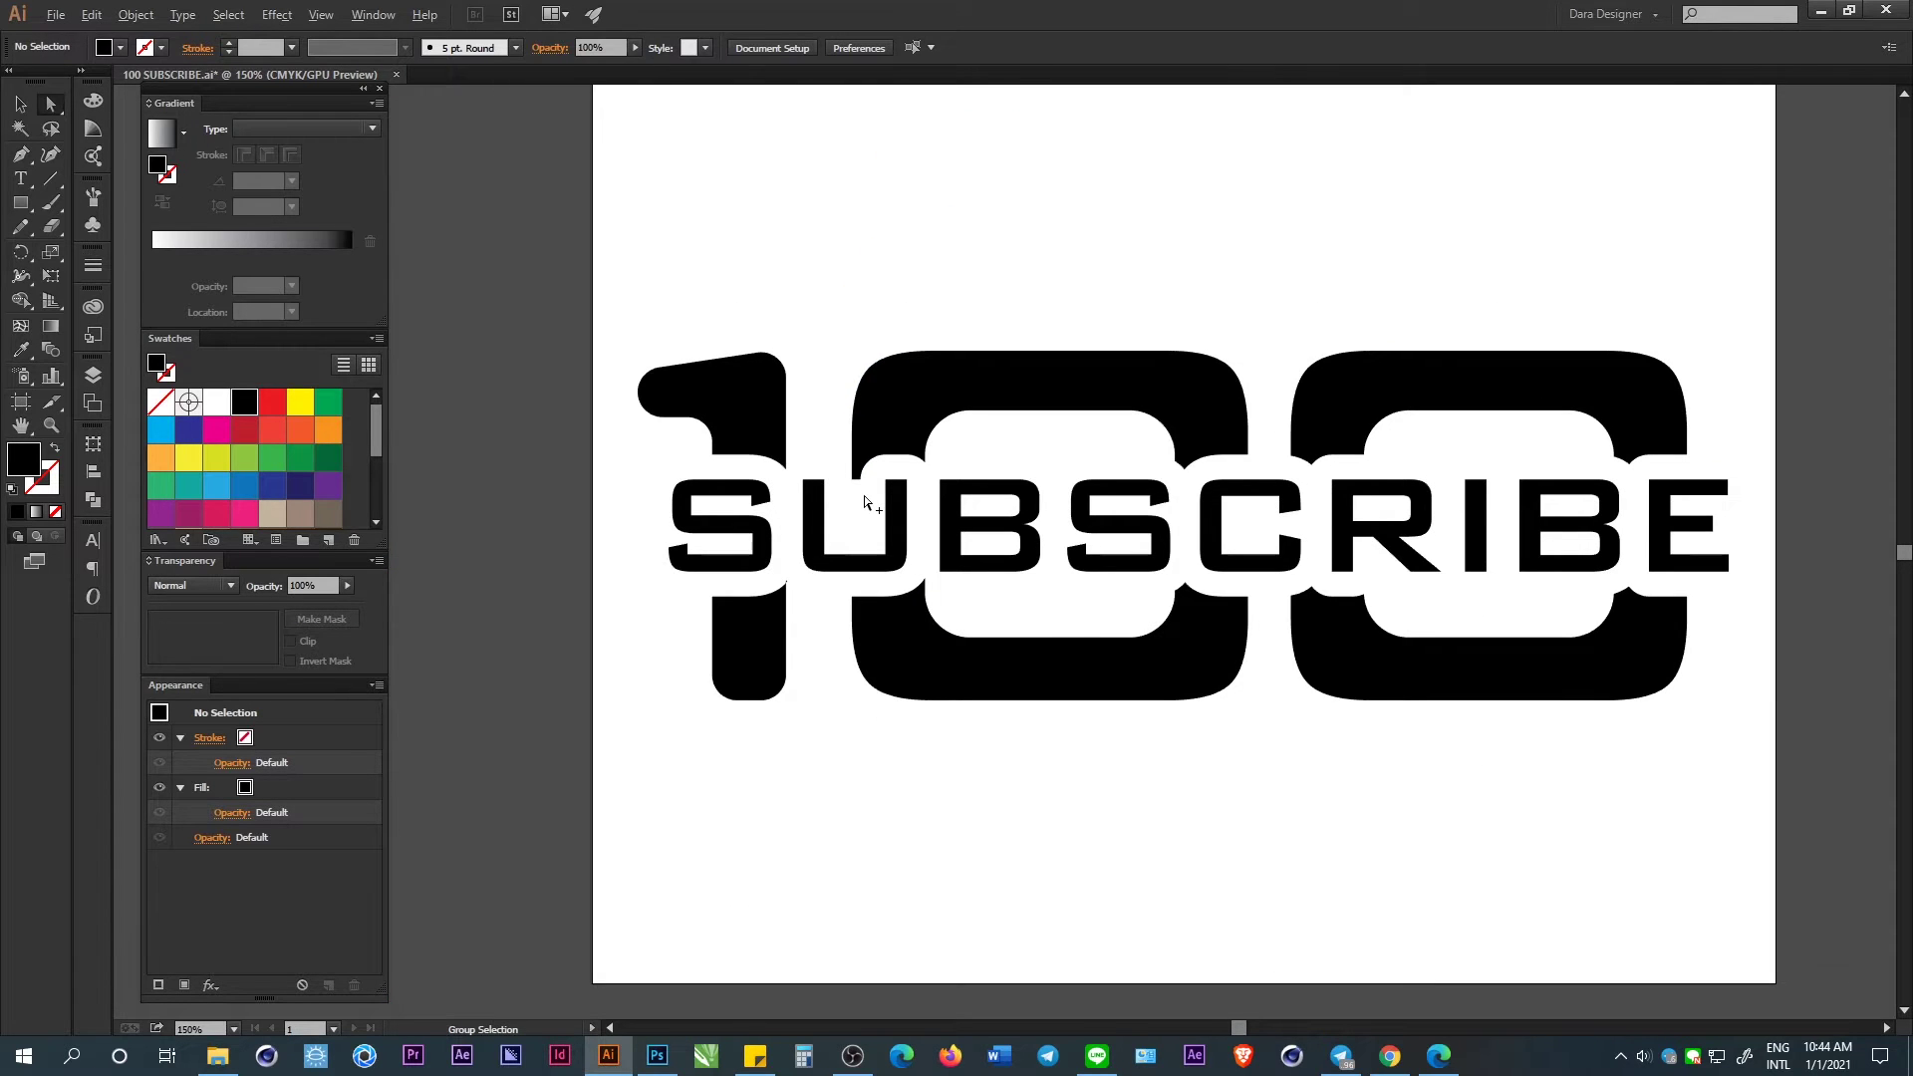
click(904, 415)
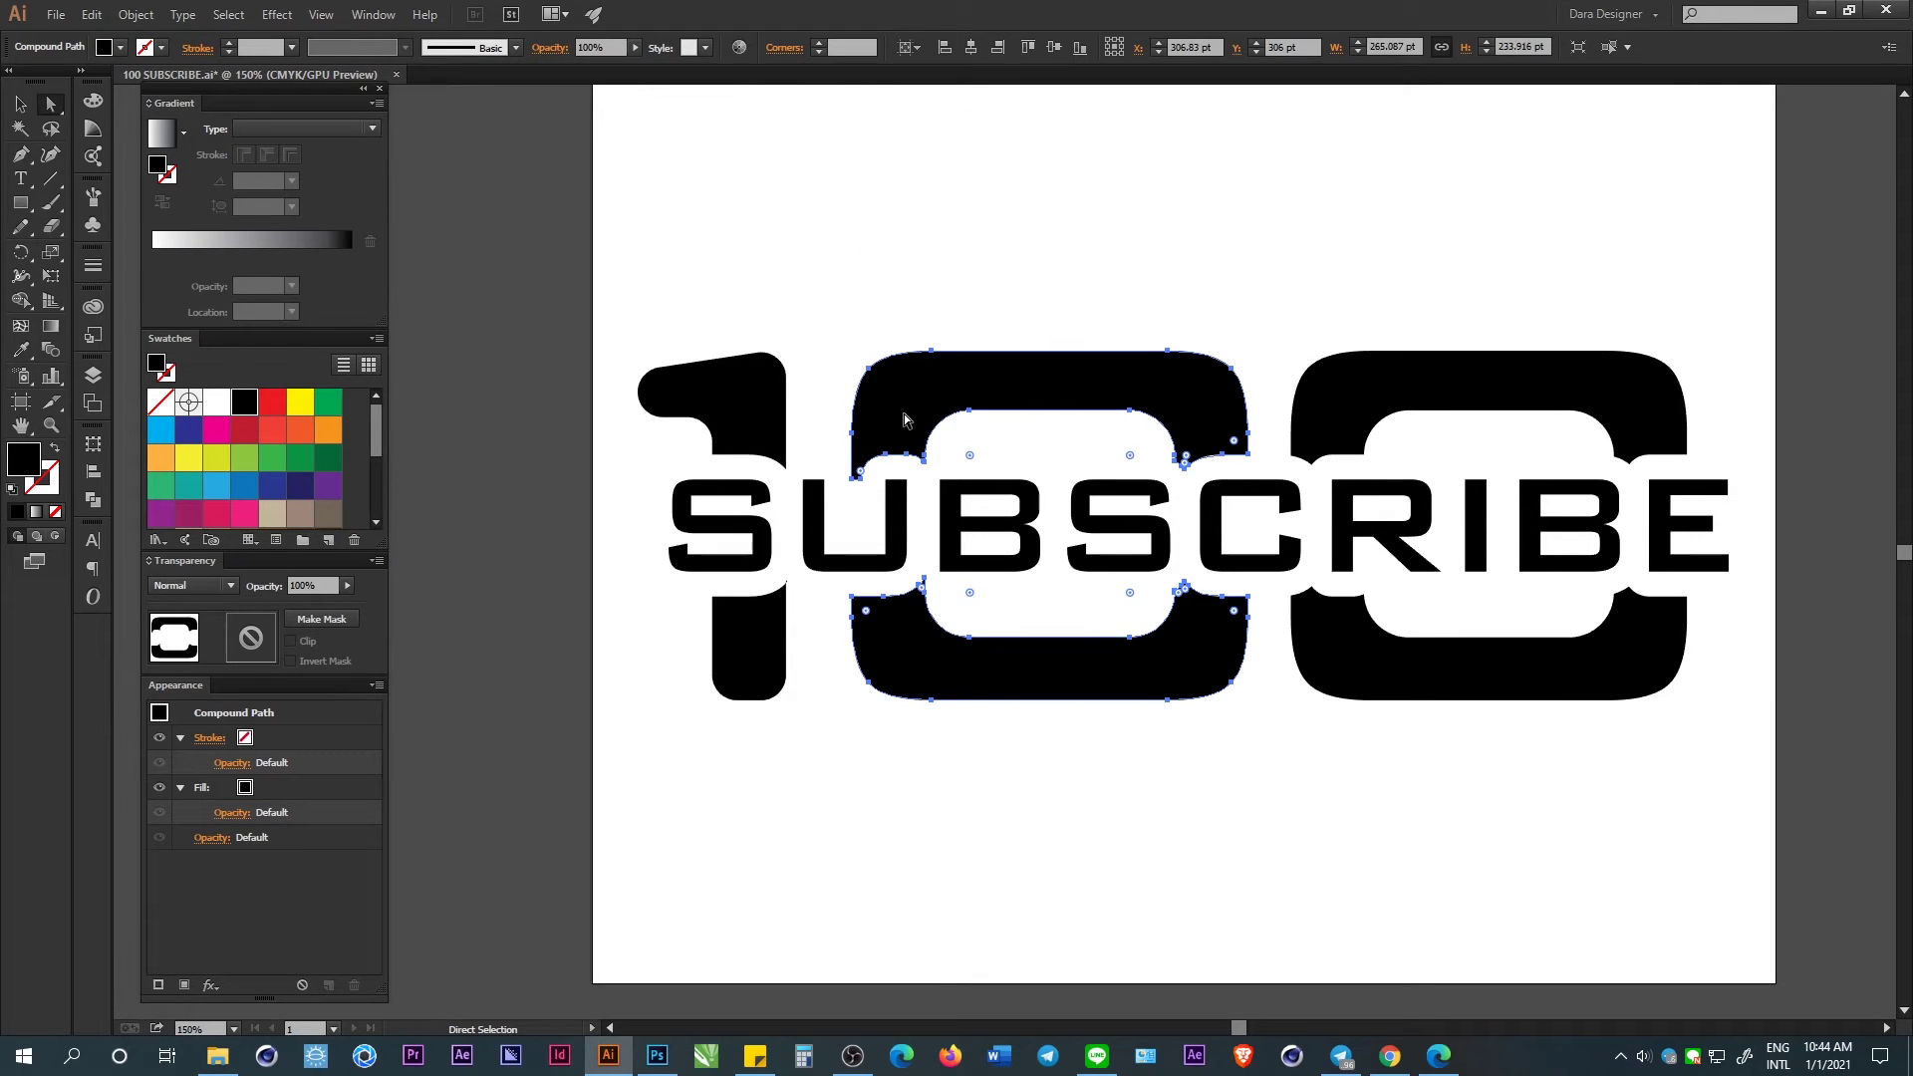
click(1122, 785)
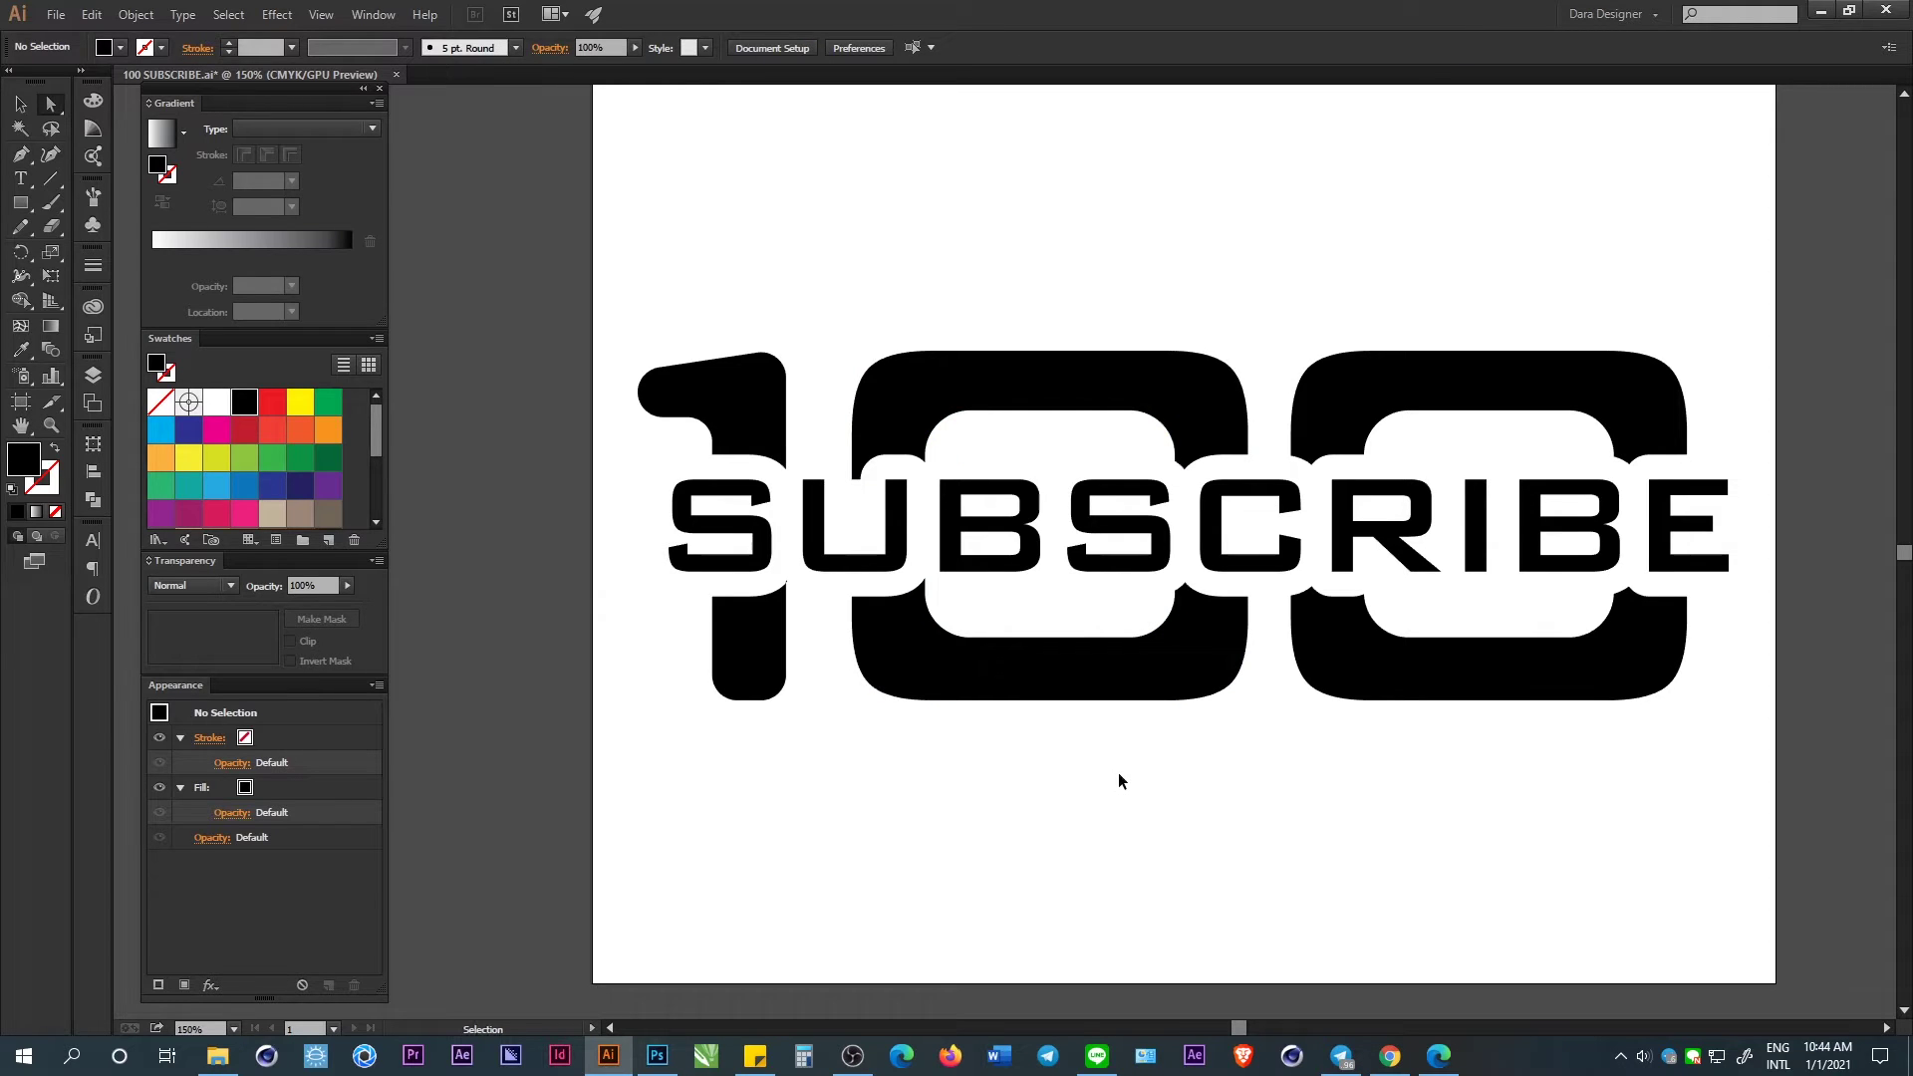
click(317, 1060)
click(1146, 805)
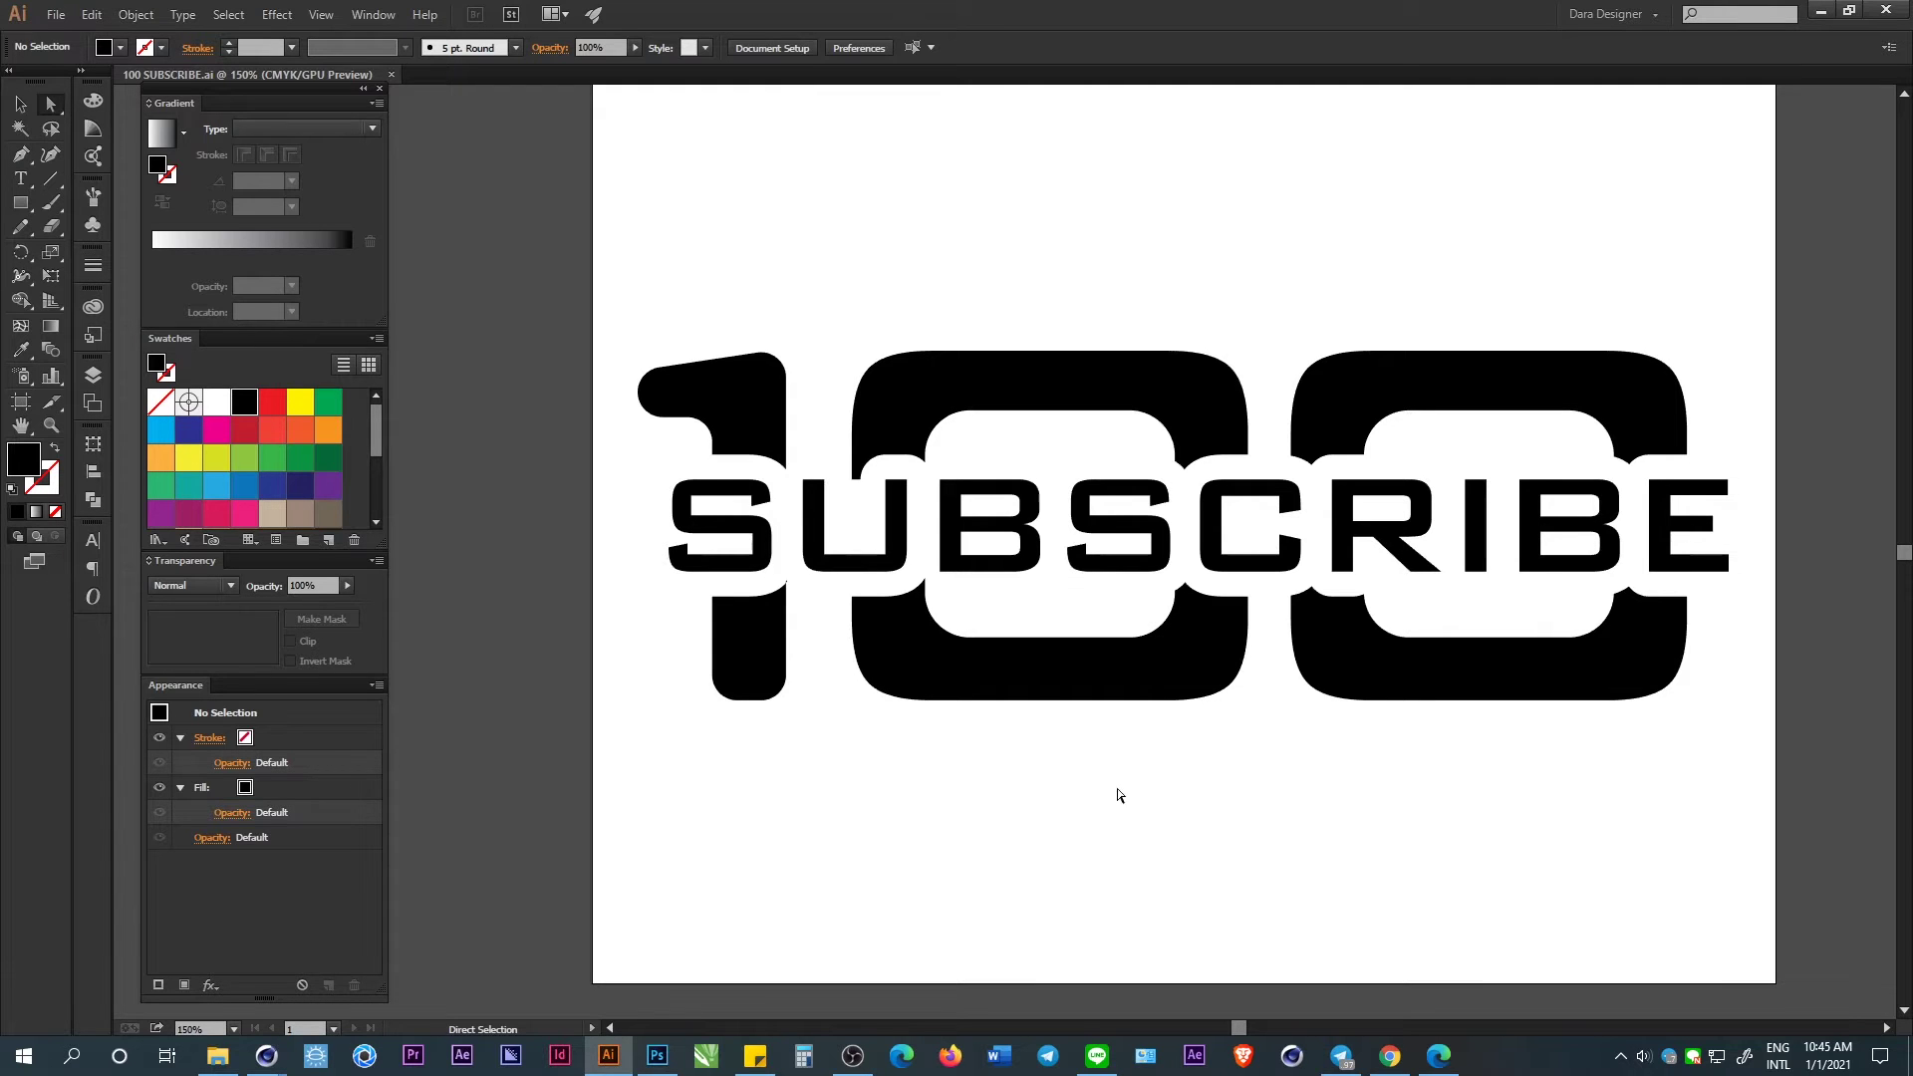
click(266, 1056)
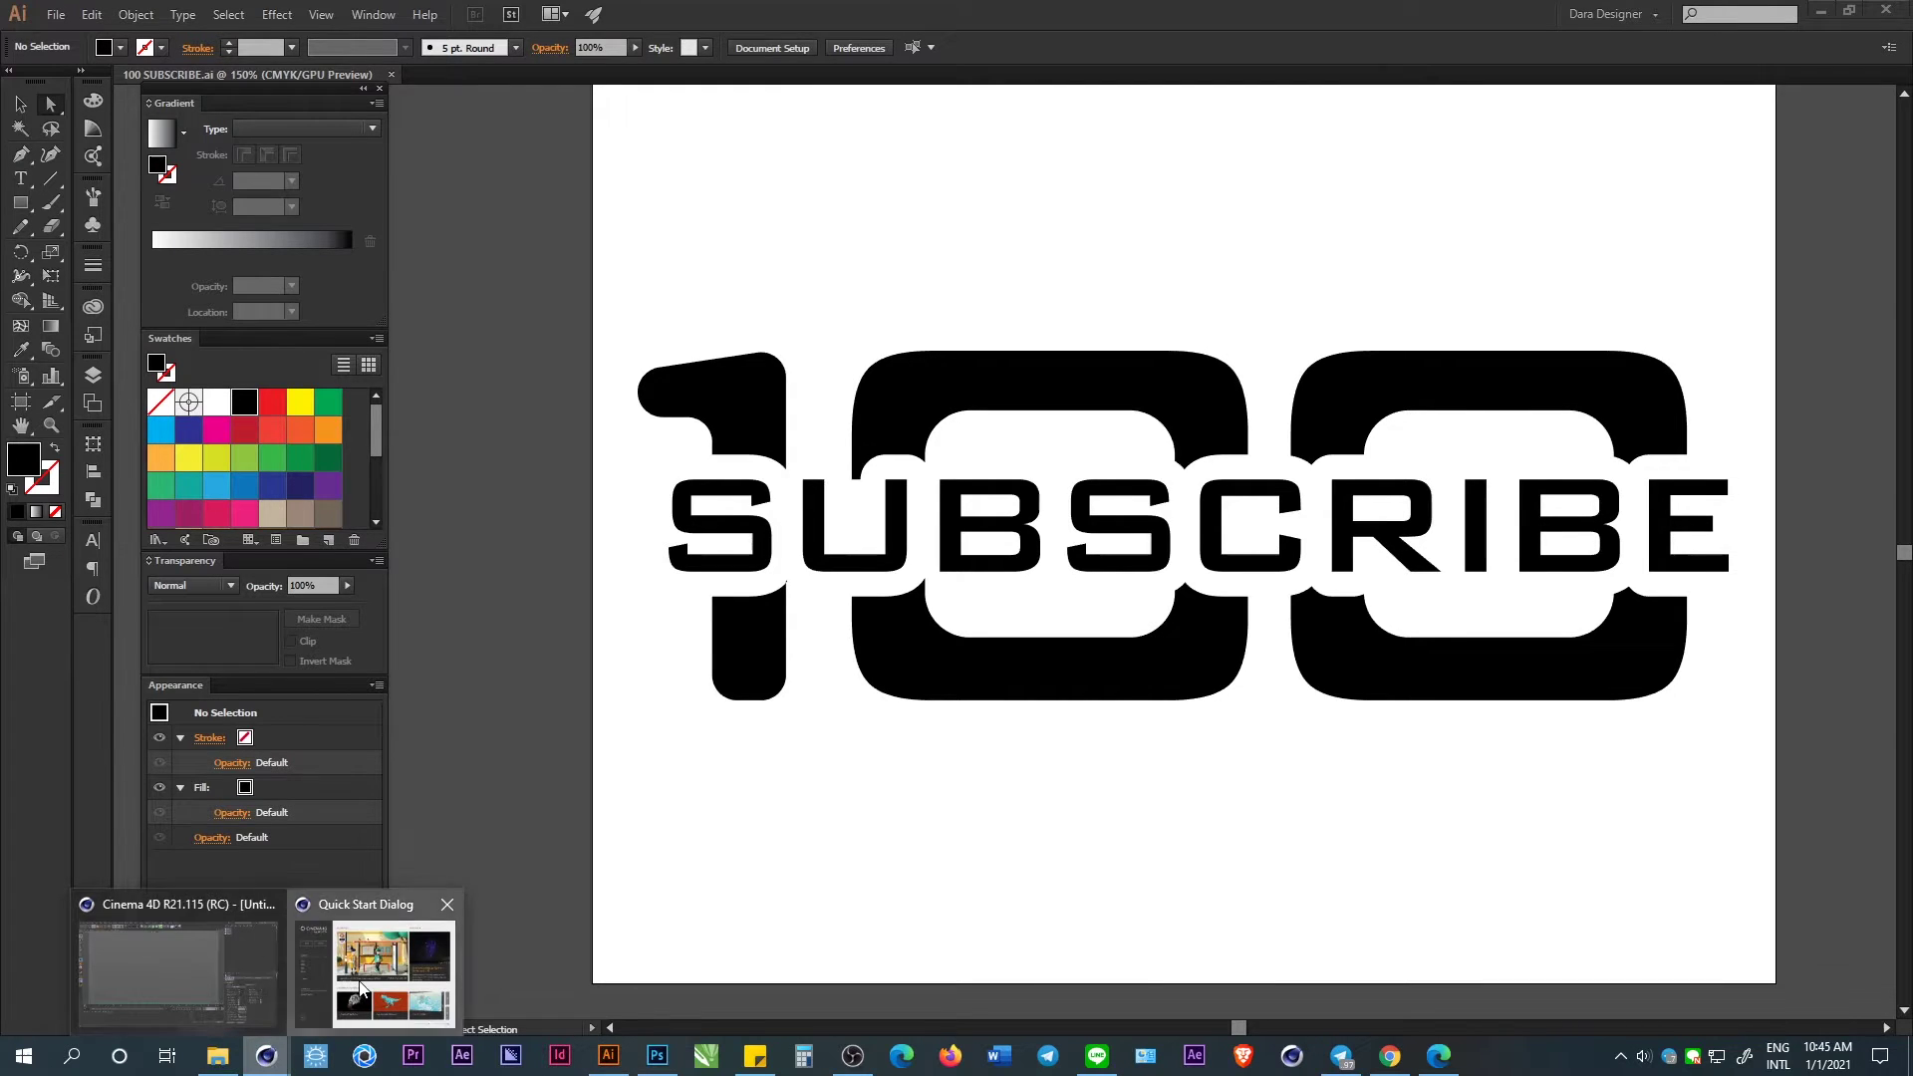
In Cinema 4D, close Quick Start and merge 100 SUBSCRIBE.ai from Downloads.
click(361, 988)
click(1455, 165)
click(1428, 66)
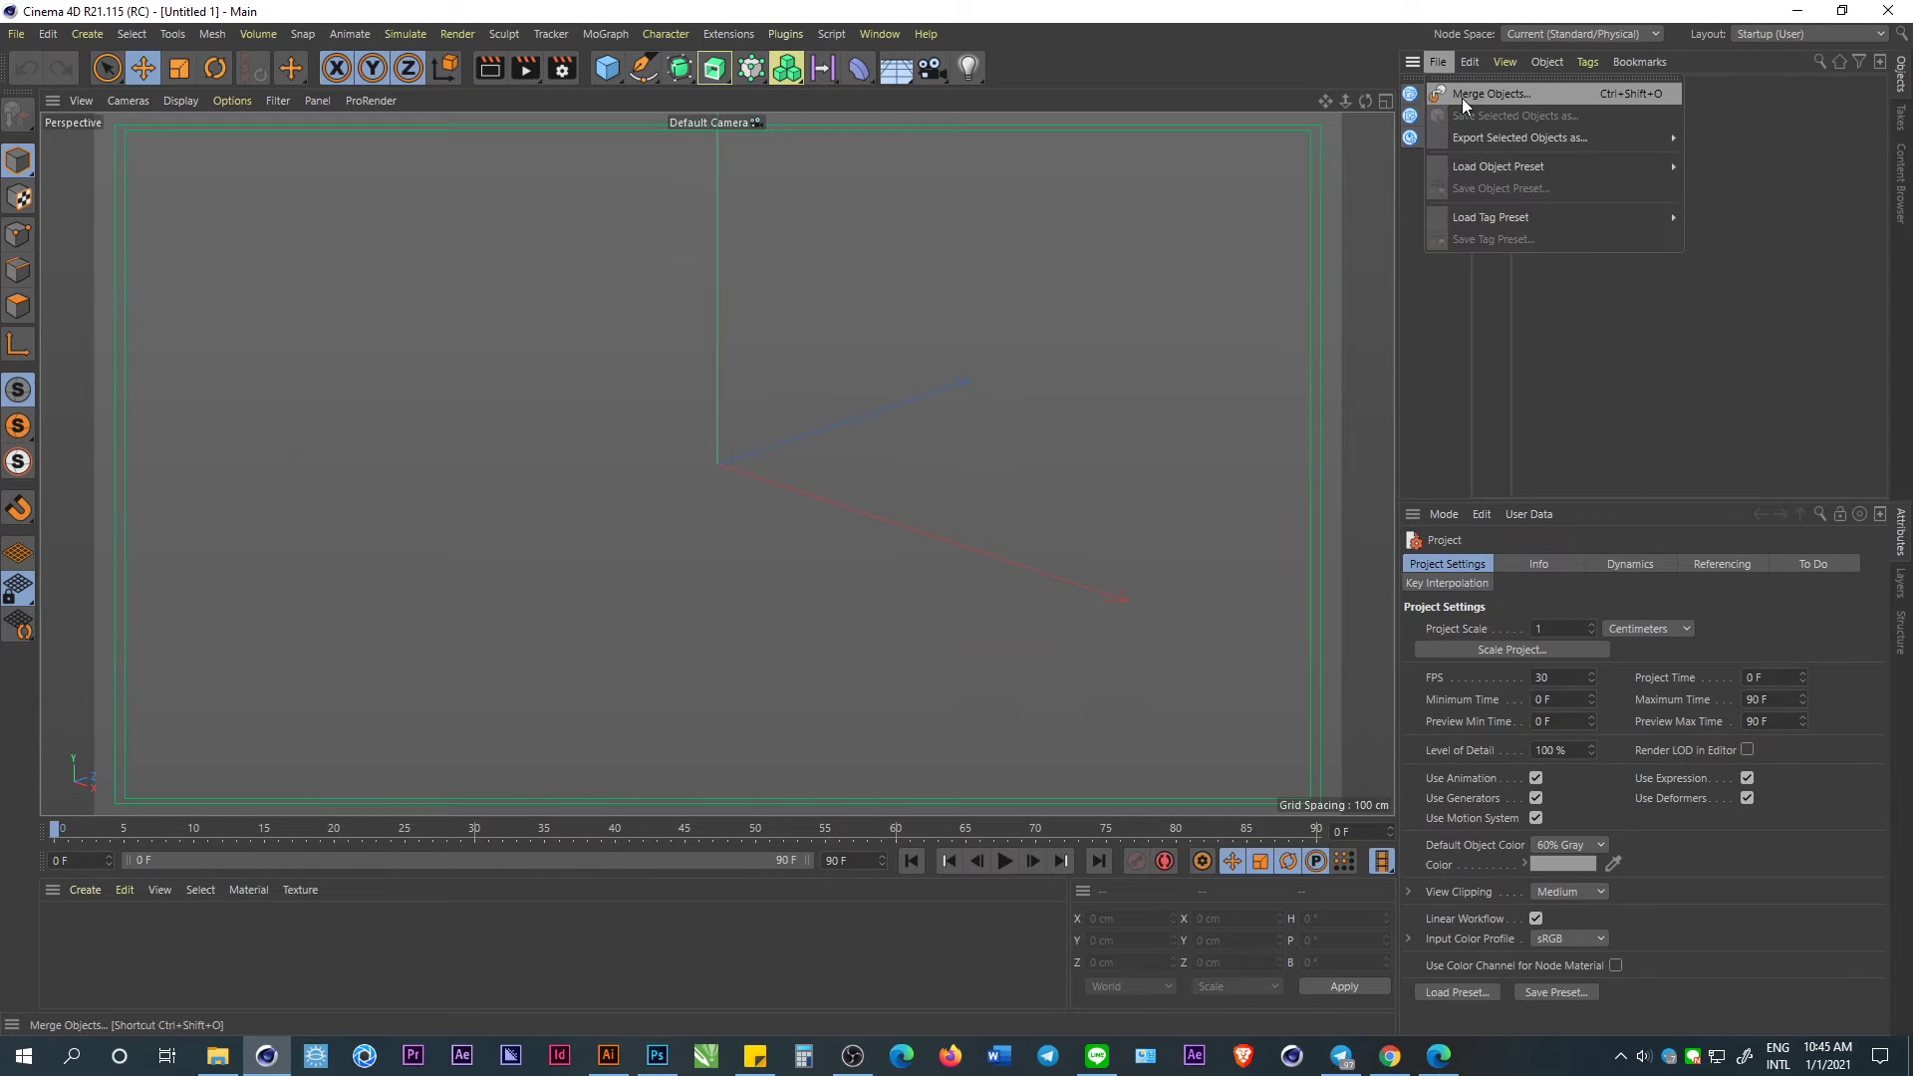
click(1462, 98)
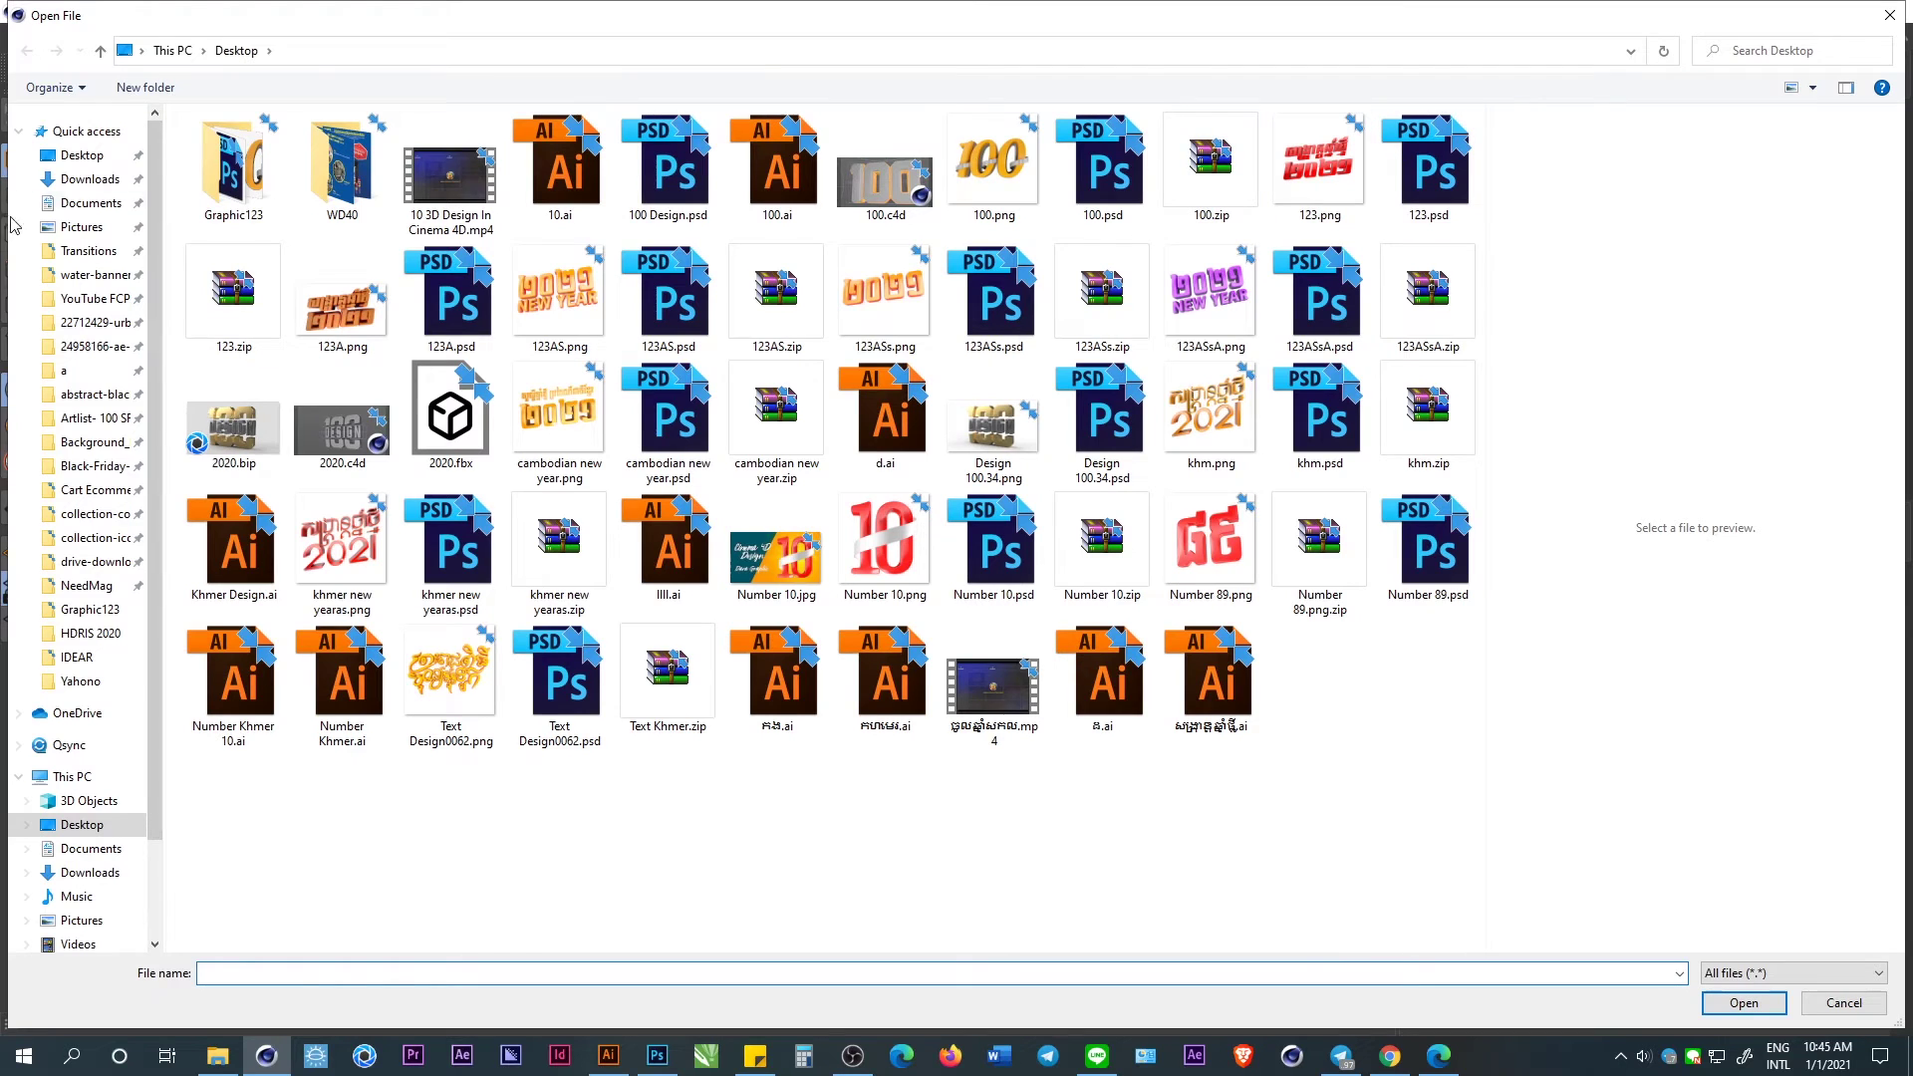
click(83, 180)
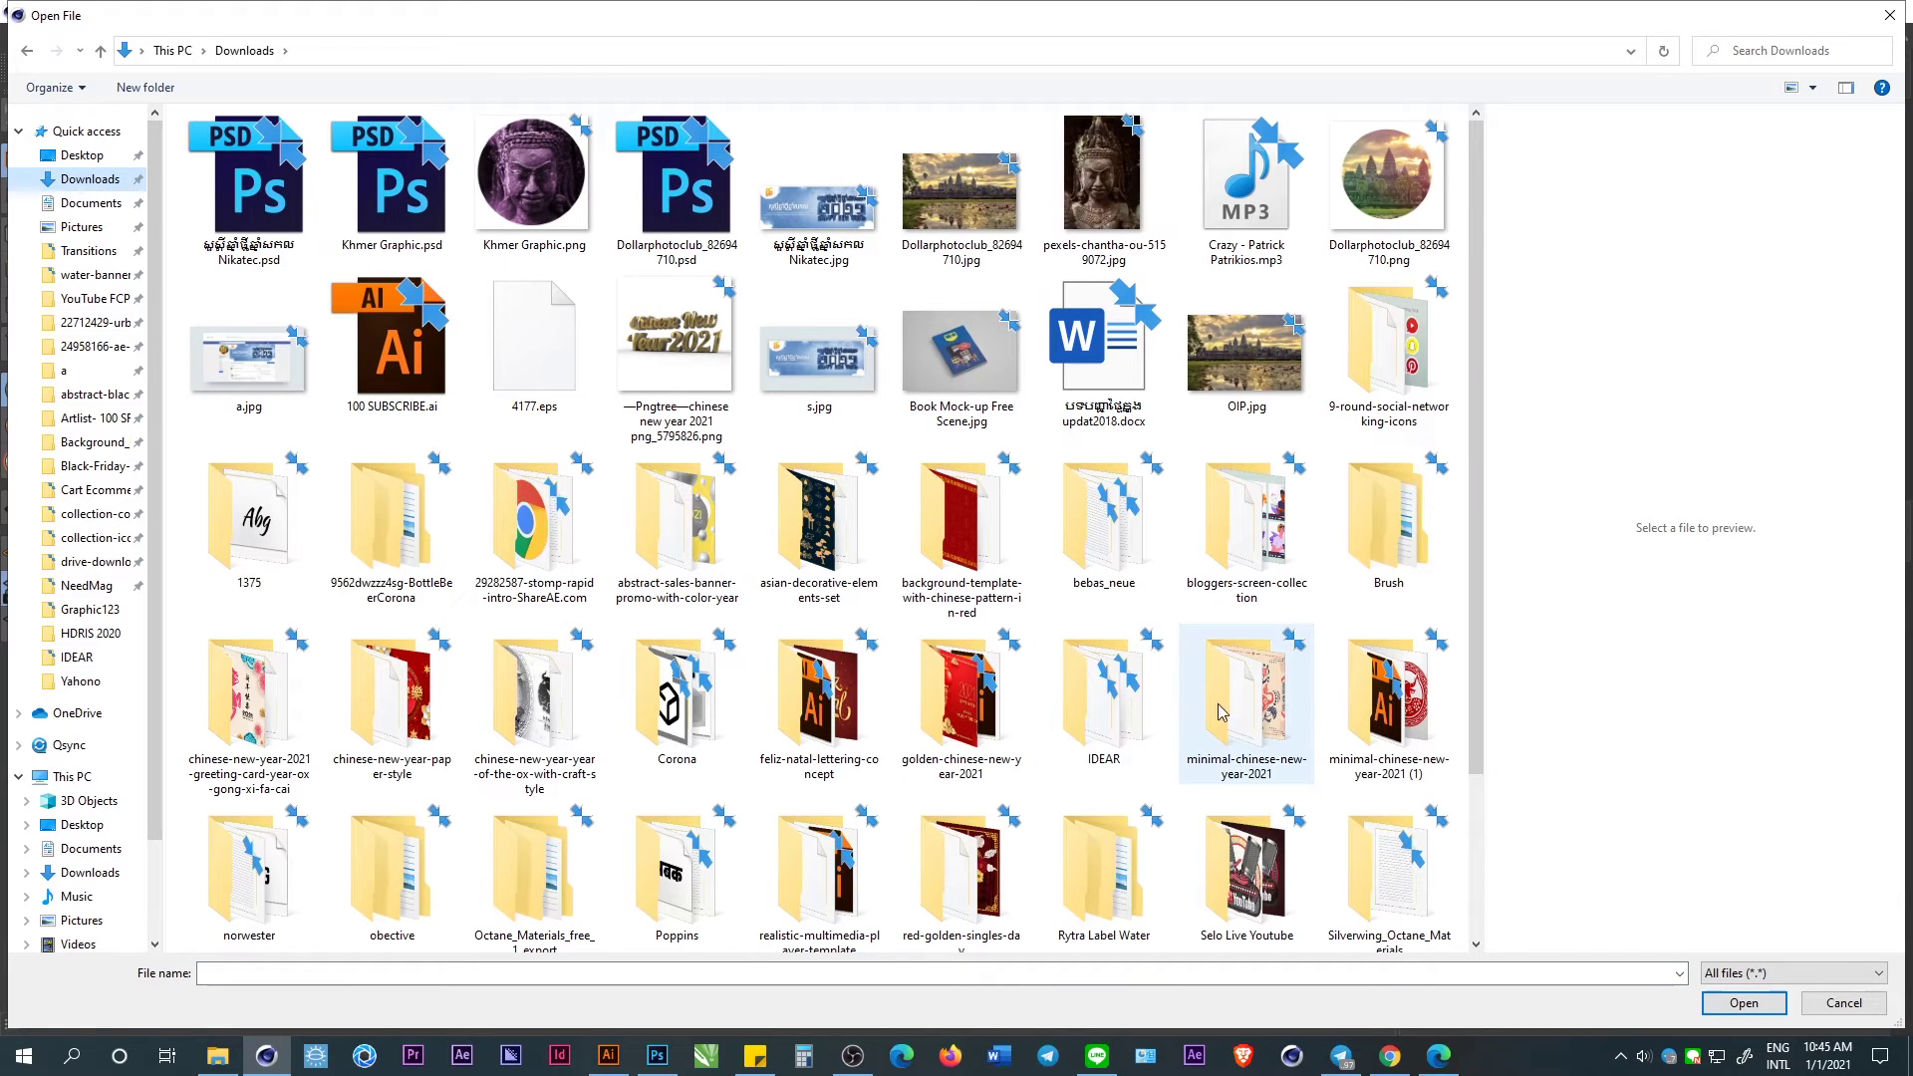
click(415, 360)
double_click(416, 361)
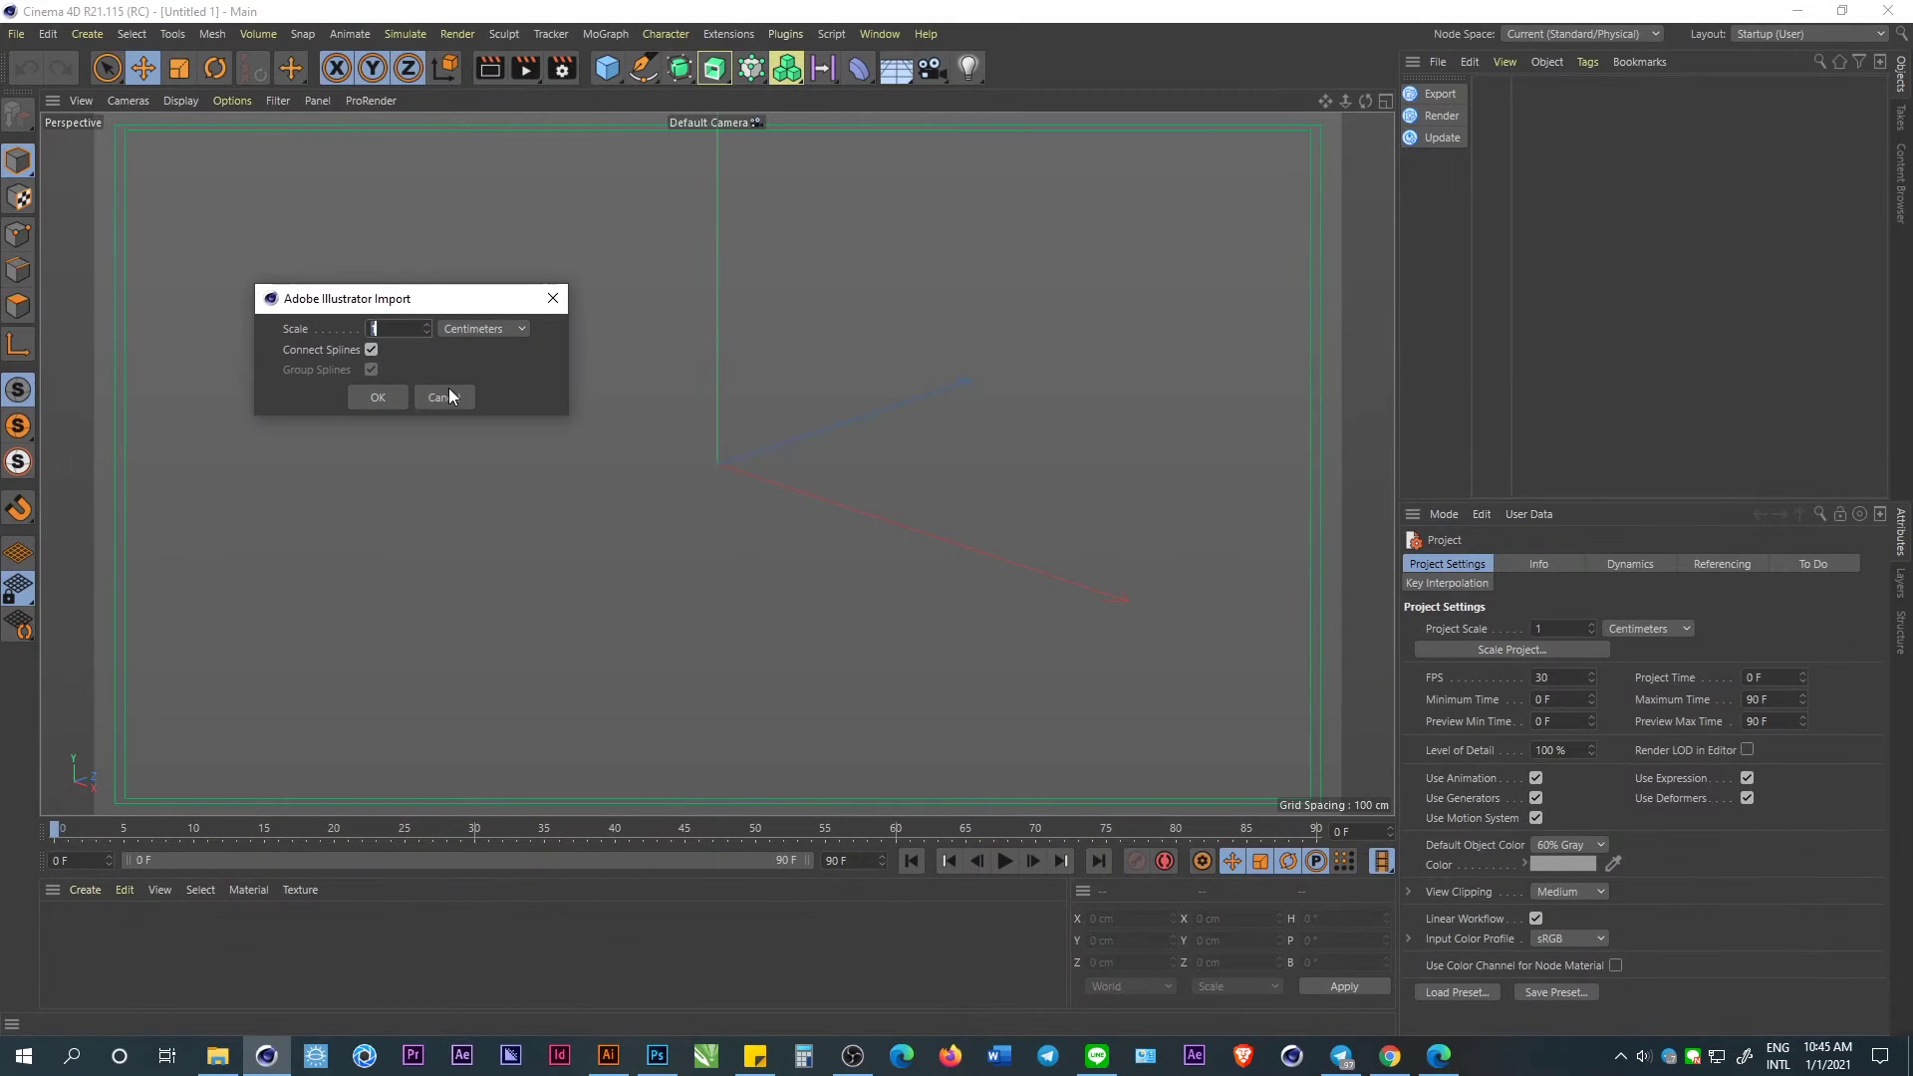
Import the logo with default settings, centre it at X 0, Y 0, and scale it to about double.
click(378, 398)
double_click(1137, 914)
text(0)
double_click(1163, 941)
text(0)
click(1333, 985)
key(t)
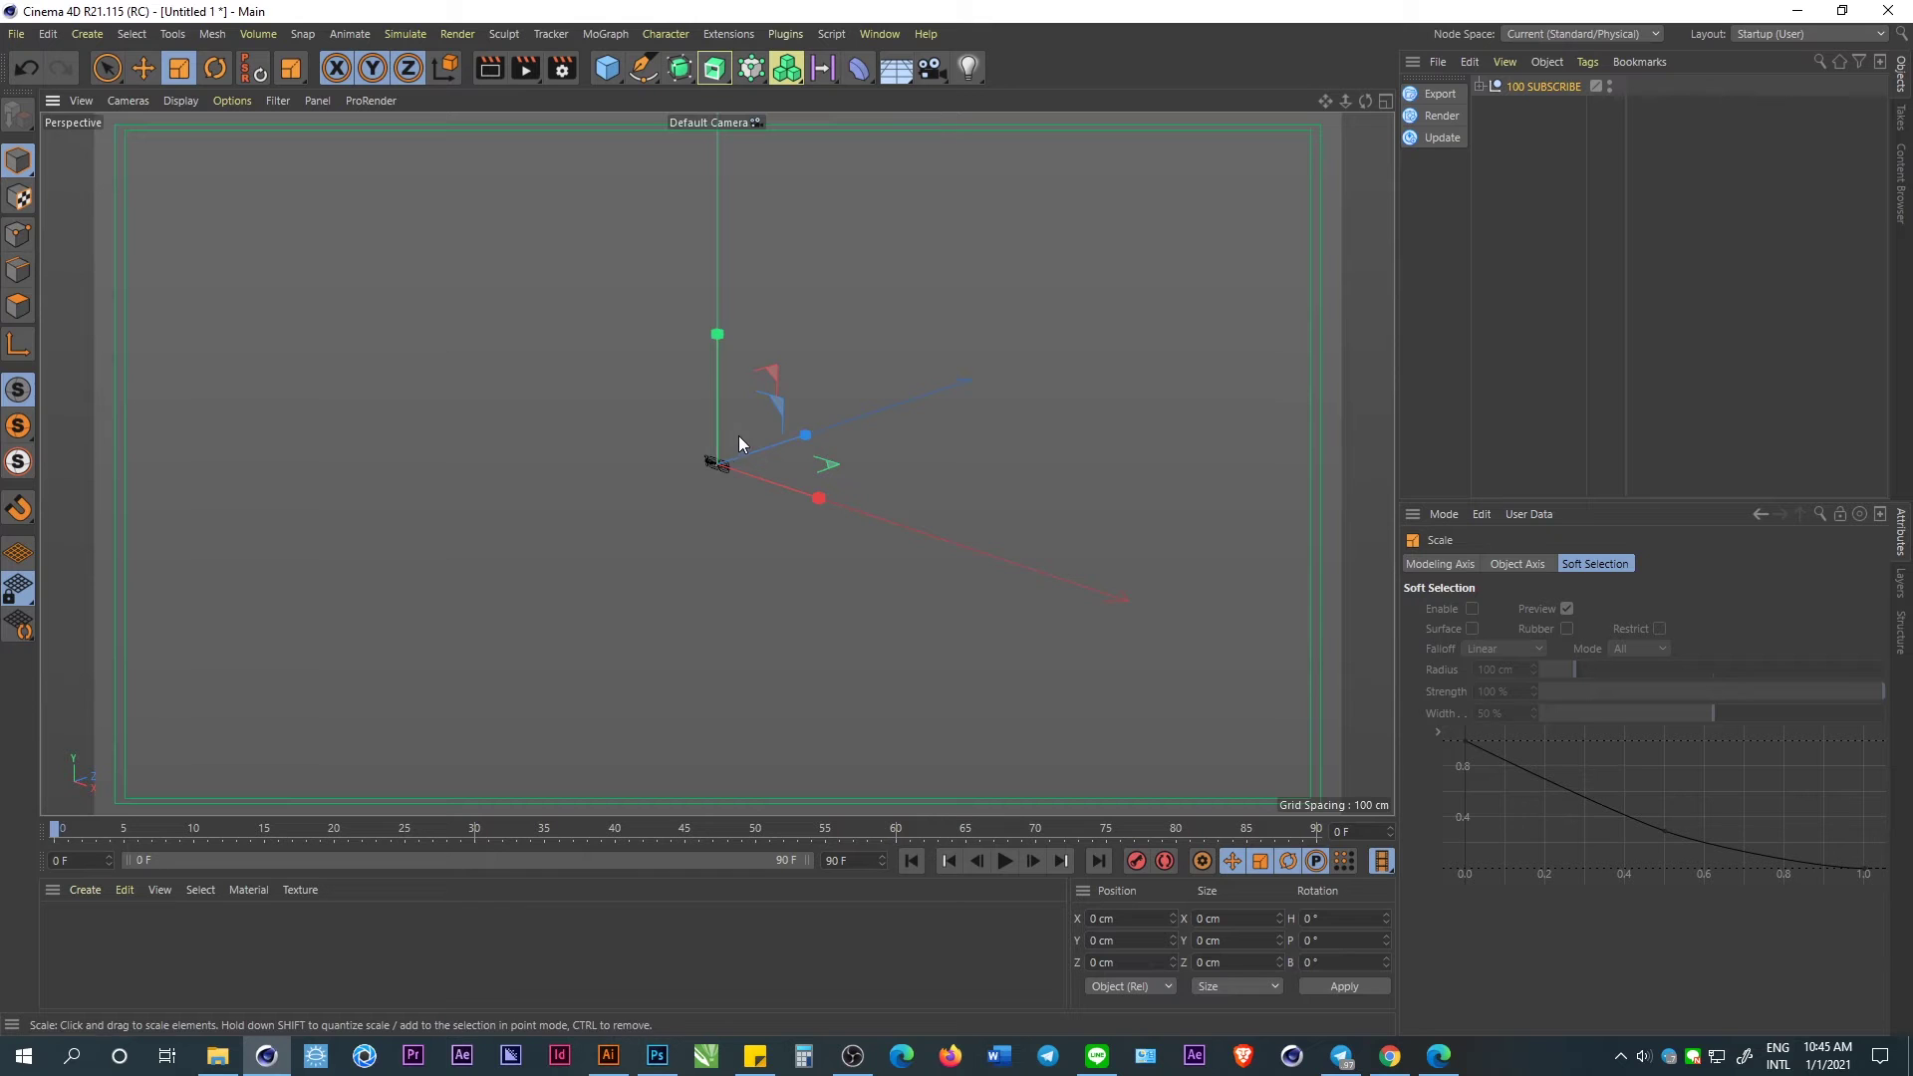
drag(740, 438, 793, 427)
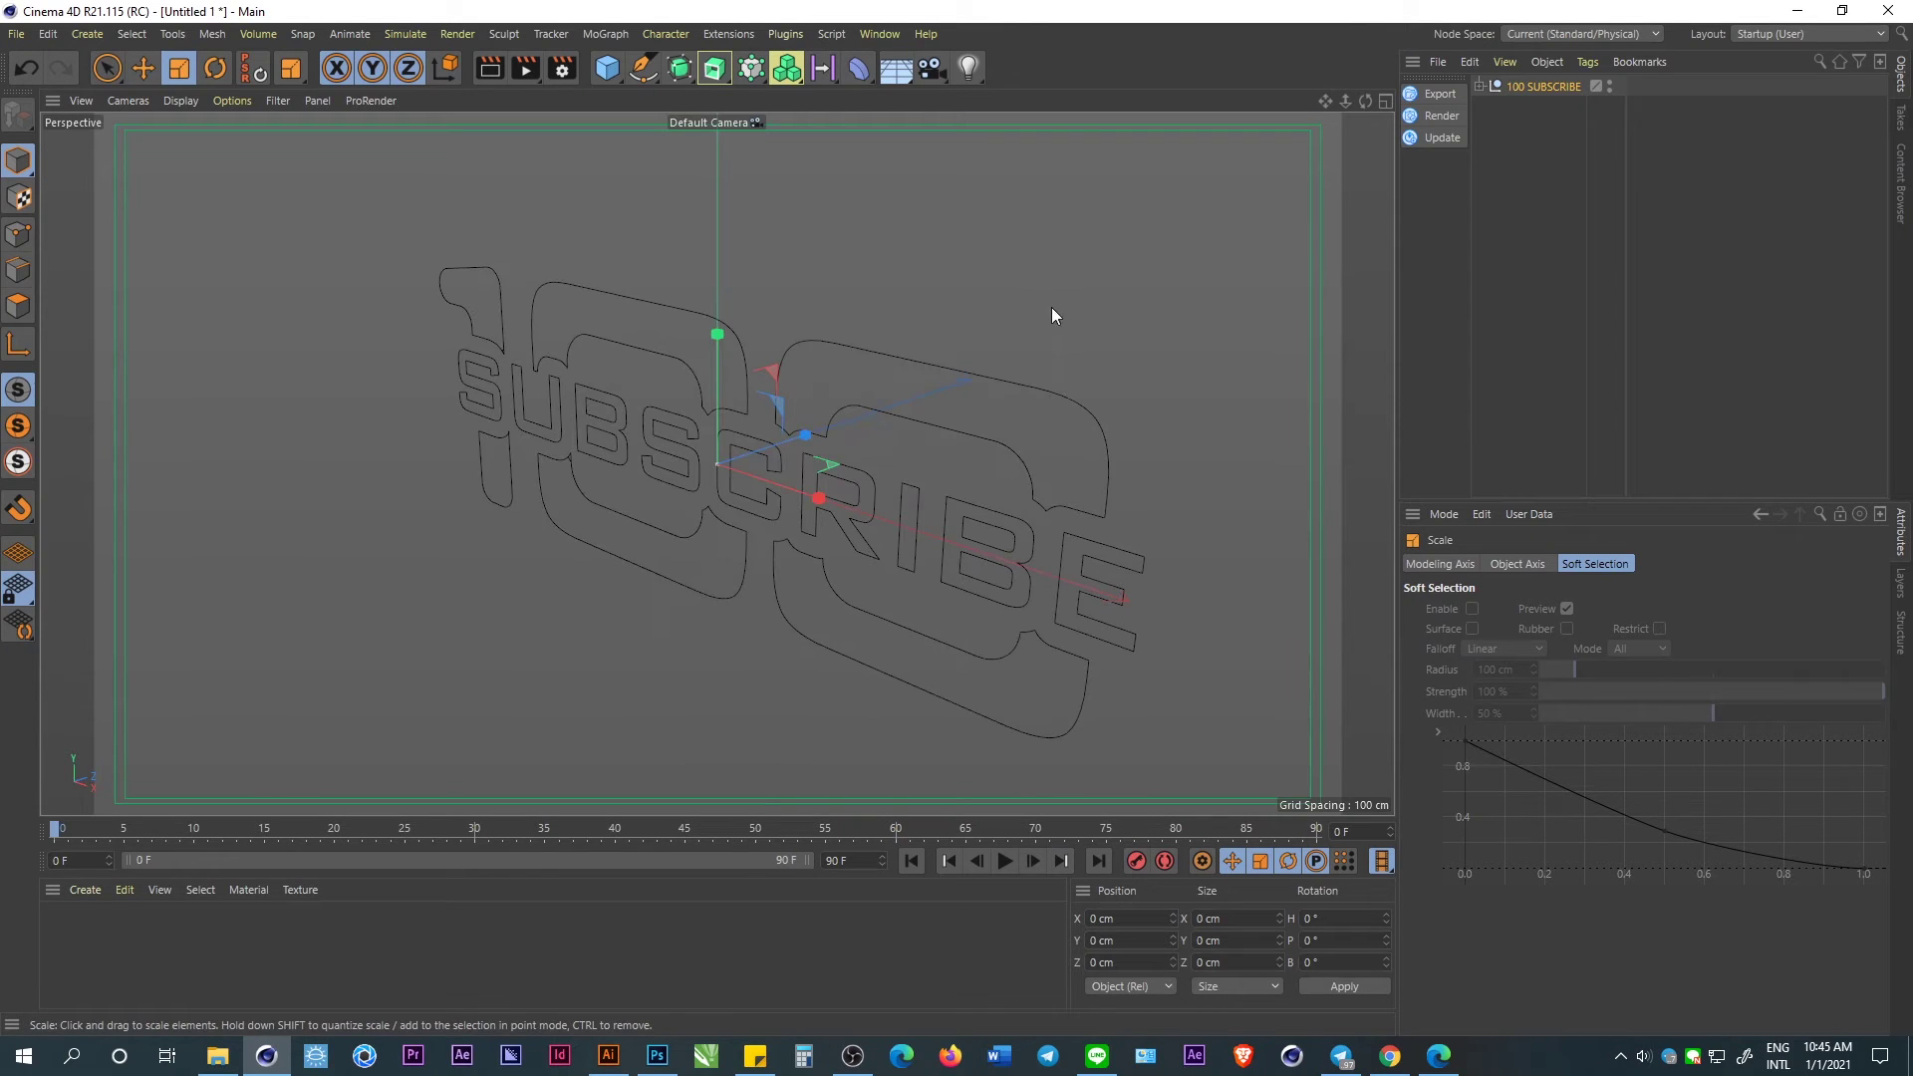
Merge the SUBSCRIBE letter paths into one spline with Connect Objects + Delete, and extrude it.
click(1480, 87)
click(1543, 425)
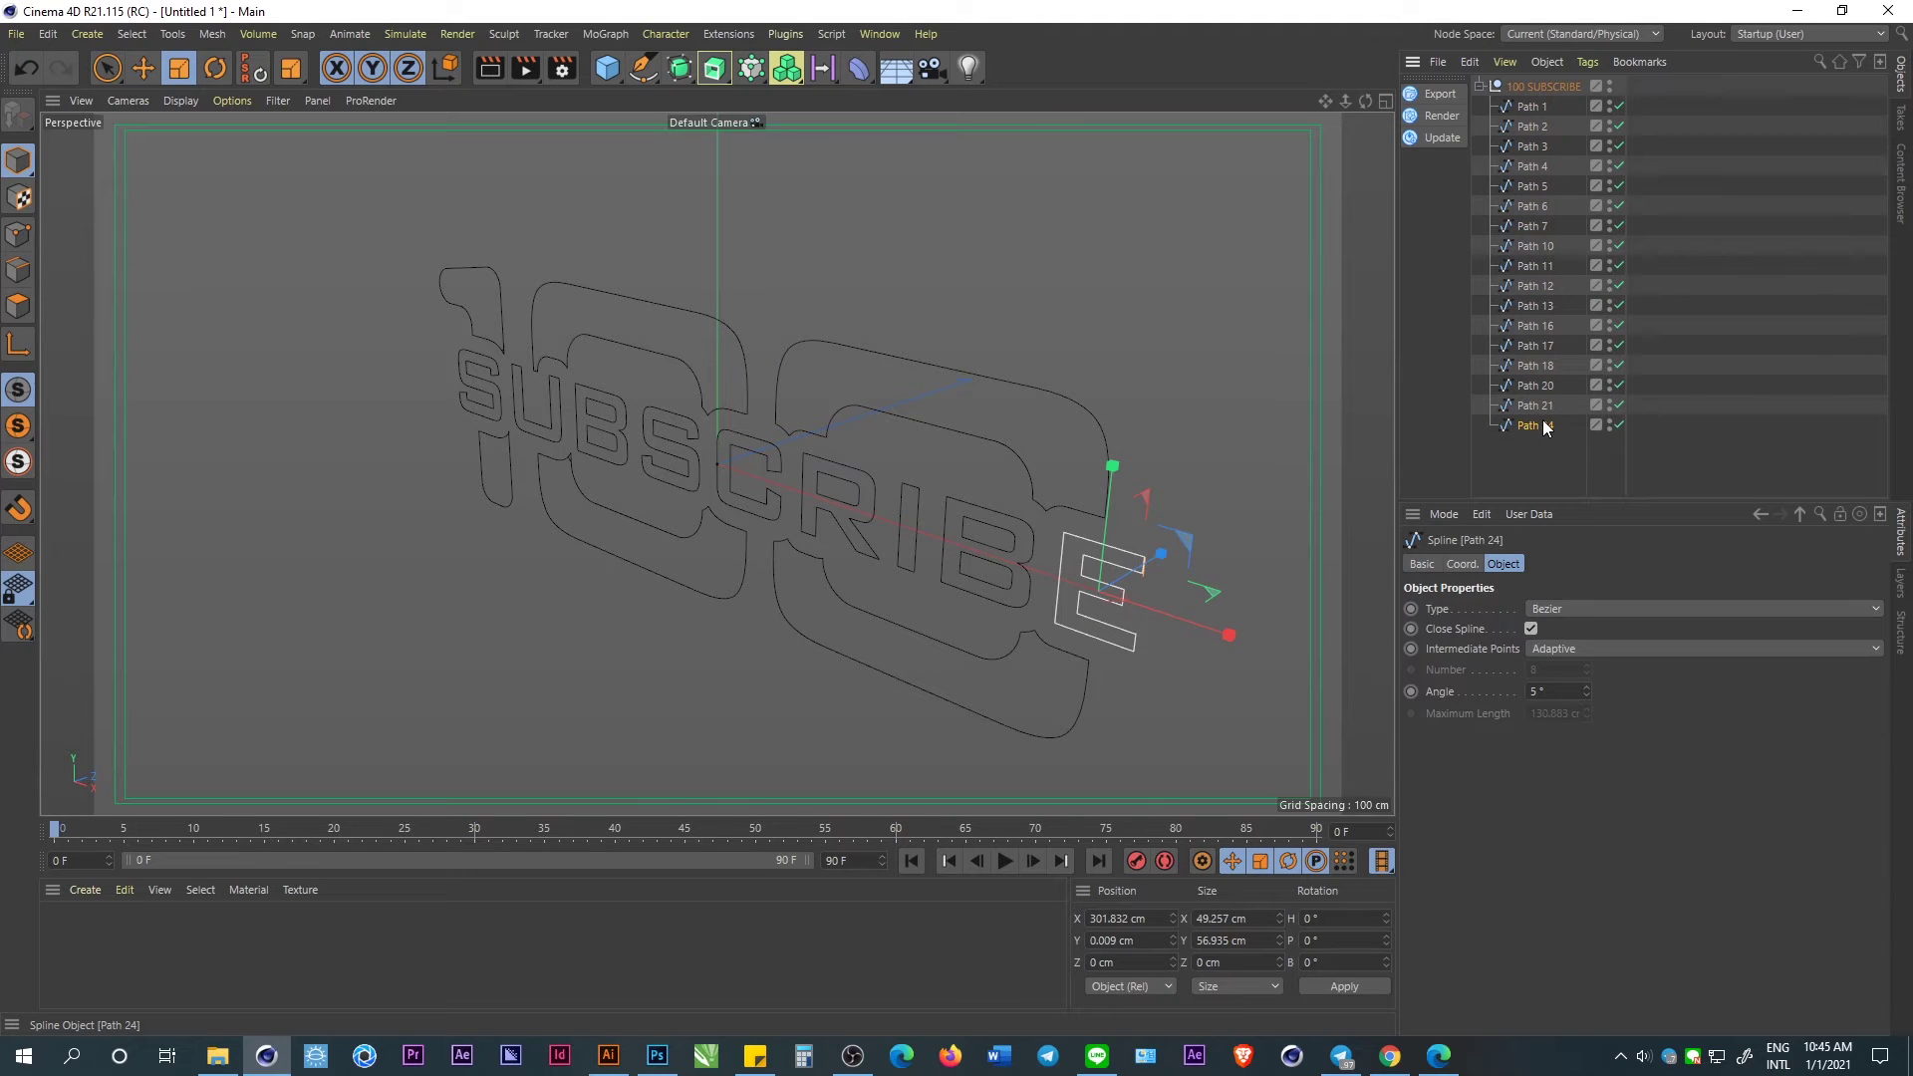
ctrl+click(1535, 398)
ctrl+click(1535, 364)
ctrl+click(1530, 326)
ctrl+click(1529, 308)
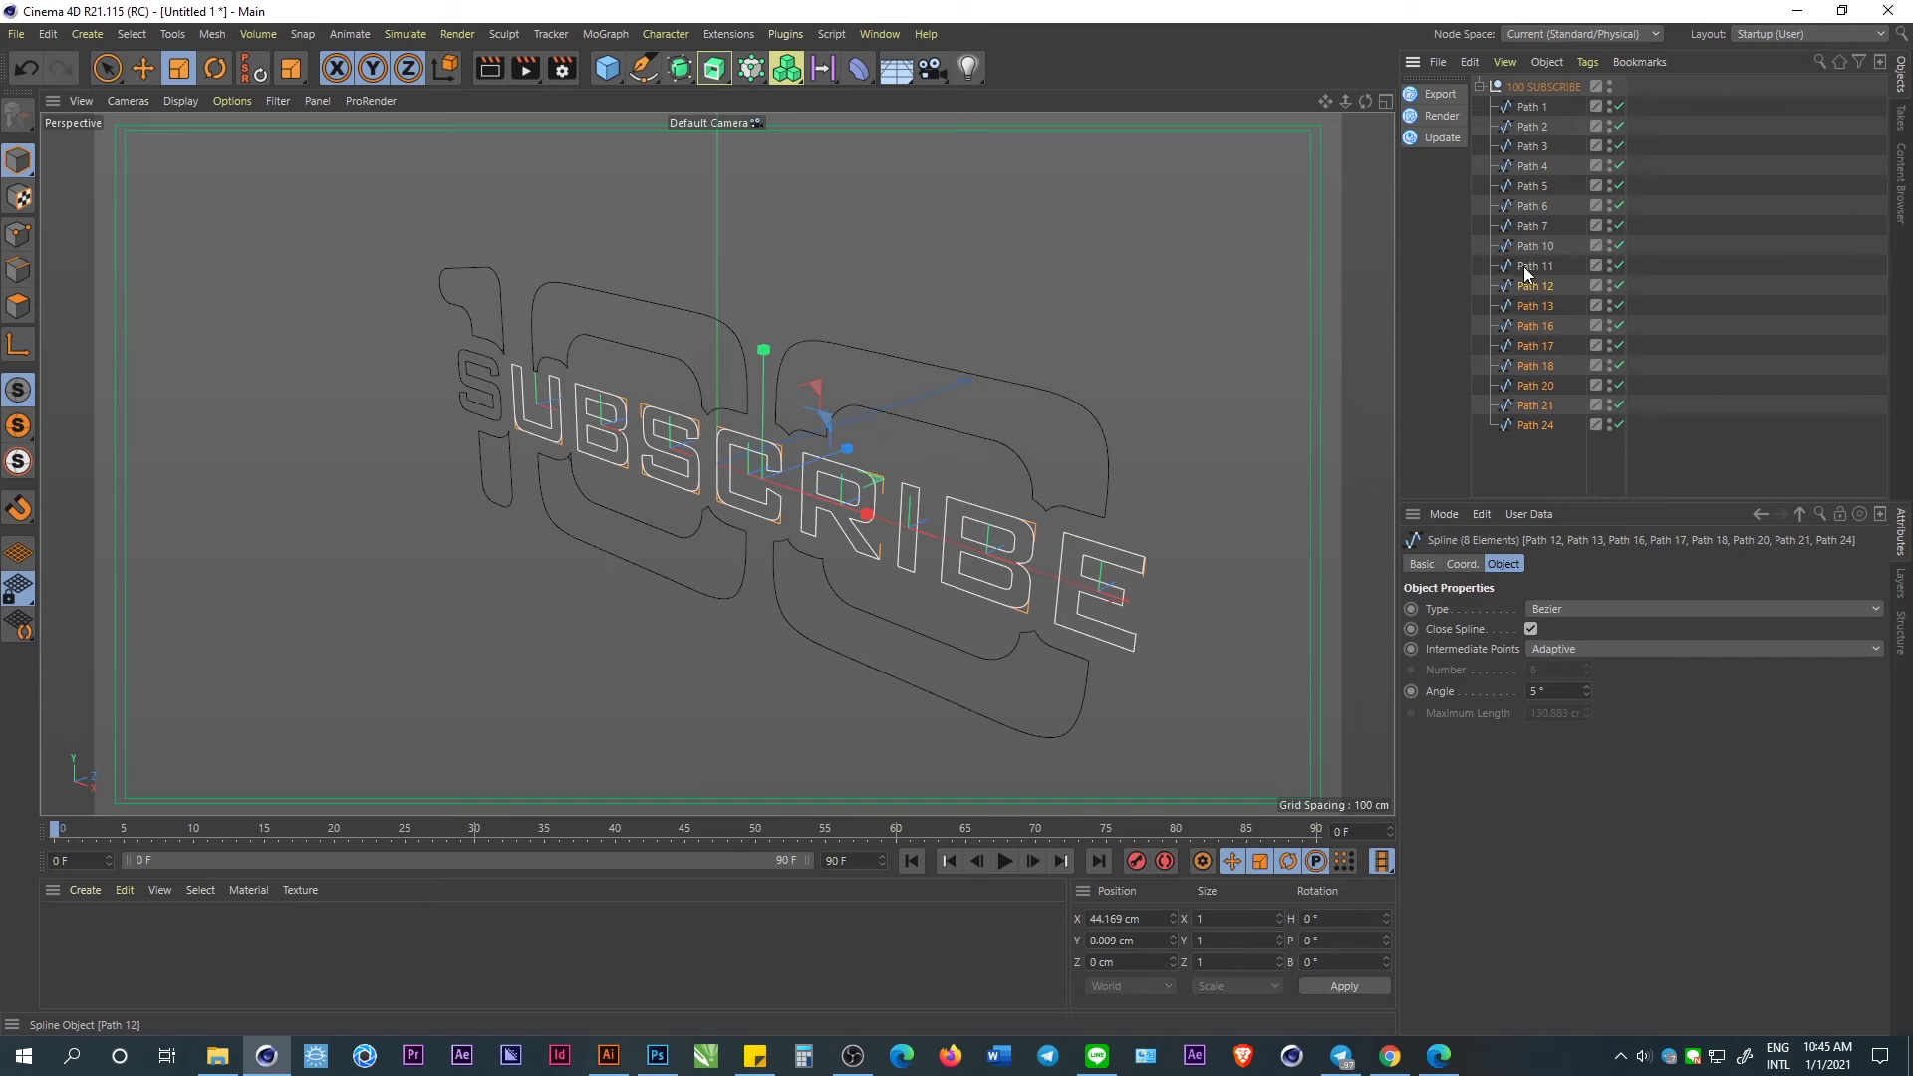
ctrl+click(1530, 267)
right_click(1531, 267)
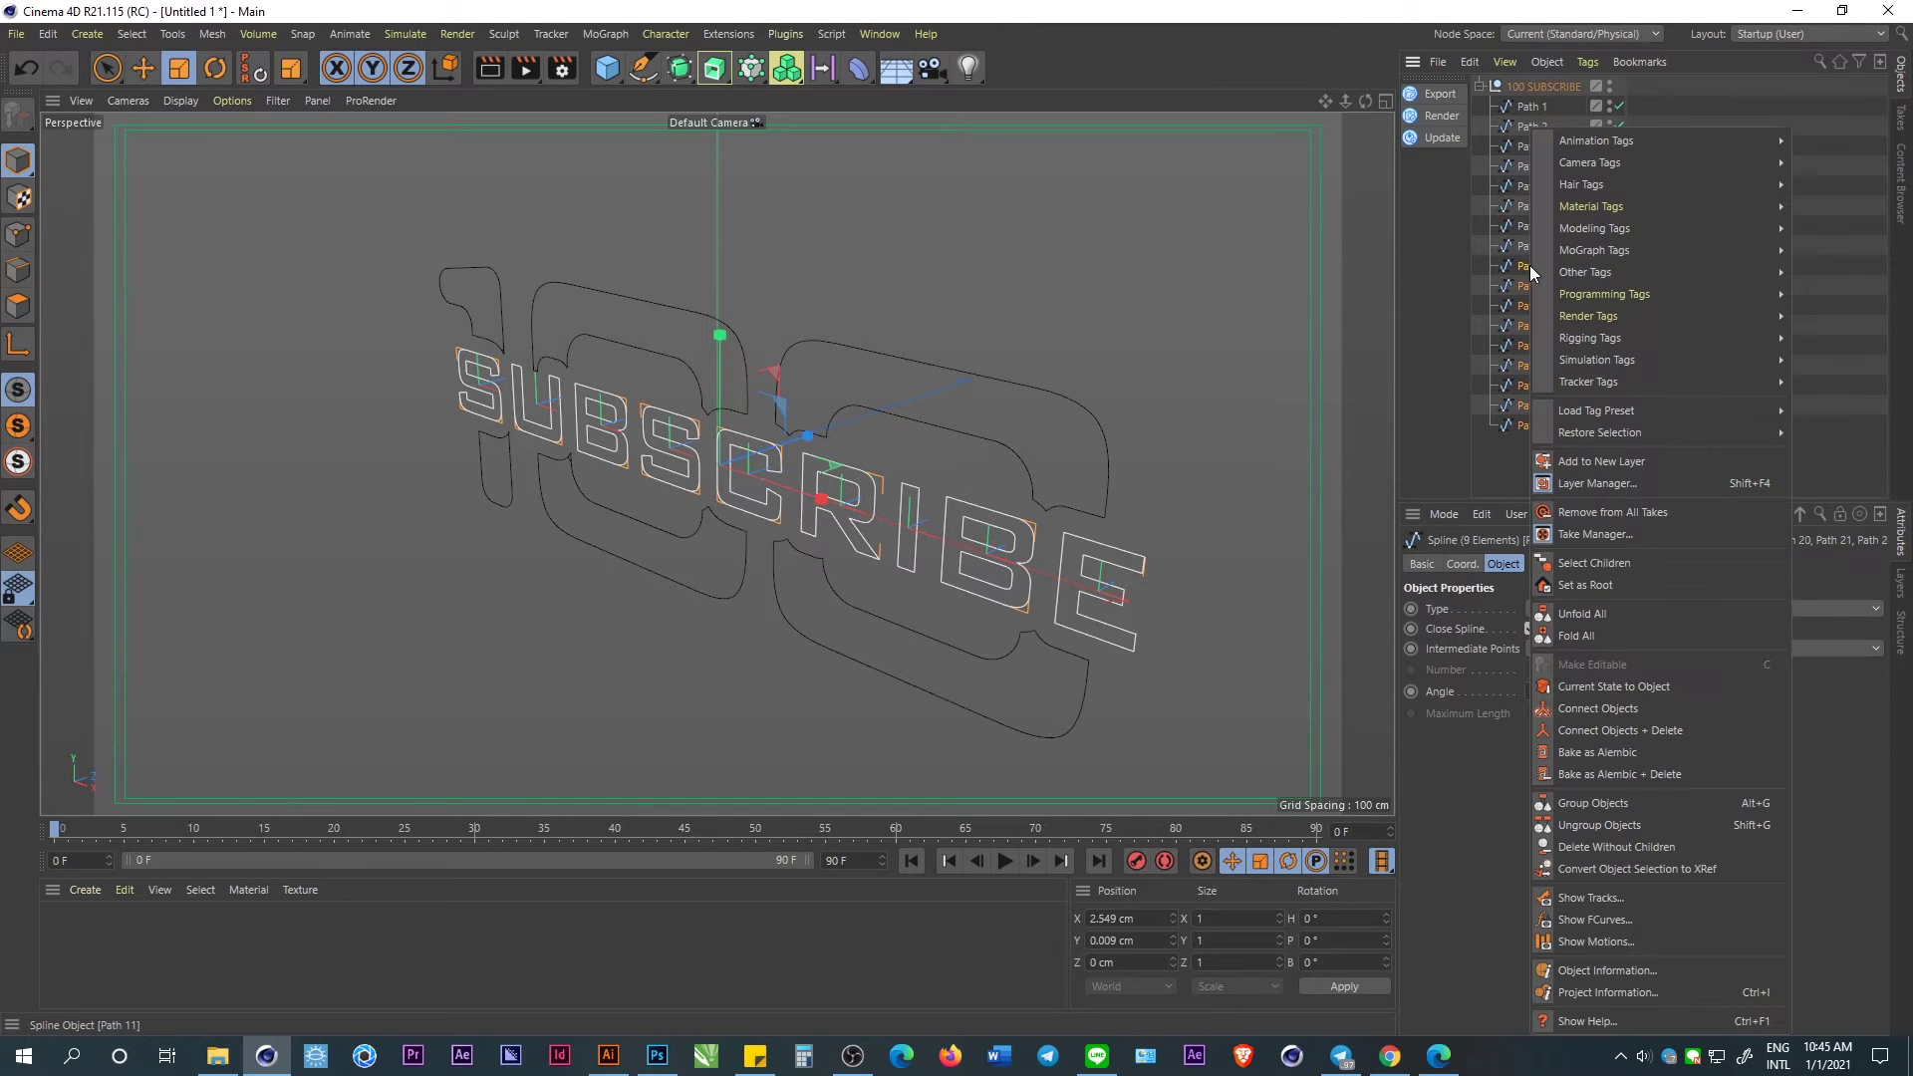
click(1689, 733)
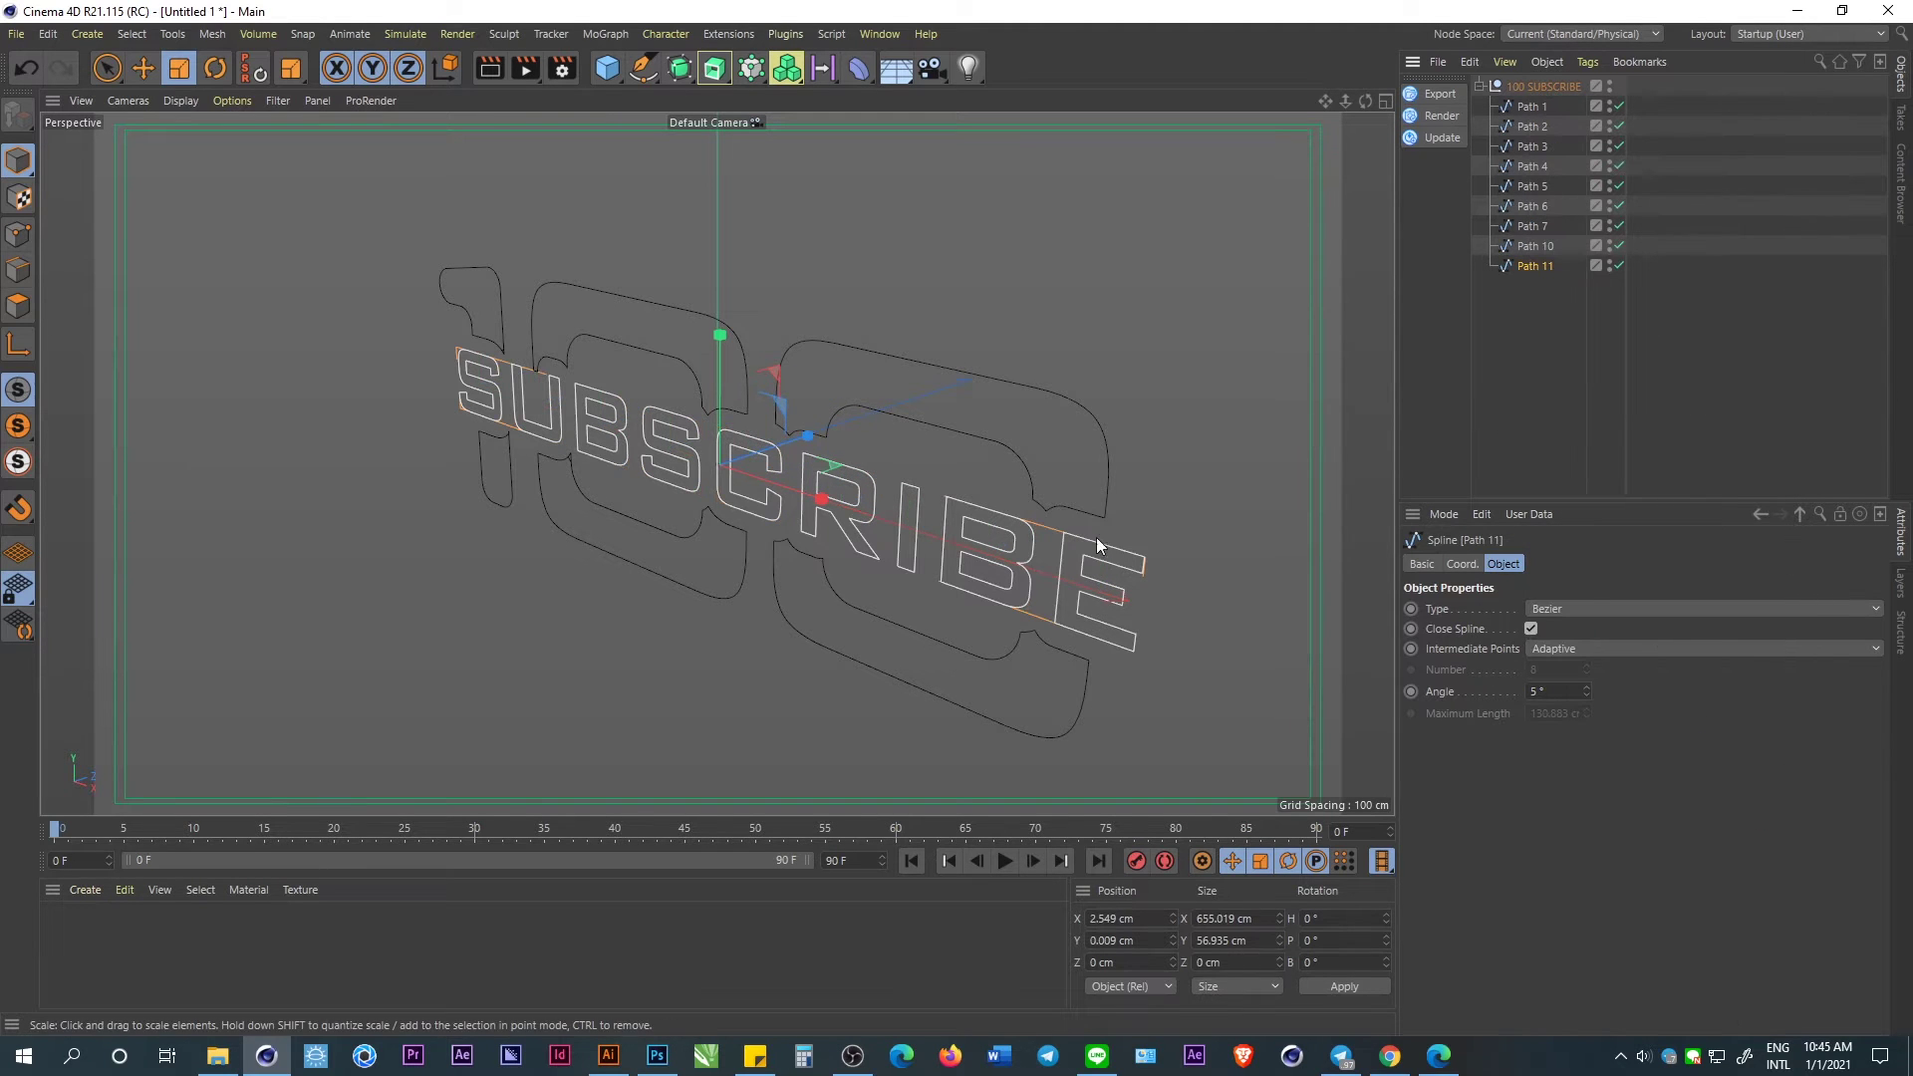
alt+click(714, 67)
Merge the 100 digit paths into one spline and extrude it.
click(1530, 107)
shift+click(1533, 246)
right_click(1532, 246)
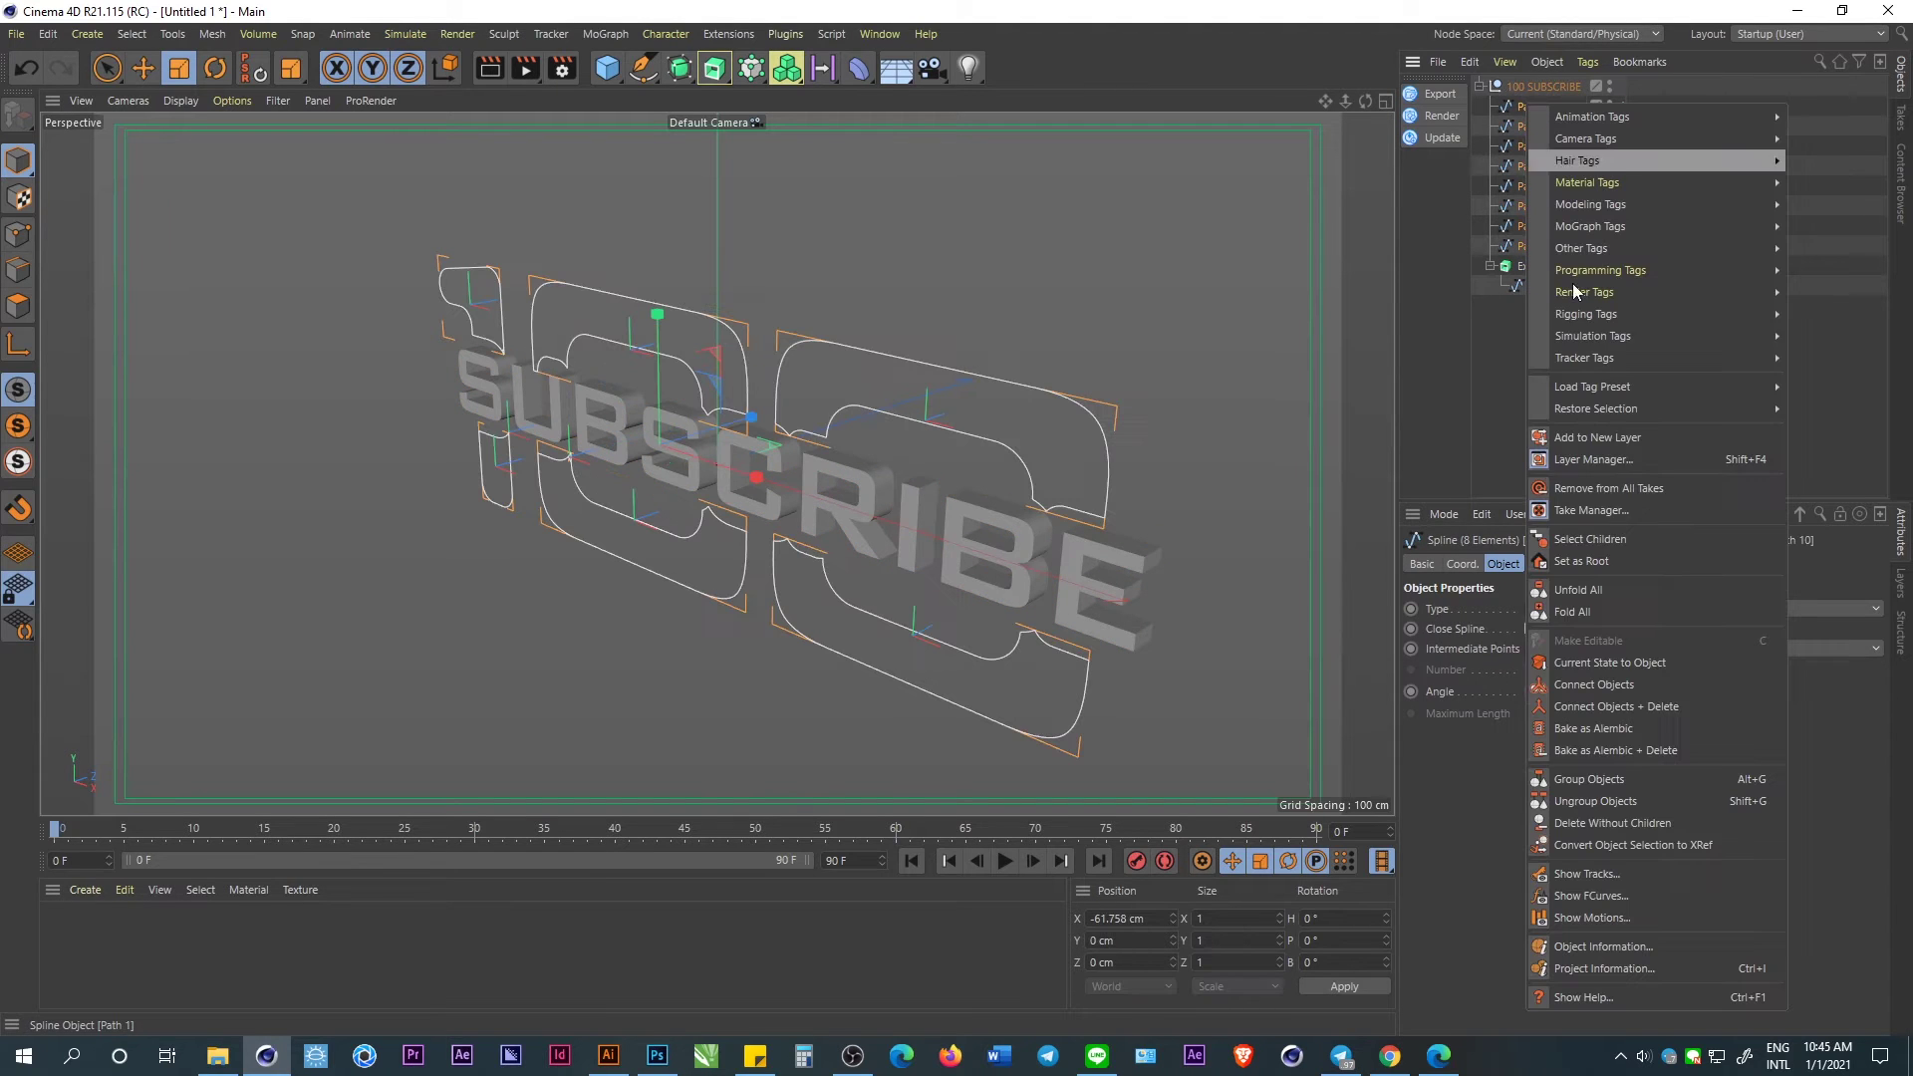
click(1652, 707)
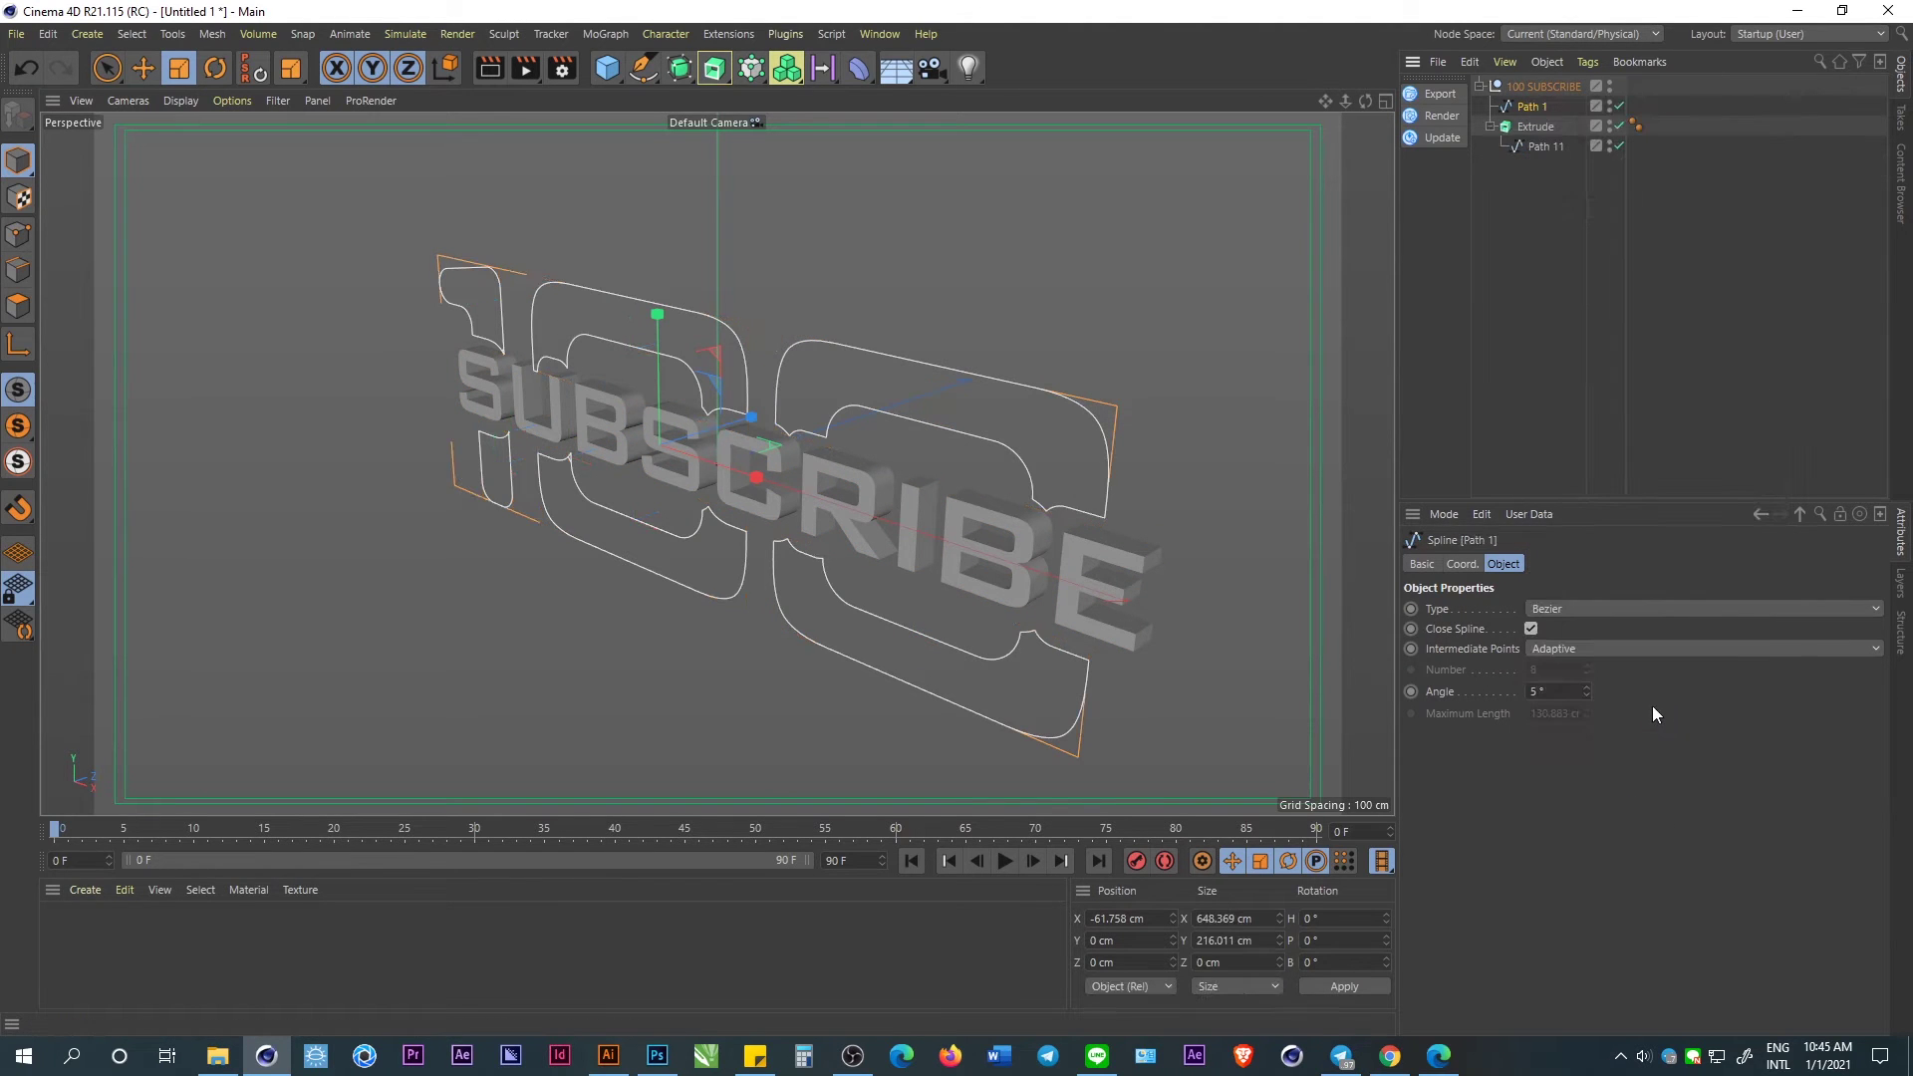
alt+click(714, 67)
Give both extrusions a curved cap bevel preset and reduce the bevel size.
click(1492, 146)
click(1490, 106)
ctrl+click(1535, 127)
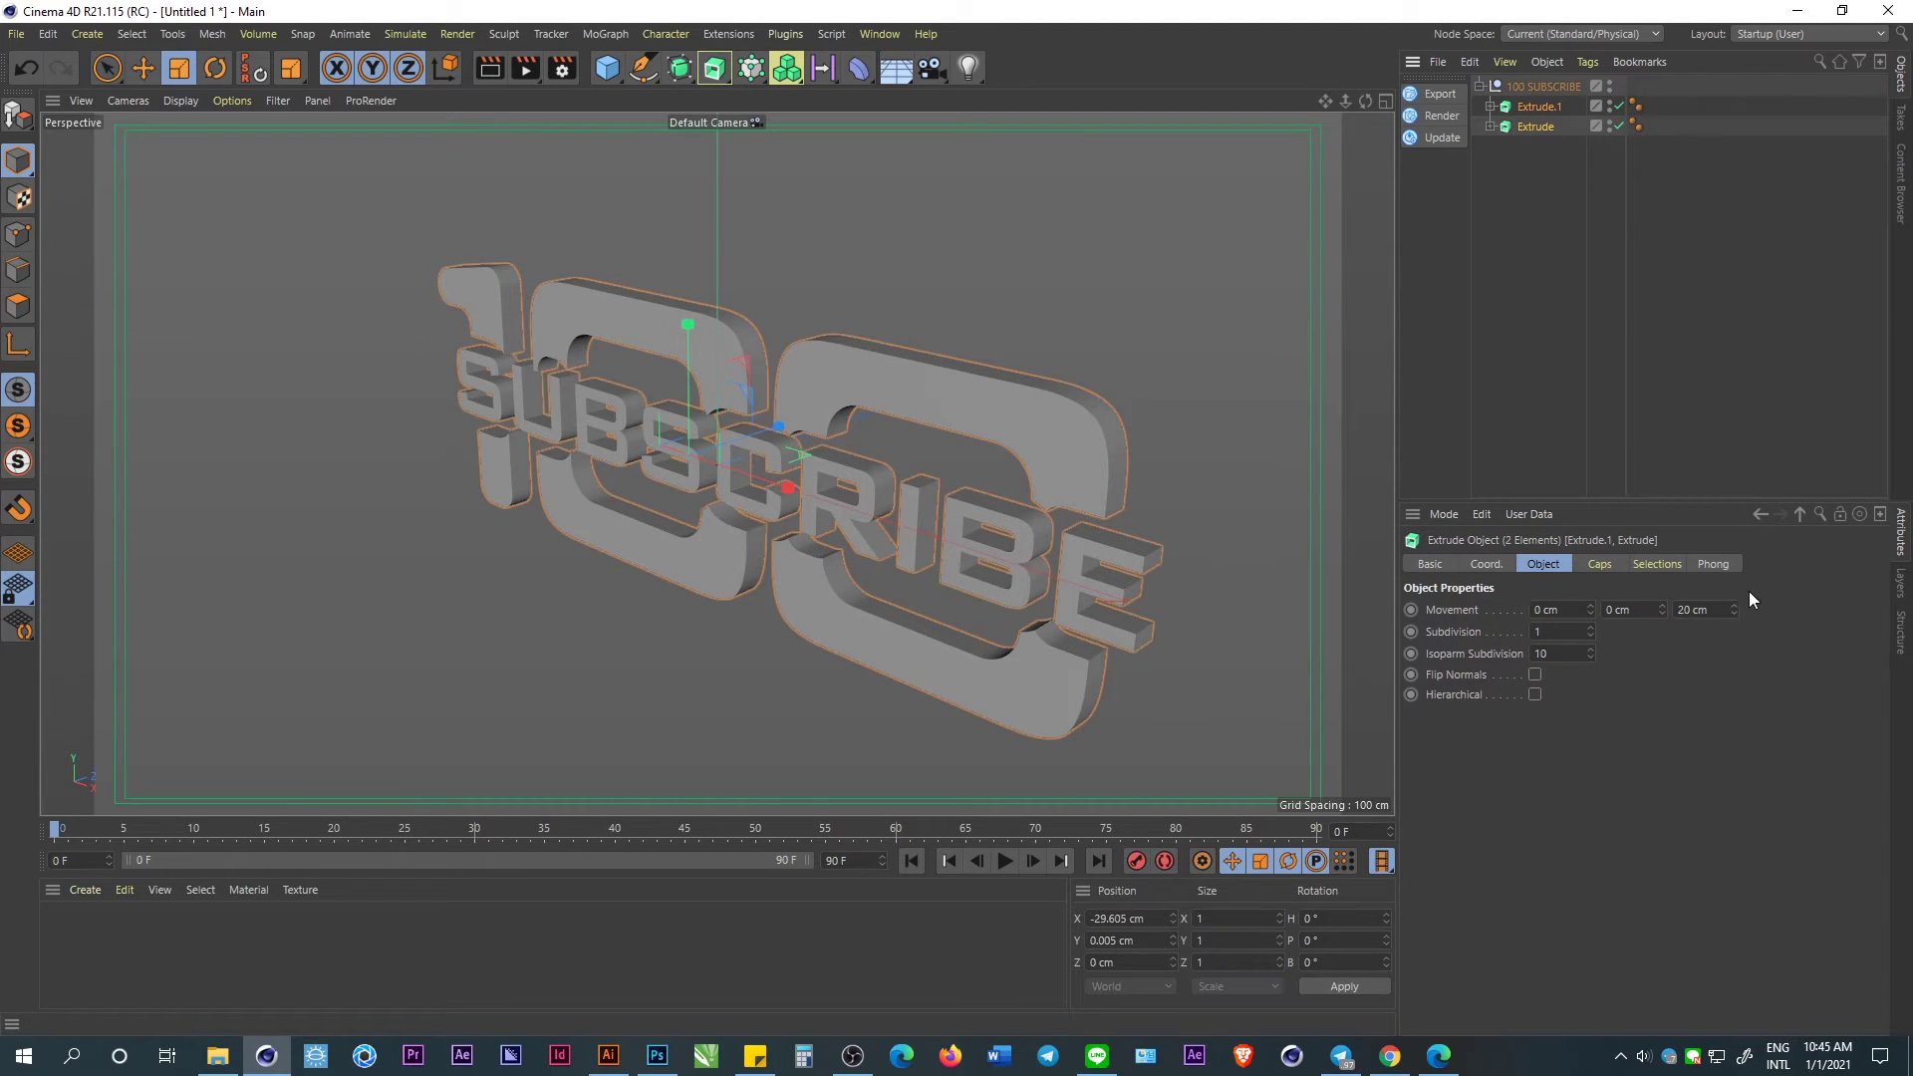
click(1601, 564)
click(1471, 825)
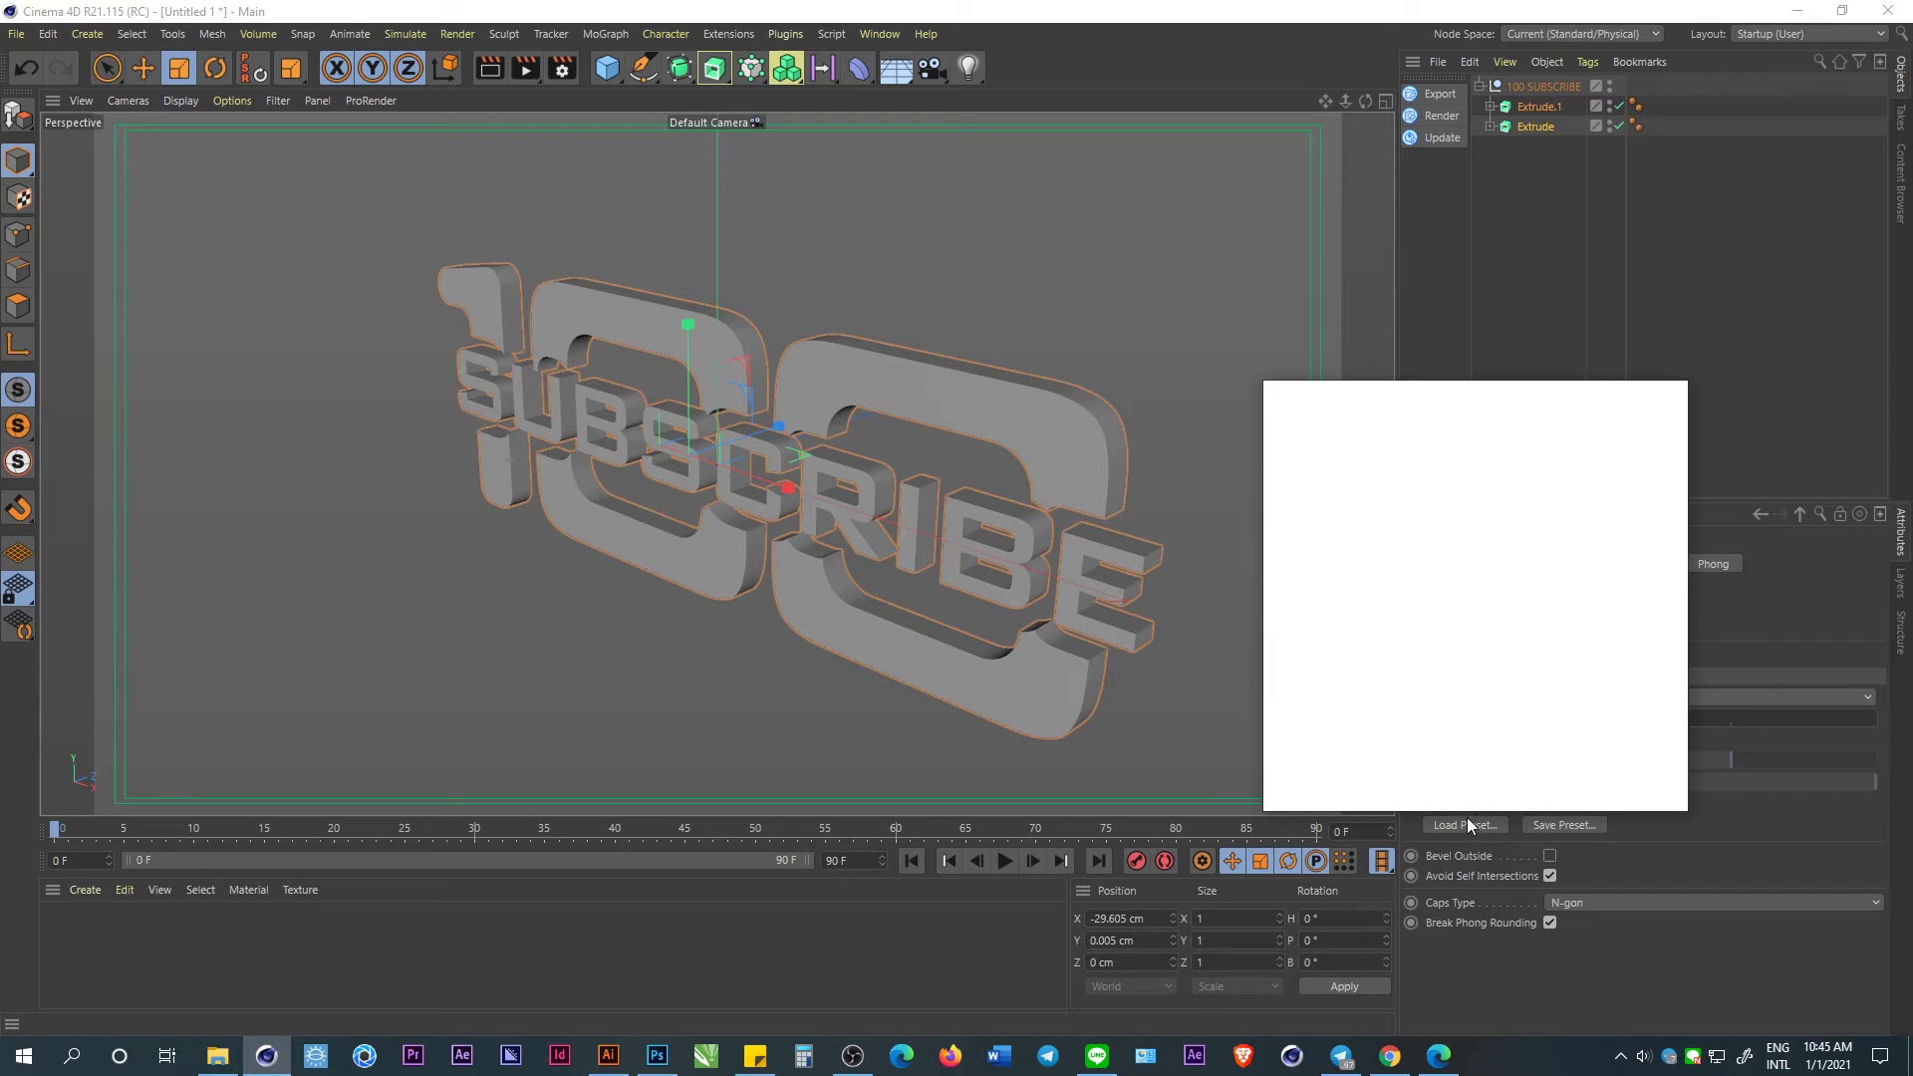
click(1311, 536)
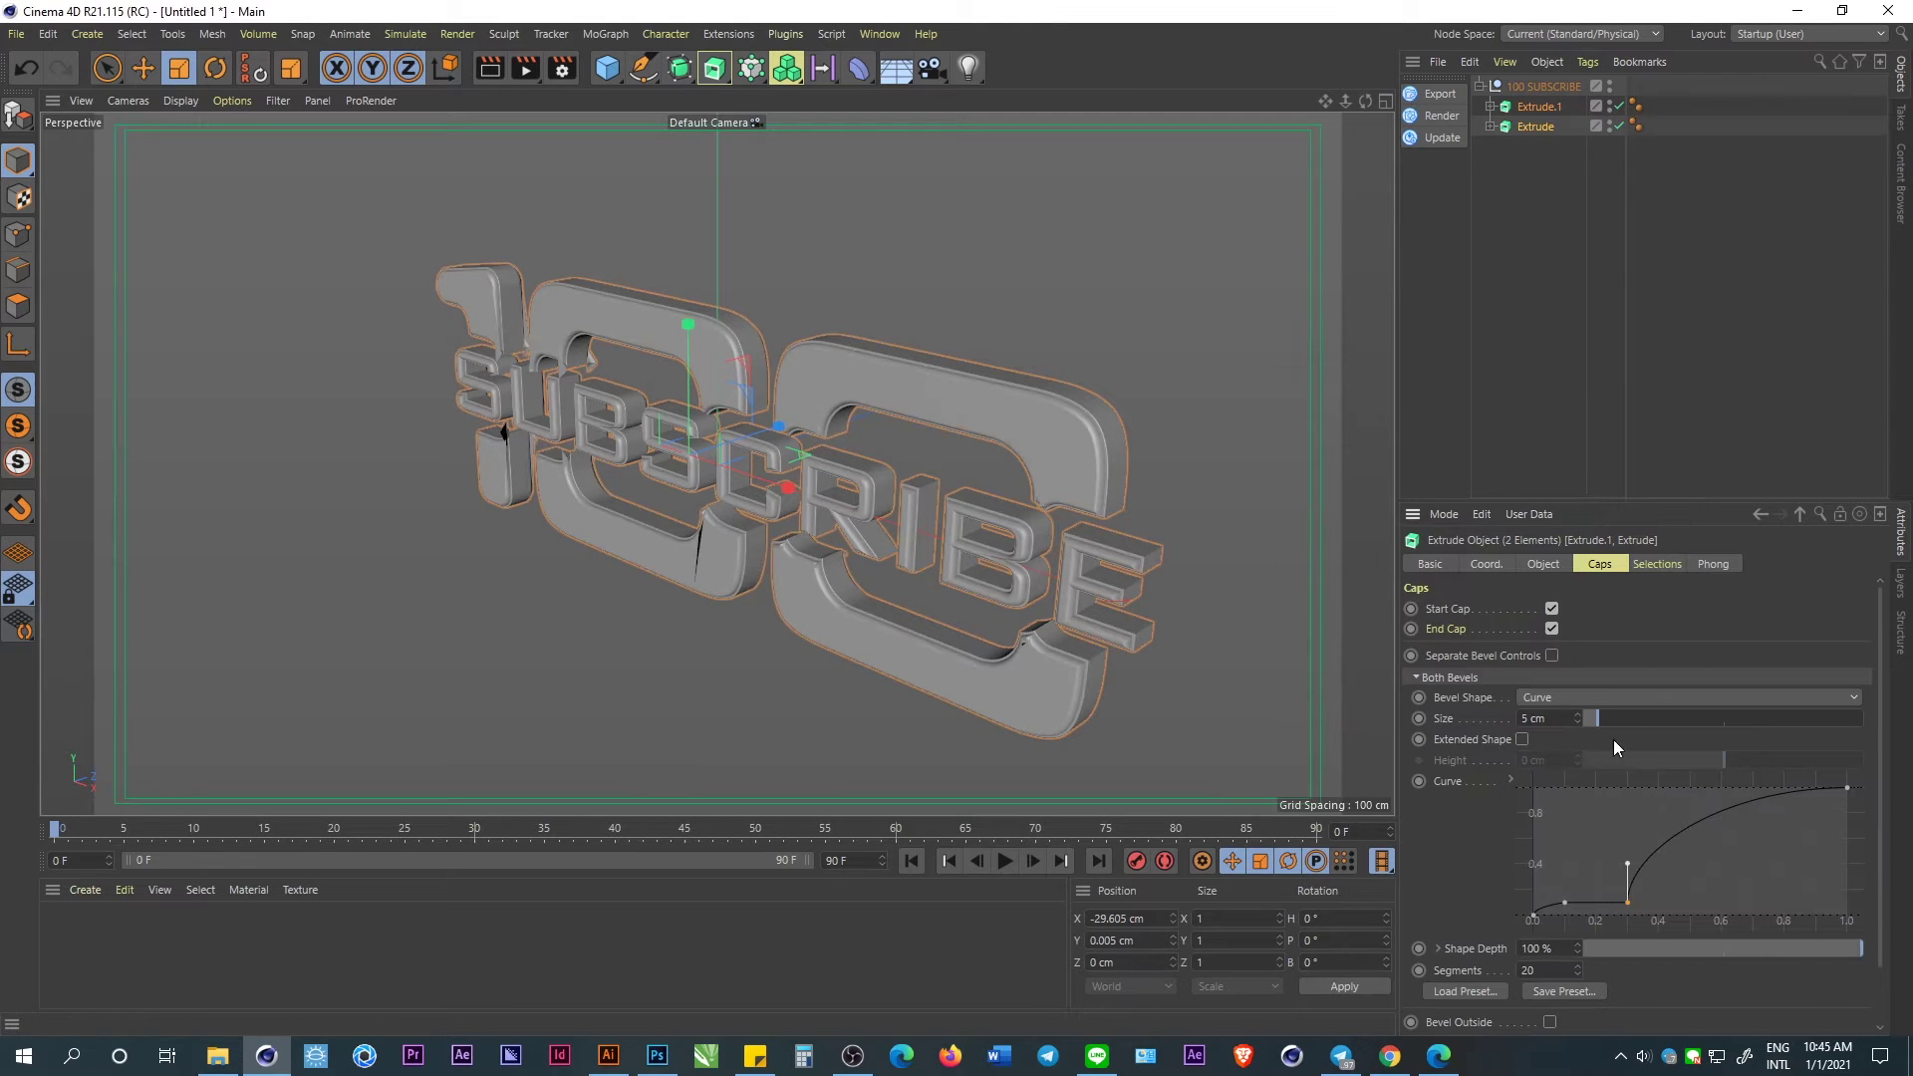
drag(1599, 715, 1591, 718)
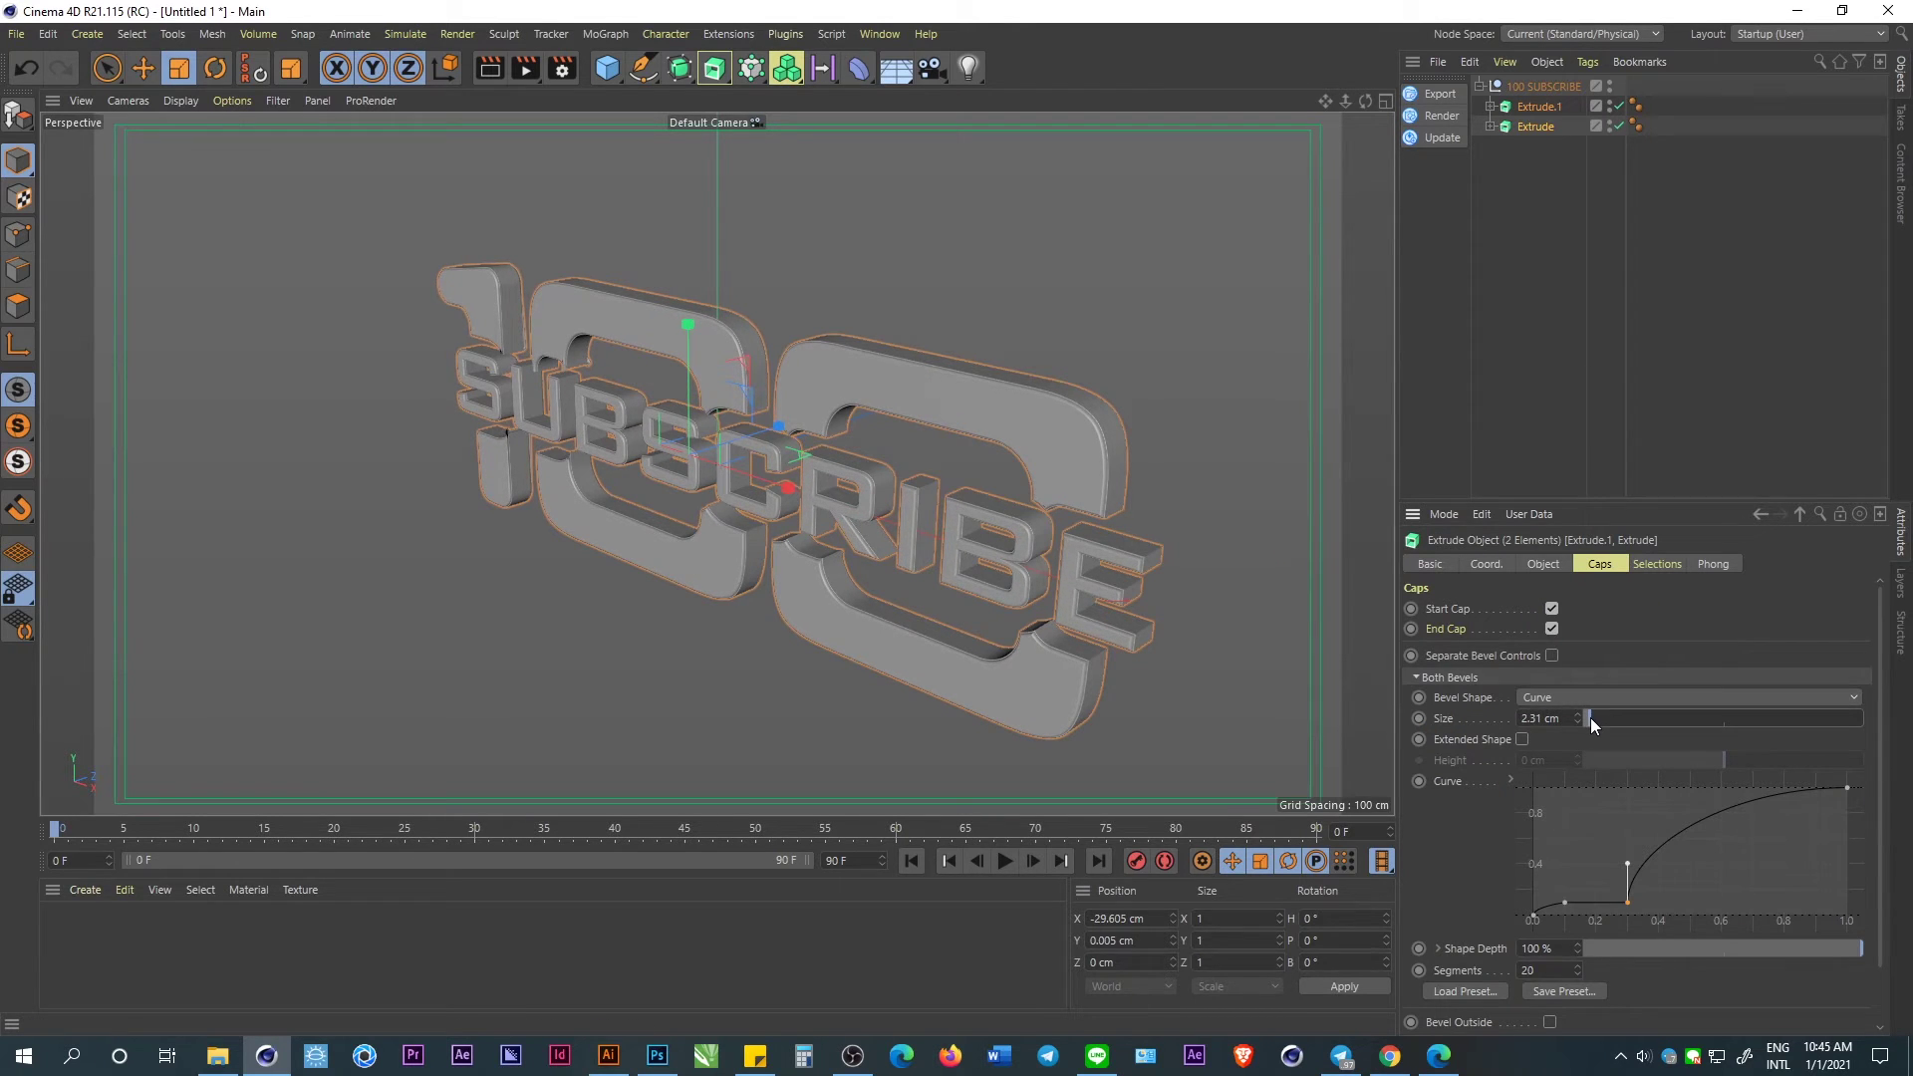
mouse_move(793, 536)
alt+mouse_down()
mouse_move(958, 451)
mouse_move(1059, 458)
mouse_move(947, 457)
mouse_move(1007, 475)
mouse_move(994, 427)
mouse_move(996, 472)
alt+mouse_up()
Thin the 100 extrusion's bevel further and enable Points mode.
click(1529, 248)
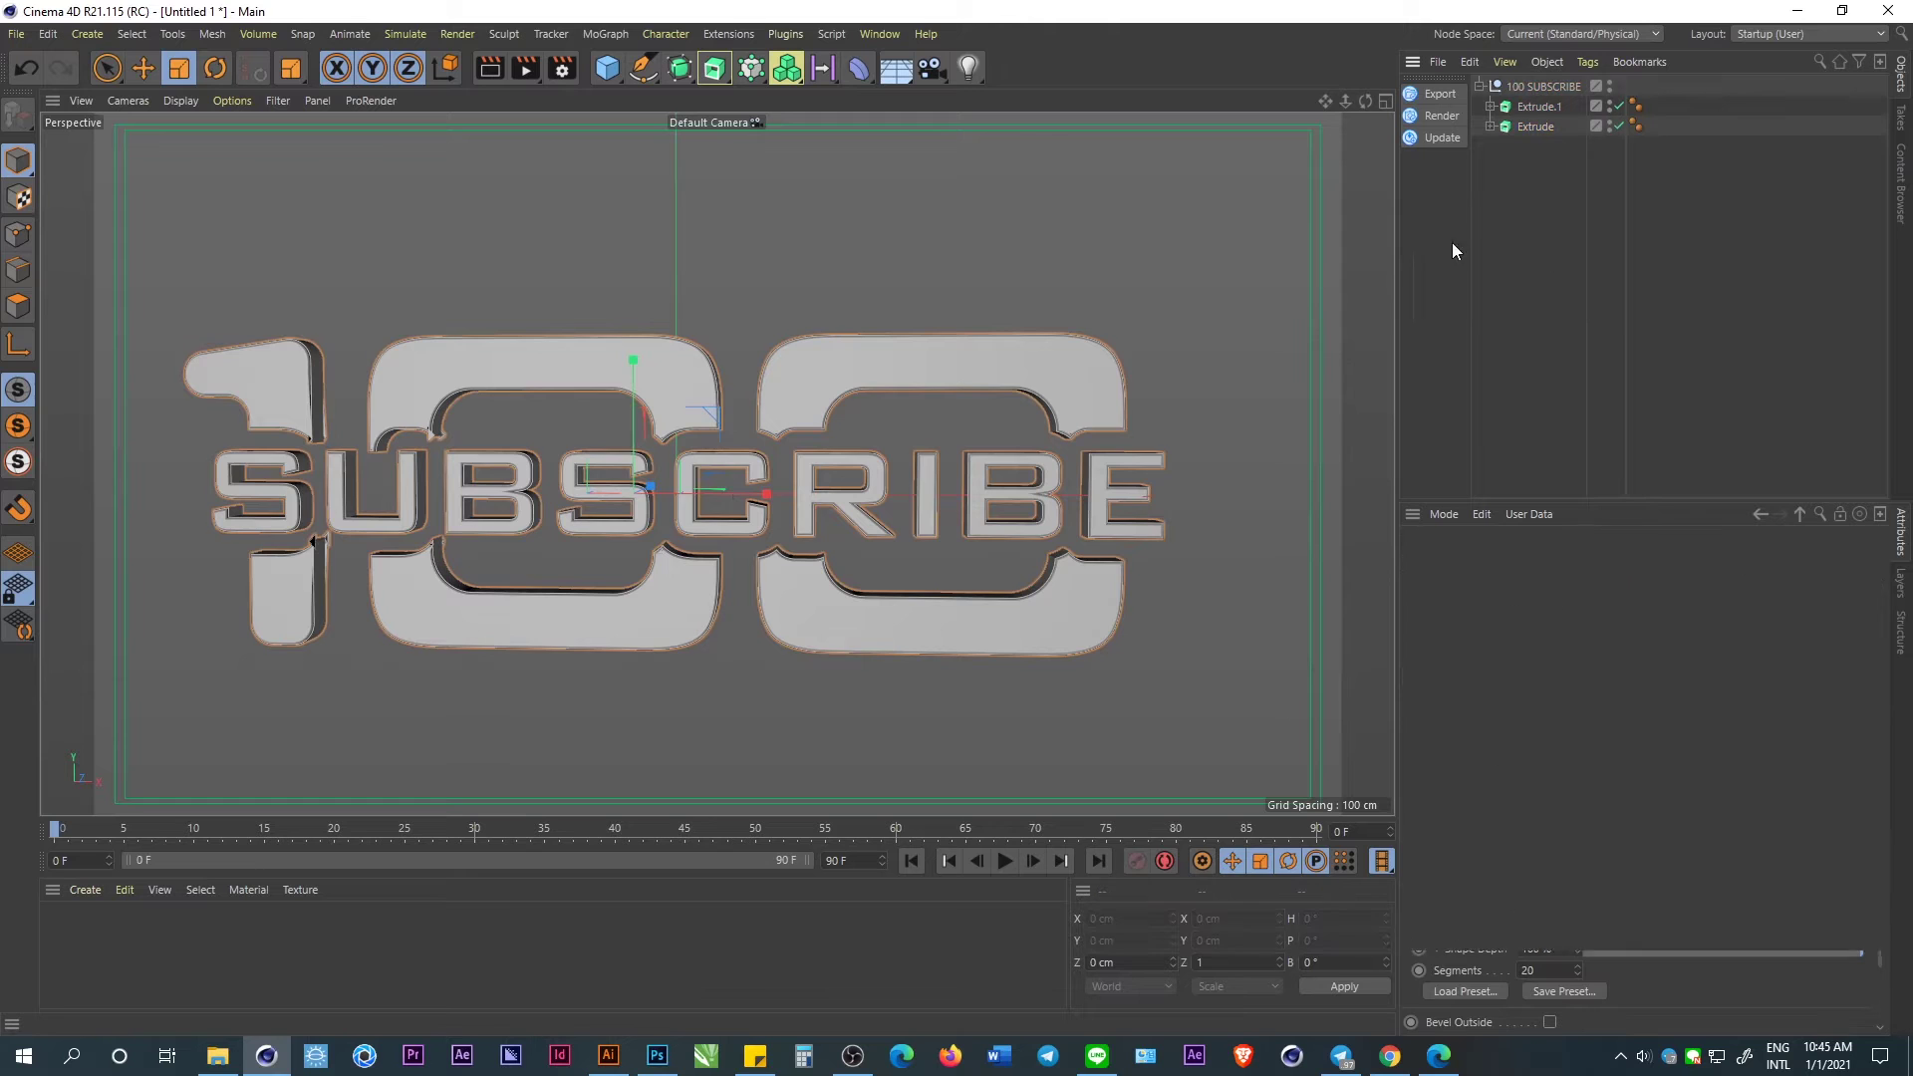
click(431, 382)
scroll(339, 435, up, 3)
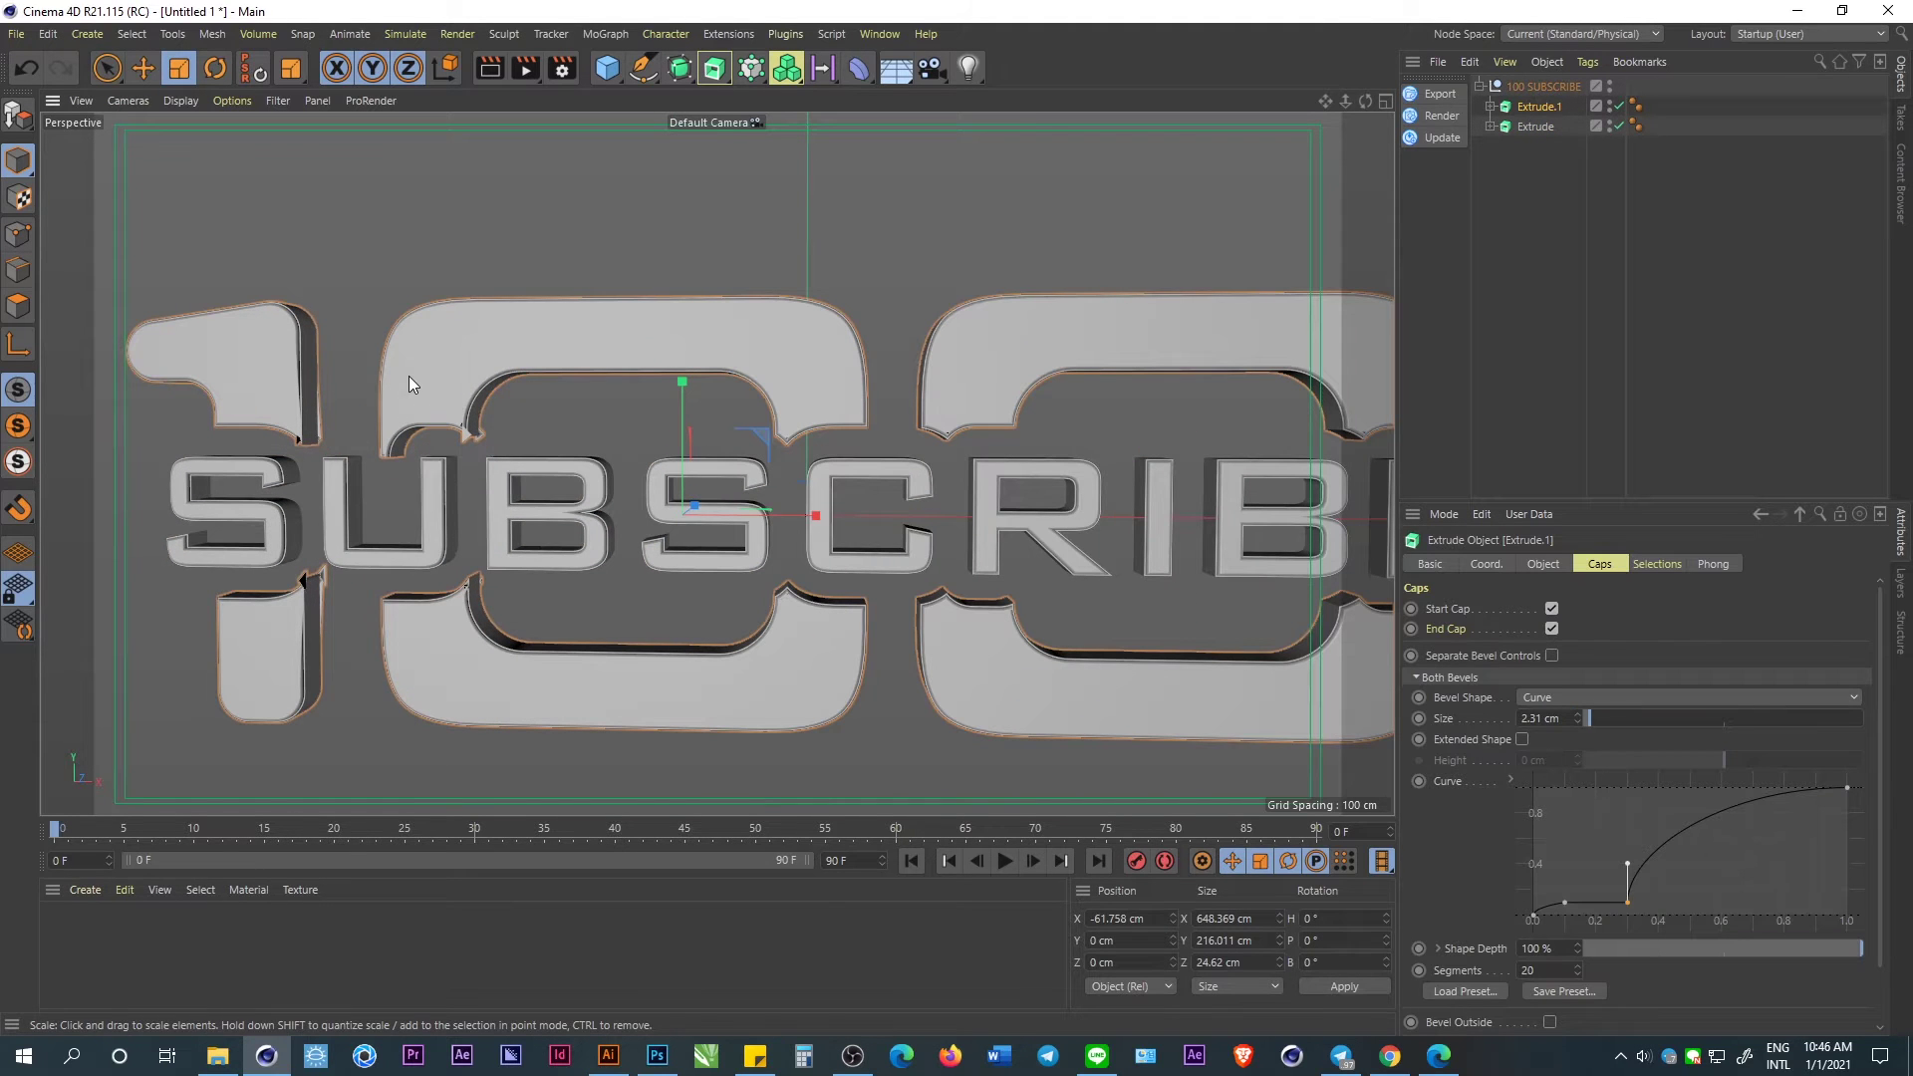
drag(1589, 715, 1588, 720)
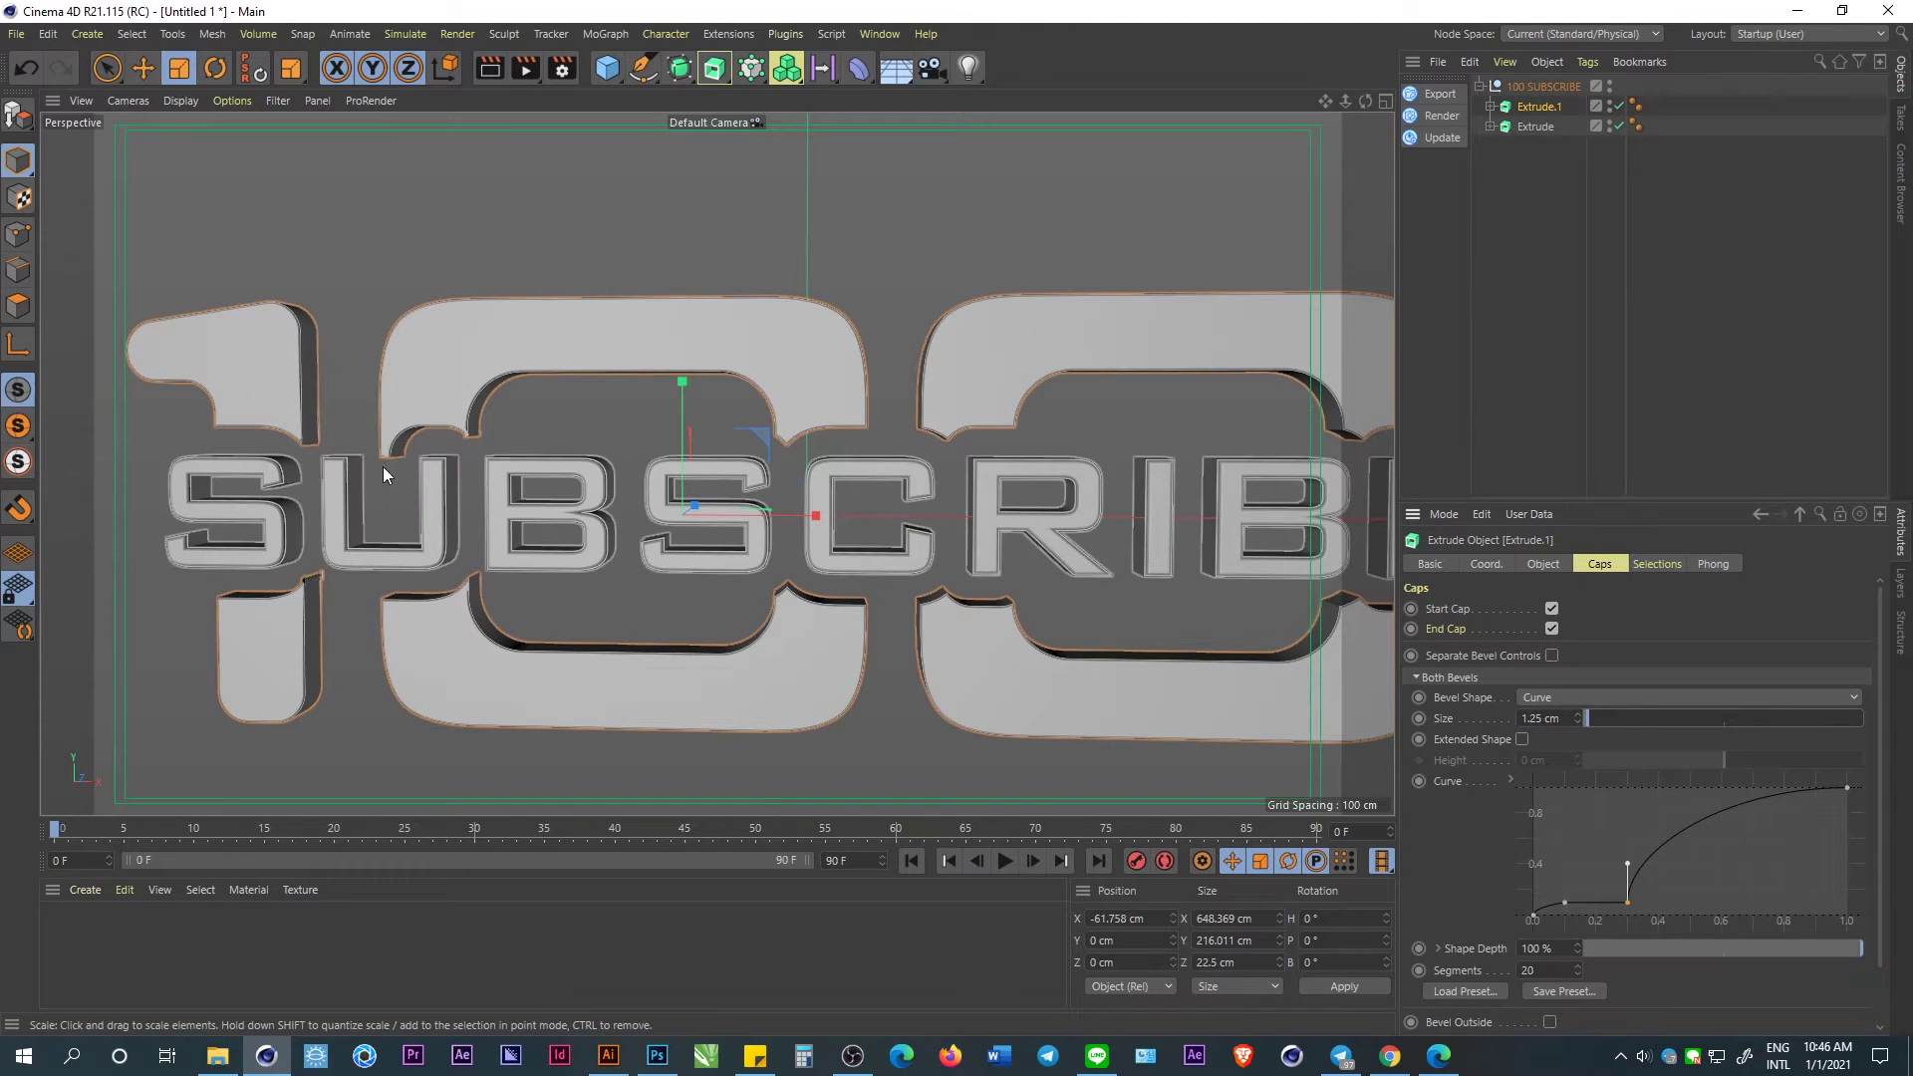
scroll(383, 466, up, 3)
scroll(489, 424, up, 3)
scroll(489, 425, up, 2)
click(18, 234)
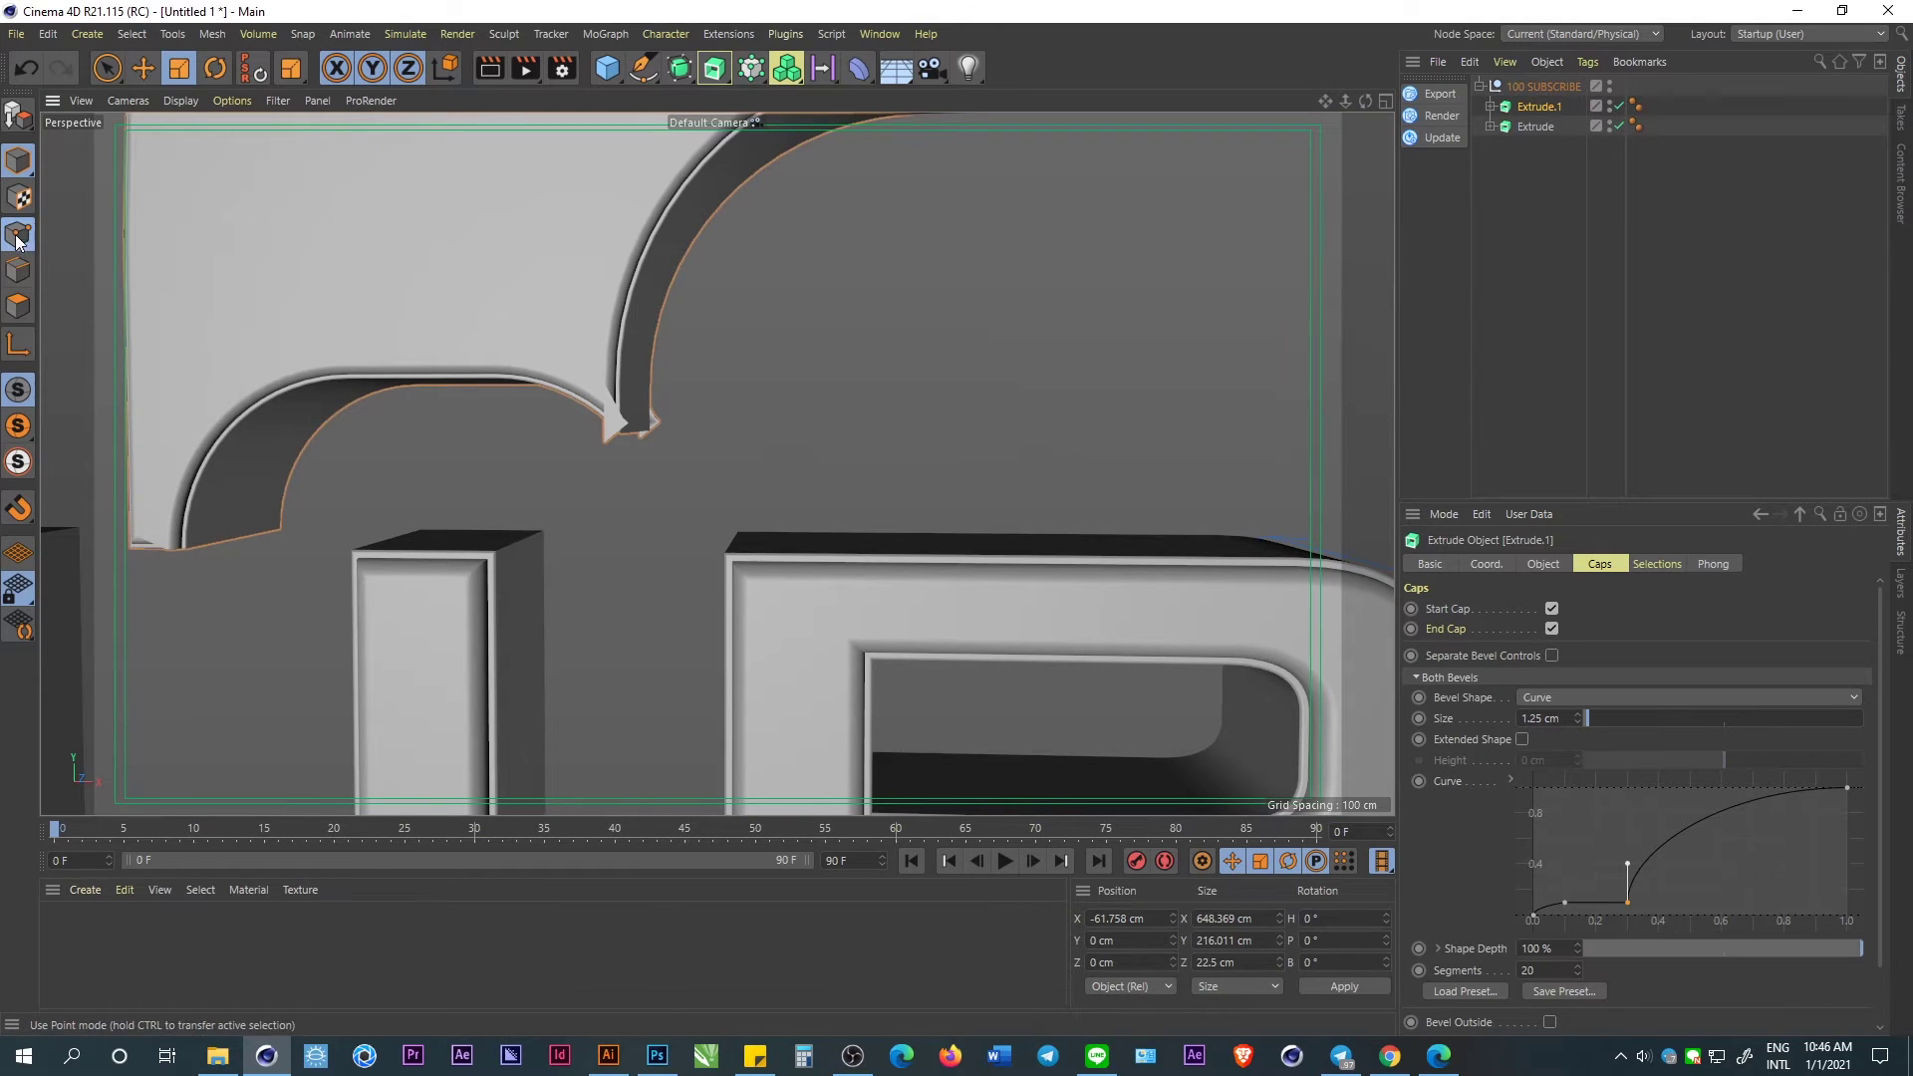
Disable Extrude.1 and select Path 1's points at the sharp corner.
click(1620, 106)
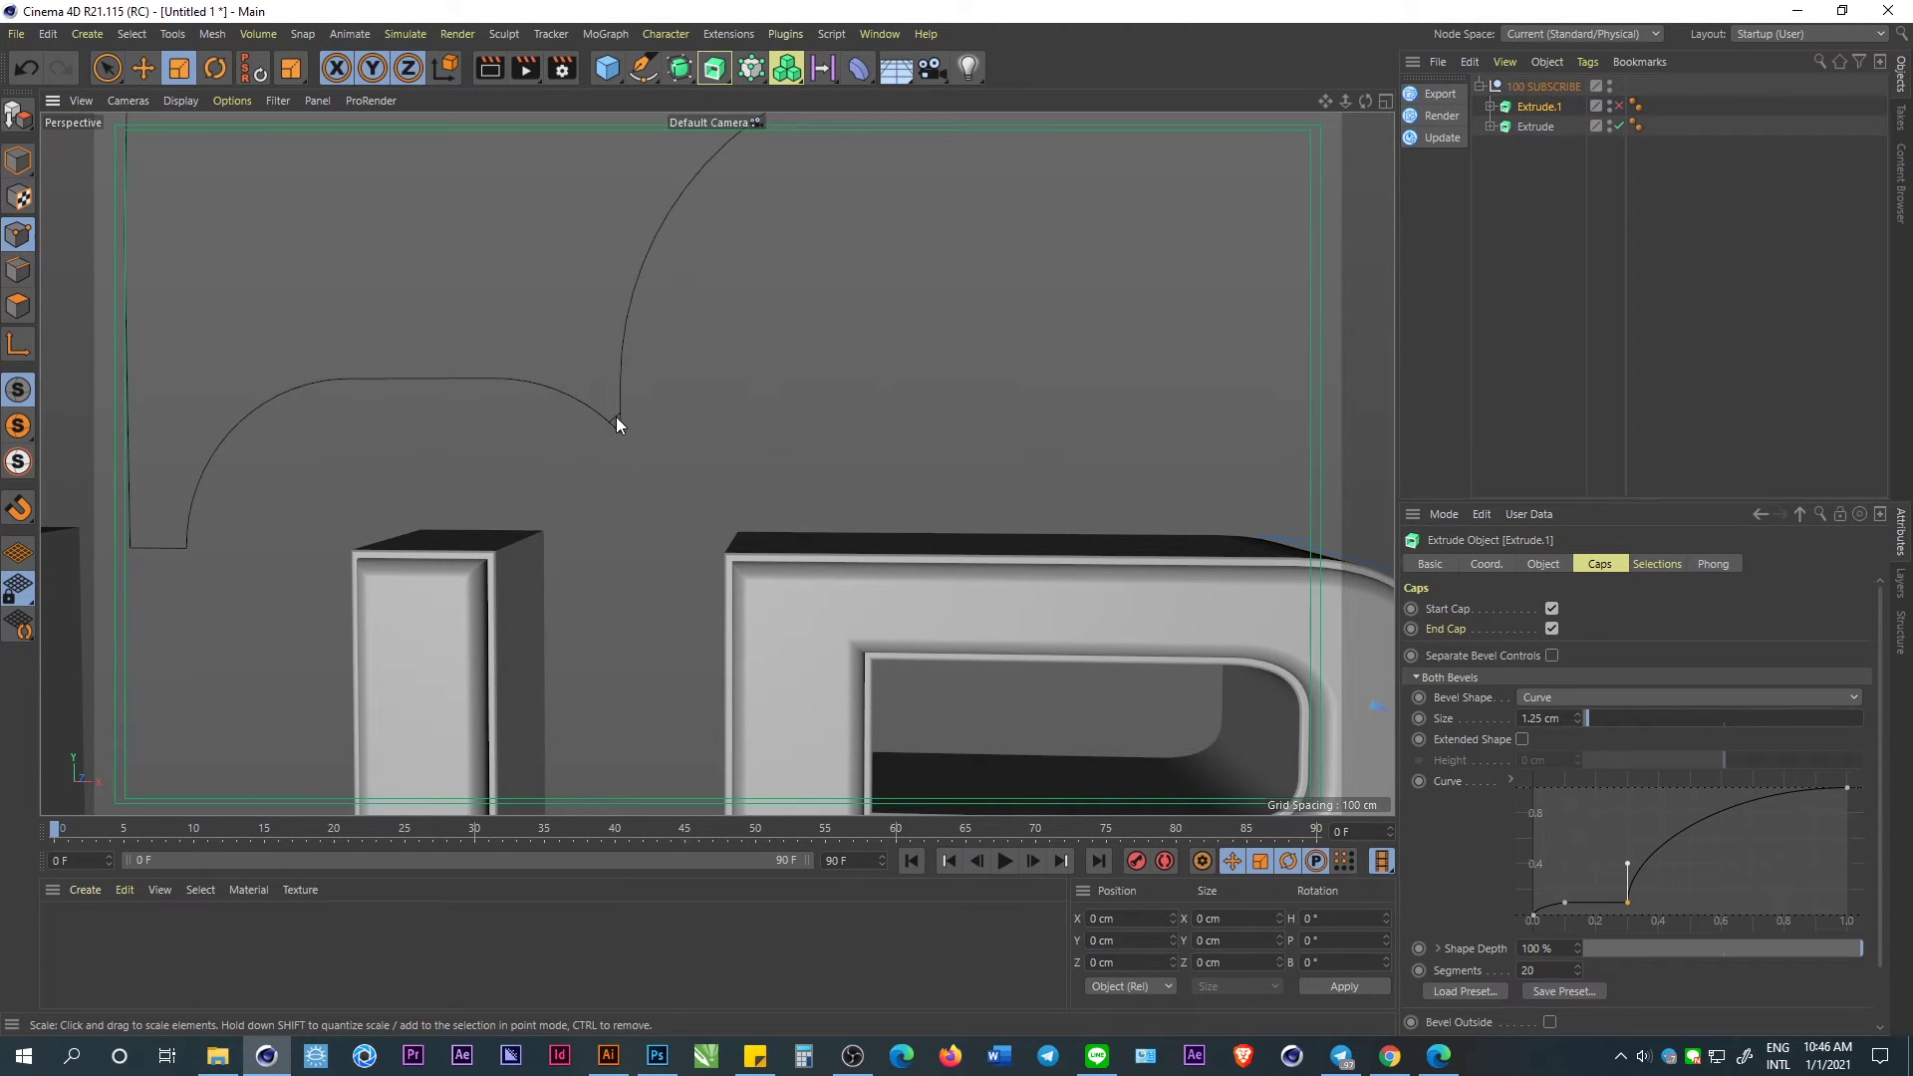
click(1490, 106)
click(1529, 127)
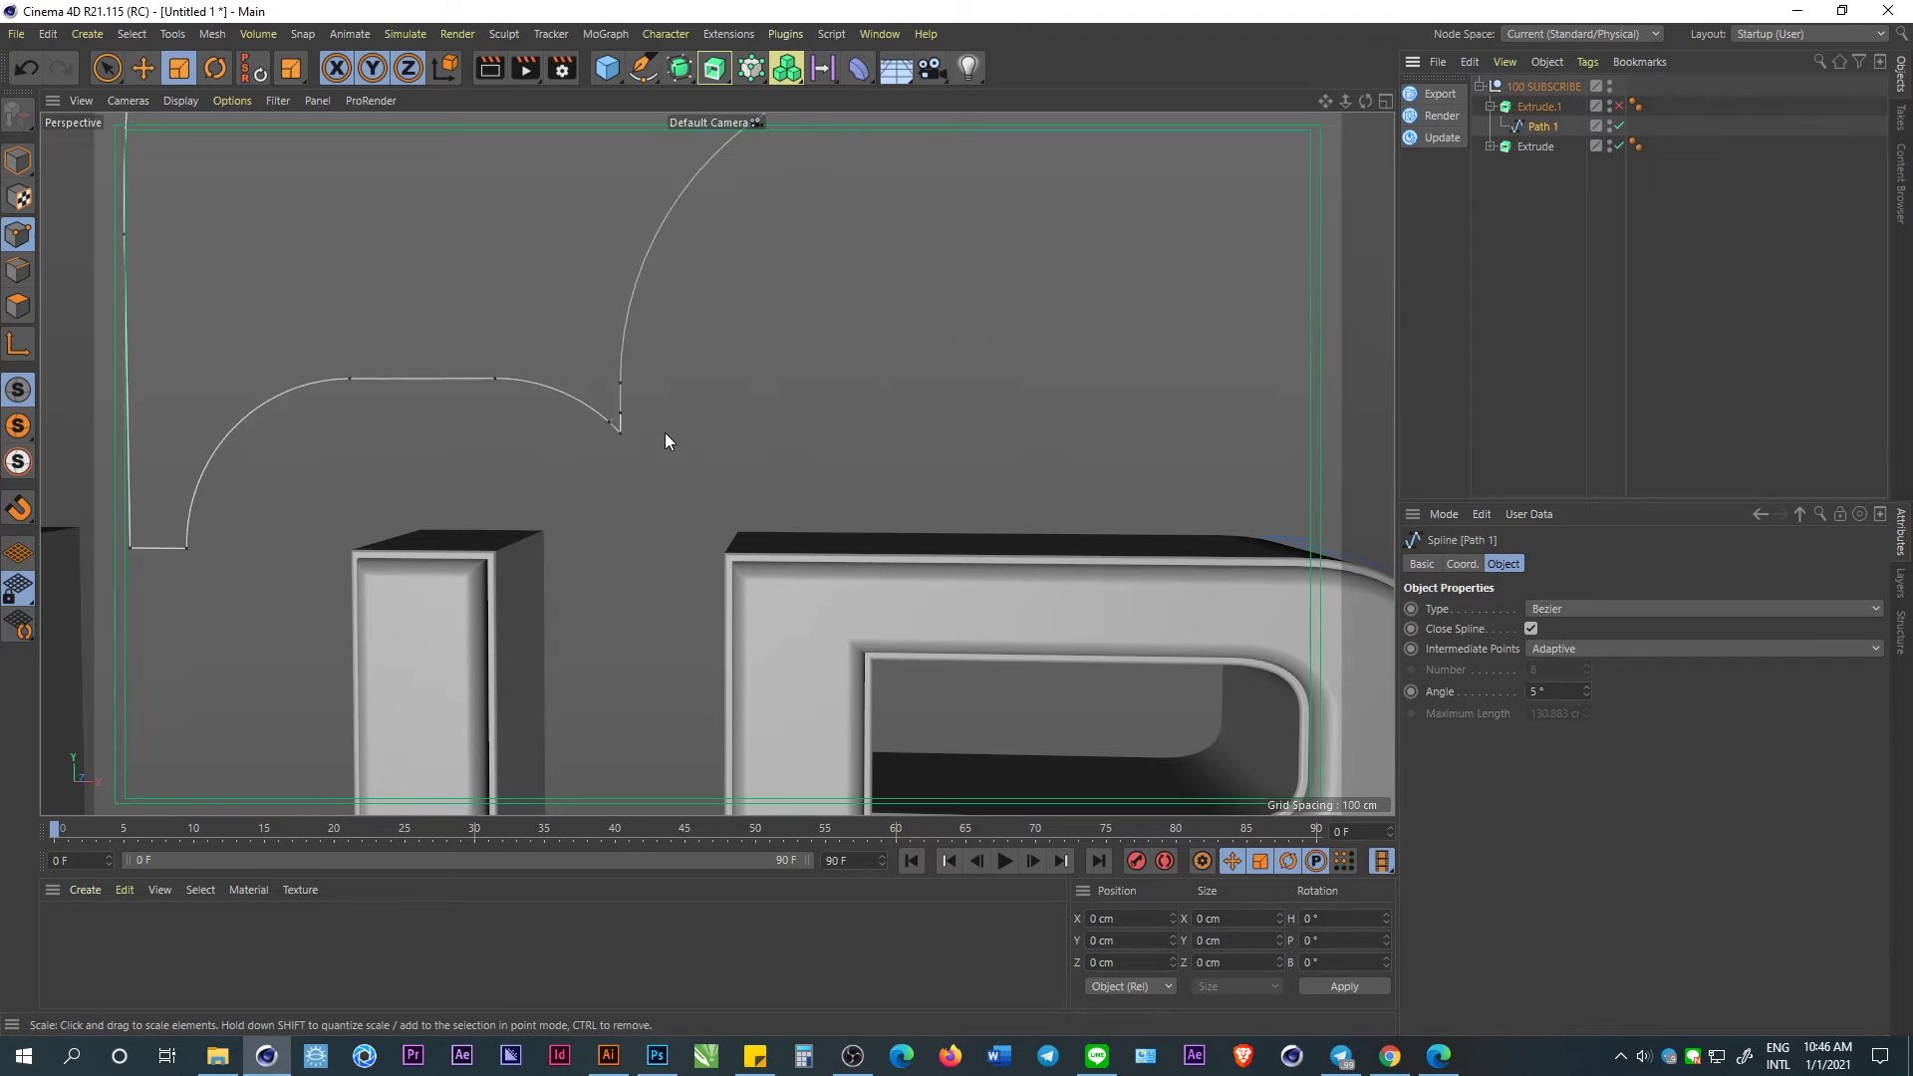
scroll(596, 422, up, 3)
scroll(596, 422, up, 3)
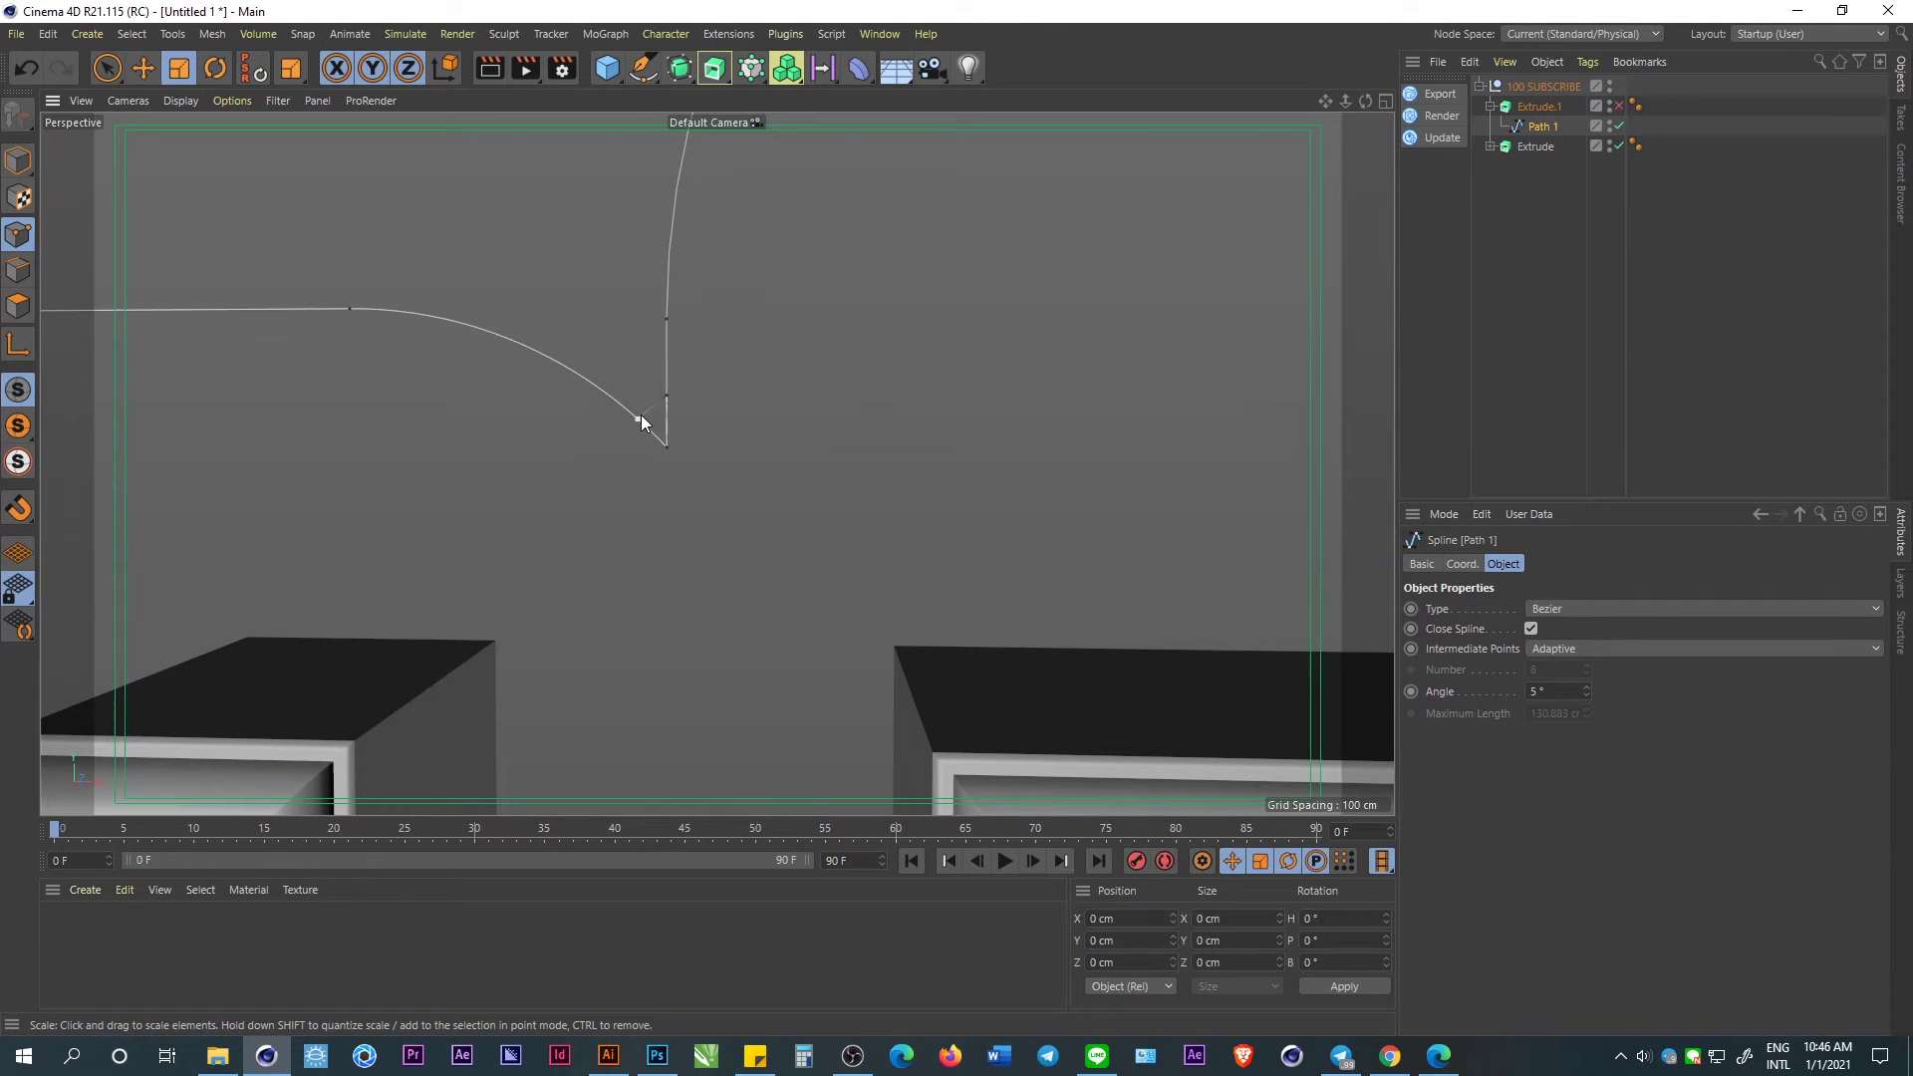
click(639, 419)
click(644, 453)
click(666, 399)
click(699, 432)
click(1619, 105)
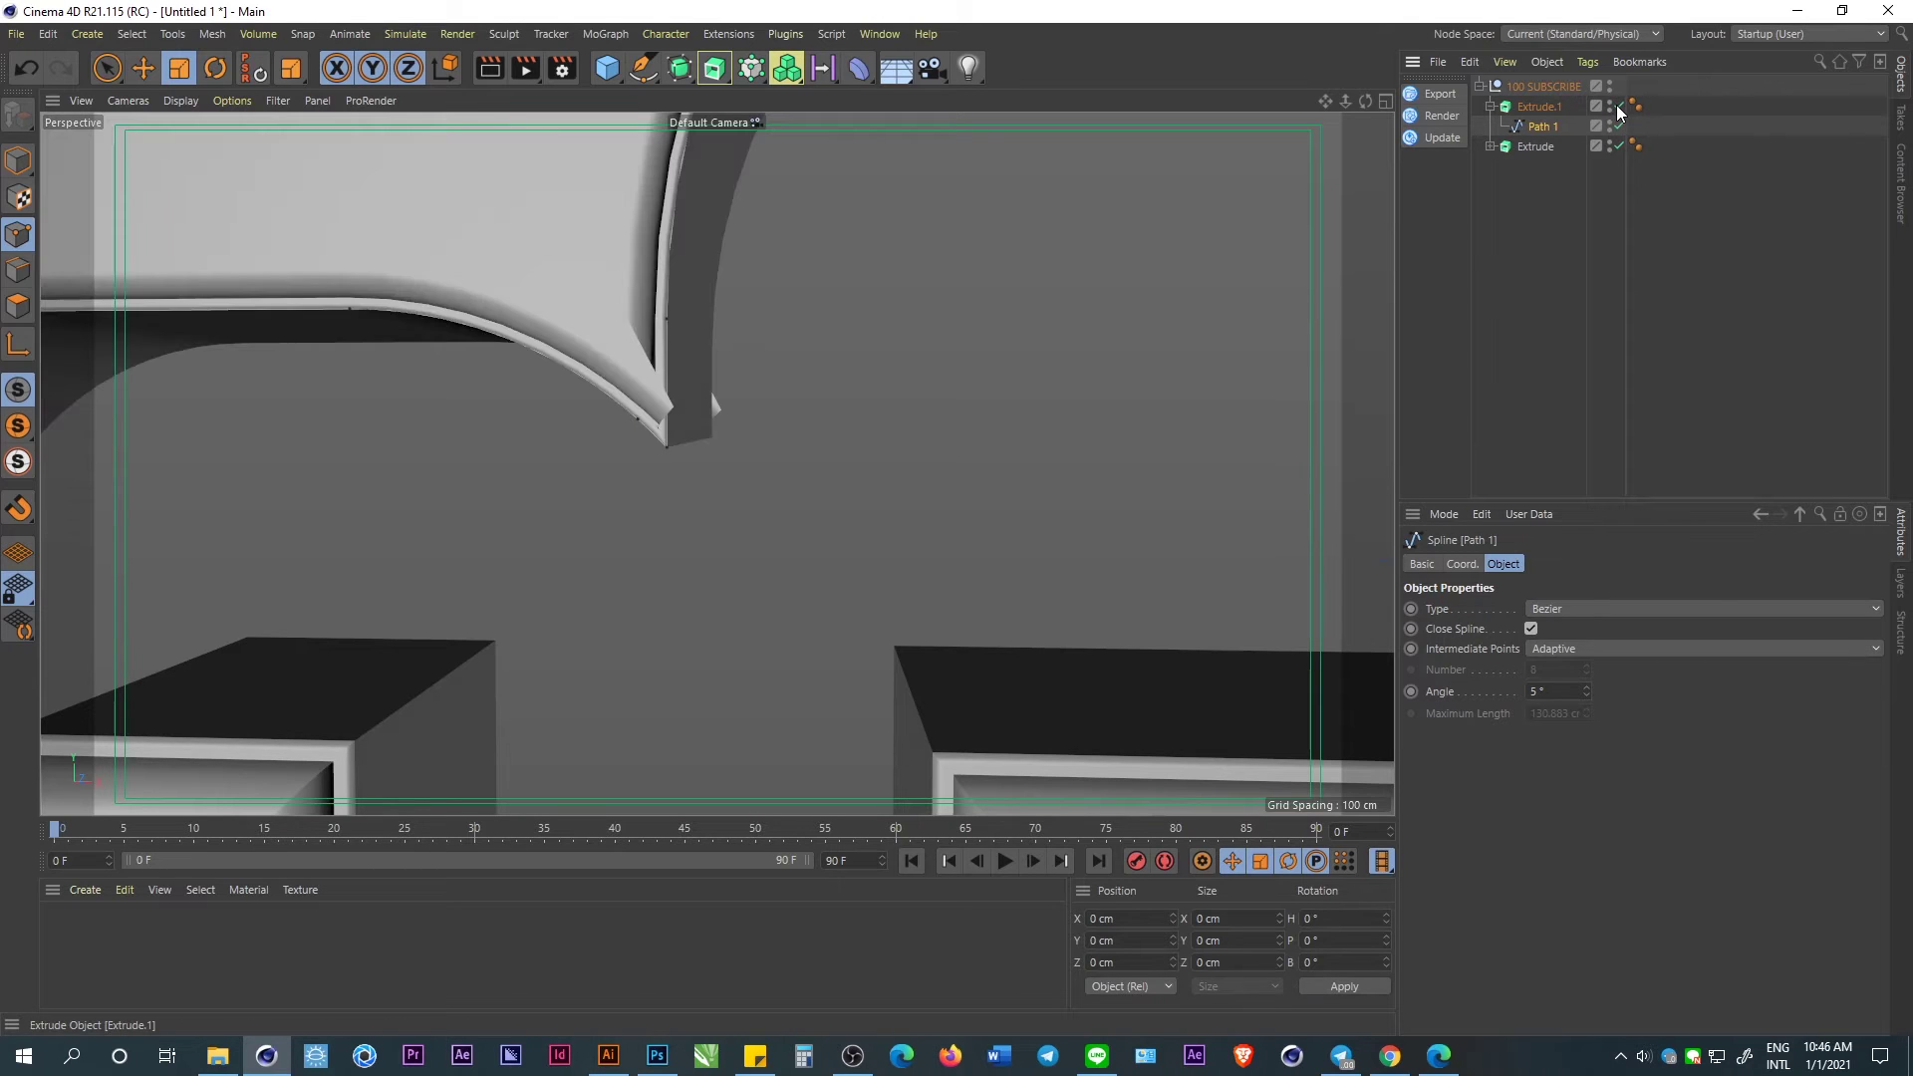
click(1619, 108)
Try moving the corner end point with the Move tool, undoing the unwanted attempts.
scroll(660, 433, up, 3)
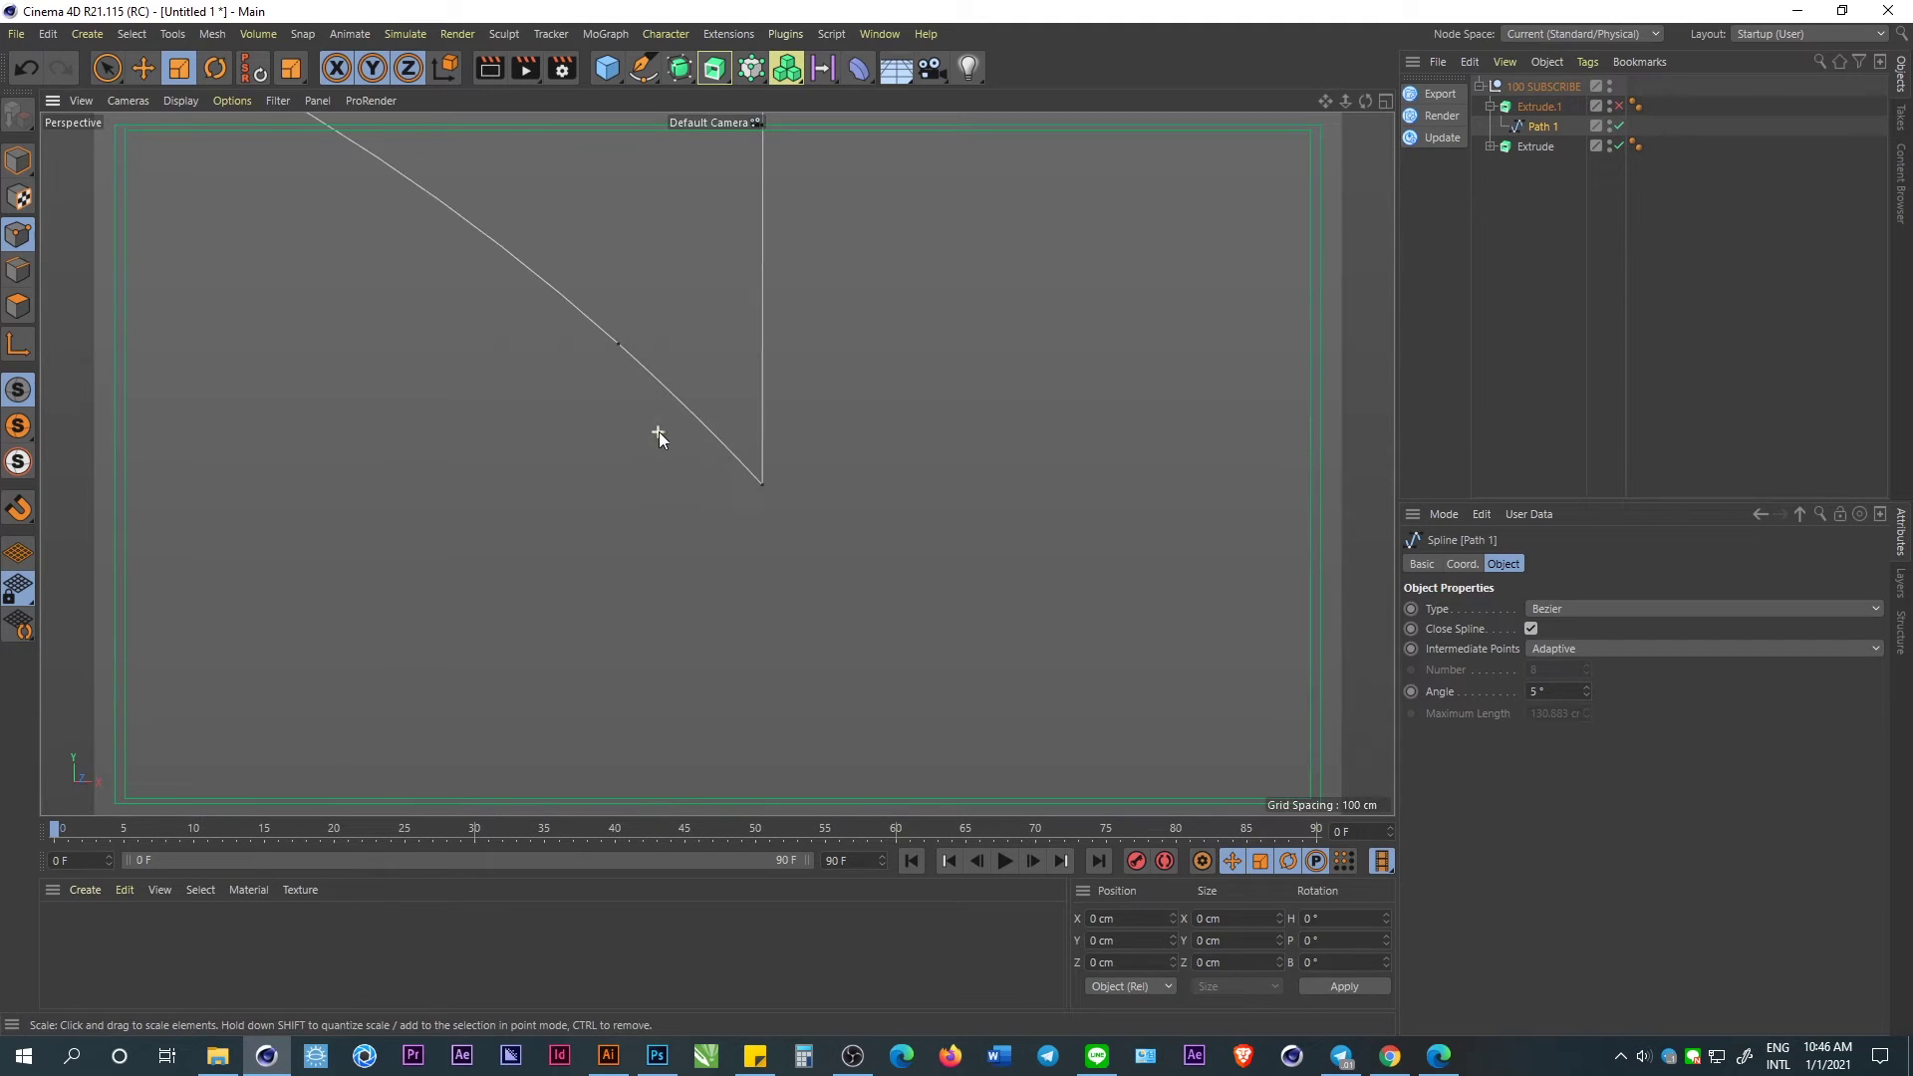
click(764, 484)
click(842, 515)
click(760, 481)
click(142, 68)
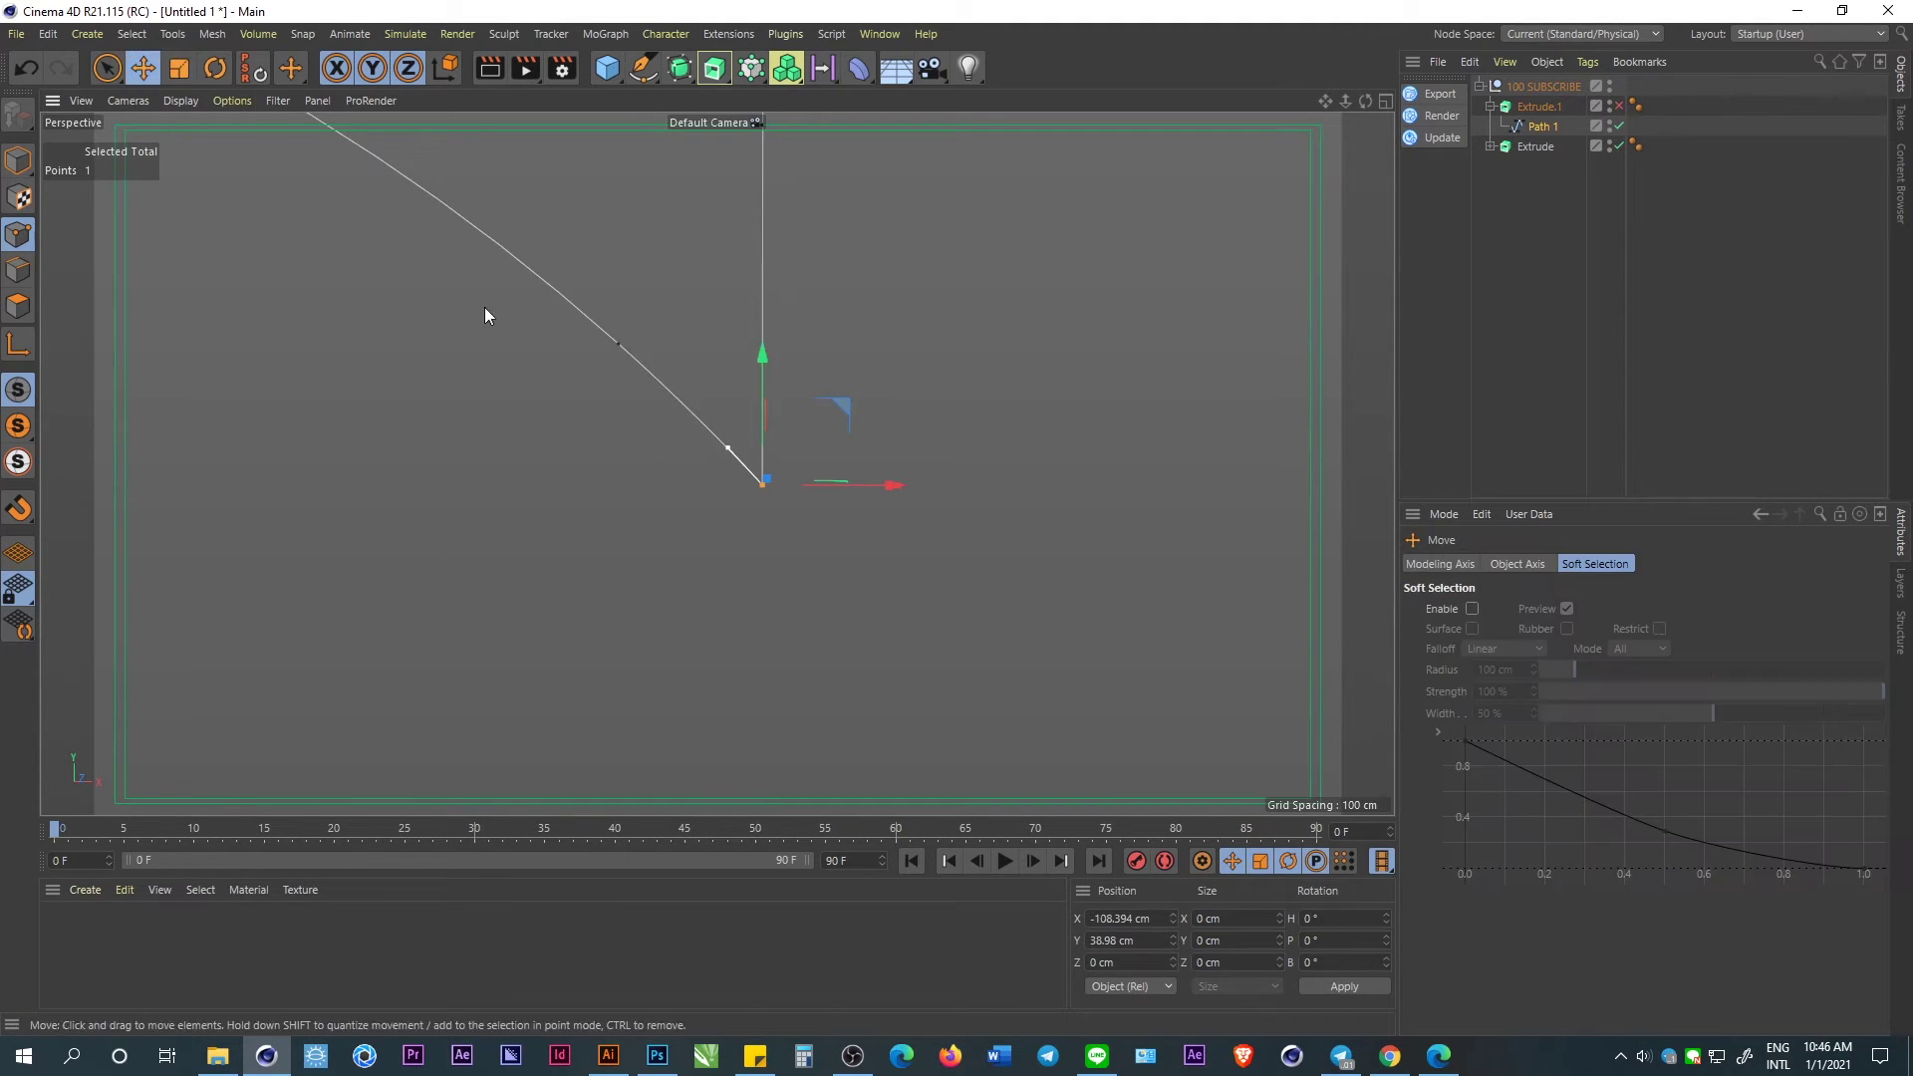
drag(767, 364, 857, 568)
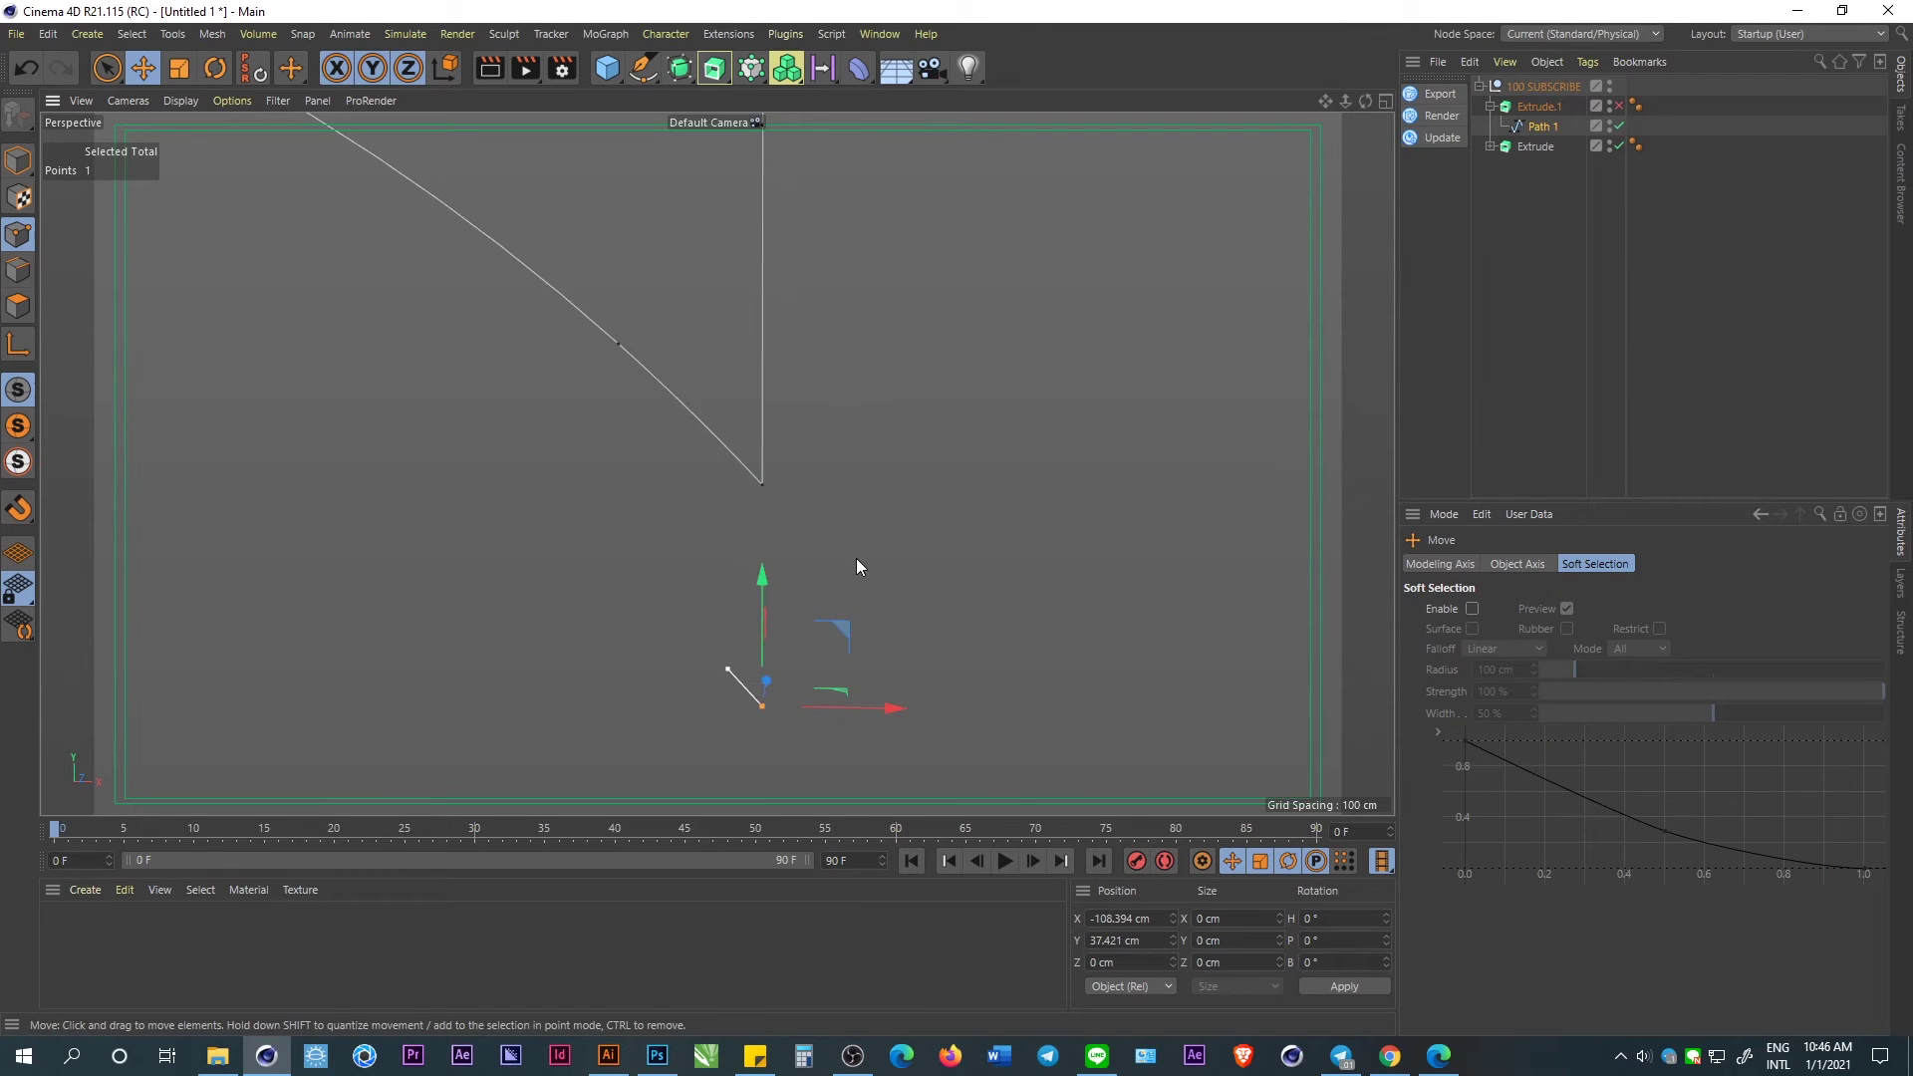
key(ctrl+z)
click(763, 482)
drag(756, 363, 828, 529)
key(ctrl+z)
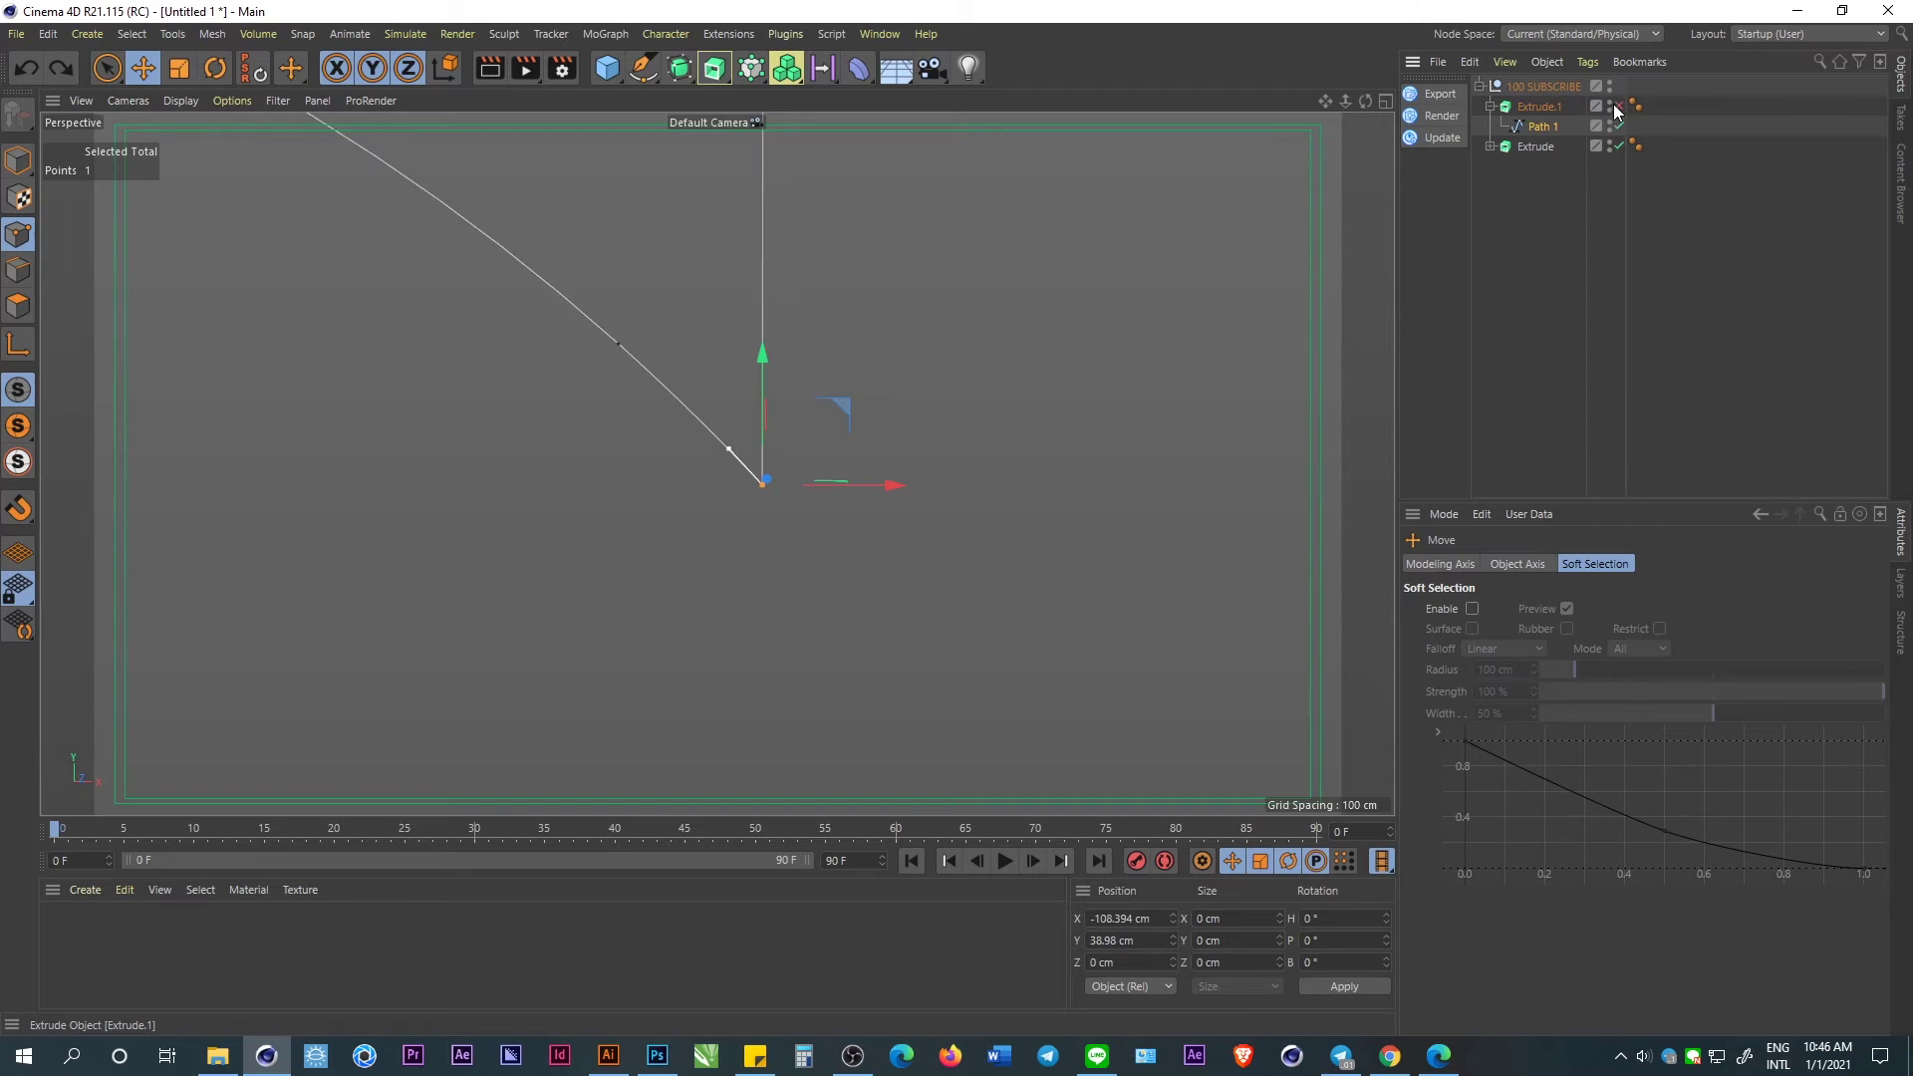
click(1620, 105)
click(1619, 106)
drag(619, 345, 766, 359)
Delete the extra point beside the cusp and the cusp point at the corner.
click(617, 344)
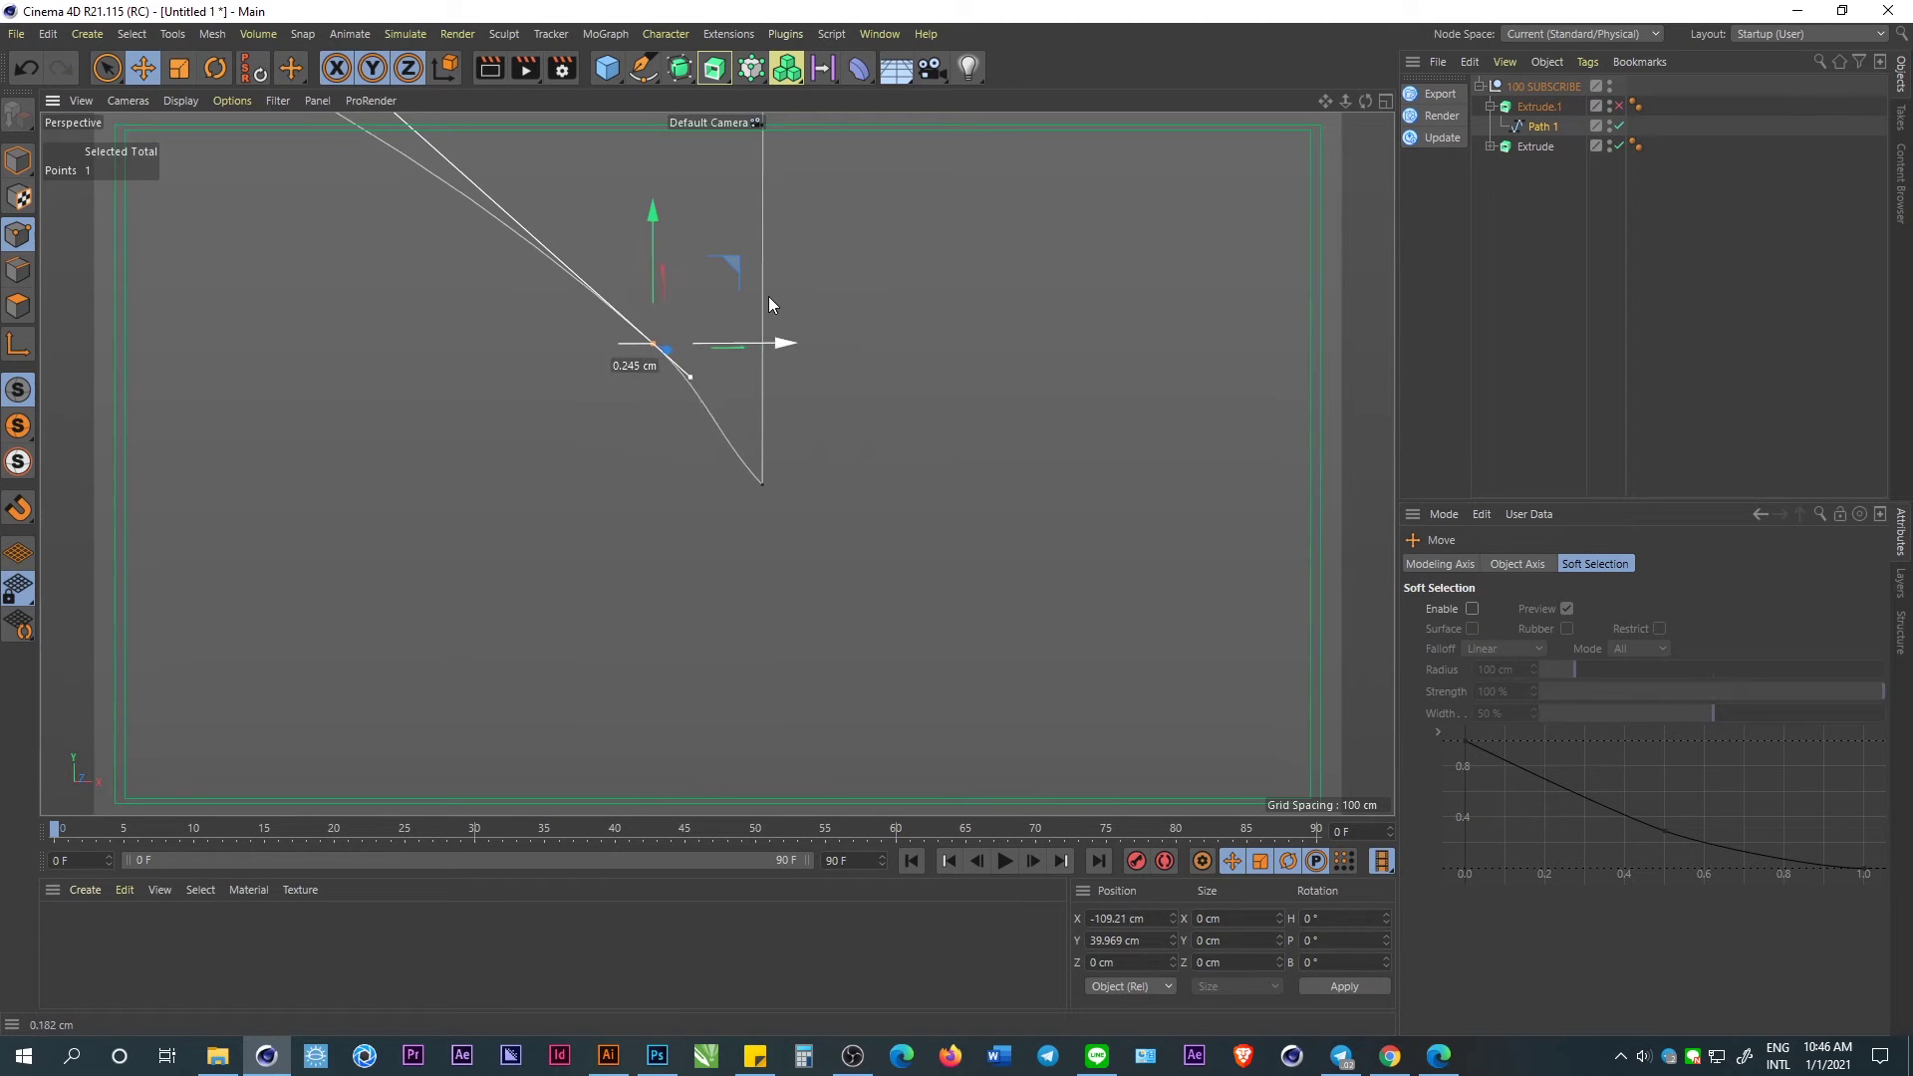
scroll(918, 459, down, 3)
scroll(748, 379, down, 3)
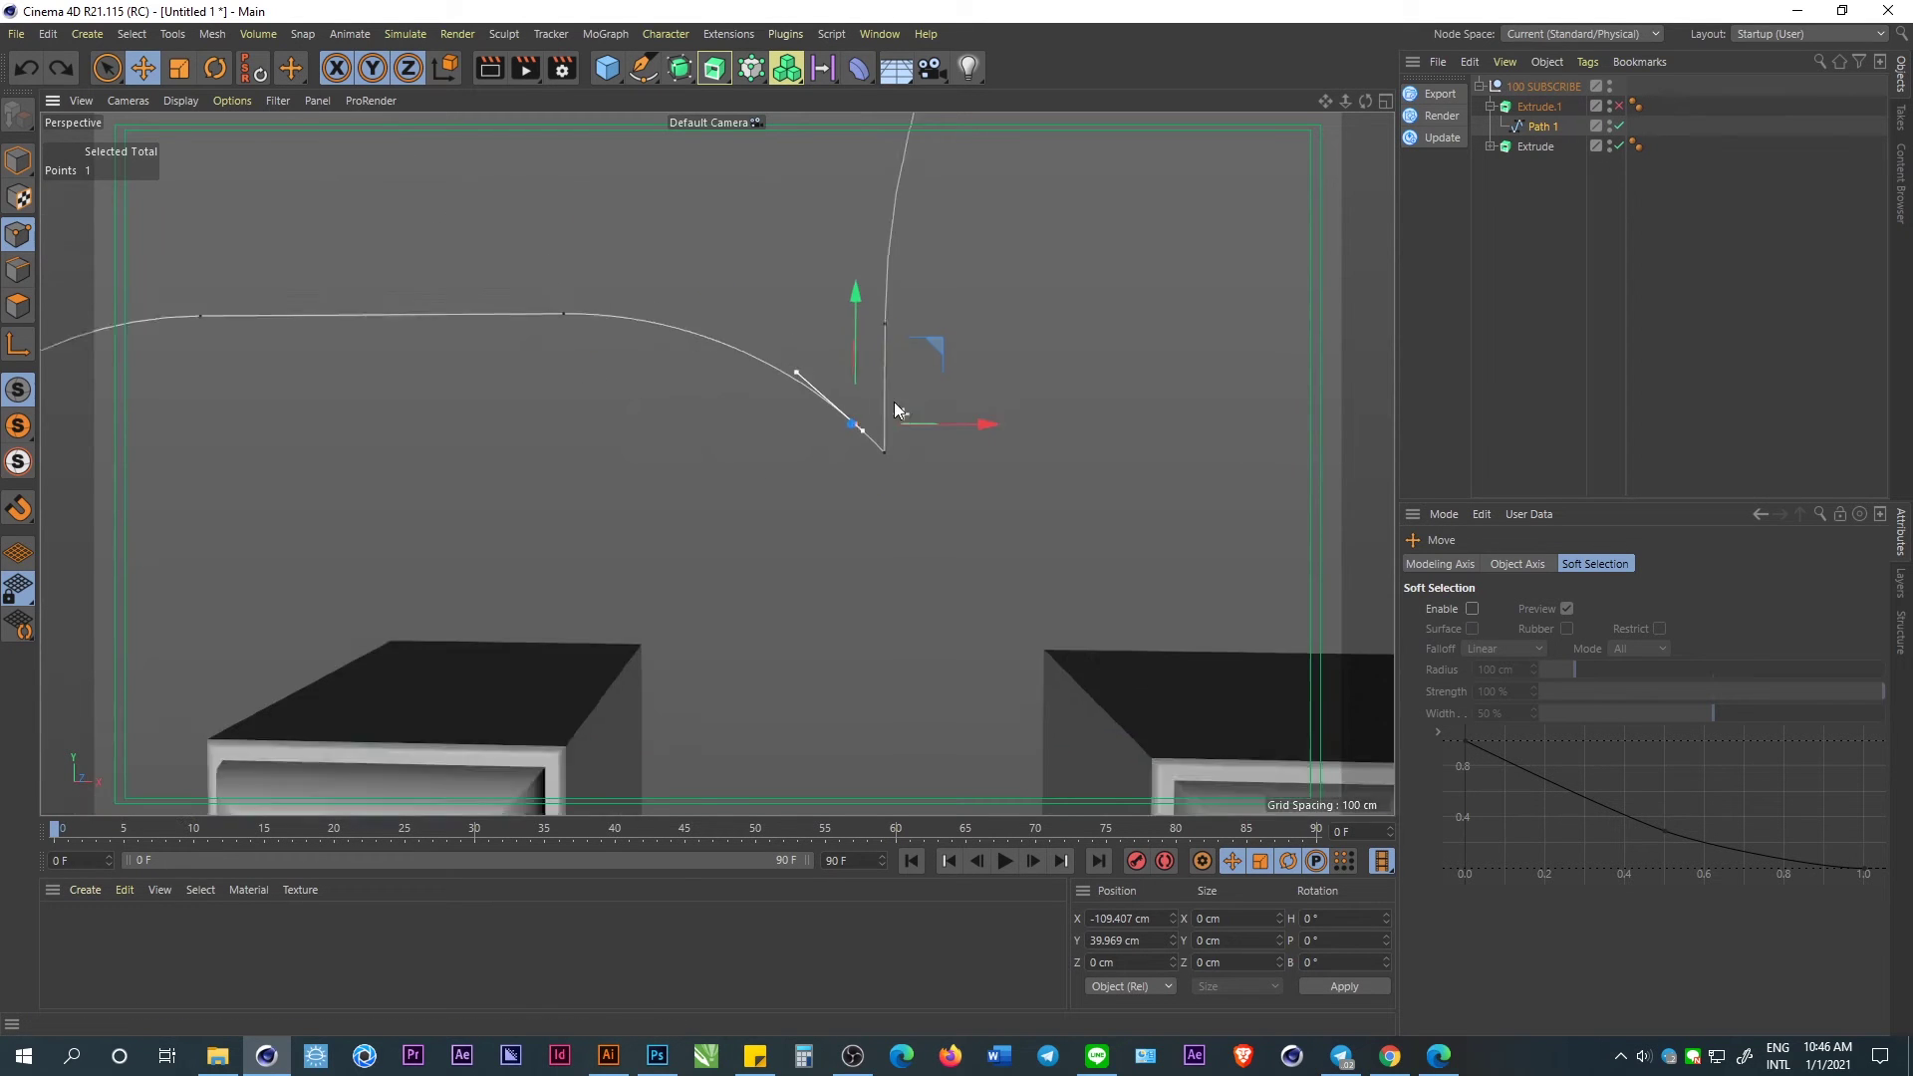
scroll(588, 297, down, 3)
scroll(392, 269, down, 3)
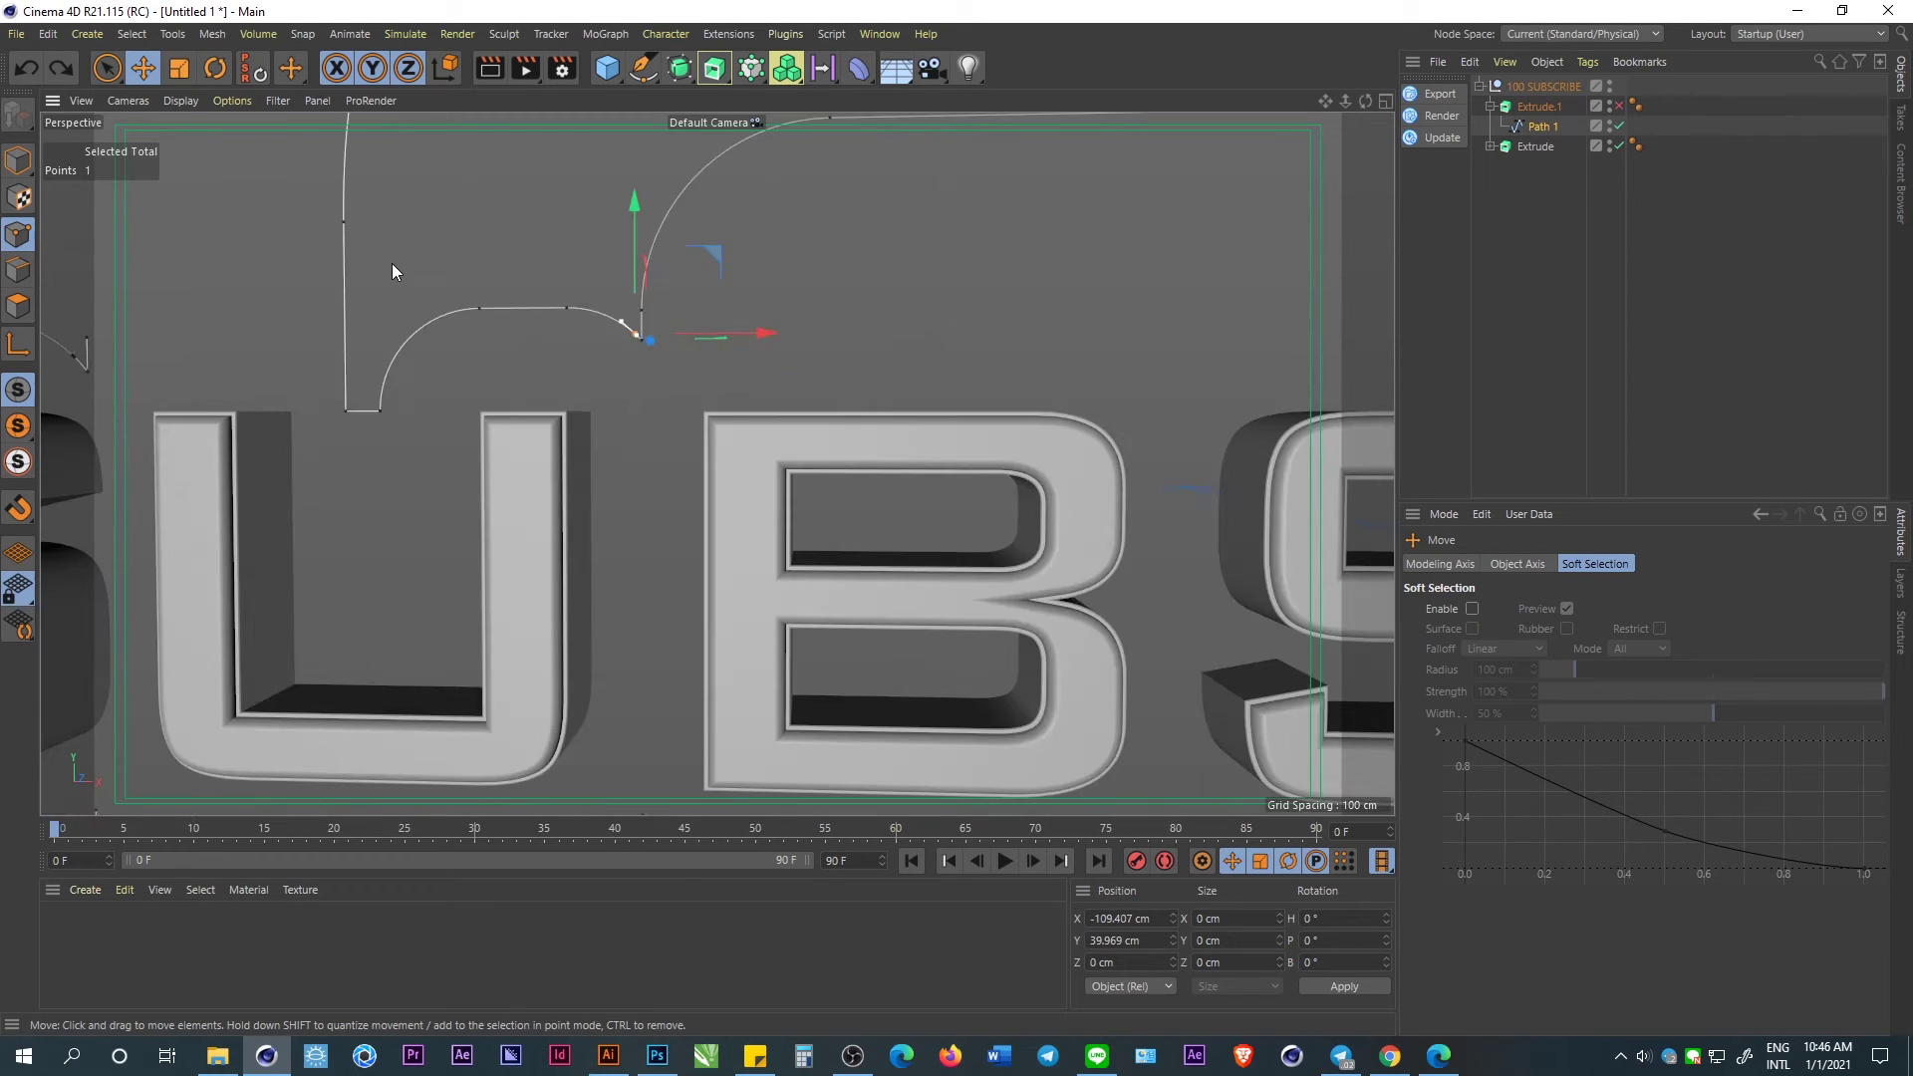
scroll(773, 338, down, 3)
scroll(774, 333, down, 2)
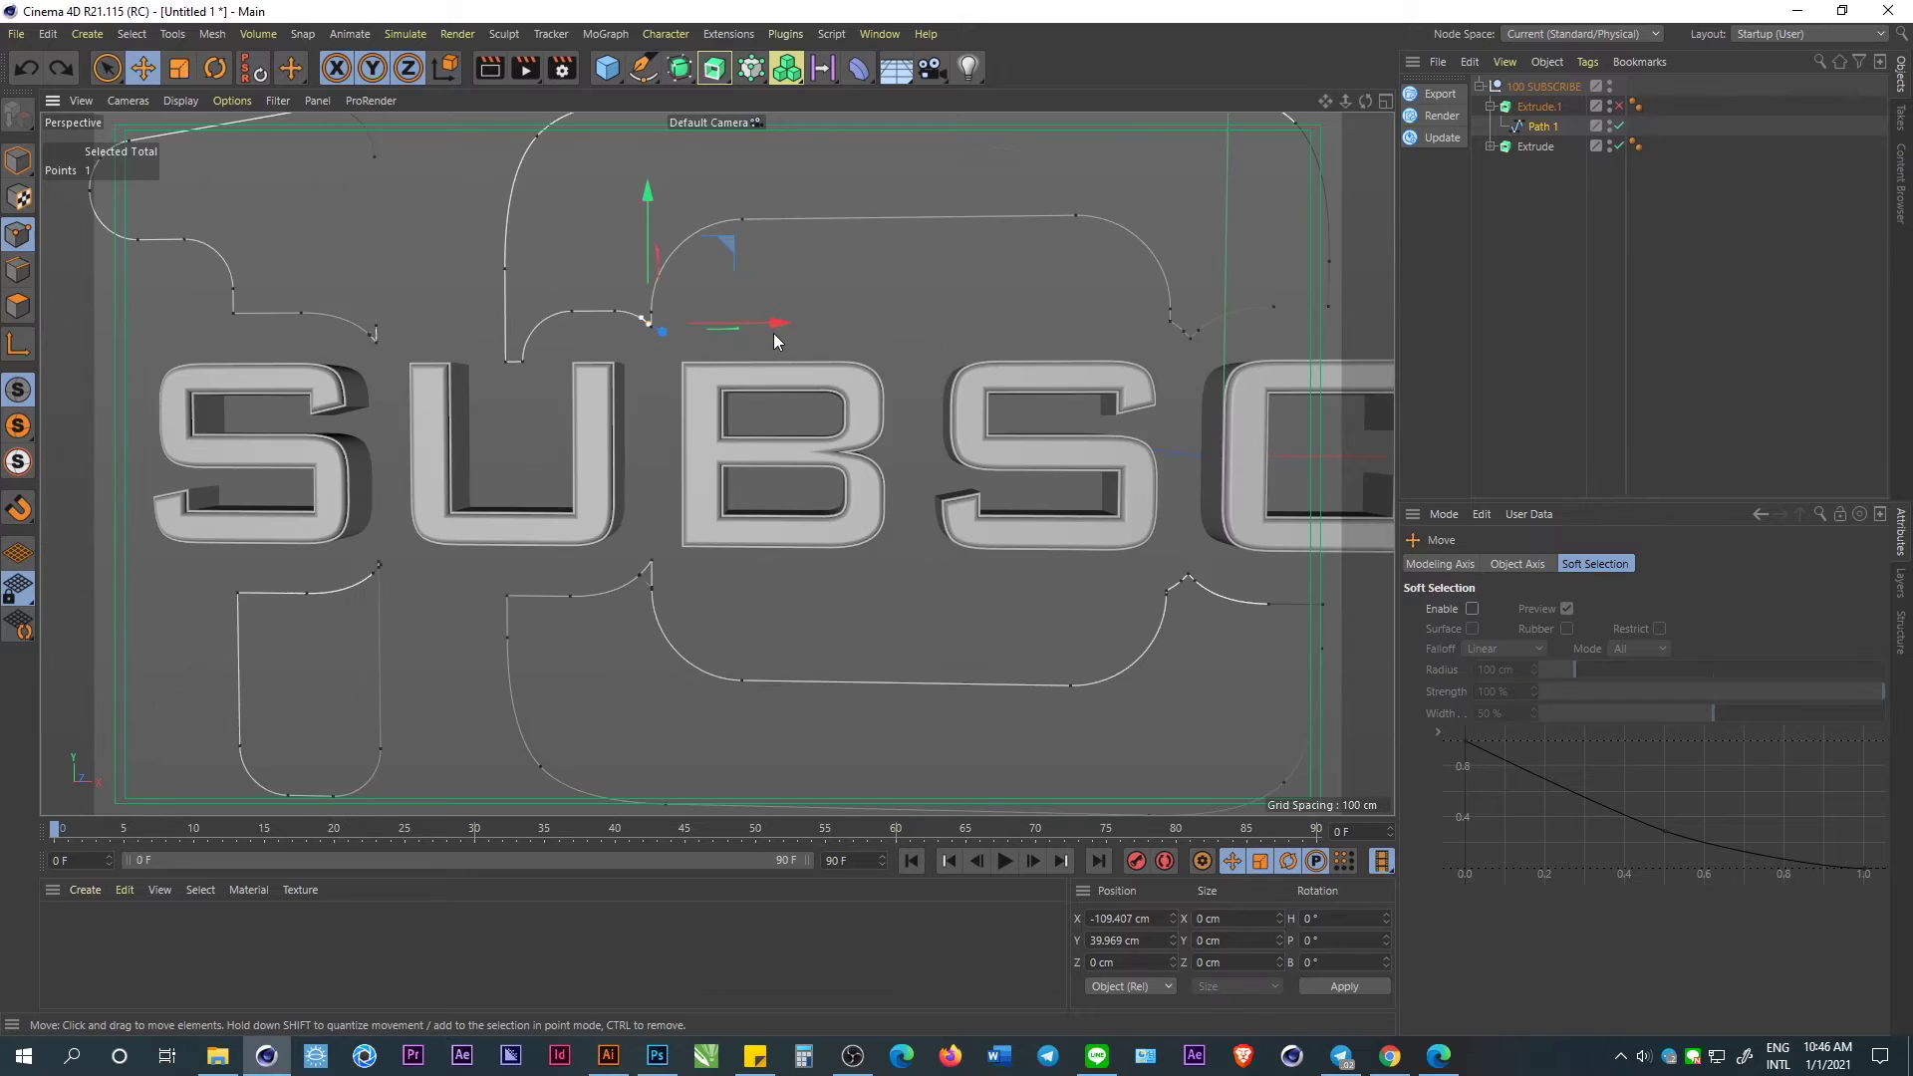
scroll(620, 574, up, 3)
scroll(654, 592, up, 3)
scroll(654, 592, up, 2)
click(745, 586)
click(721, 585)
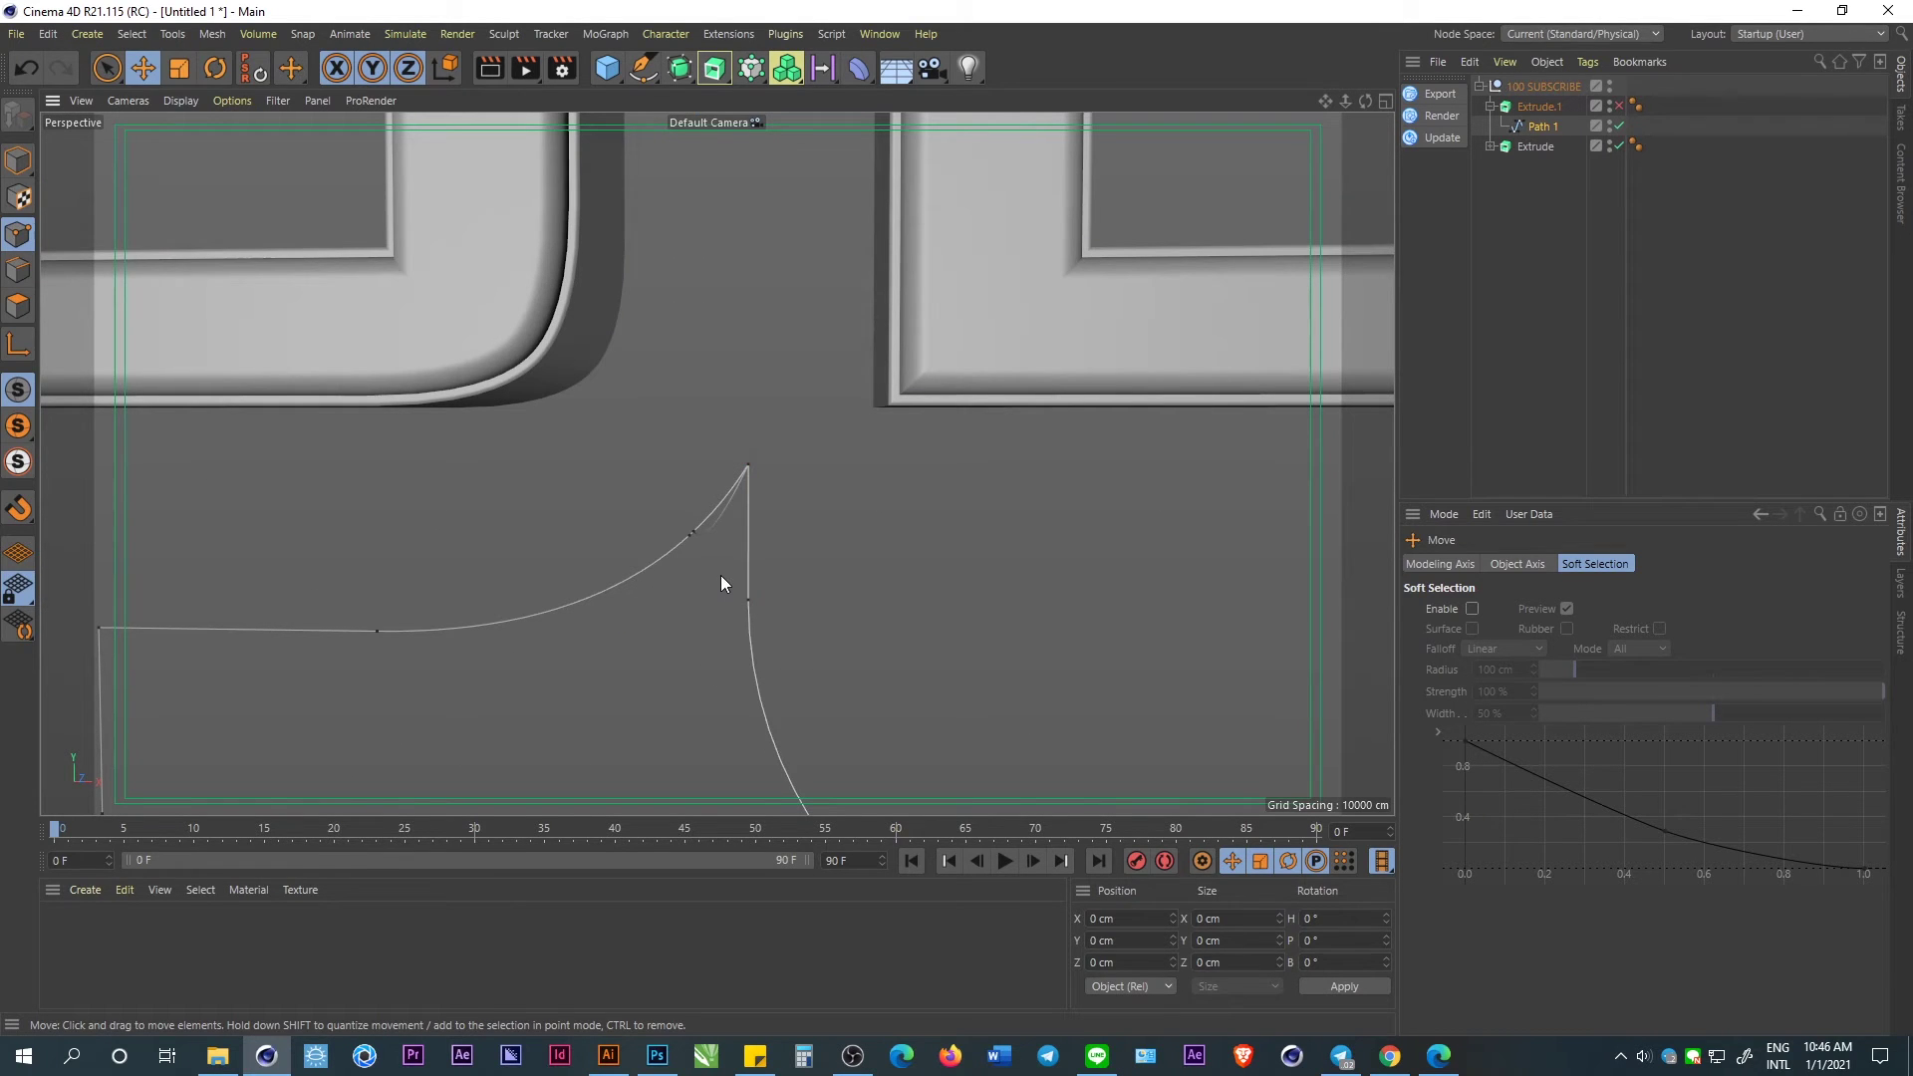
click(689, 536)
key(Delete)
drag(695, 533, 742, 499)
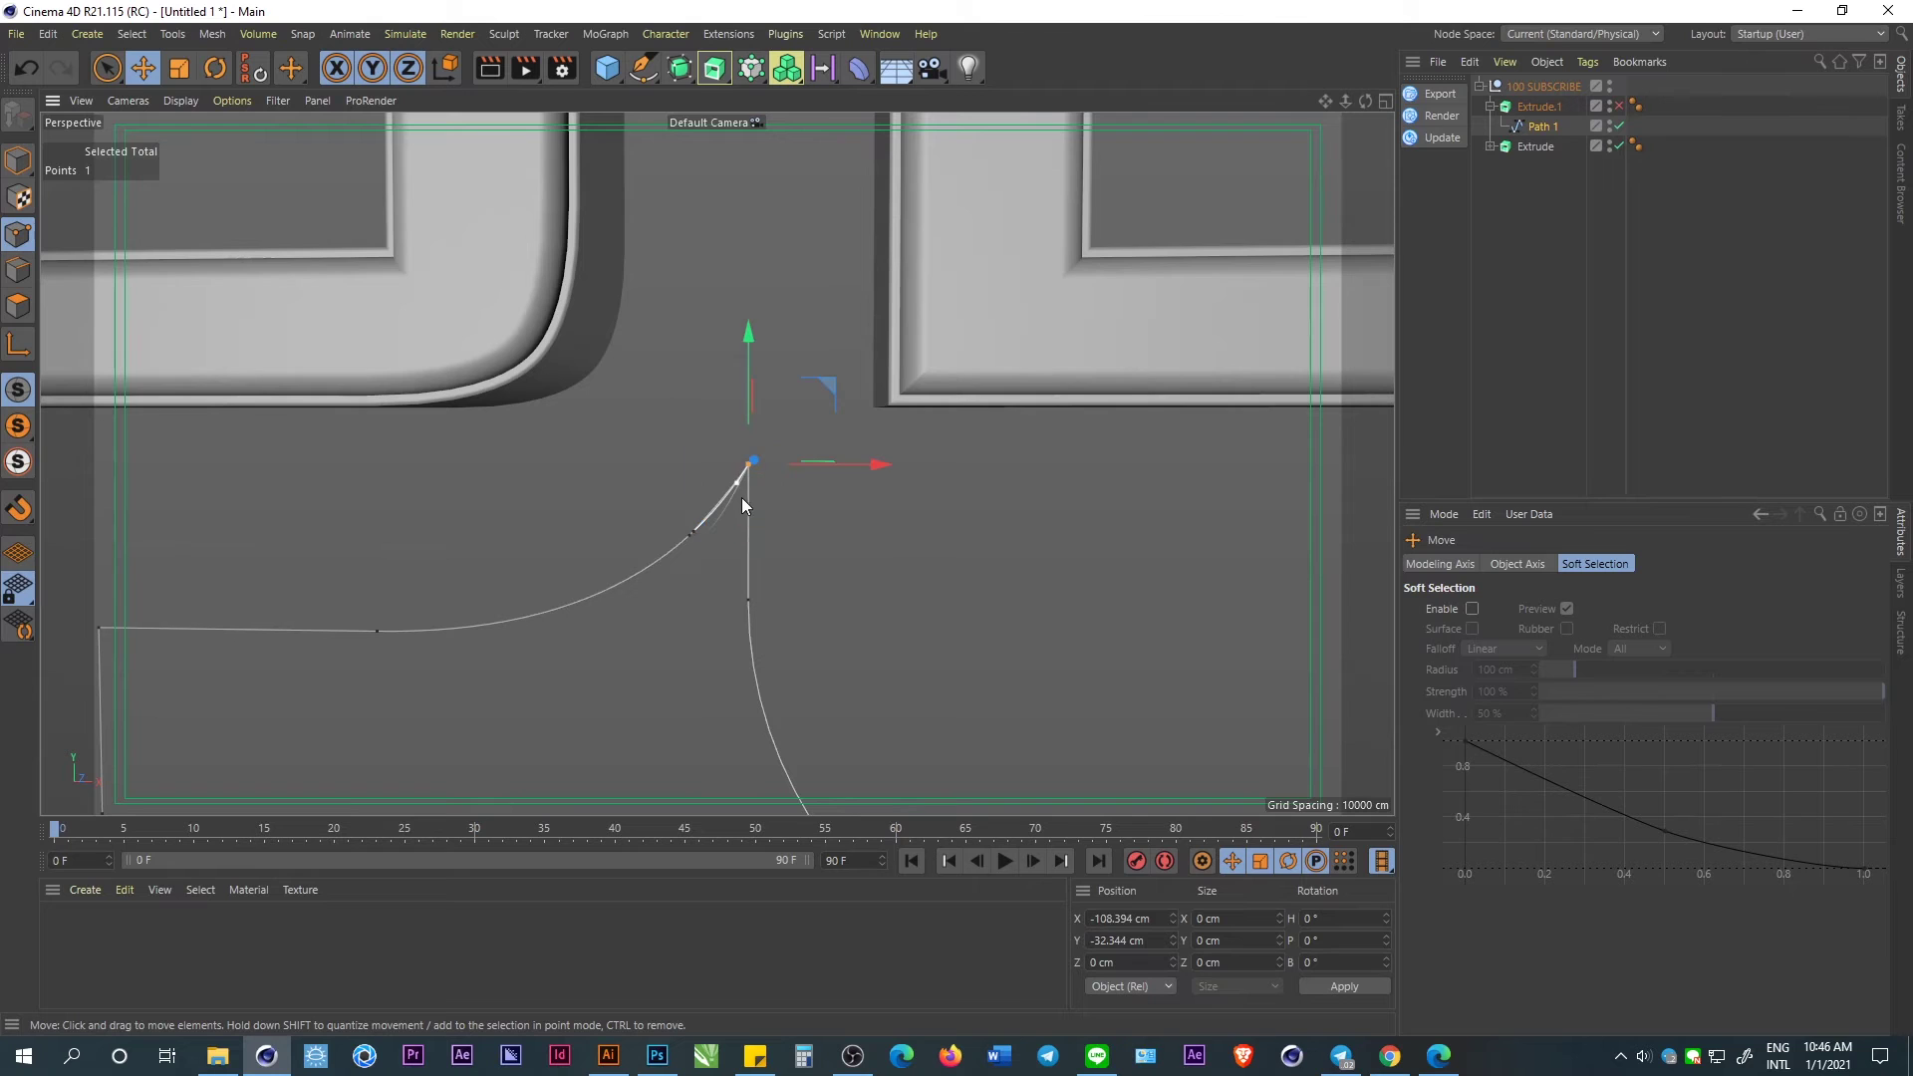
key(Delete)
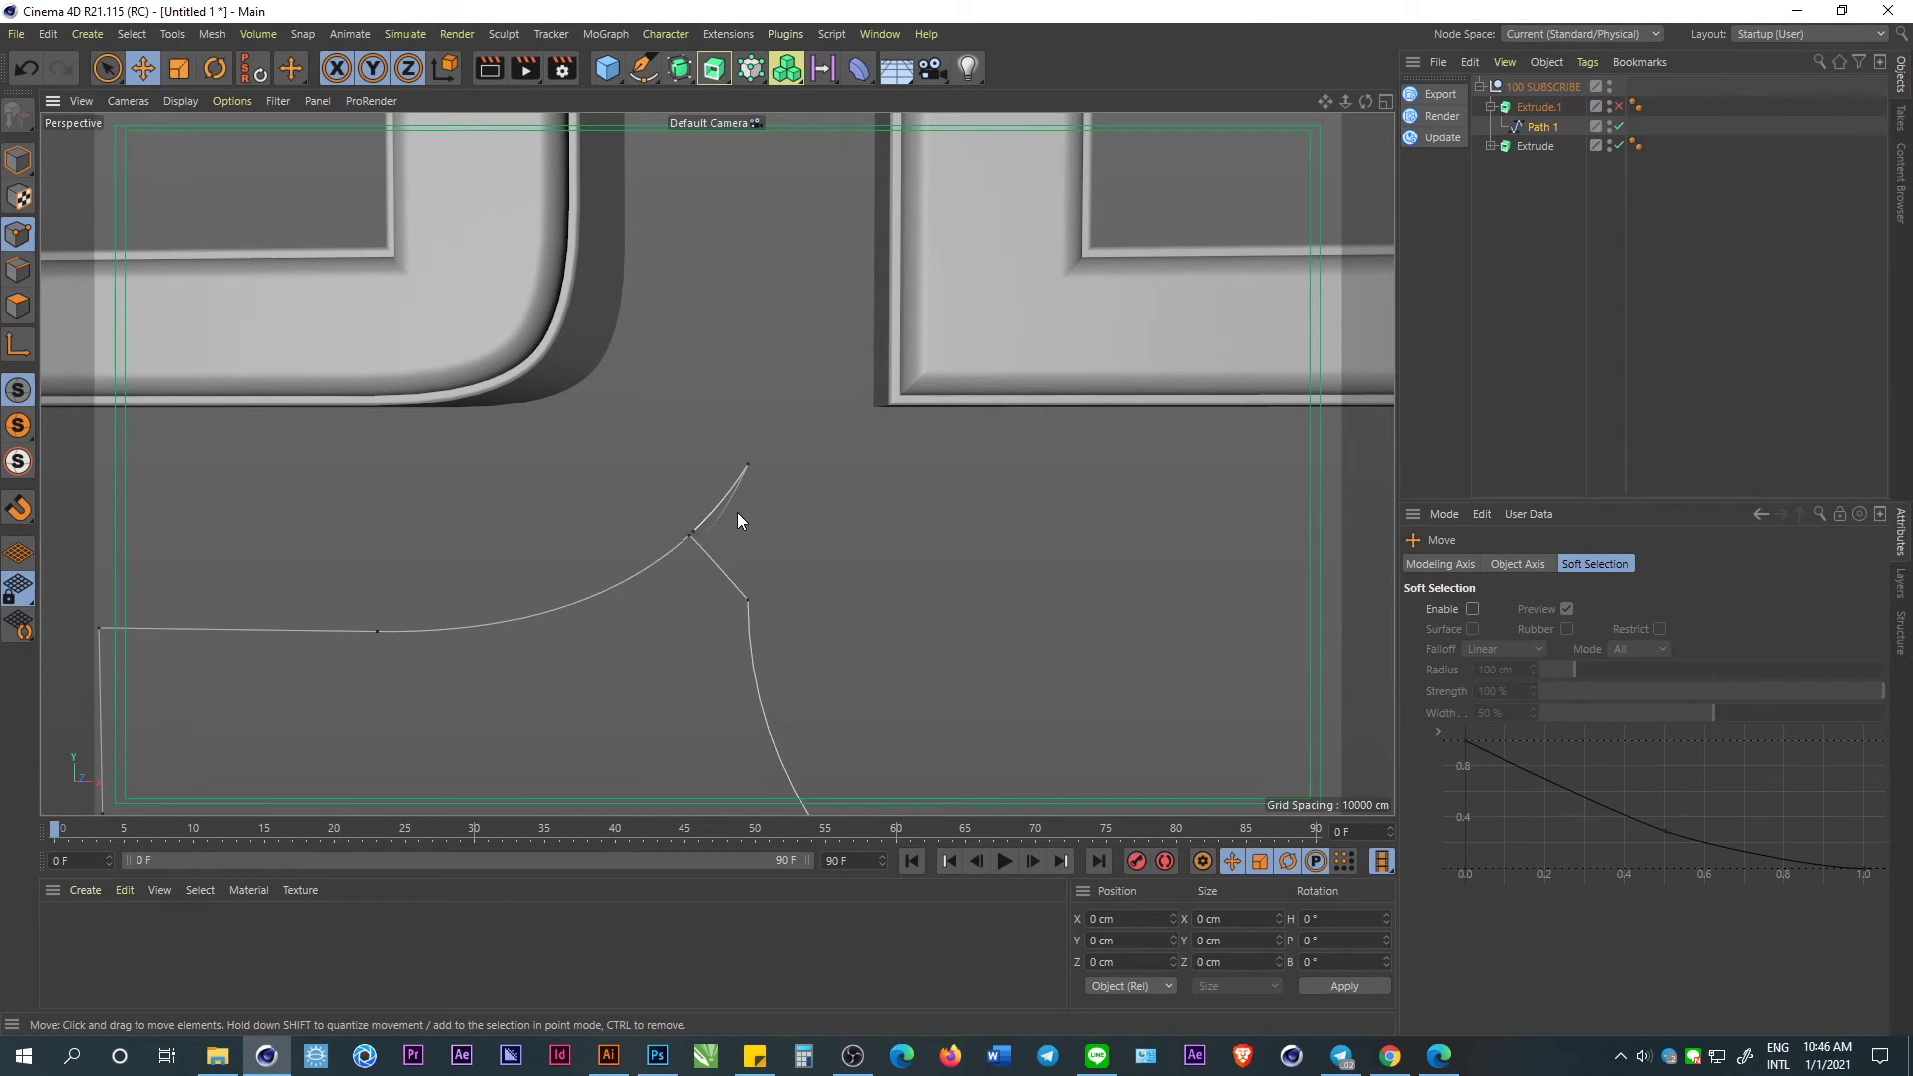
Move the curve's end point right so the curve runs smoothly into the sharp tip.
click(733, 514)
scroll(732, 498, up, 2)
scroll(732, 488, up, 3)
scroll(732, 487, up, 2)
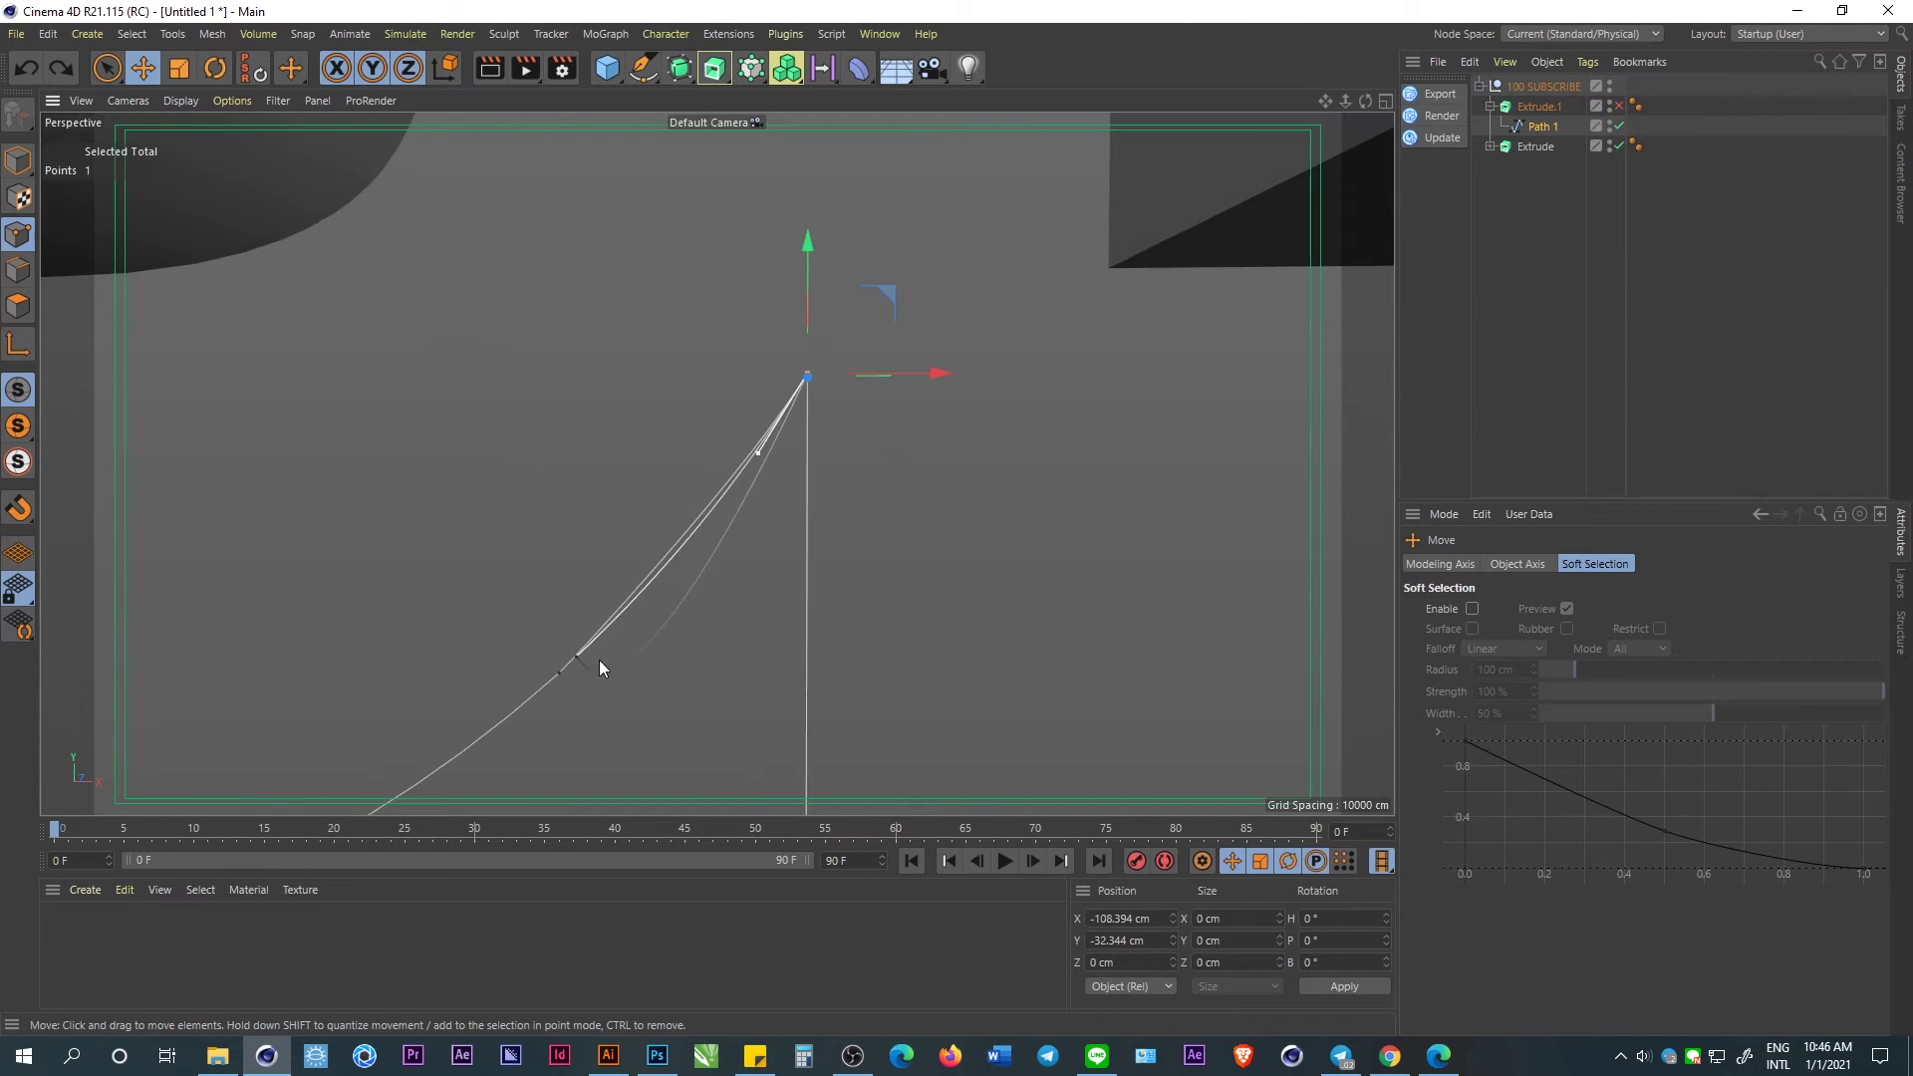
click(578, 659)
drag(715, 655, 751, 688)
click(746, 673)
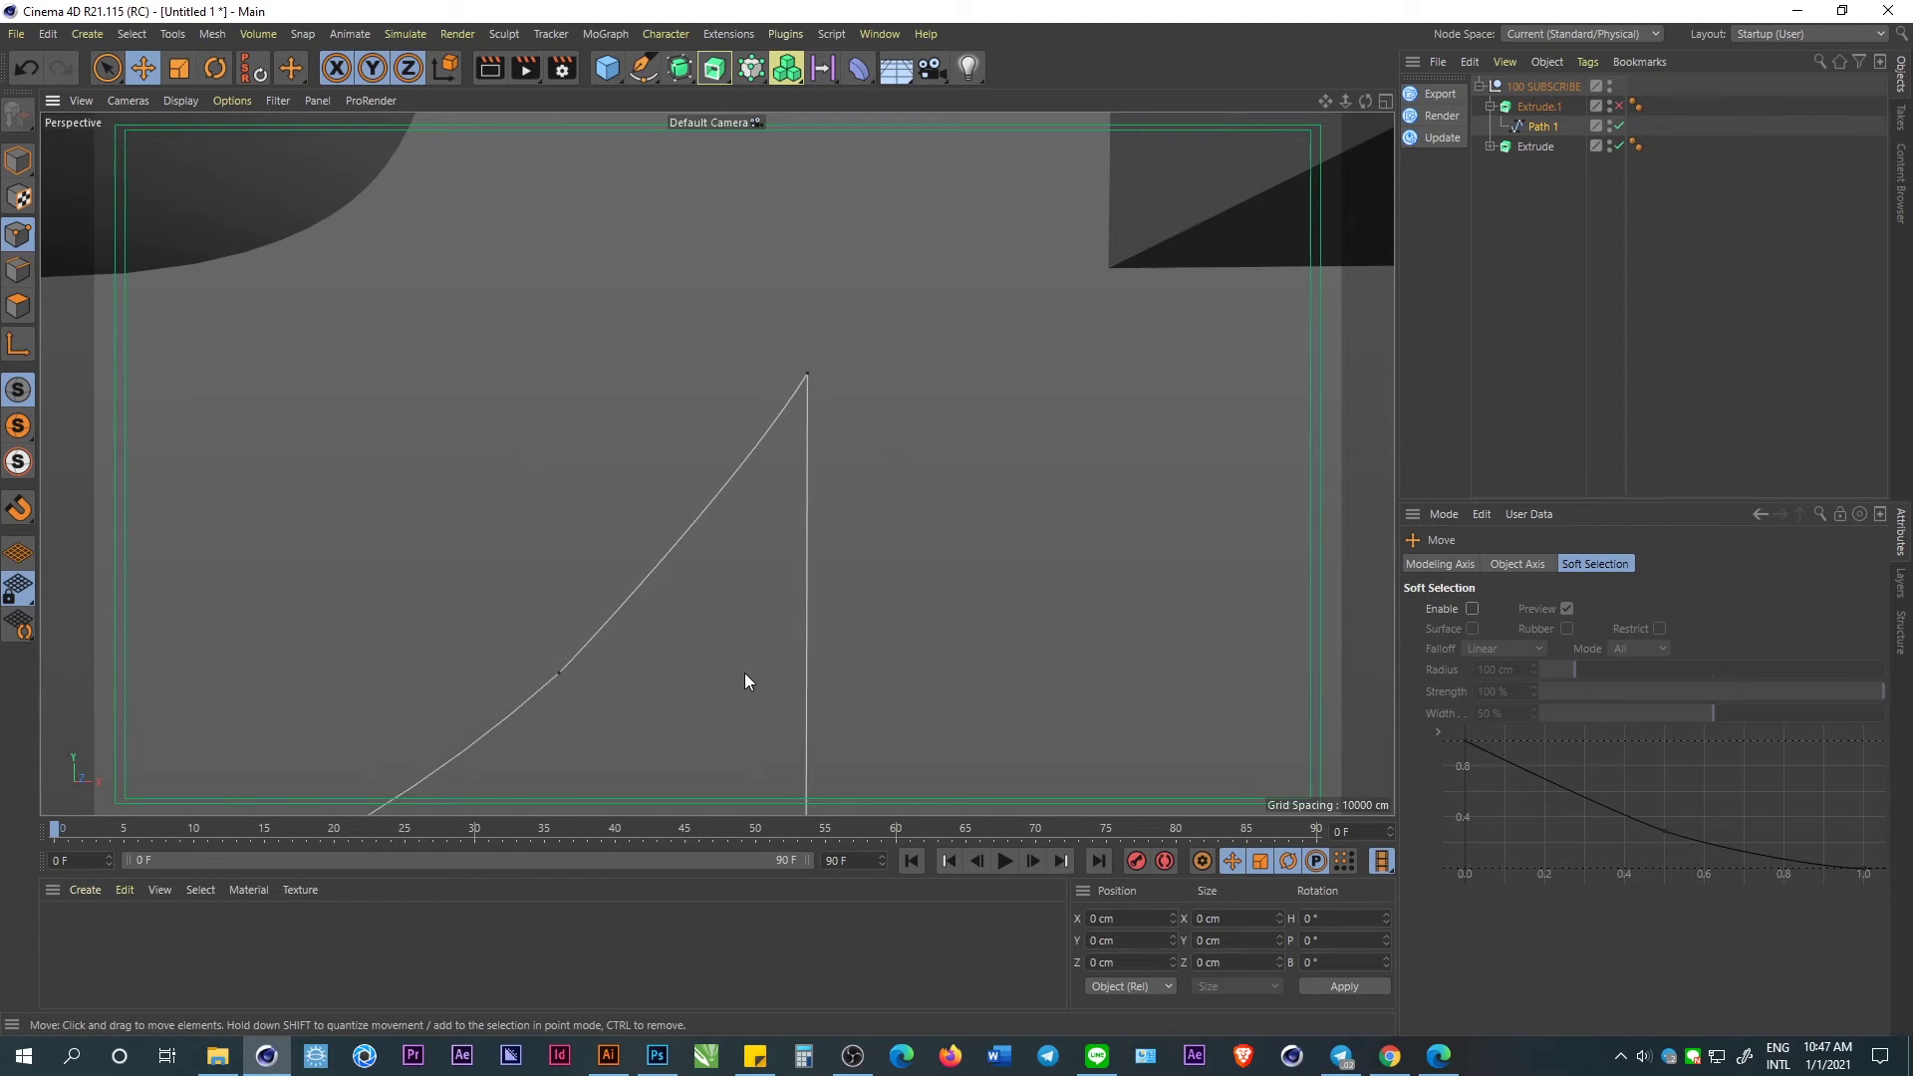
Trial-move the next corner point, then undo so the outline stays unchanged.
scroll(799, 532, down, 3)
scroll(798, 530, down, 3)
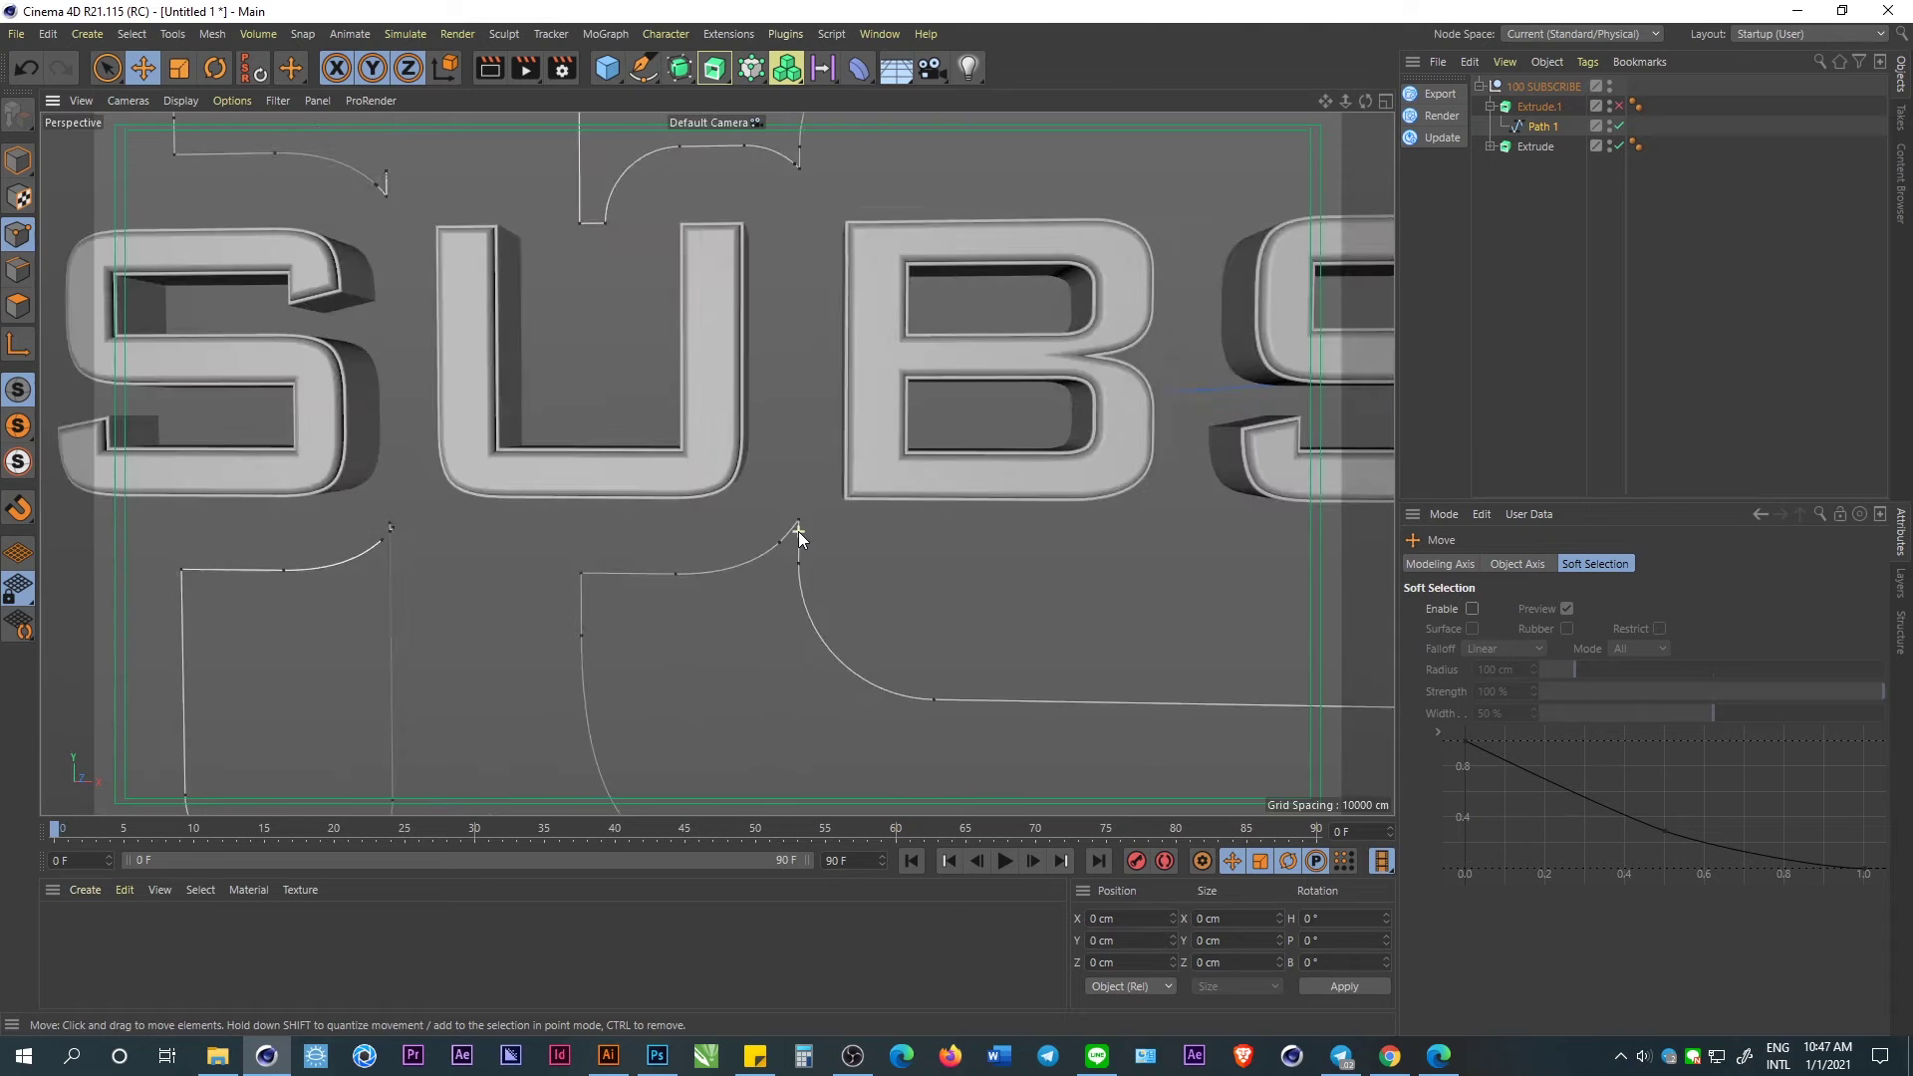
scroll(823, 624, down, 2)
scroll(540, 524, up, 2)
scroll(558, 540, up, 3)
scroll(558, 540, up, 2)
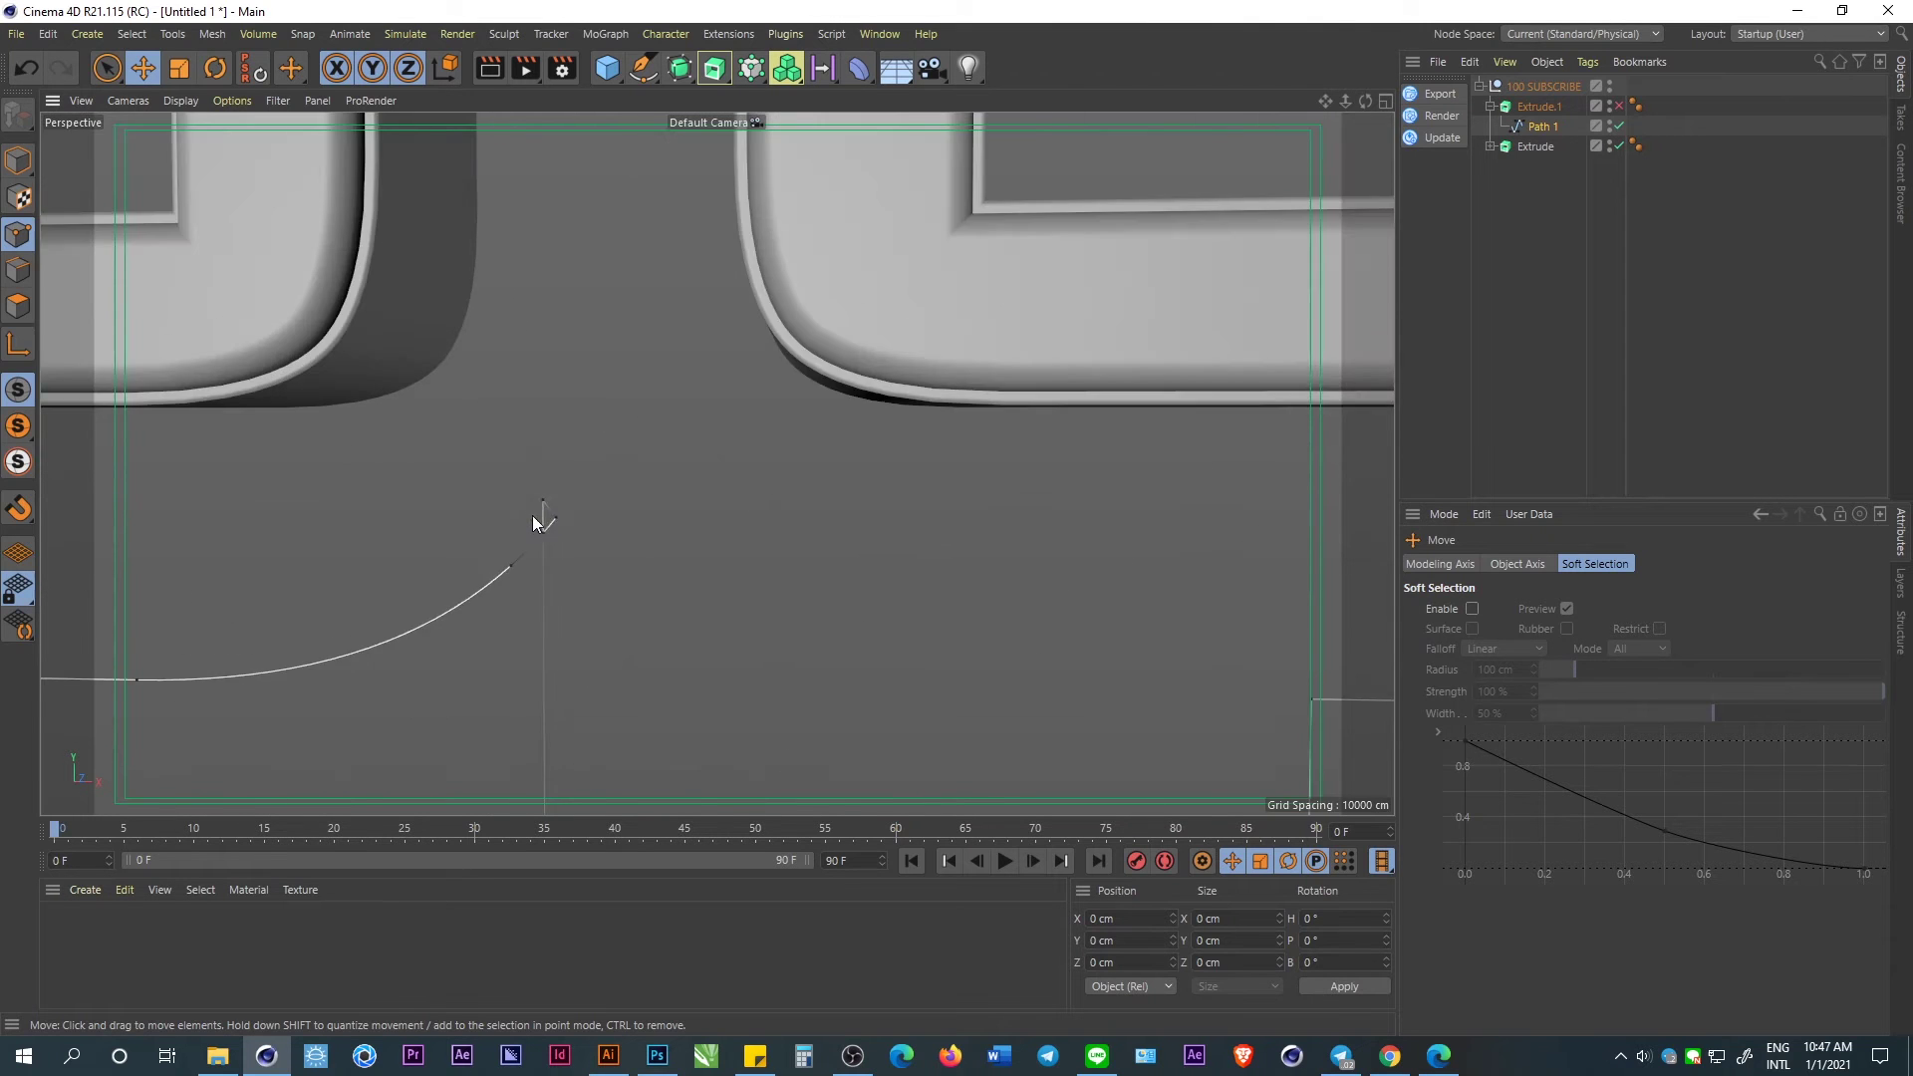
scroll(562, 544, up, 2)
click(593, 525)
drag(606, 534, 686, 510)
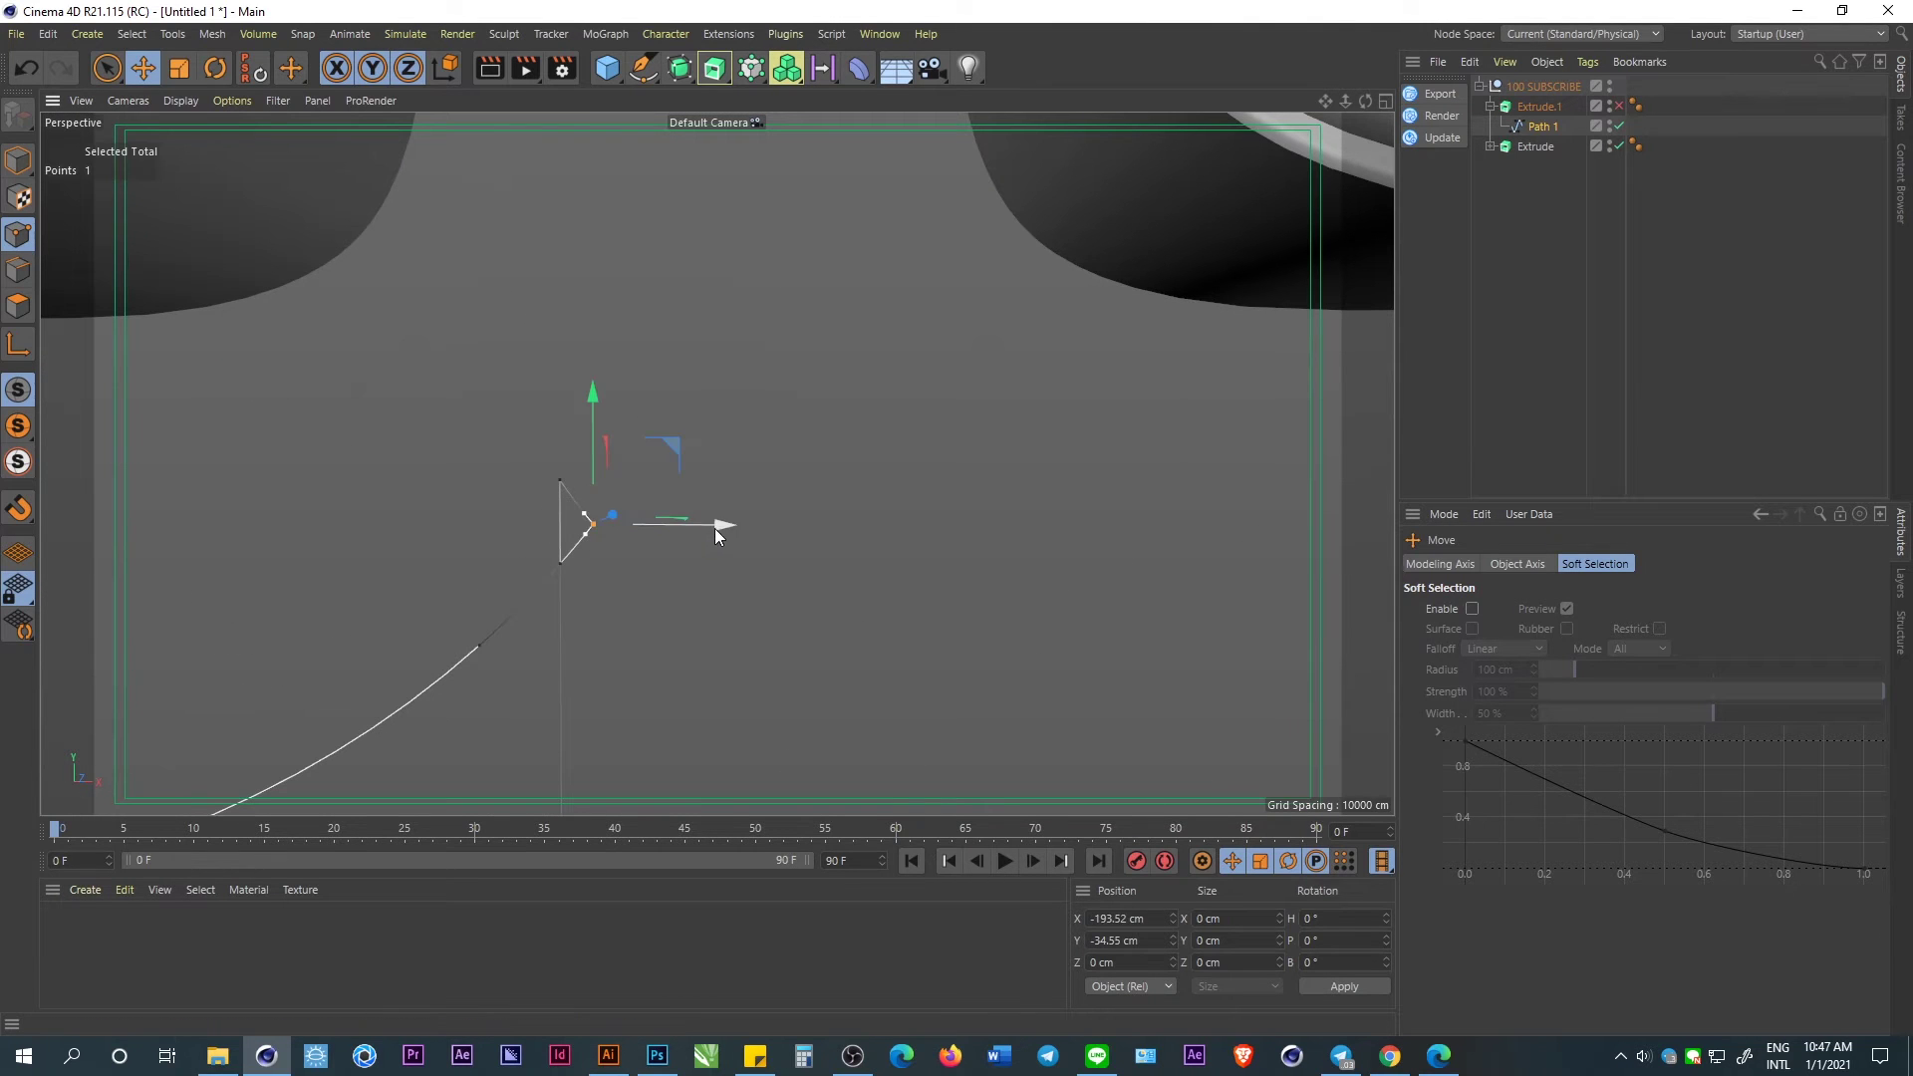
click(696, 542)
click(559, 483)
drag(695, 492, 687, 493)
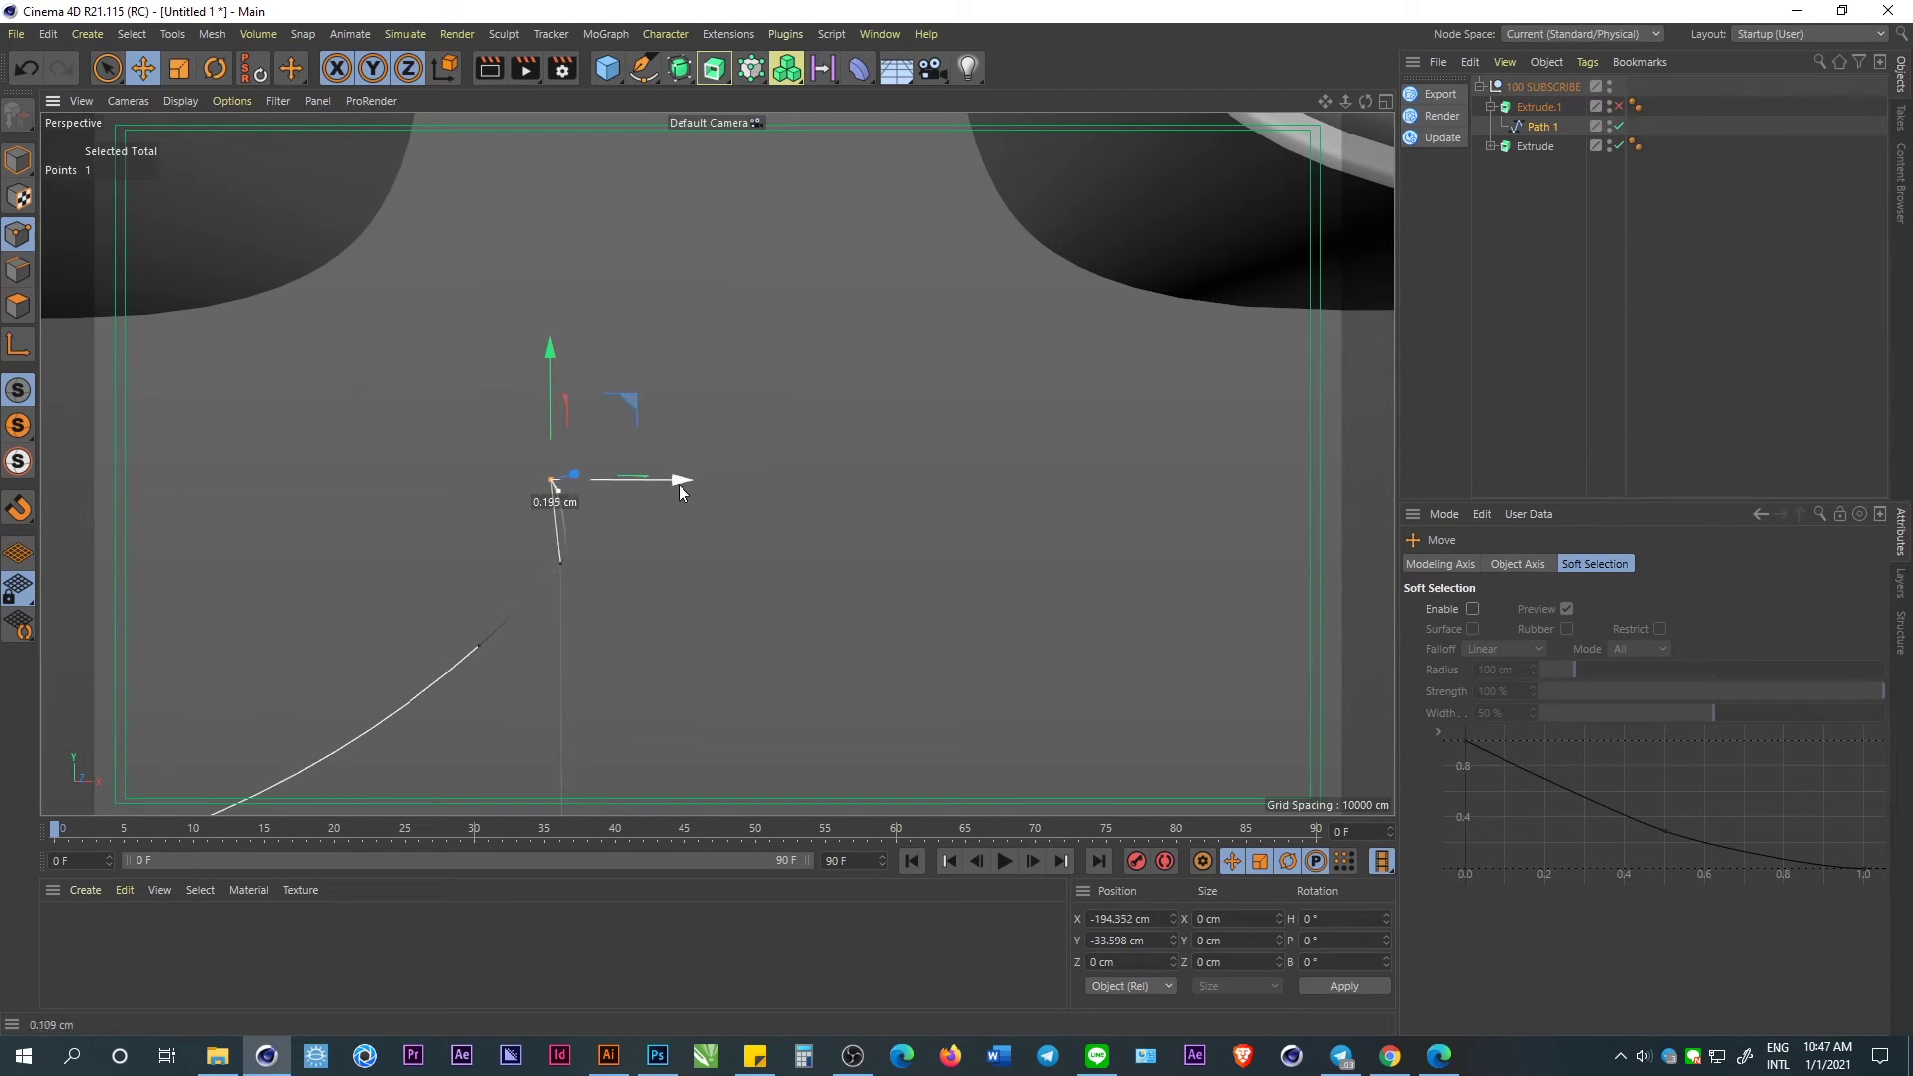
drag(570, 572, 740, 579)
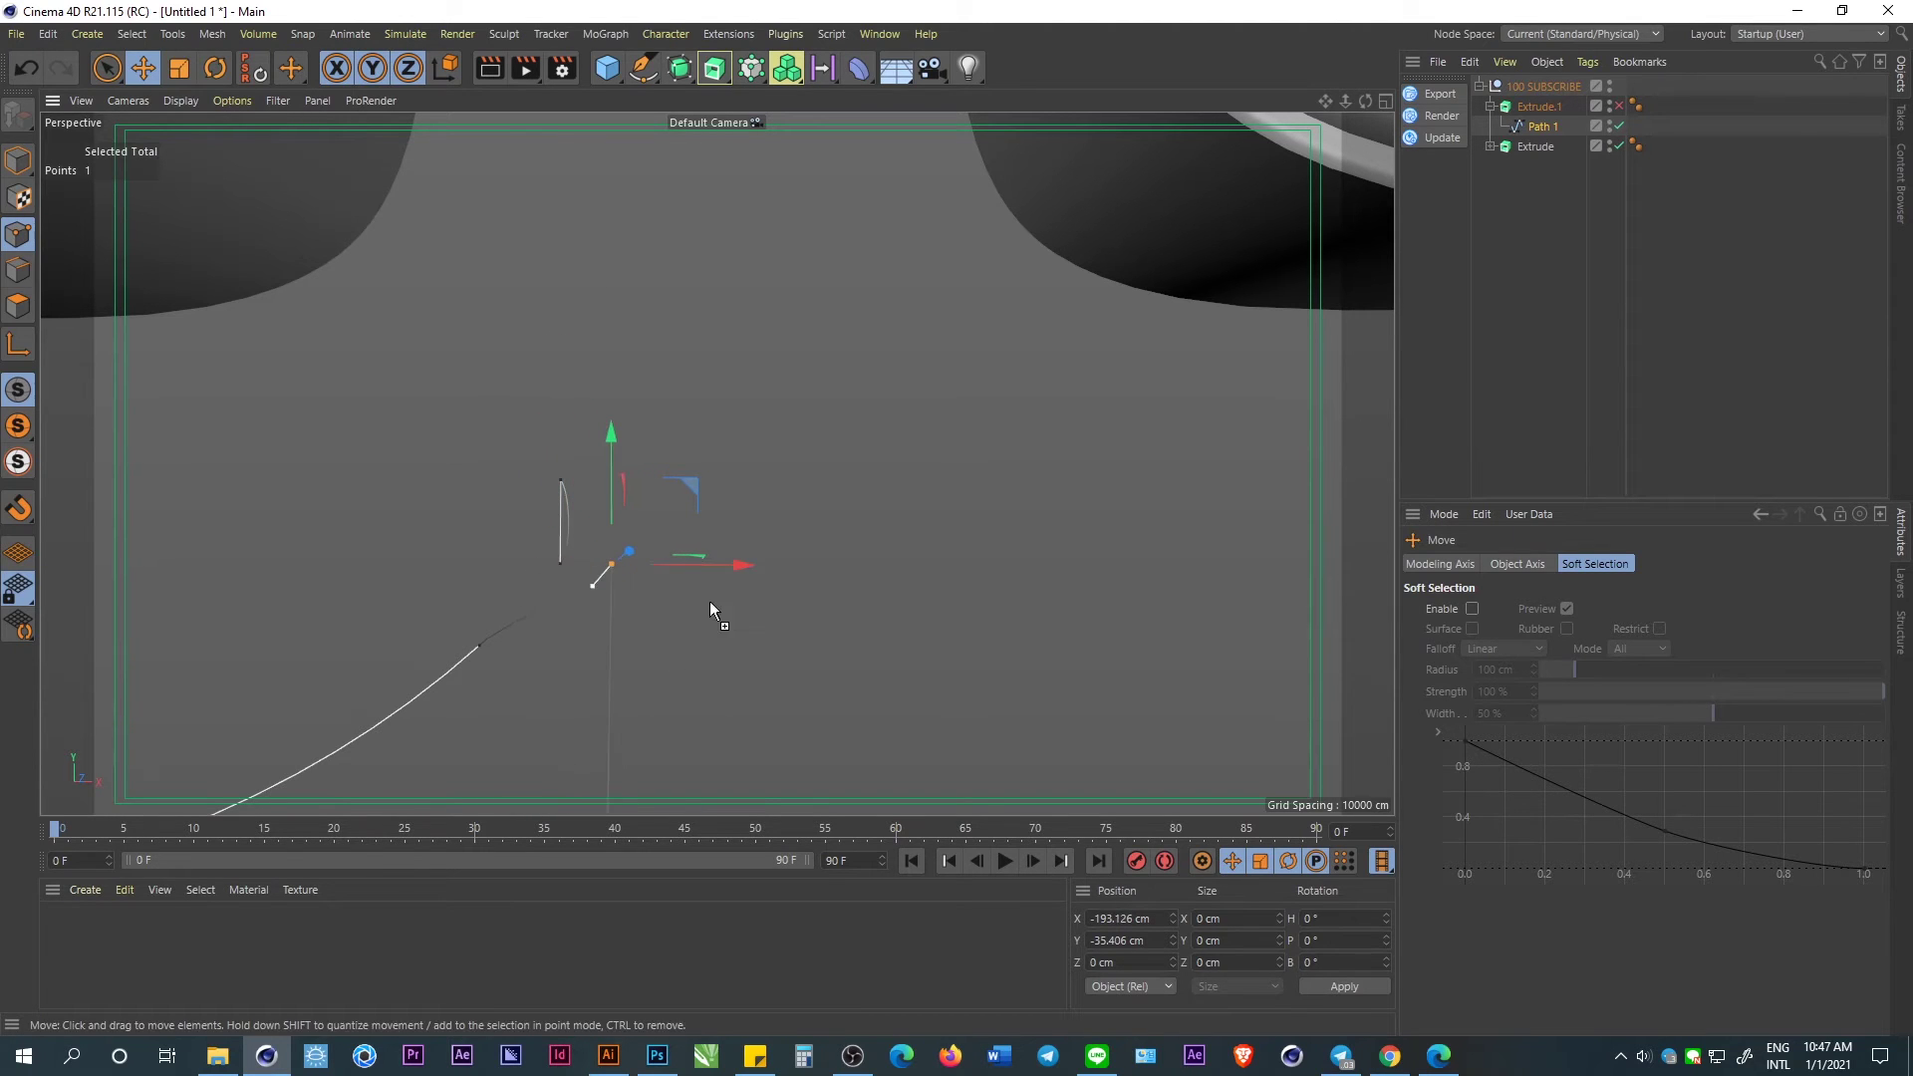
key(ctrl+z)
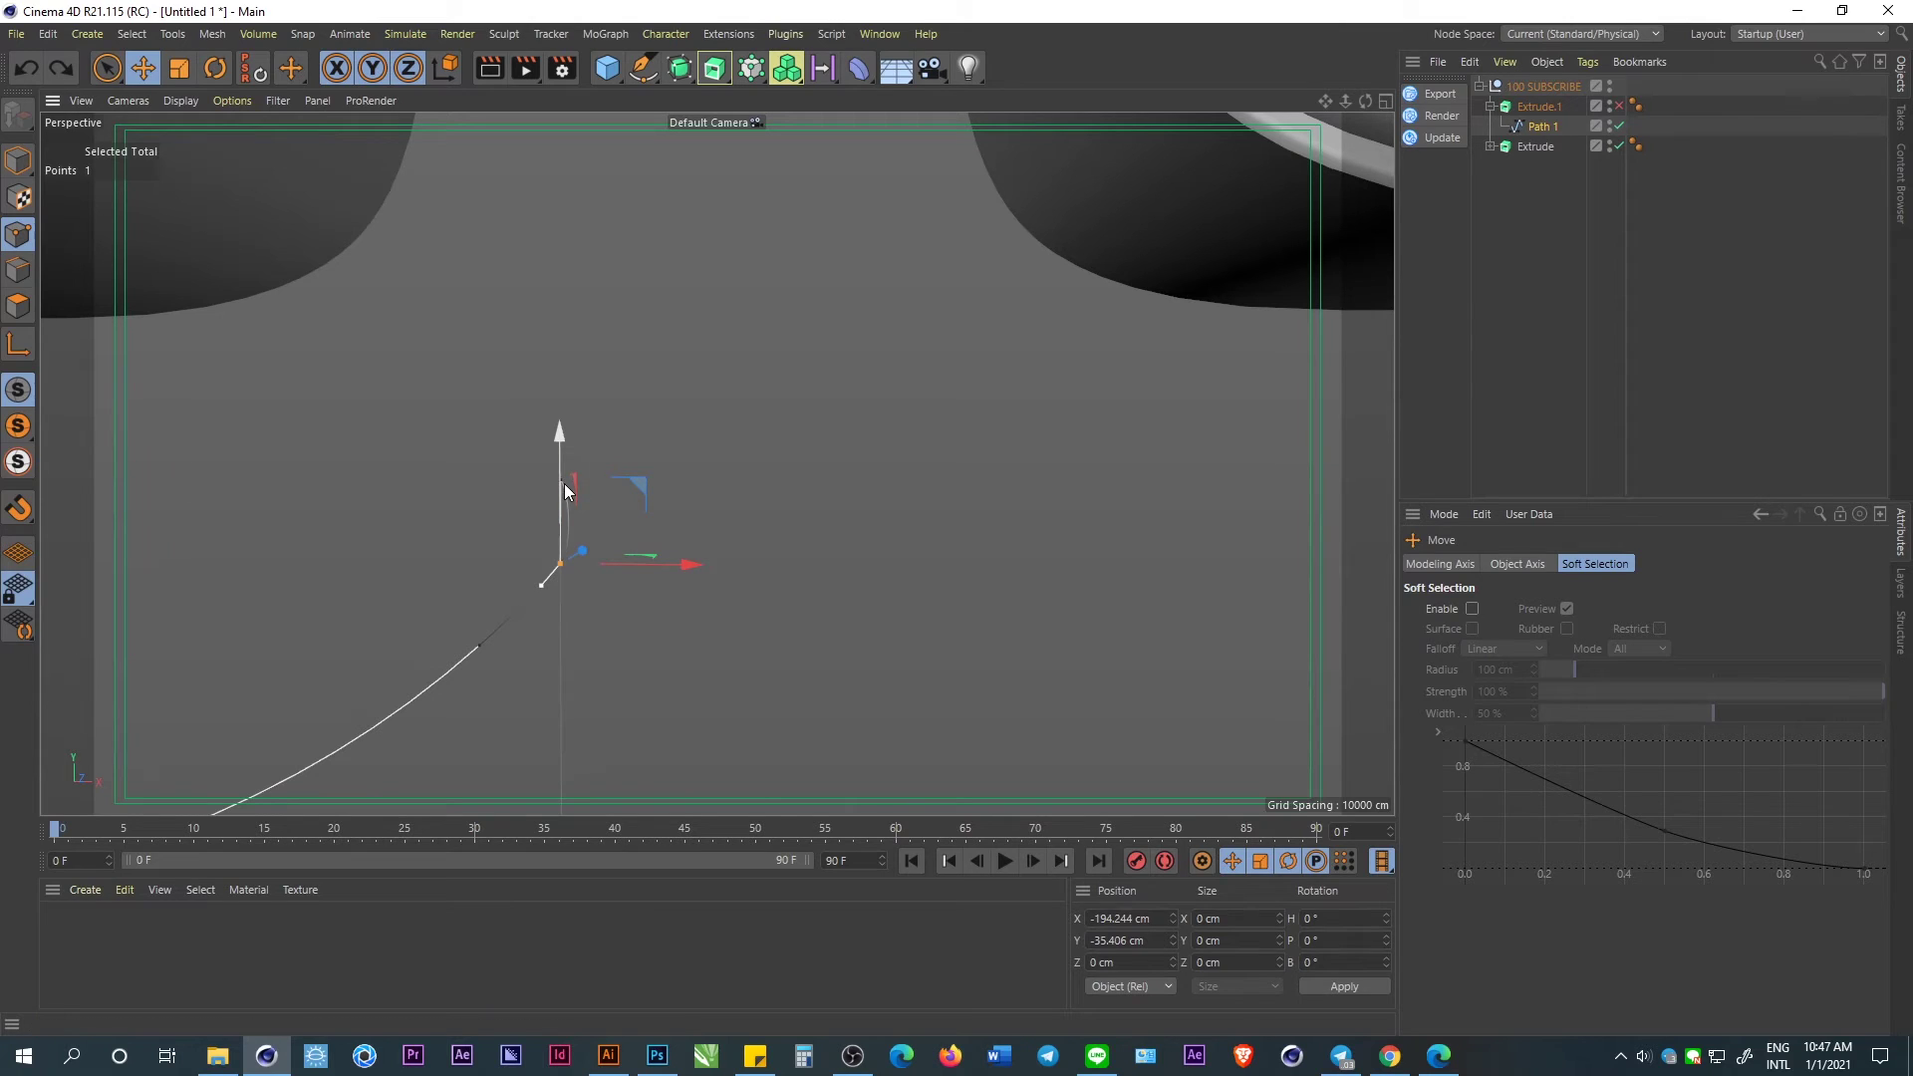
click(558, 475)
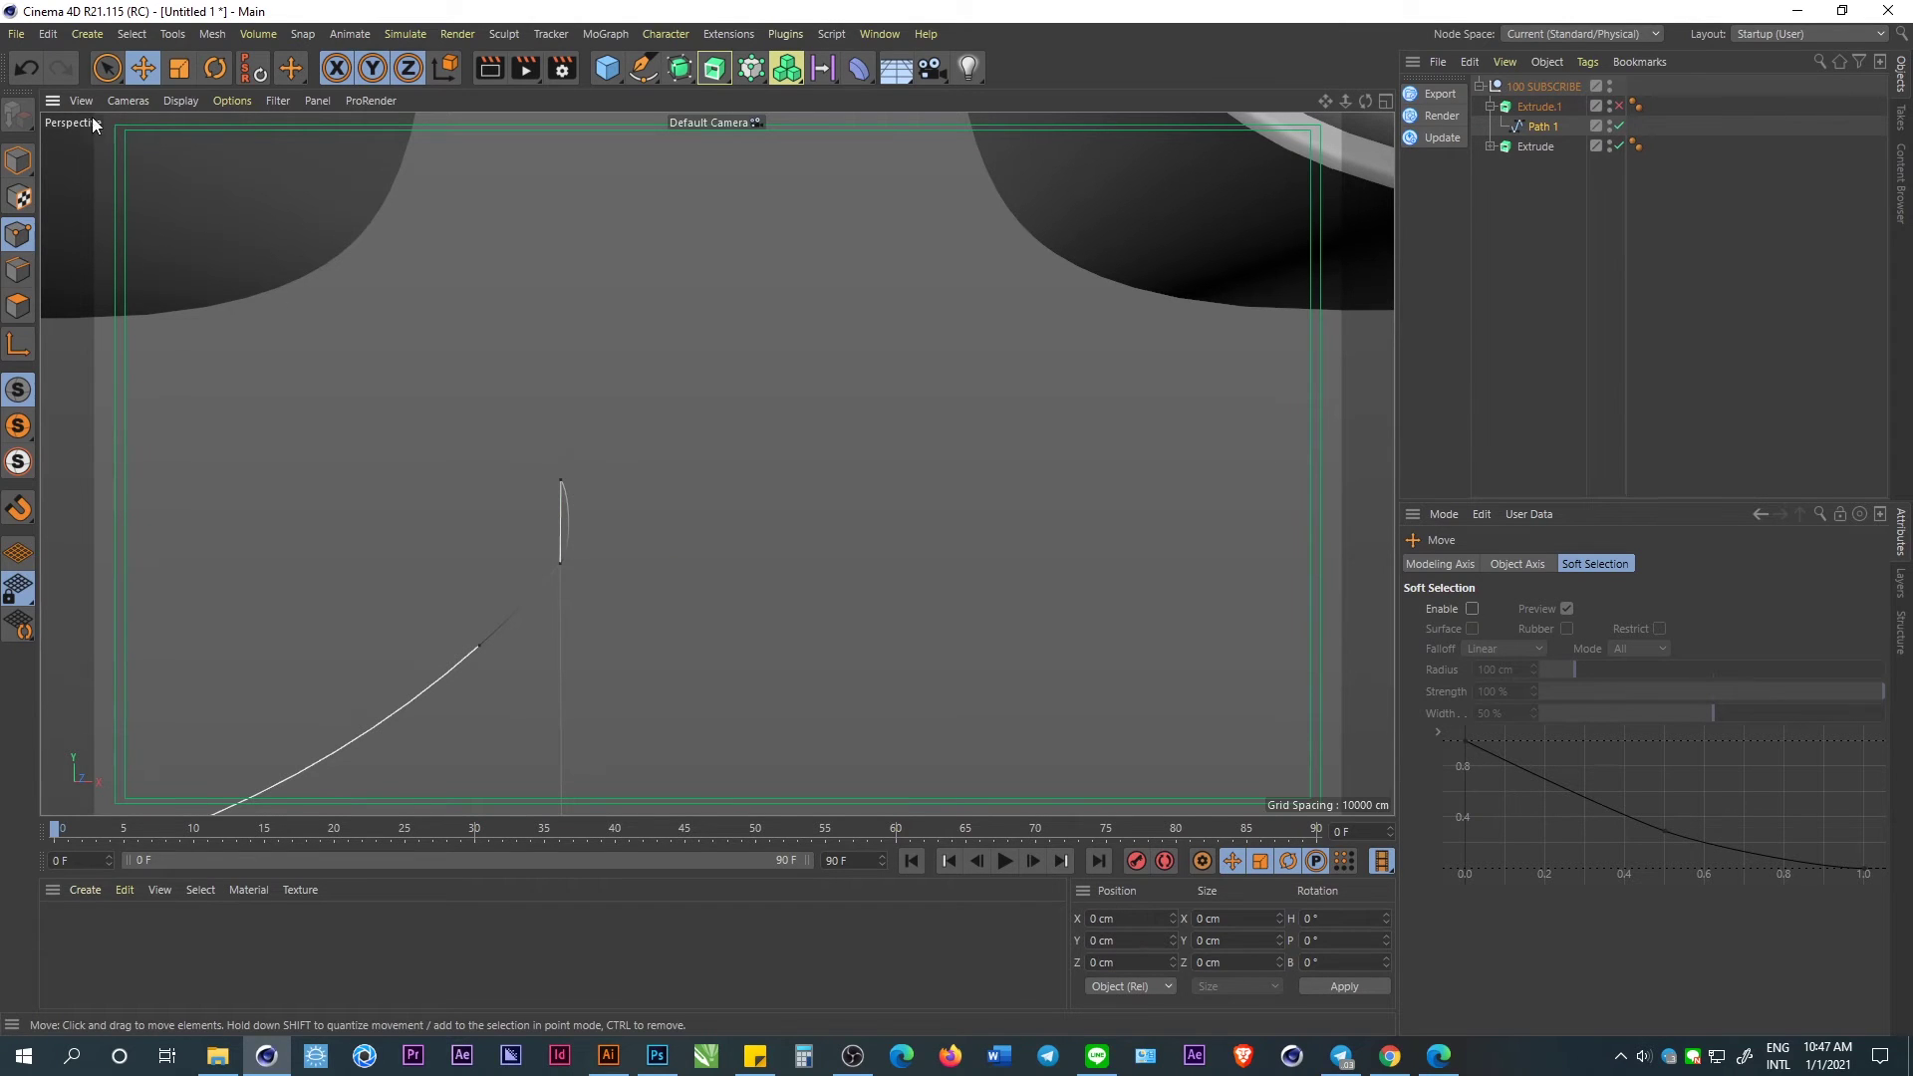
Switch to Rectangle Selection and box-select the corner point.
click(107, 68)
key(0)
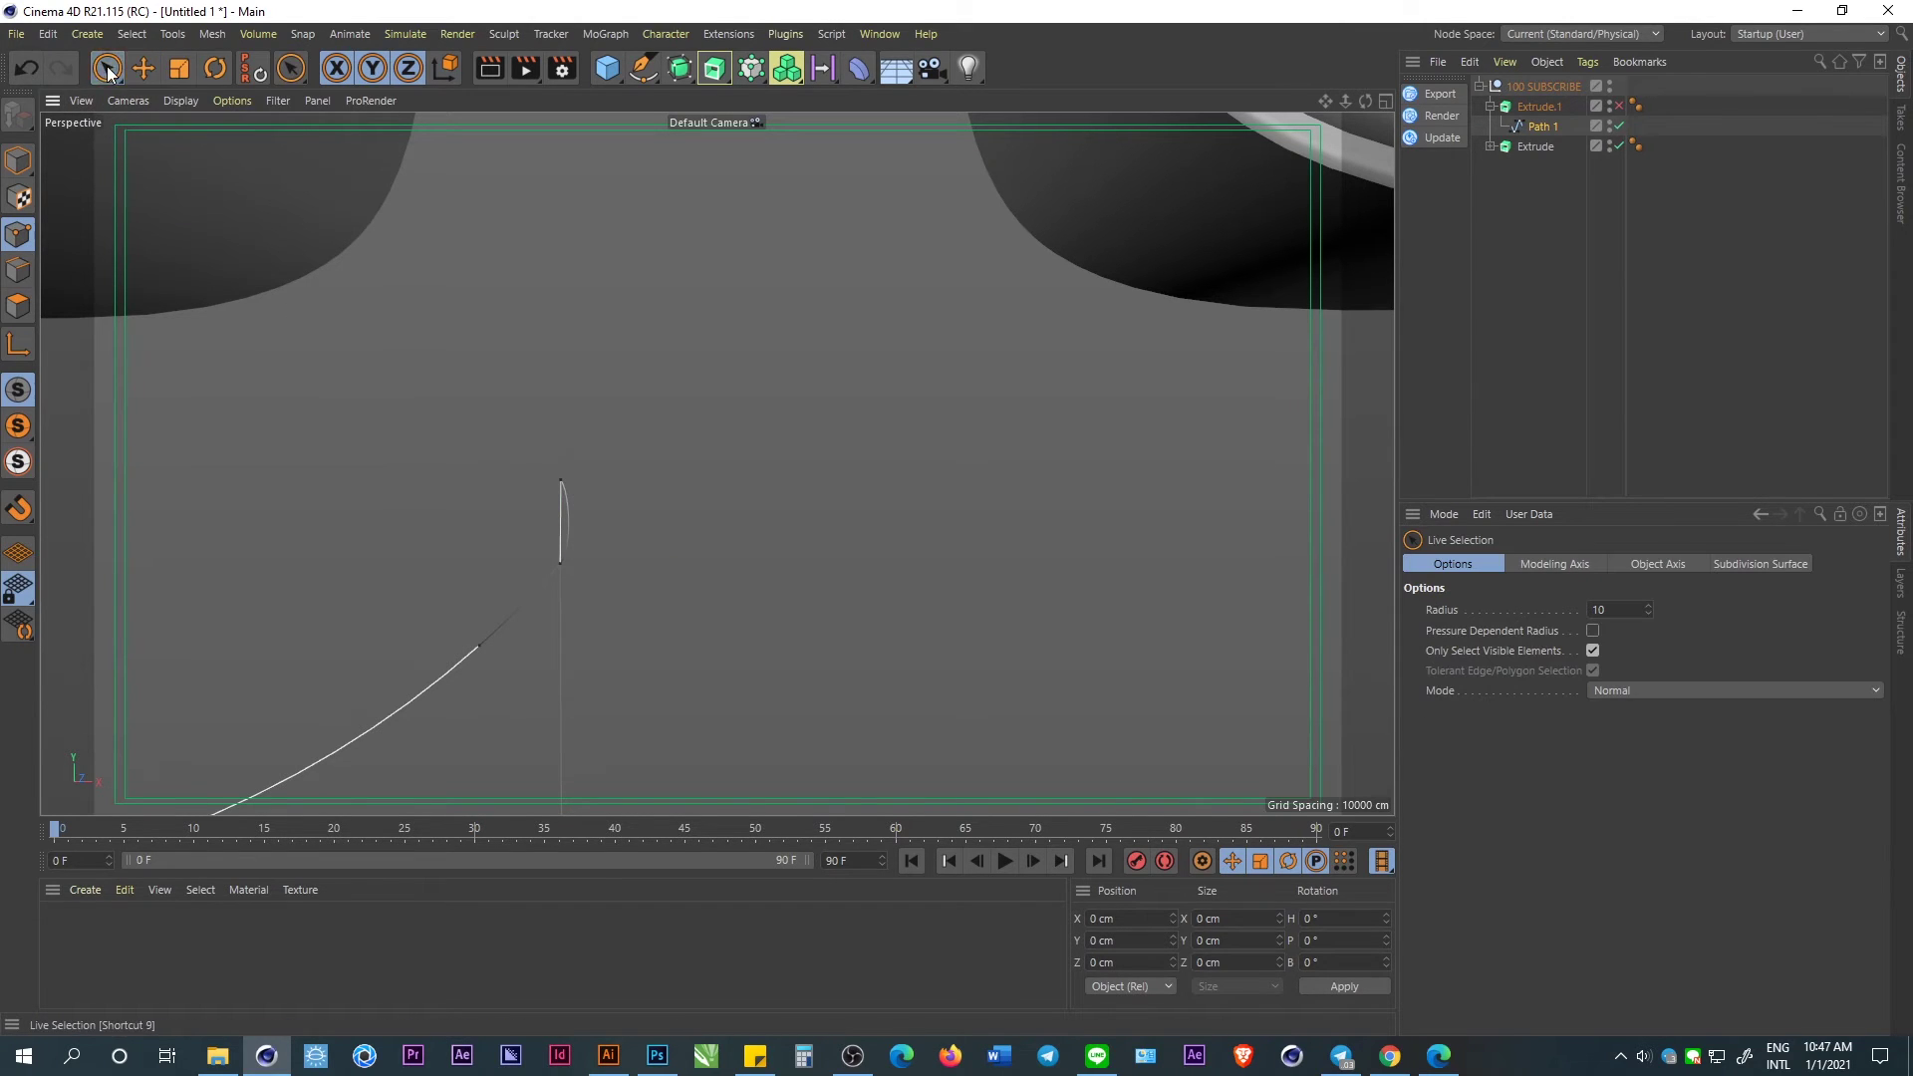
drag(529, 461, 642, 530)
click(641, 530)
Delete the top point of the vertical line in the Path 1 outline.
scroll(634, 492, up, 2)
scroll(634, 492, up, 3)
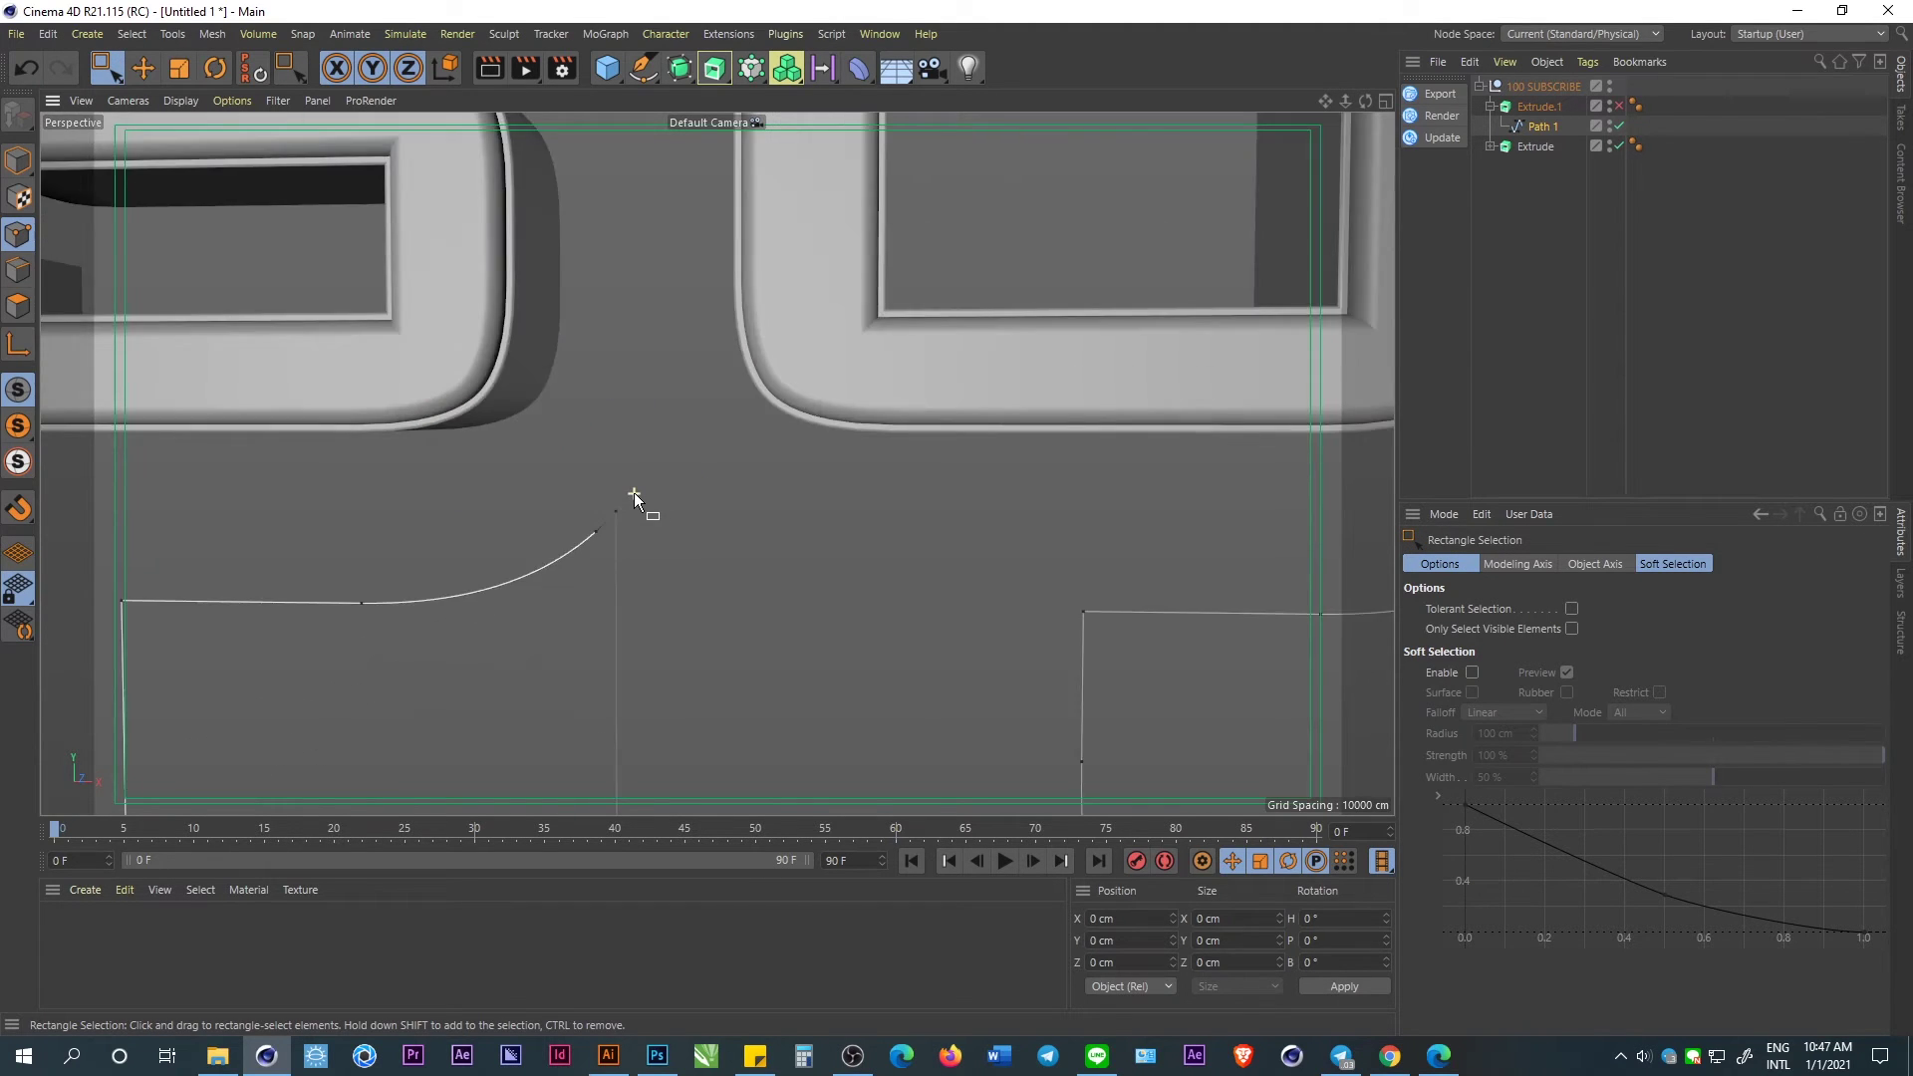
scroll(634, 492, down, 3)
scroll(635, 462, up, 1)
scroll(618, 299, up, 3)
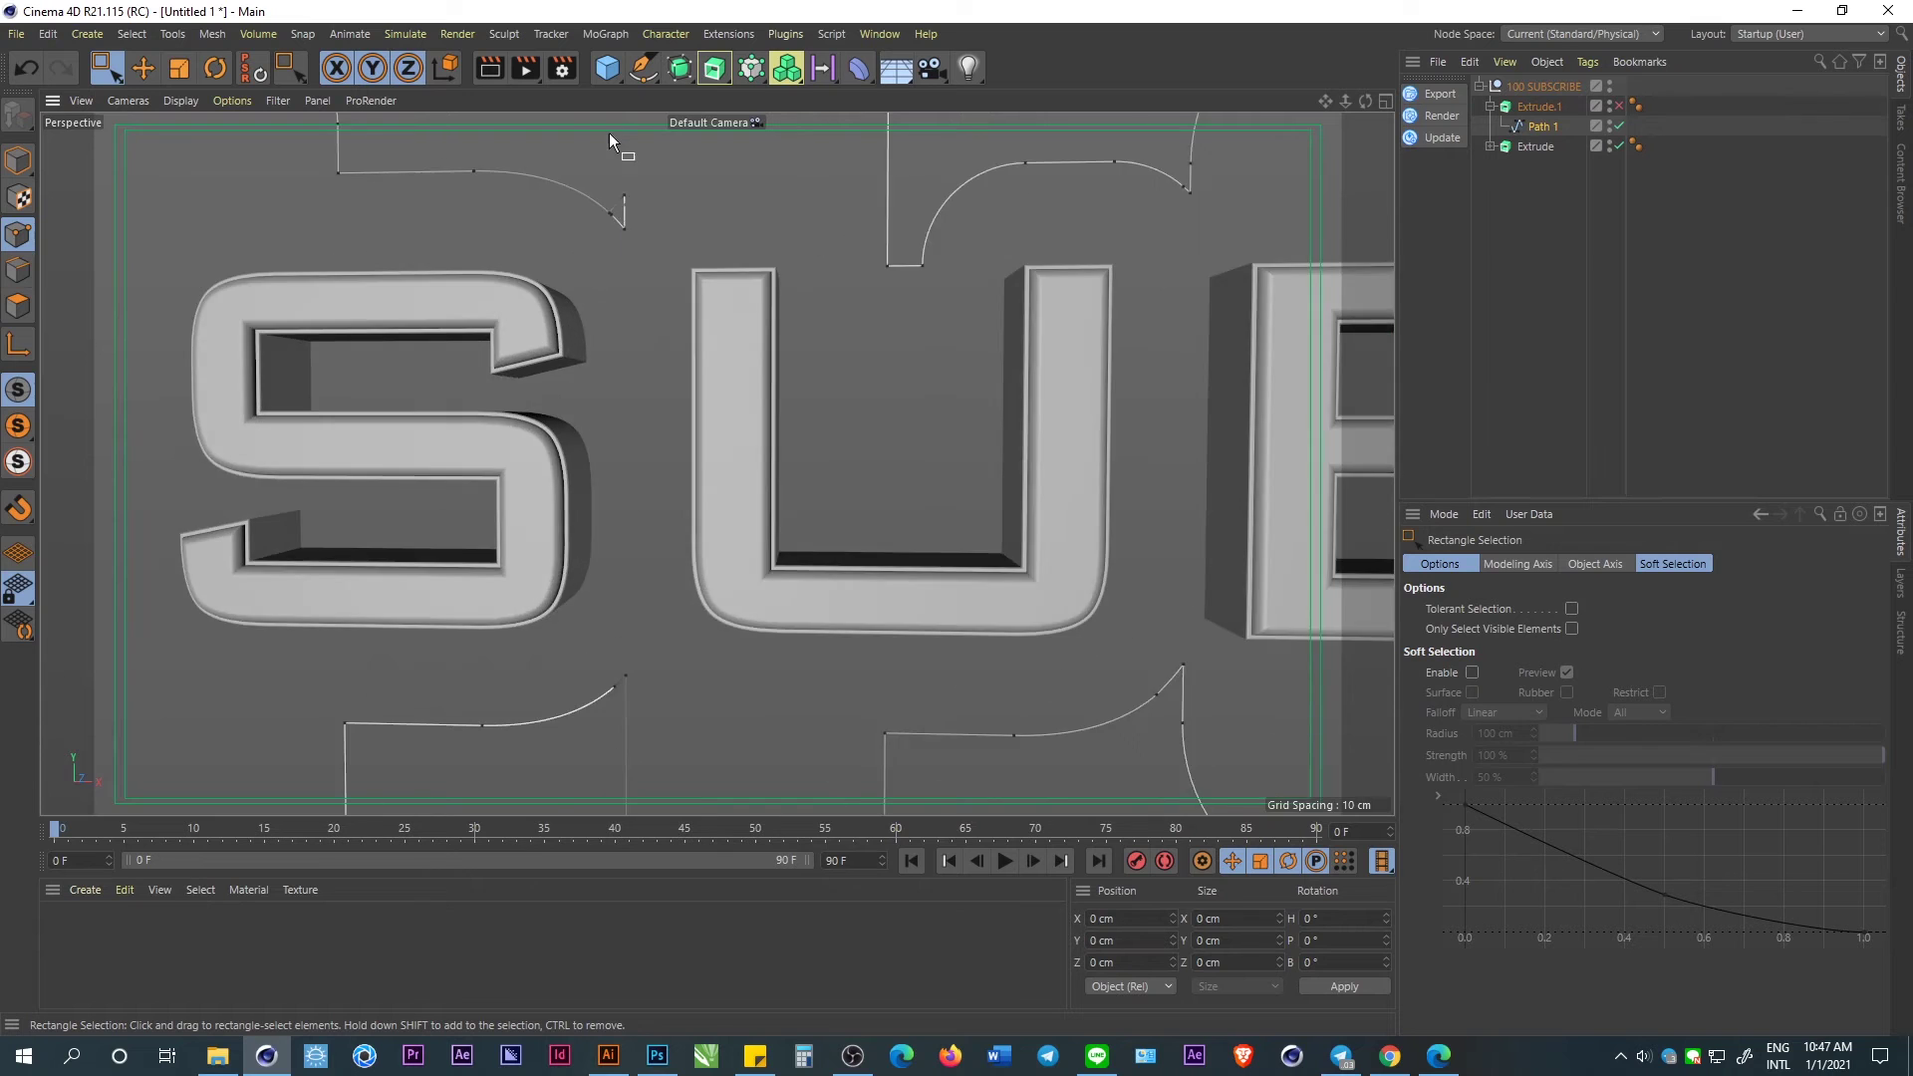
scroll(618, 227, up, 3)
scroll(614, 235, up, 2)
scroll(618, 244, up, 2)
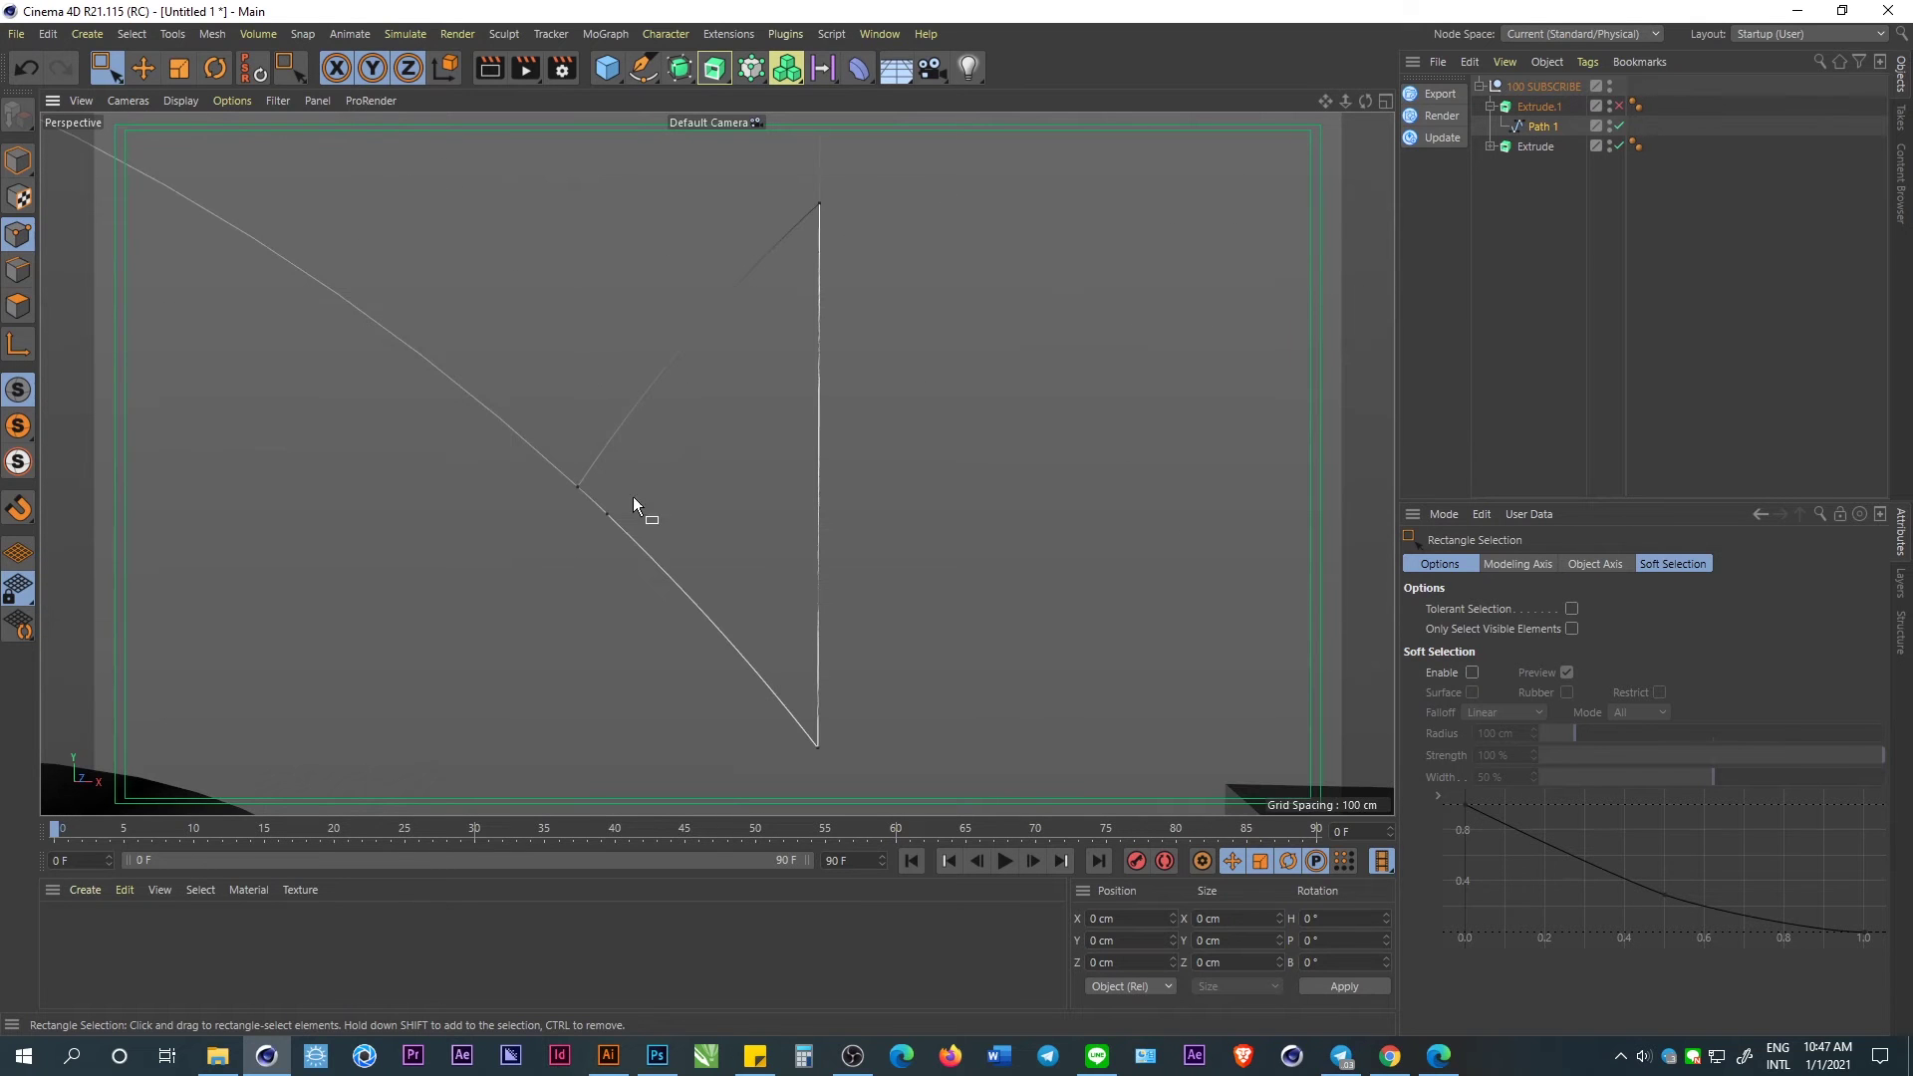
drag(572, 478, 586, 500)
key(ctrl+z)
key(ctrl+y)
click(819, 202)
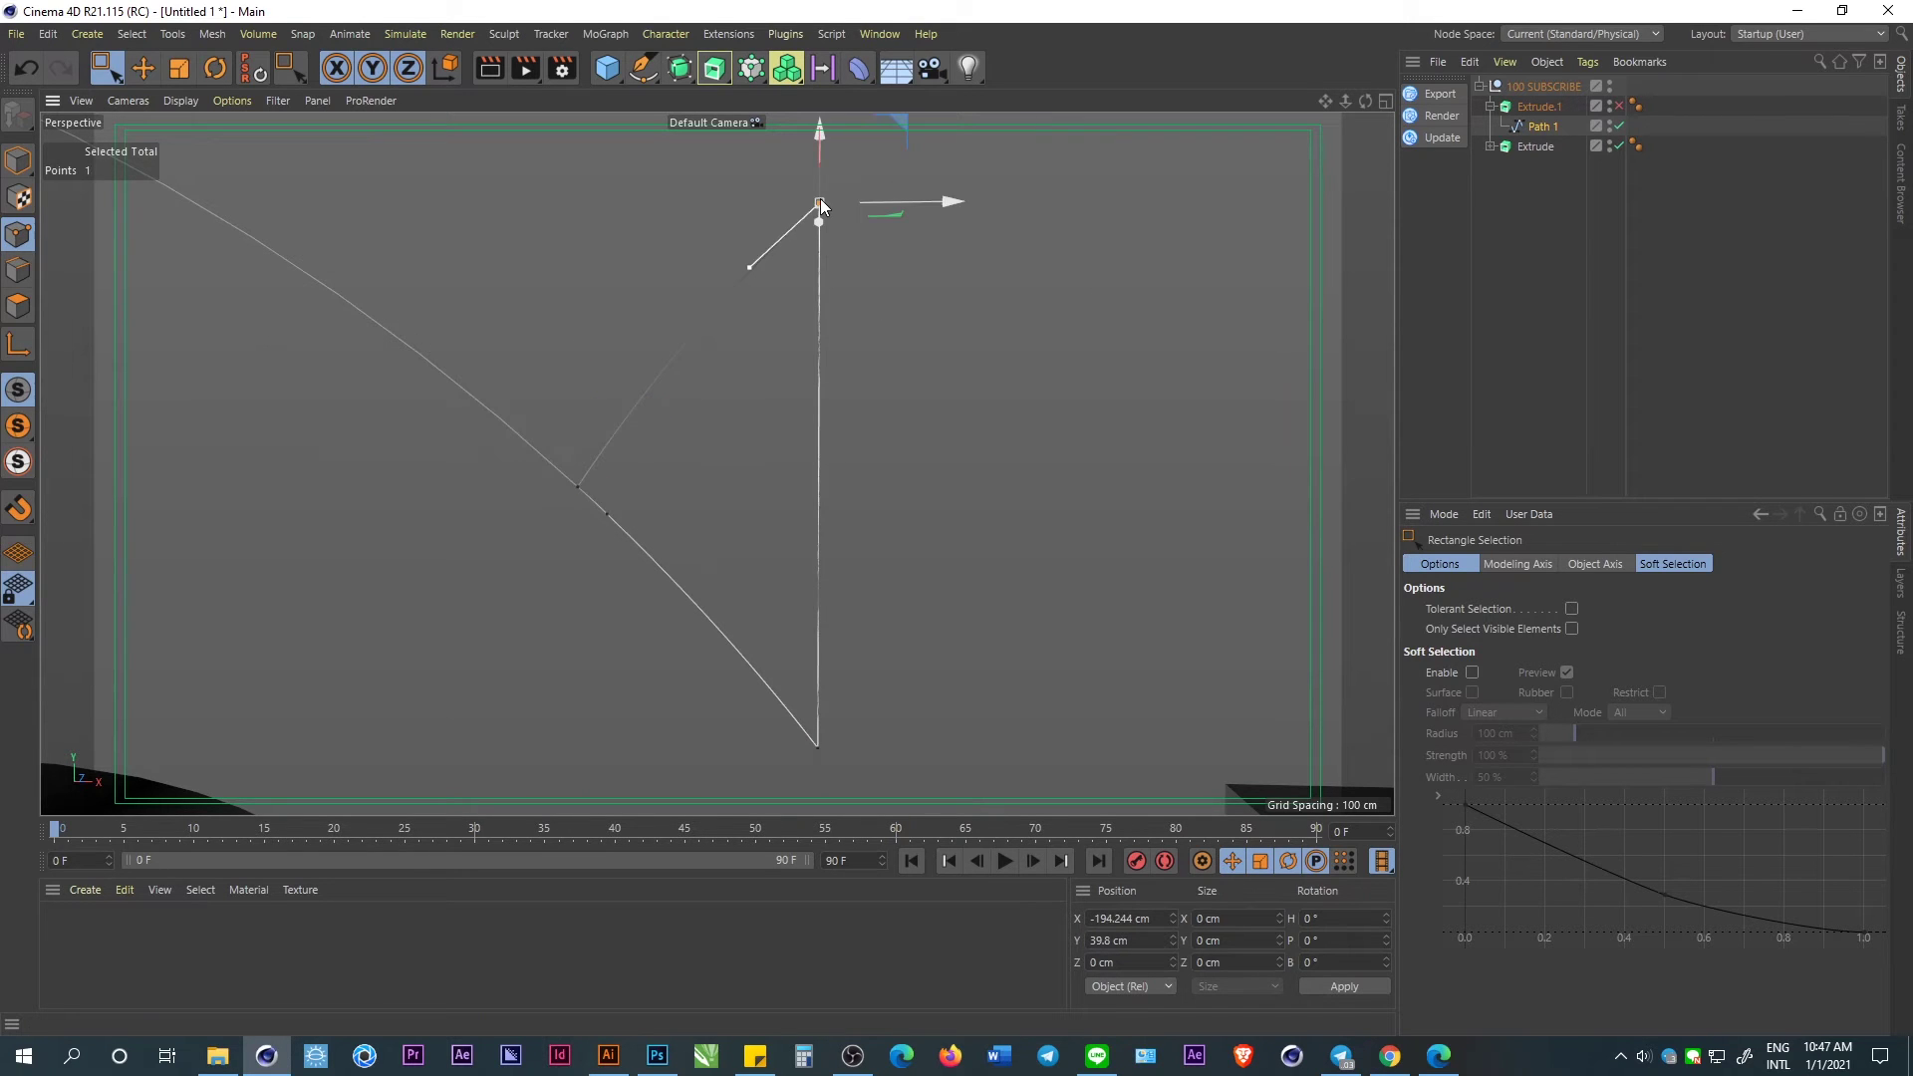
key(Delete)
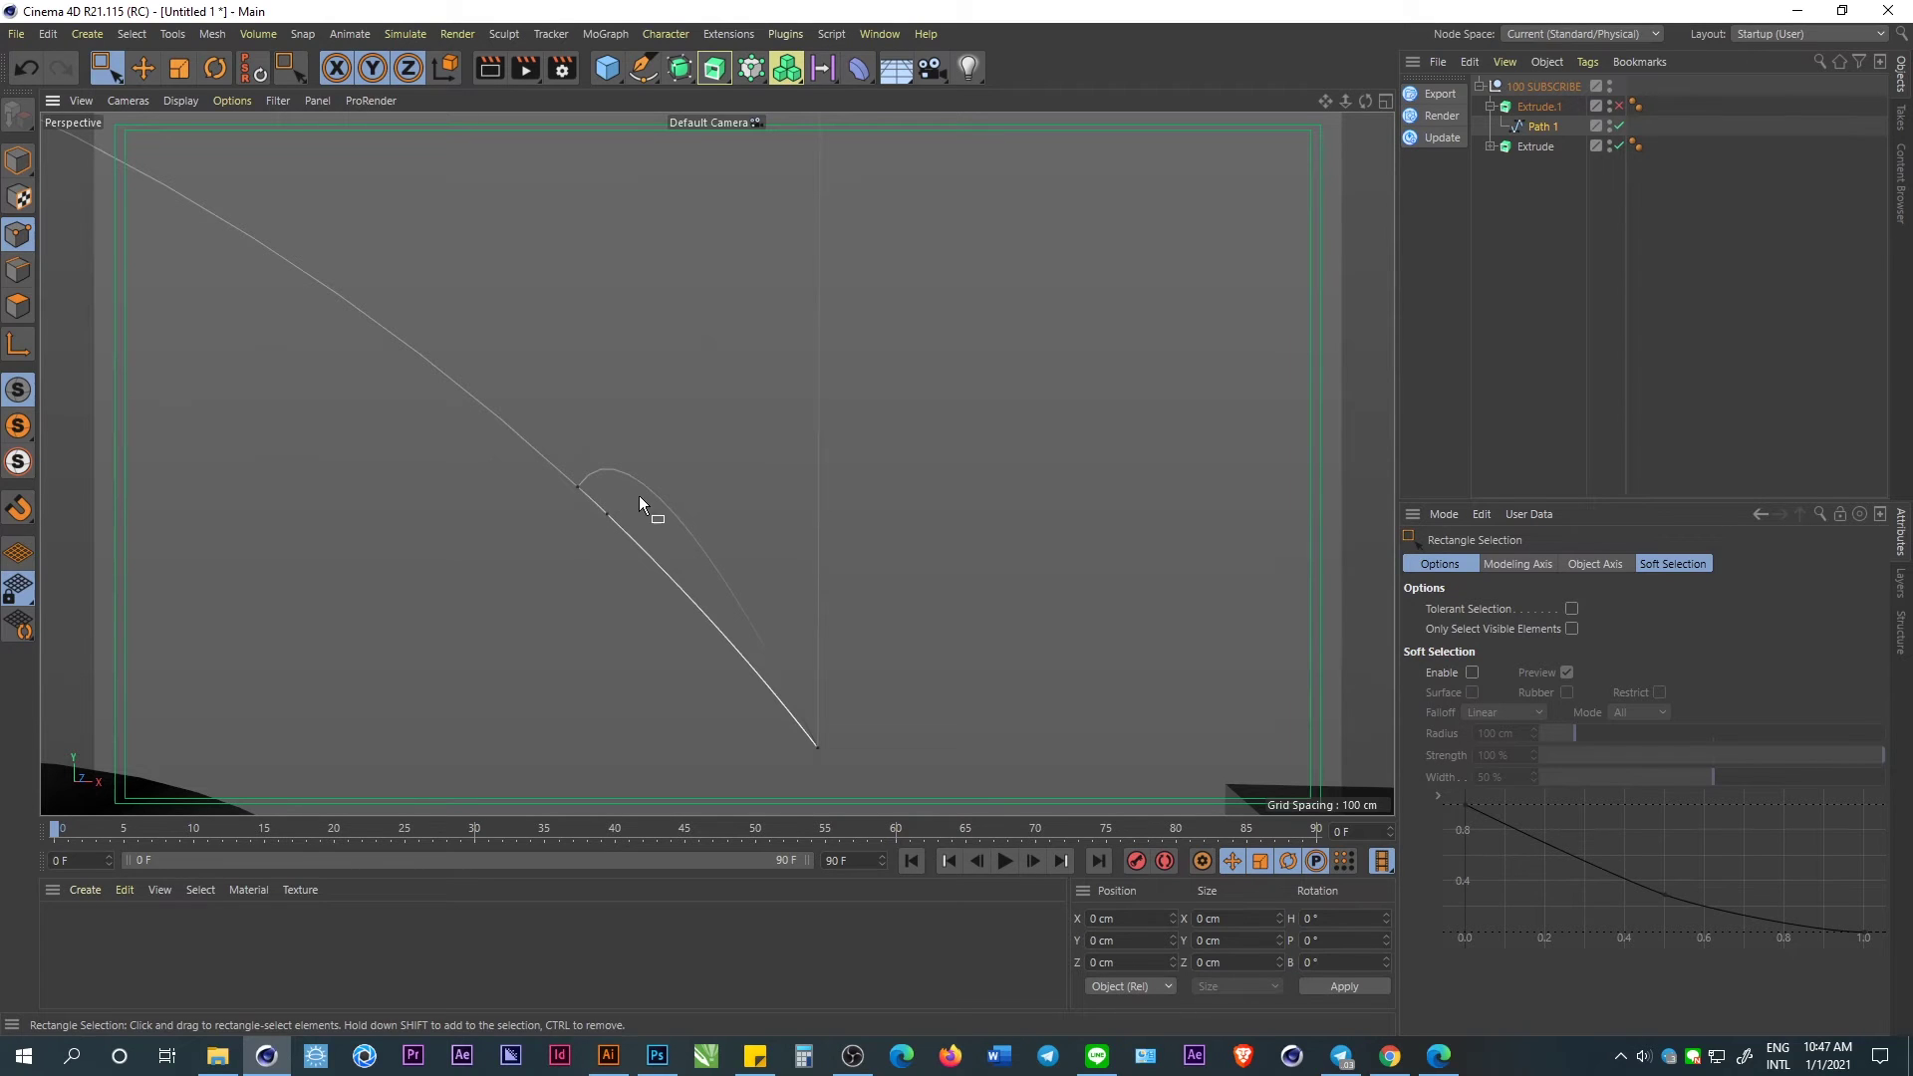
Show Extrude.1 to locate the spiky letter artifact up close, then hide it again.
key(e)
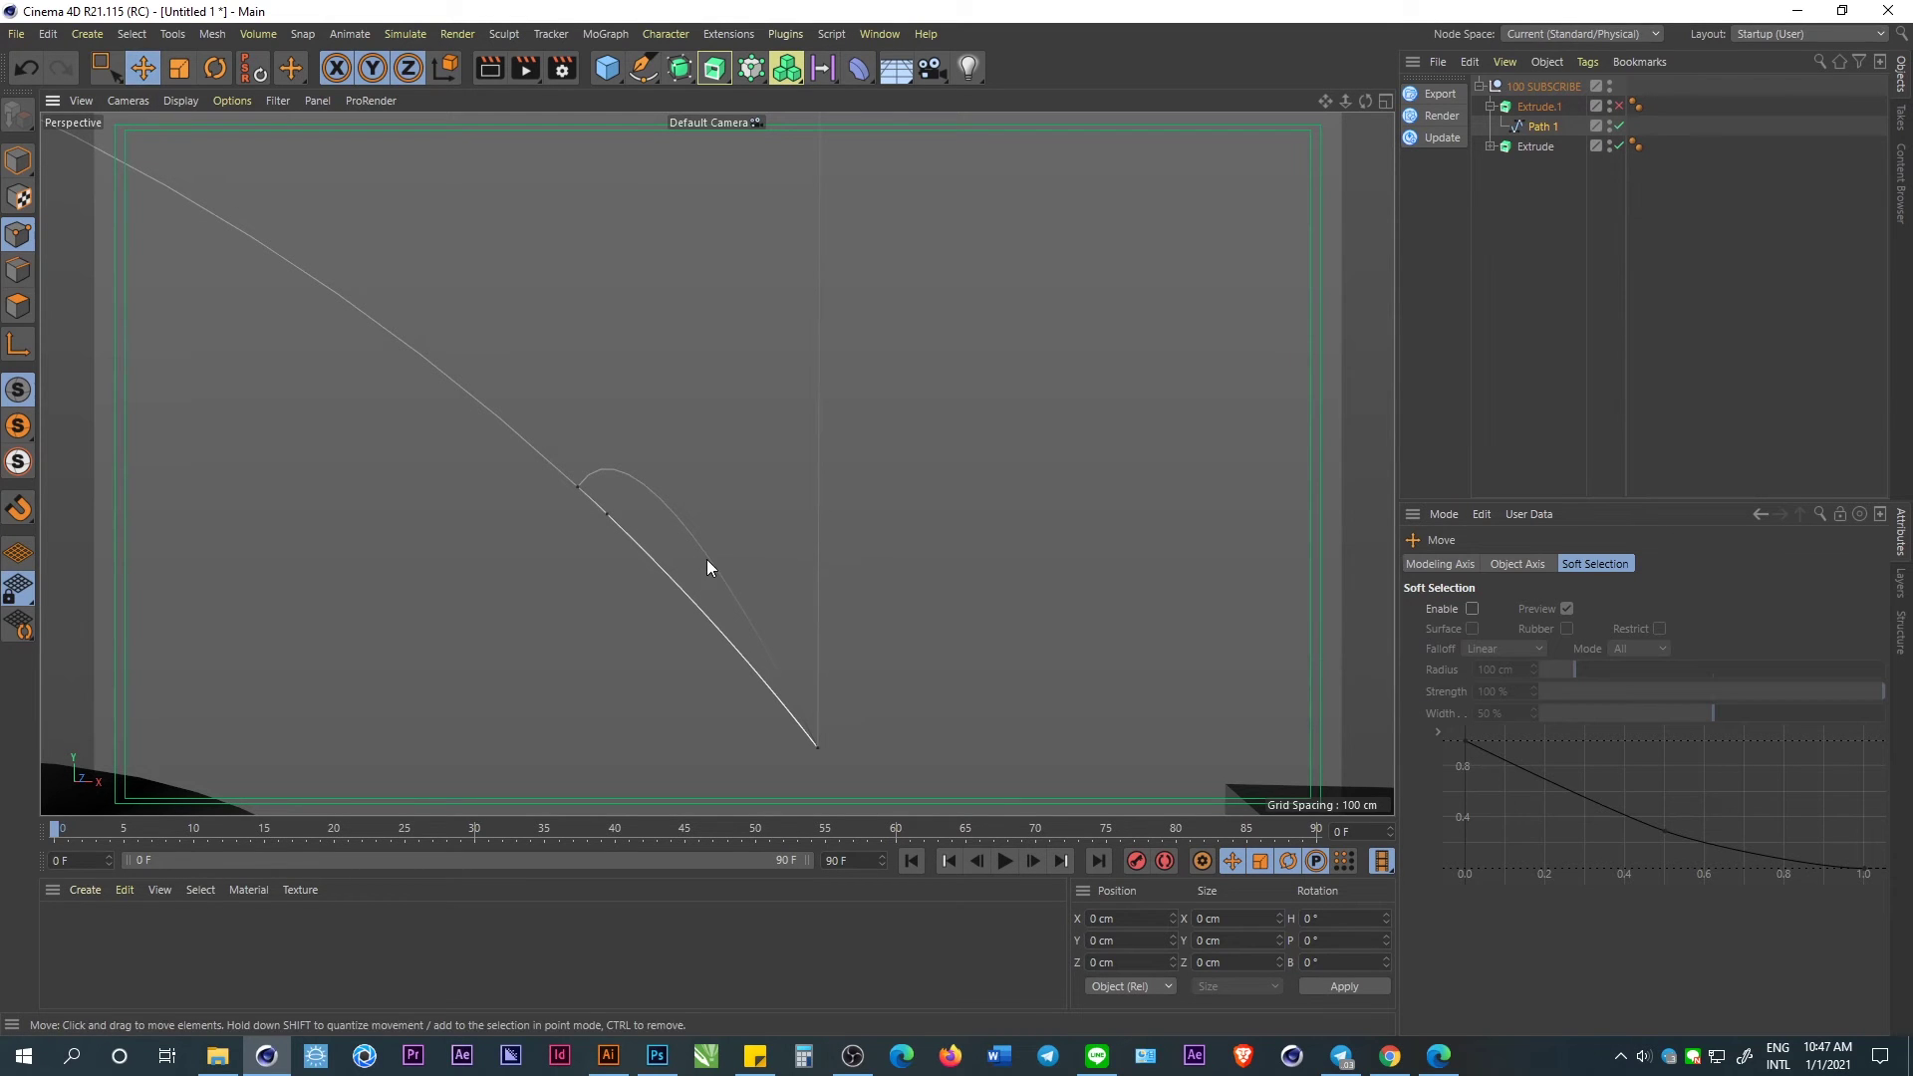
click(1619, 106)
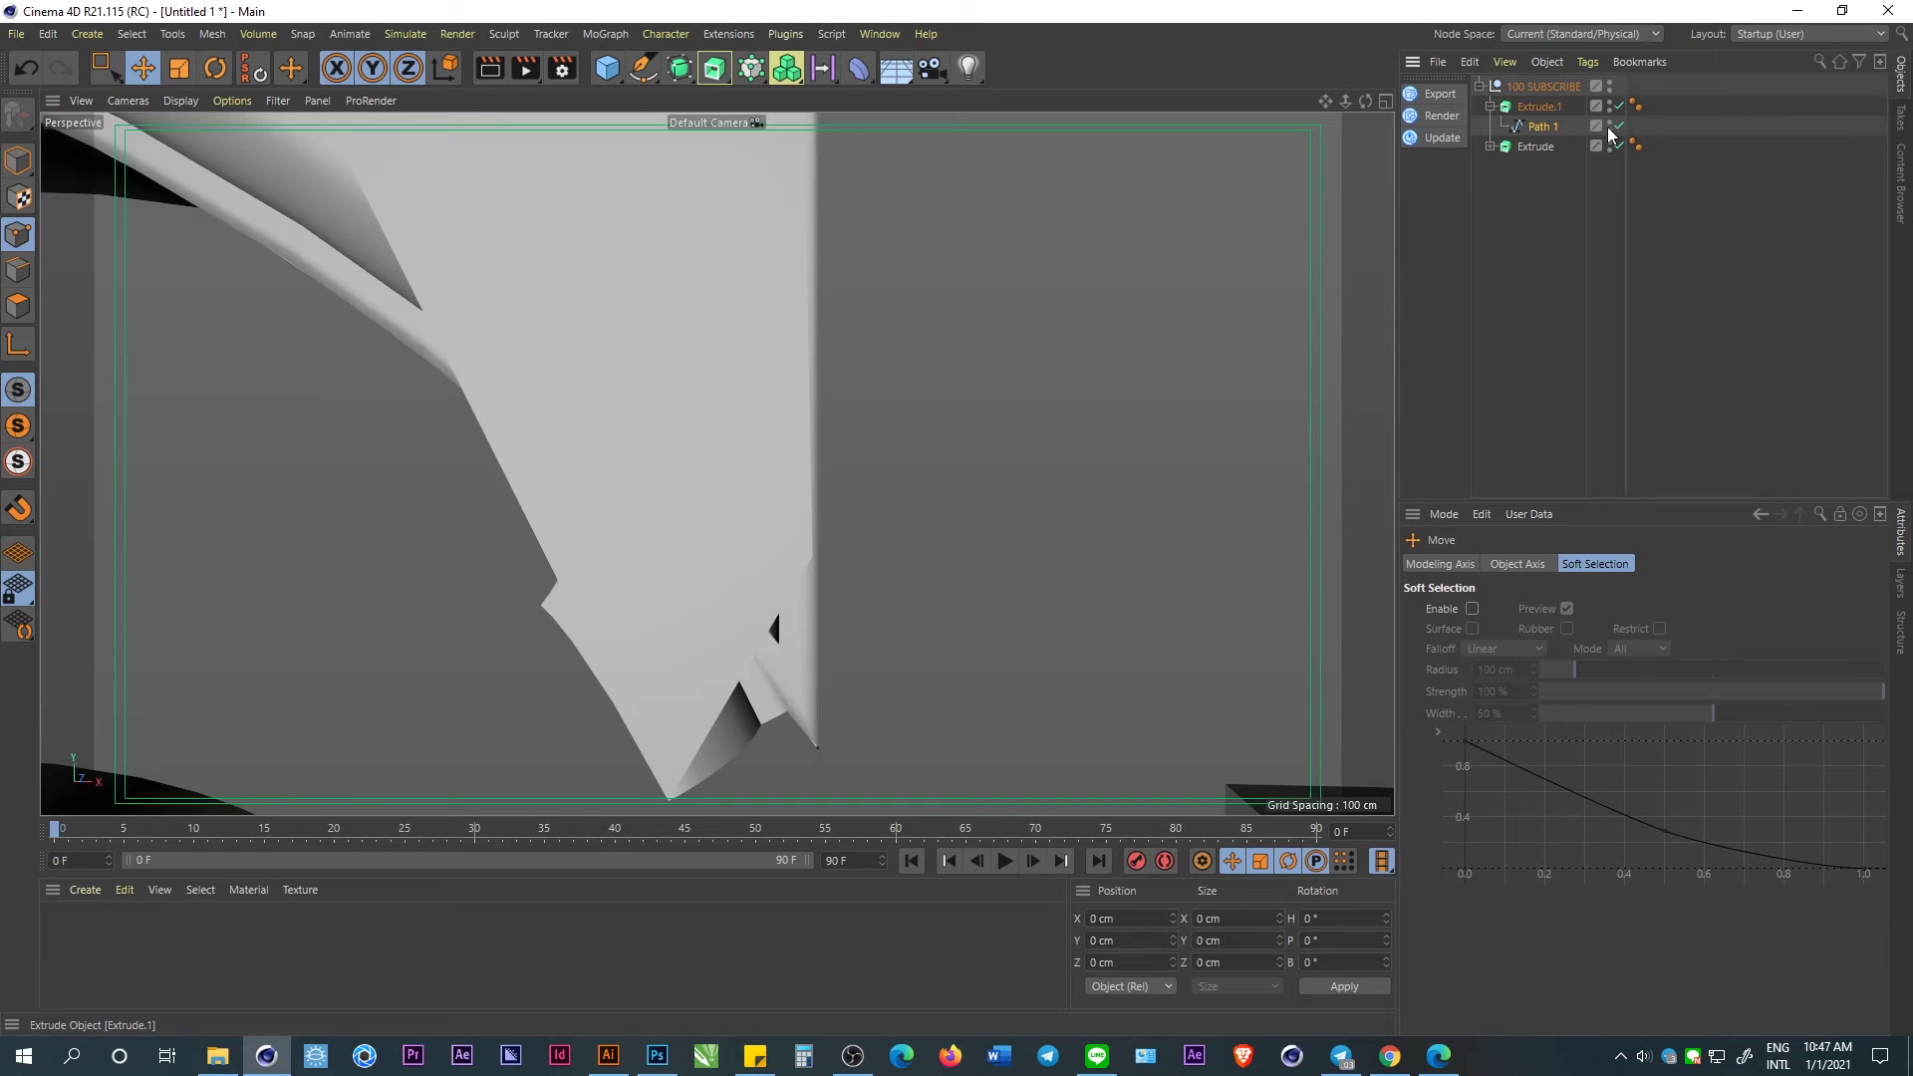
scroll(703, 524, down, 2)
scroll(702, 524, down, 2)
scroll(704, 517, down, 2)
scroll(703, 516, up, 2)
mouse_move(702, 522)
alt+mouse_down()
mouse_move(748, 492)
mouse_move(992, 462)
mouse_move(1027, 487)
alt+mouse_up()
scroll(1025, 486, up, 3)
scroll(662, 474, up, 3)
scroll(747, 521, up, 1)
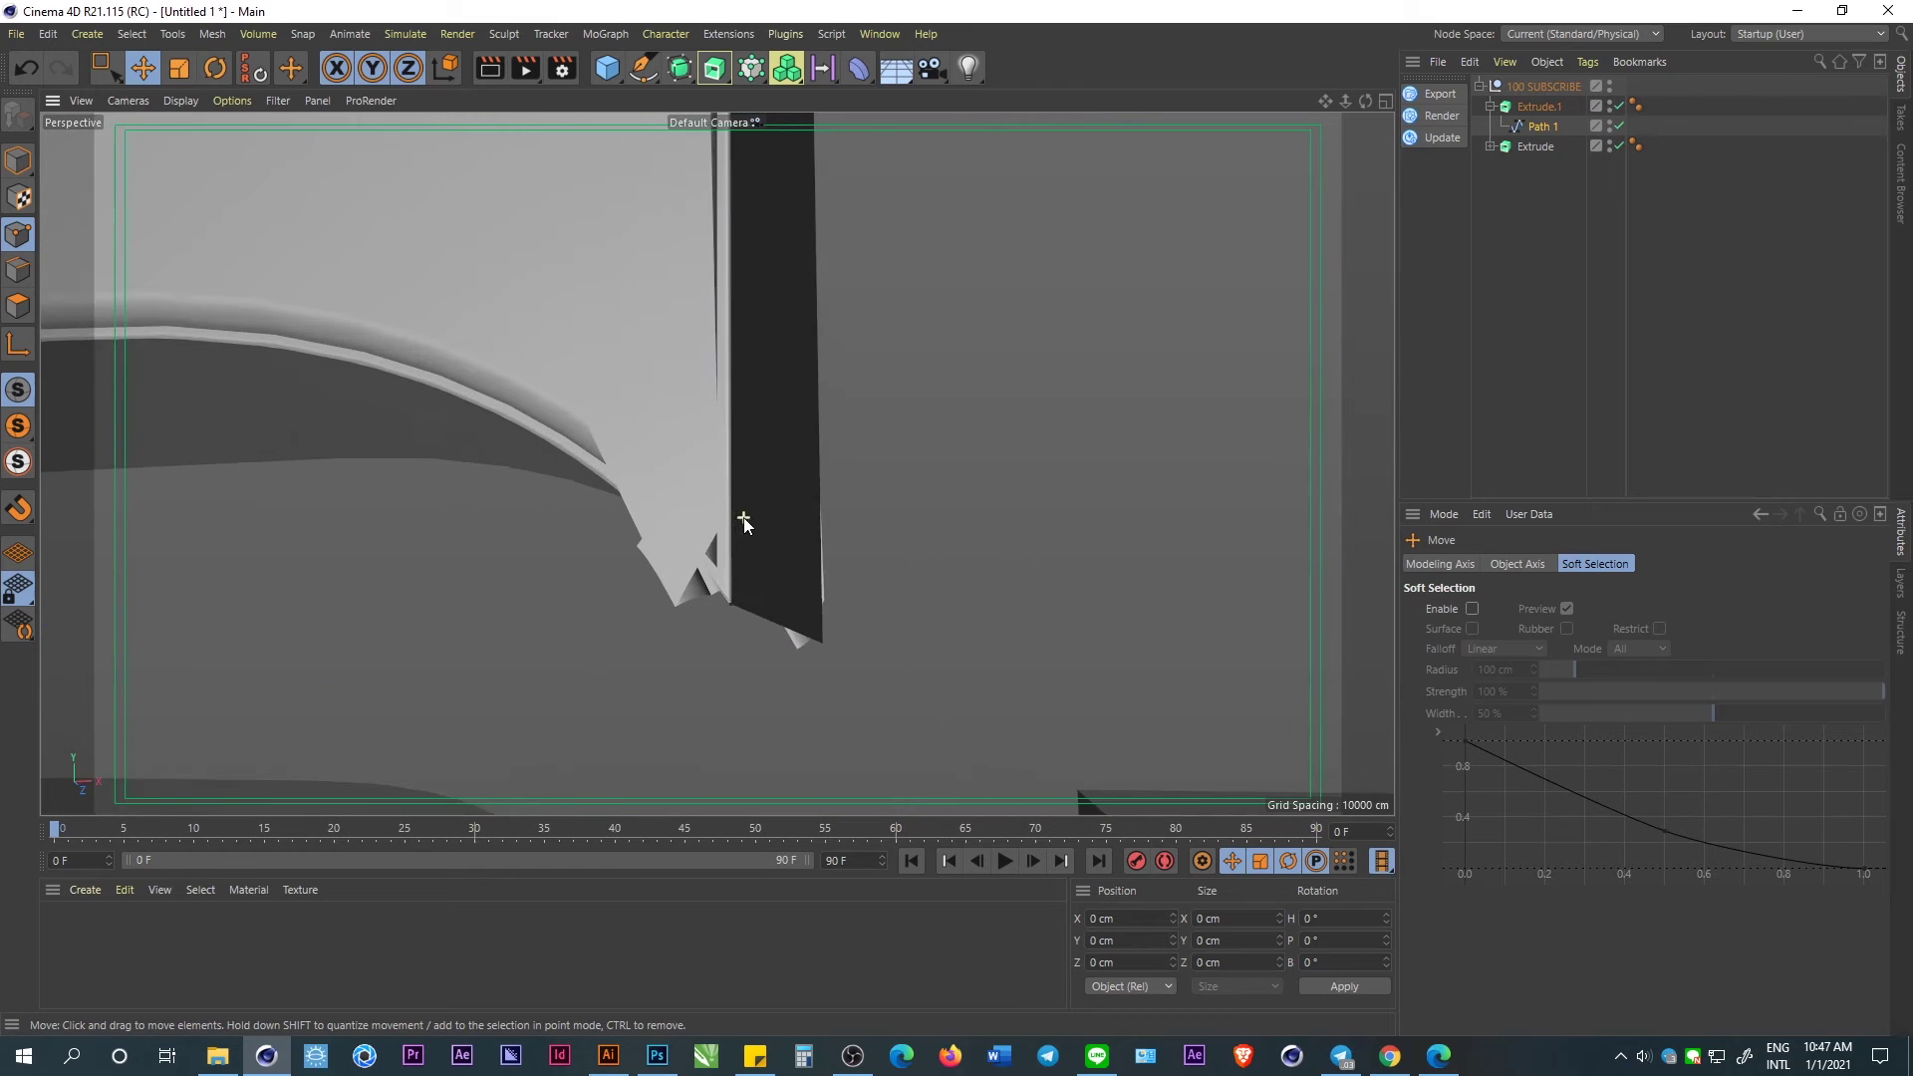
alt+drag(747, 521, 1211, 389)
click(1619, 105)
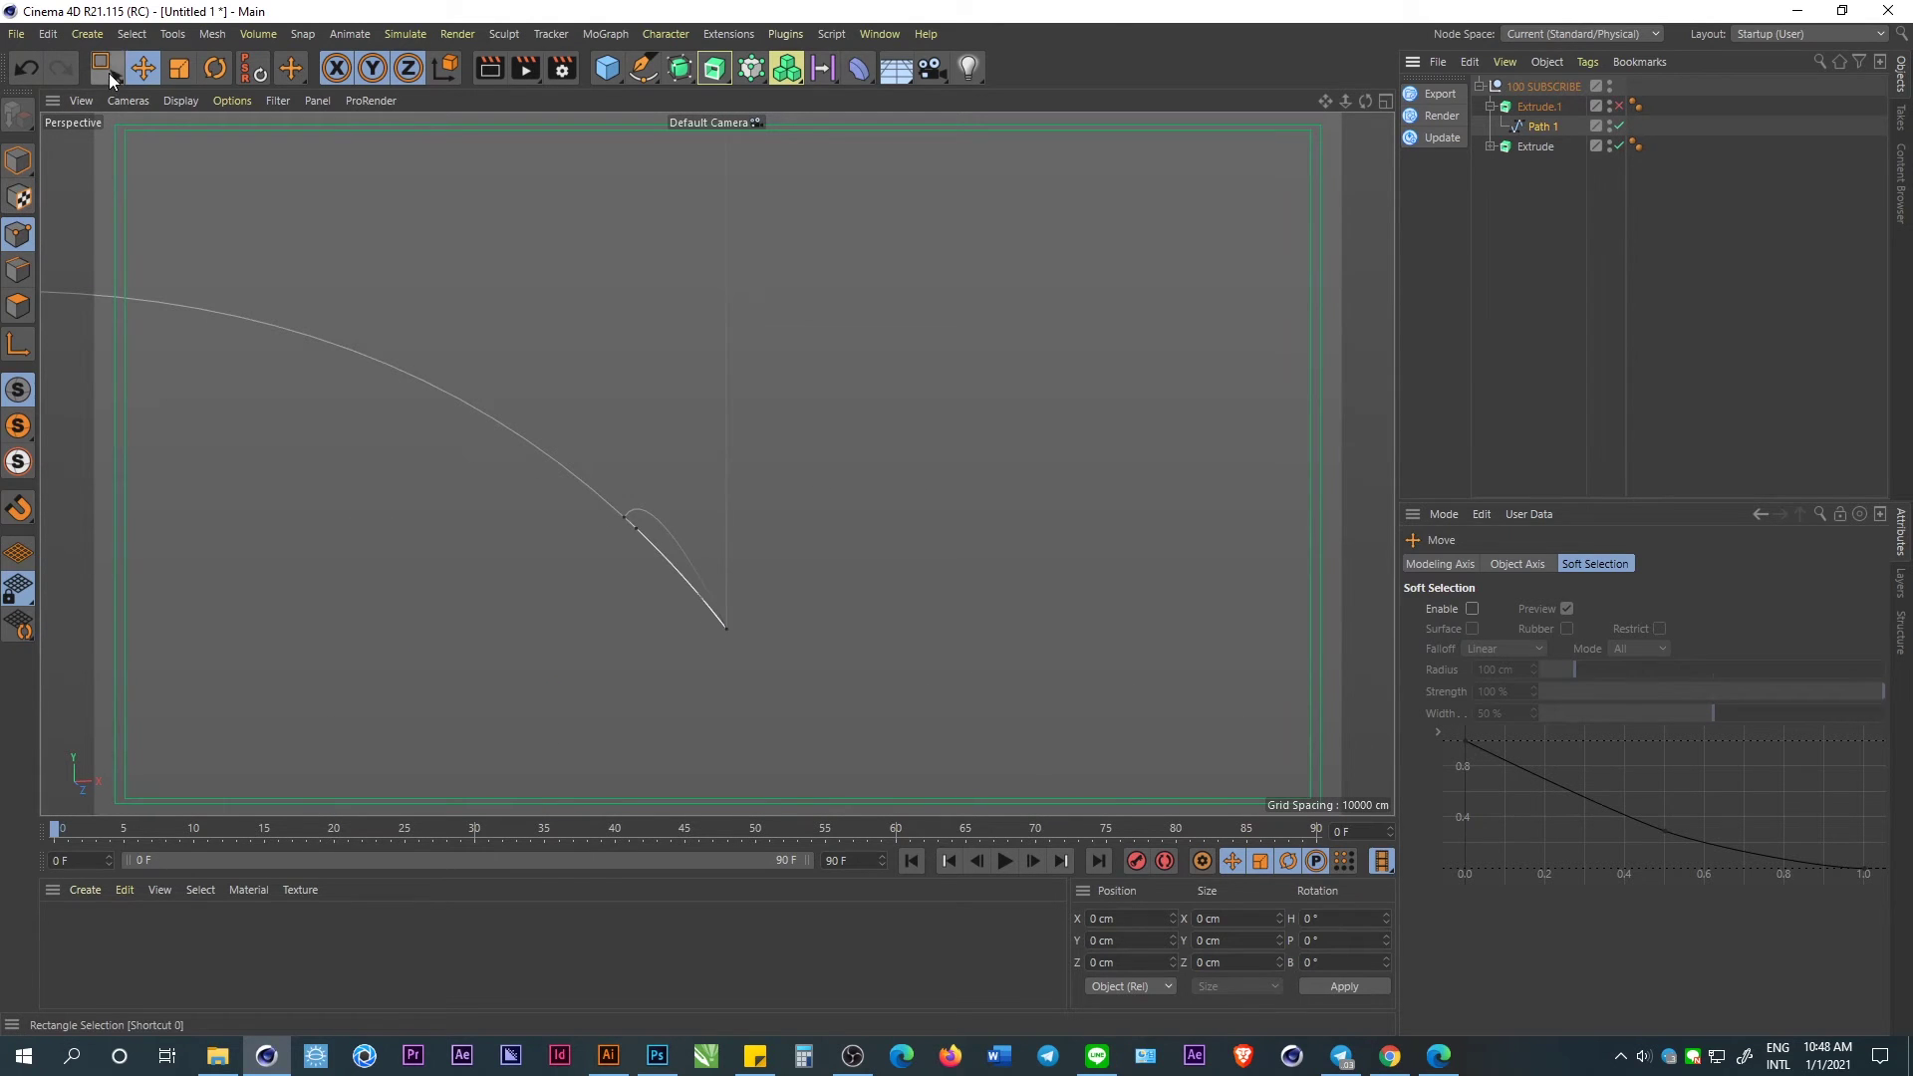
Try moving the outline's bottom end point and its tangent handle, undoing both changes.
click(105, 68)
scroll(696, 577, up, 2)
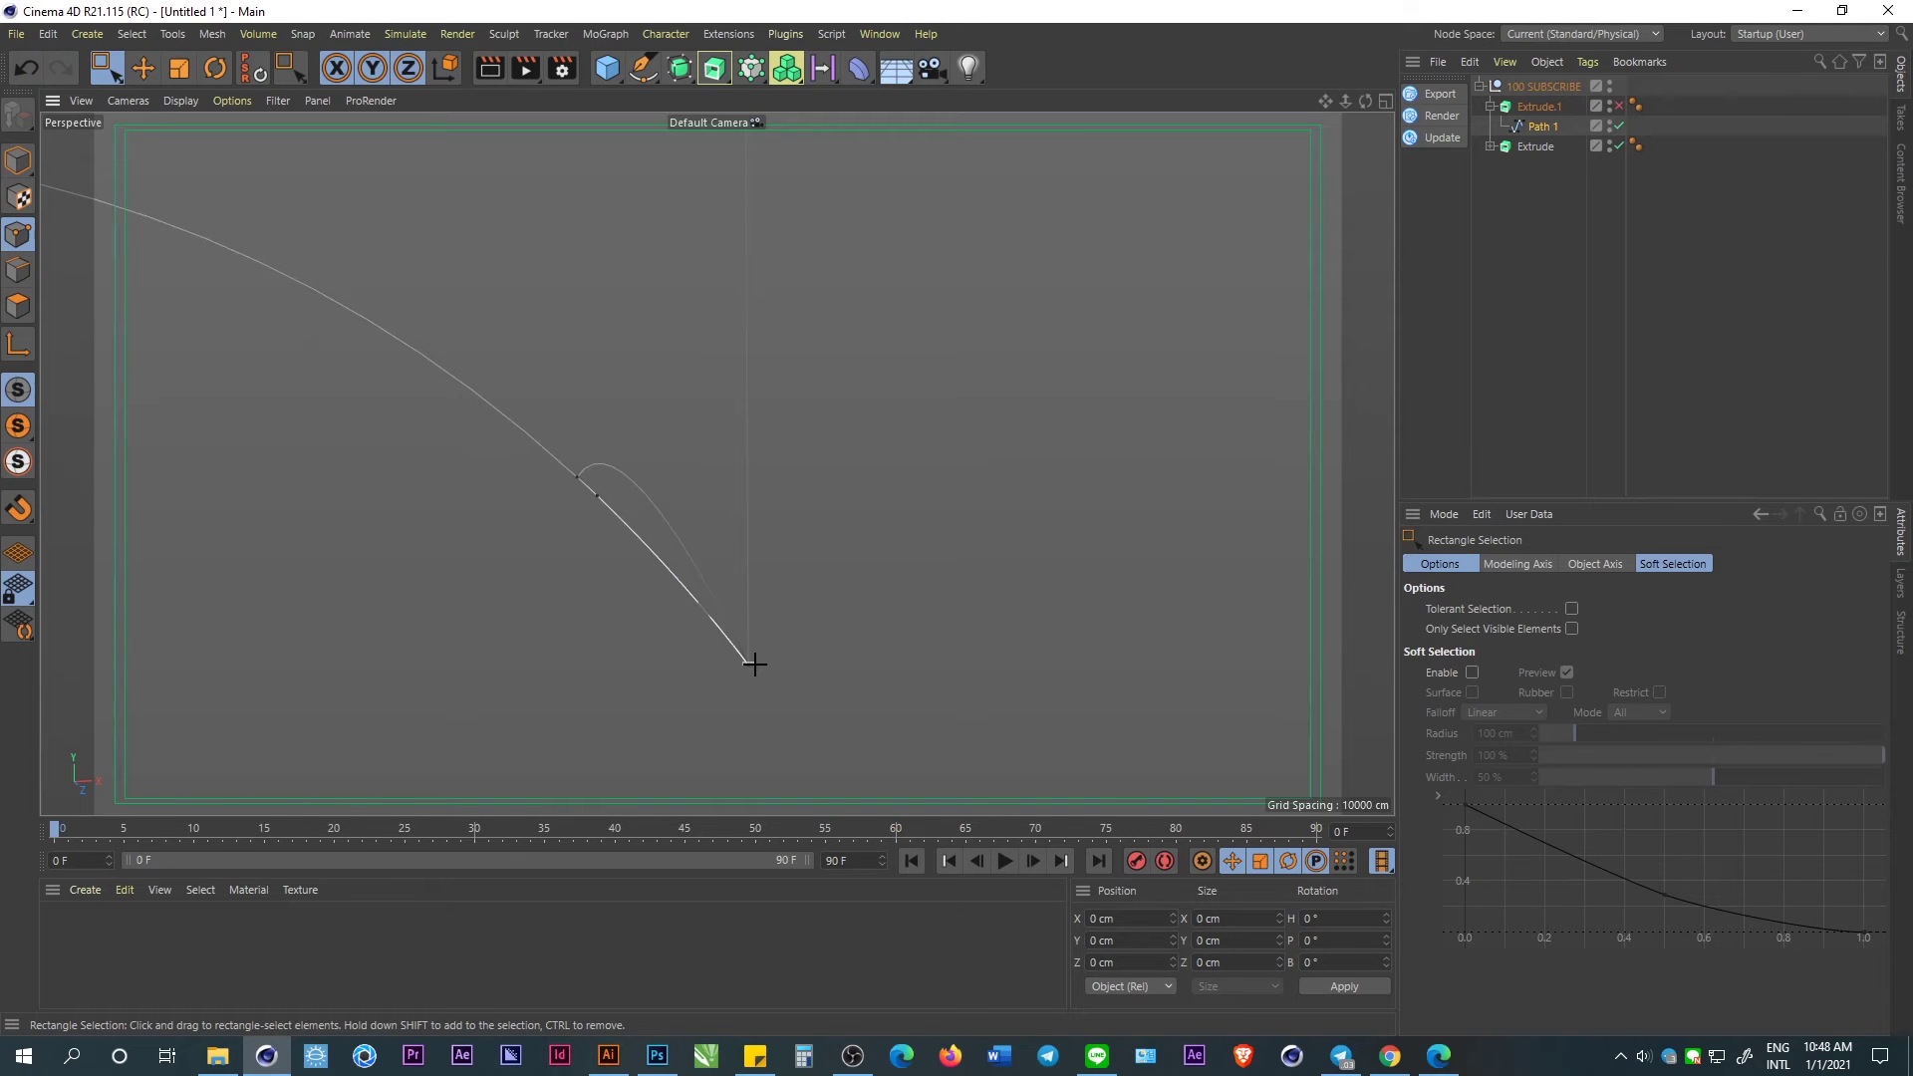
drag(737, 654, 763, 673)
drag(749, 538, 1104, 735)
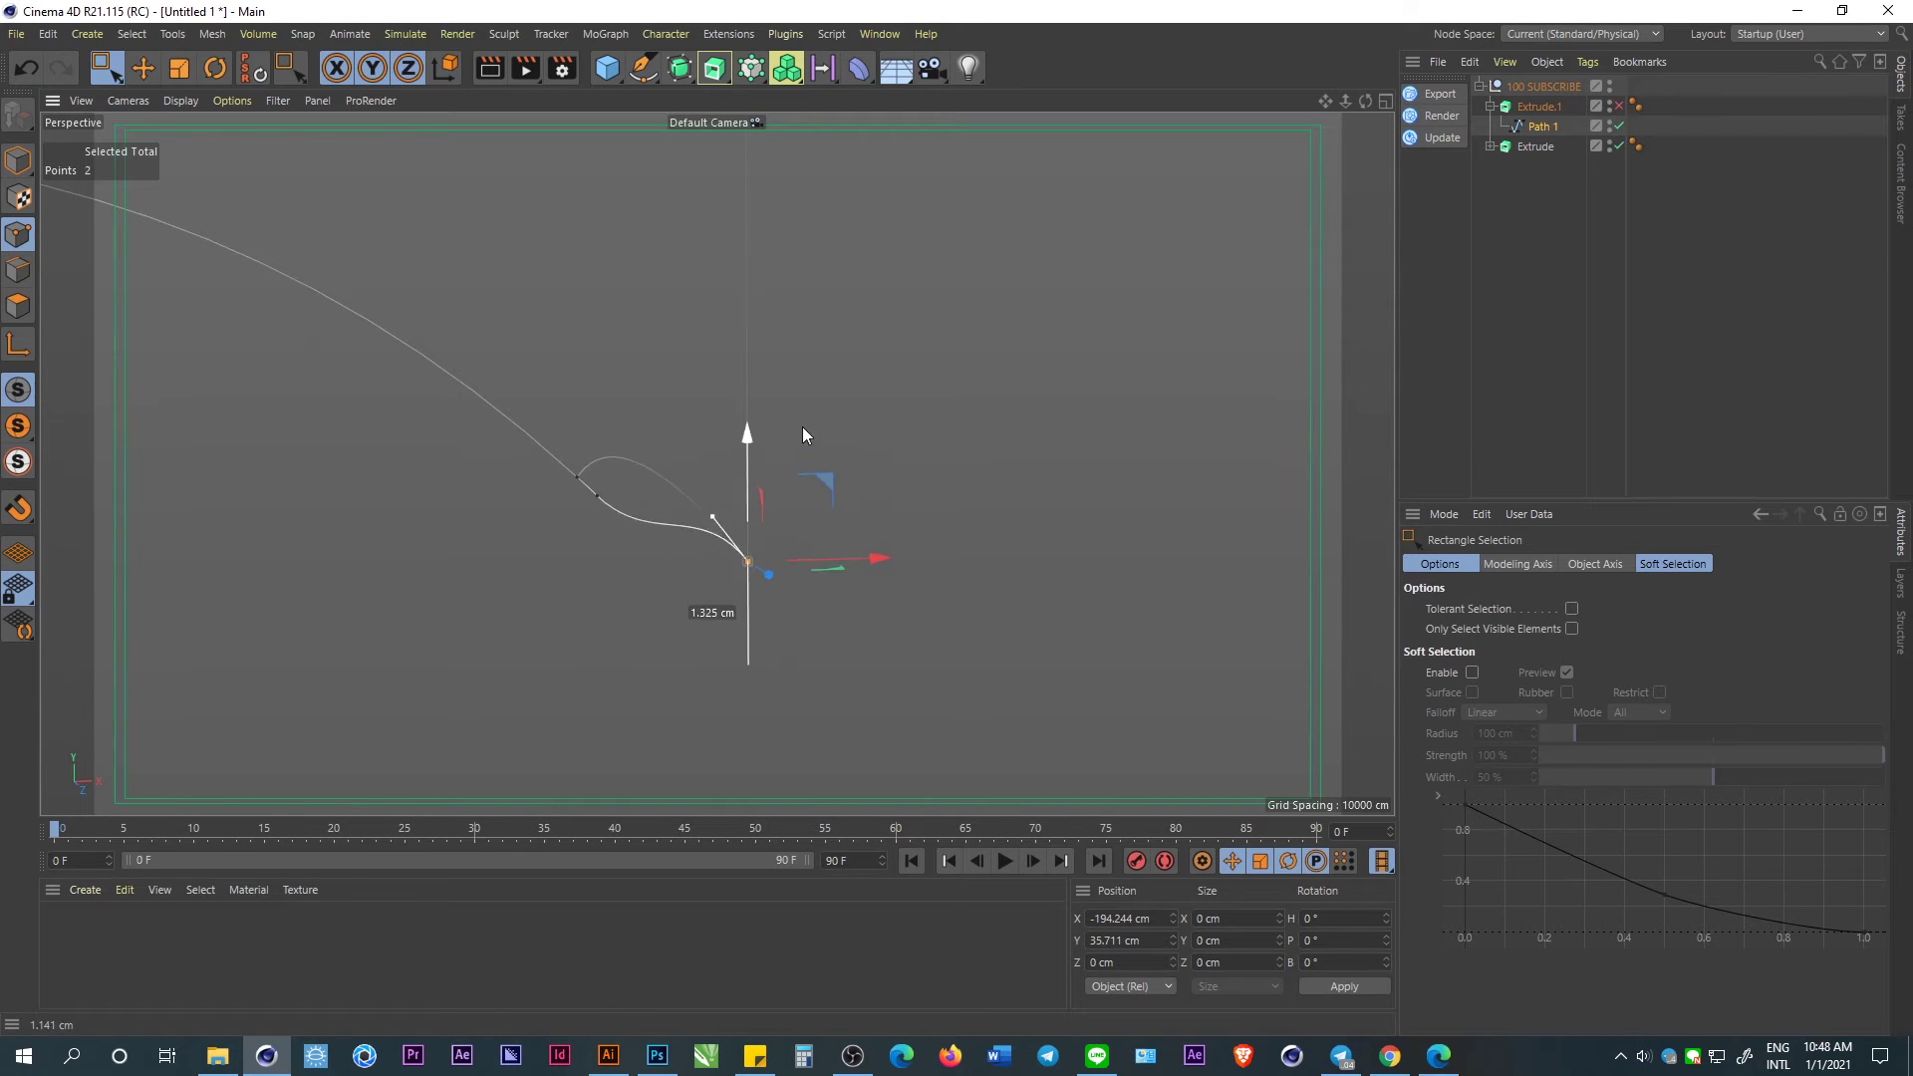
key(ctrl+z)
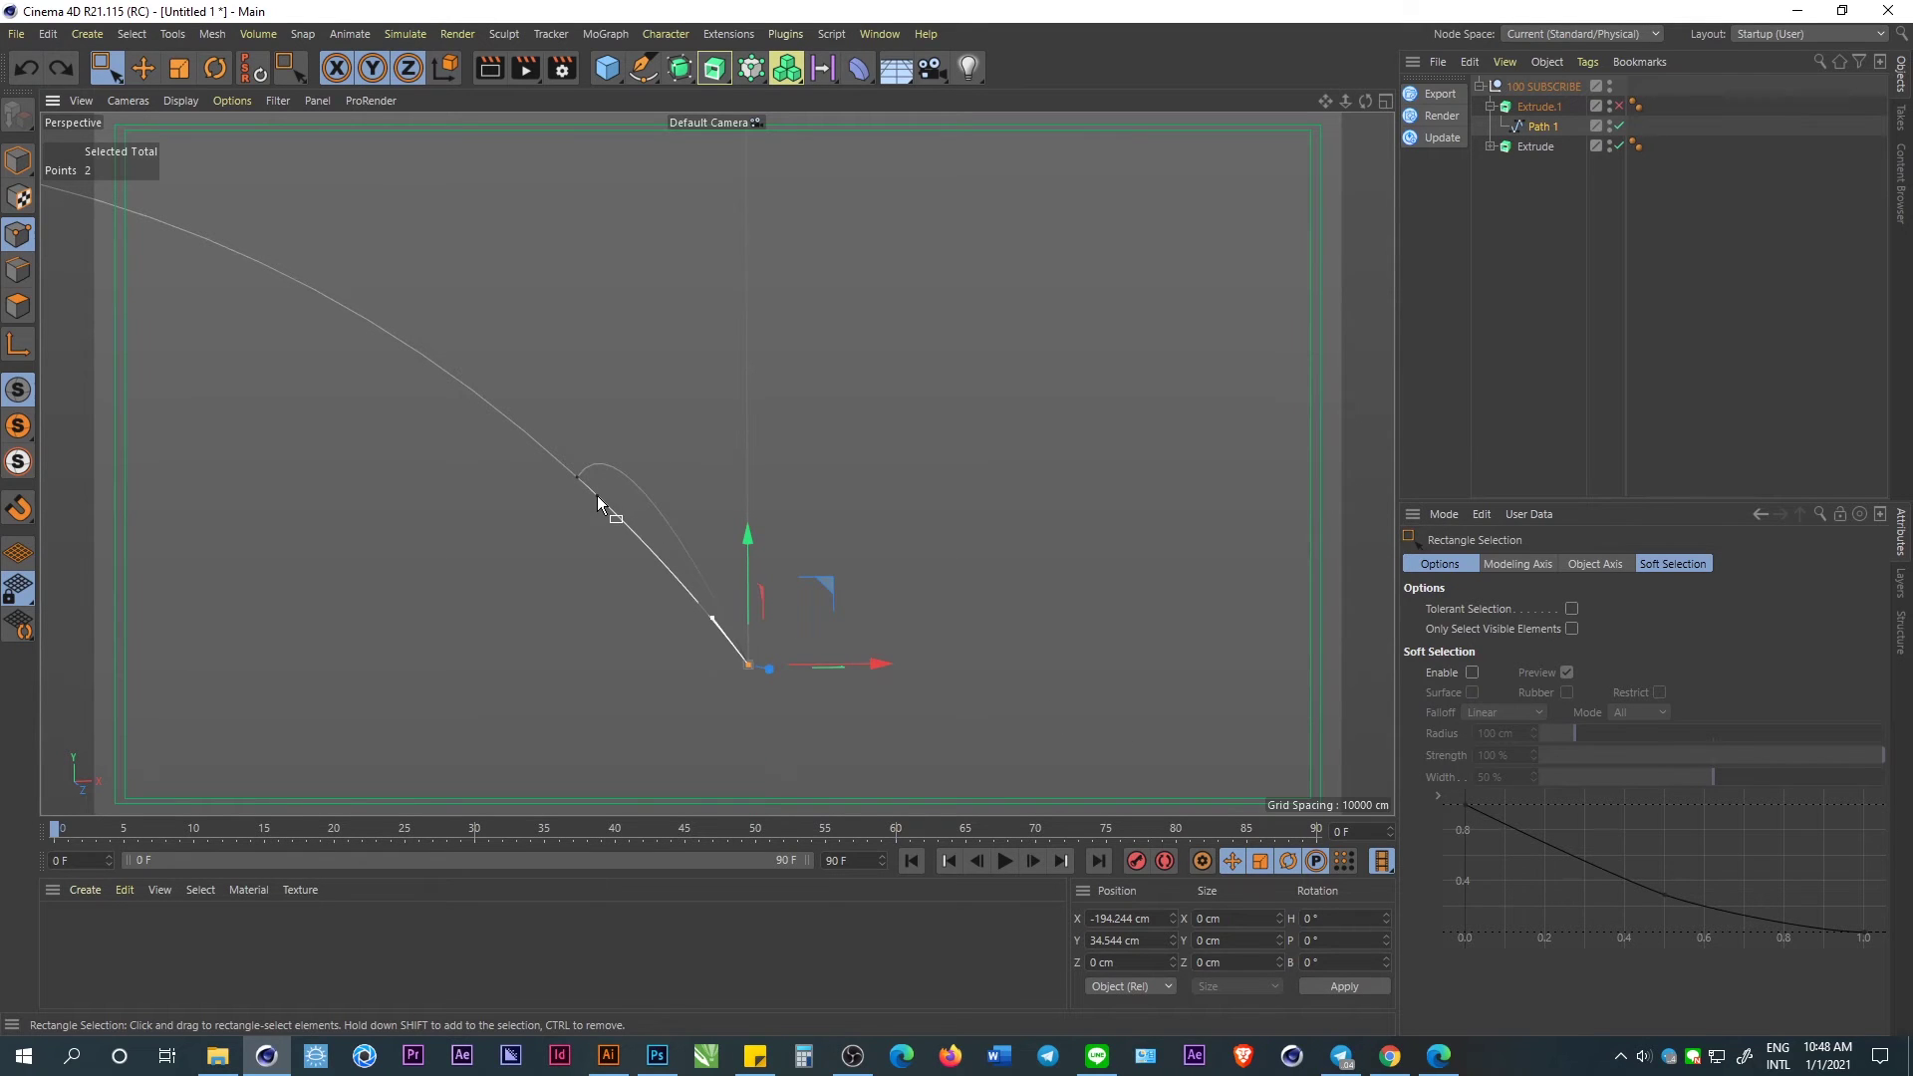
click(603, 493)
drag(718, 493, 606, 600)
key(ctrl+z)
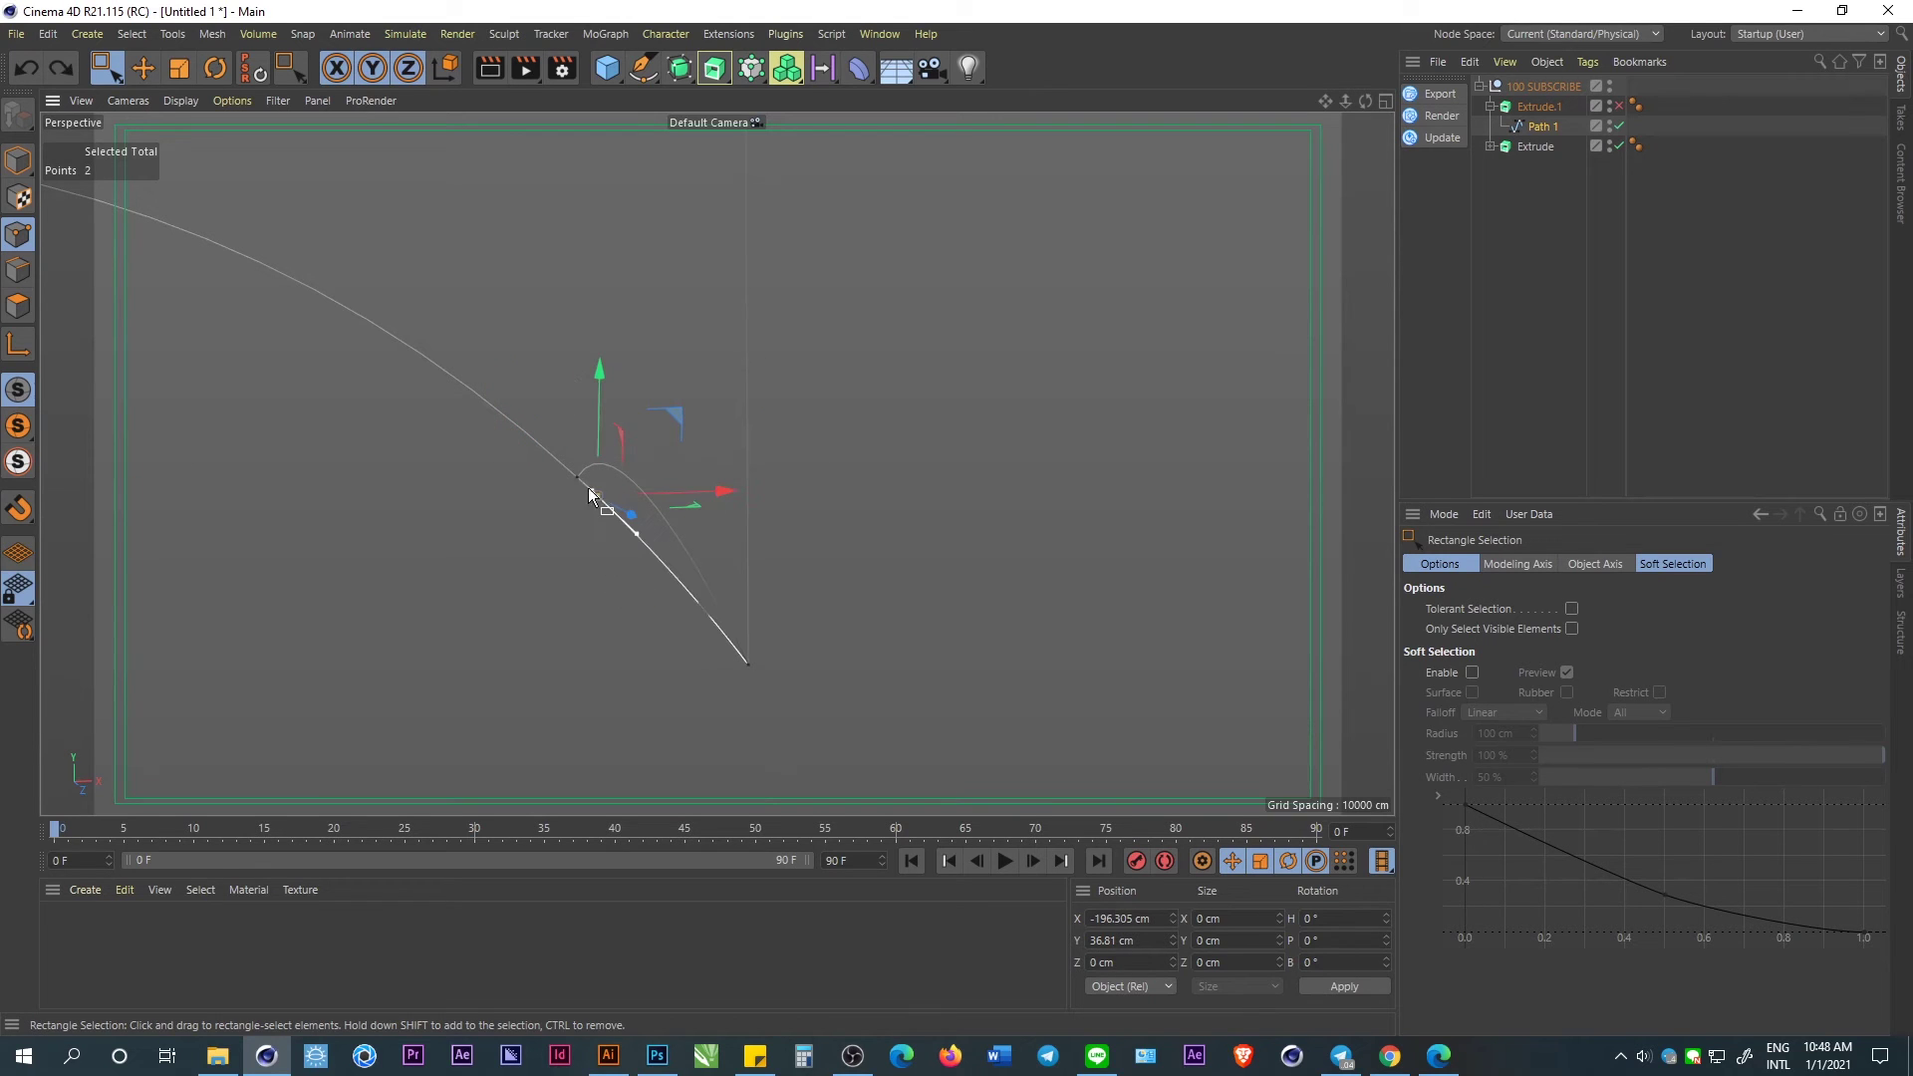
click(578, 474)
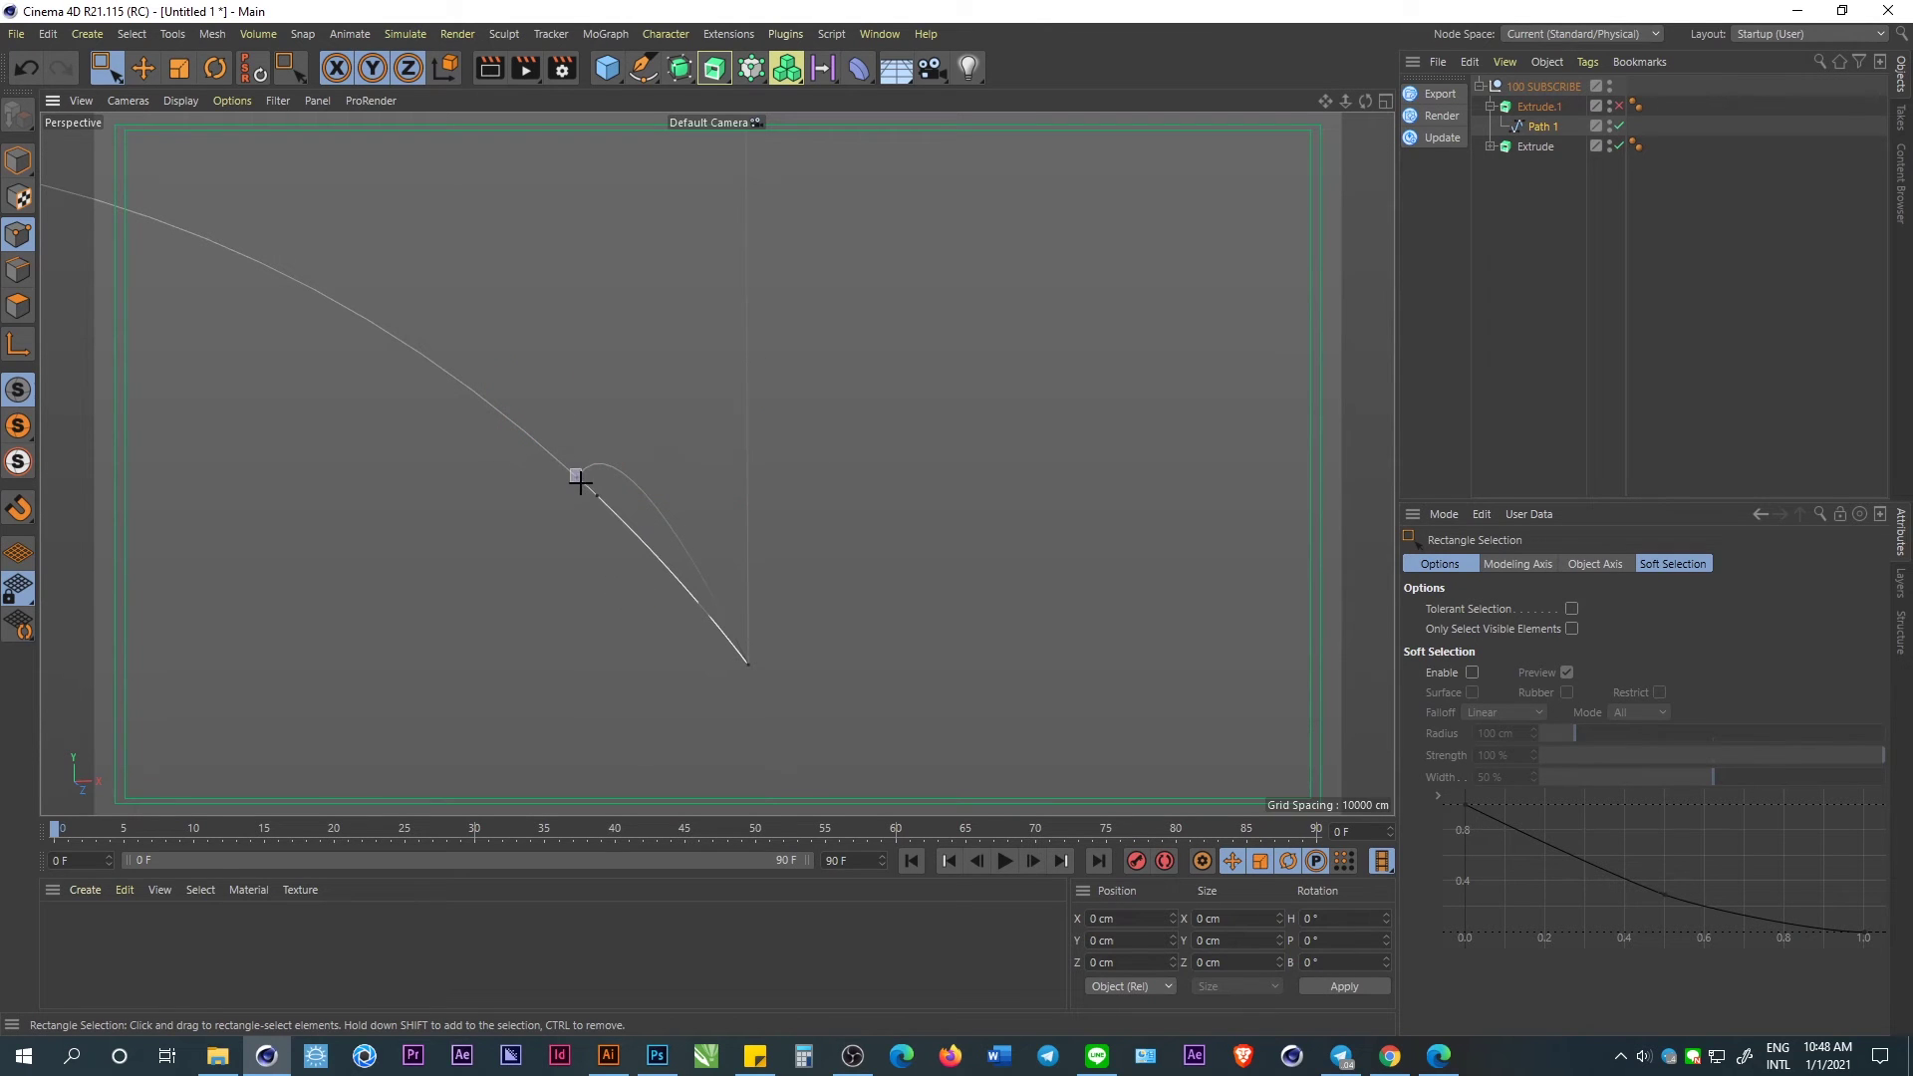
Nudge the spike point left and set it to Soft Interpolation.
click(580, 481)
mouse_move(688, 472)
mouse_down()
mouse_move(638, 426)
mouse_move(678, 413)
mouse_up()
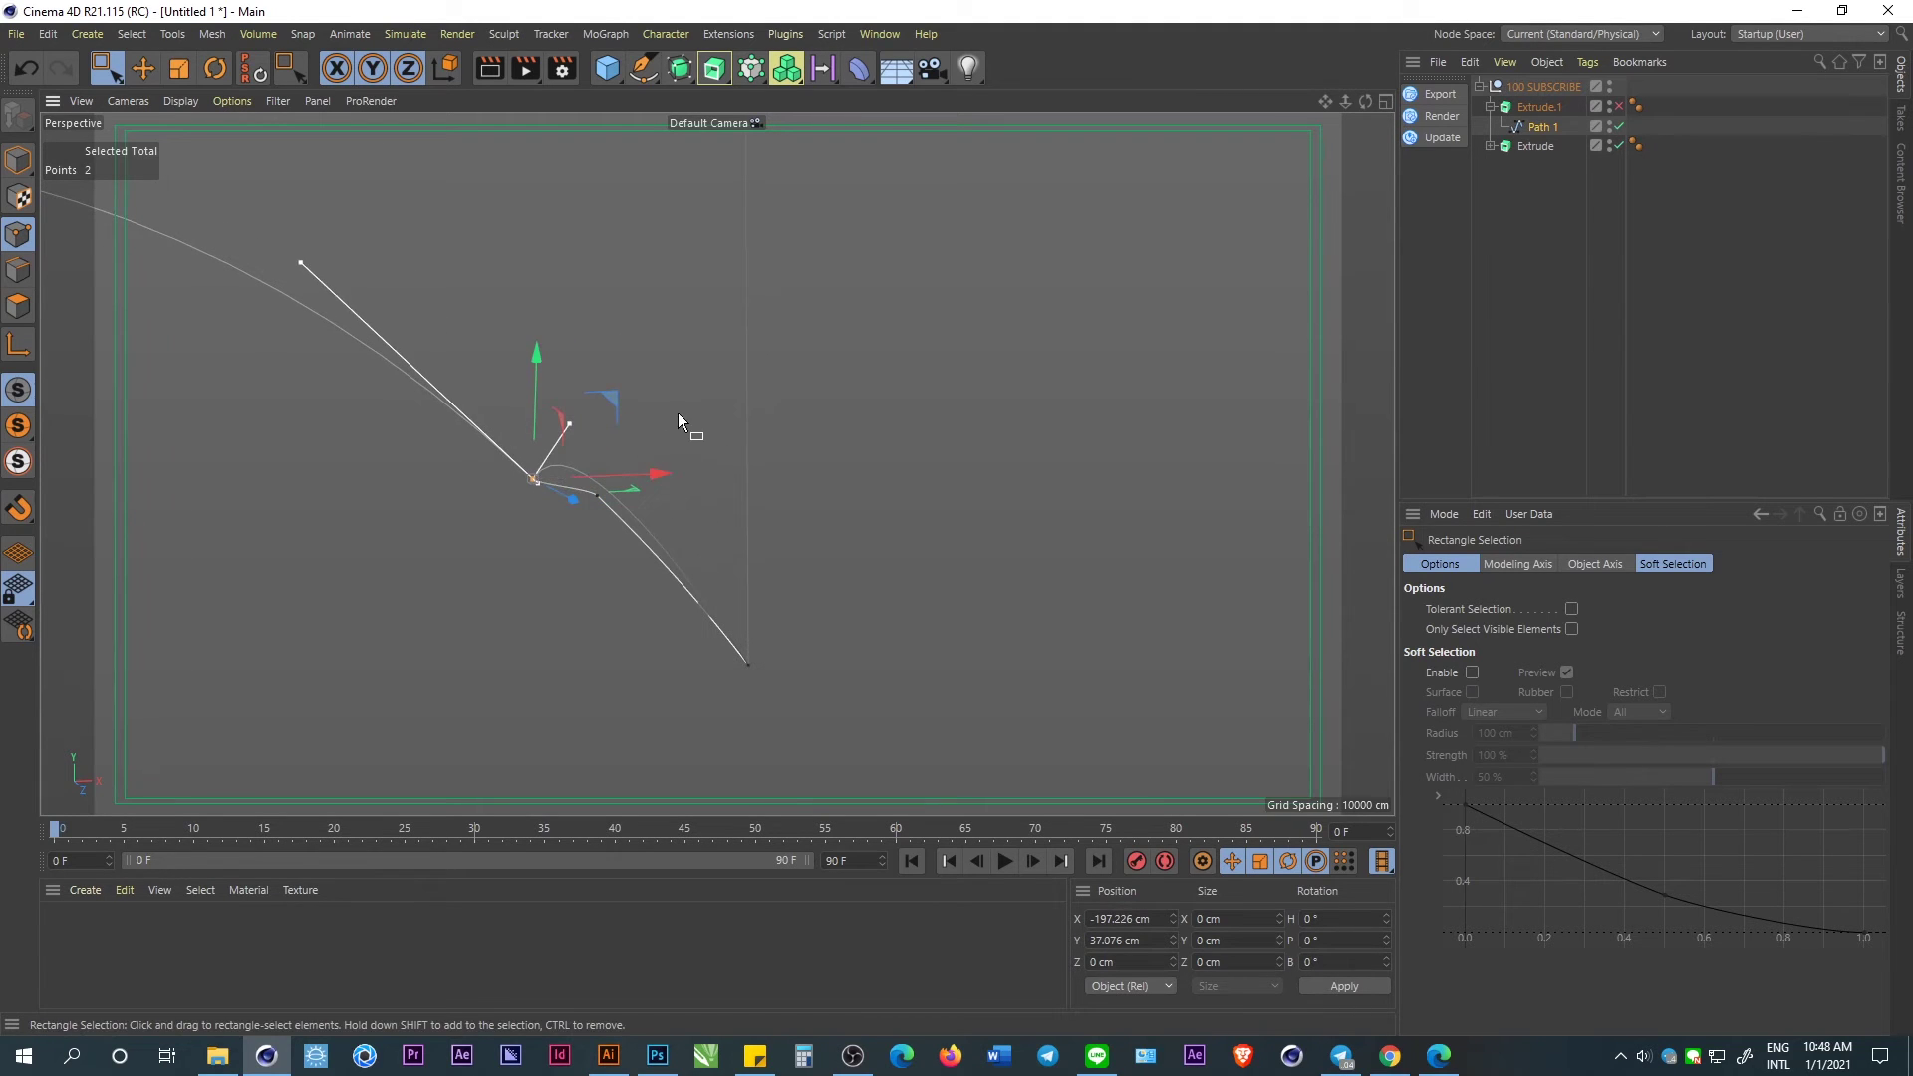
right_click(632, 500)
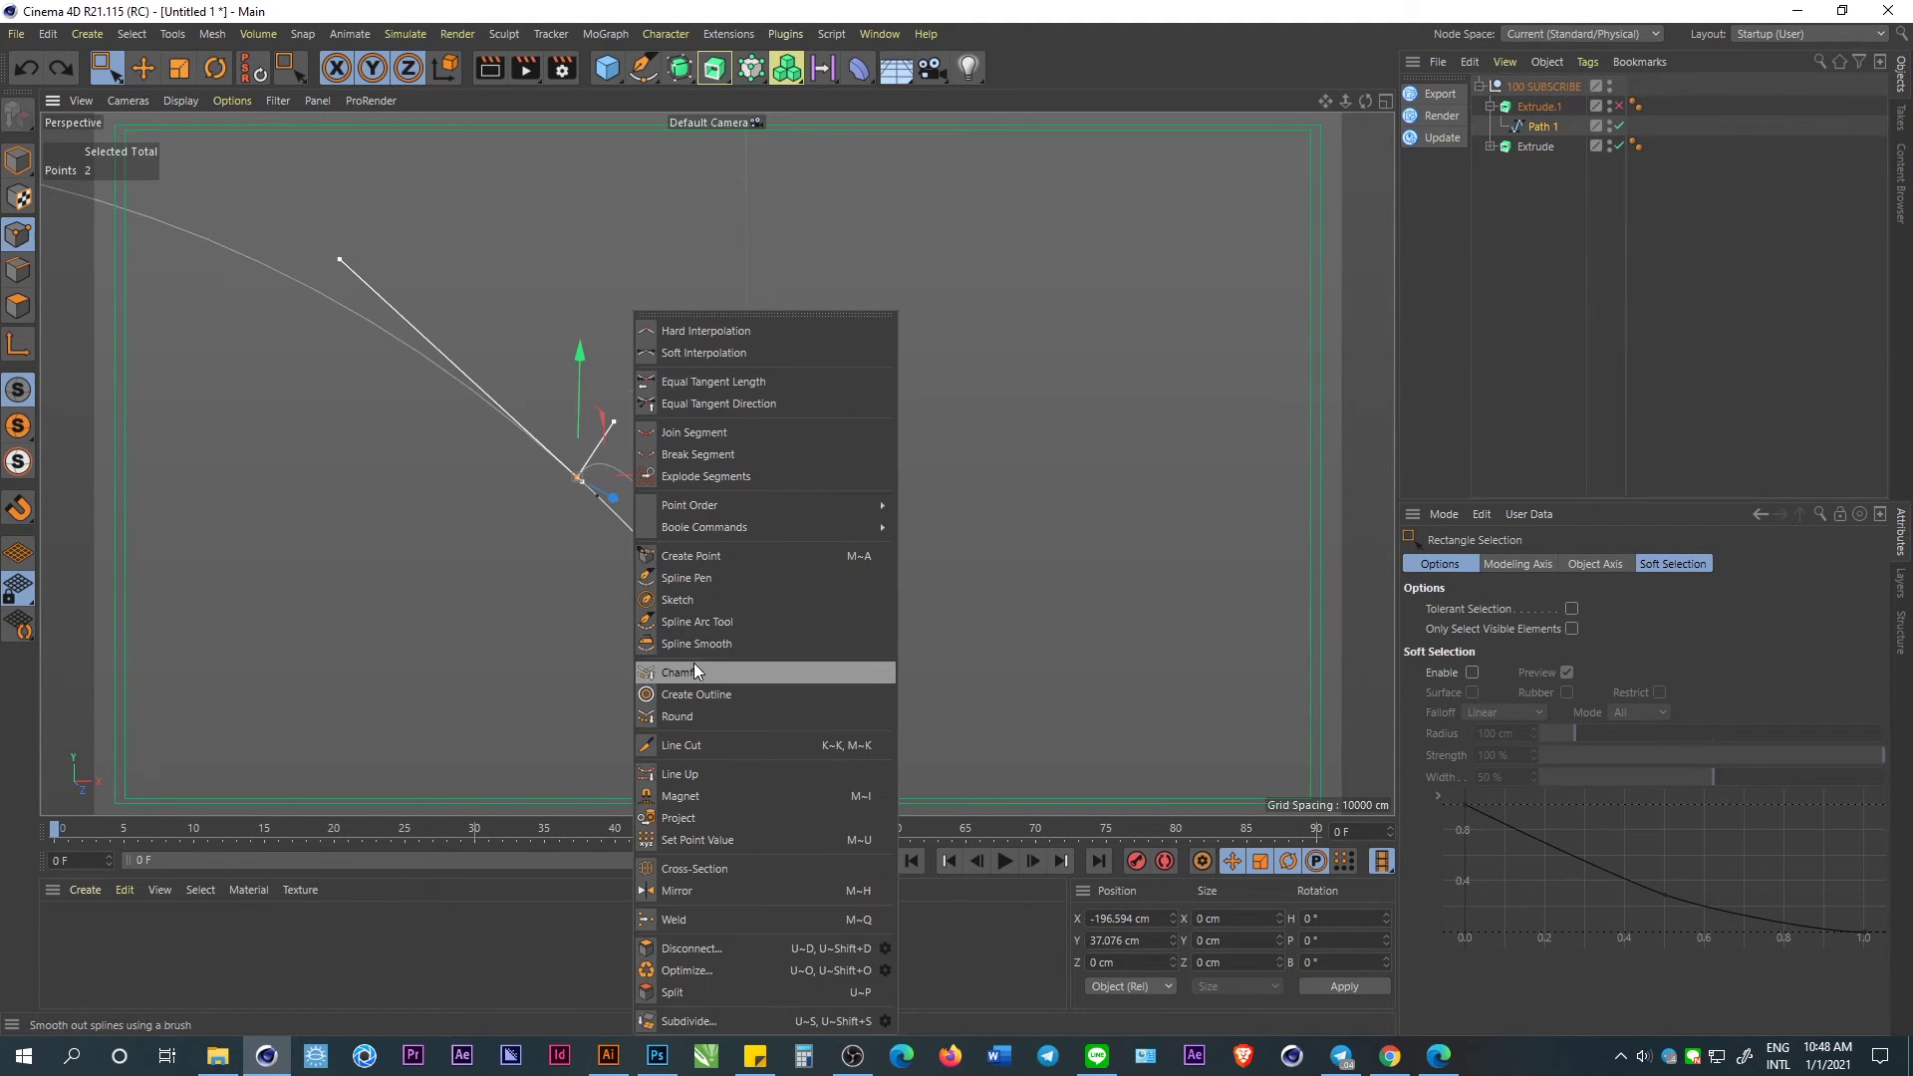
click(769, 350)
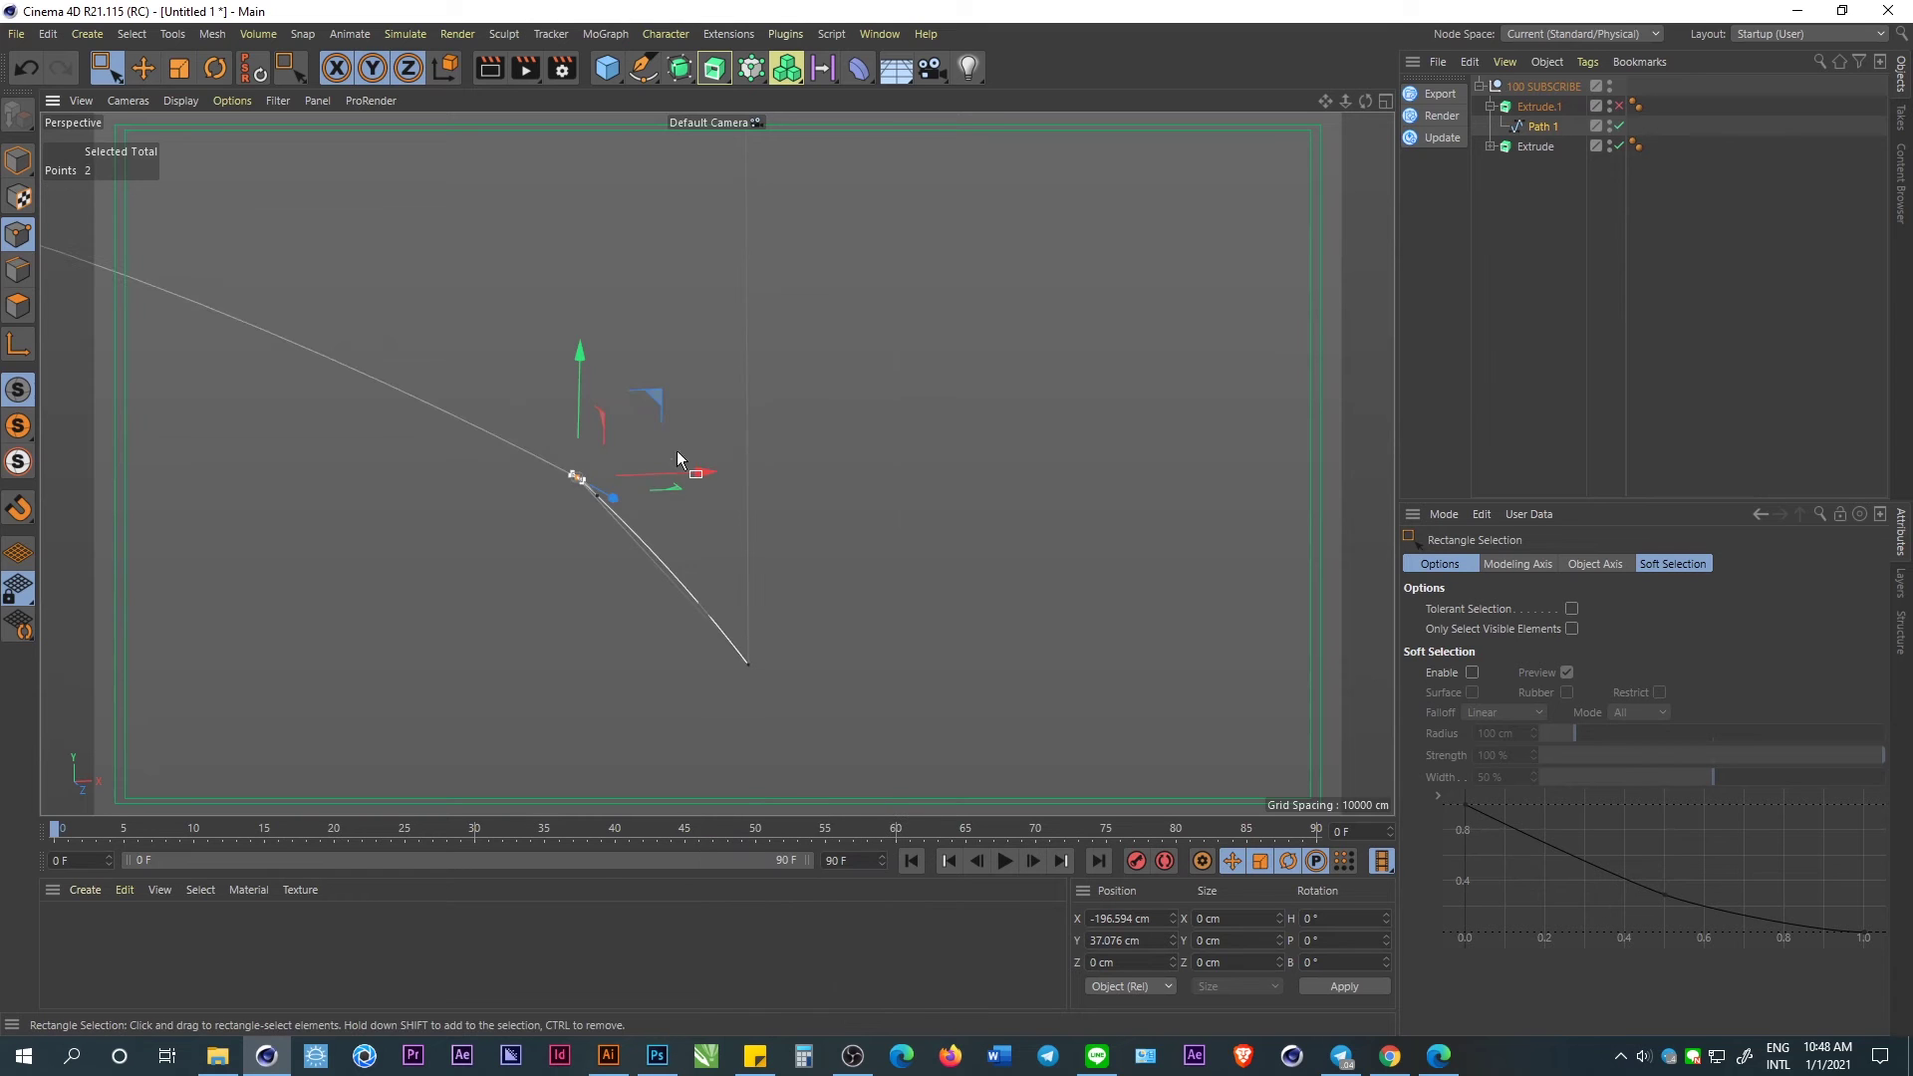
right_click(638, 490)
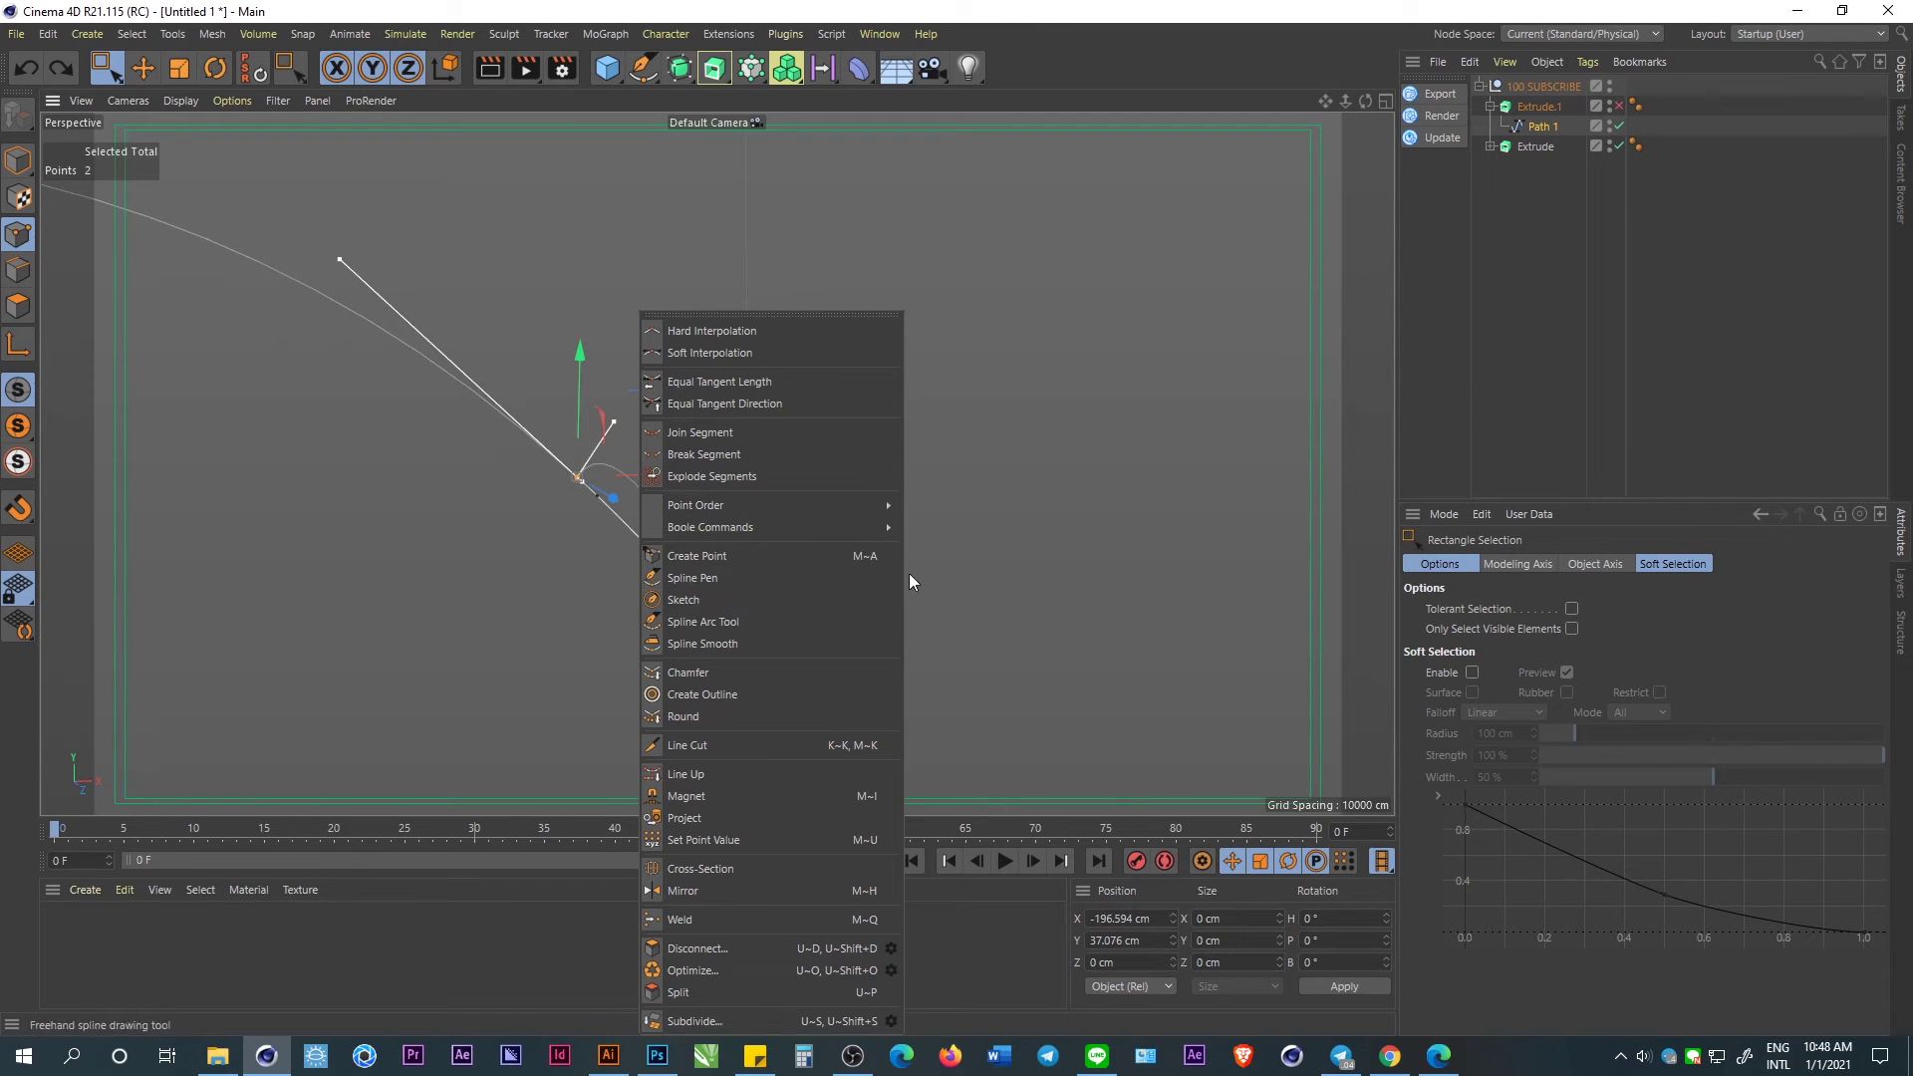
click(20, 170)
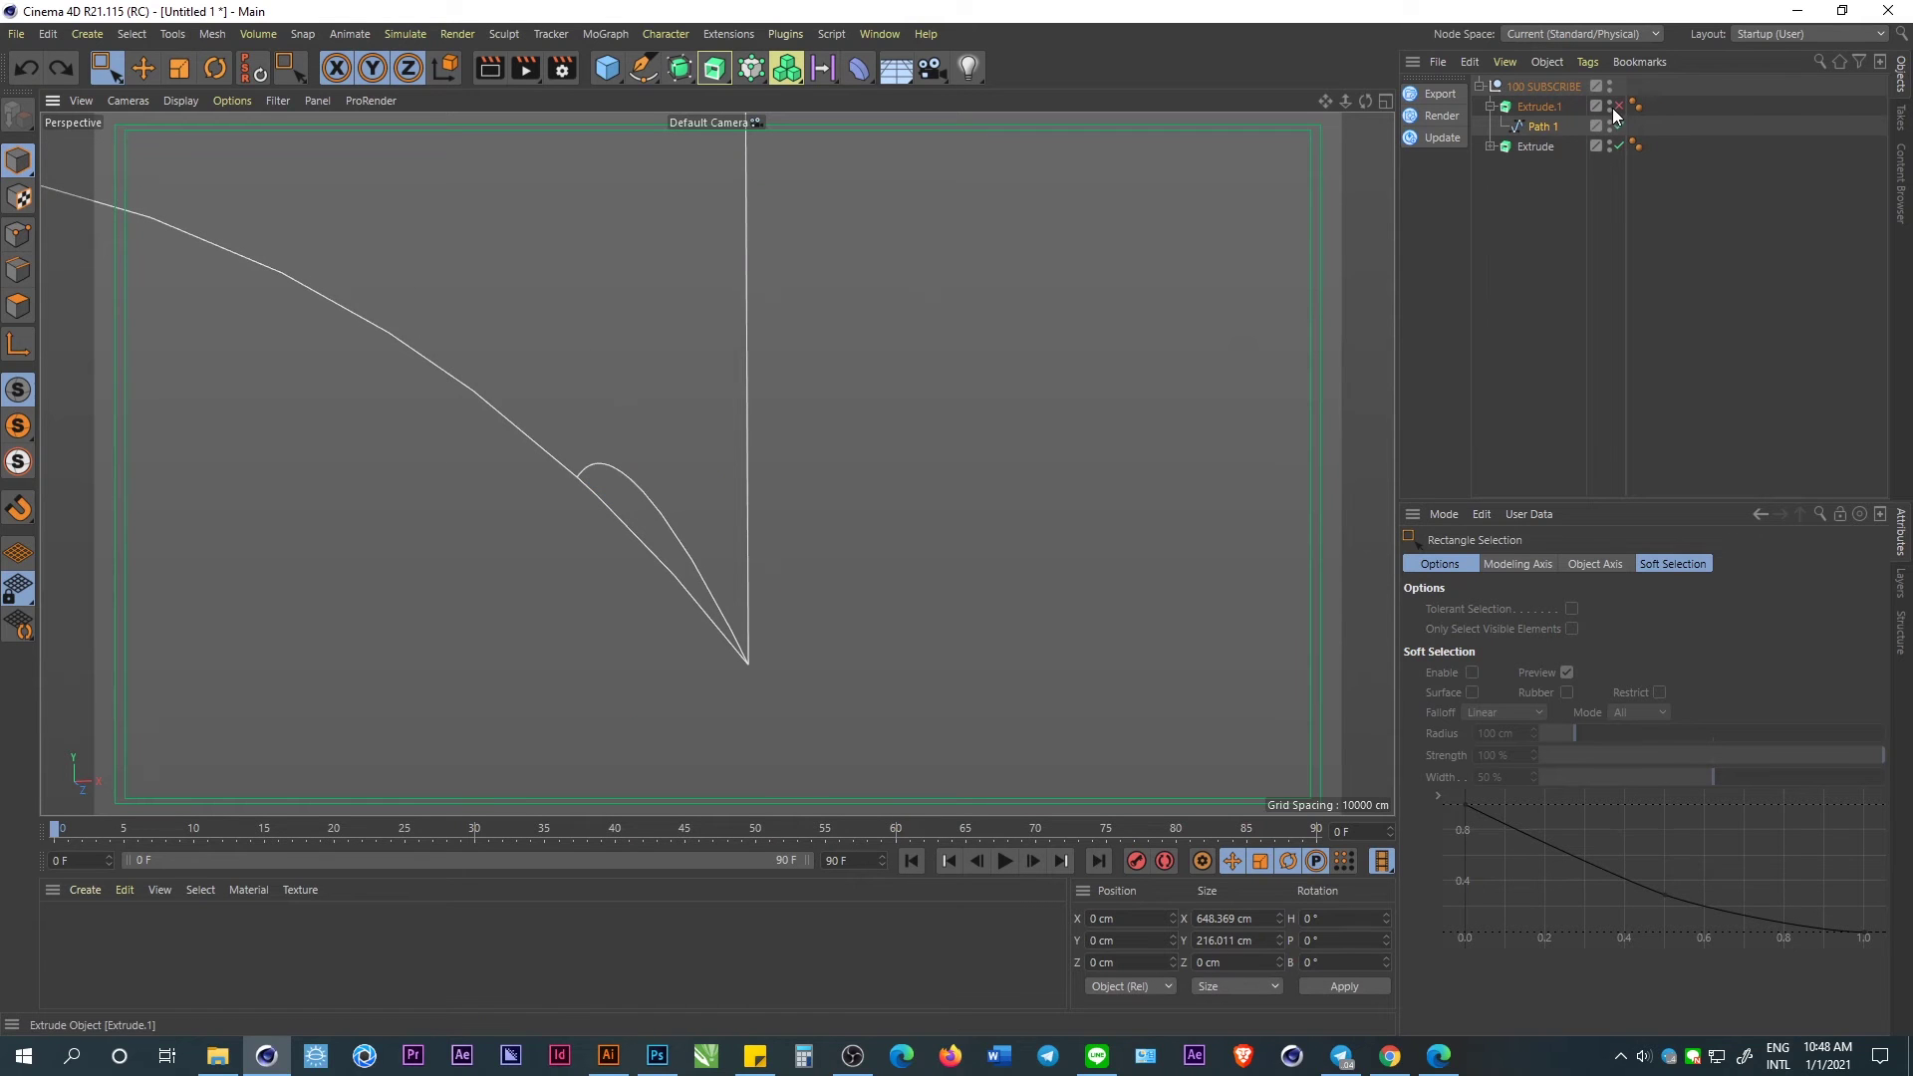
Show Extrude.1 again and set its Caps bevel size to 0.2 cm.
click(1616, 106)
click(1540, 107)
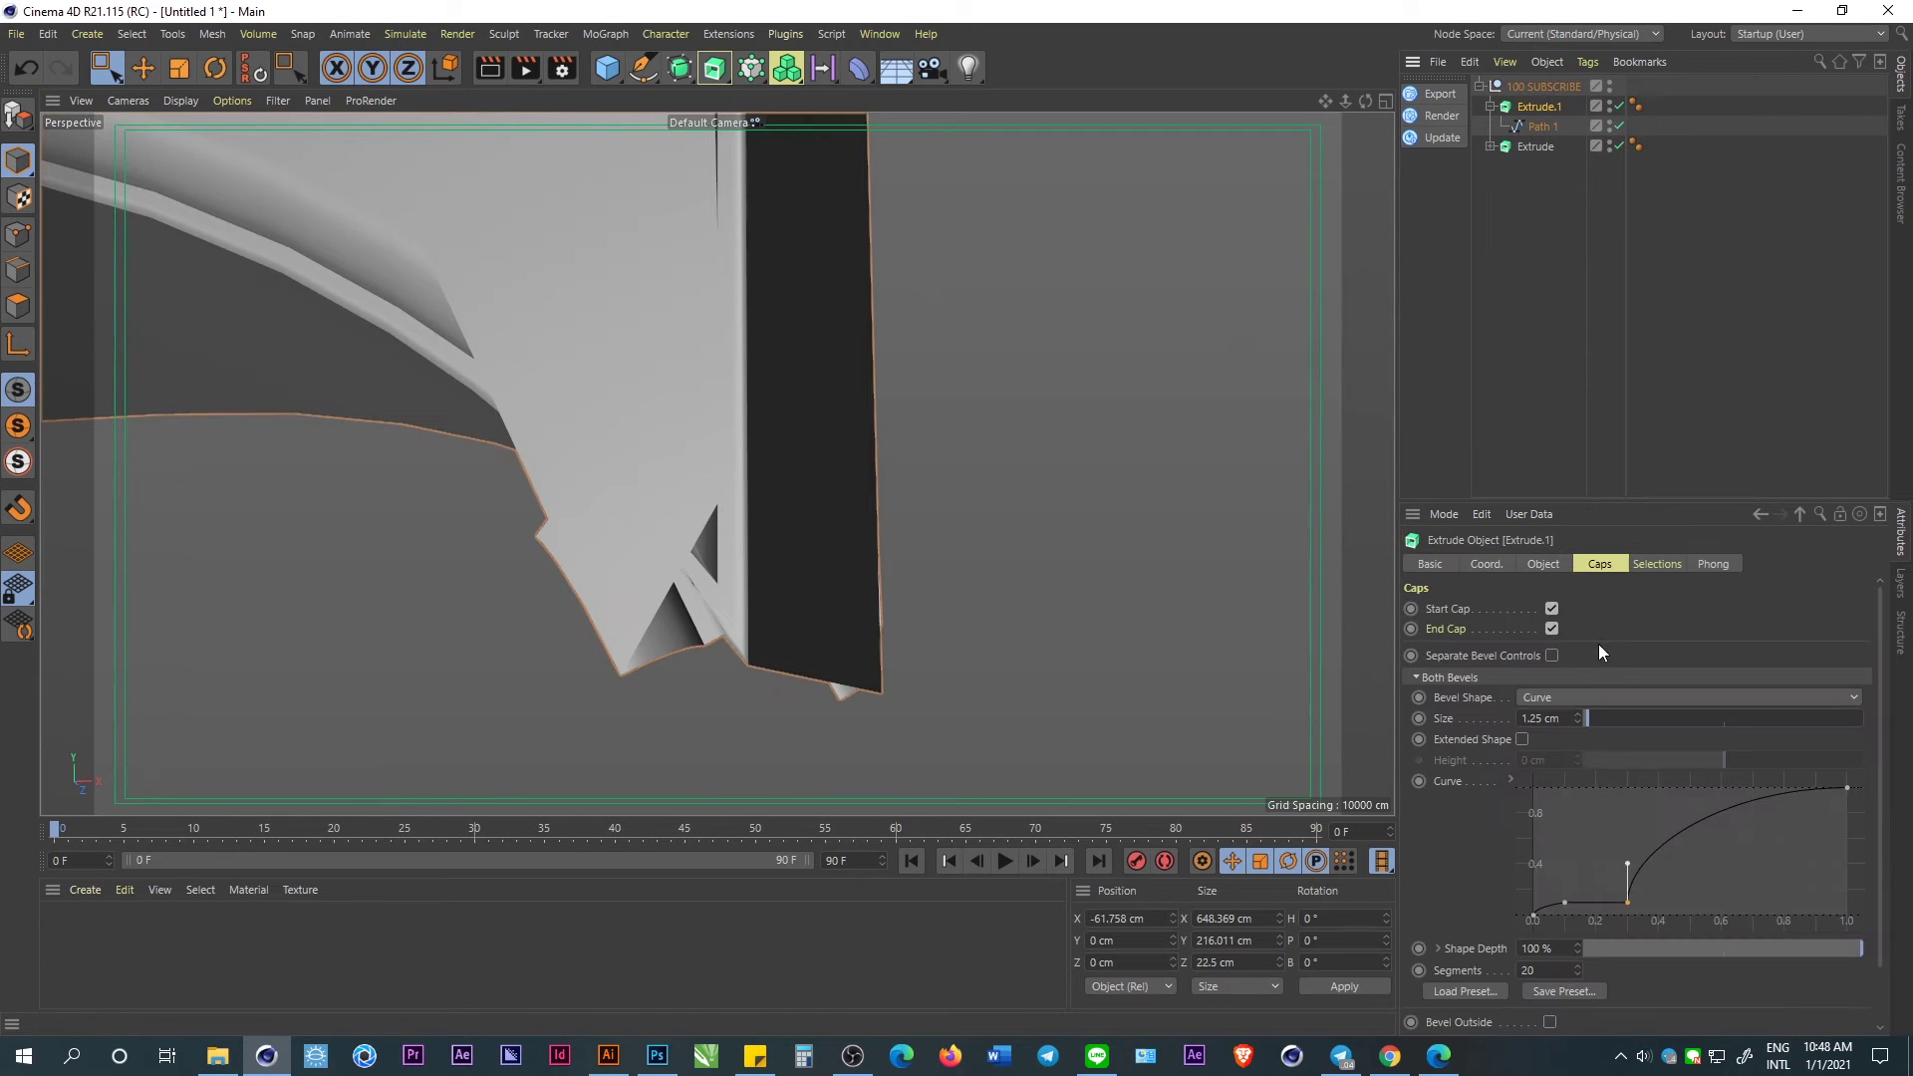
drag(1595, 711, 1579, 720)
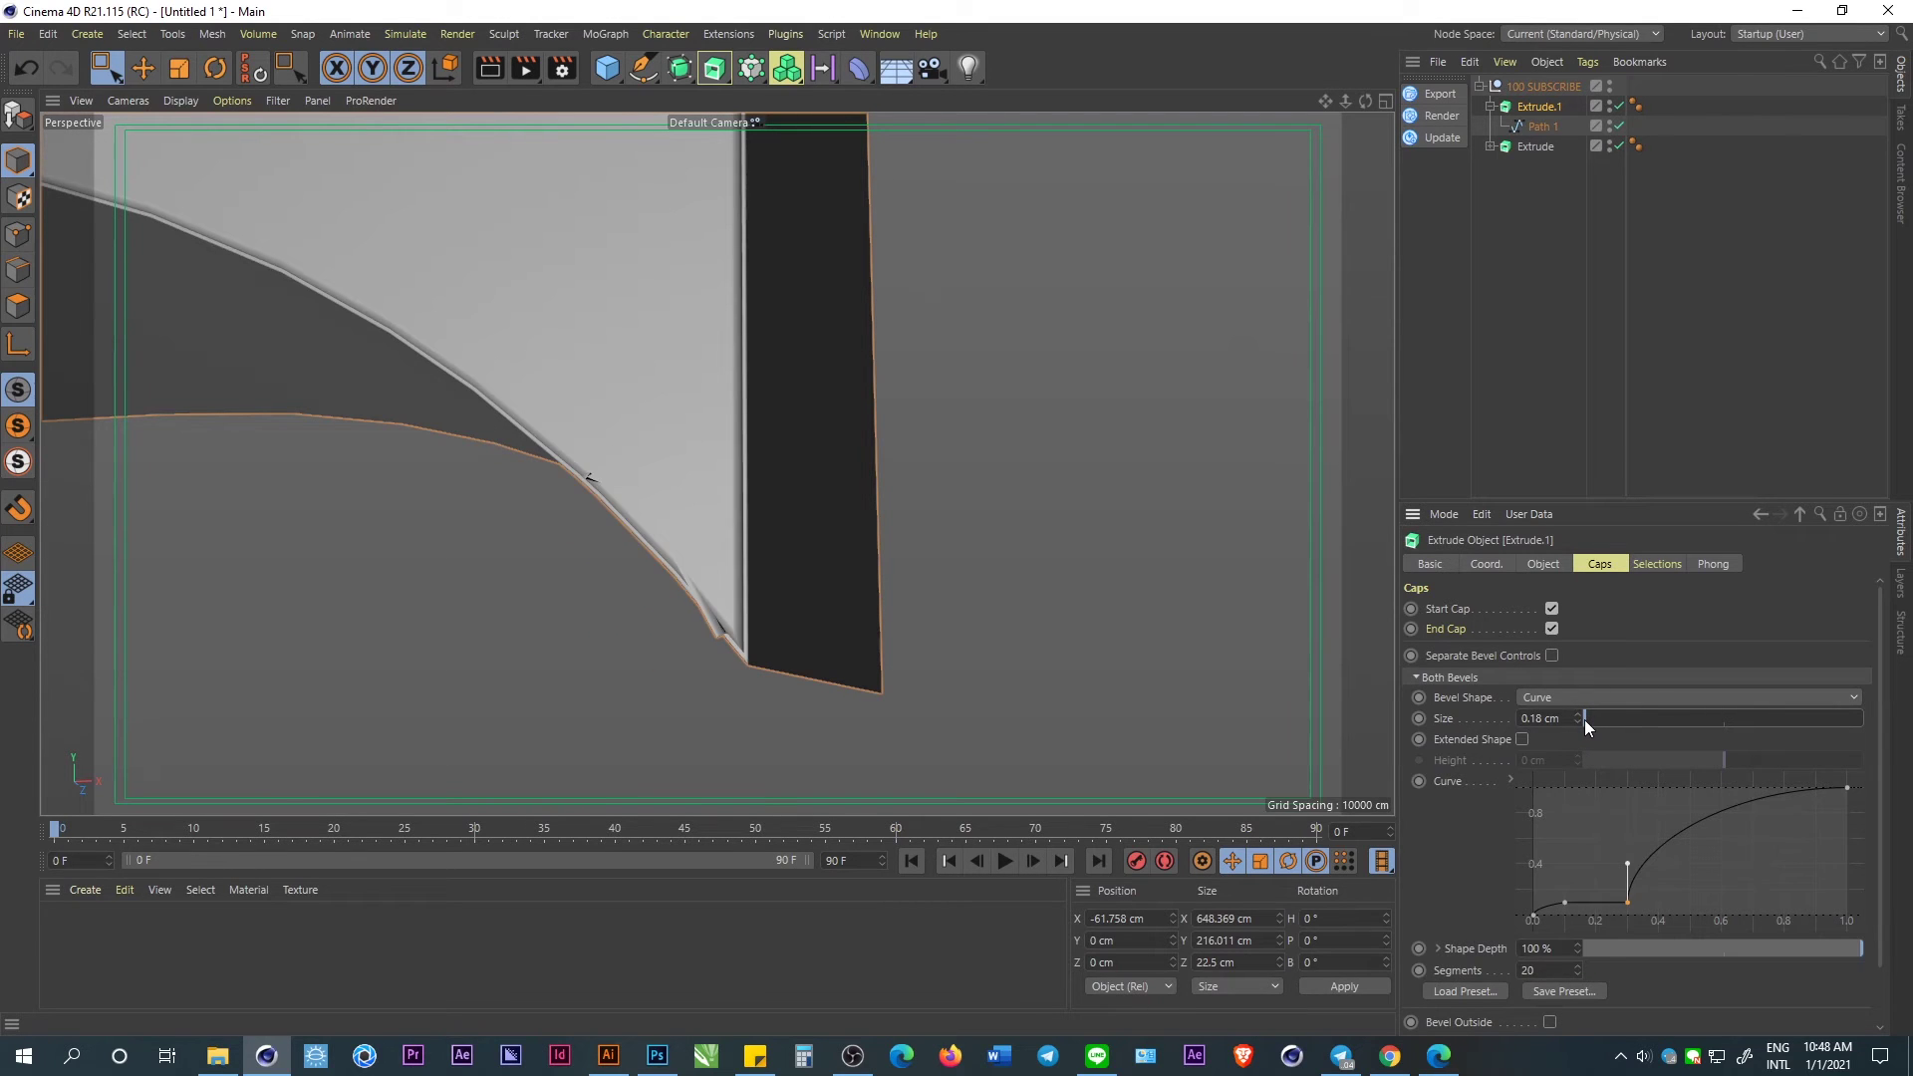
double_click(1535, 718)
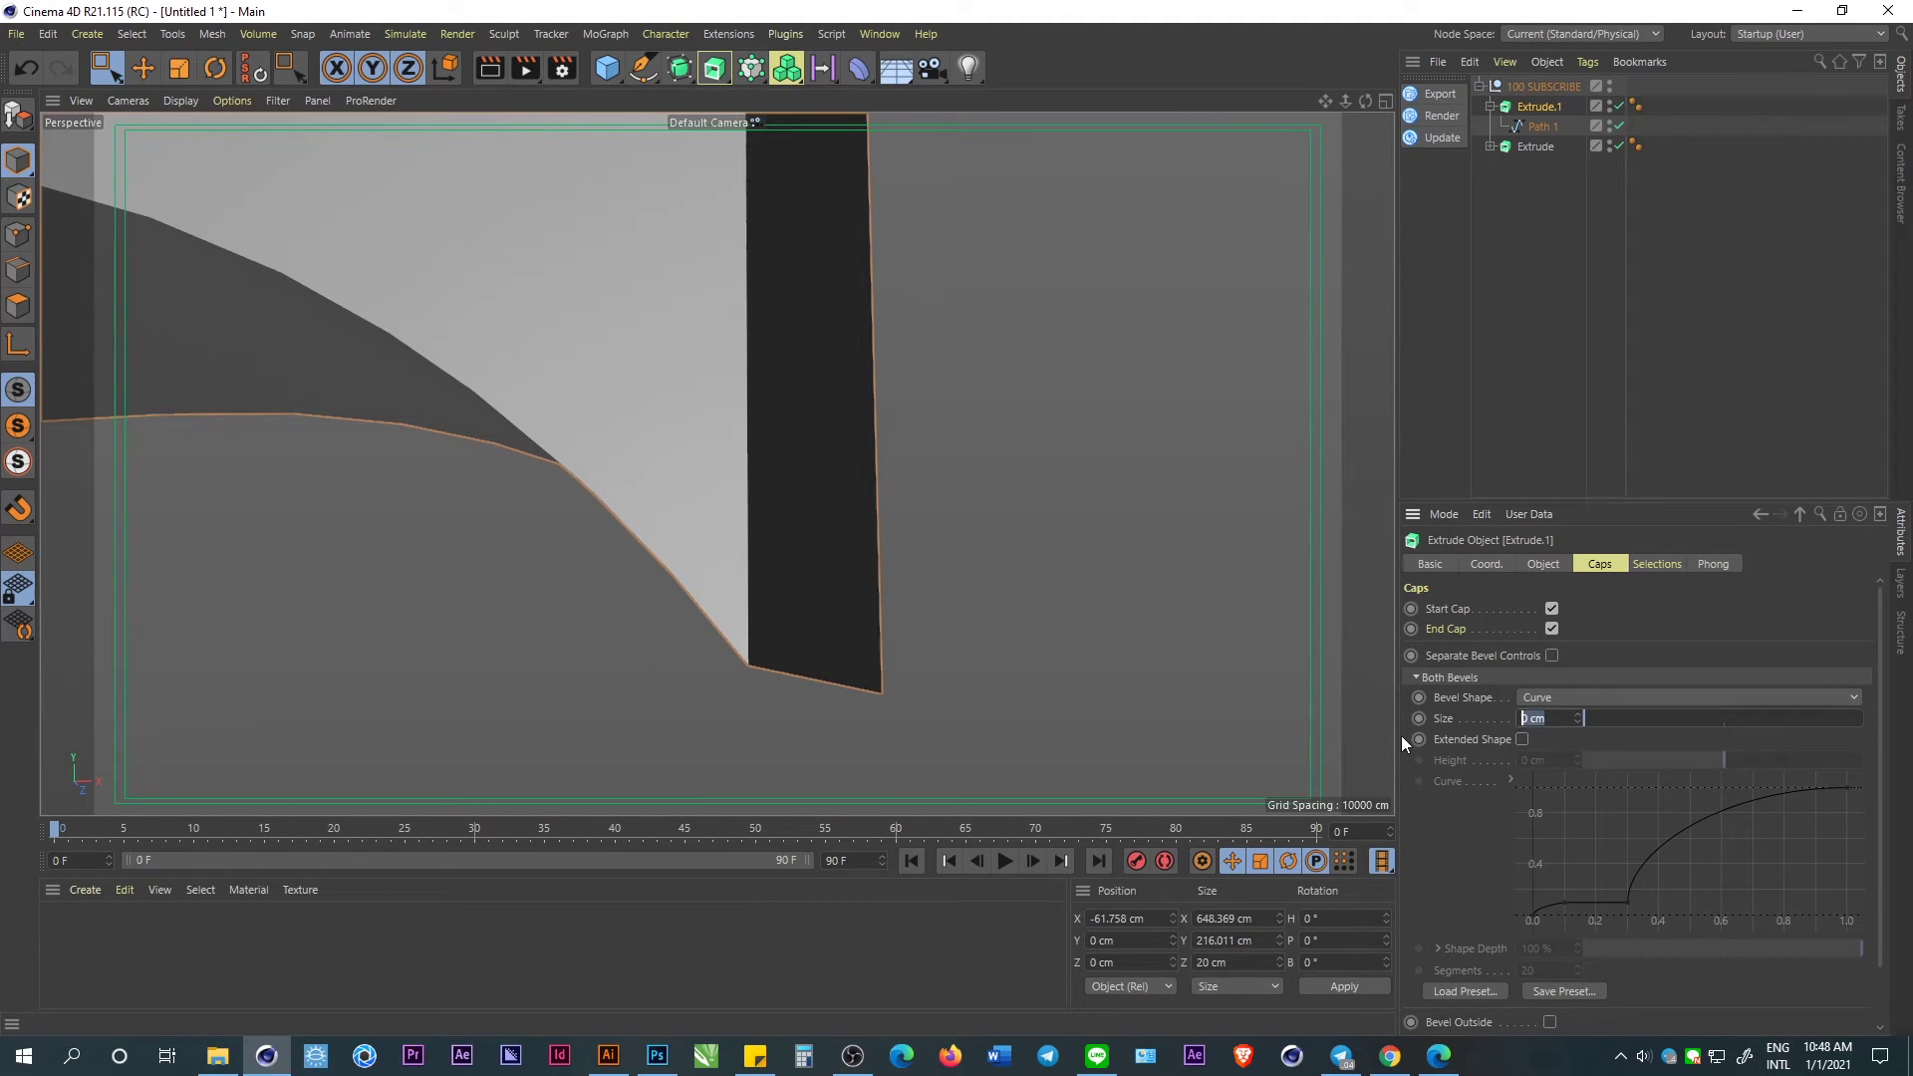
text(0.2)
key(Return)
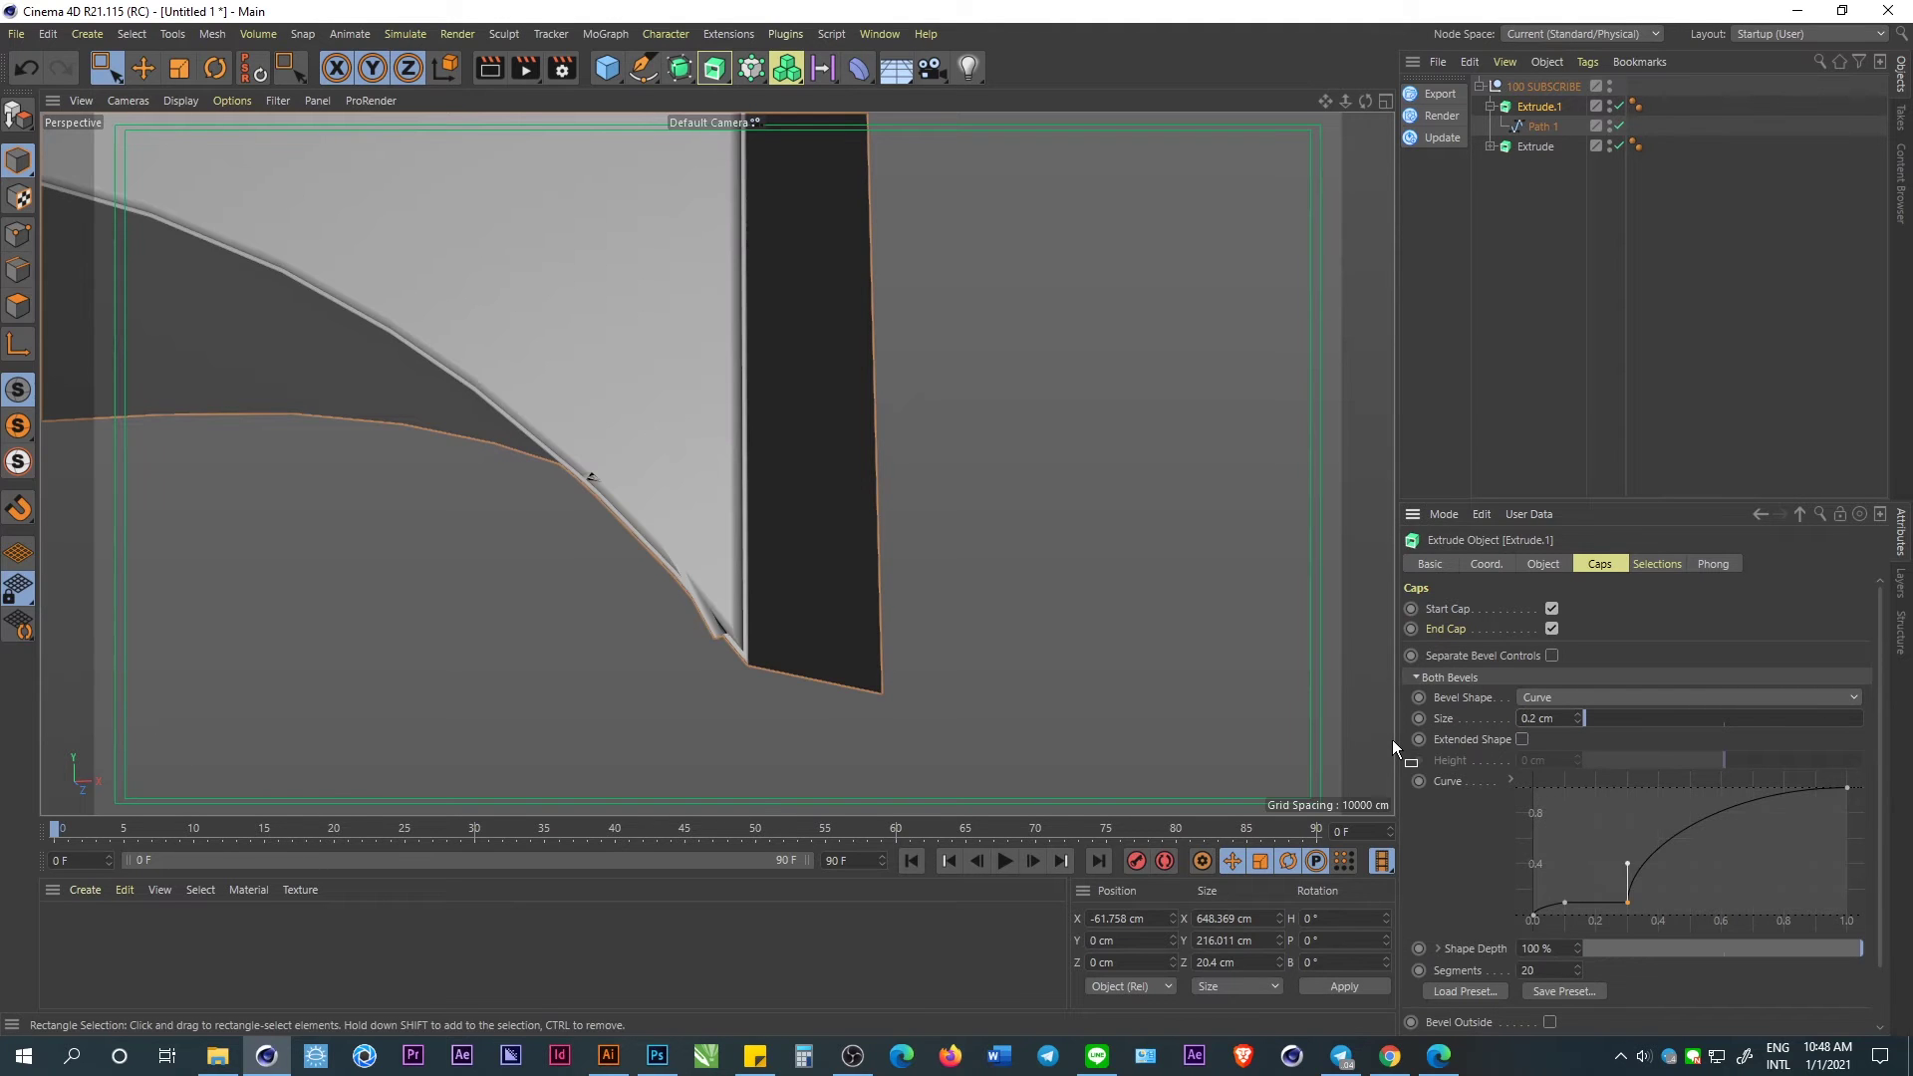
Zoom out to inspect the whole 100 SUBSCRIBE logo with the new bevels.
scroll(1124, 487, down, 2)
scroll(522, 412, down, 3)
scroll(420, 438, down, 3)
scroll(434, 434, down, 3)
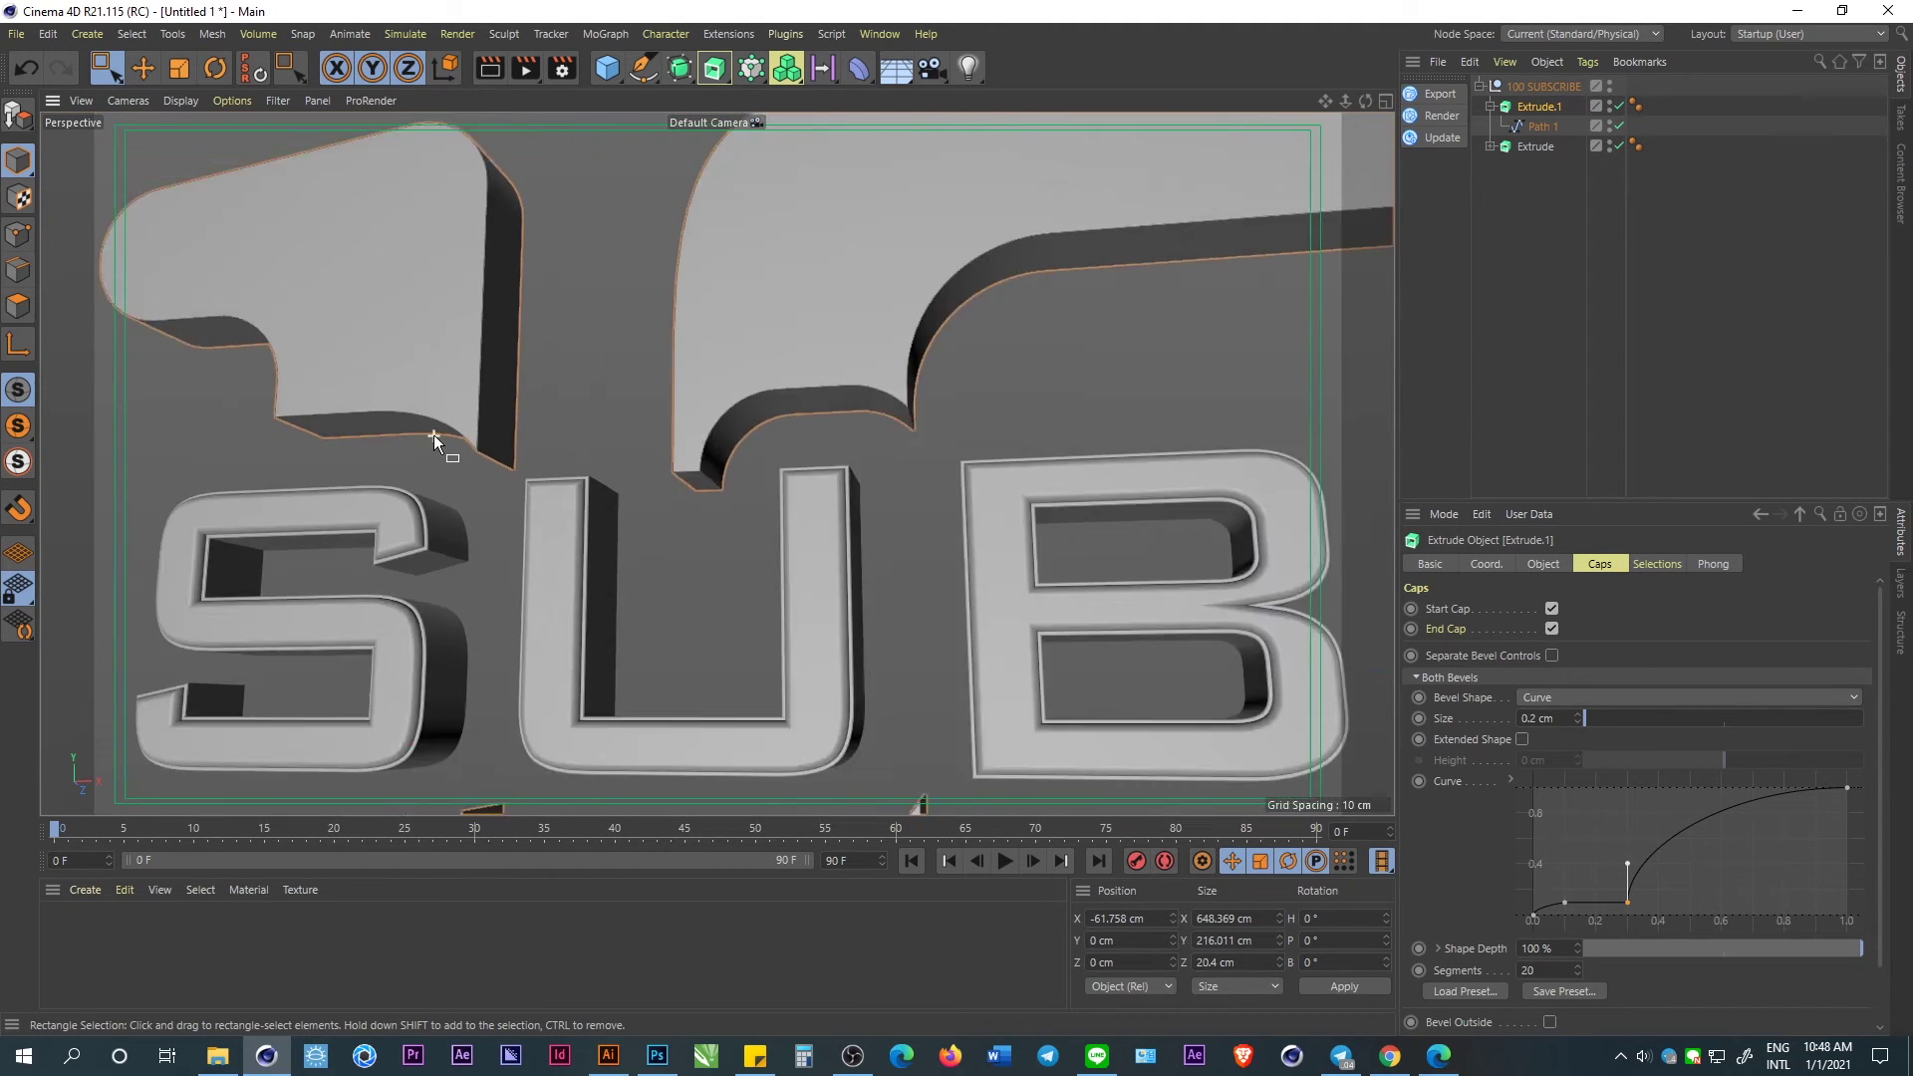
scroll(433, 435, down, 3)
scroll(438, 432, down, 3)
scroll(698, 460, down, 1)
scroll(887, 466, up, 1)
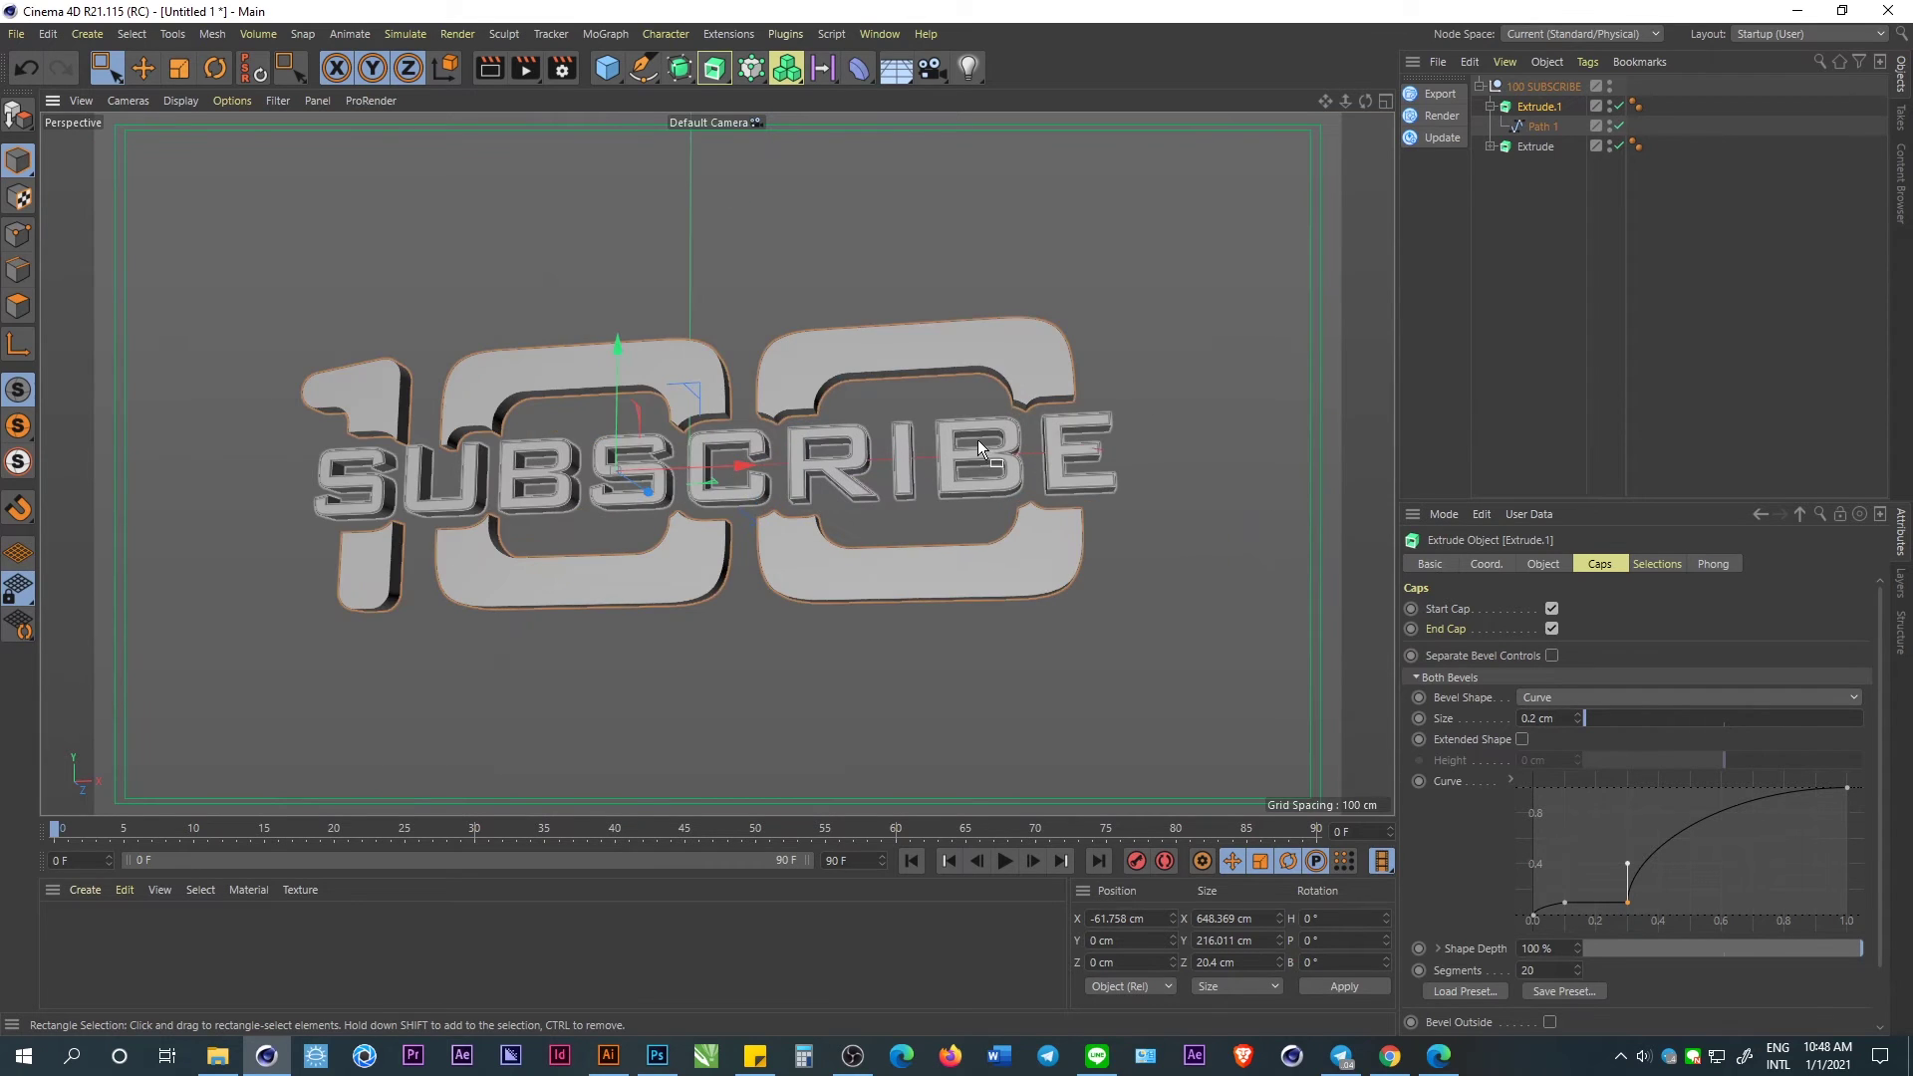
Add an FFD deformer under Extrude.1, fitted to it, 39.4 cm deep with 2 Z grid points.
click(859, 67)
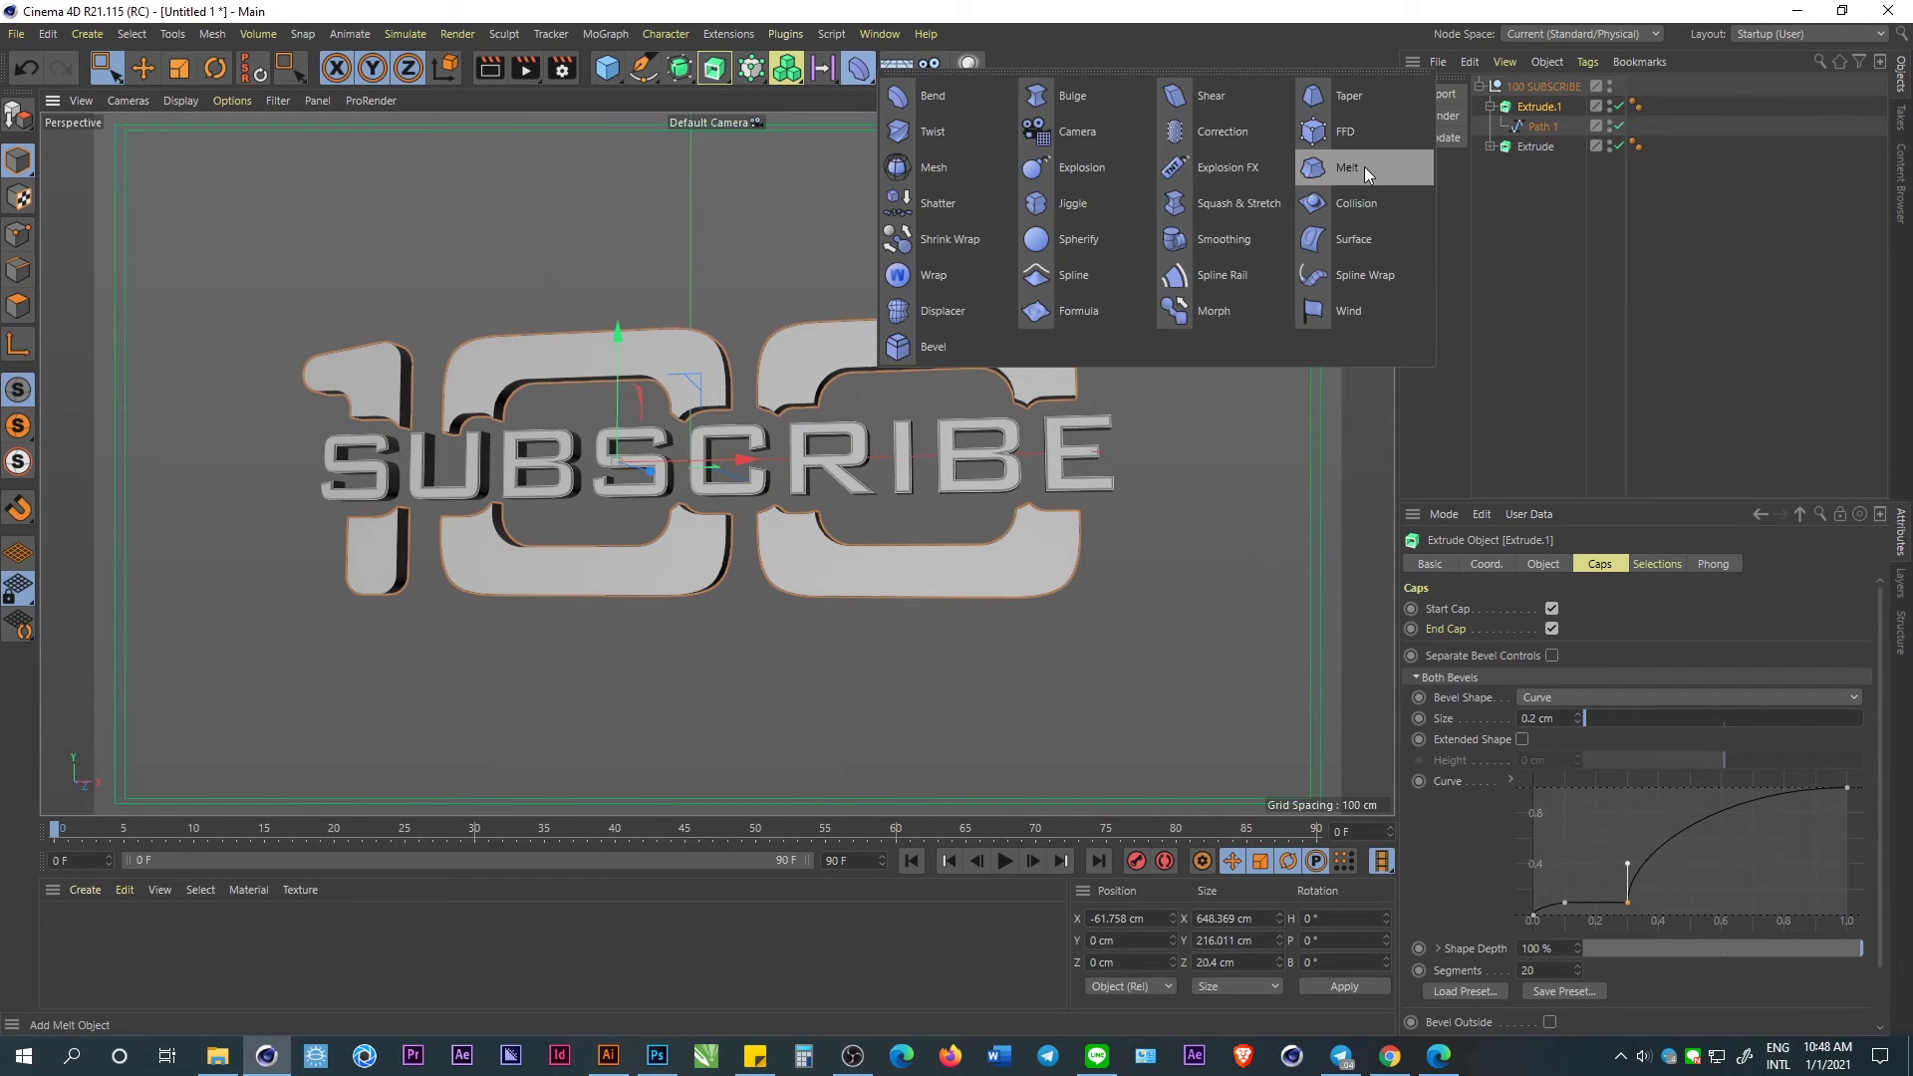
click(1380, 133)
drag(1532, 145, 1535, 140)
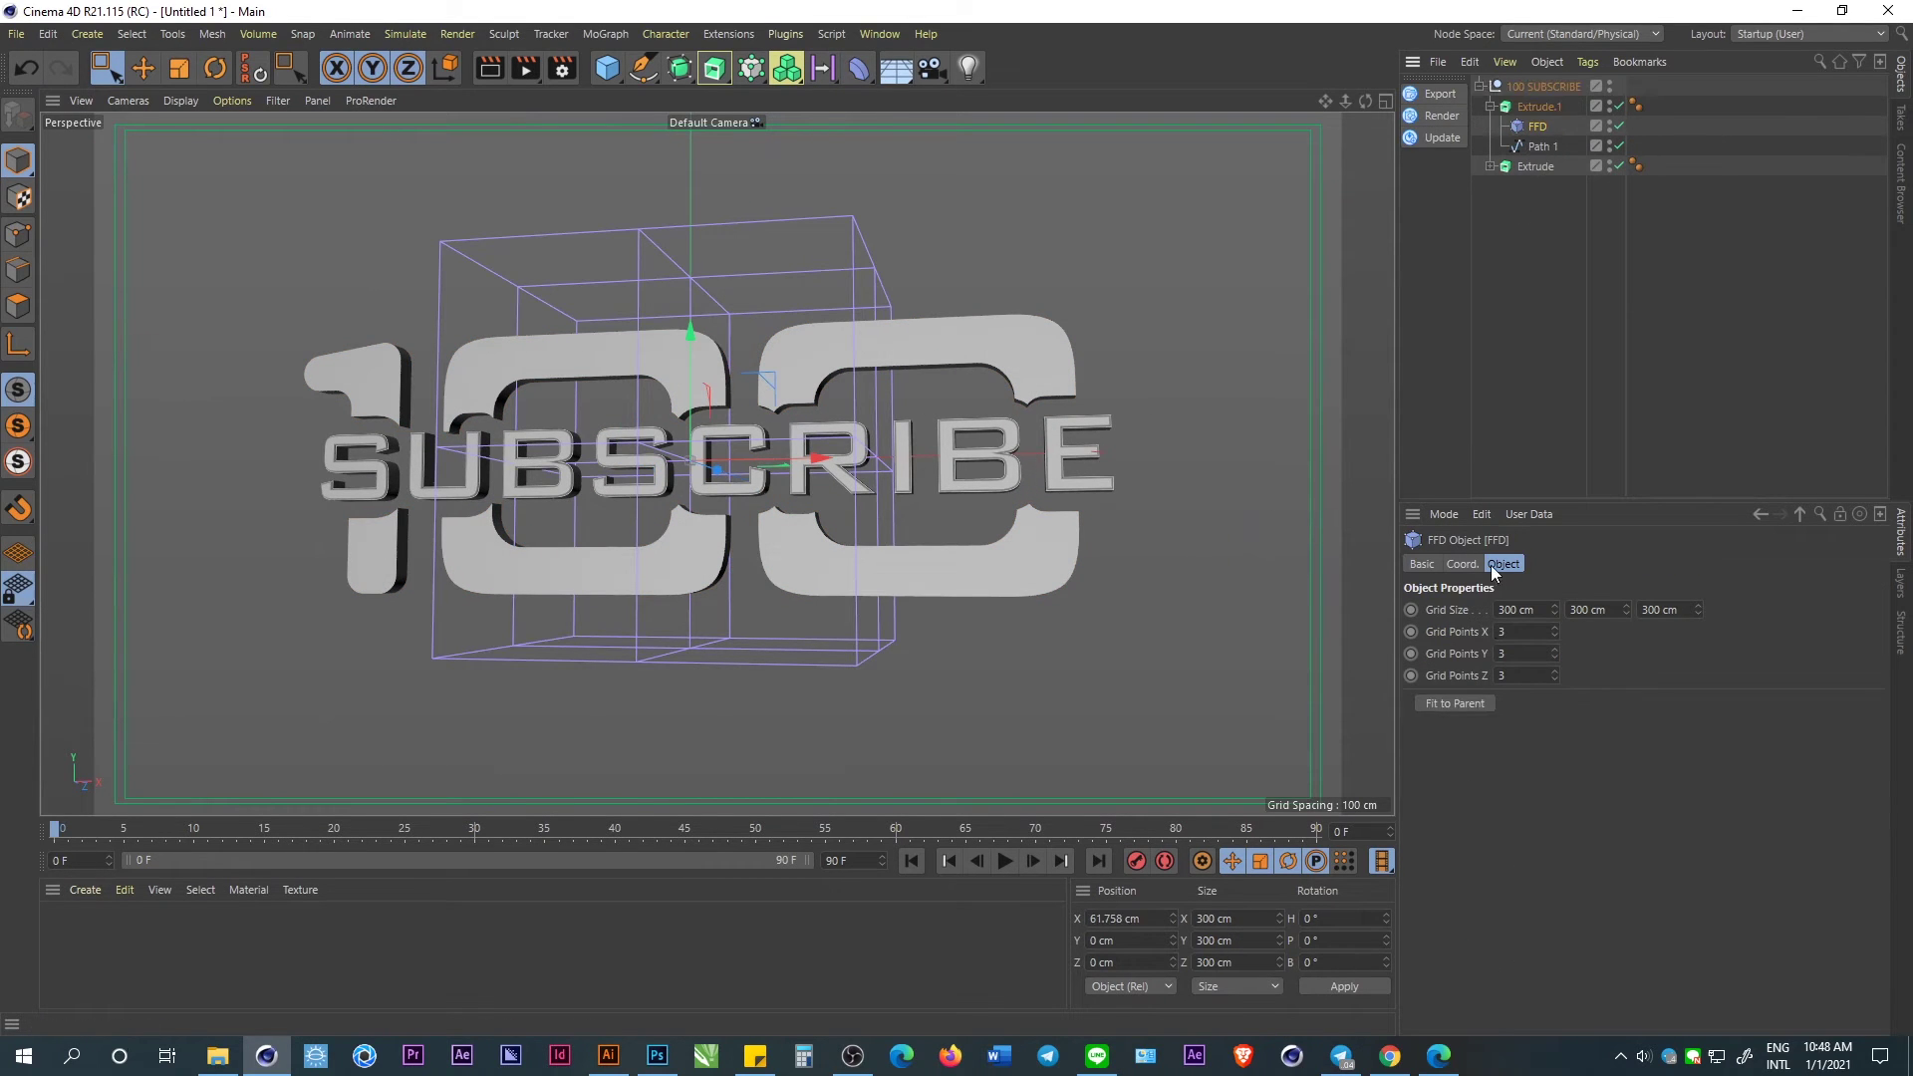
click(1461, 704)
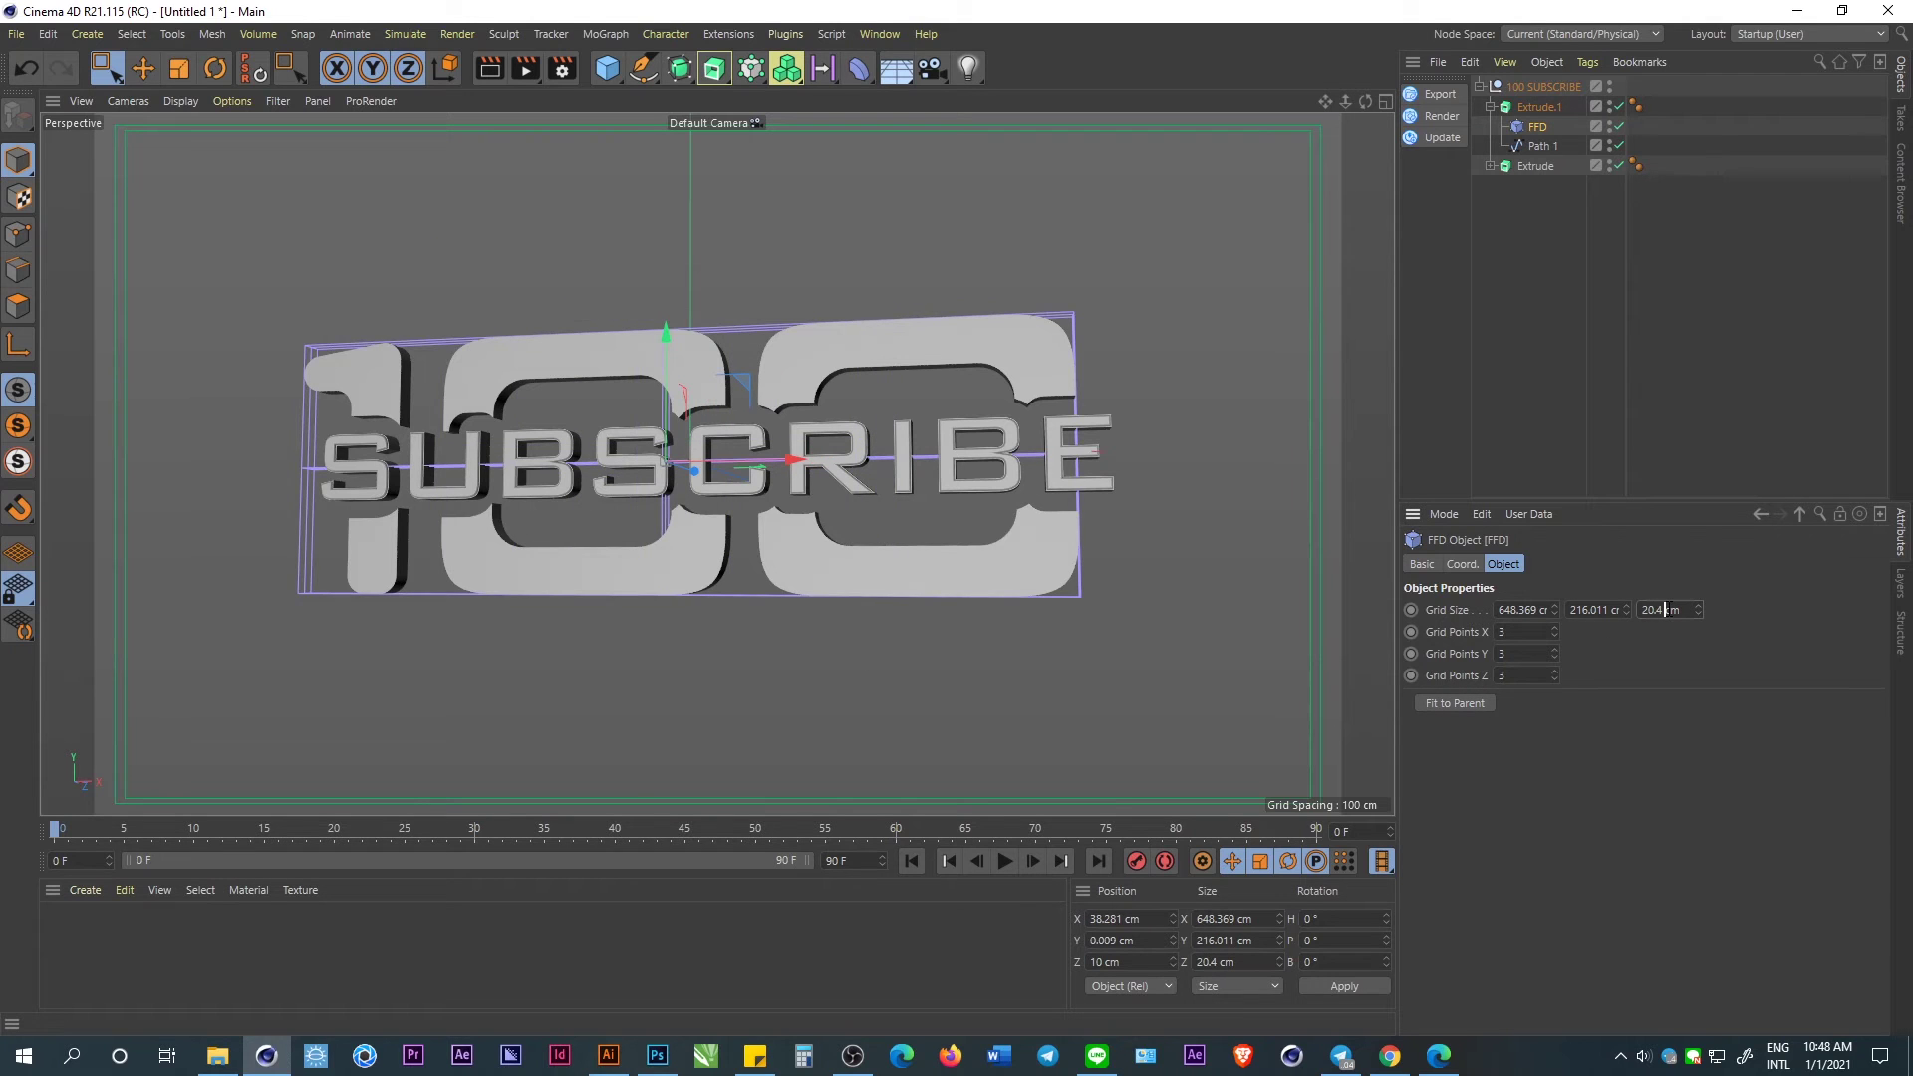
key(Up)
key(Up)
key(Up)
key(Up)
key(Up)
key(Up)
key(Up)
key(Up)
key(Up)
key(Up)
key(Up)
key(Up)
key(Up)
key(Up)
key(Up)
key(Up)
key(Up)
key(Up)
text(2)
key(Return)
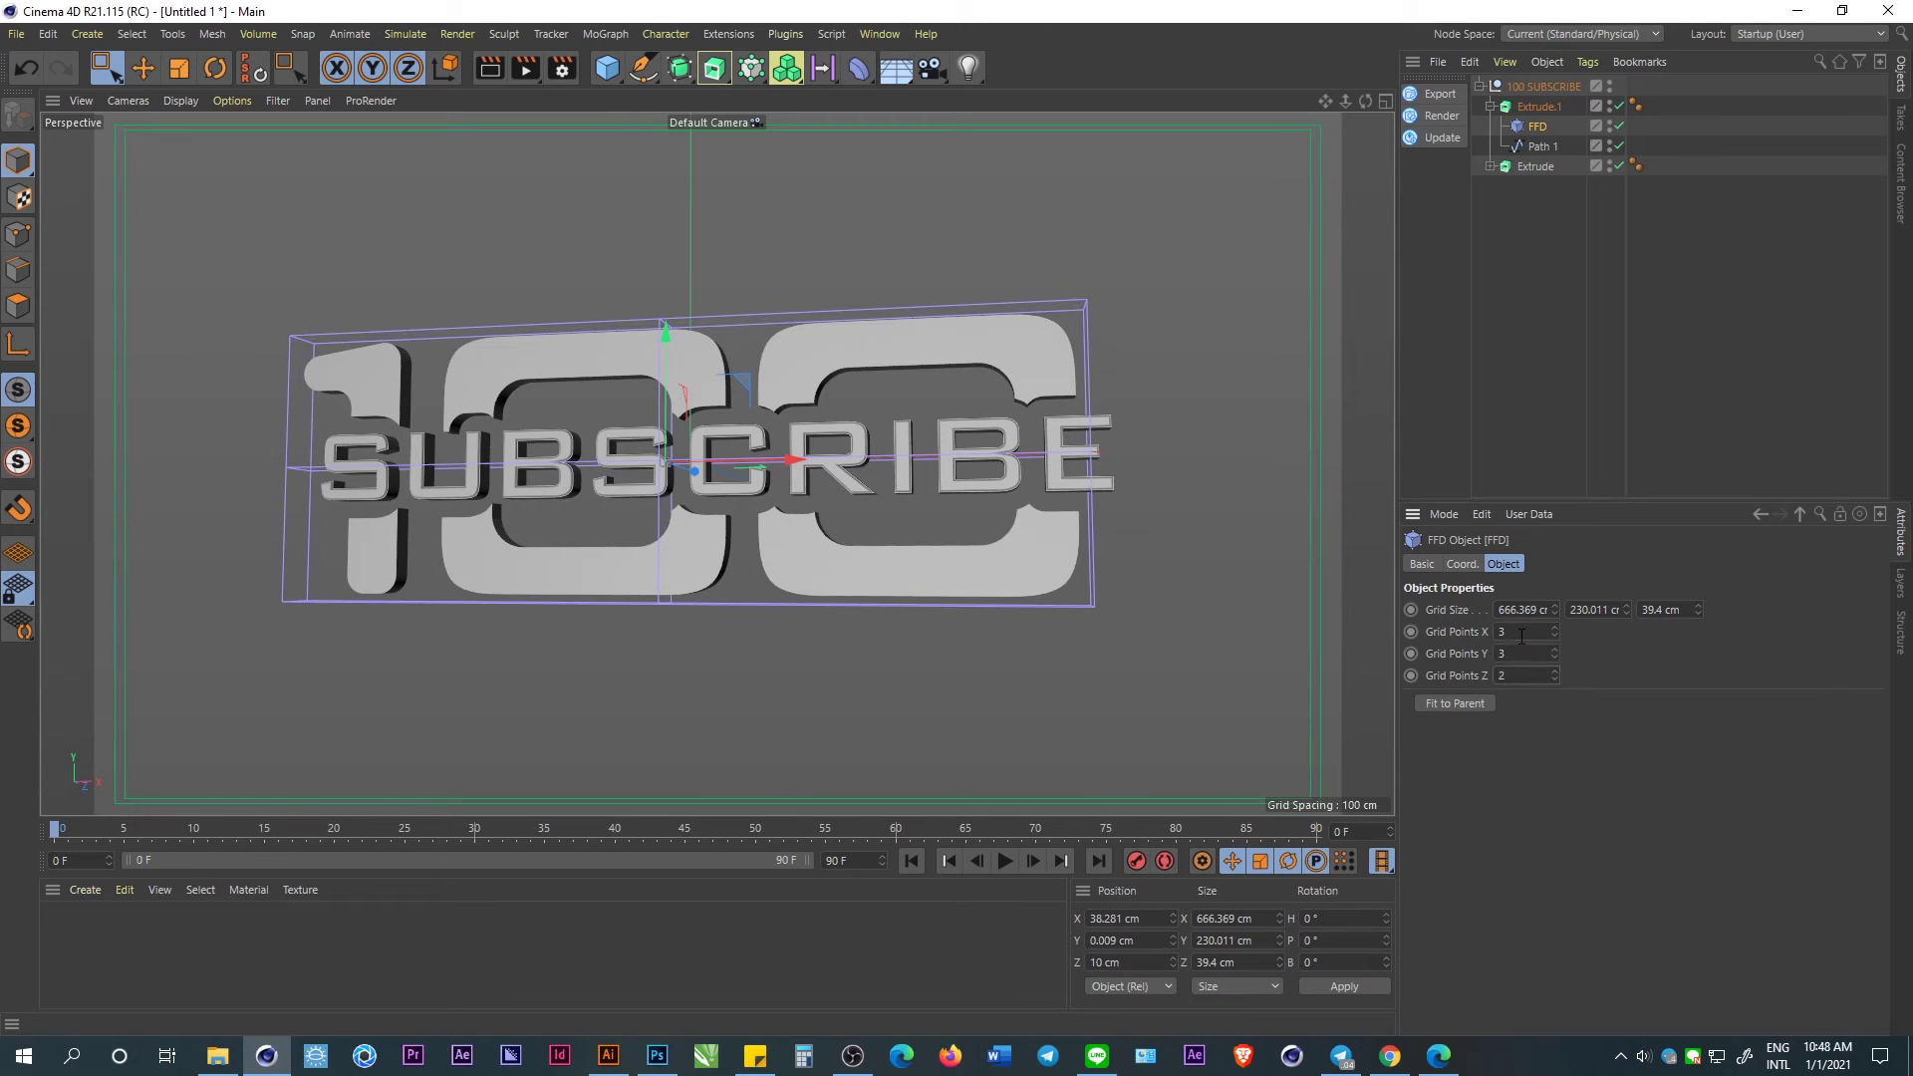
Select the cage's left and right middle points and push them back to warp the 100.
click(18, 234)
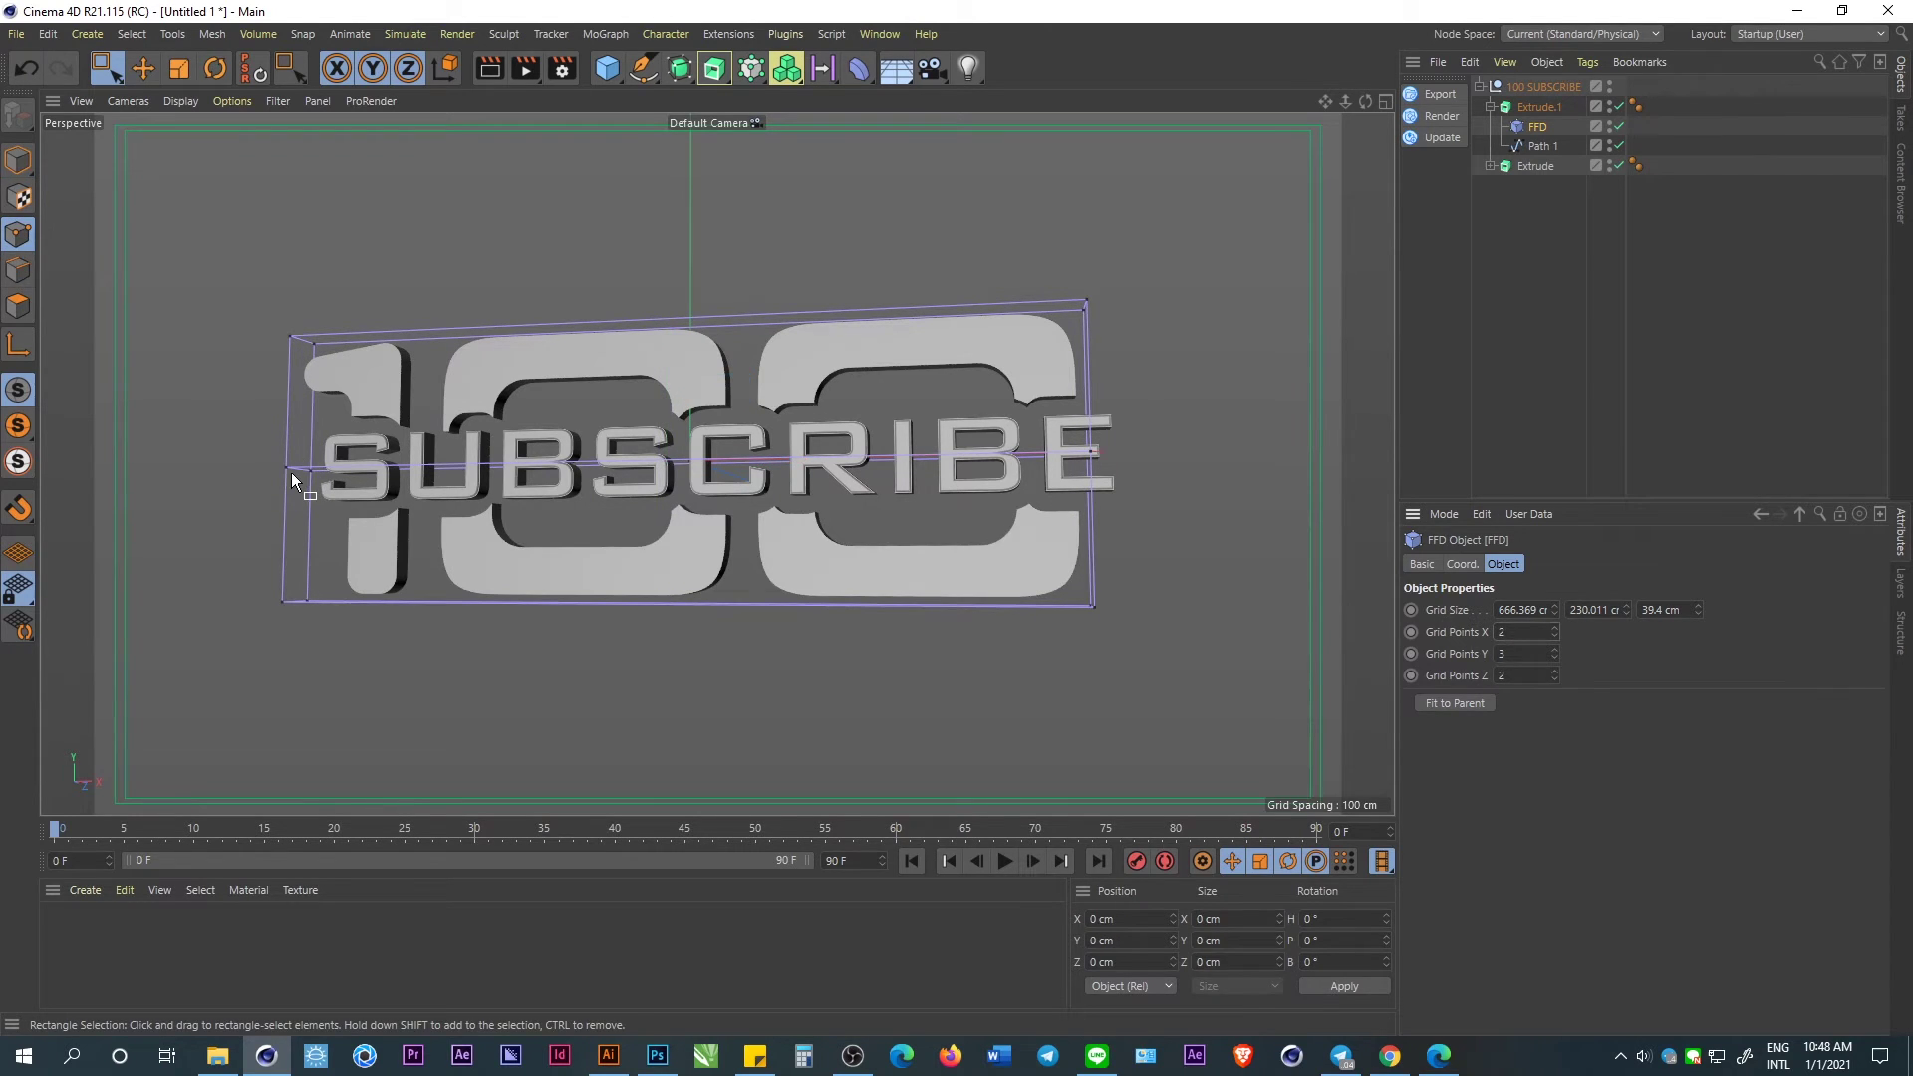
click(18, 159)
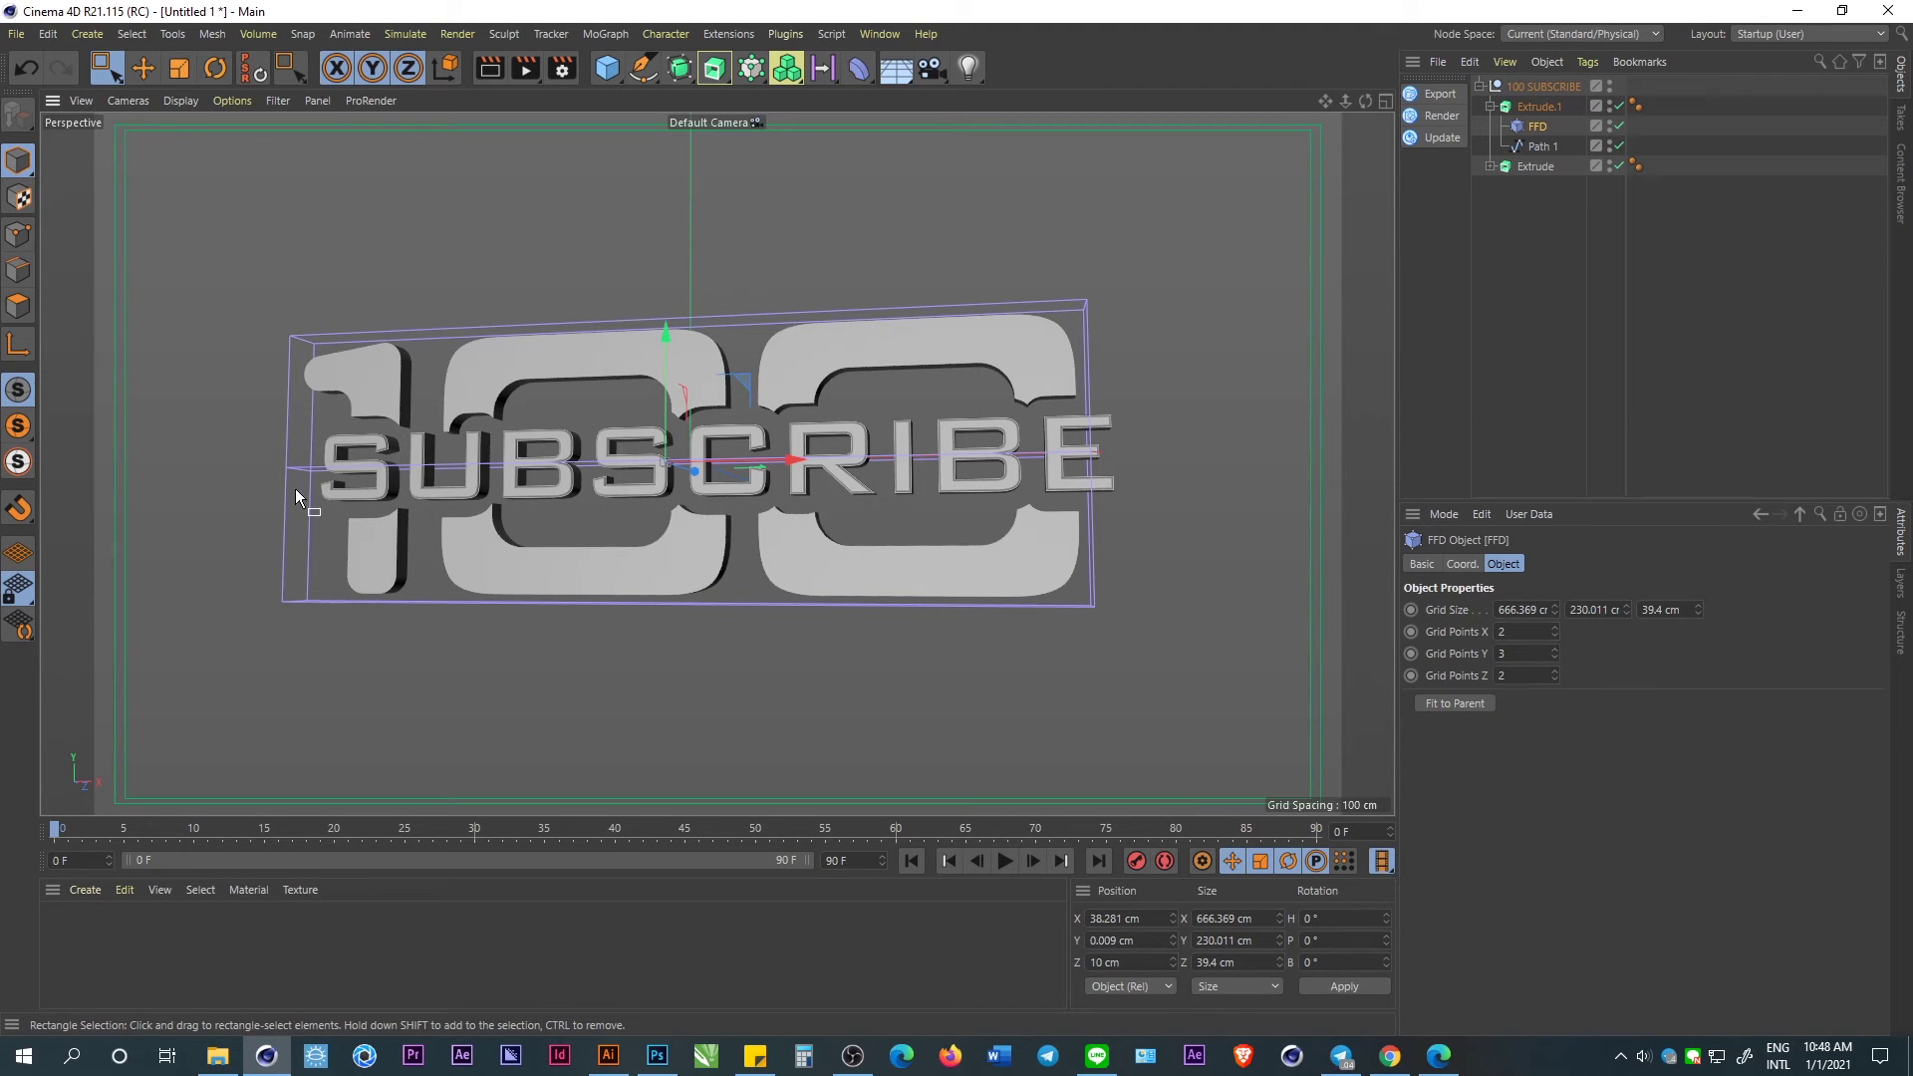
key(e)
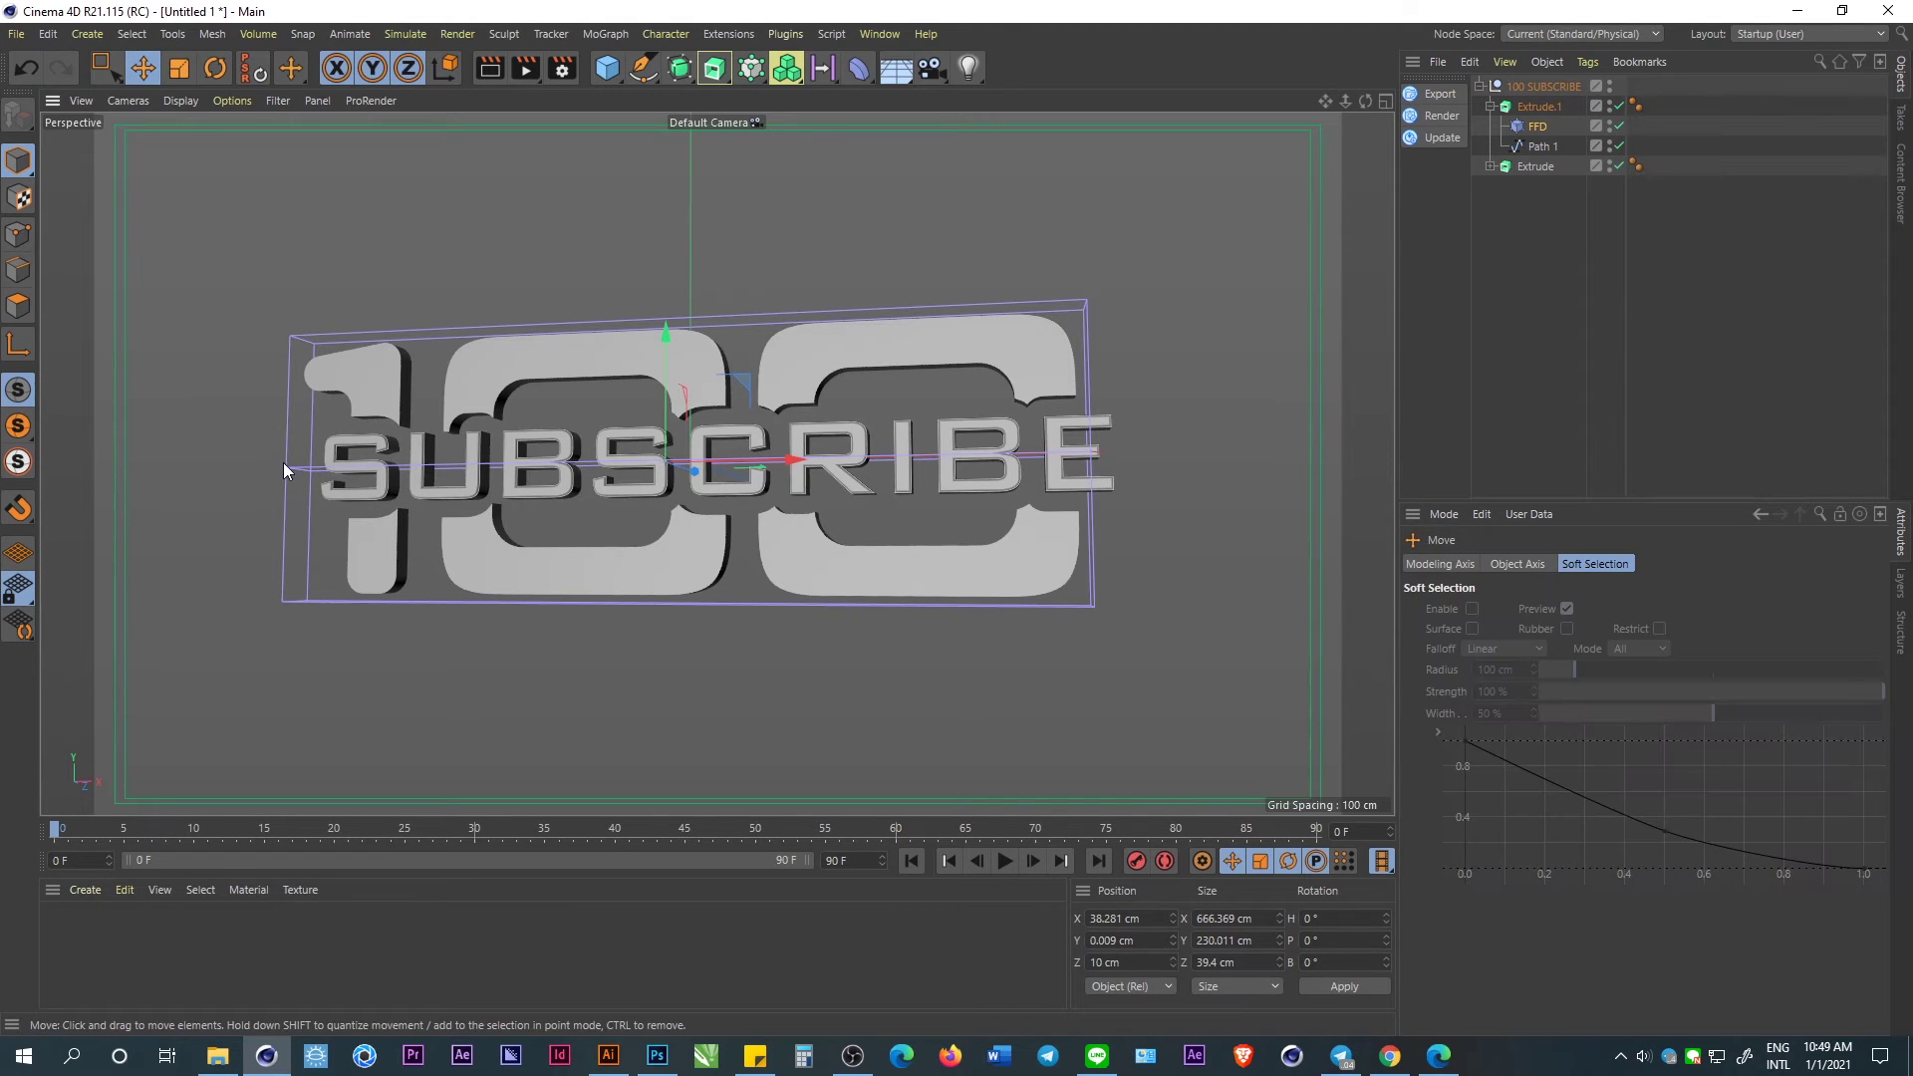
click(18, 235)
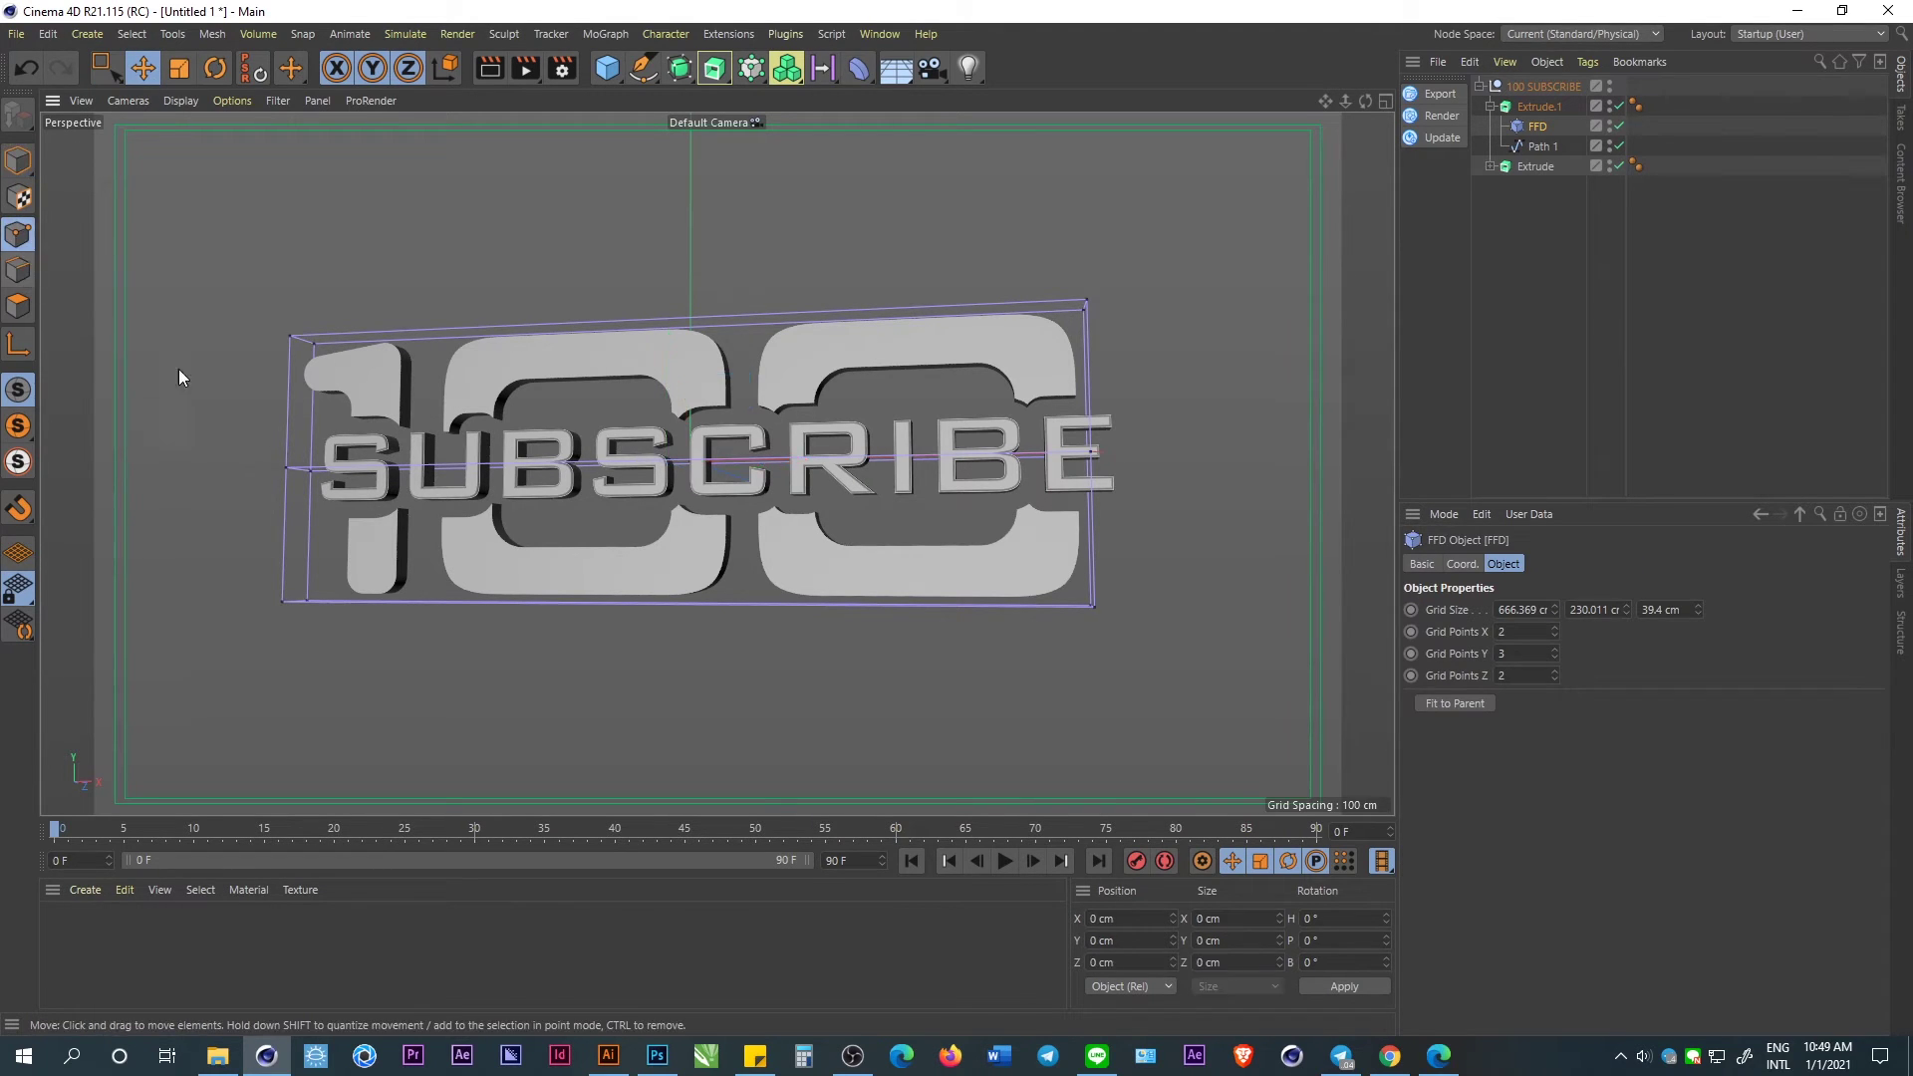
click(287, 468)
shift+click(1093, 452)
alt+drag(1094, 491, 1082, 476)
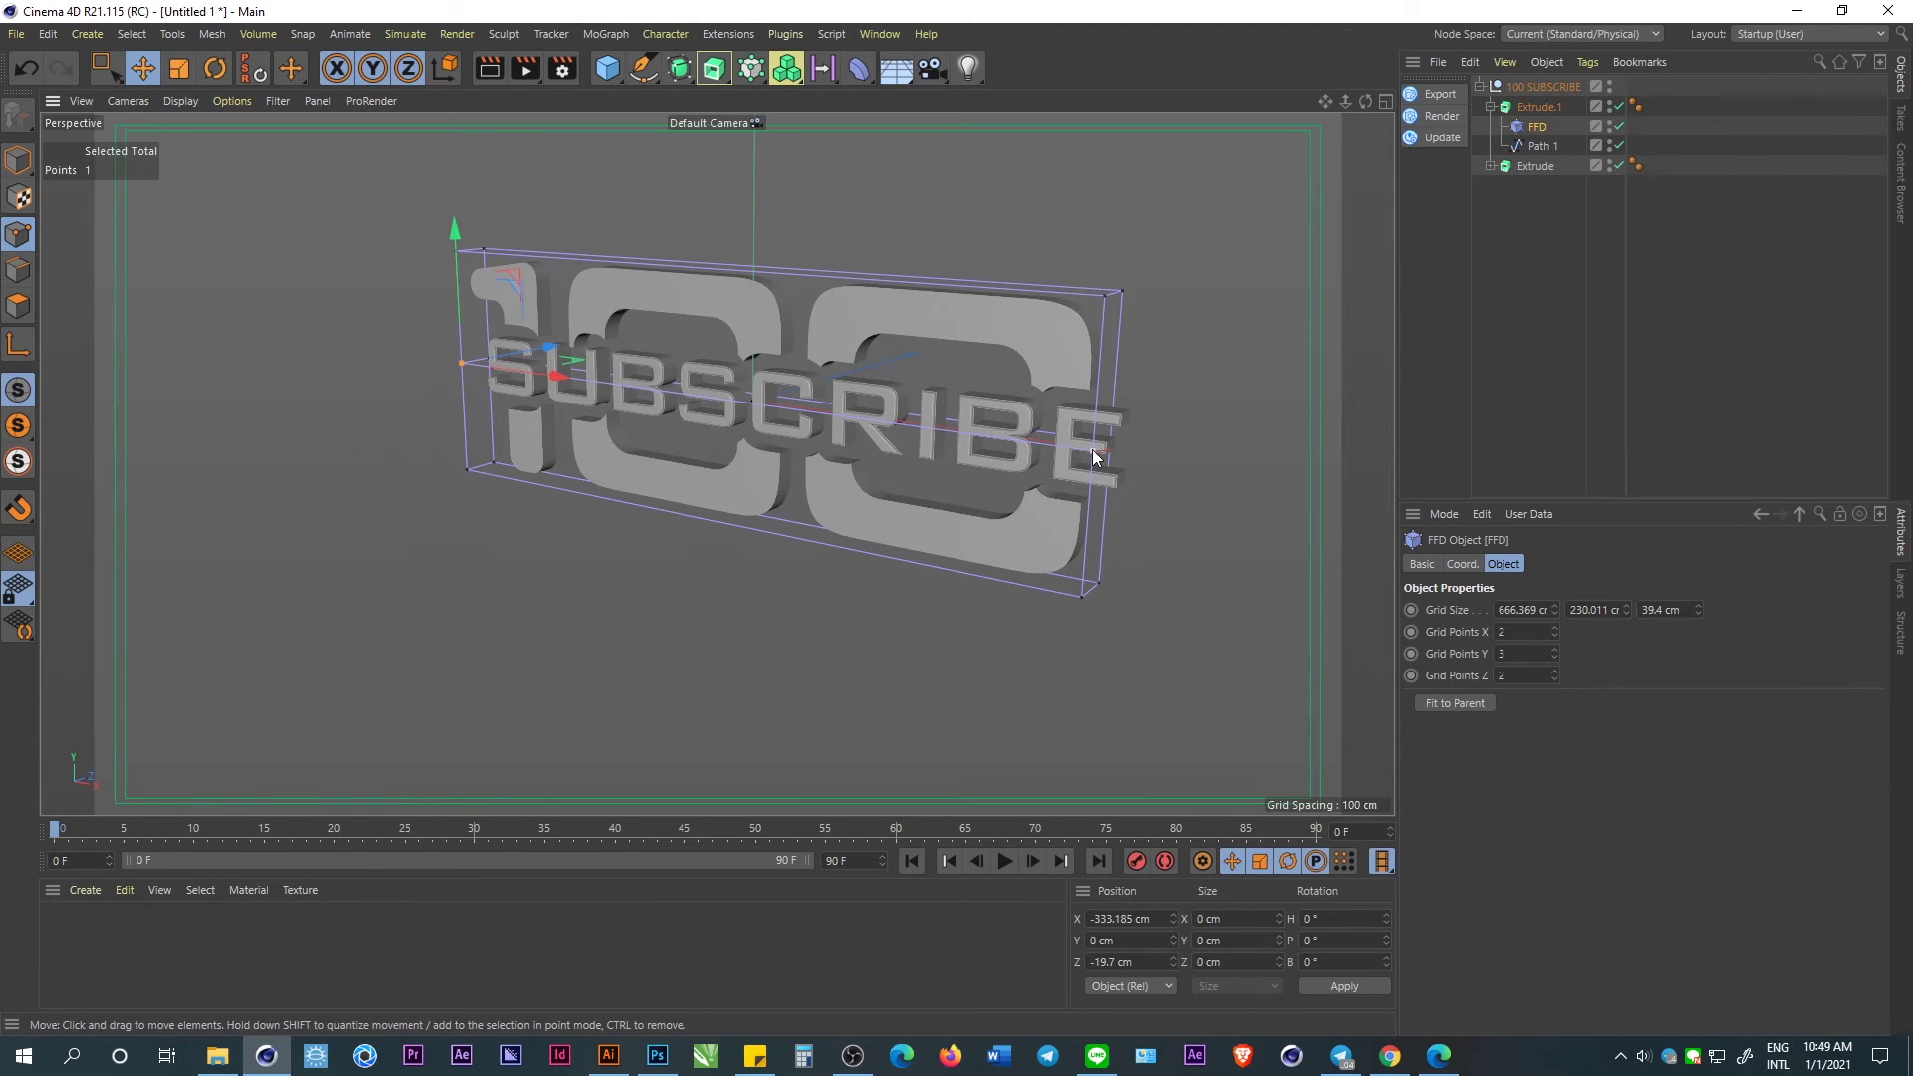
drag(716, 399, 779, 371)
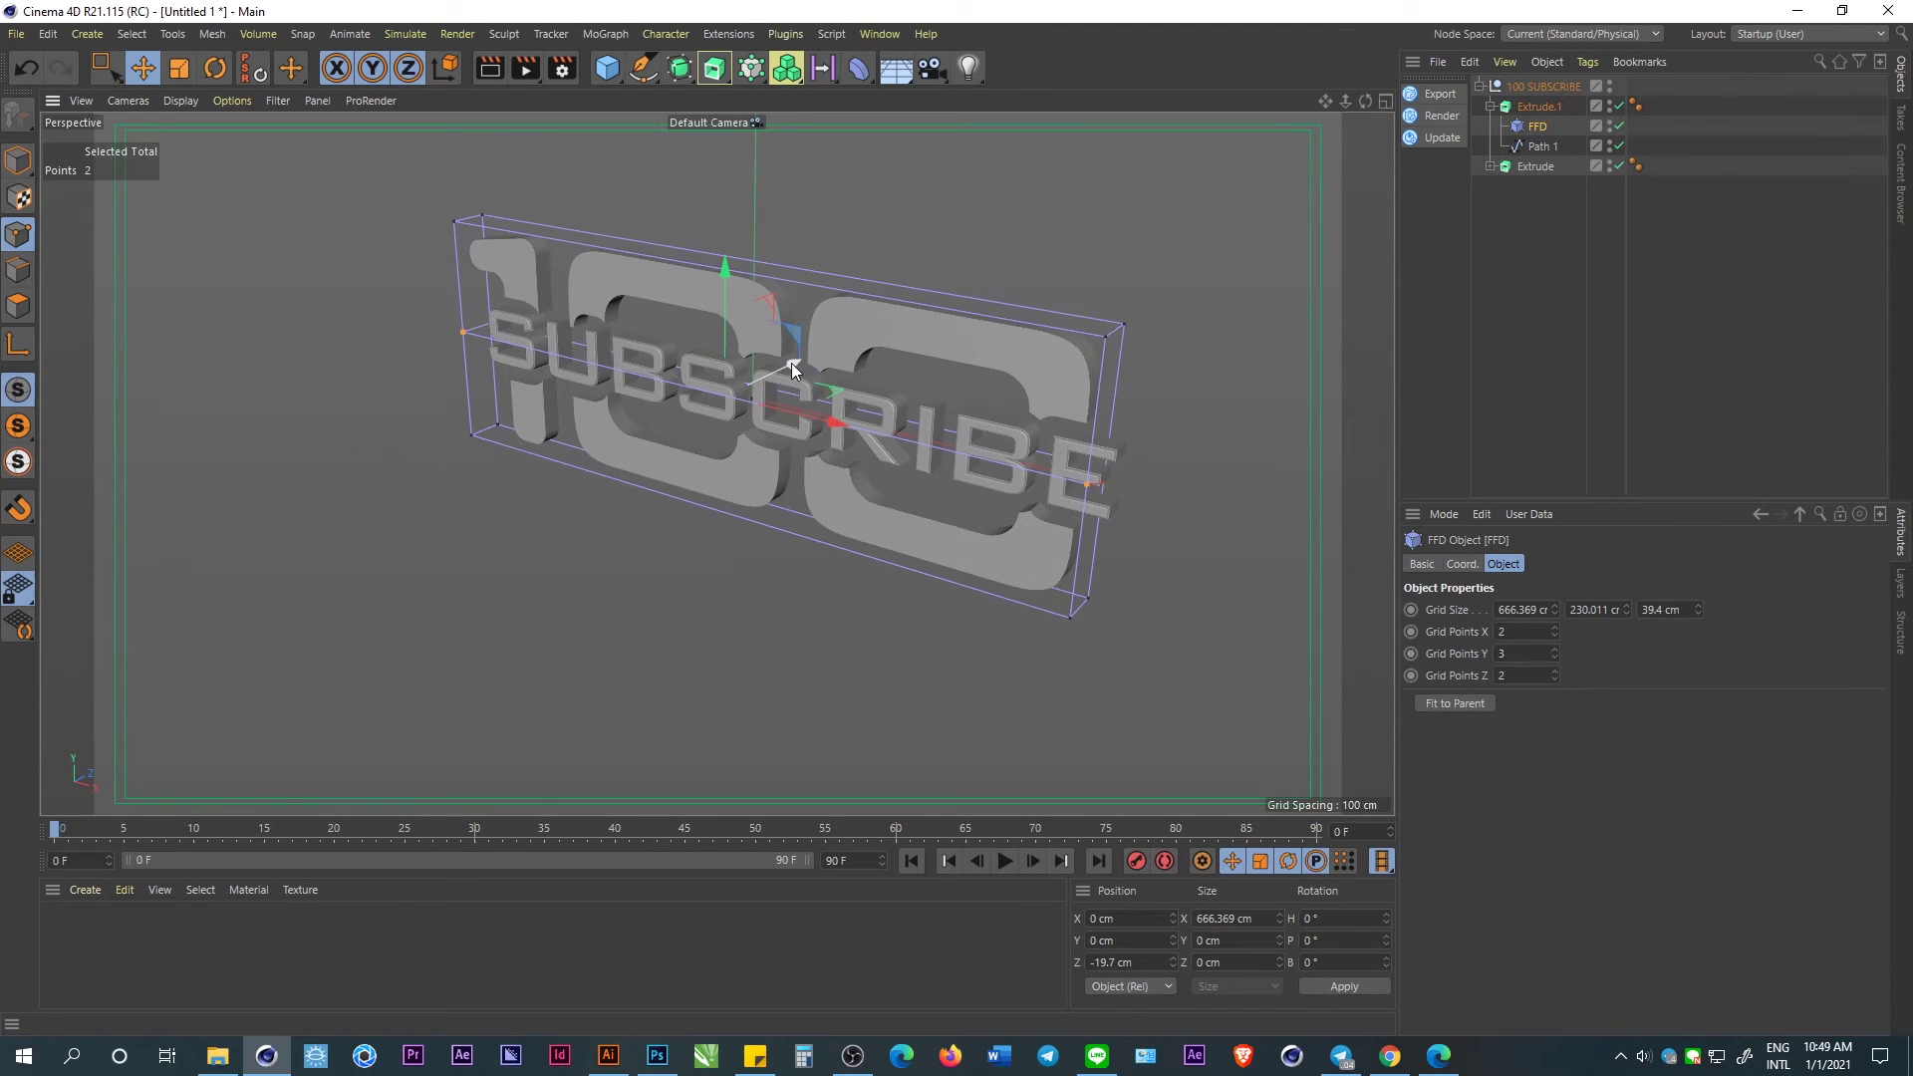
mouse_move(780, 372)
mouse_down()
mouse_move(743, 366)
mouse_move(888, 319)
mouse_move(1072, 308)
mouse_move(869, 340)
mouse_move(935, 381)
mouse_up()
scroll(873, 325, up, 3)
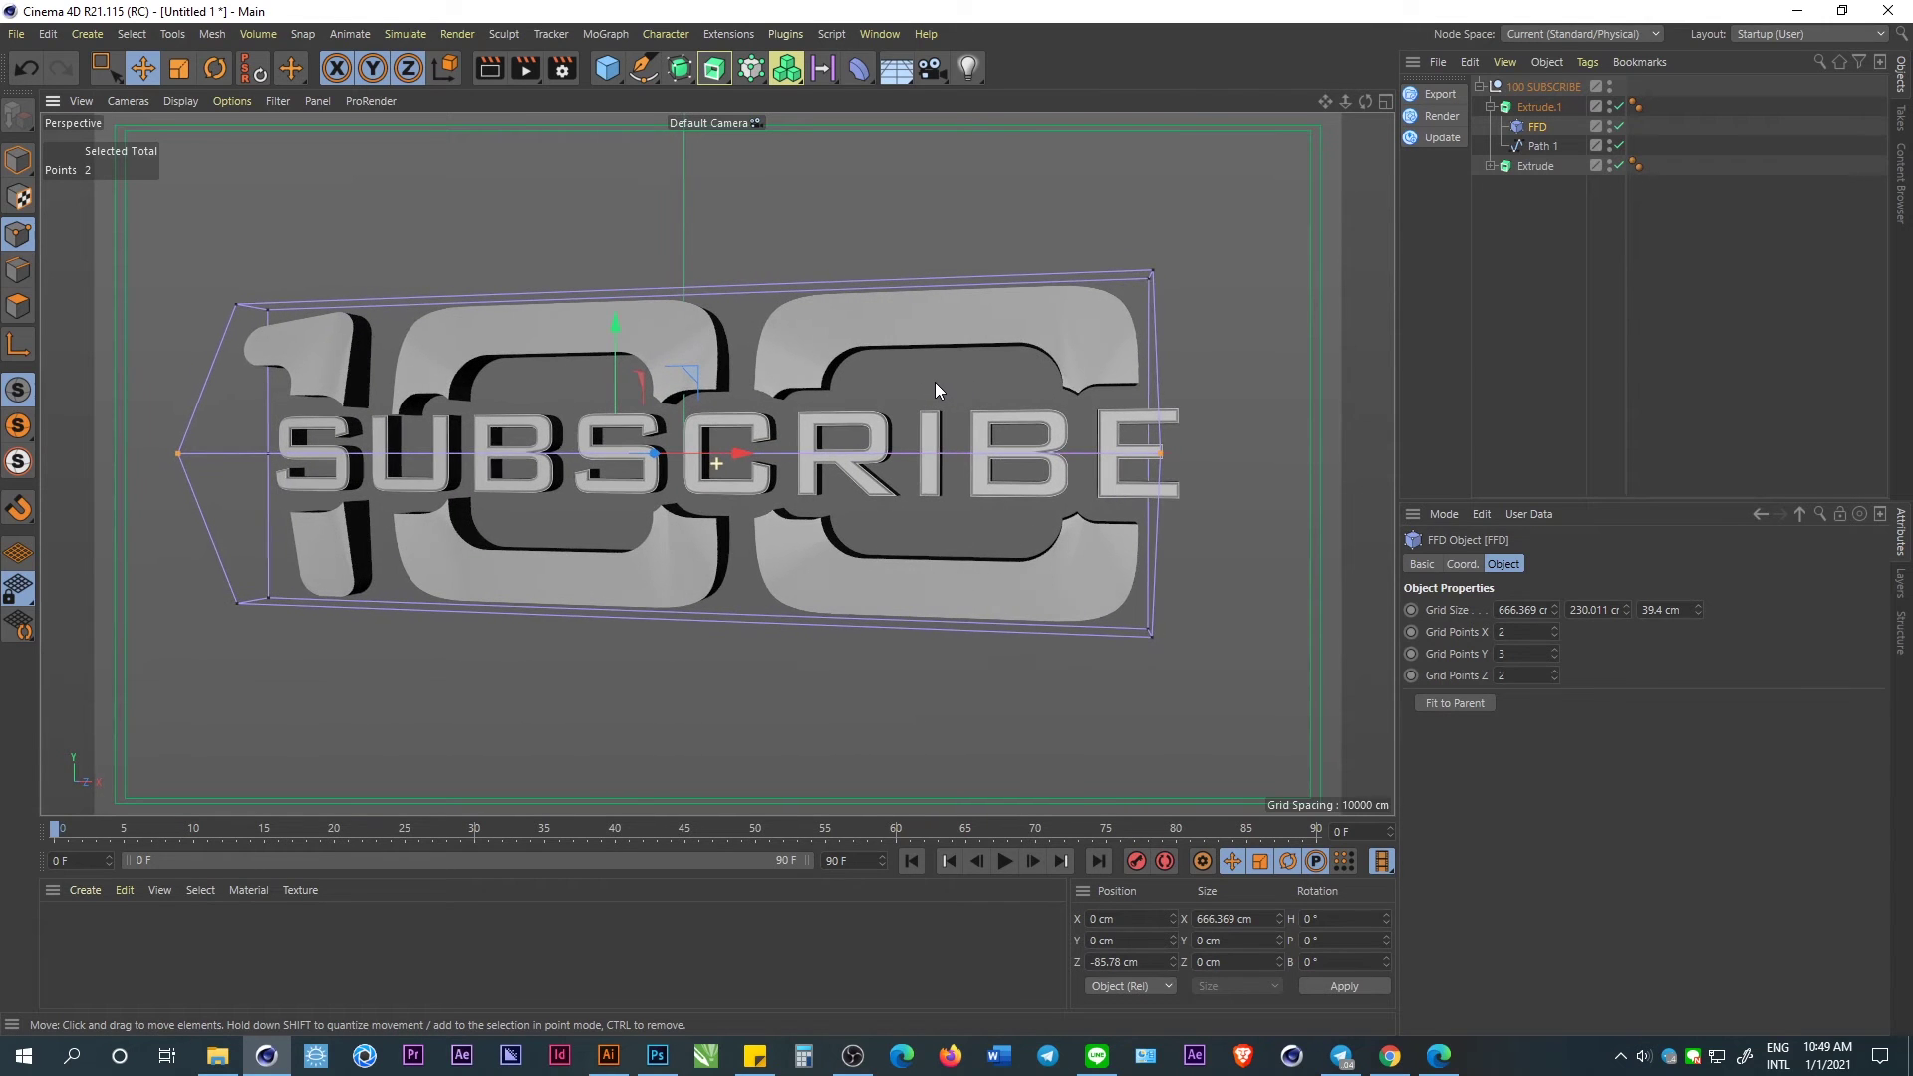
Add a second FFD under the SUBSCRIBE Extrude, fitted to it, with 2 grid points in X and Z.
click(1534, 165)
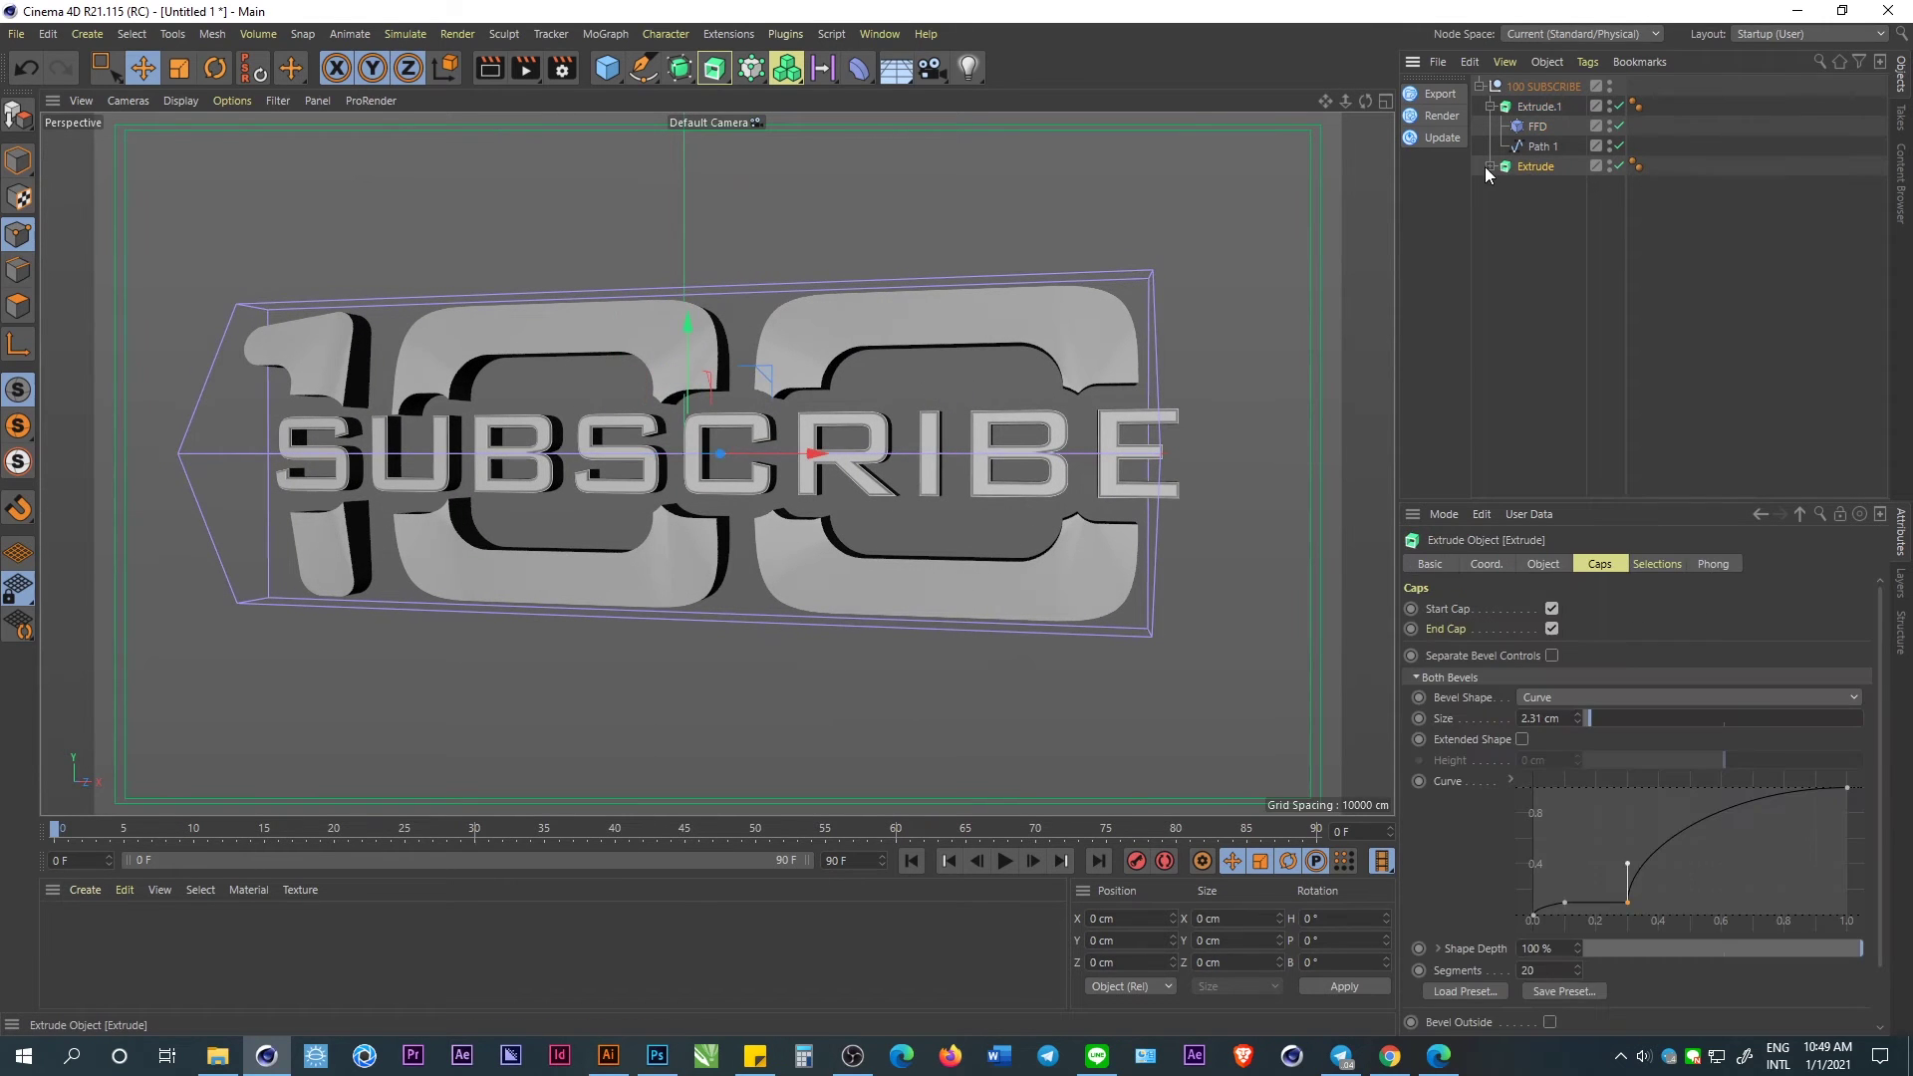
drag(863, 70, 1249, 150)
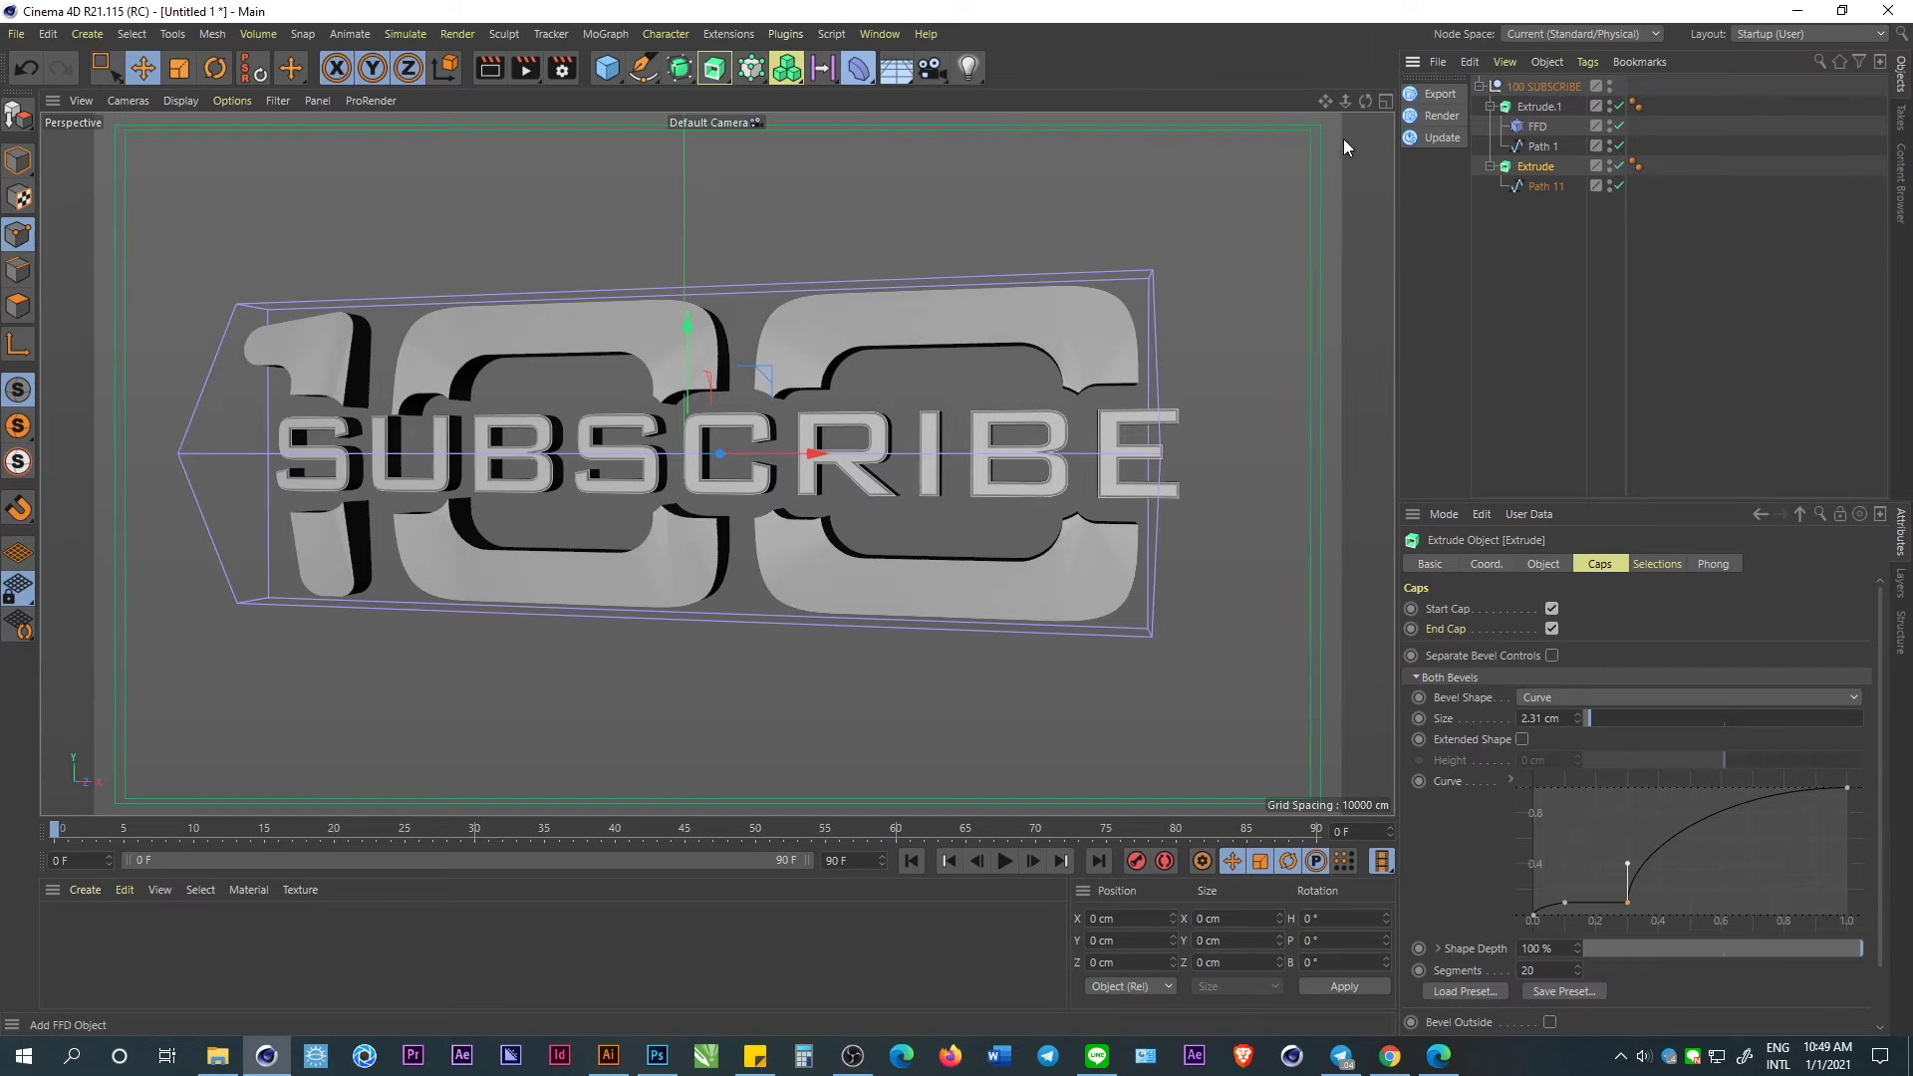
drag(1513, 98, 1546, 200)
click(1455, 703)
scroll(1657, 612, up, 3)
scroll(1654, 612, up, 3)
scroll(1614, 612, up, 3)
scroll(1615, 612, up, 3)
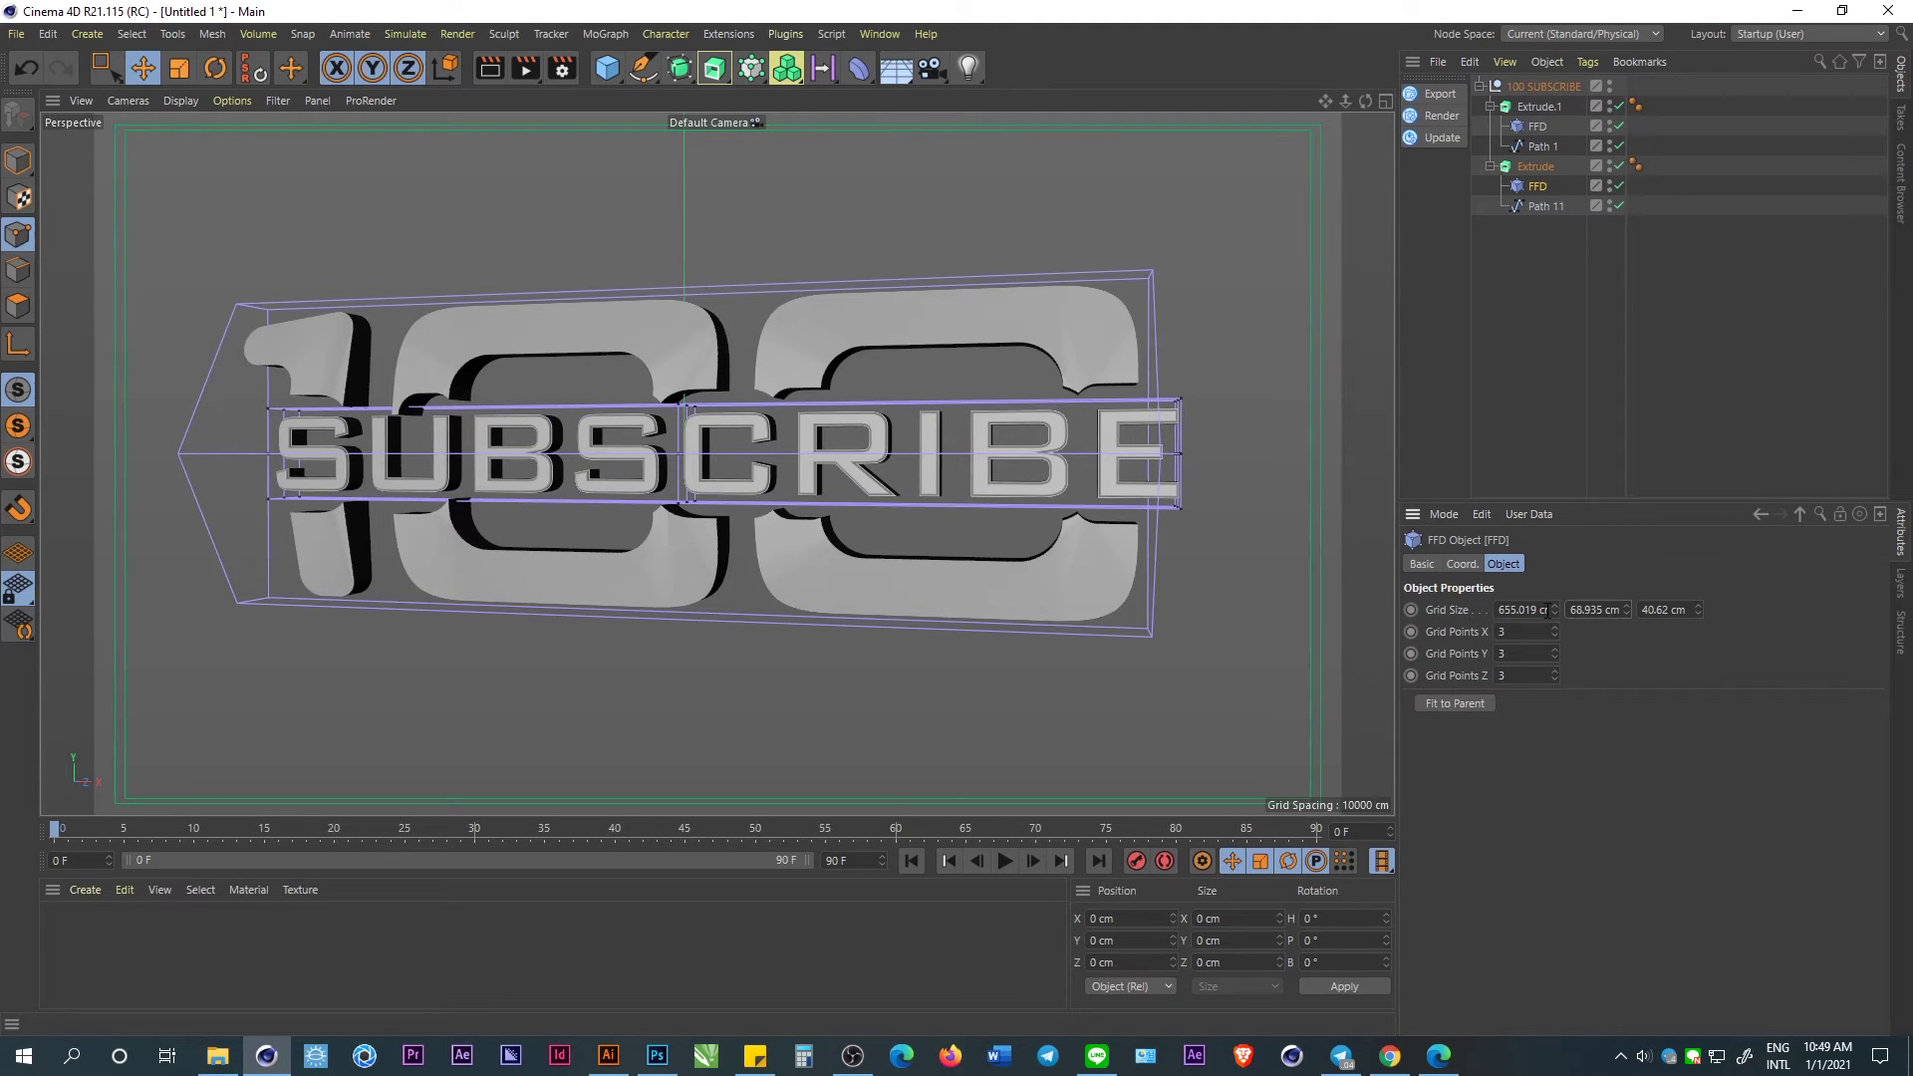
scroll(1535, 610, up, 3)
scroll(1534, 610, up, 3)
text(2)
key(Return)
text(2)
key(Return)
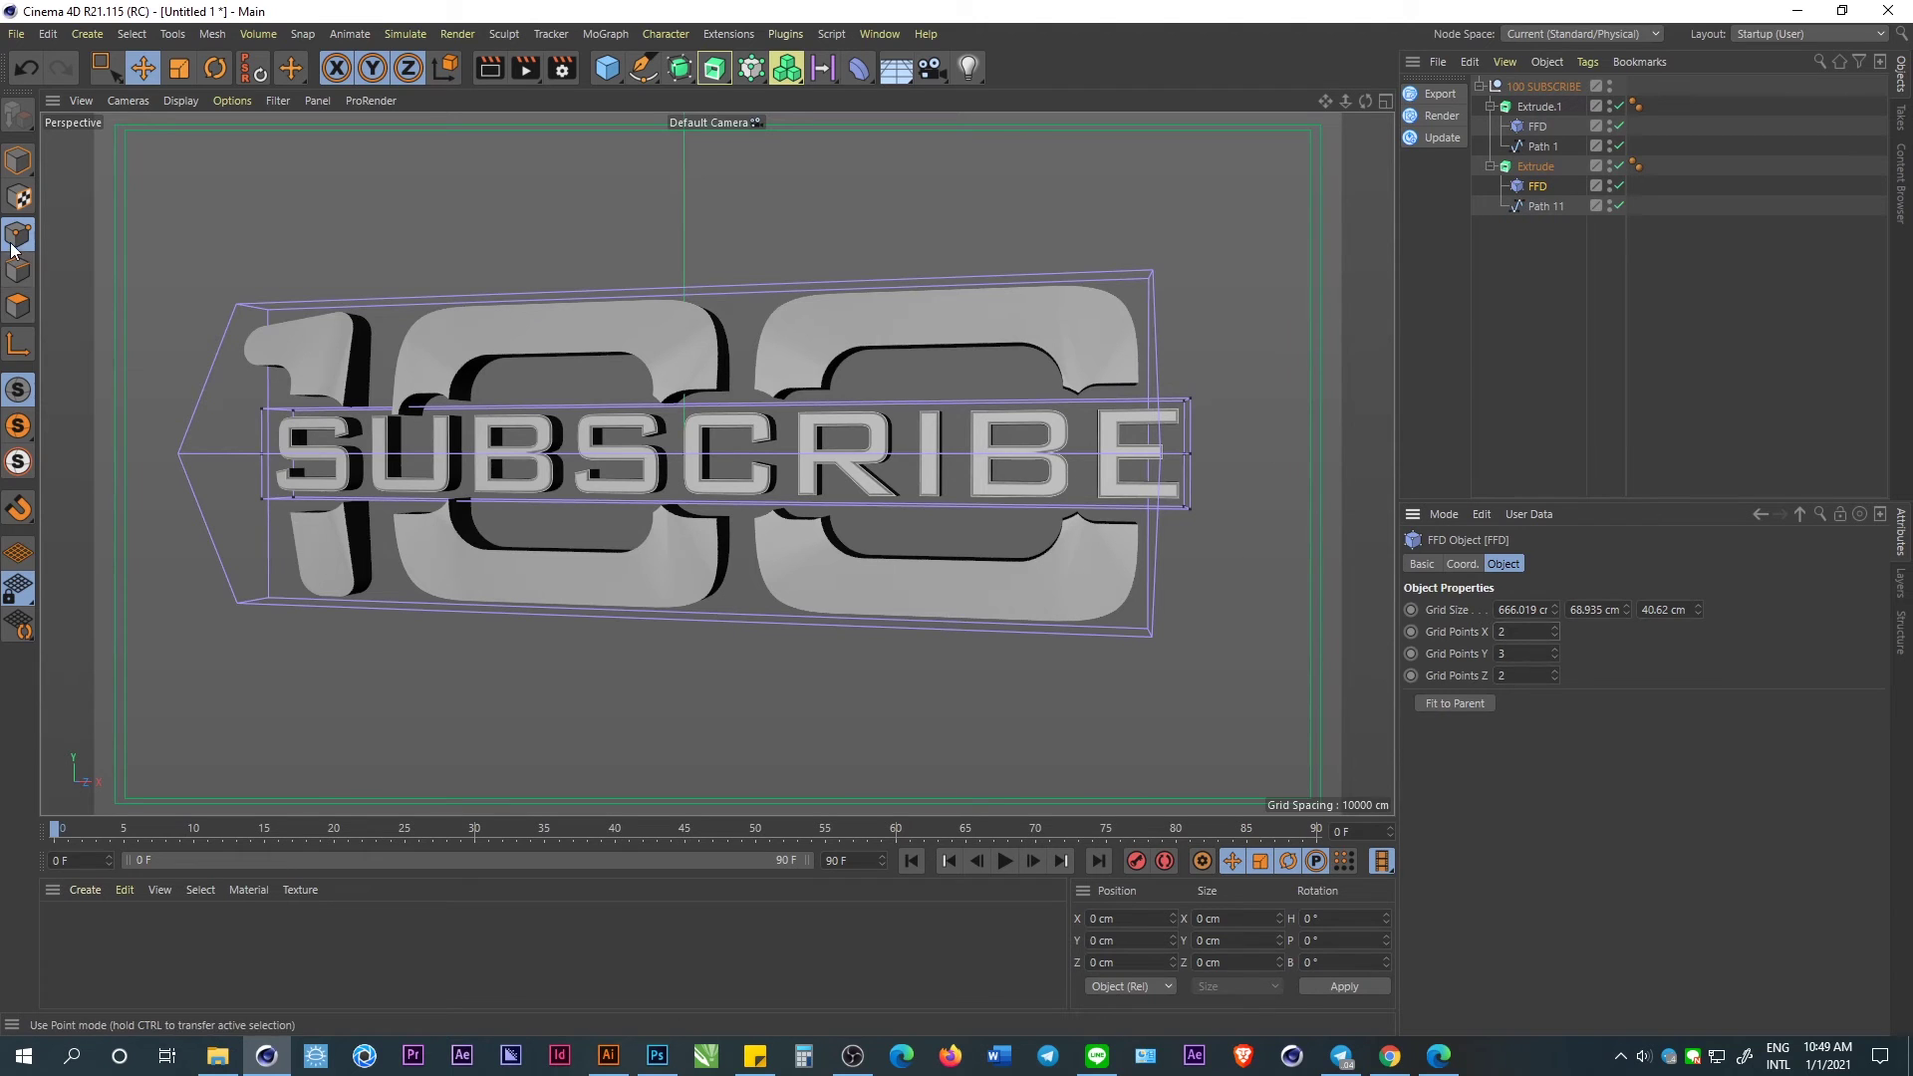
Push the cage's middle points back to bow SUBSCRIBE, then orbit to check the bend.
click(265, 452)
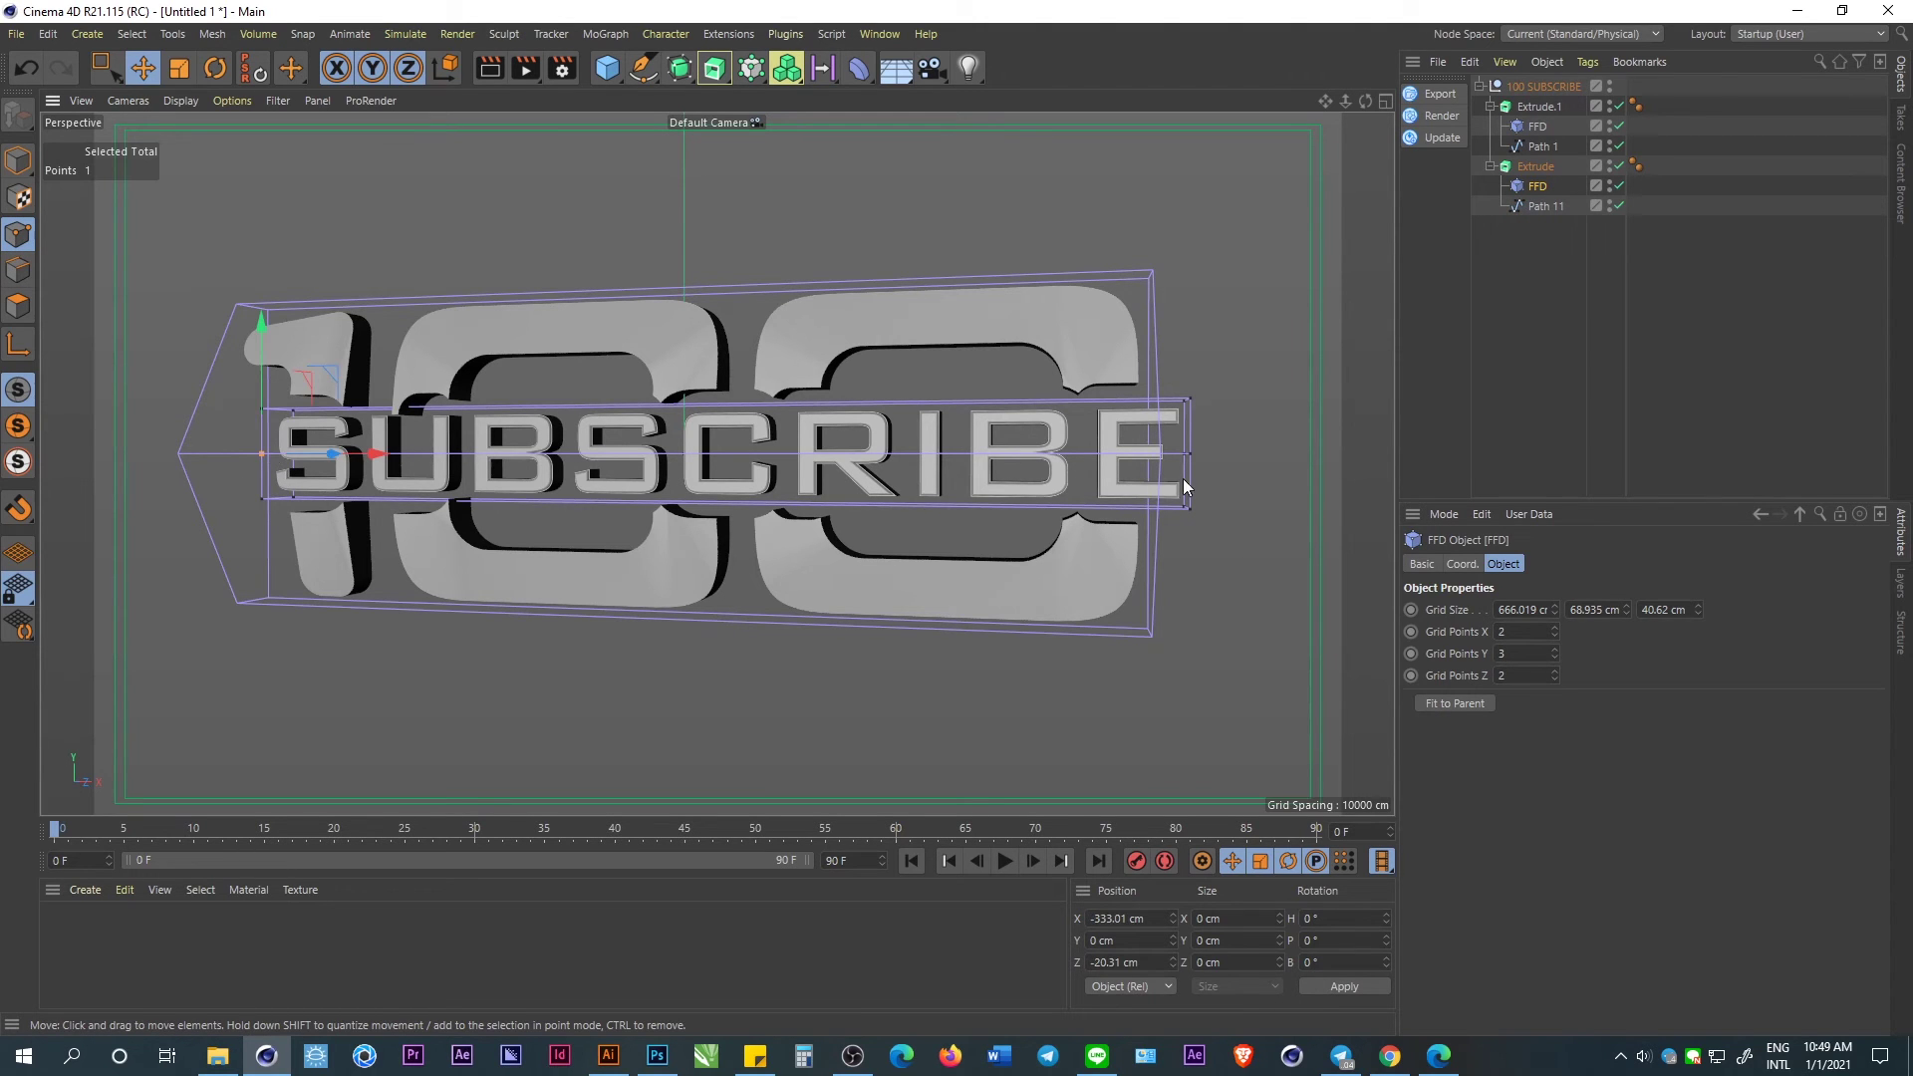
shift+click(1191, 453)
alt+drag(1198, 453, 1075, 470)
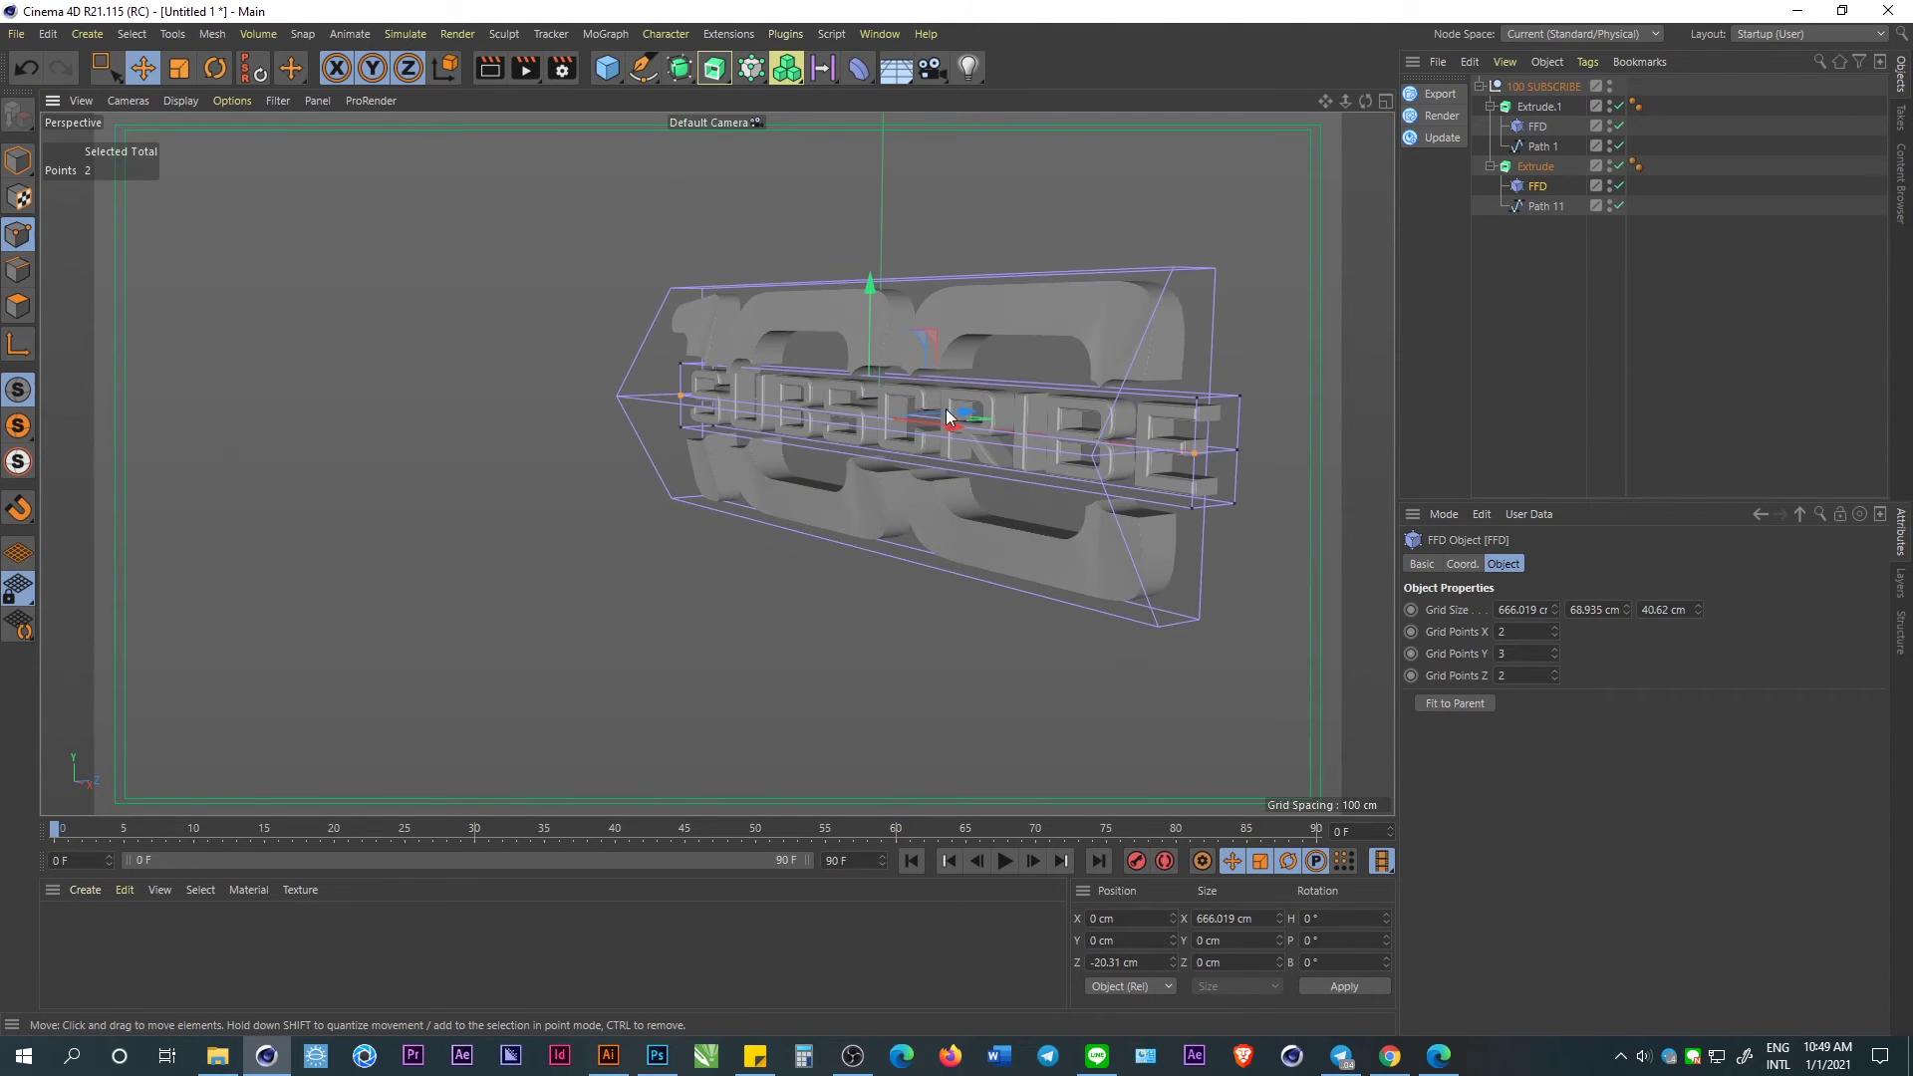
scroll(947, 409, up, 3)
drag(959, 420, 935, 427)
scroll(475, 397, down, 3)
alt+drag(475, 397, 821, 438)
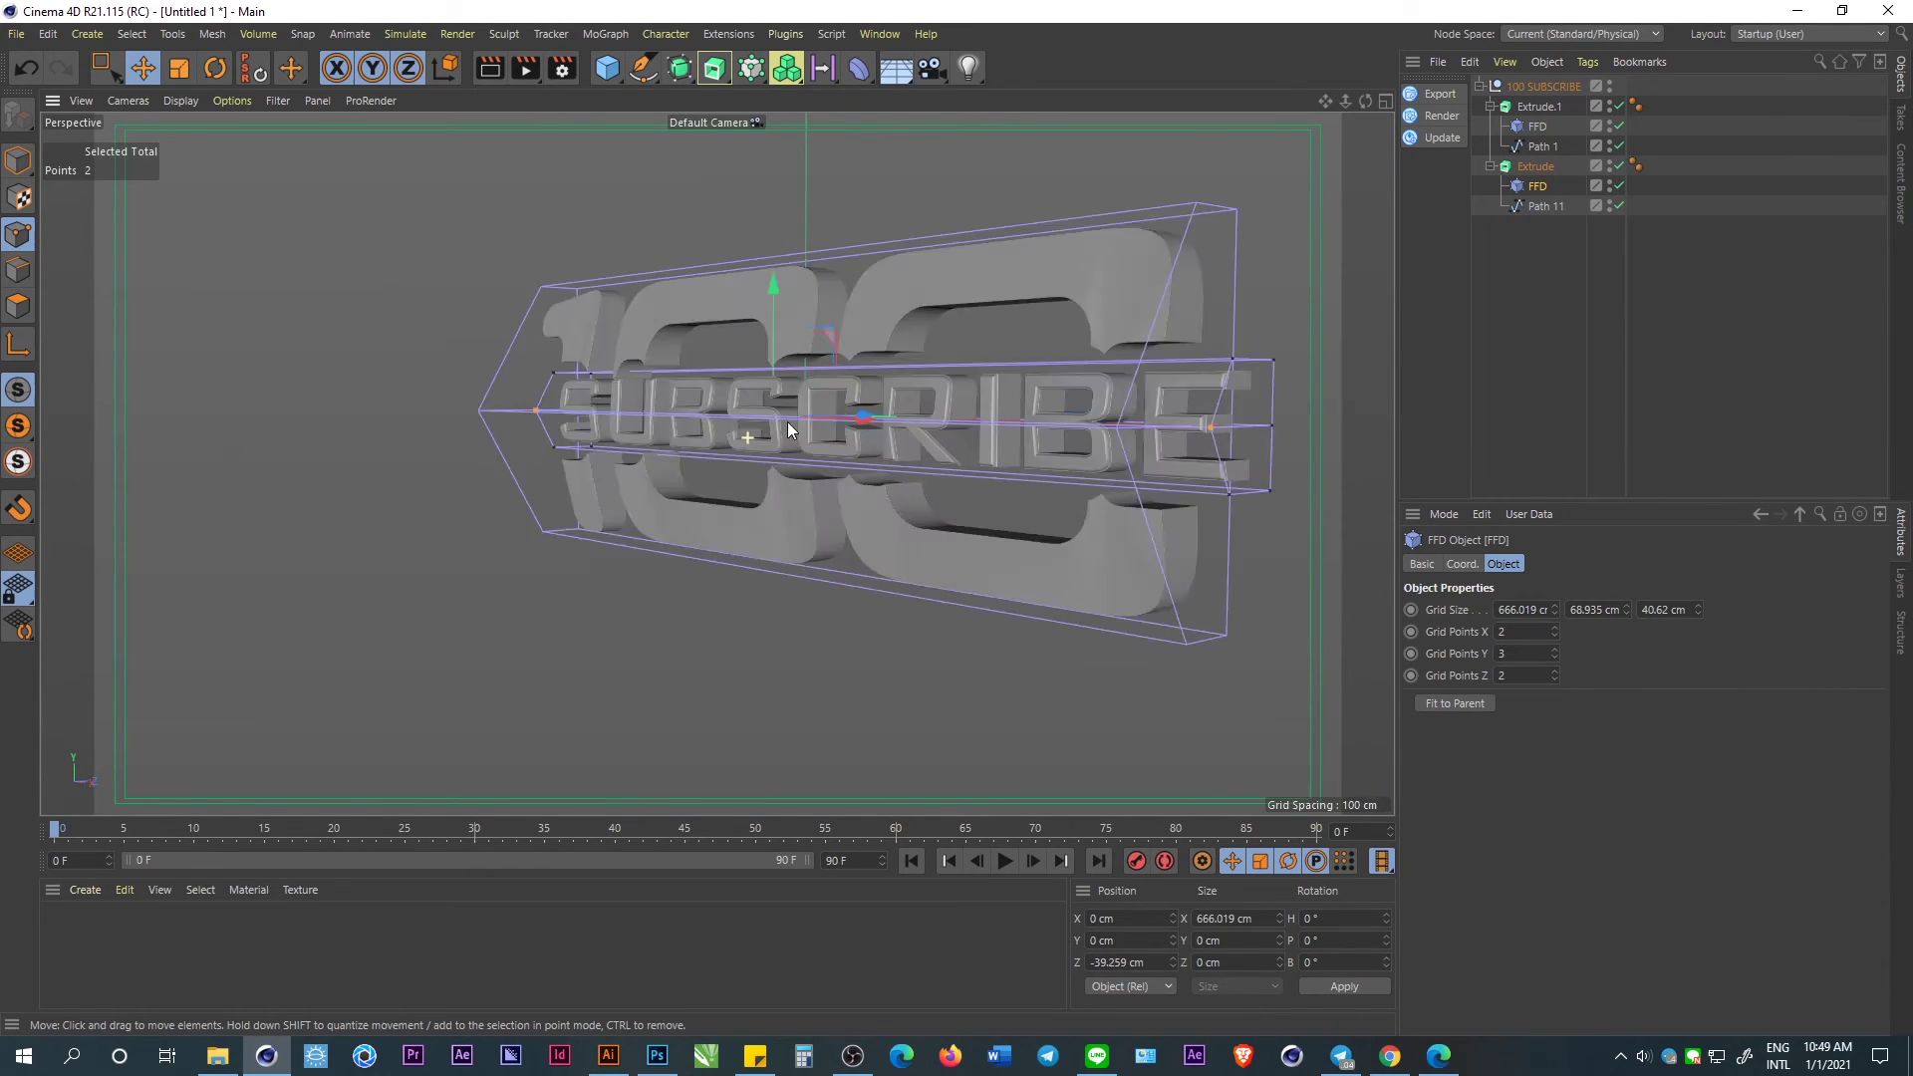
scroll(822, 438, down, 2)
alt+drag(673, 426, 911, 333)
scroll(1031, 387, up, 3)
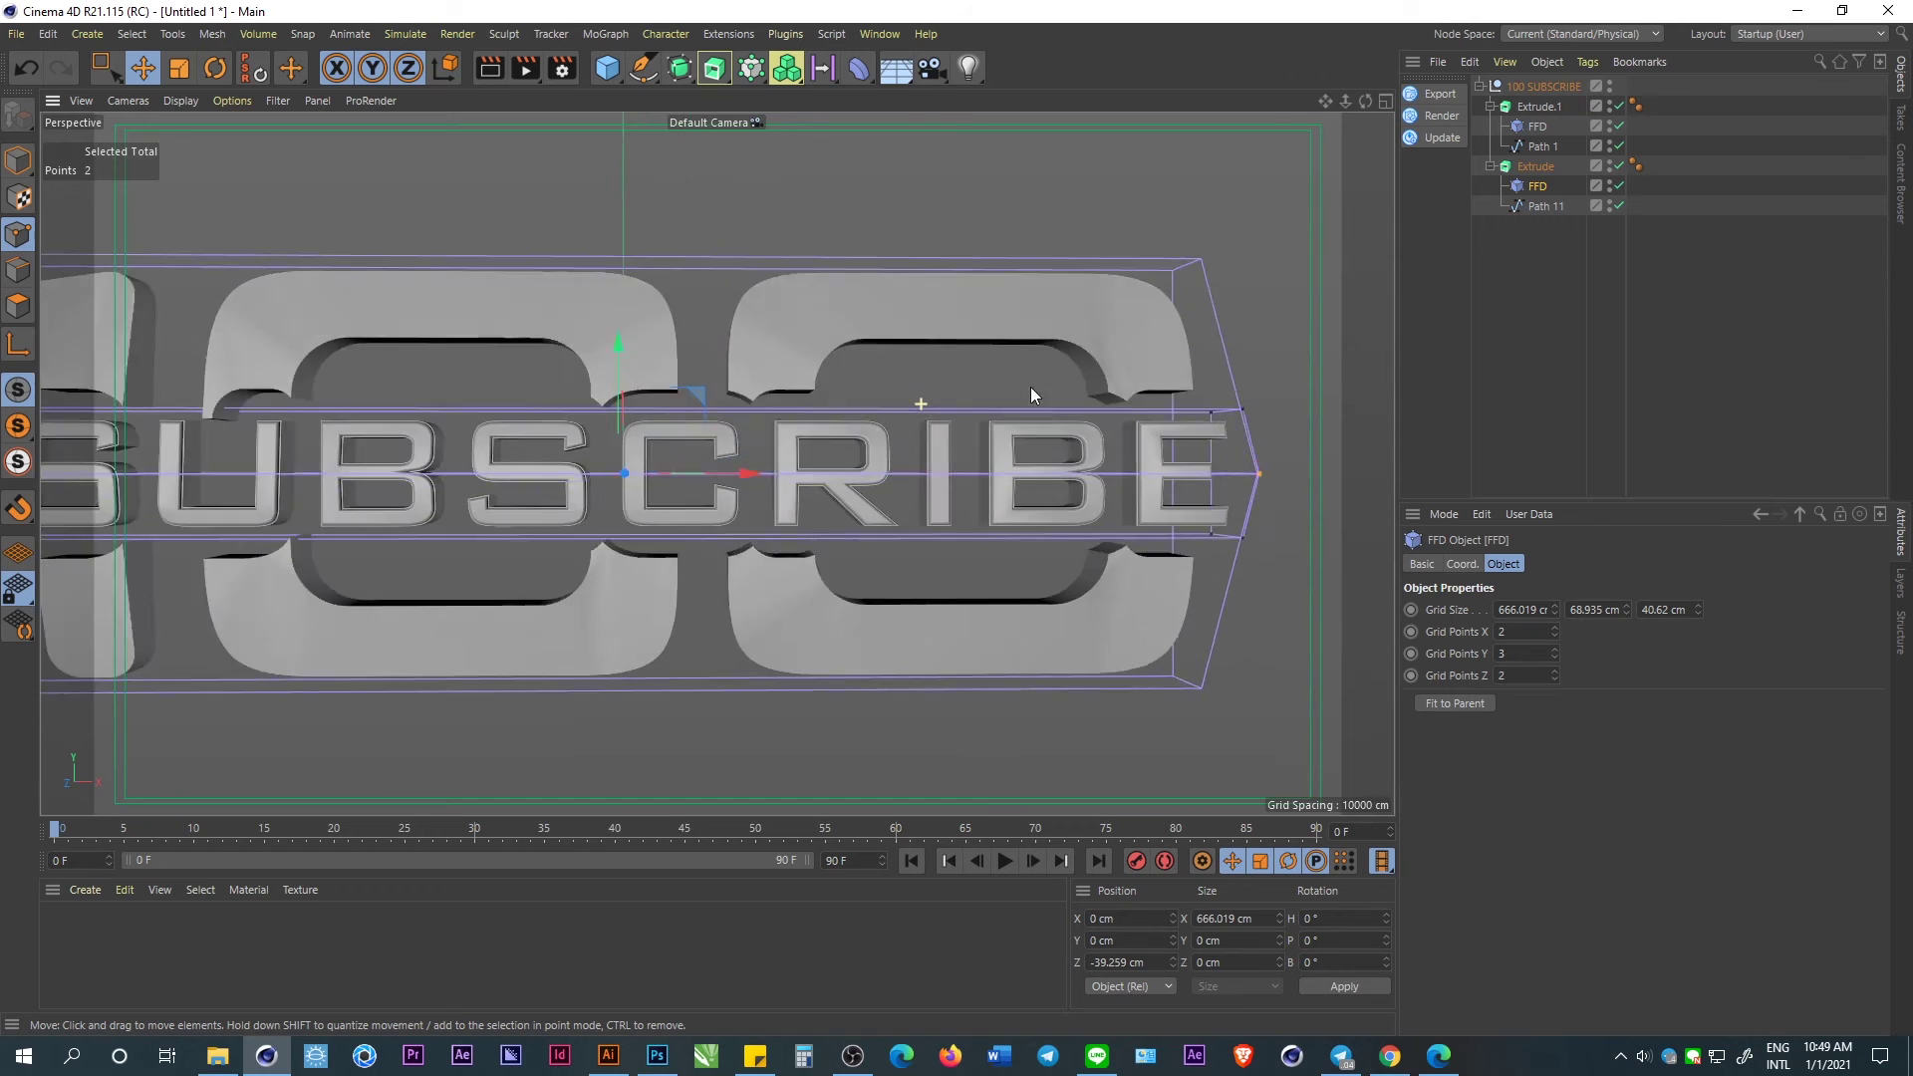
scroll(1037, 396, down, 1)
mouse_move(1038, 397)
alt+mouse_down()
mouse_move(827, 395)
mouse_move(840, 423)
alt+mouse_up()
Export the scene as FBX named 100 SUBSCRIBE to the Desktop.
click(16, 34)
mouse_move(50, 430)
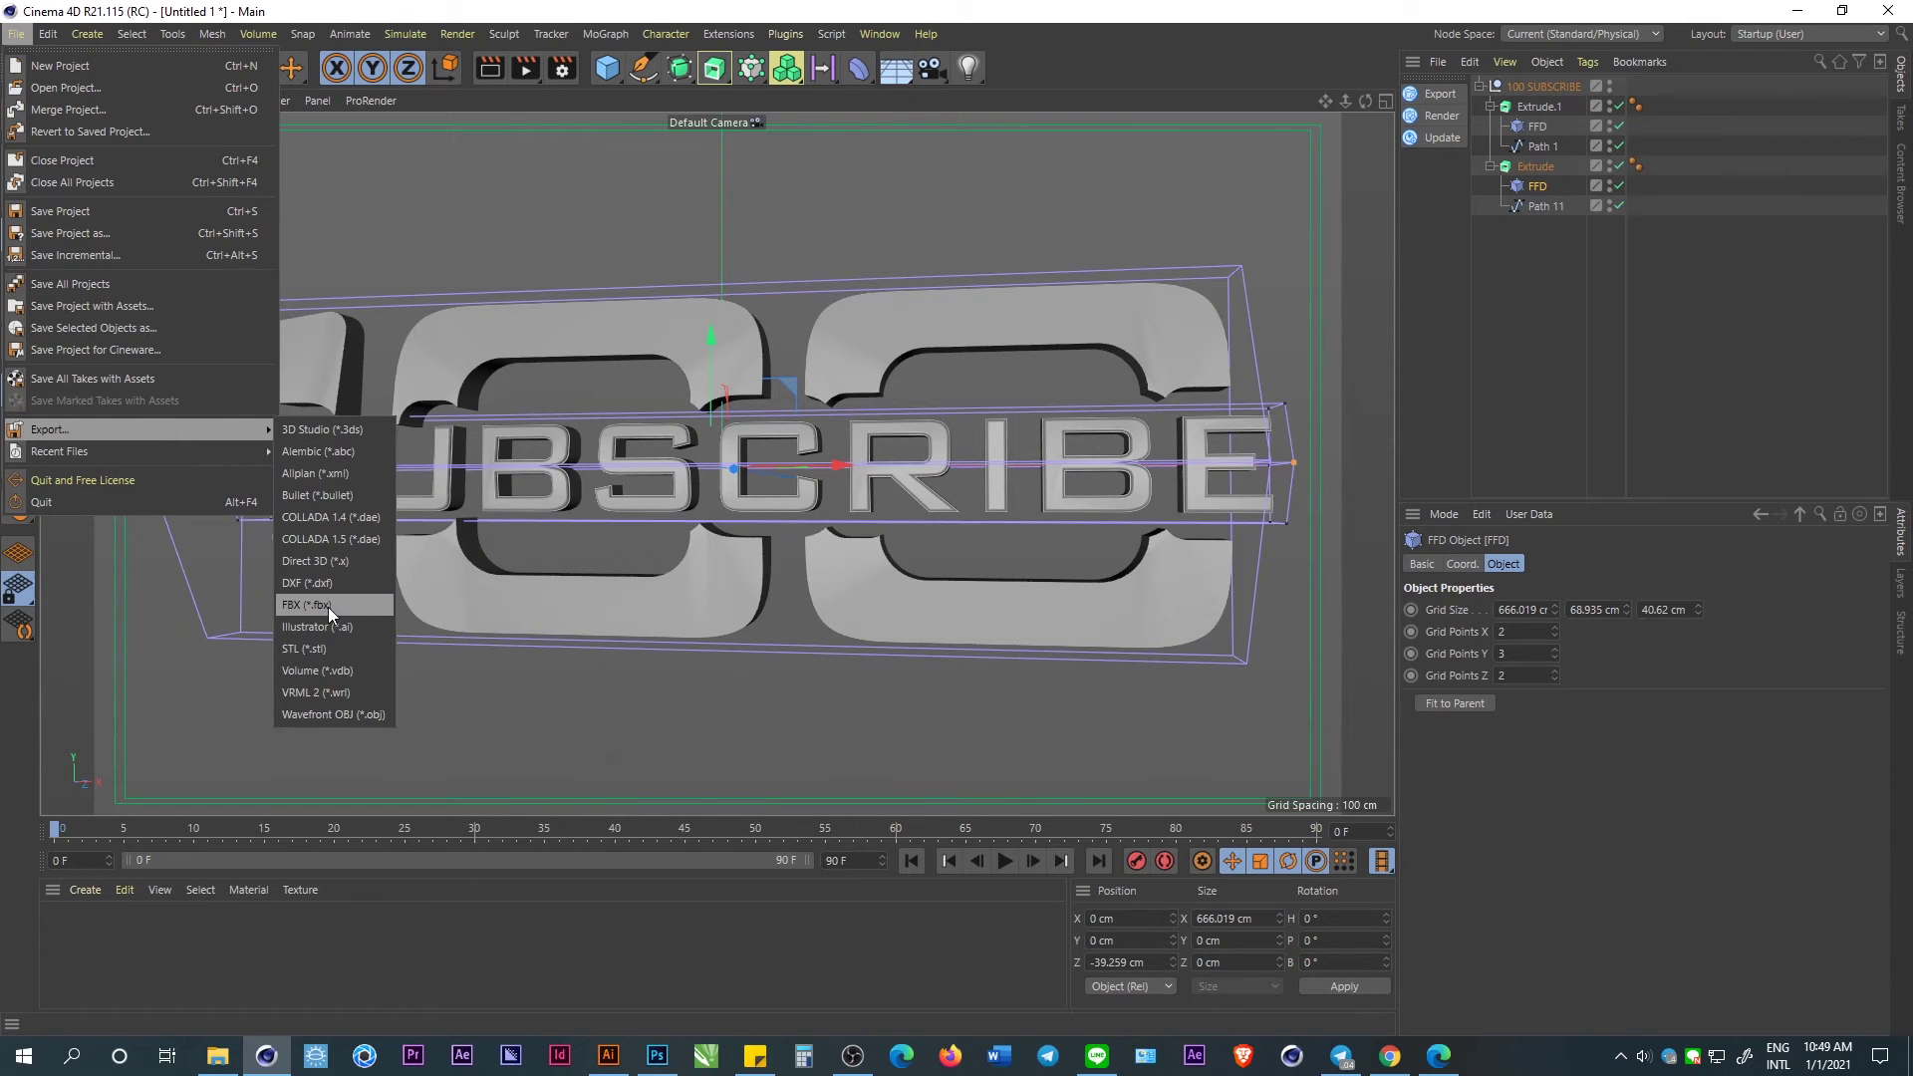
click(327, 605)
key(Return)
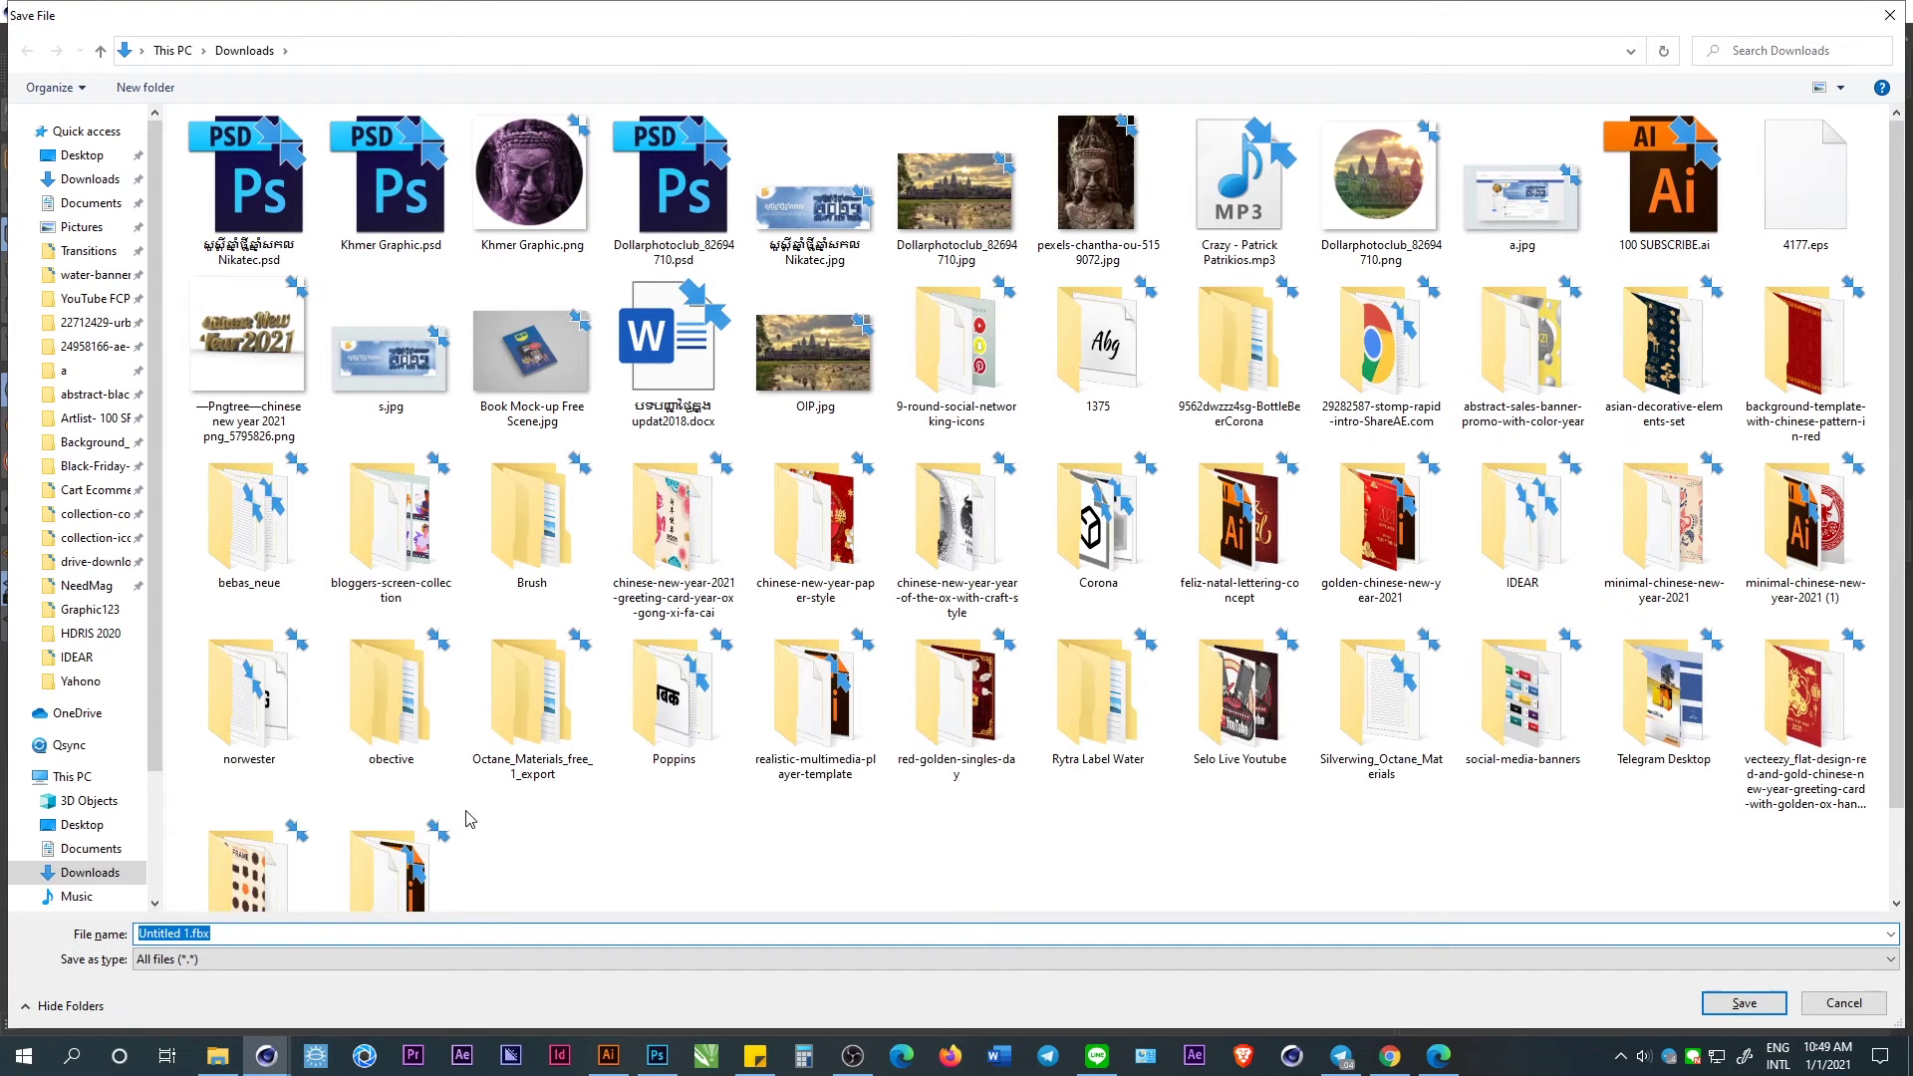
text(100)
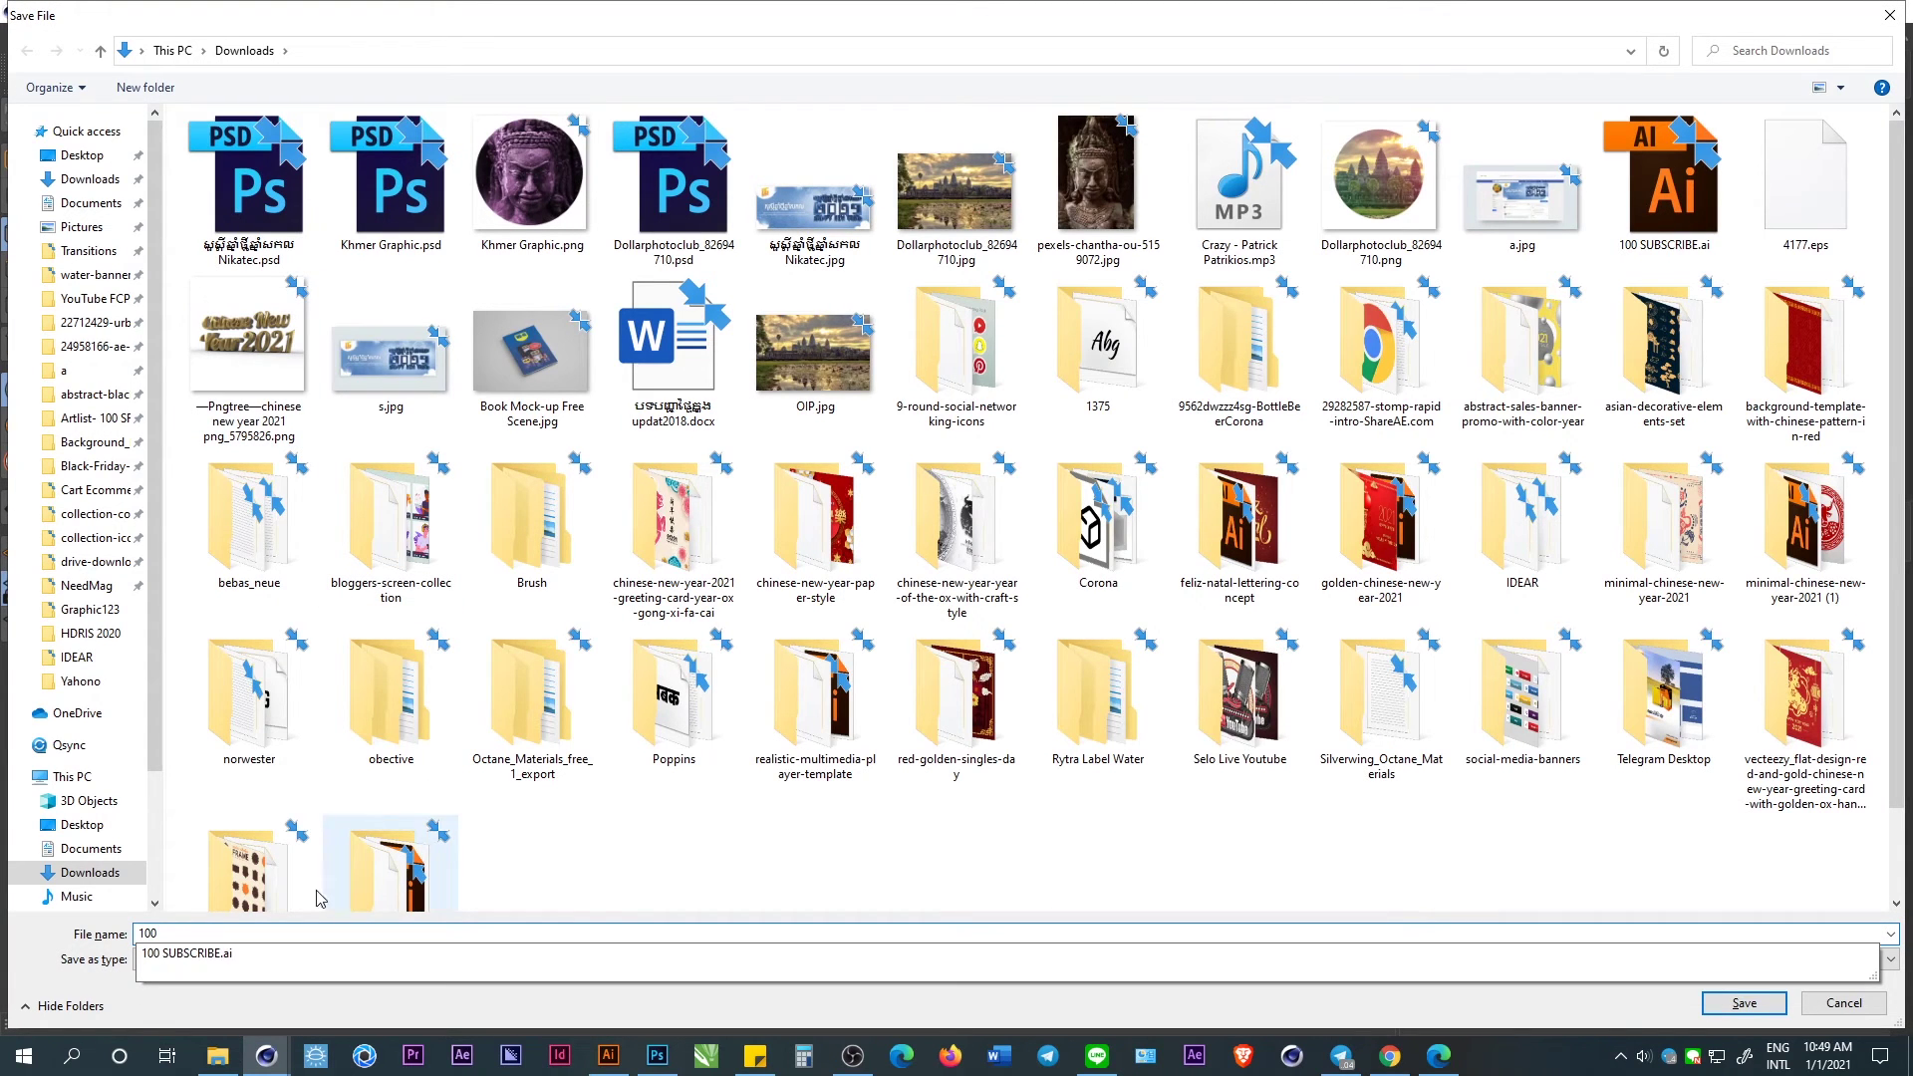
click(204, 956)
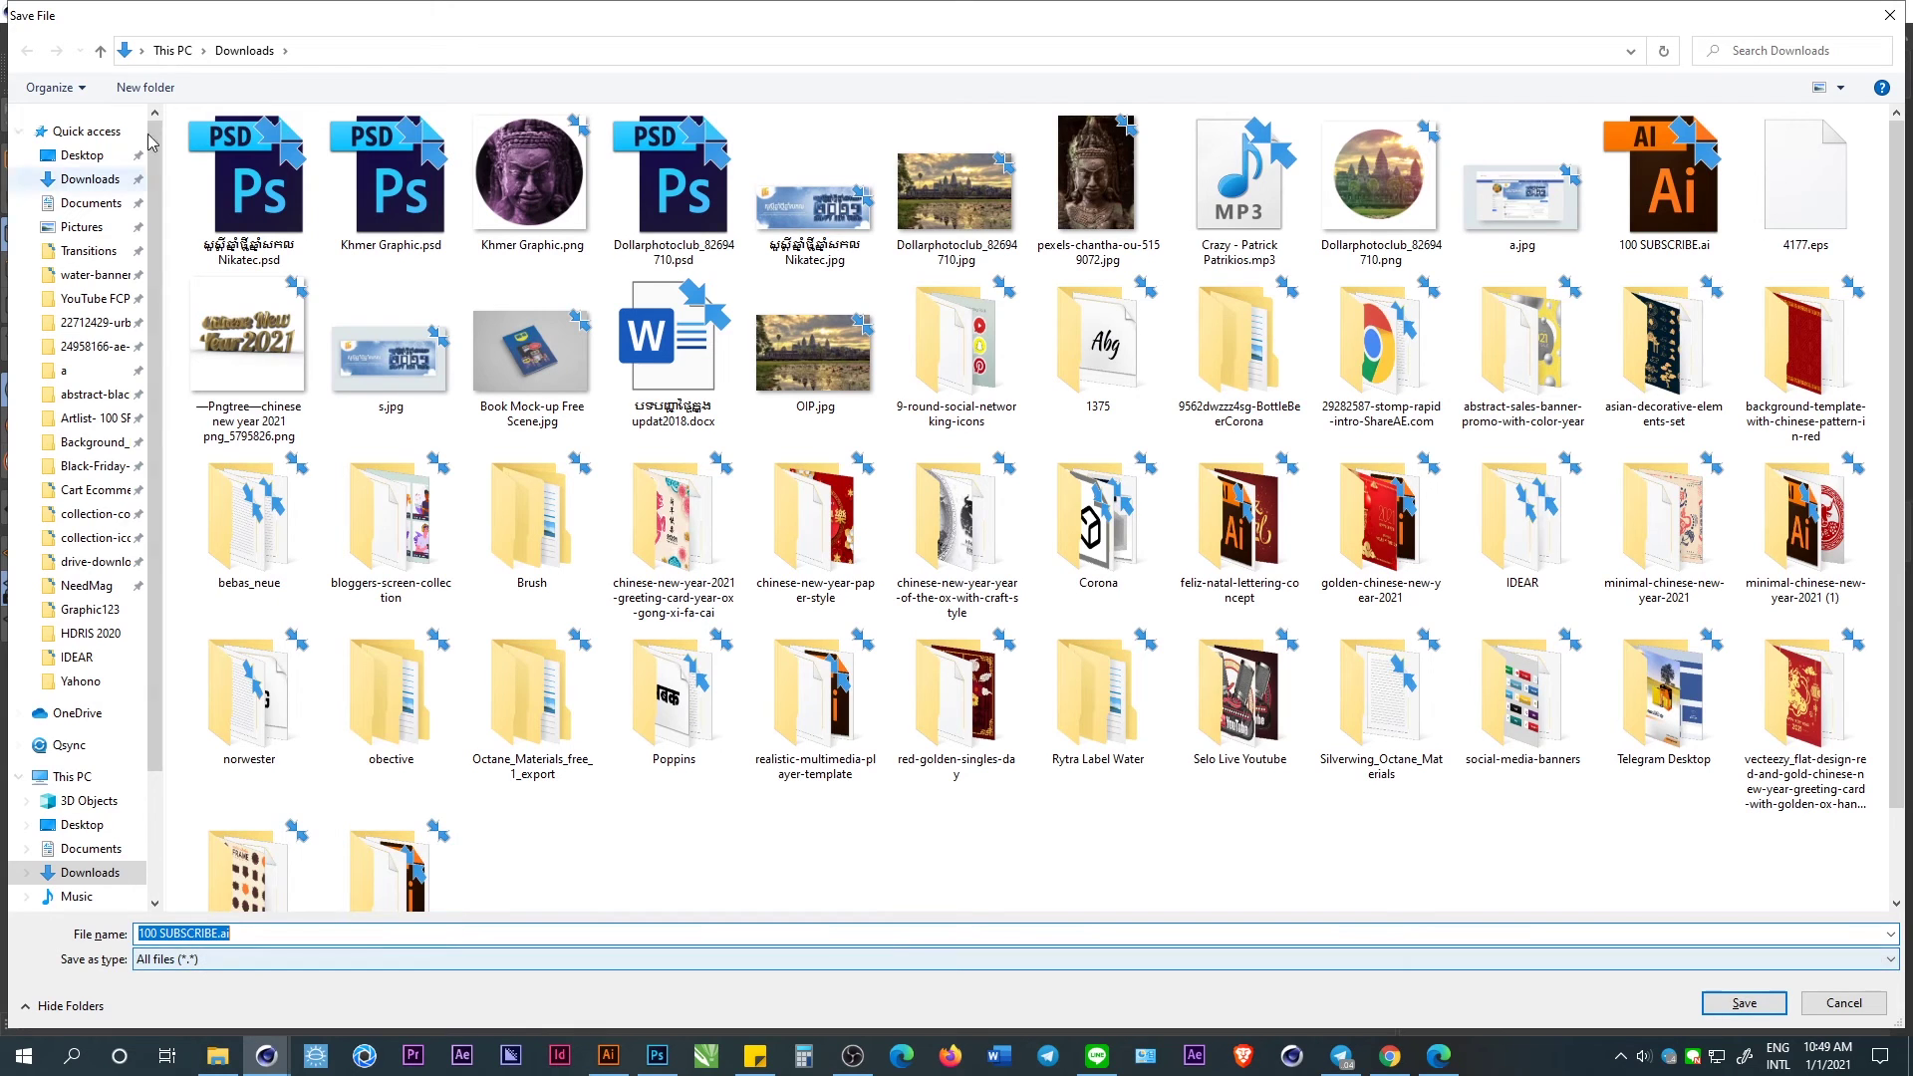
click(81, 155)
click(377, 937)
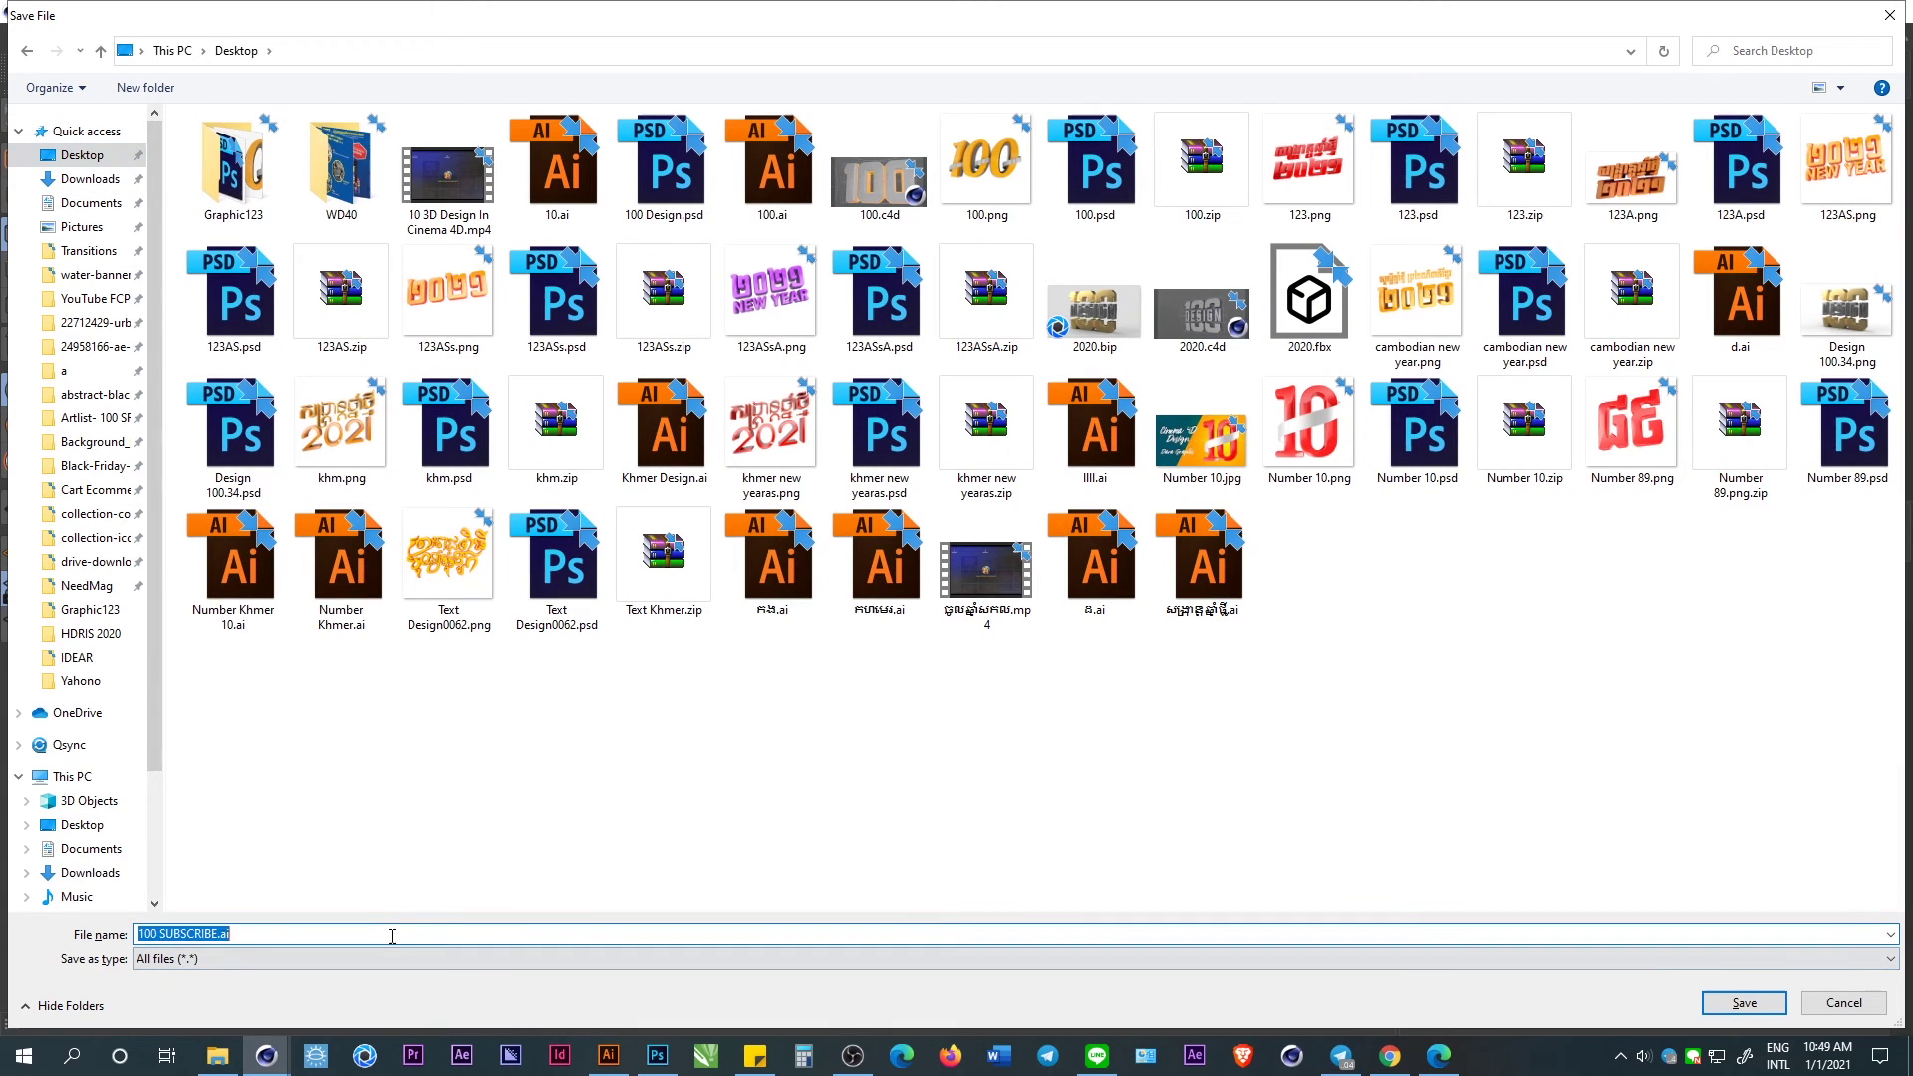
key(Return)
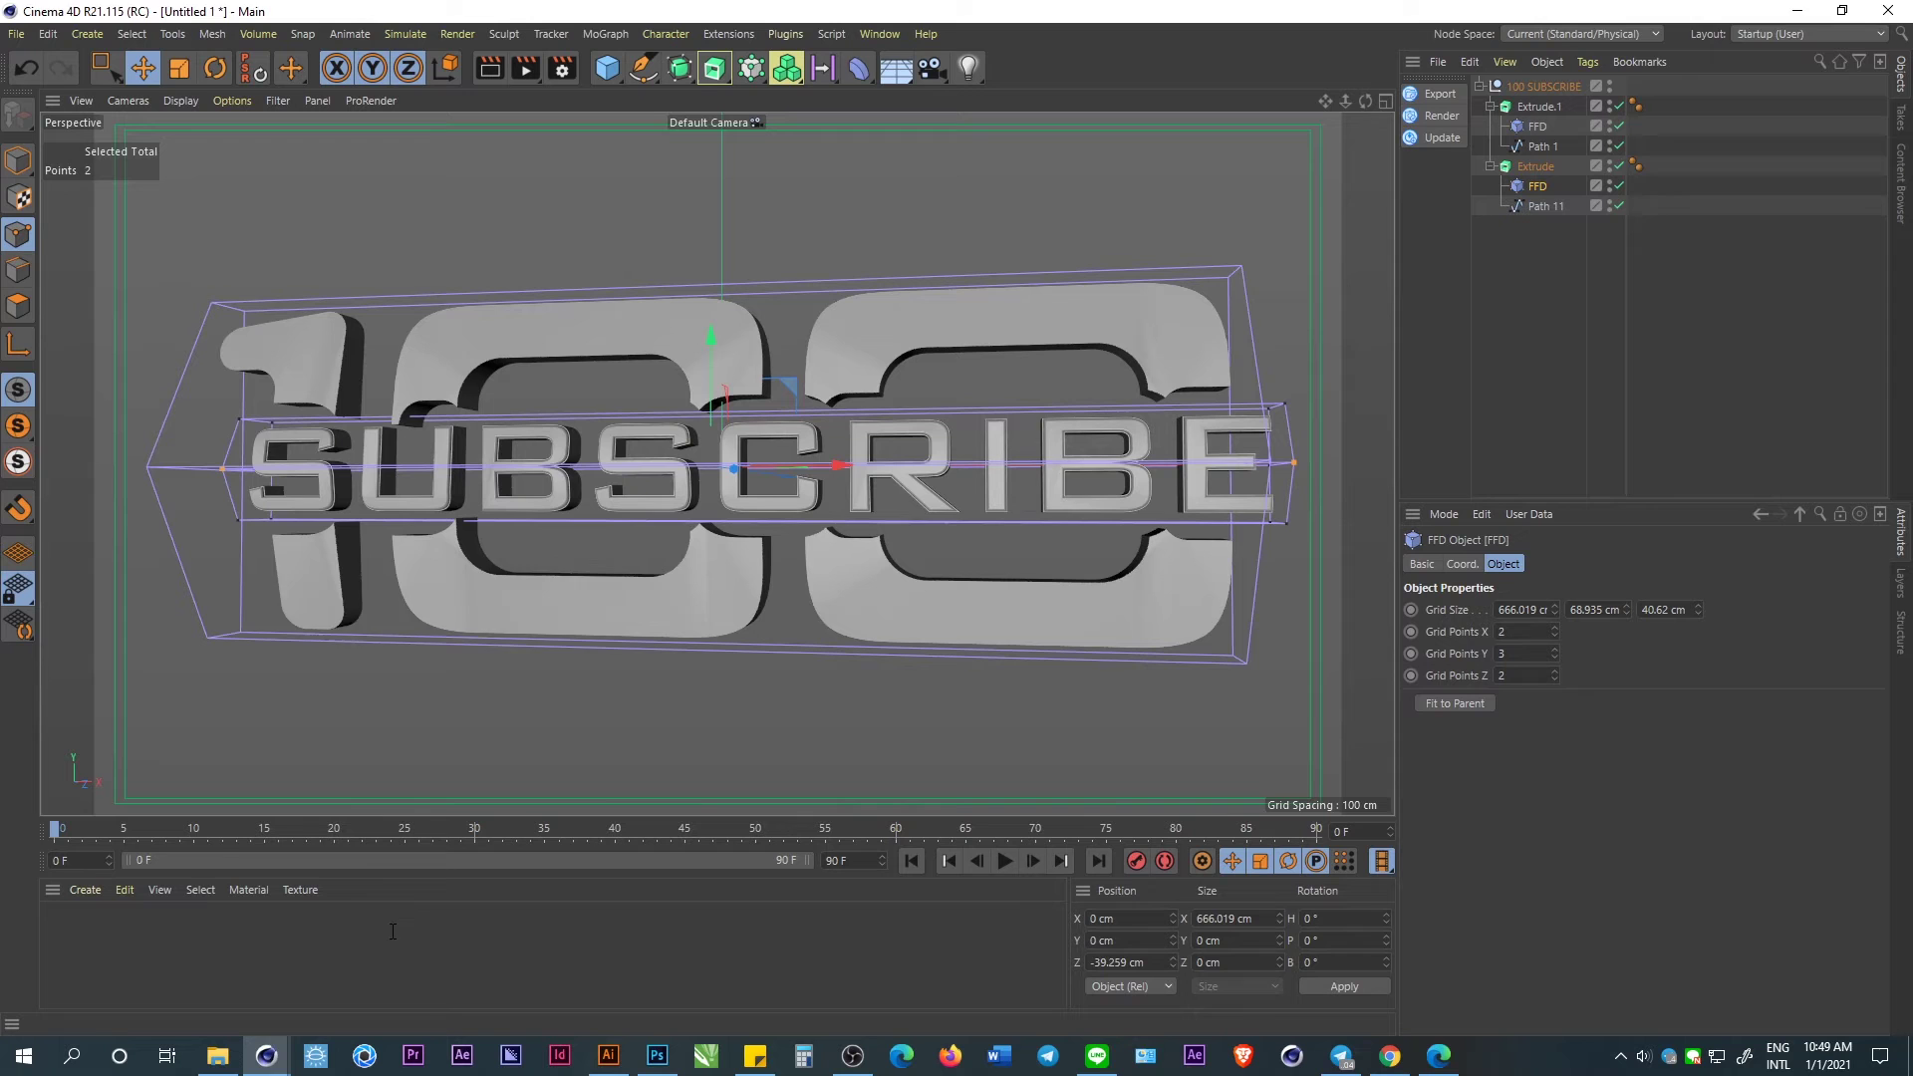
Quit Cinema 4D, saving the project as 1.
key(alt+F4)
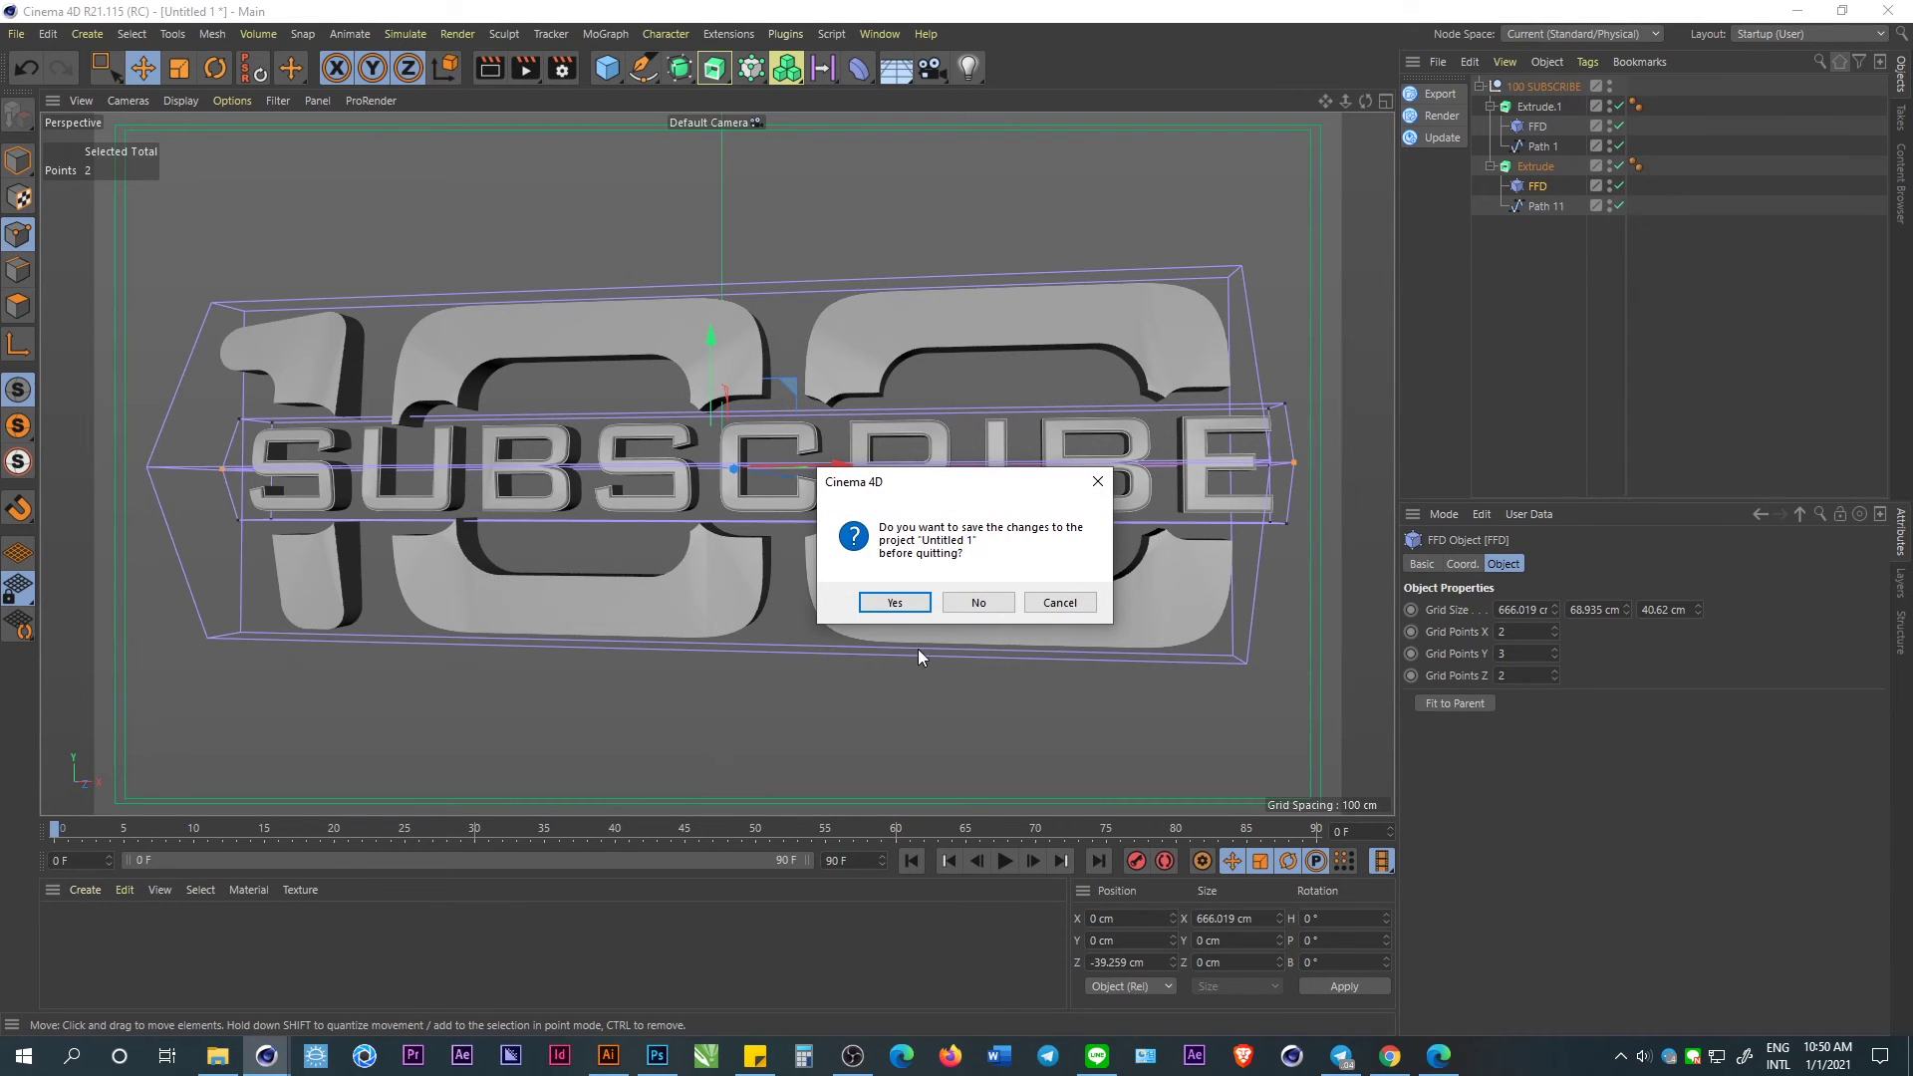
click(902, 602)
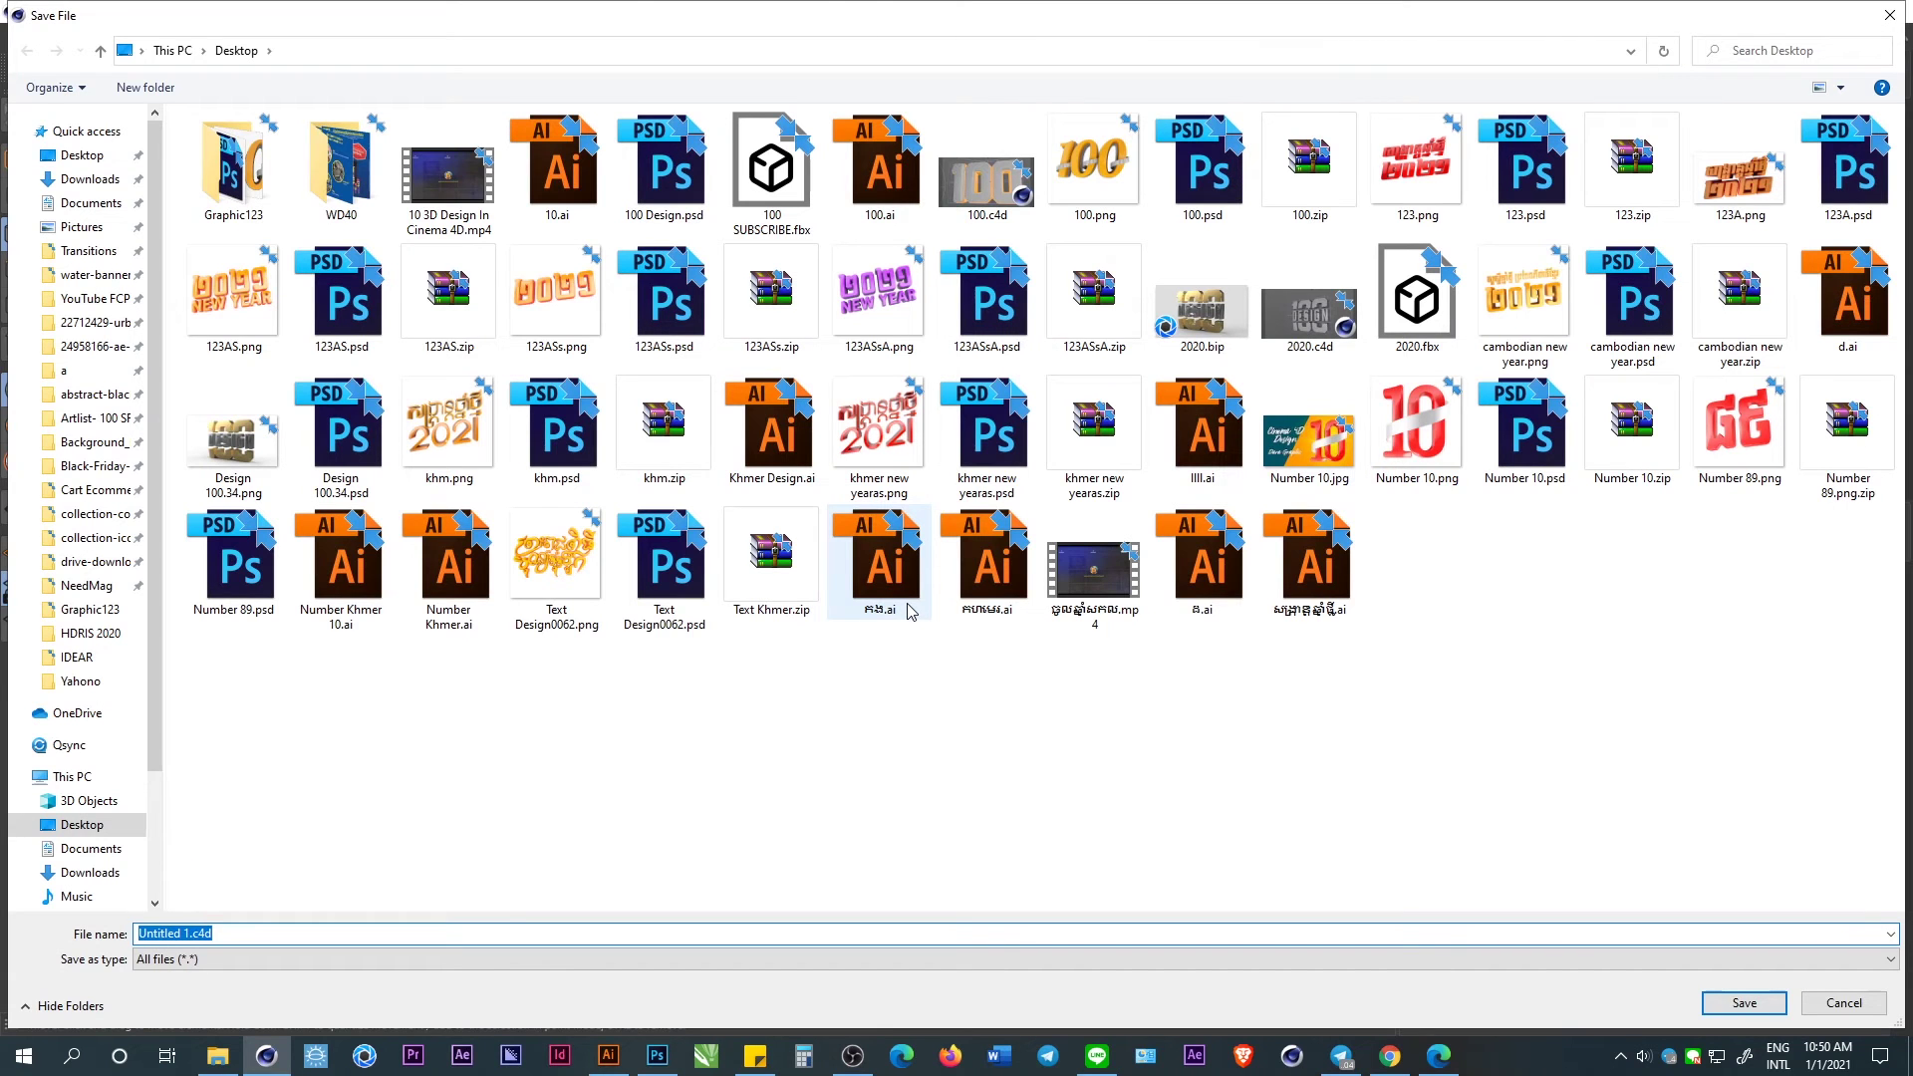
text(1)
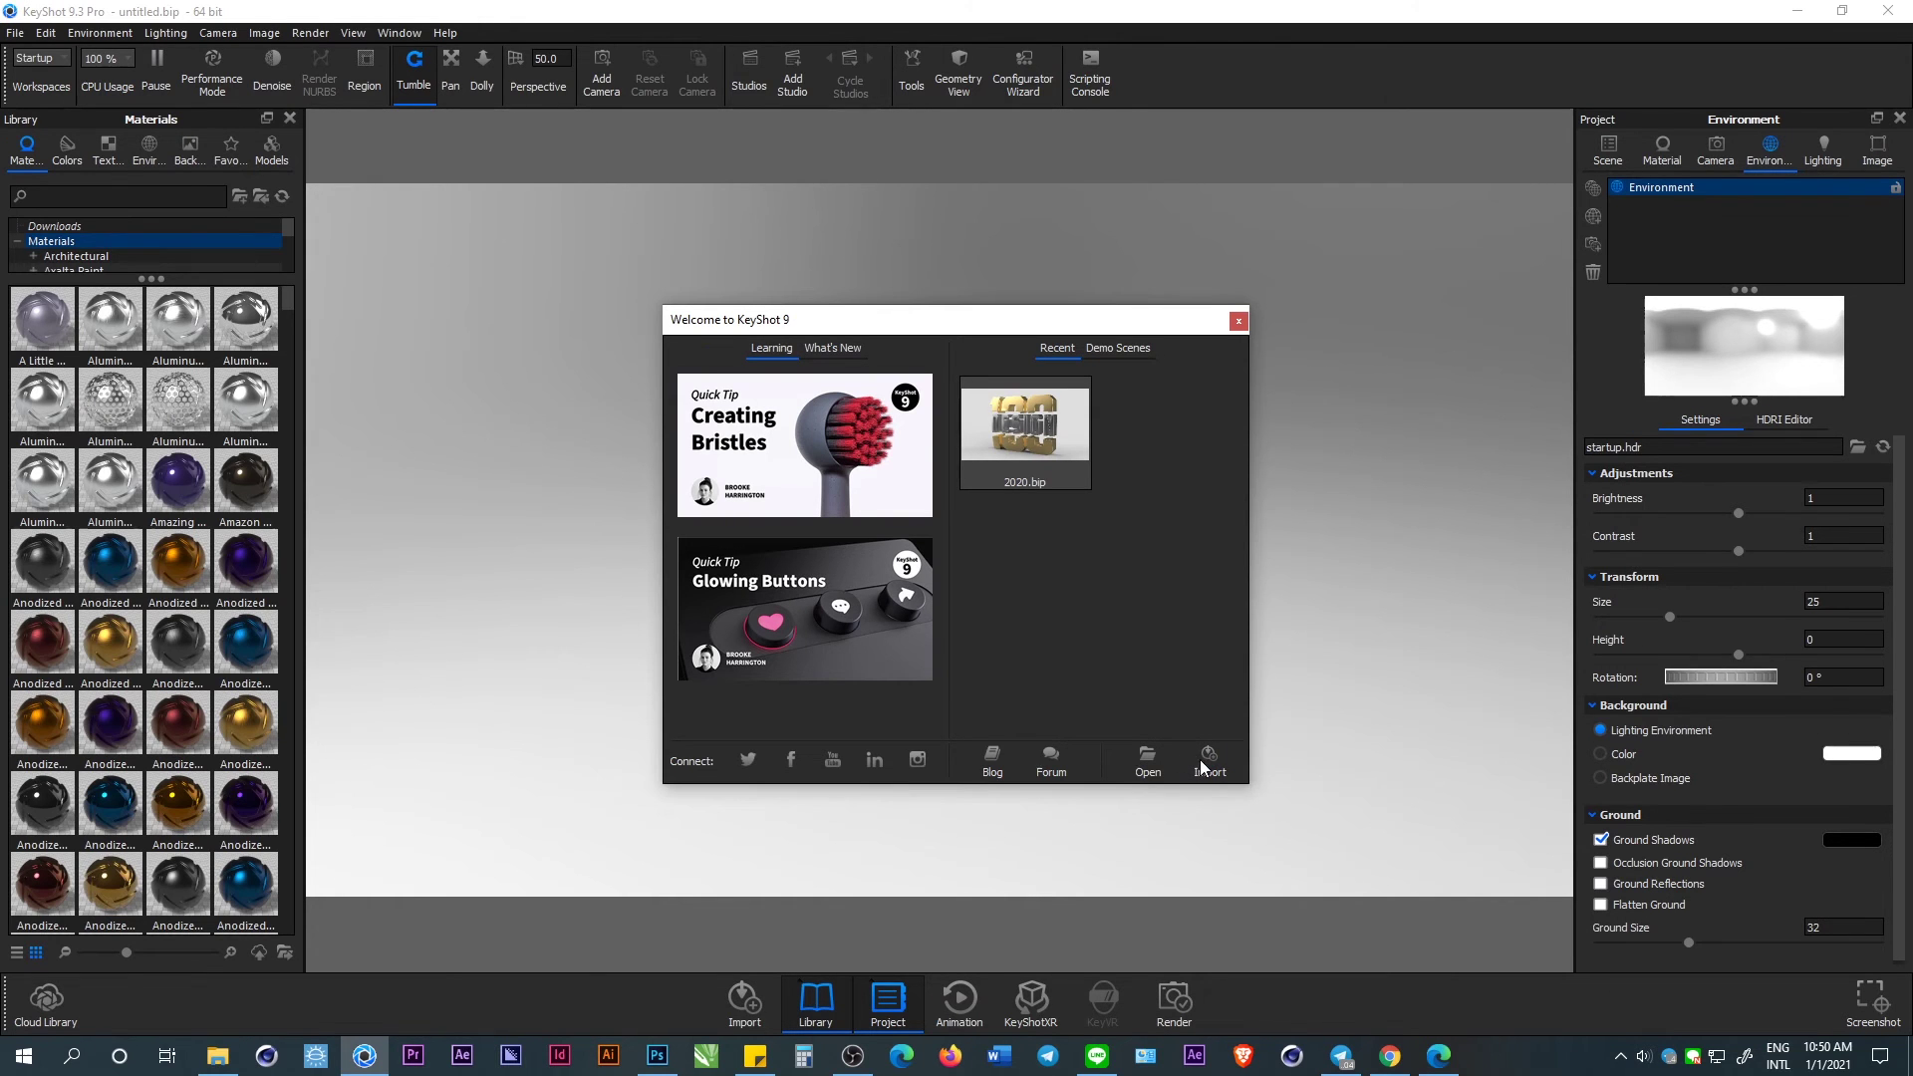
Import 100 SUBSCRIBE.fbx from the Desktop via the welcome window.
click(1207, 761)
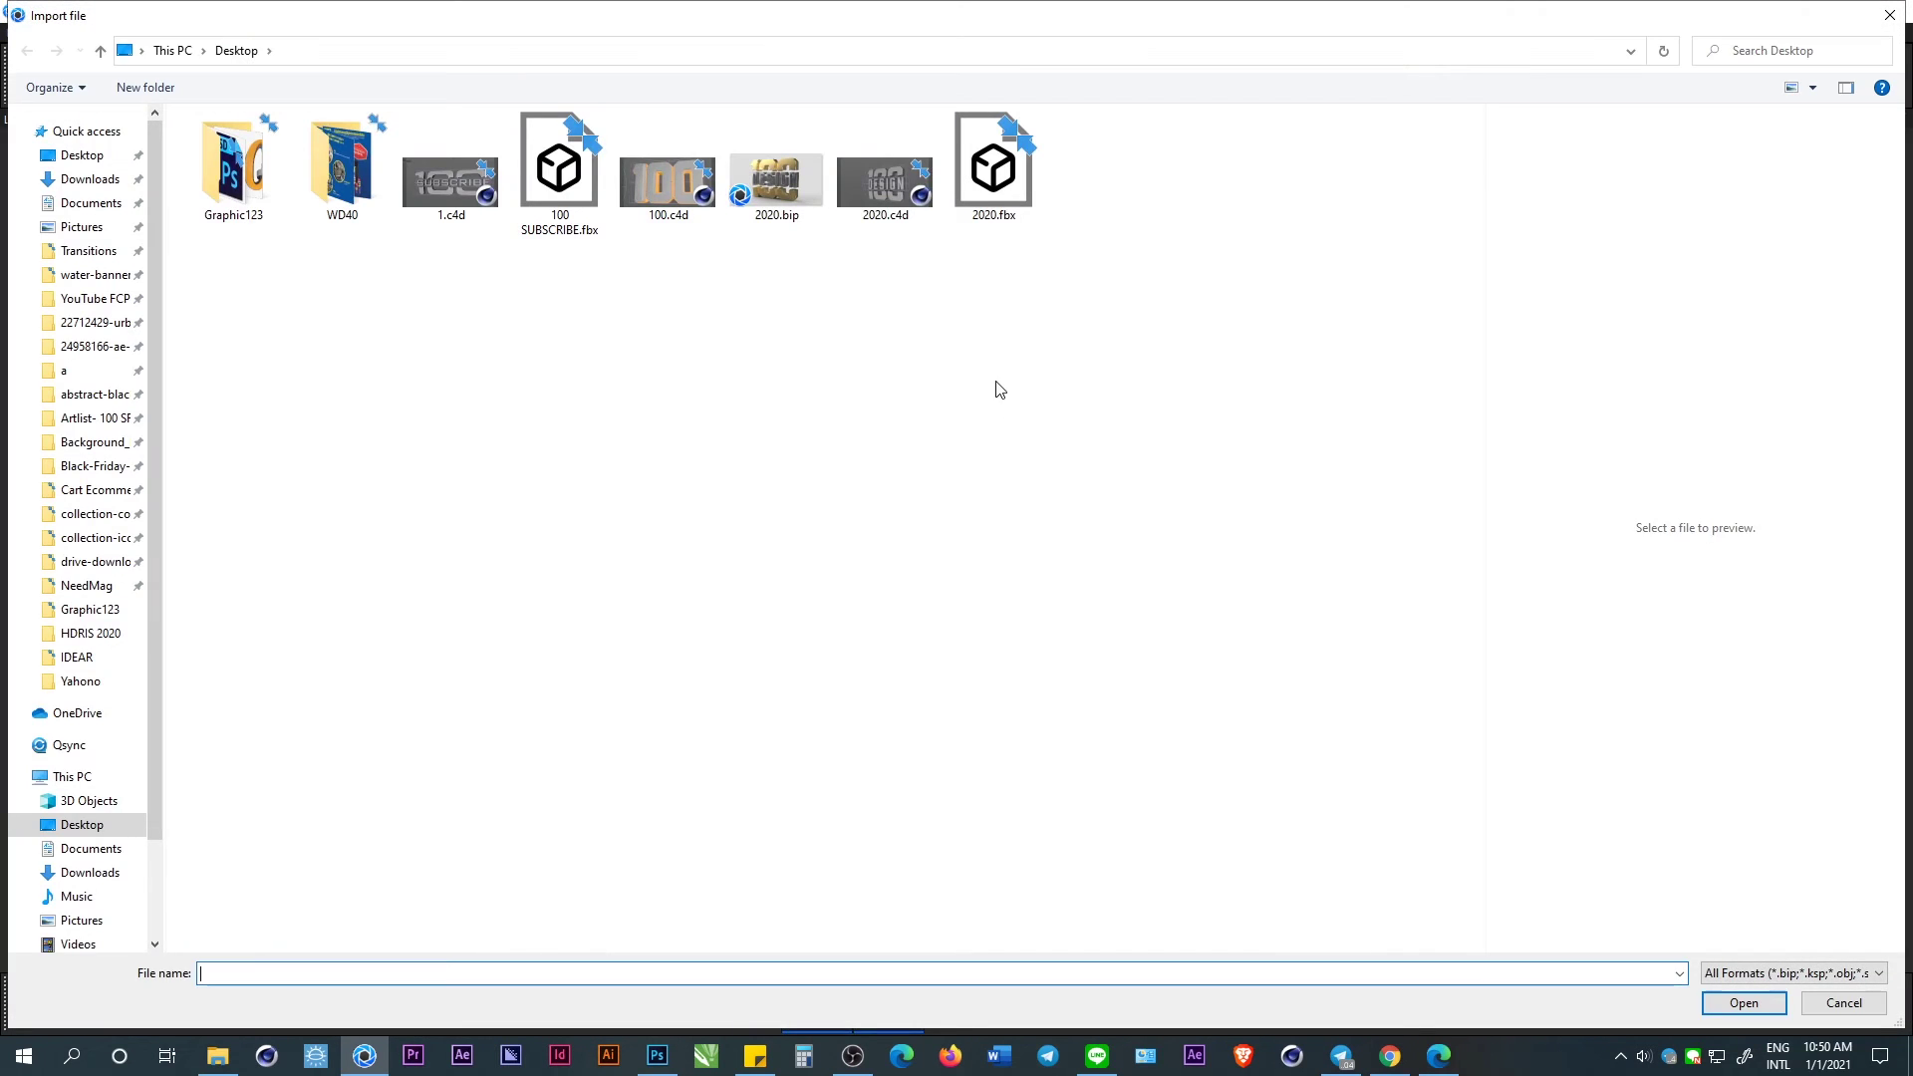
double_click(559, 170)
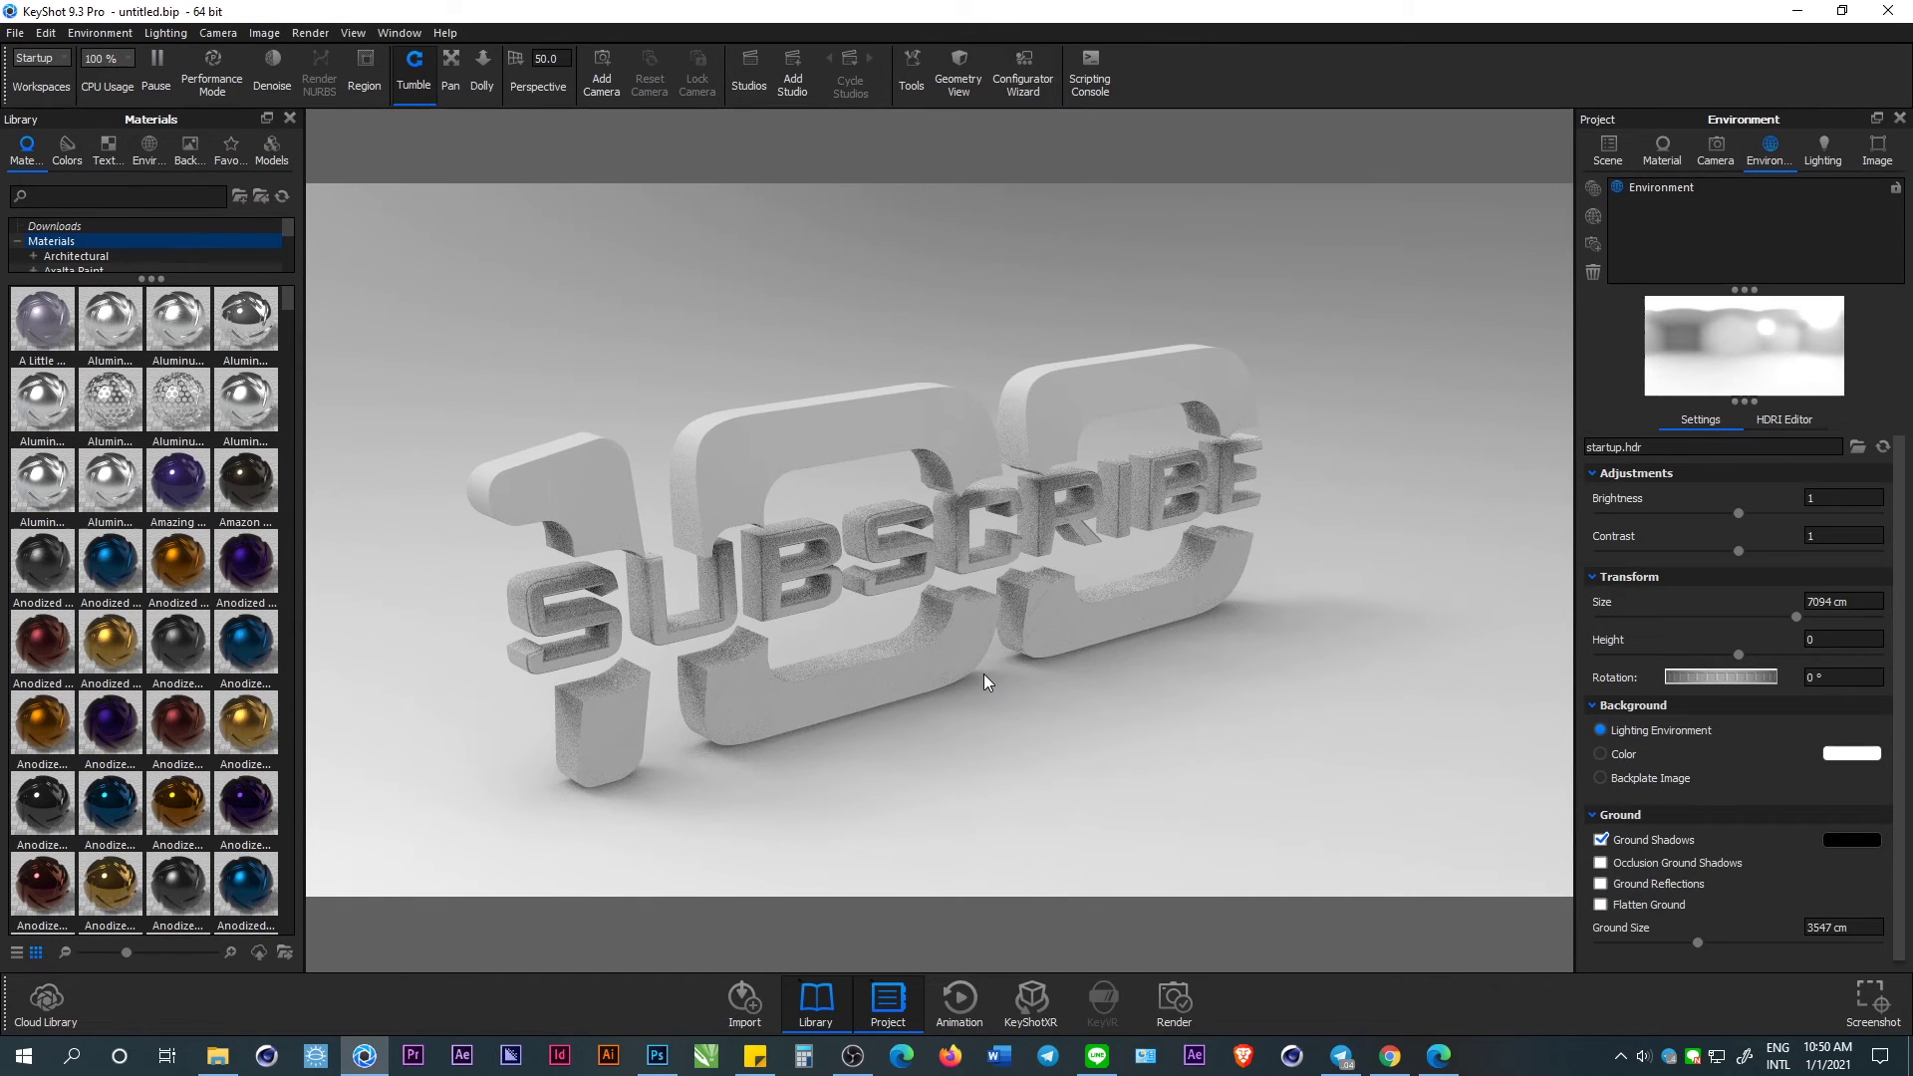
Apply an Aluminium material to SUBSCRIBE and an orange Anodized material to the 100.
mouse_move(110, 319)
mouse_down()
mouse_move(588, 466)
mouse_move(588, 580)
mouse_up()
drag(178, 563, 528, 474)
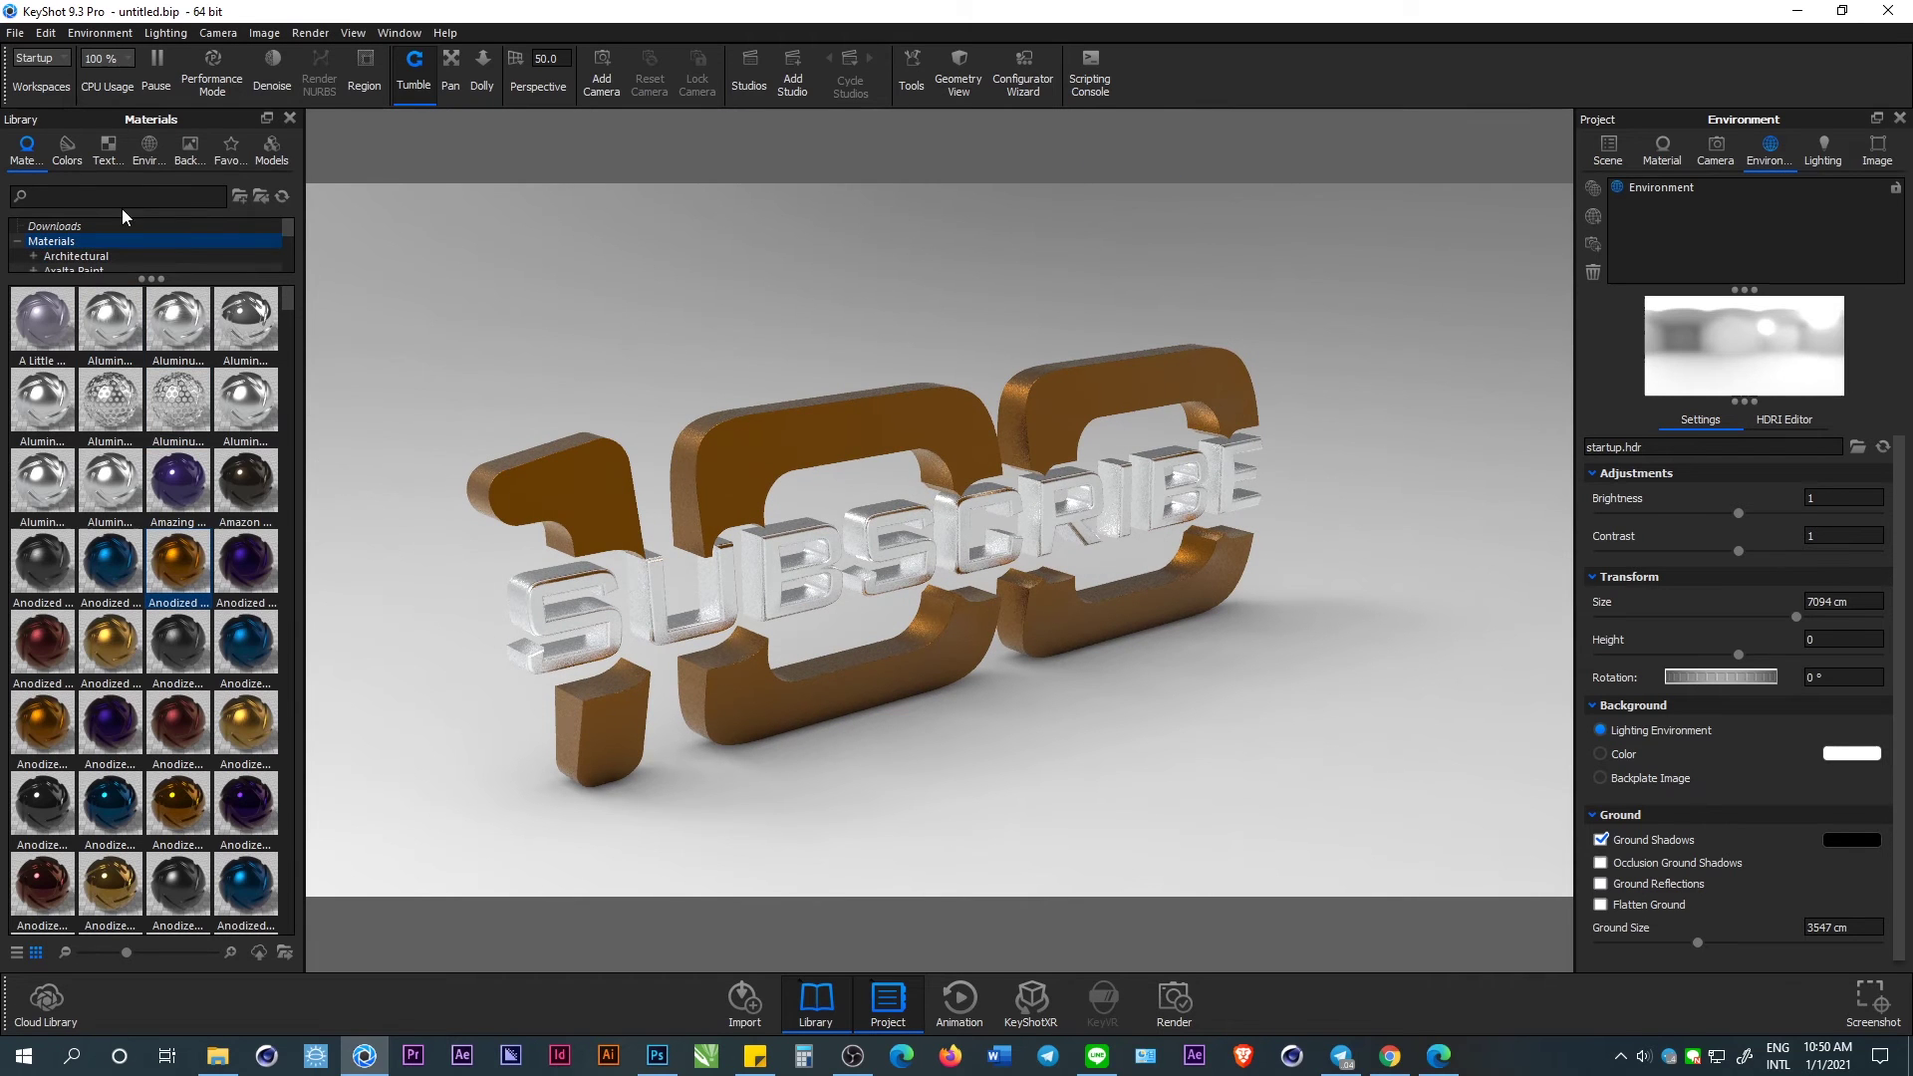
click(150, 150)
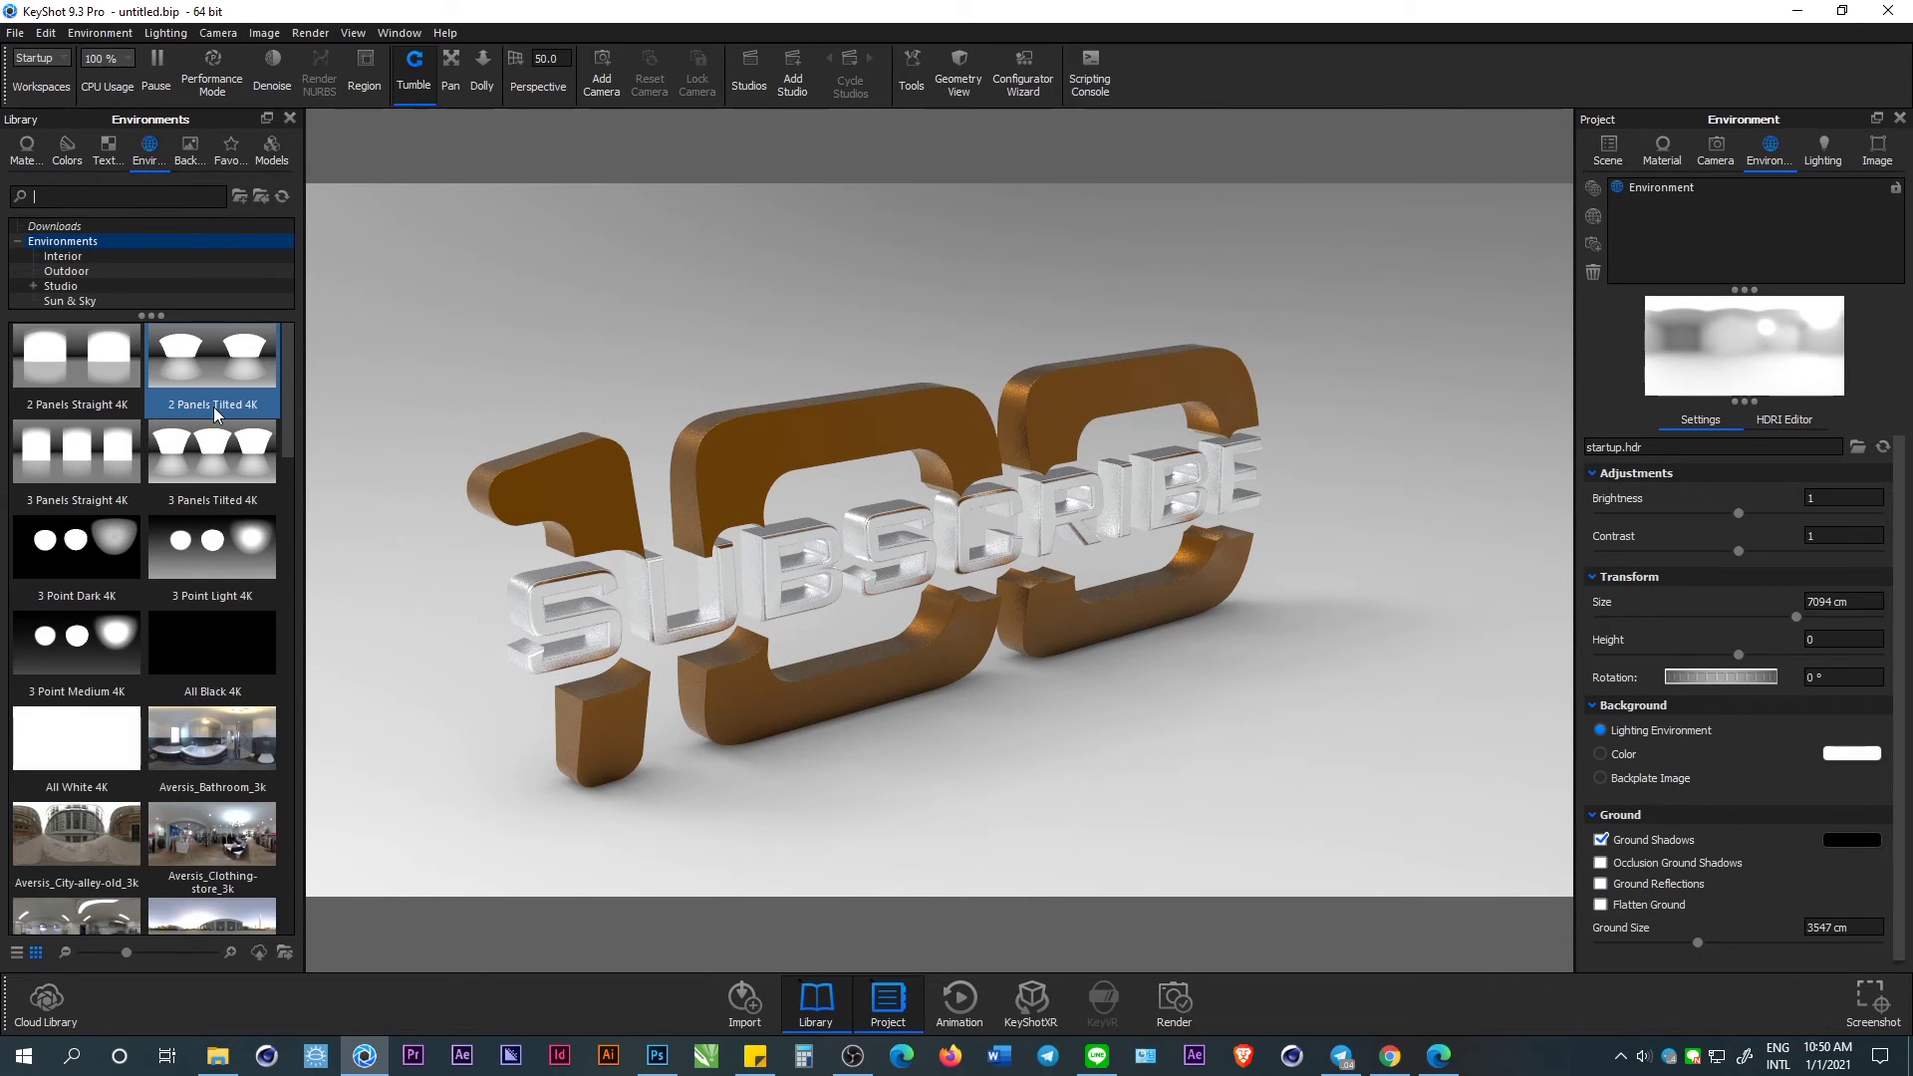
Light the scene with 2 Panels Tilted 4K on a solid grey #868686 background.
drag(229, 361, 525, 264)
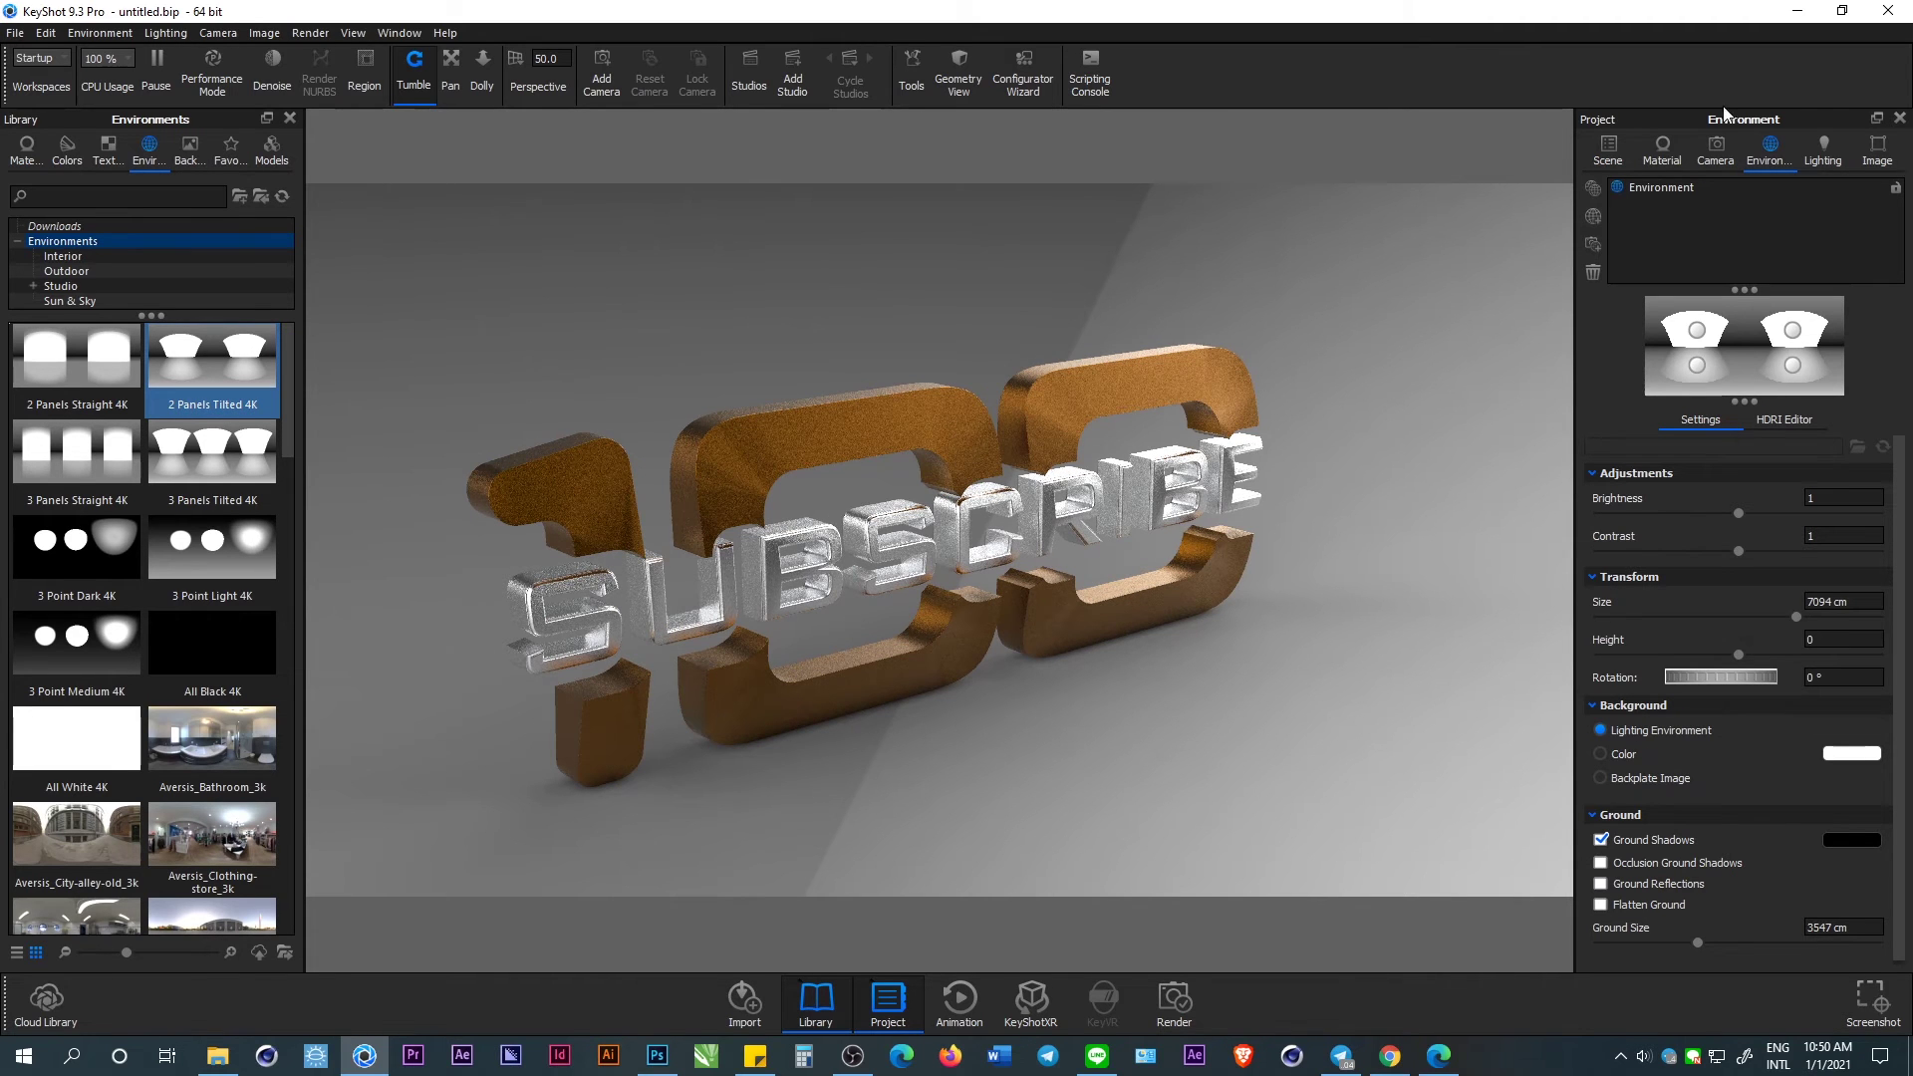
click(1601, 755)
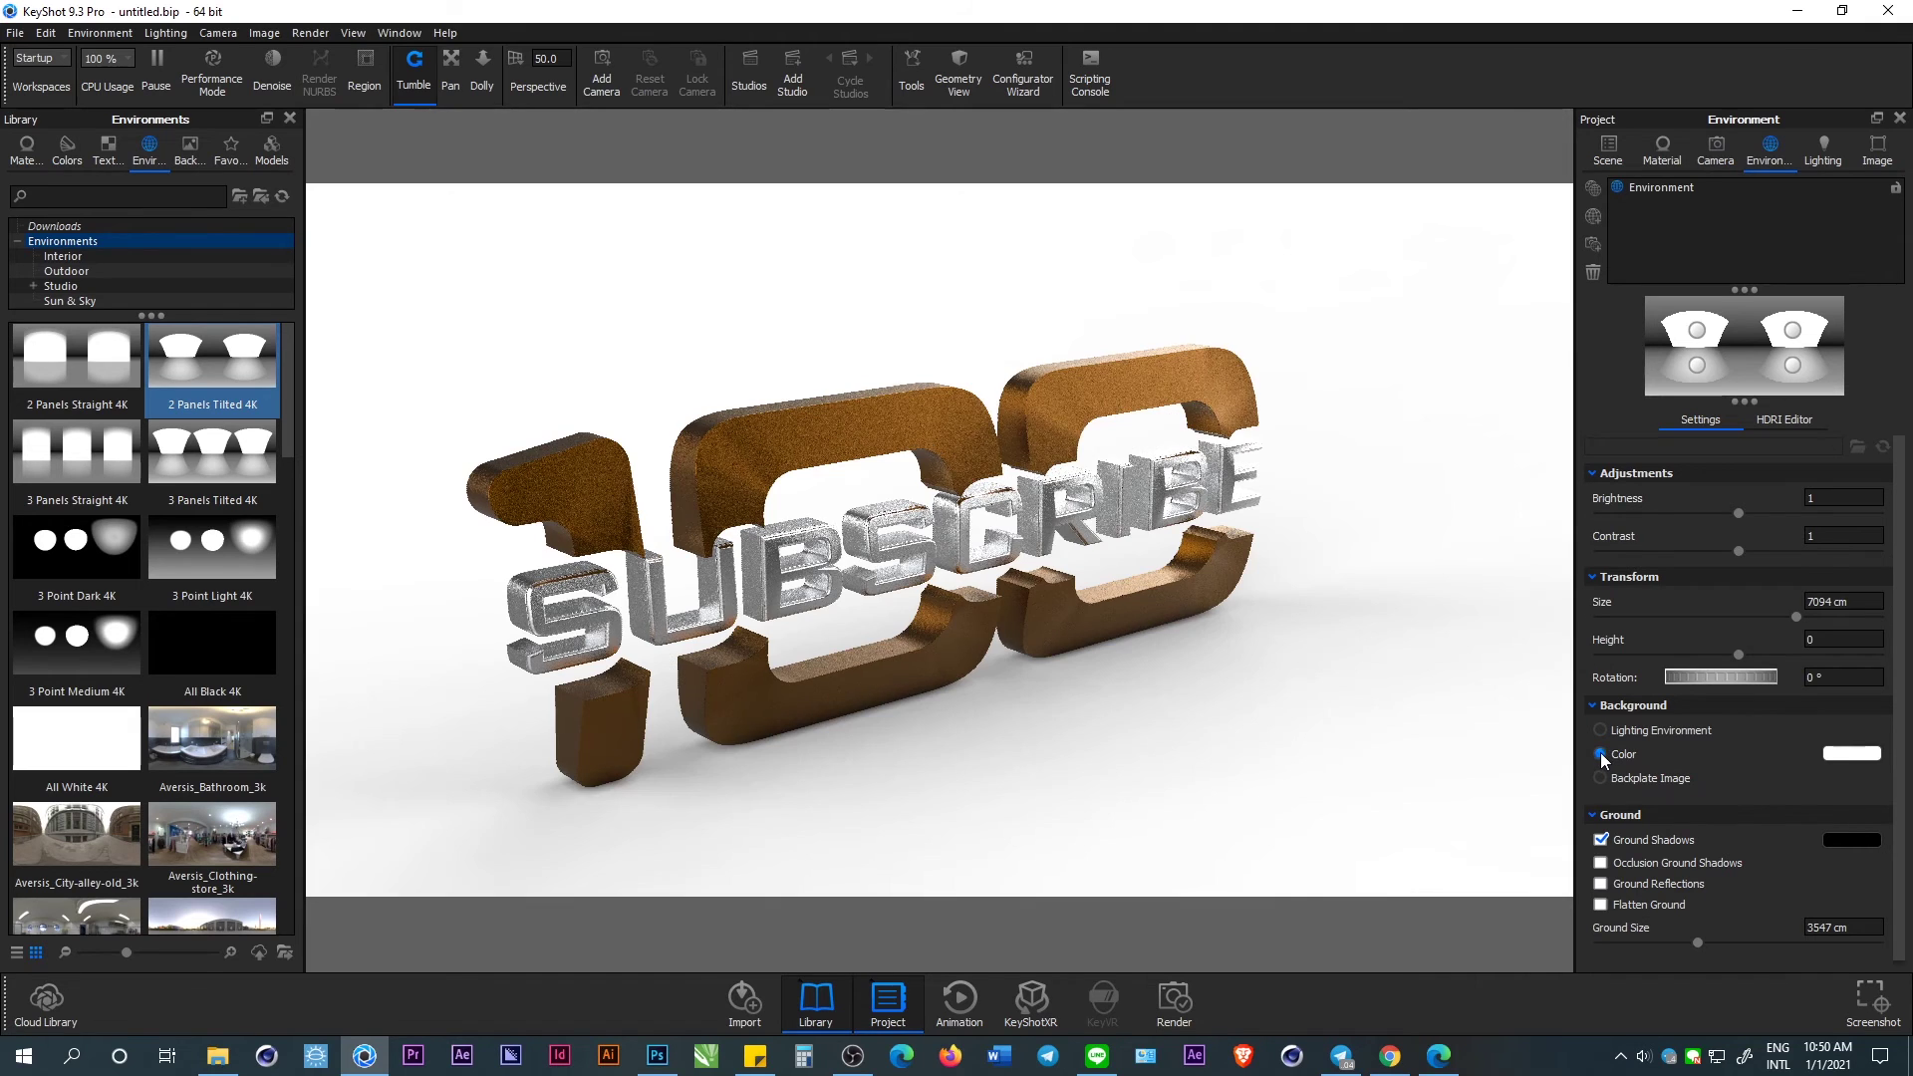
click(1855, 754)
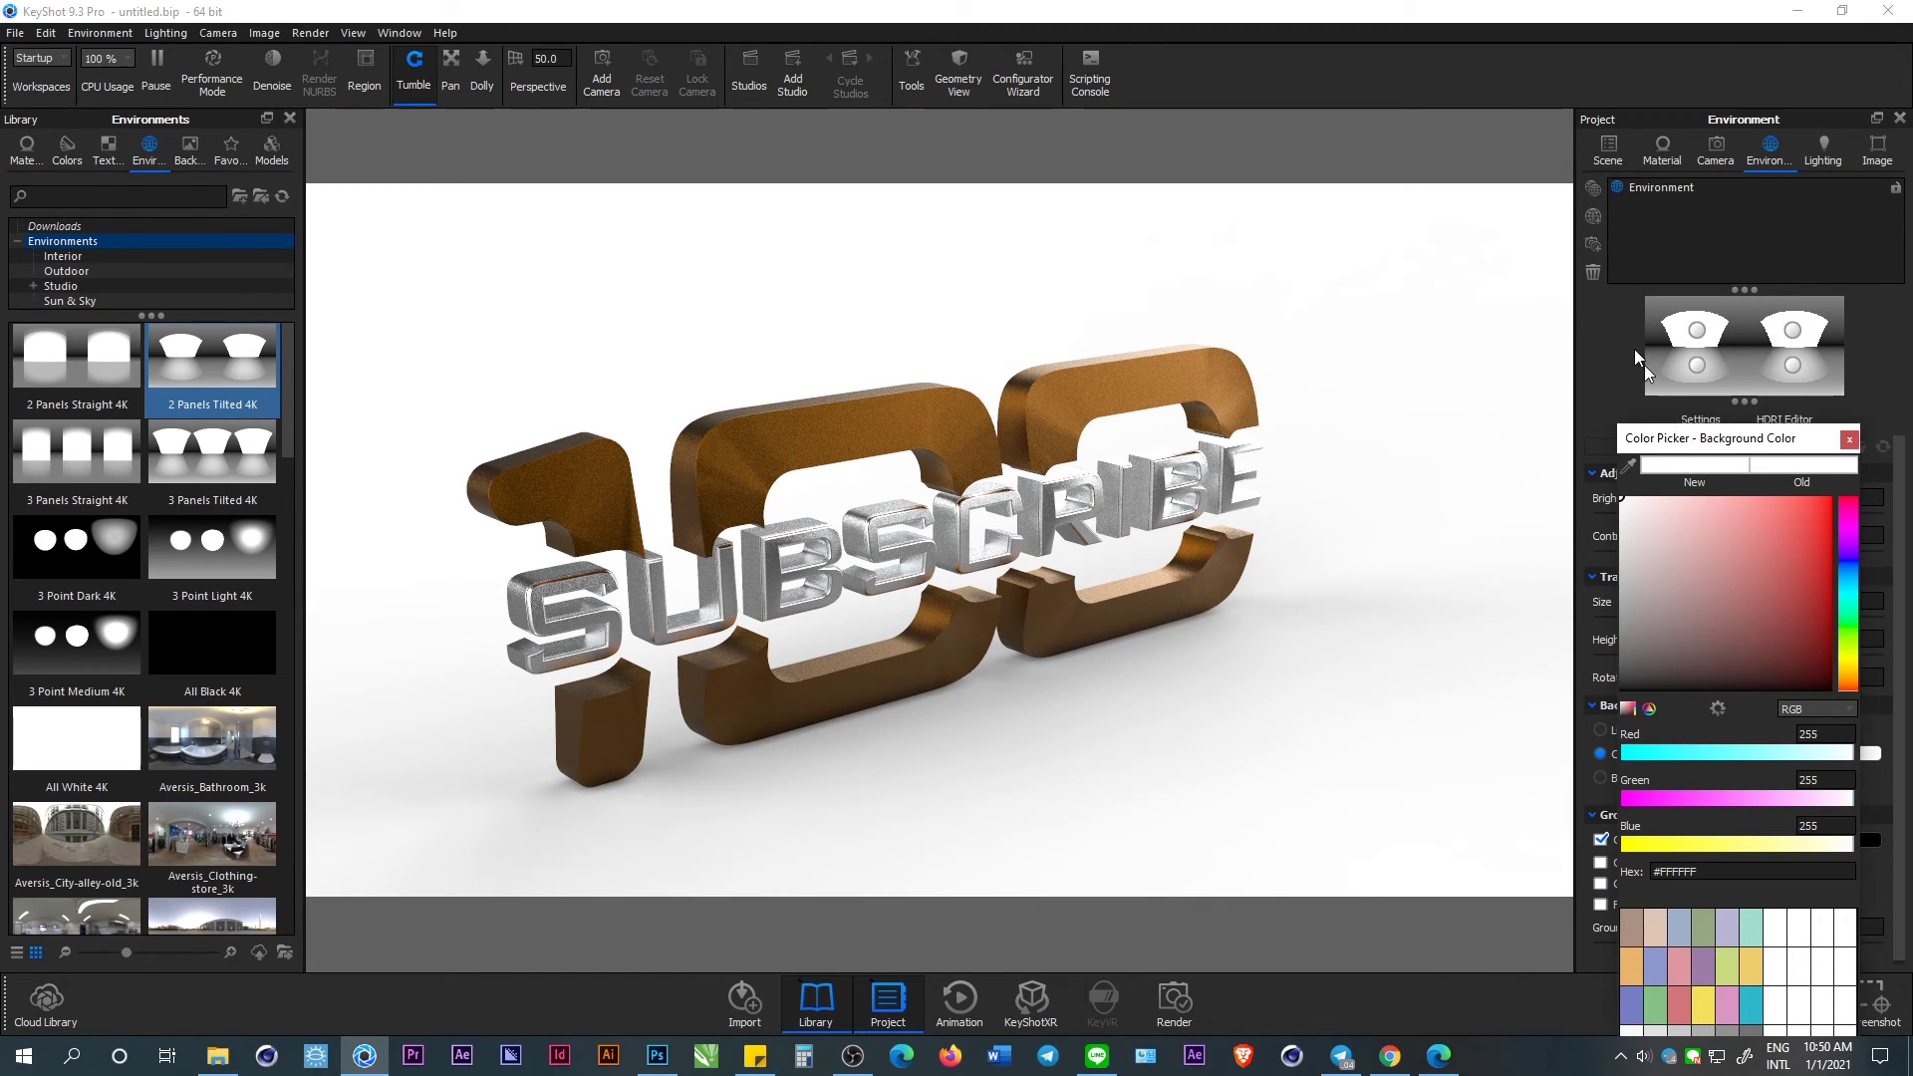
drag(1689, 443, 1533, 150)
drag(1475, 339, 1426, 319)
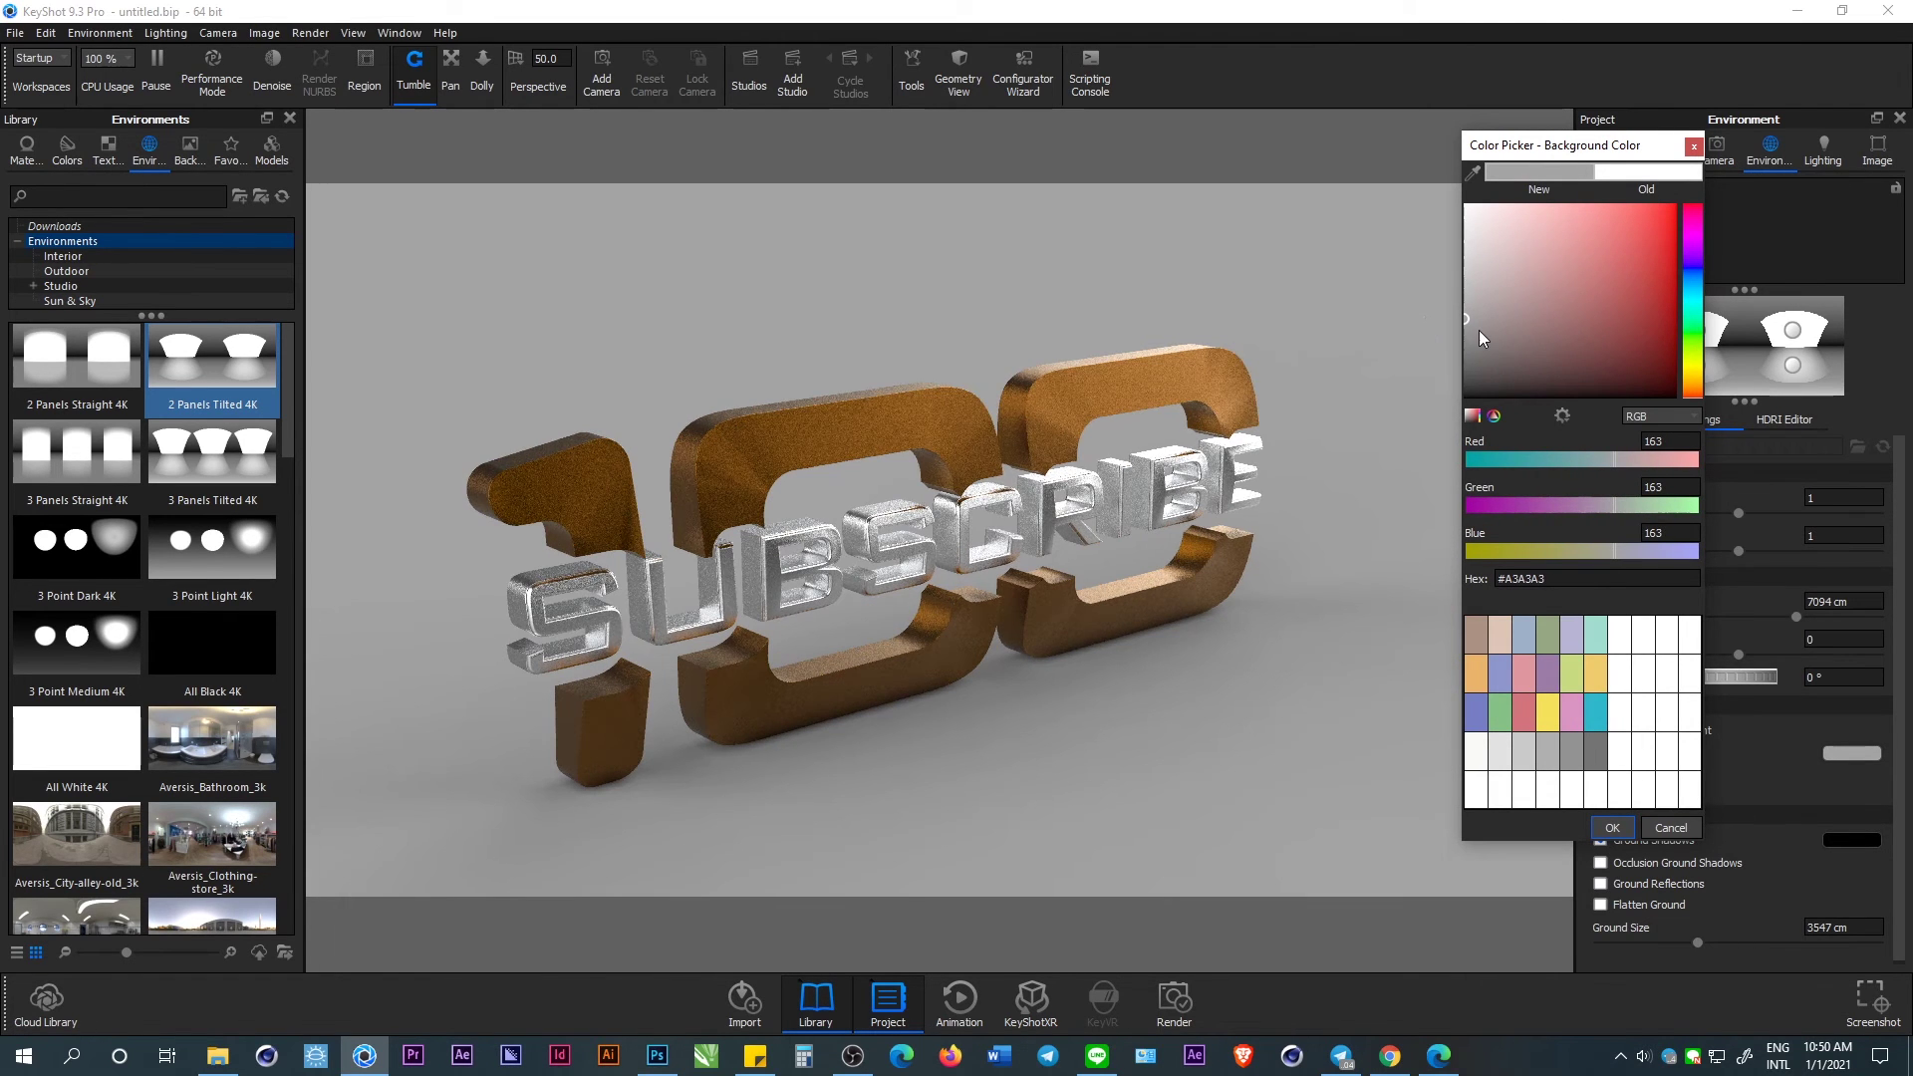
drag(1478, 331, 1449, 344)
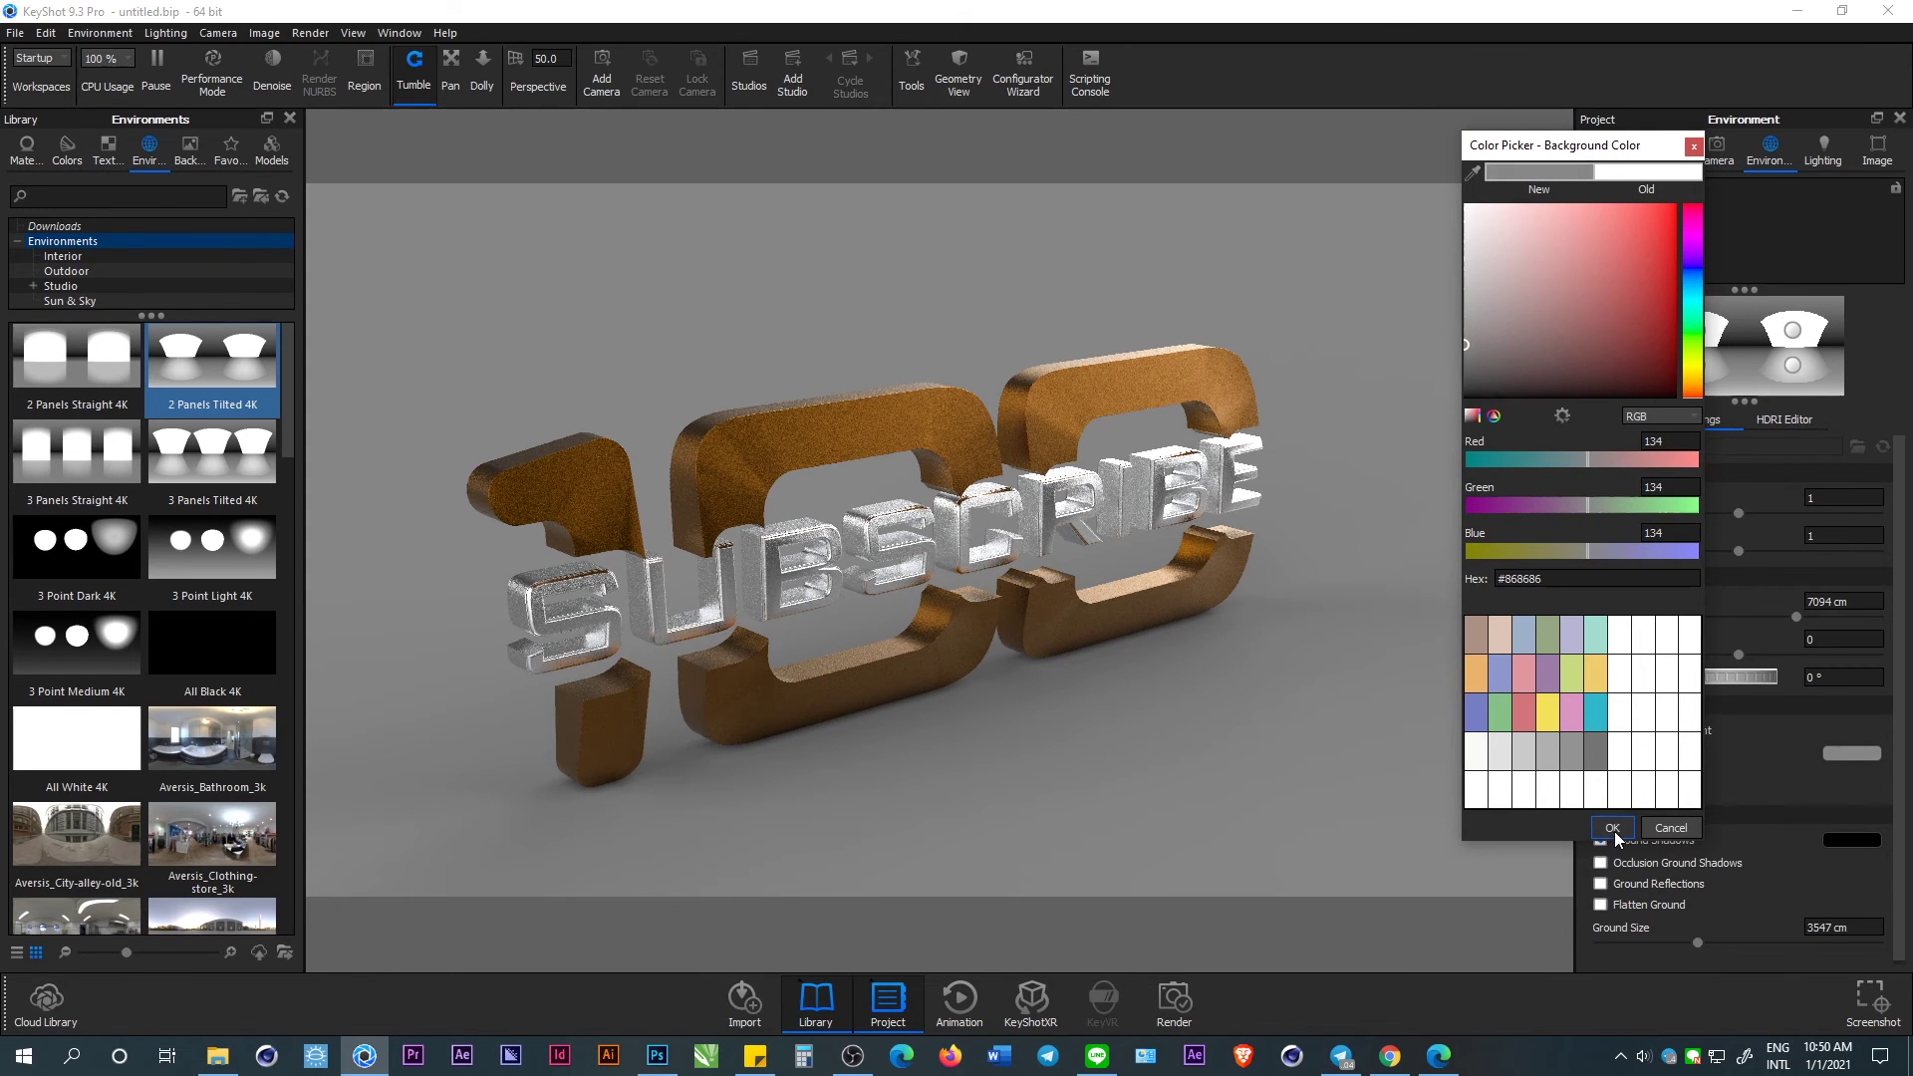
click(1614, 832)
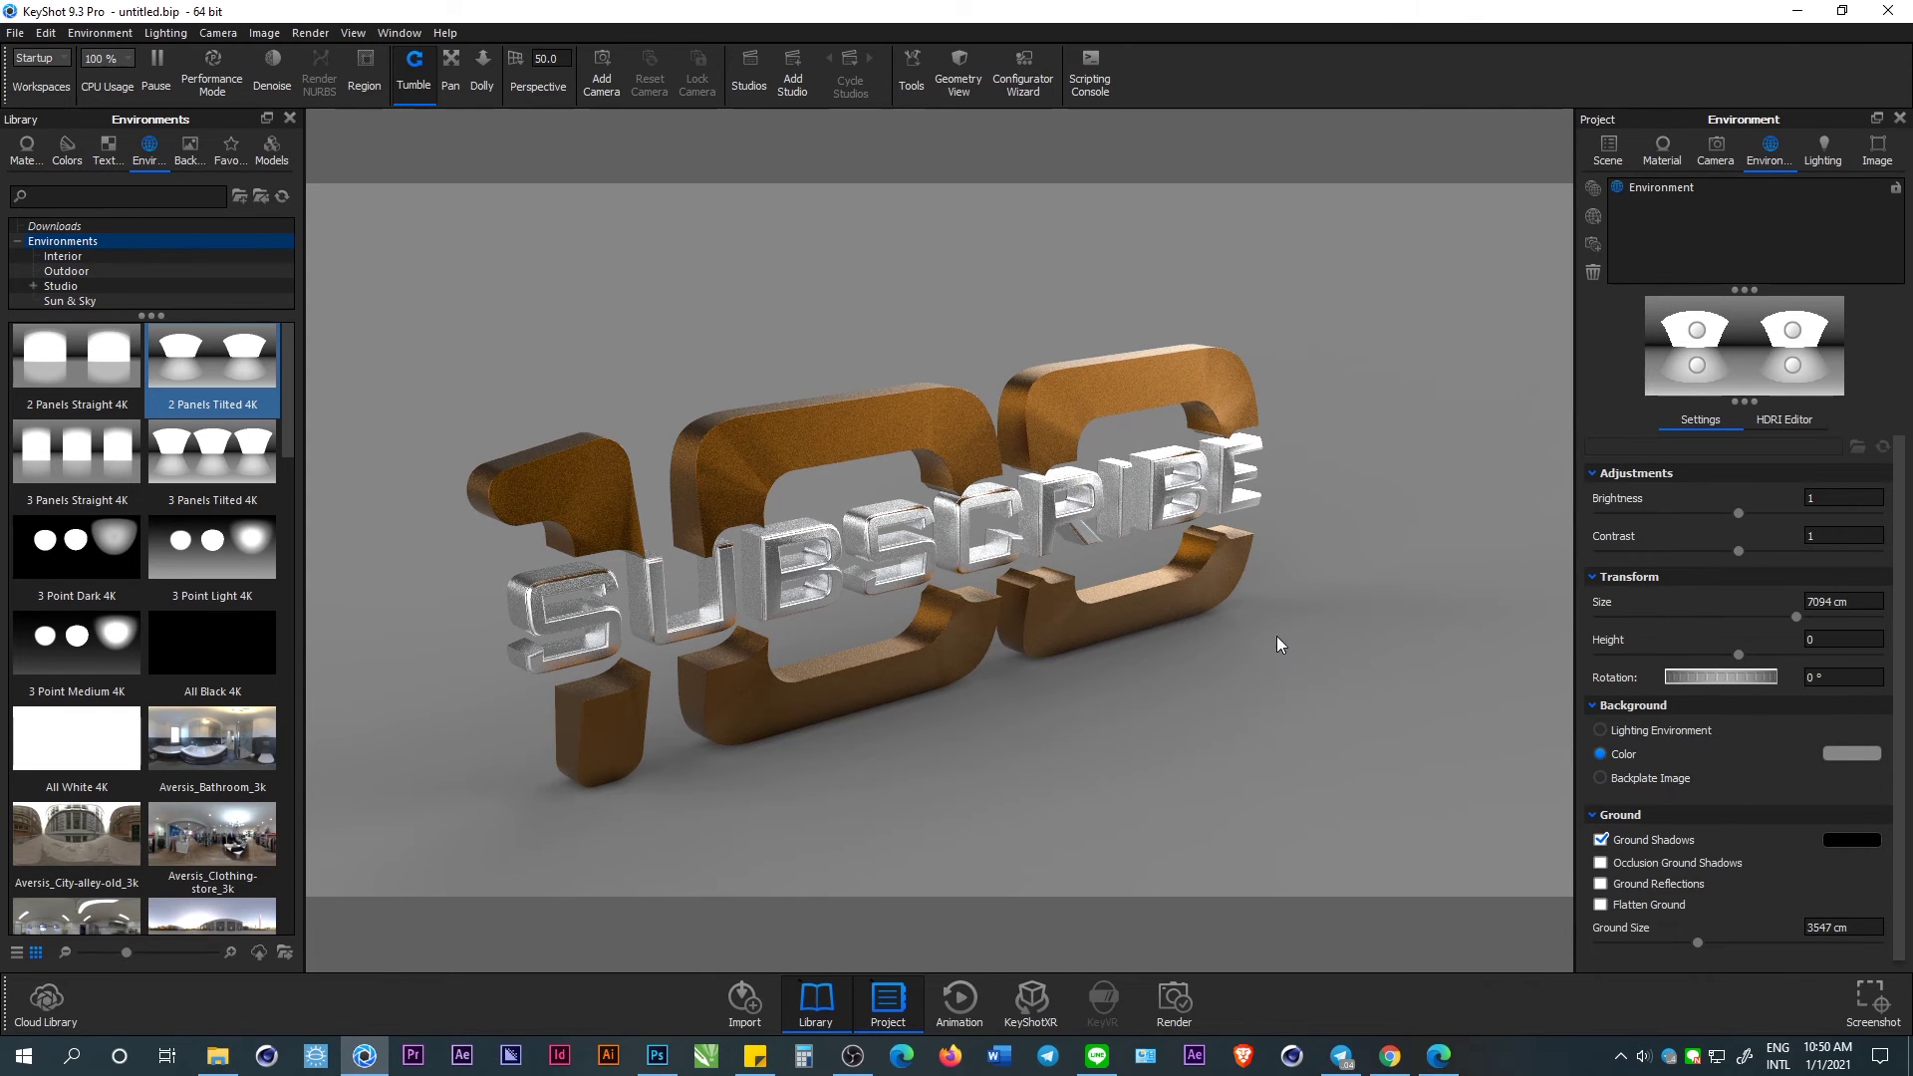
mouse_move(1233, 603)
mouse_down()
mouse_move(762, 541)
mouse_move(767, 564)
mouse_up()
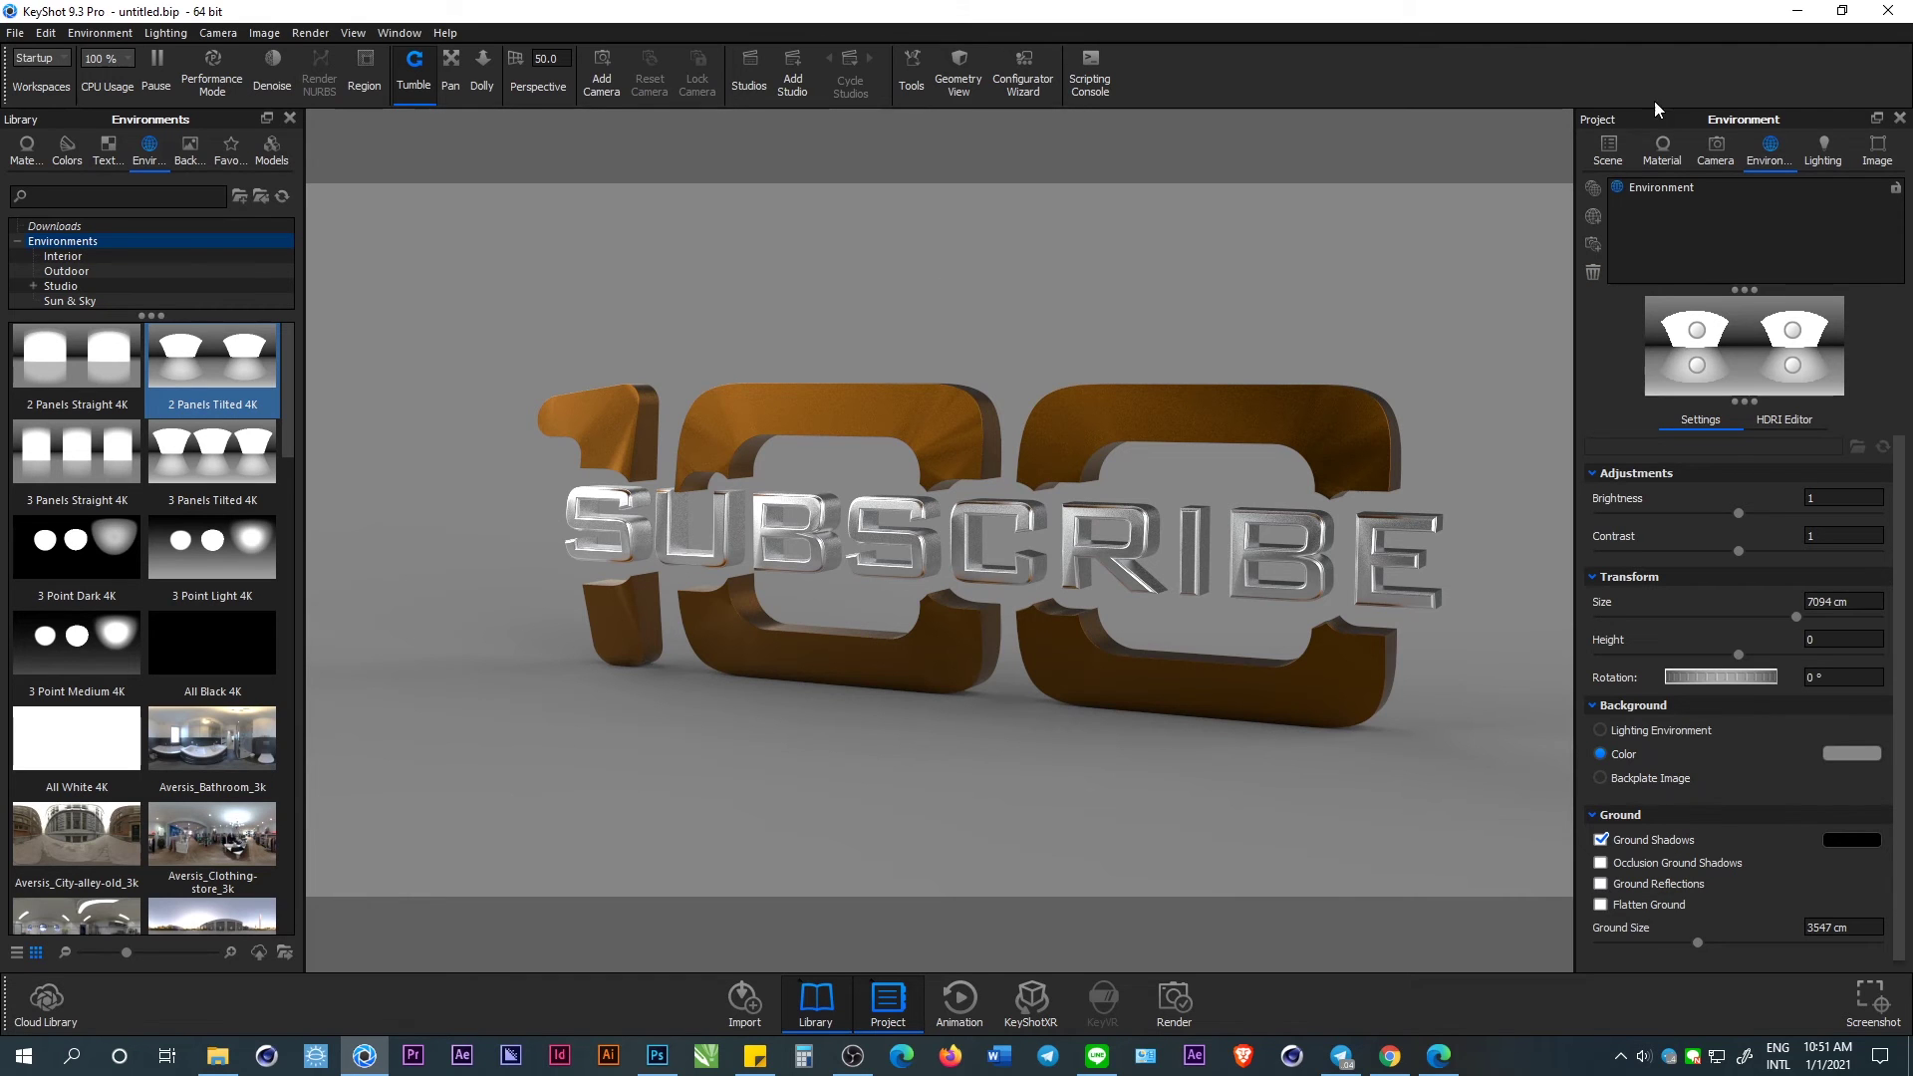
Switch to the CINEMA_4D_Editor camera, then tumble and pan to frame the logo.
click(1609, 144)
double_click(1693, 309)
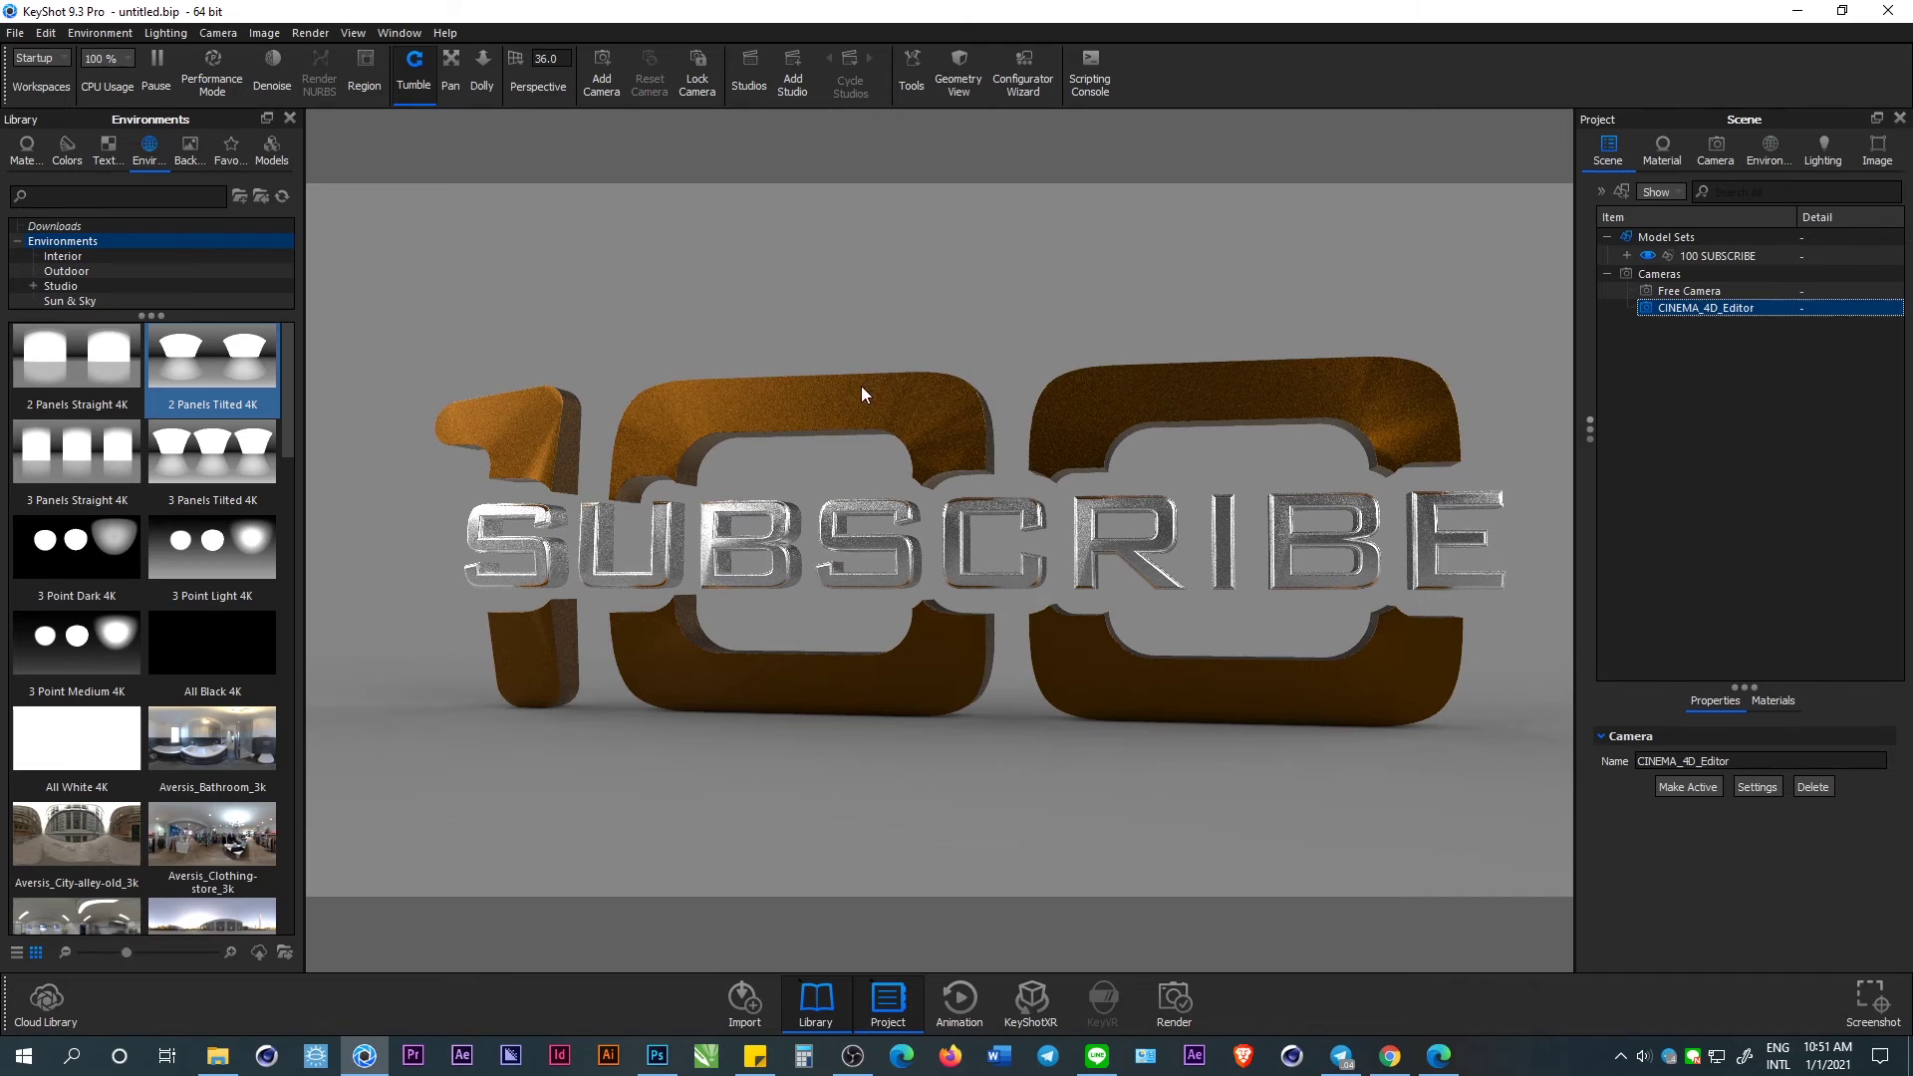
drag(1236, 617, 1103, 633)
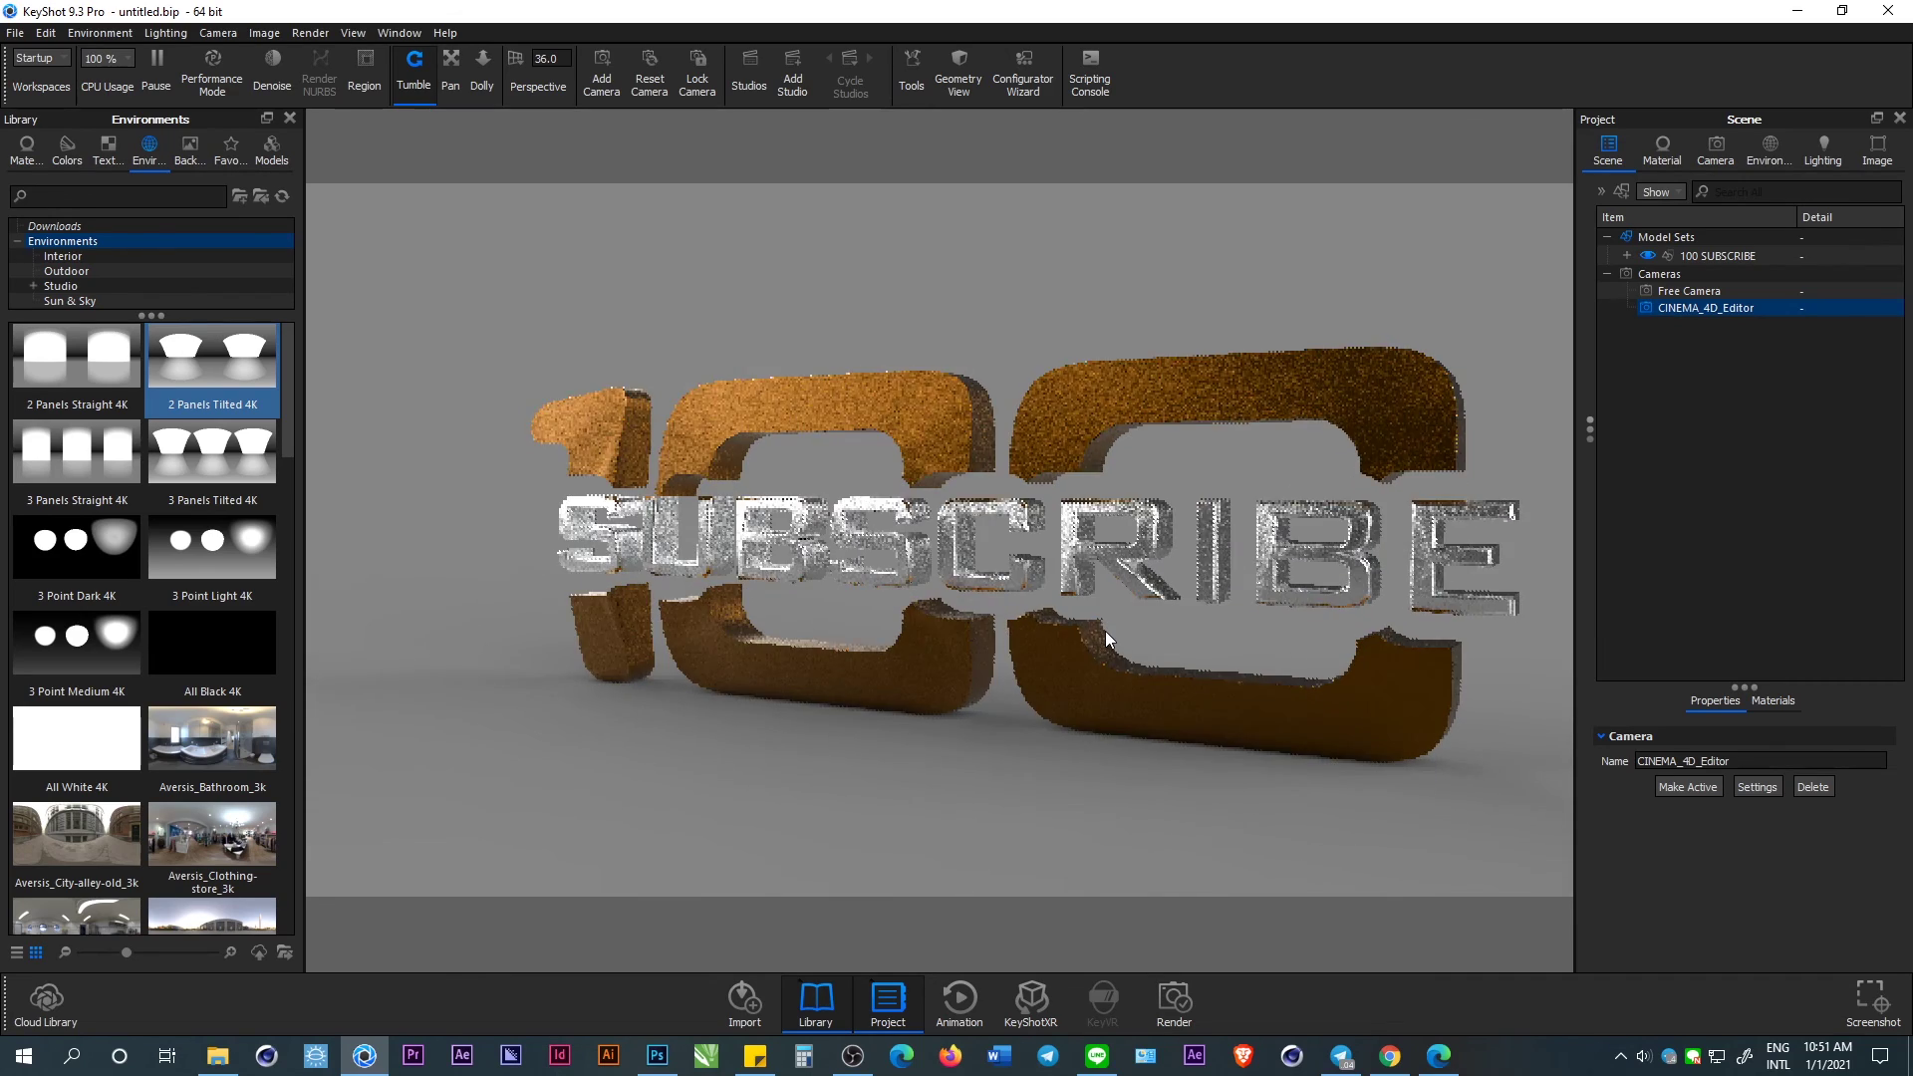
drag(1108, 631, 1040, 614)
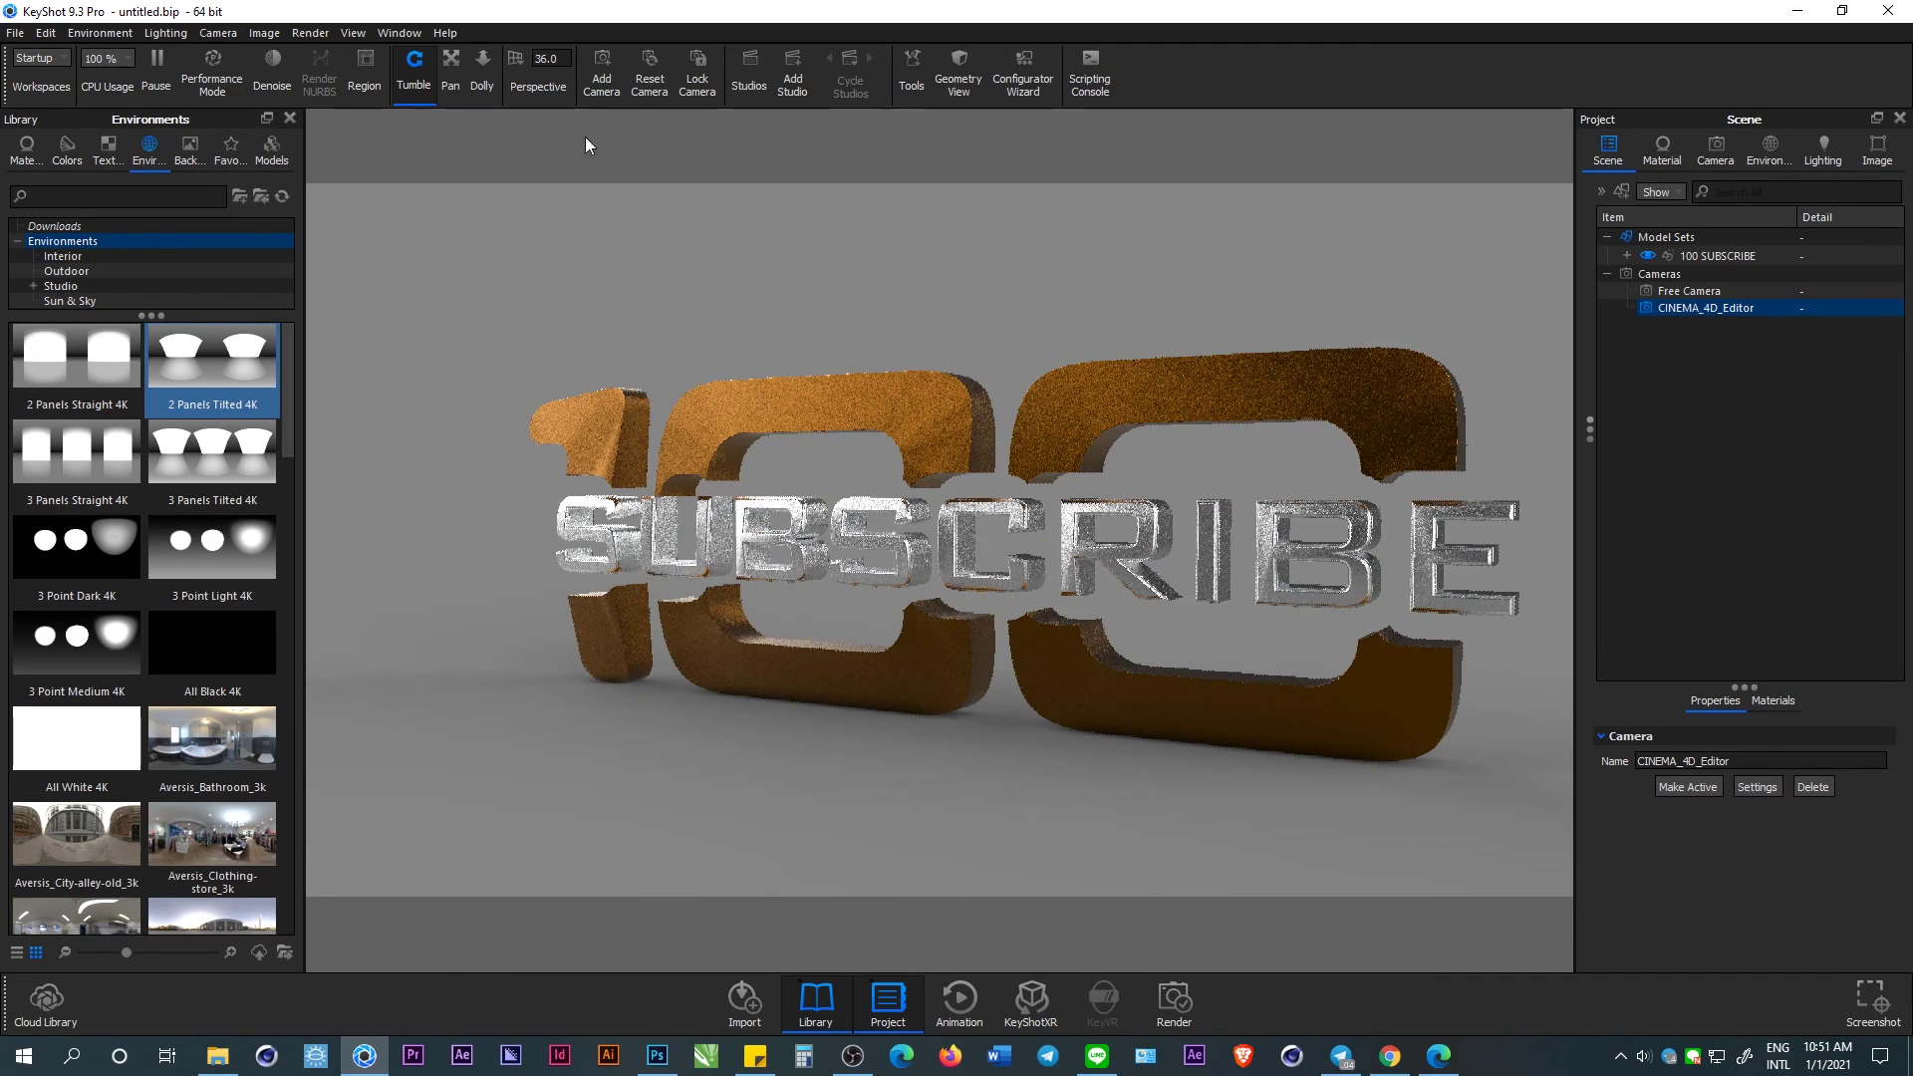
click(451, 68)
drag(1102, 407, 1031, 408)
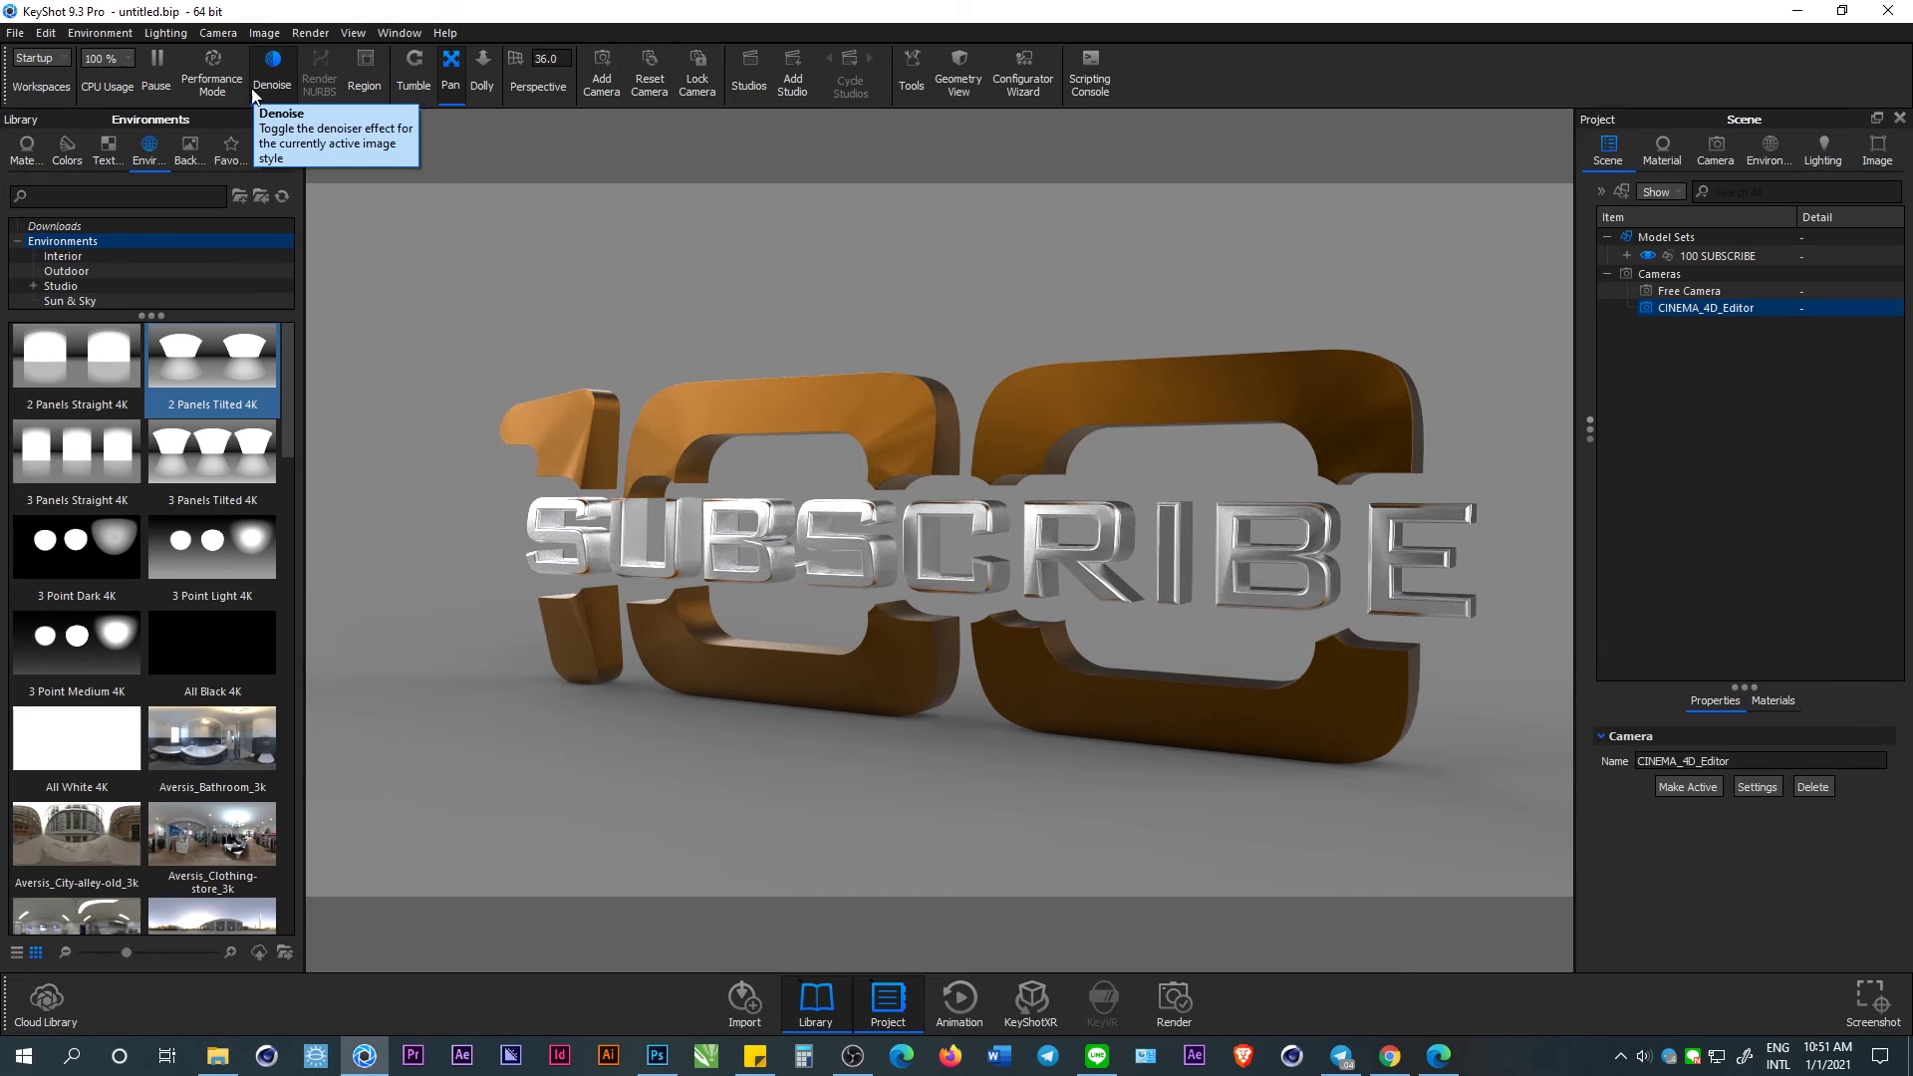
Turn on denoising and light the scene with the 3 Panels Straight 4K environment.
click(254, 93)
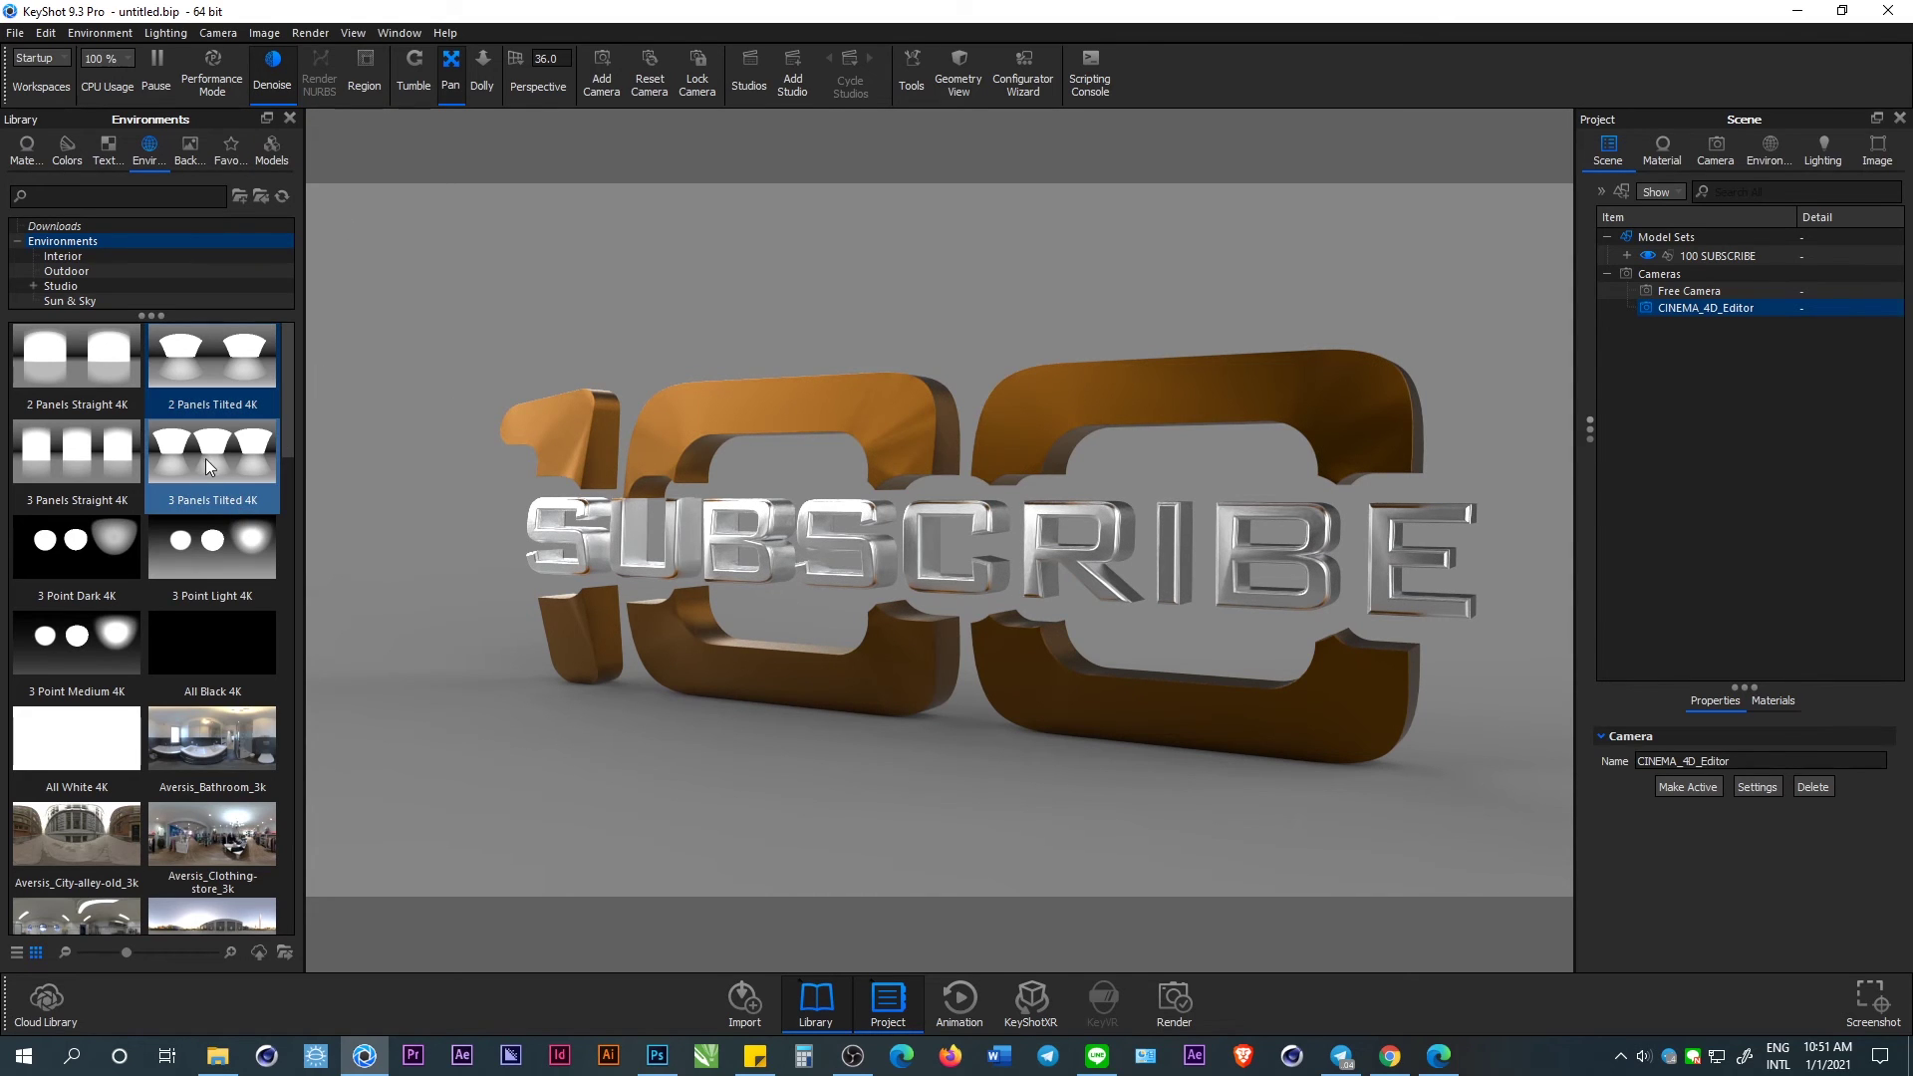
drag(205, 453, 380, 303)
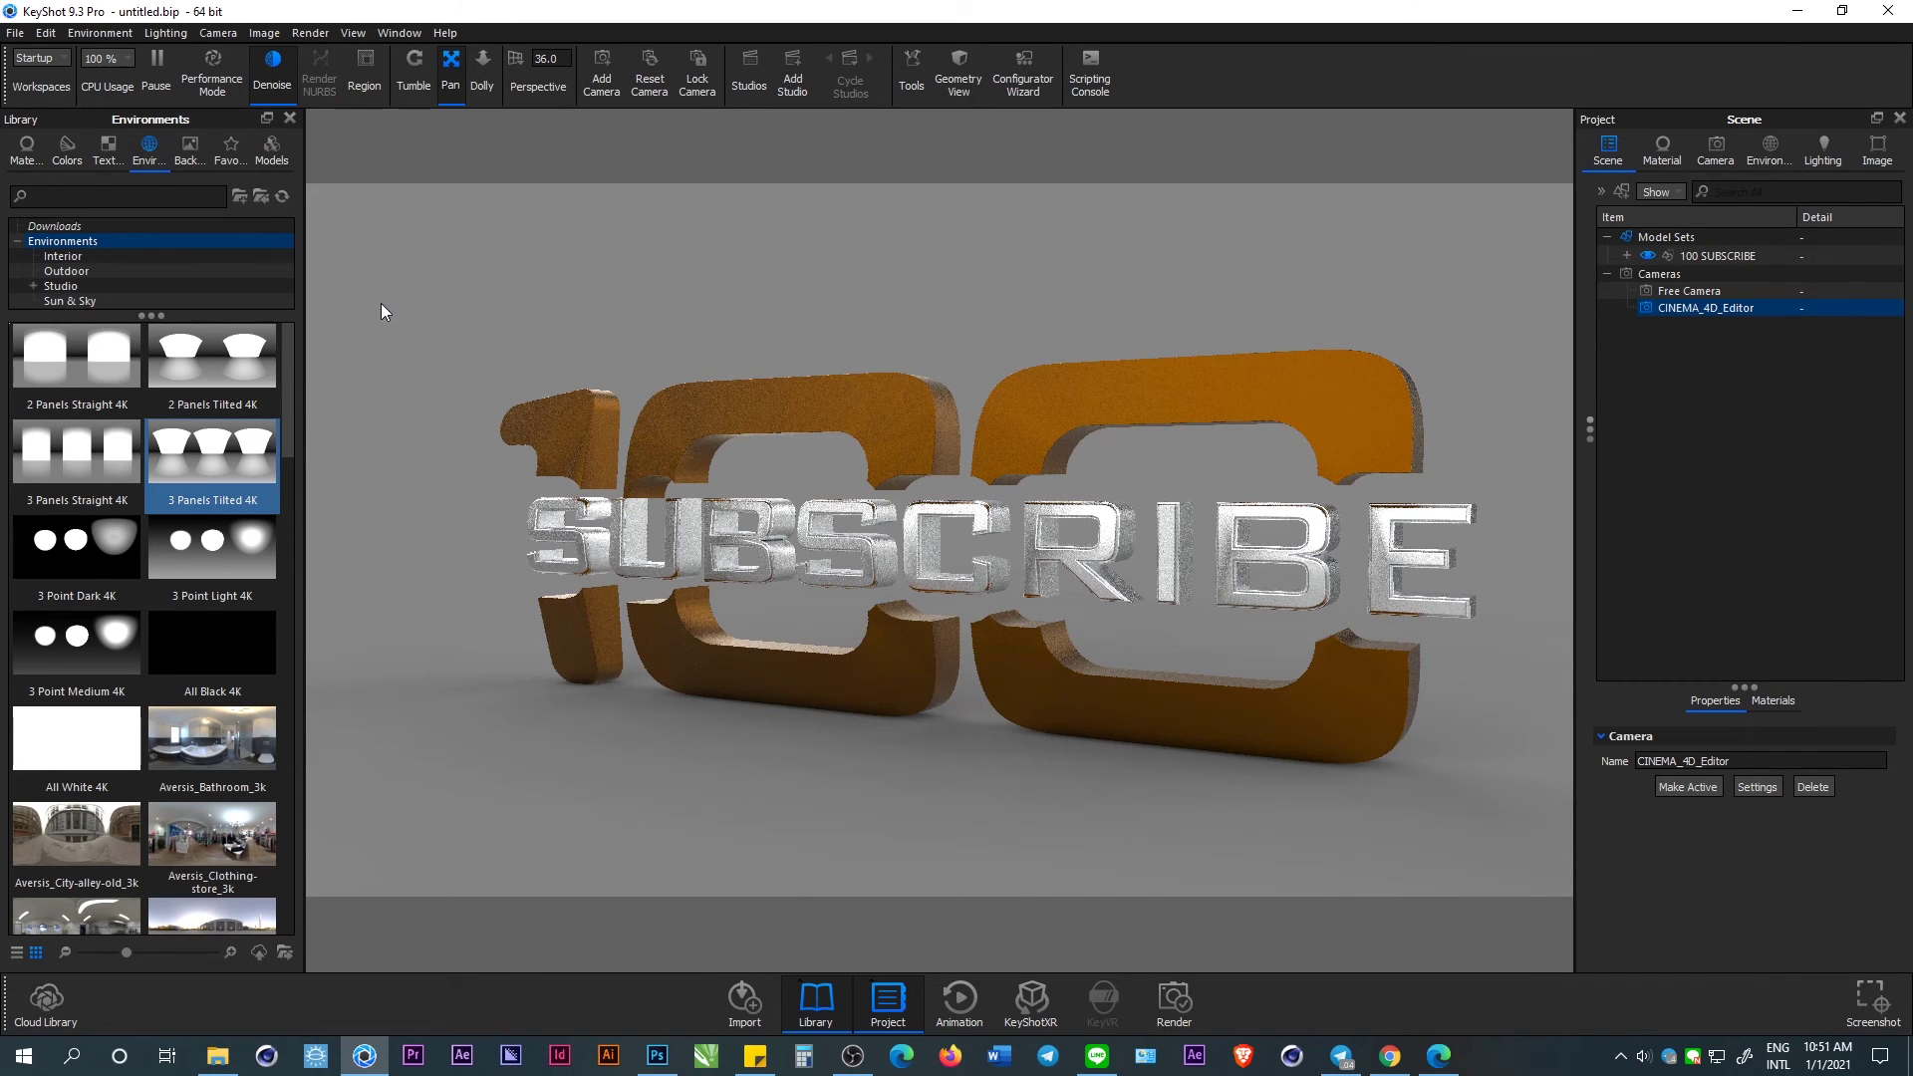
drag(119, 464, 457, 303)
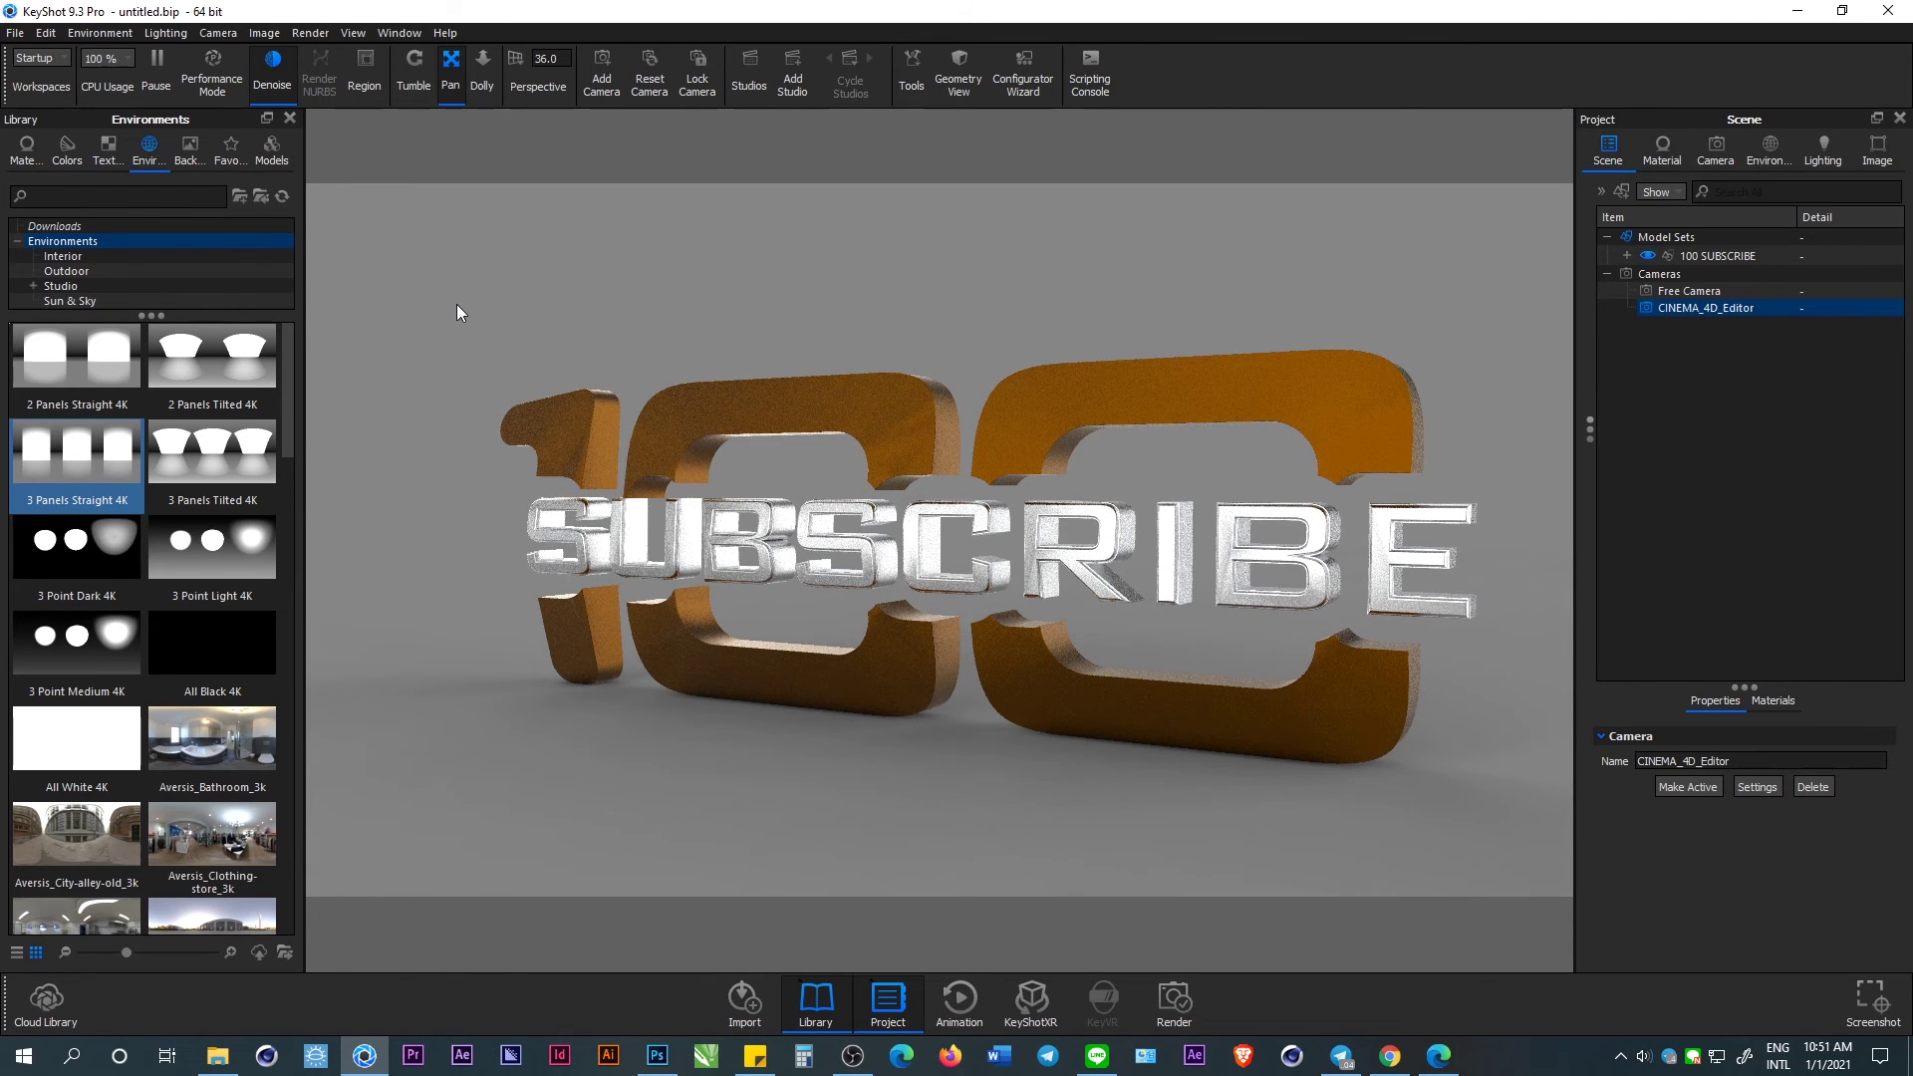
click(30, 154)
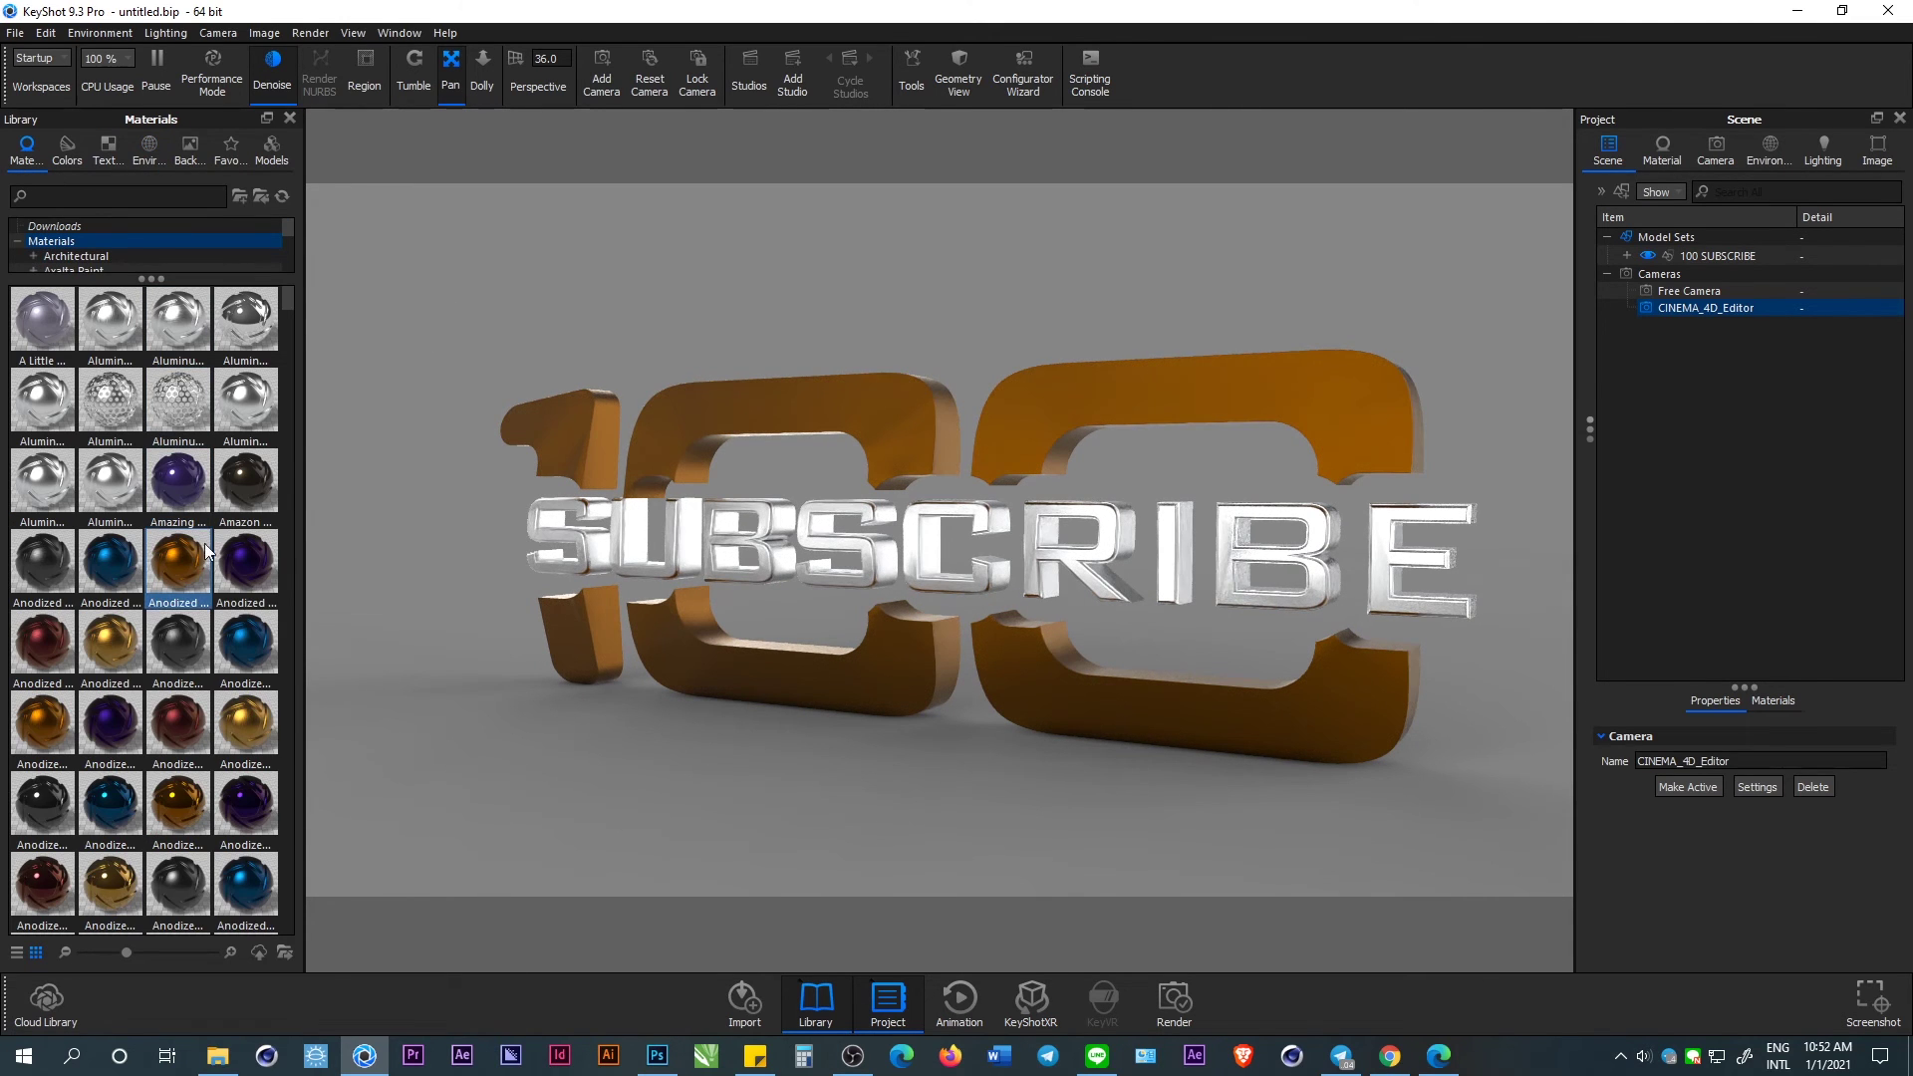
Try anodized finishes: red on the 100 numbers and gold on the SUBSCRIBE letters.
scroll(212, 720, down, 3)
mouse_move(249, 484)
mouse_down()
mouse_move(534, 442)
mouse_move(564, 421)
mouse_up()
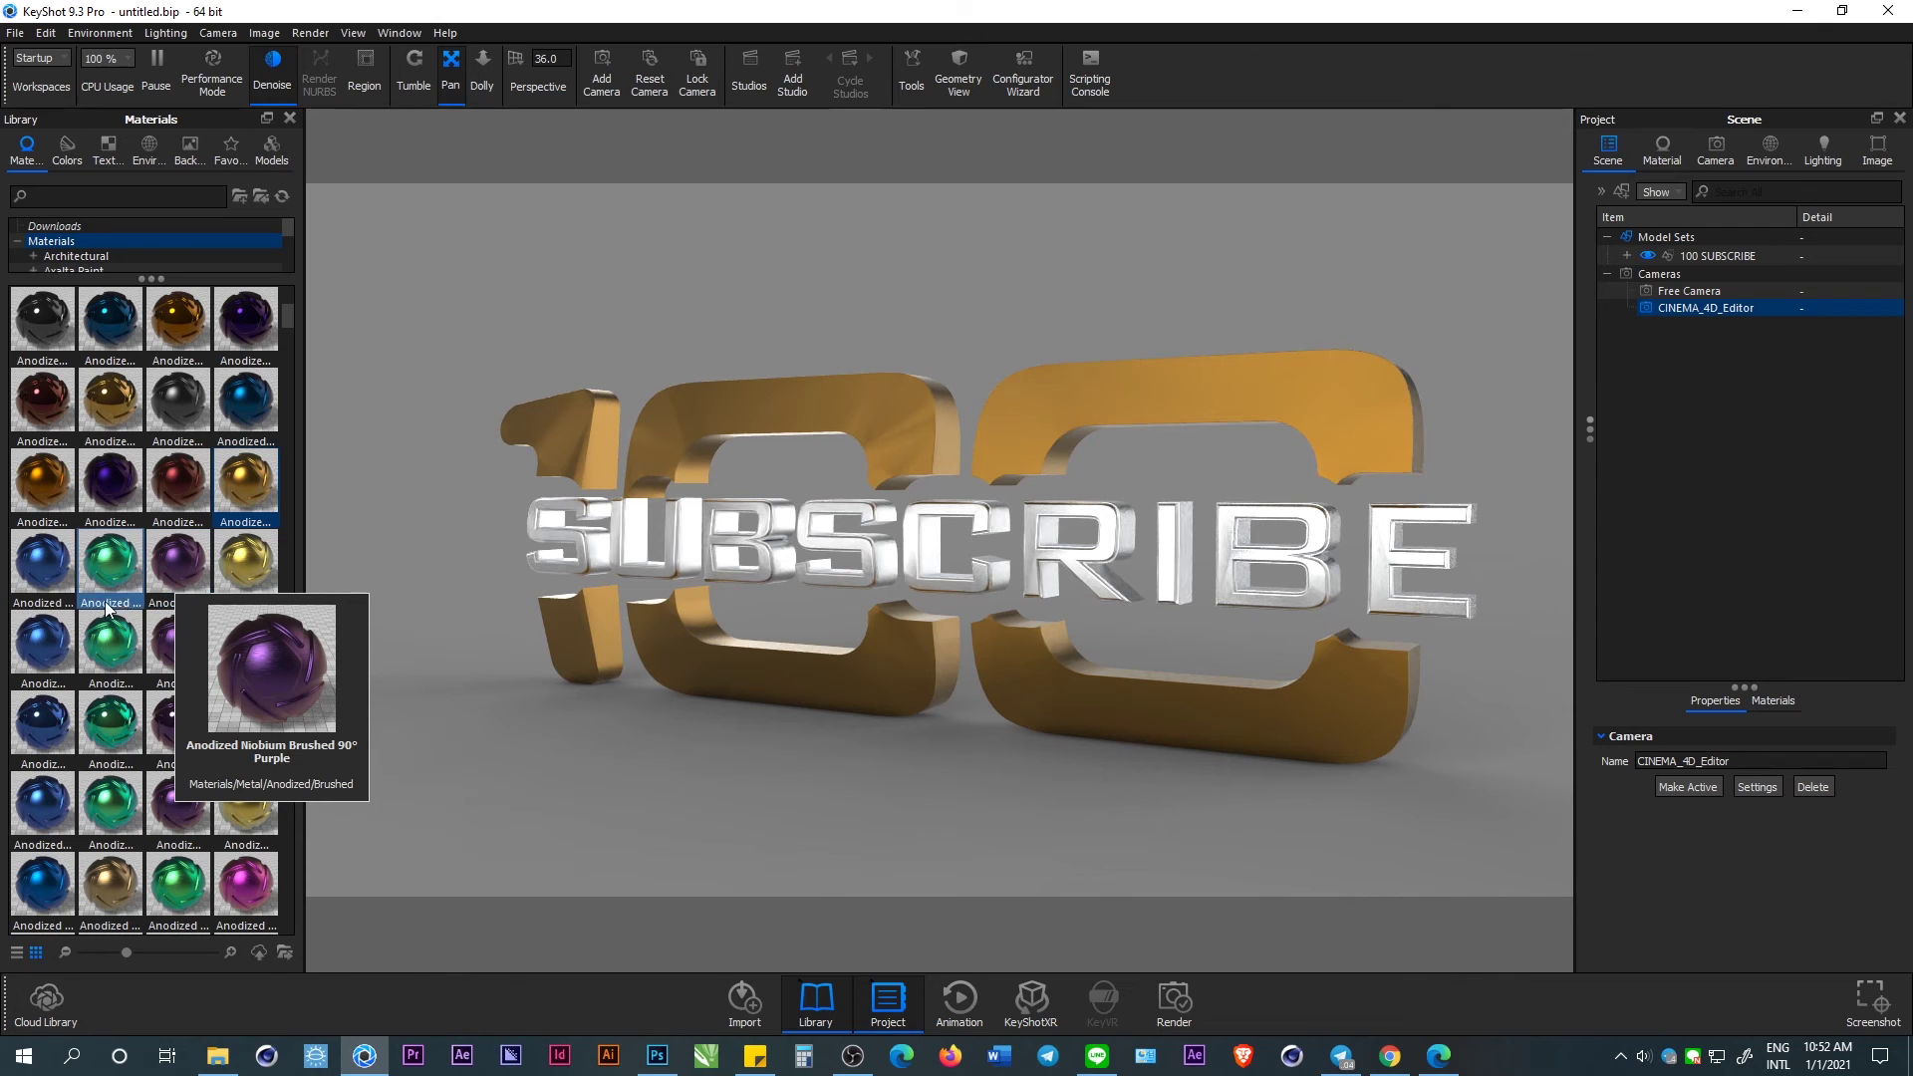
scroll(99, 775, down, 3)
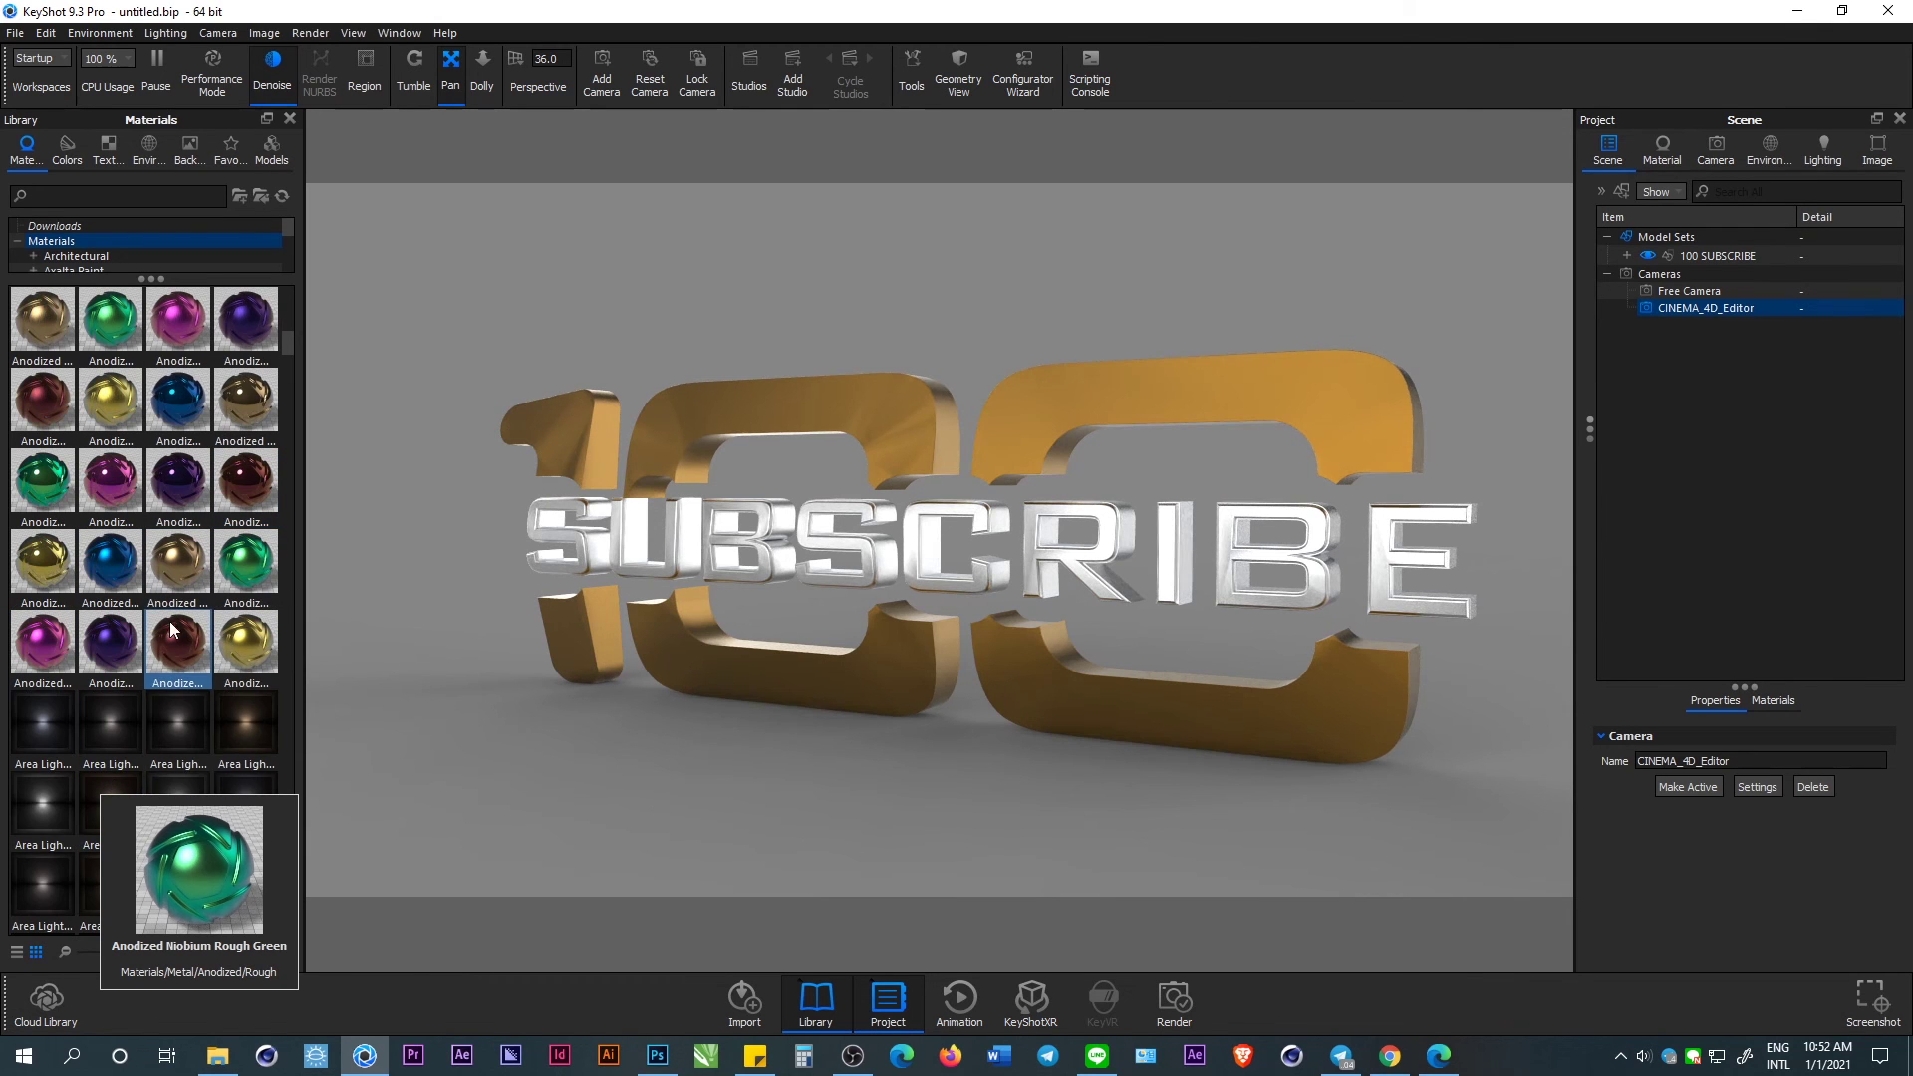
drag(176, 631, 580, 426)
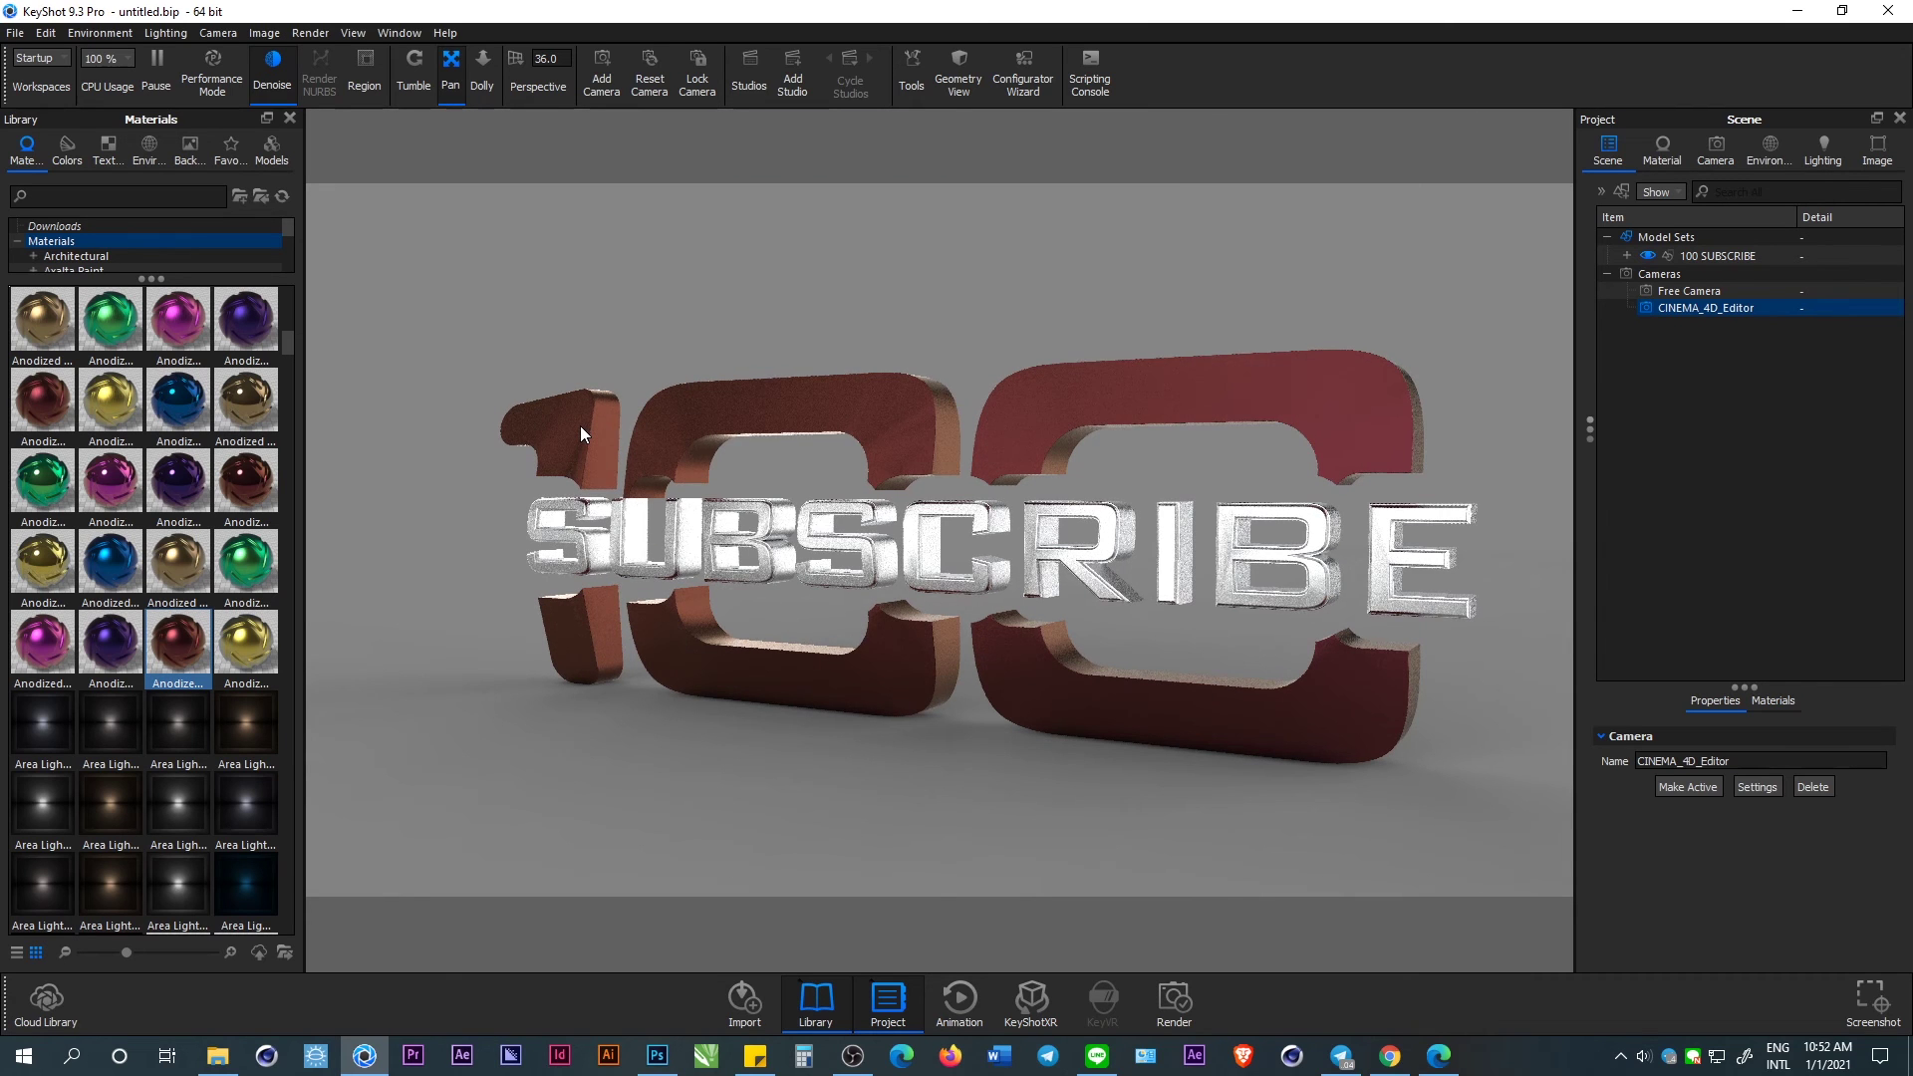
drag(250, 403, 618, 536)
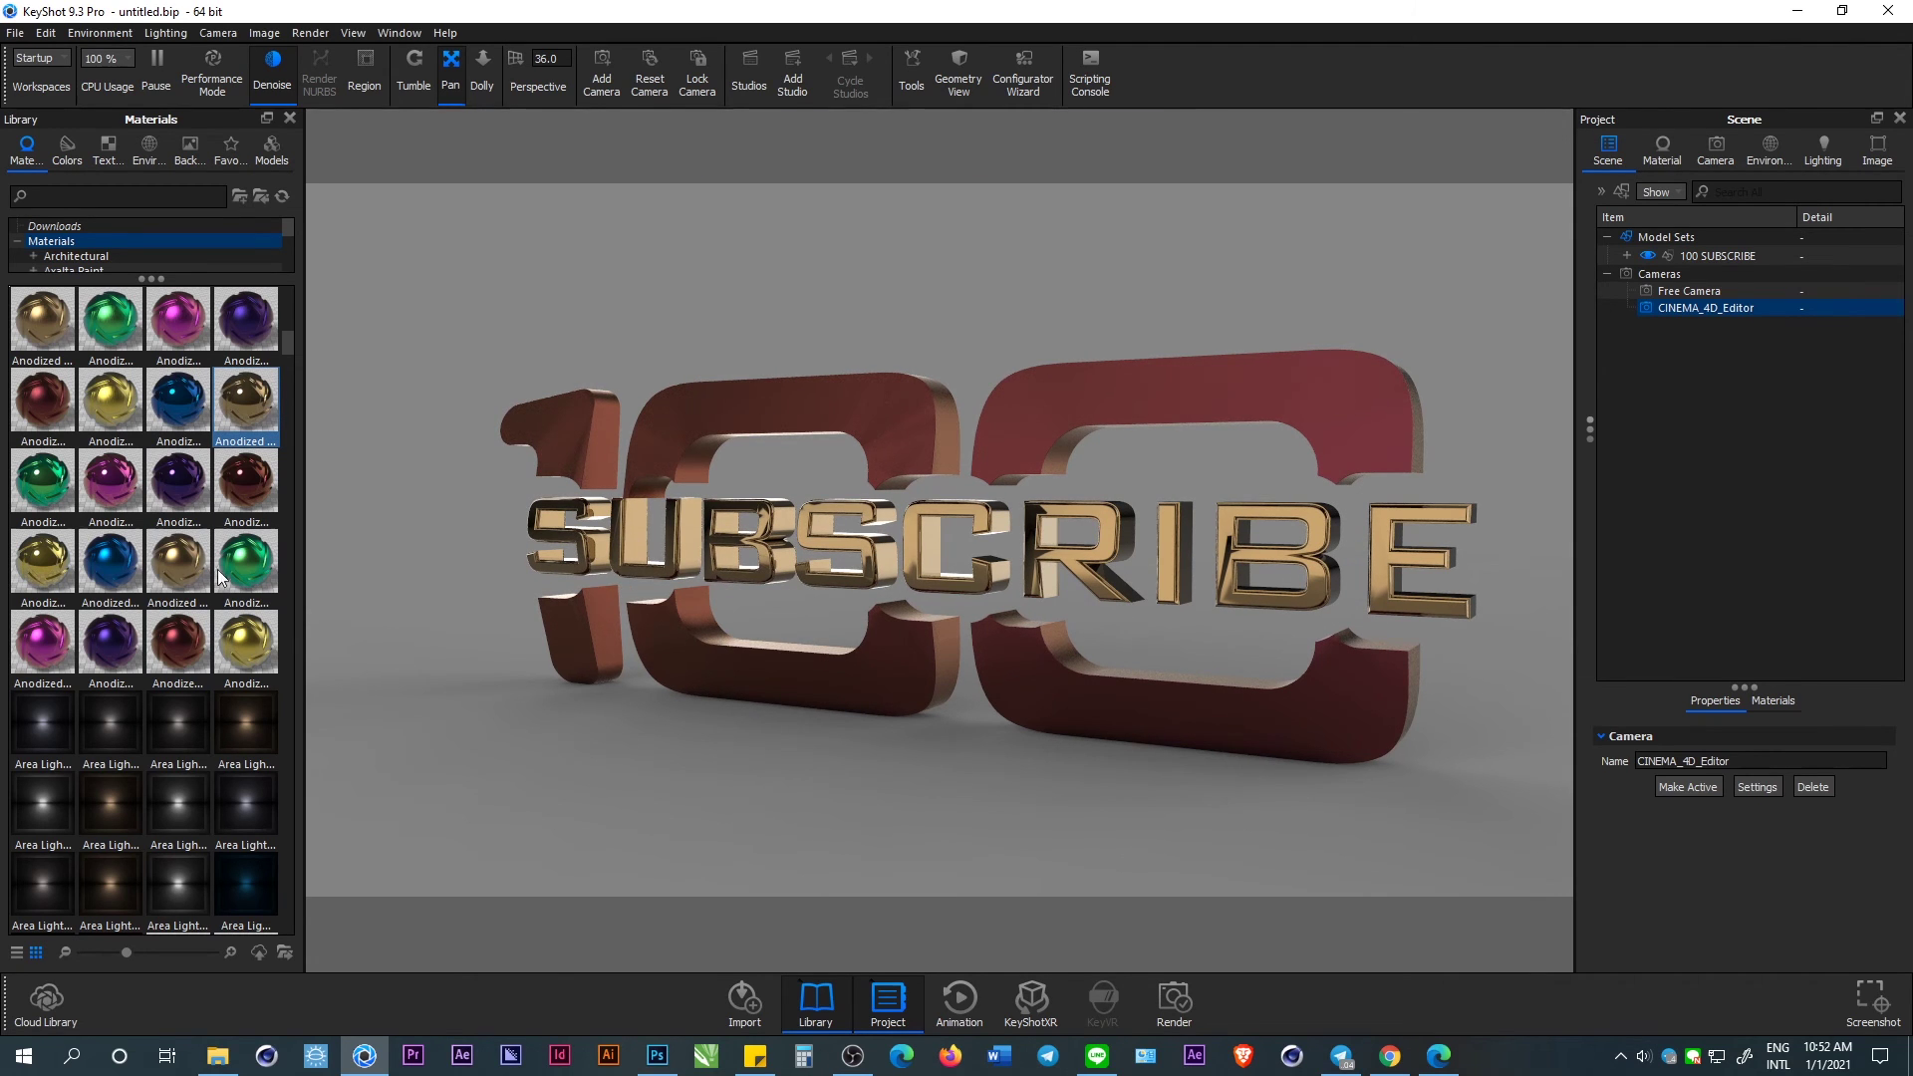
Try green, pink and dark red anodized, brass, and copper materials on the 100.
drag(254, 578, 572, 423)
drag(115, 494, 564, 418)
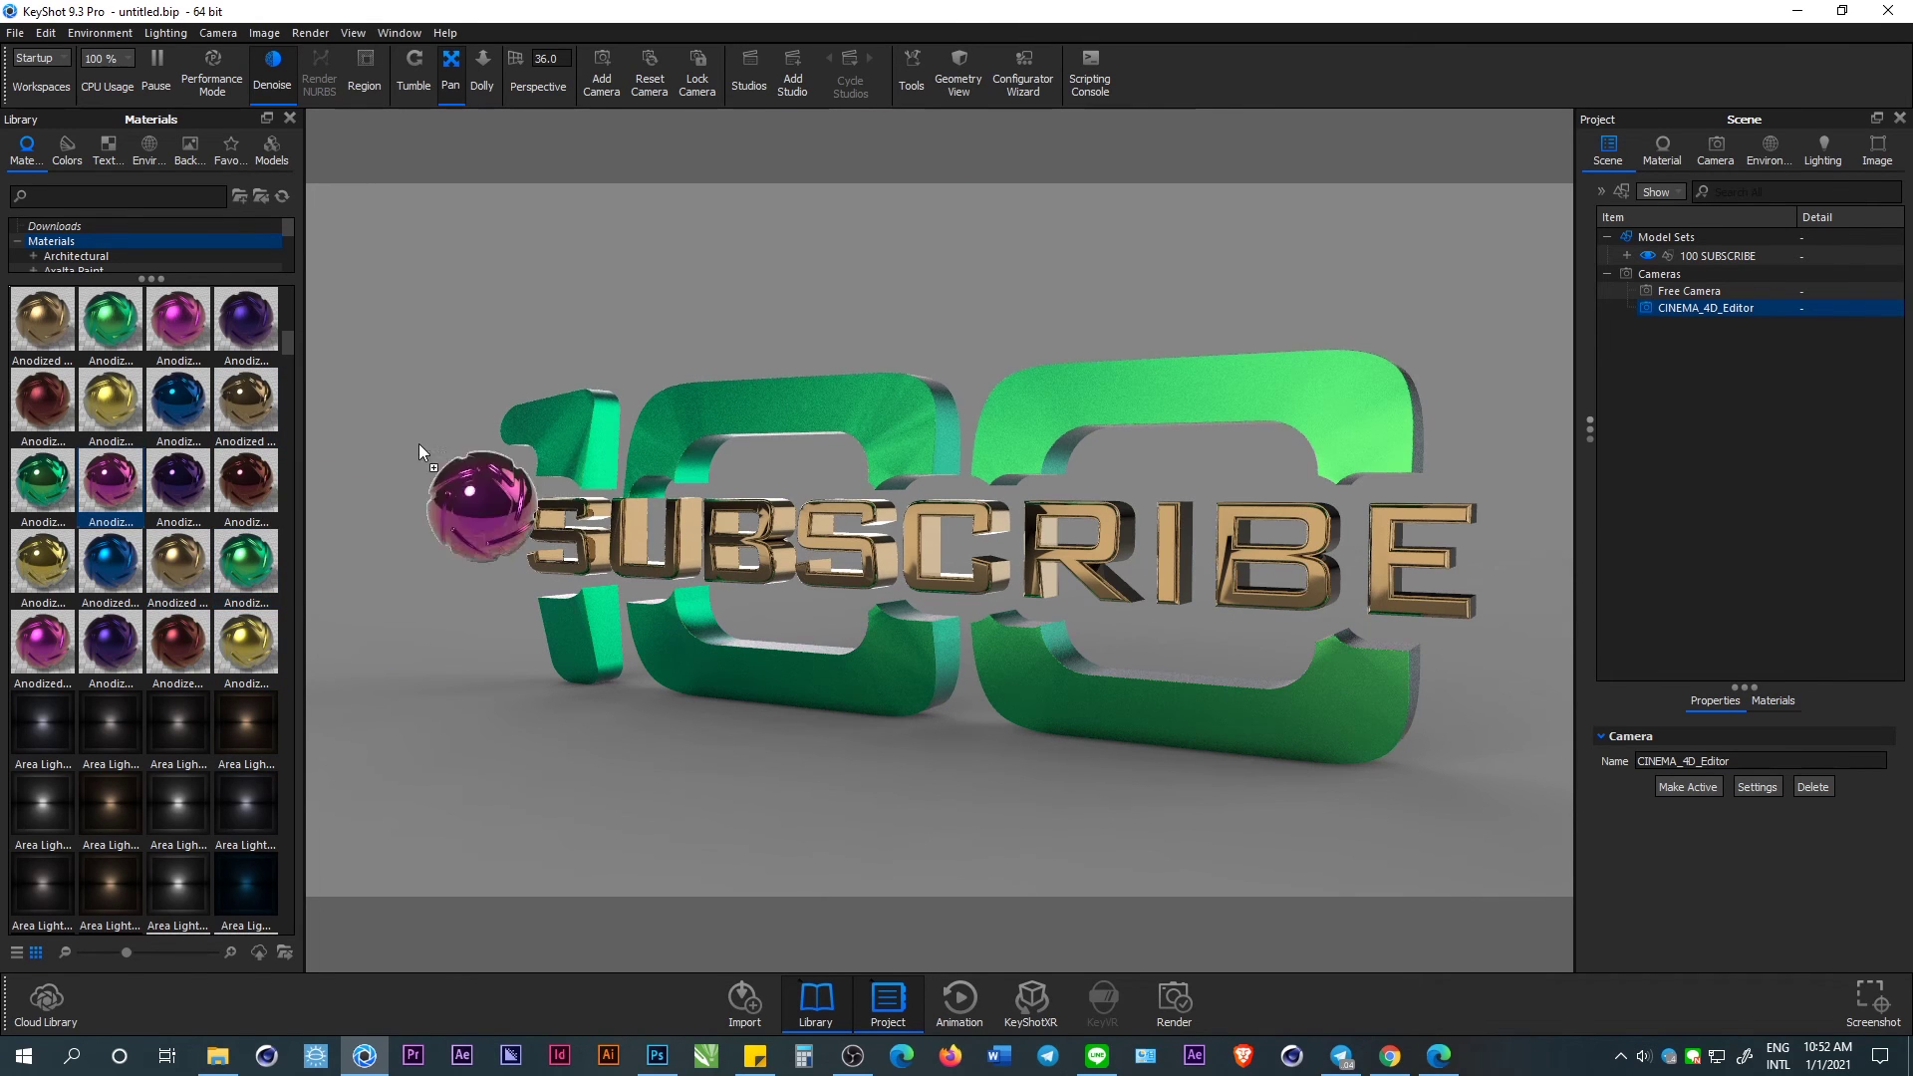
drag(273, 498, 553, 421)
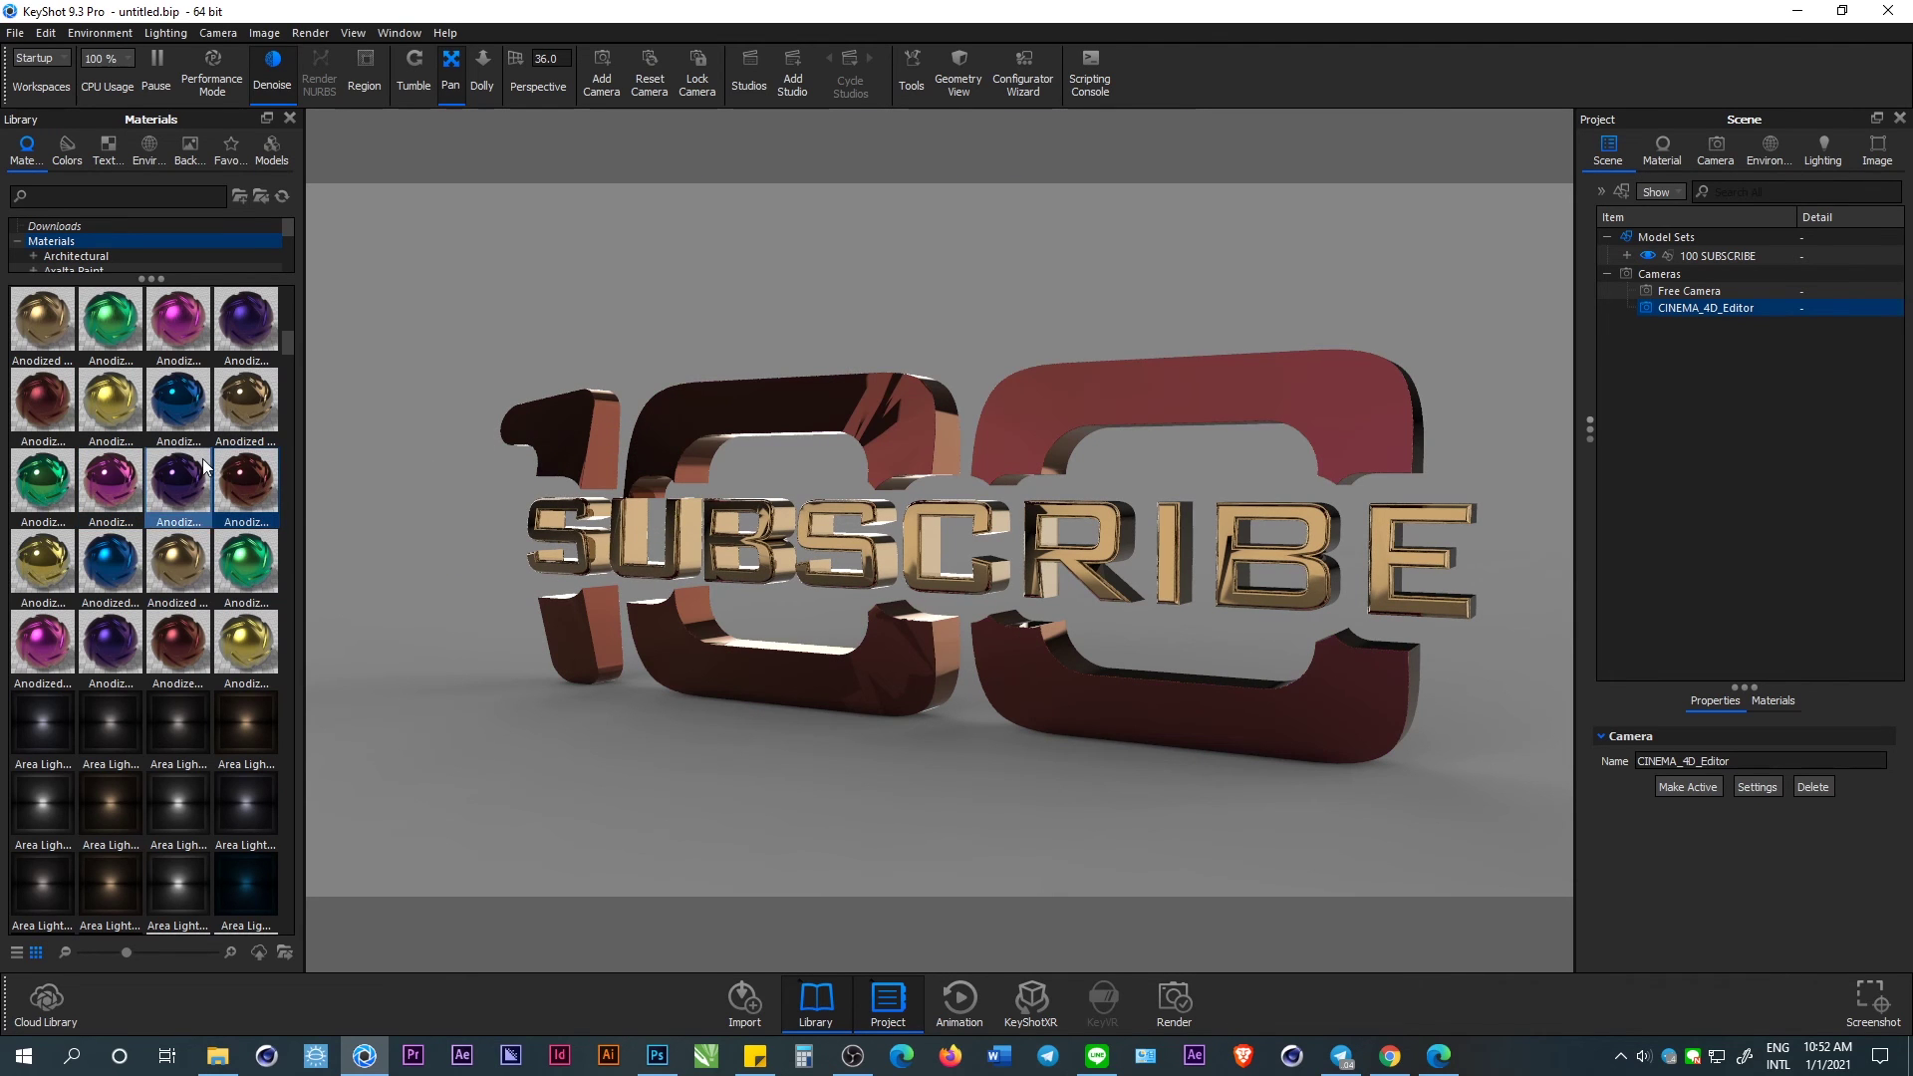
scroll(189, 463, down, 5)
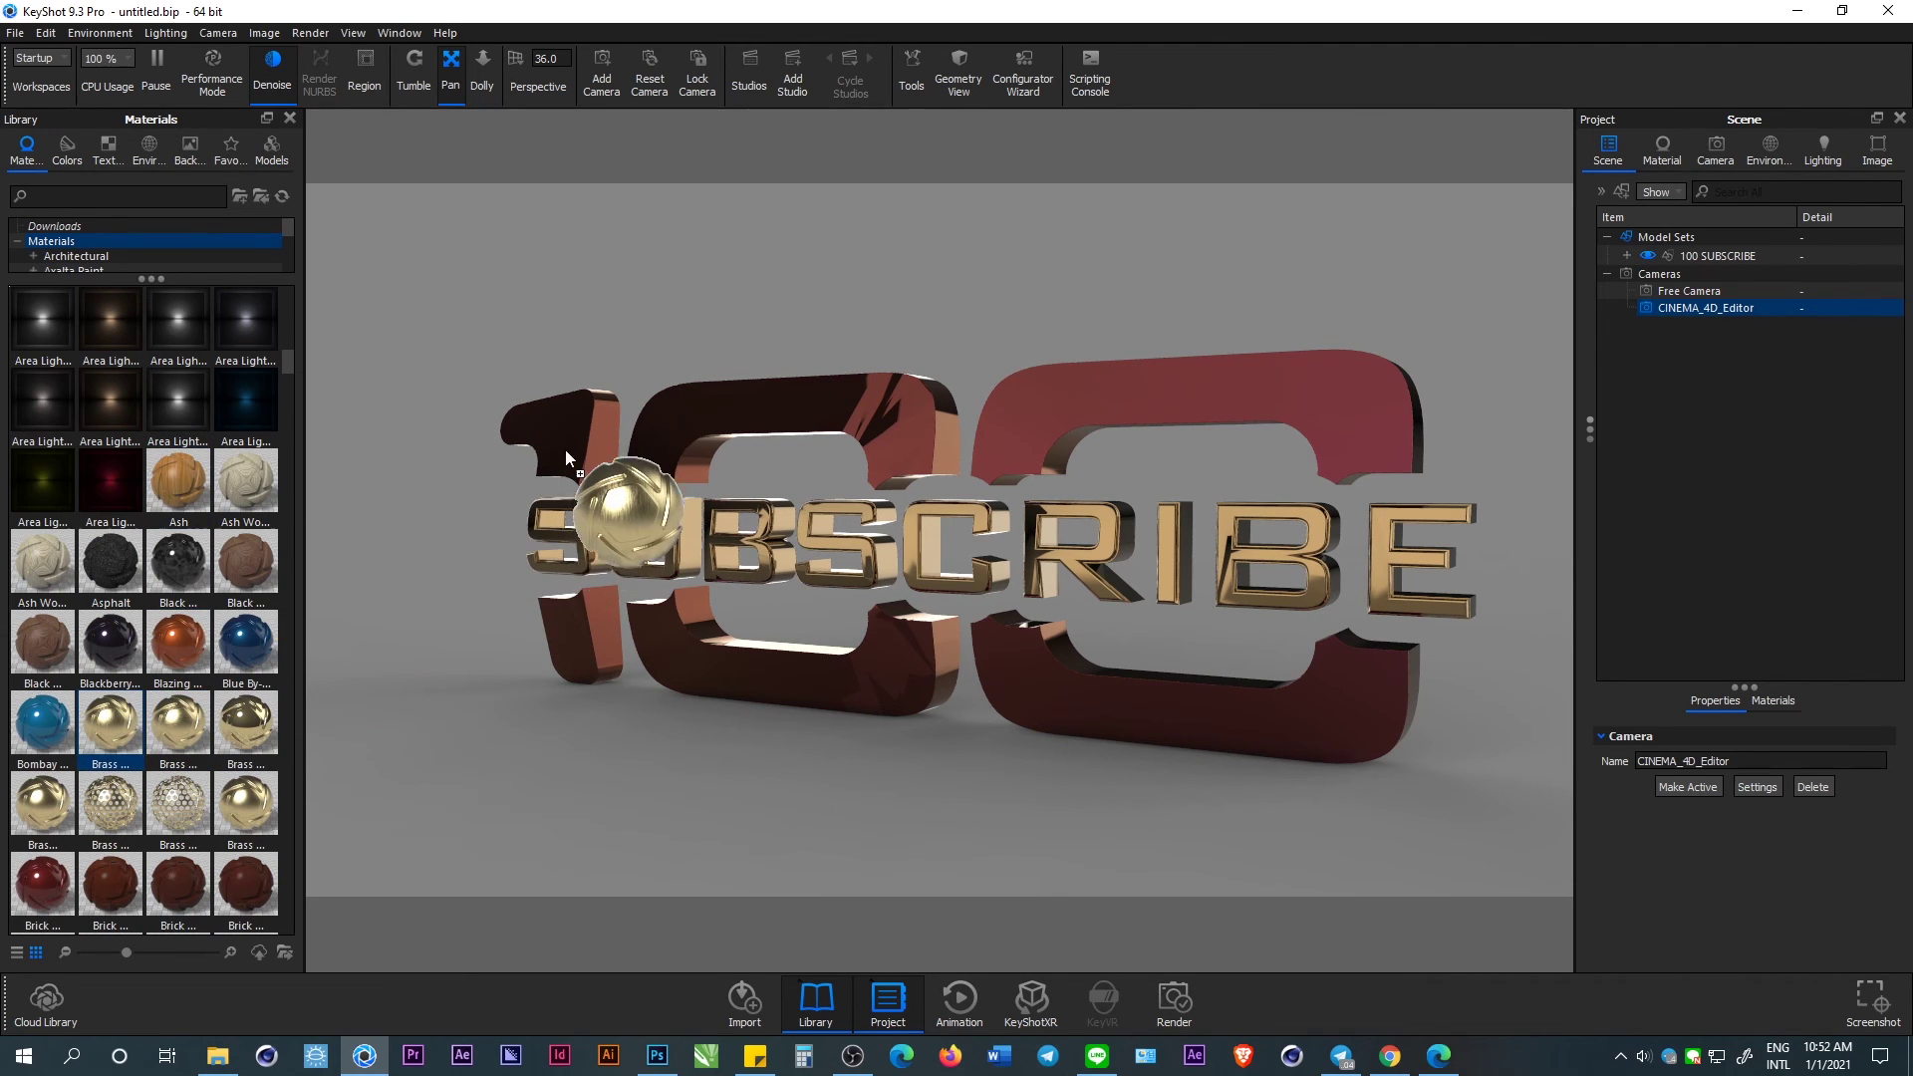
drag(110, 732, 583, 416)
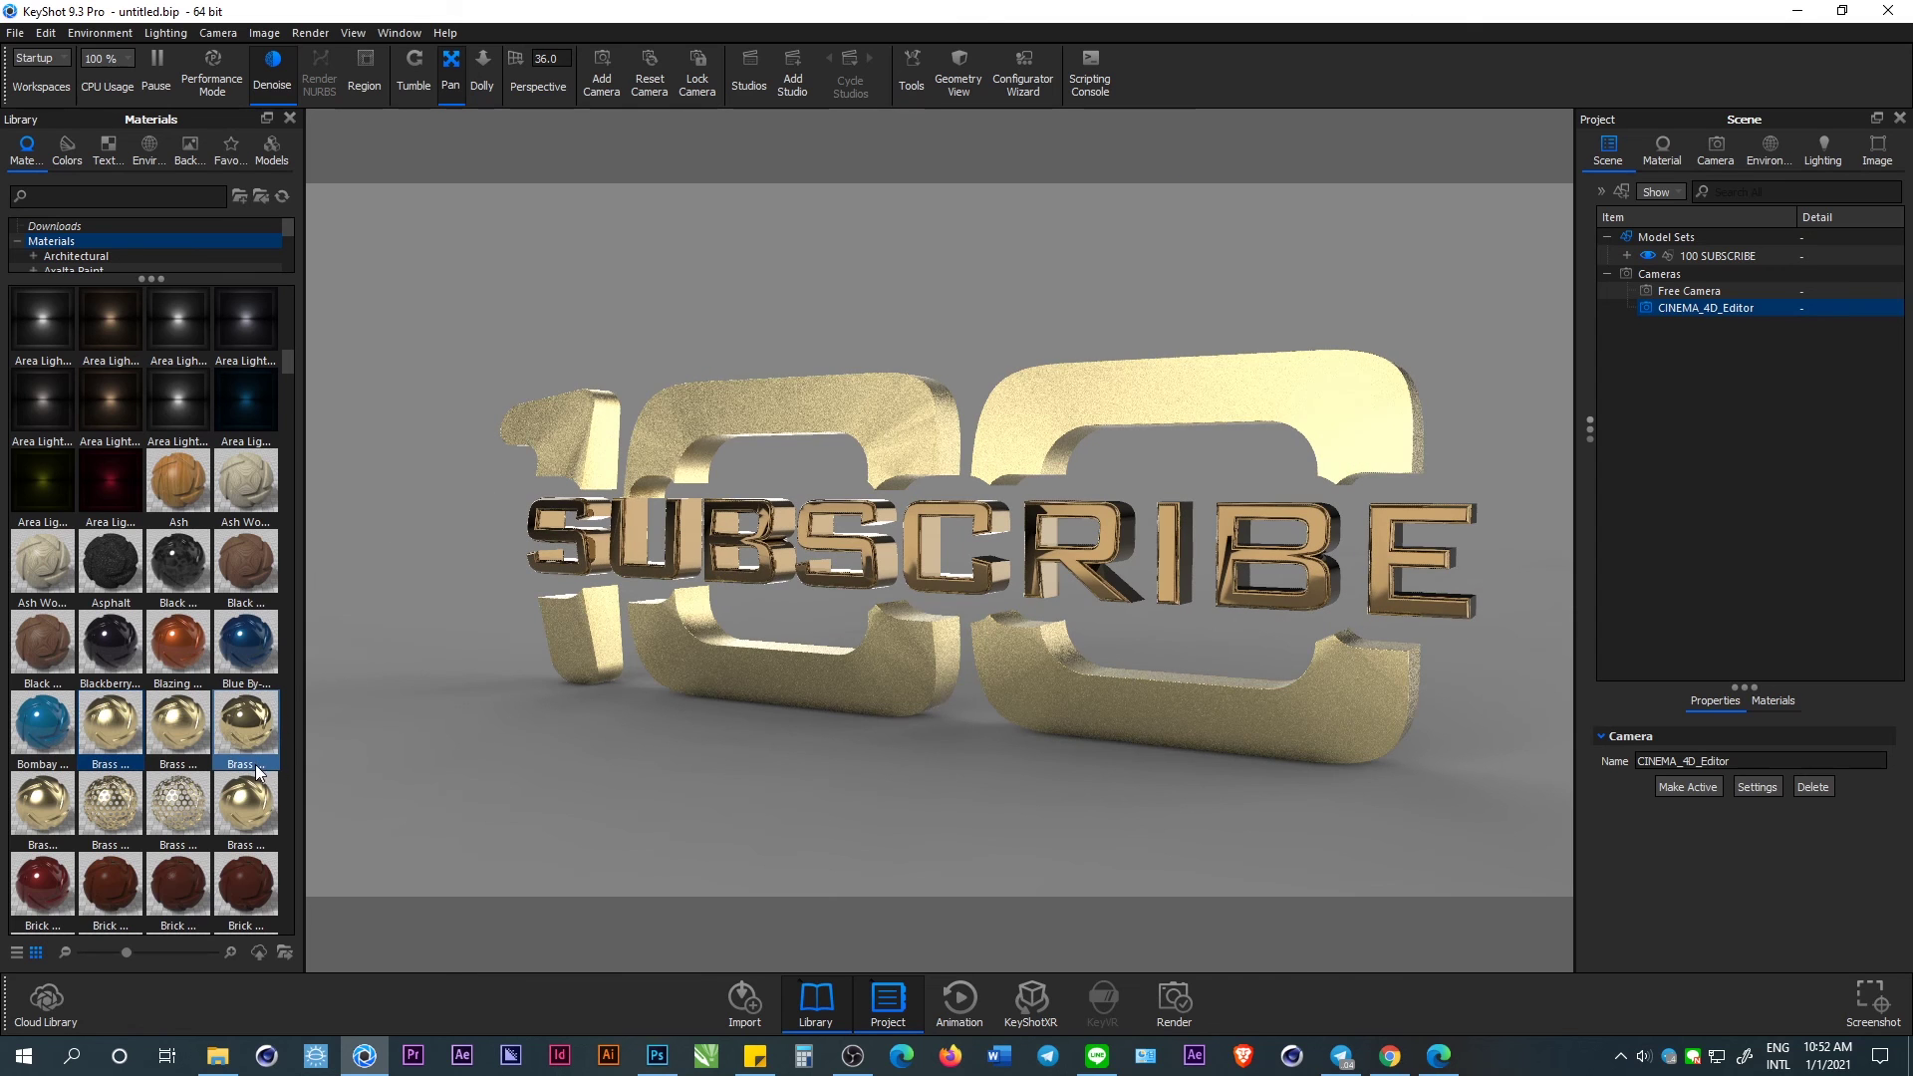
scroll(172, 685, down, 3)
scroll(172, 684, down, 3)
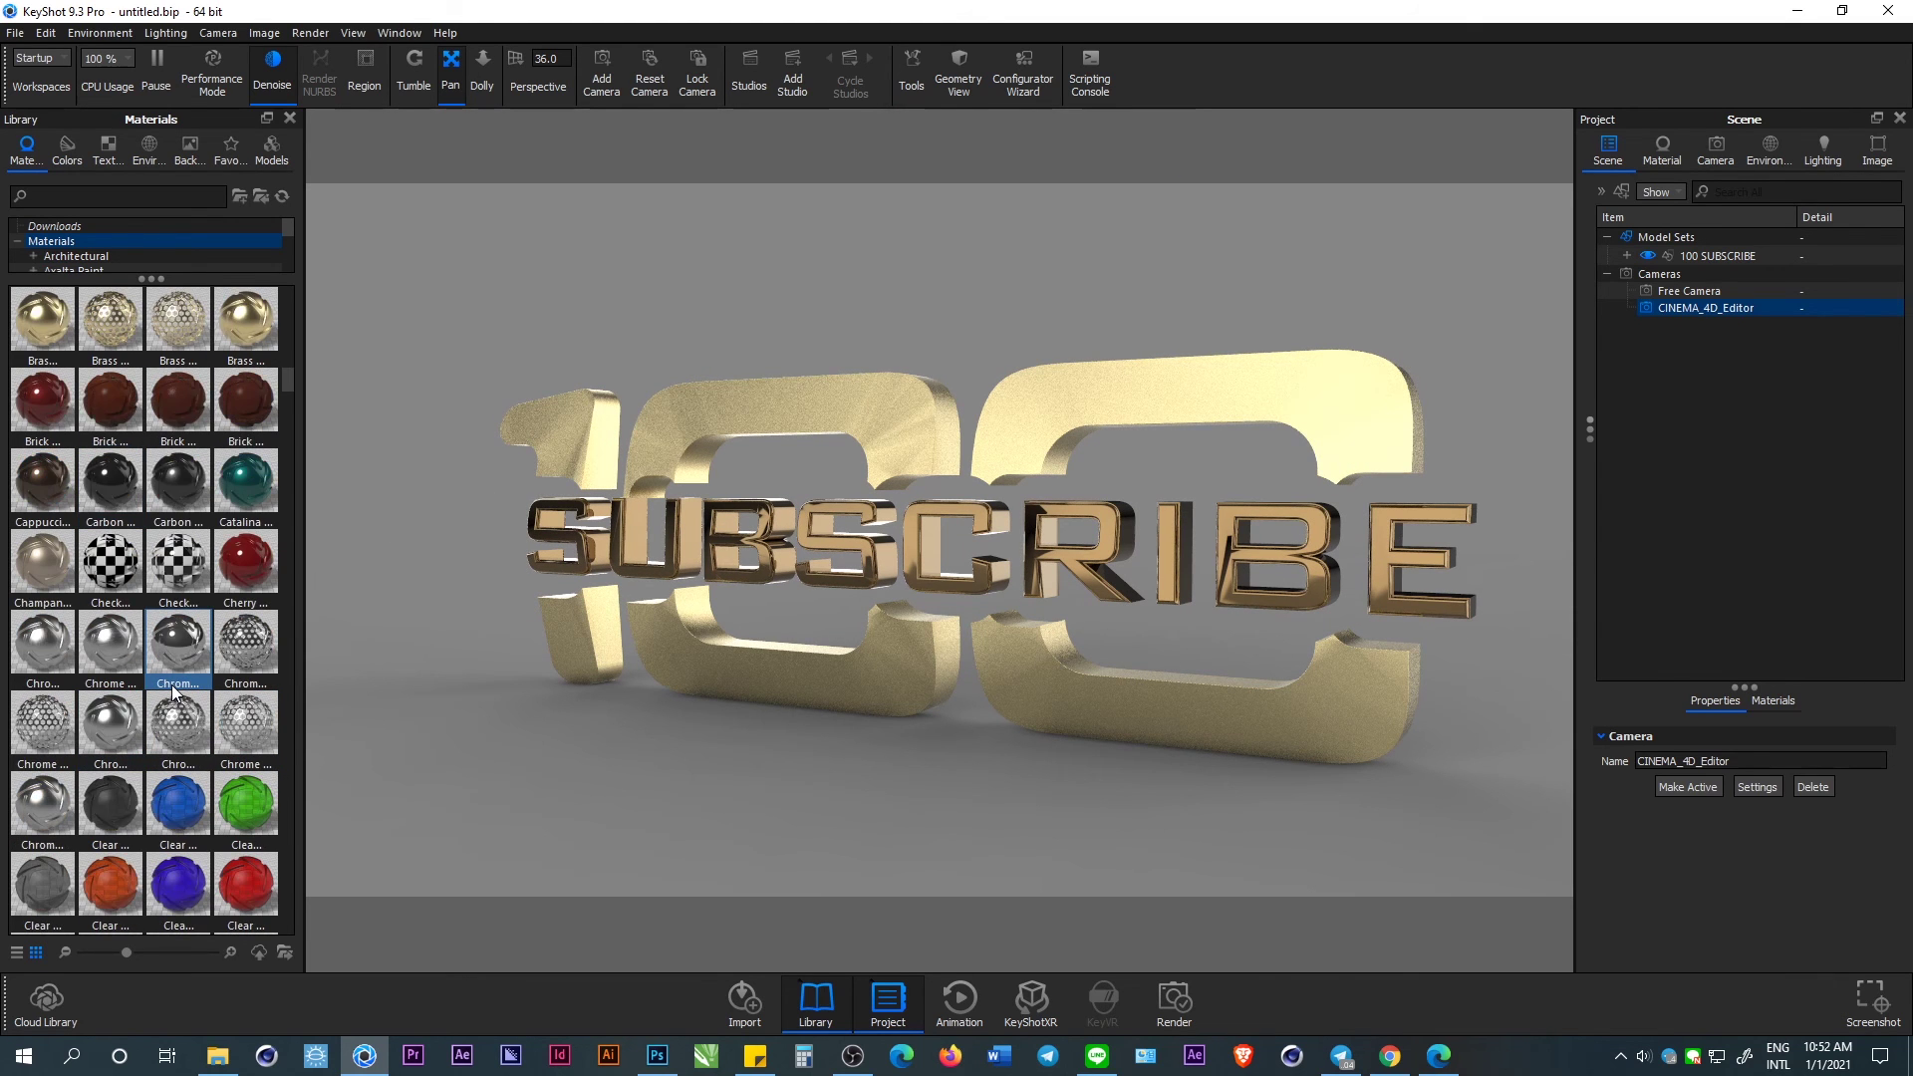
scroll(170, 685, down, 3)
scroll(171, 684, down, 3)
scroll(171, 685, down, 3)
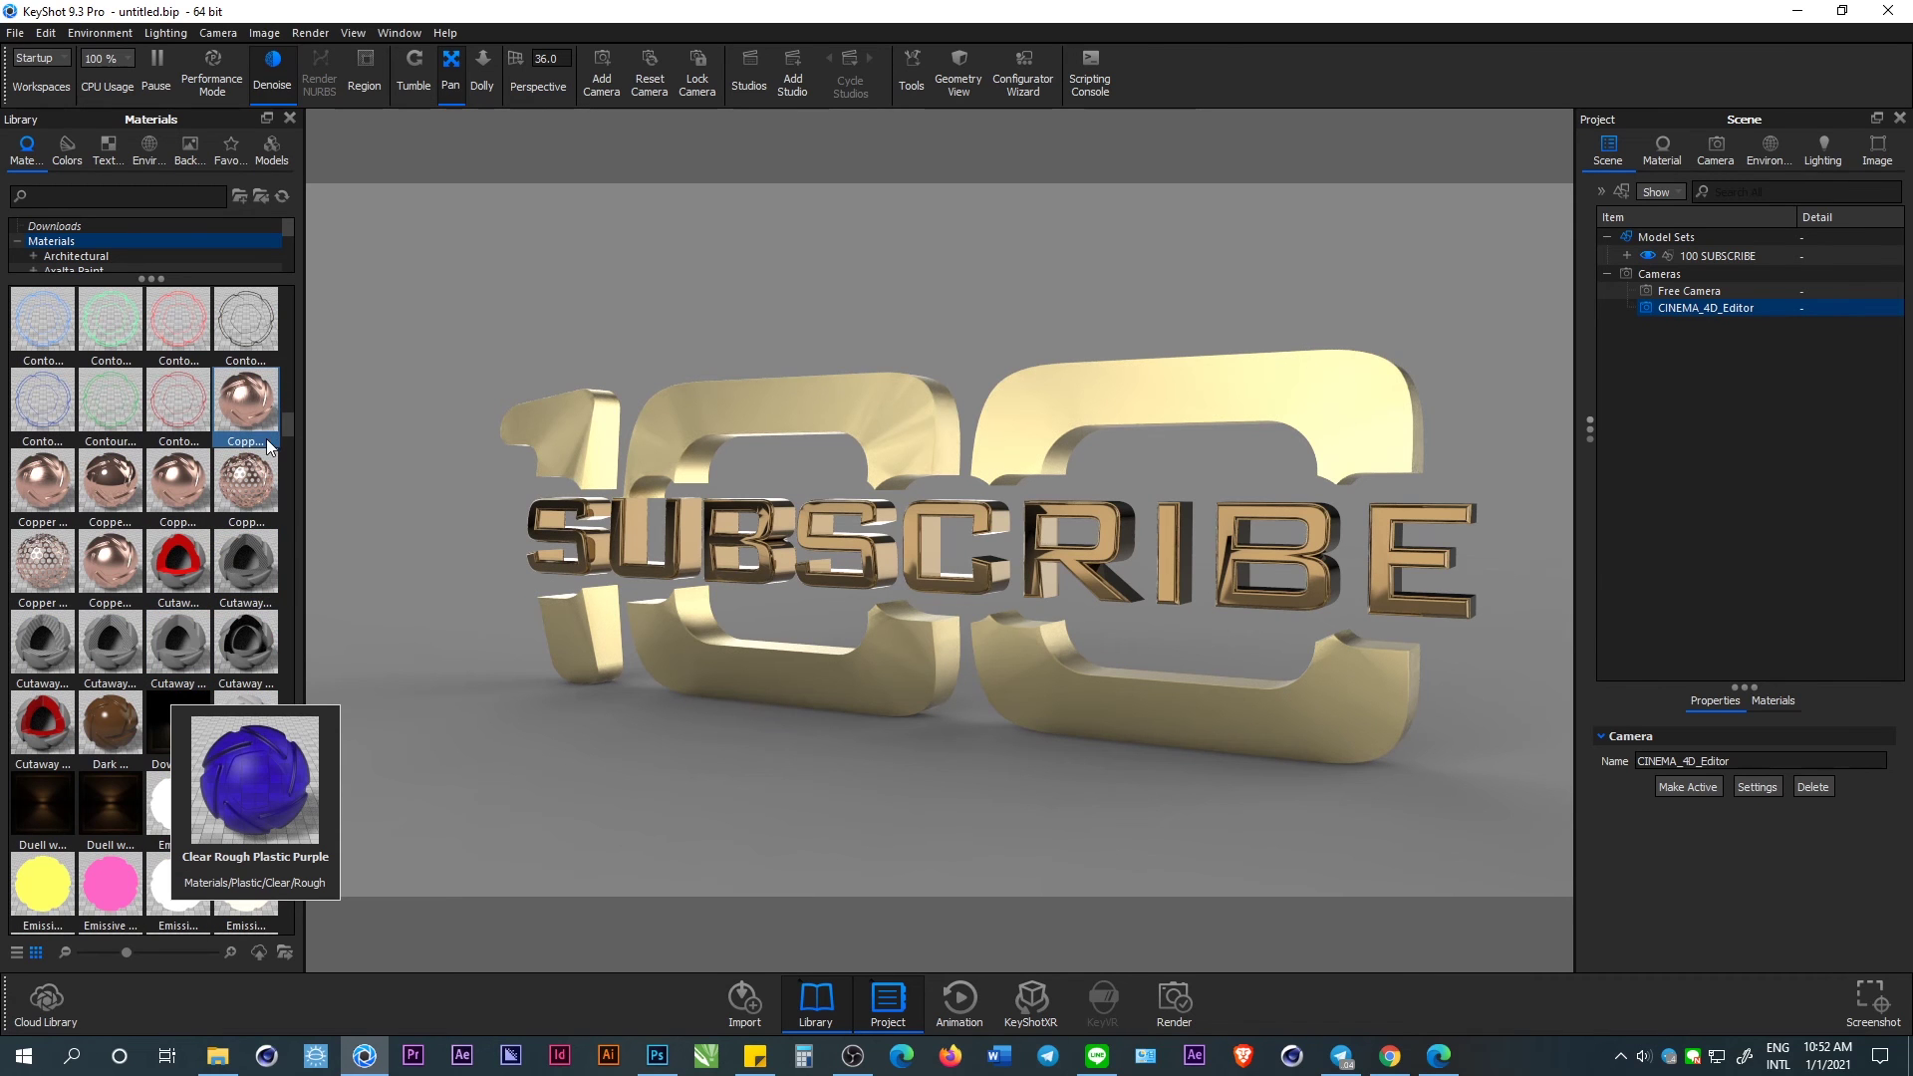
drag(247, 398, 544, 410)
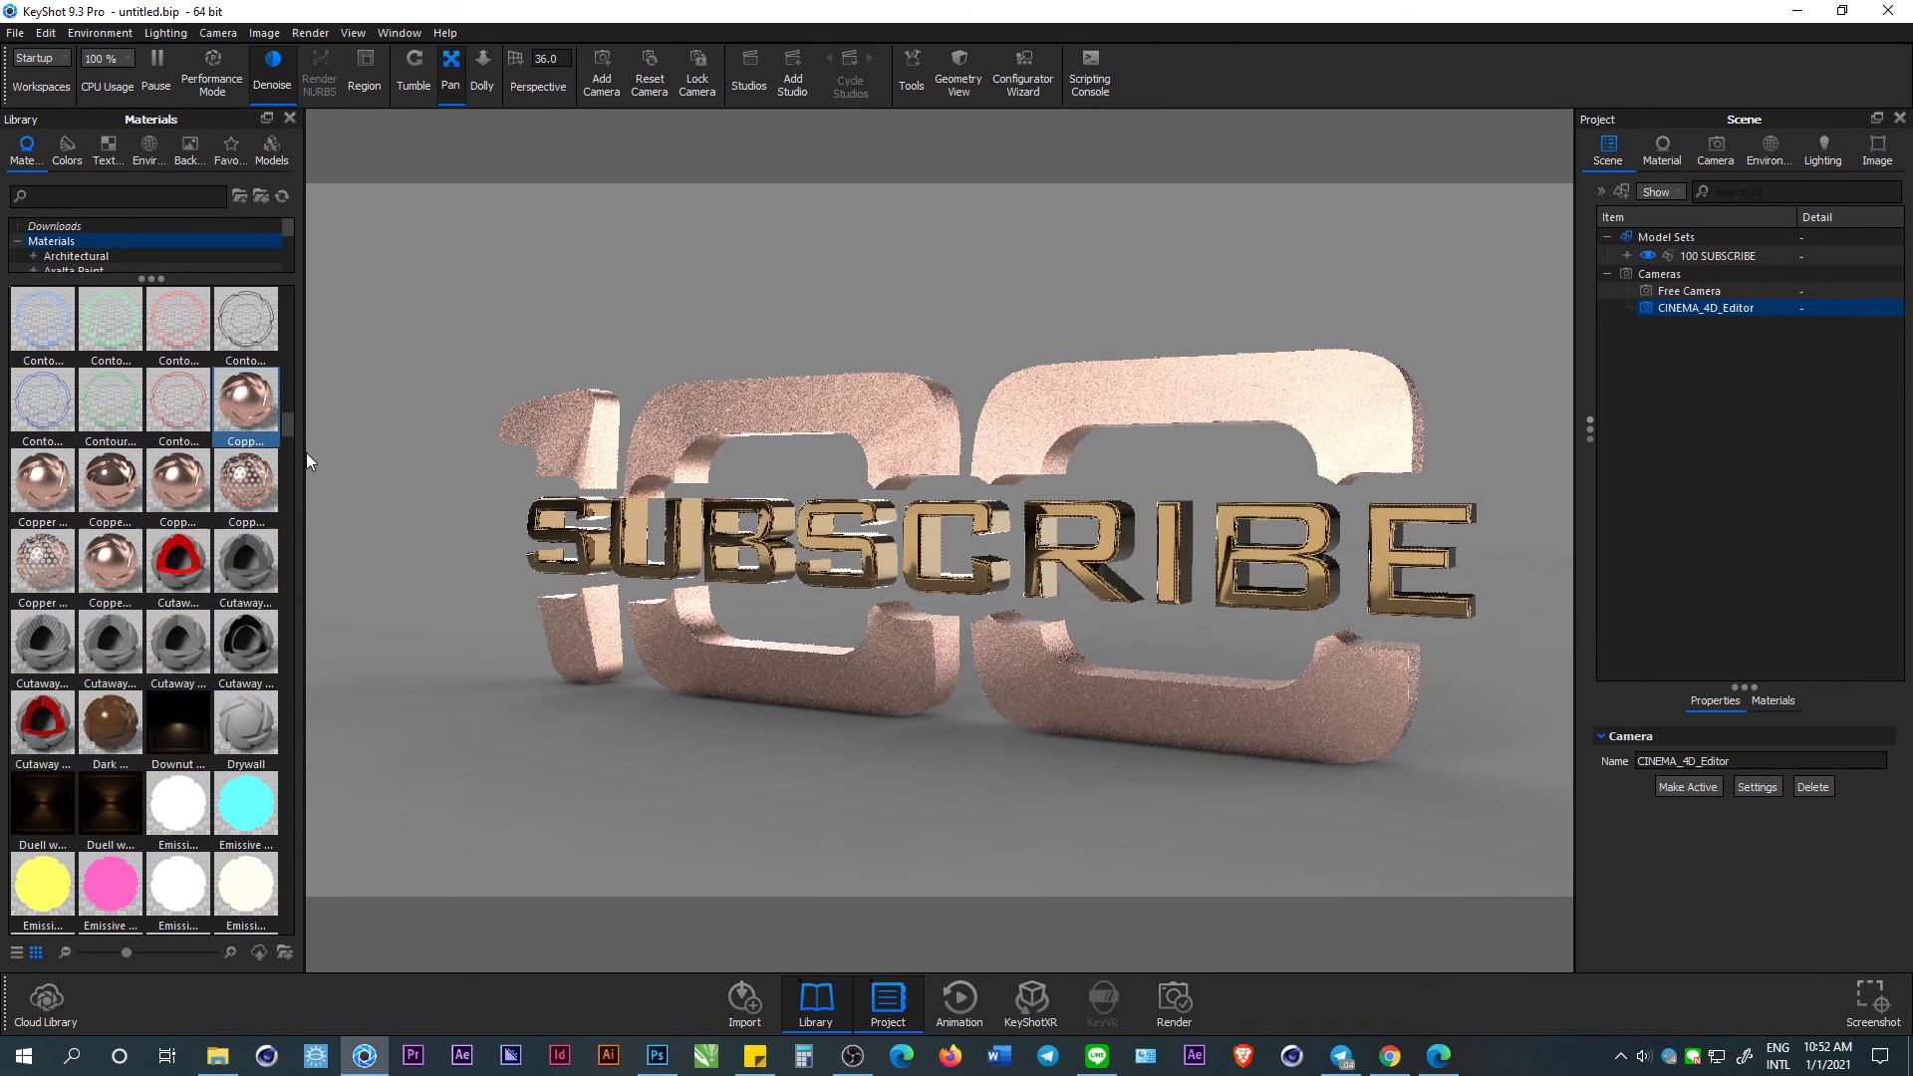
Apply the glossy red Gift material to SUBSCRIBE and Gold to the 100, then pan the view.
scroll(131, 475, down, 3)
scroll(131, 475, down, 3)
drag(115, 435, 679, 520)
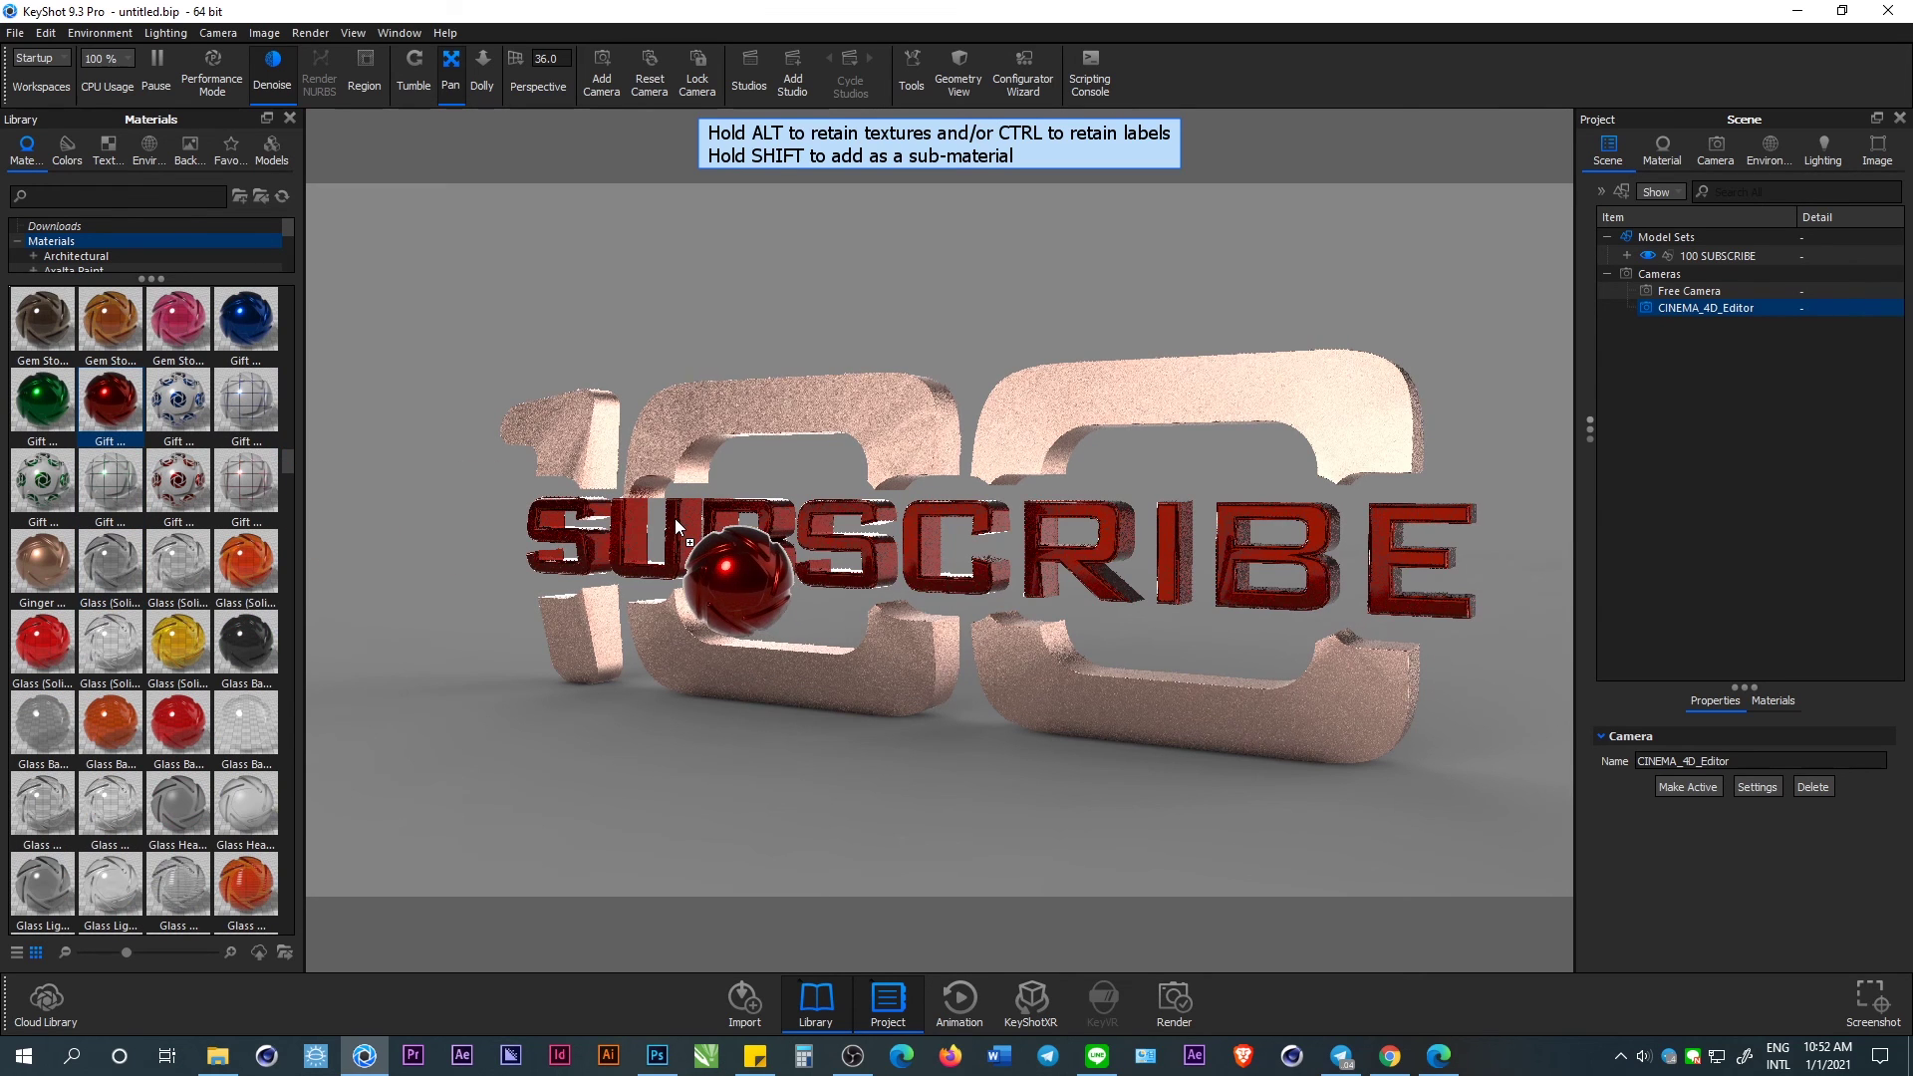
scroll(133, 466, down, 3)
scroll(134, 466, down, 6)
drag(69, 534, 662, 410)
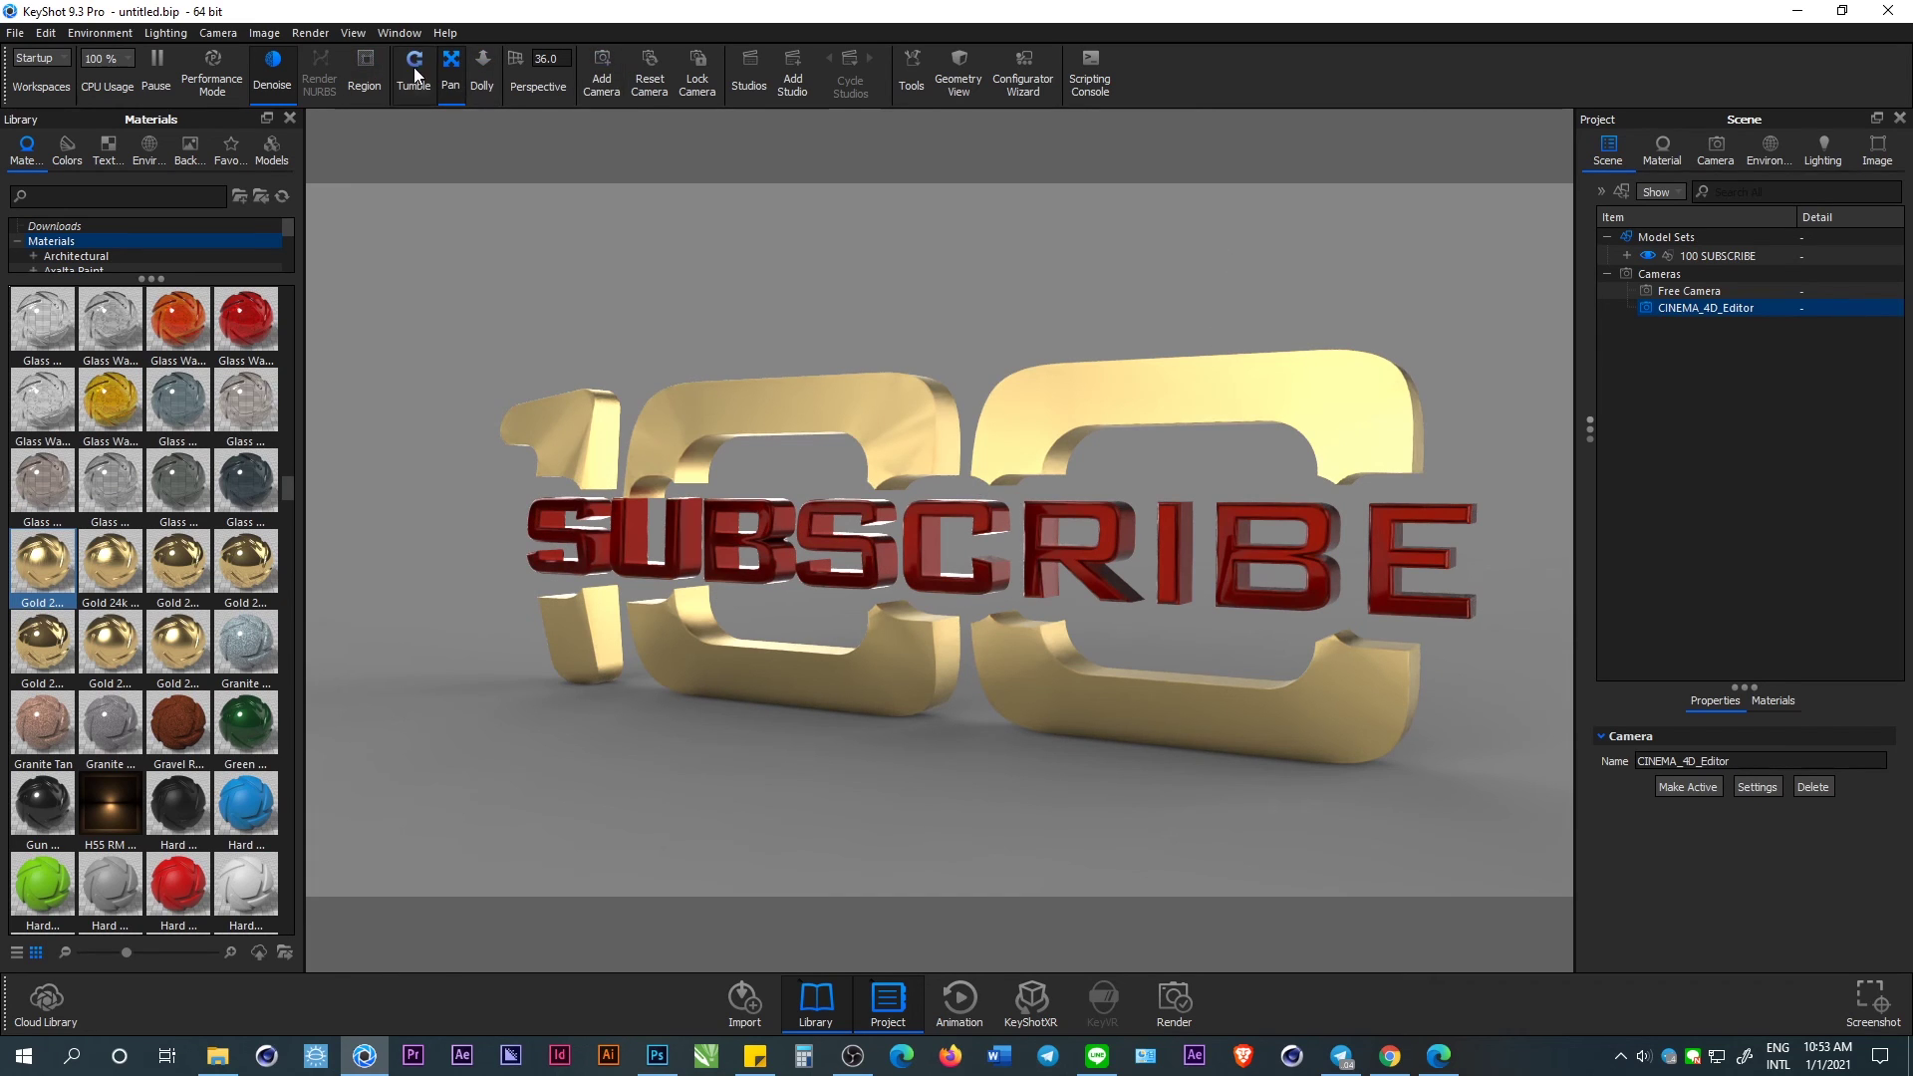
drag(901, 429, 853, 427)
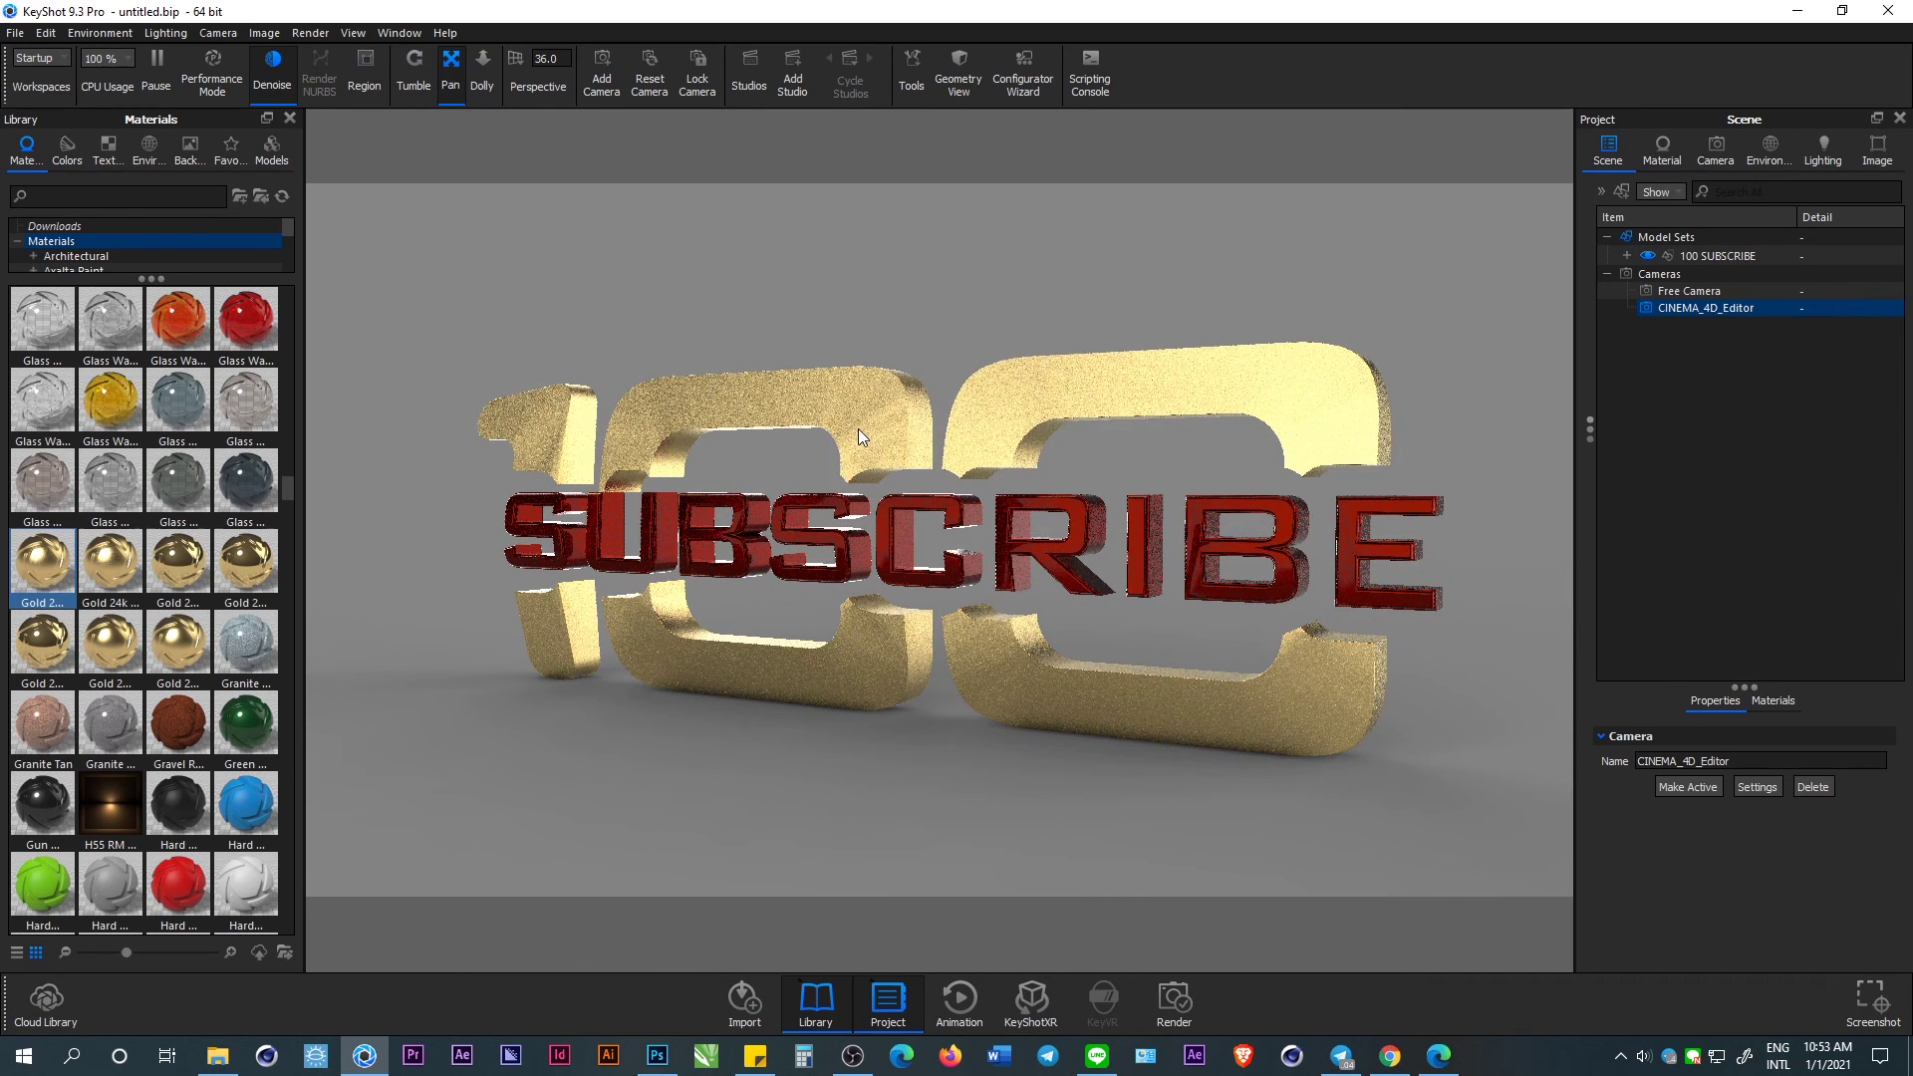
Name the render output '100 Subscribe' with a print width of 15.
click(1178, 997)
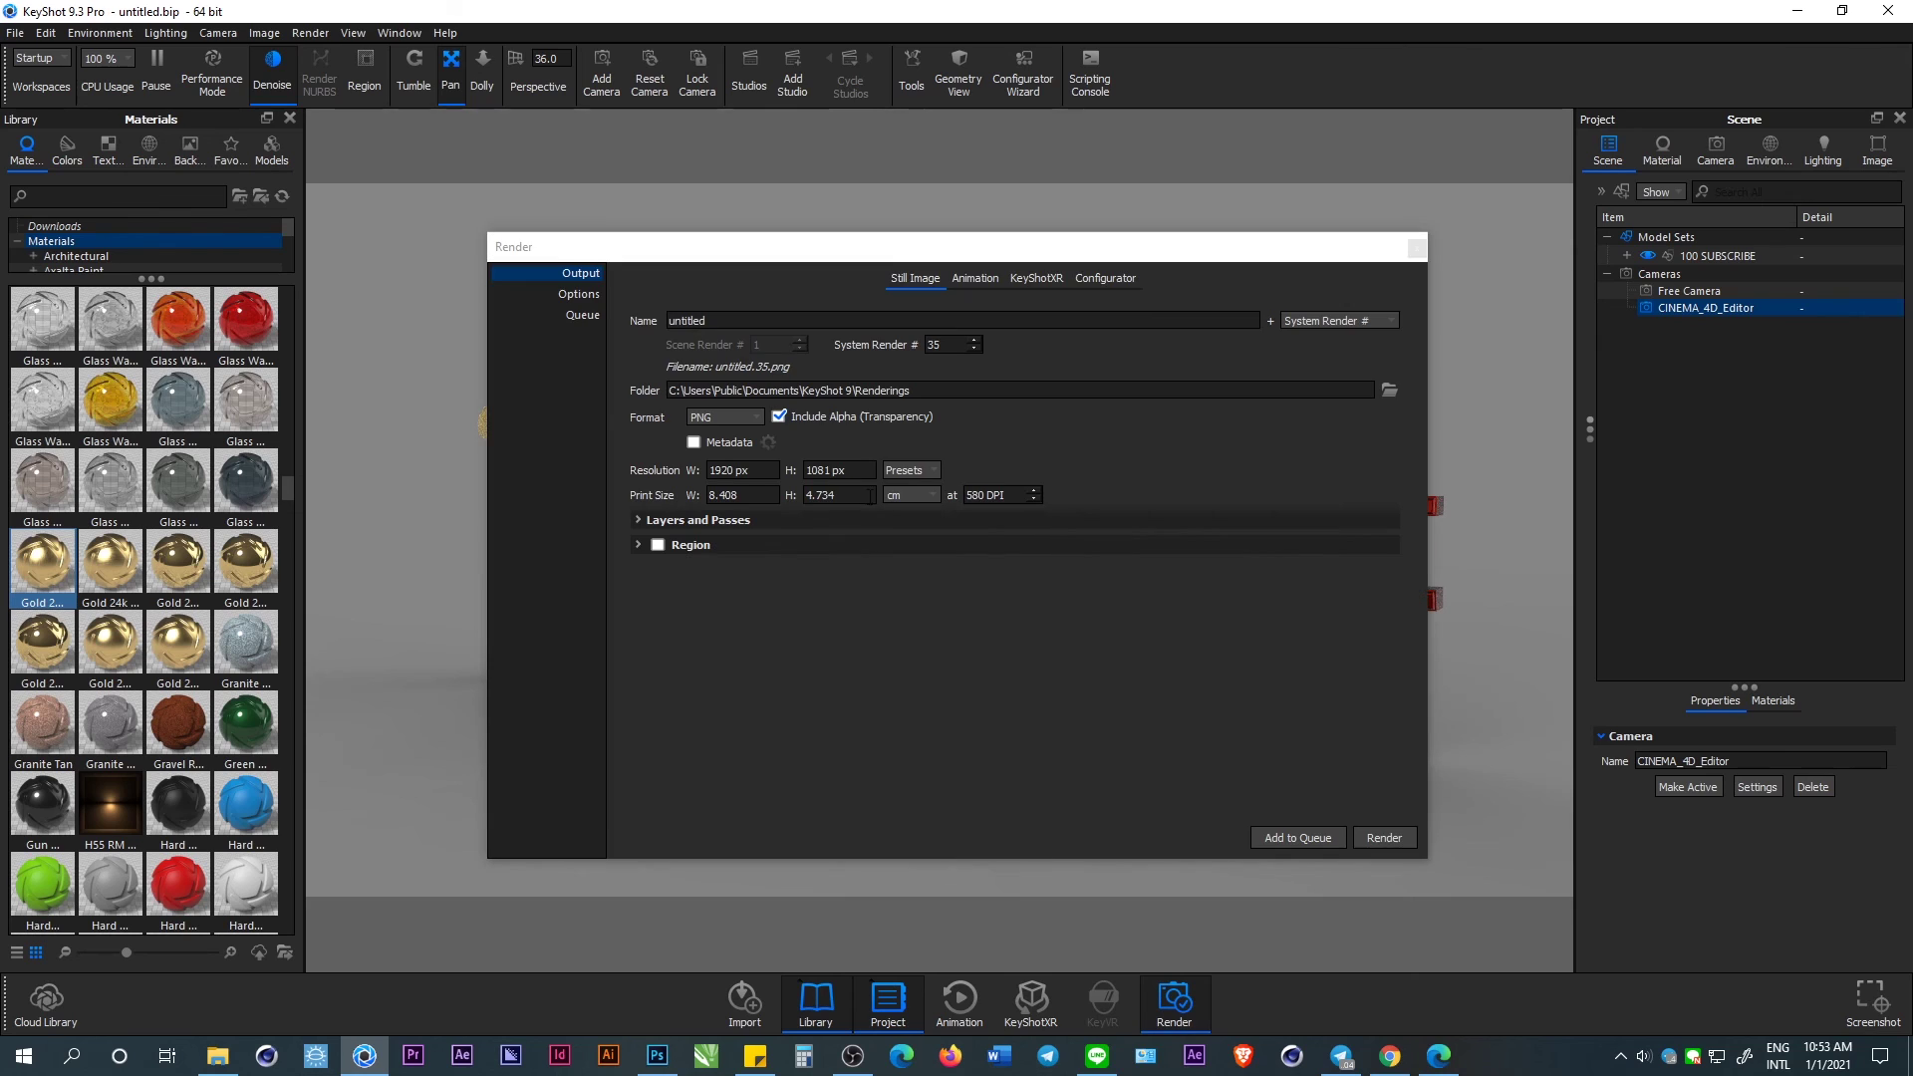
text(100 S)
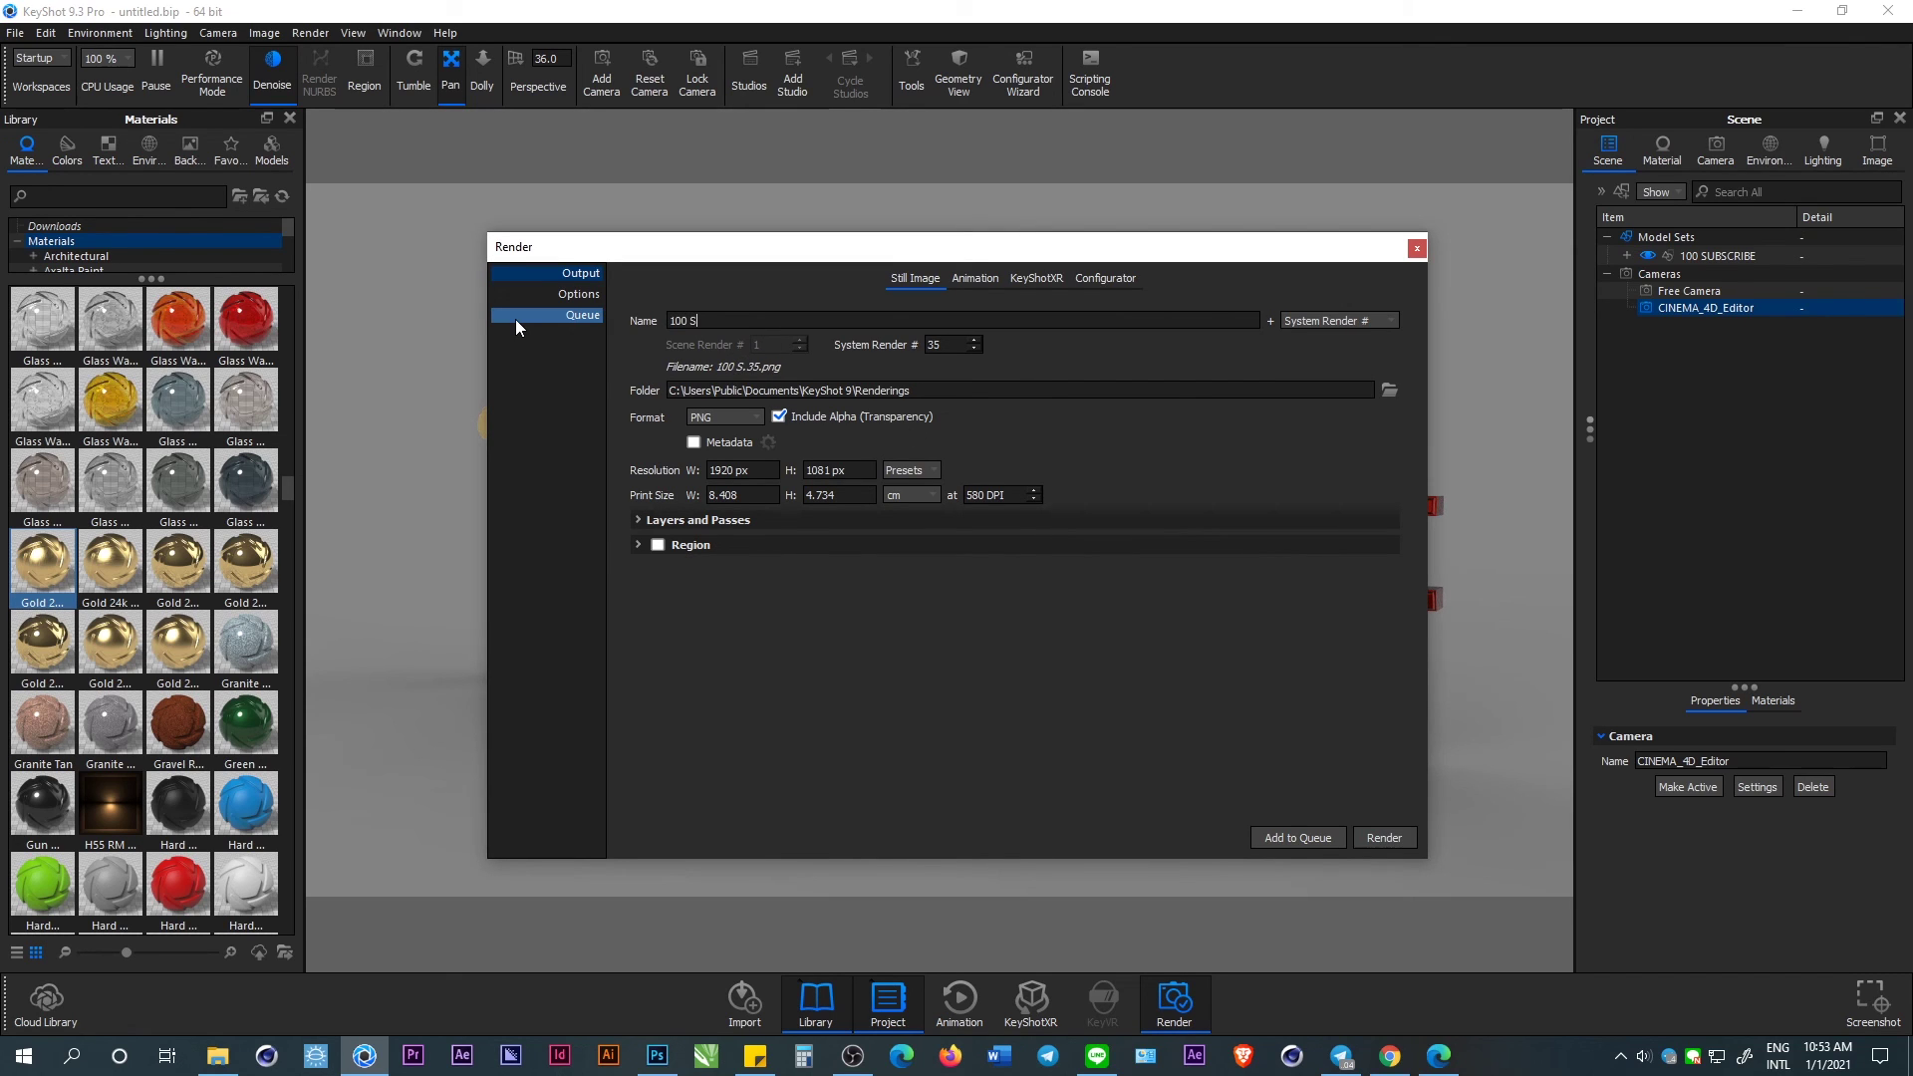
text(ubscribe)
click(743, 498)
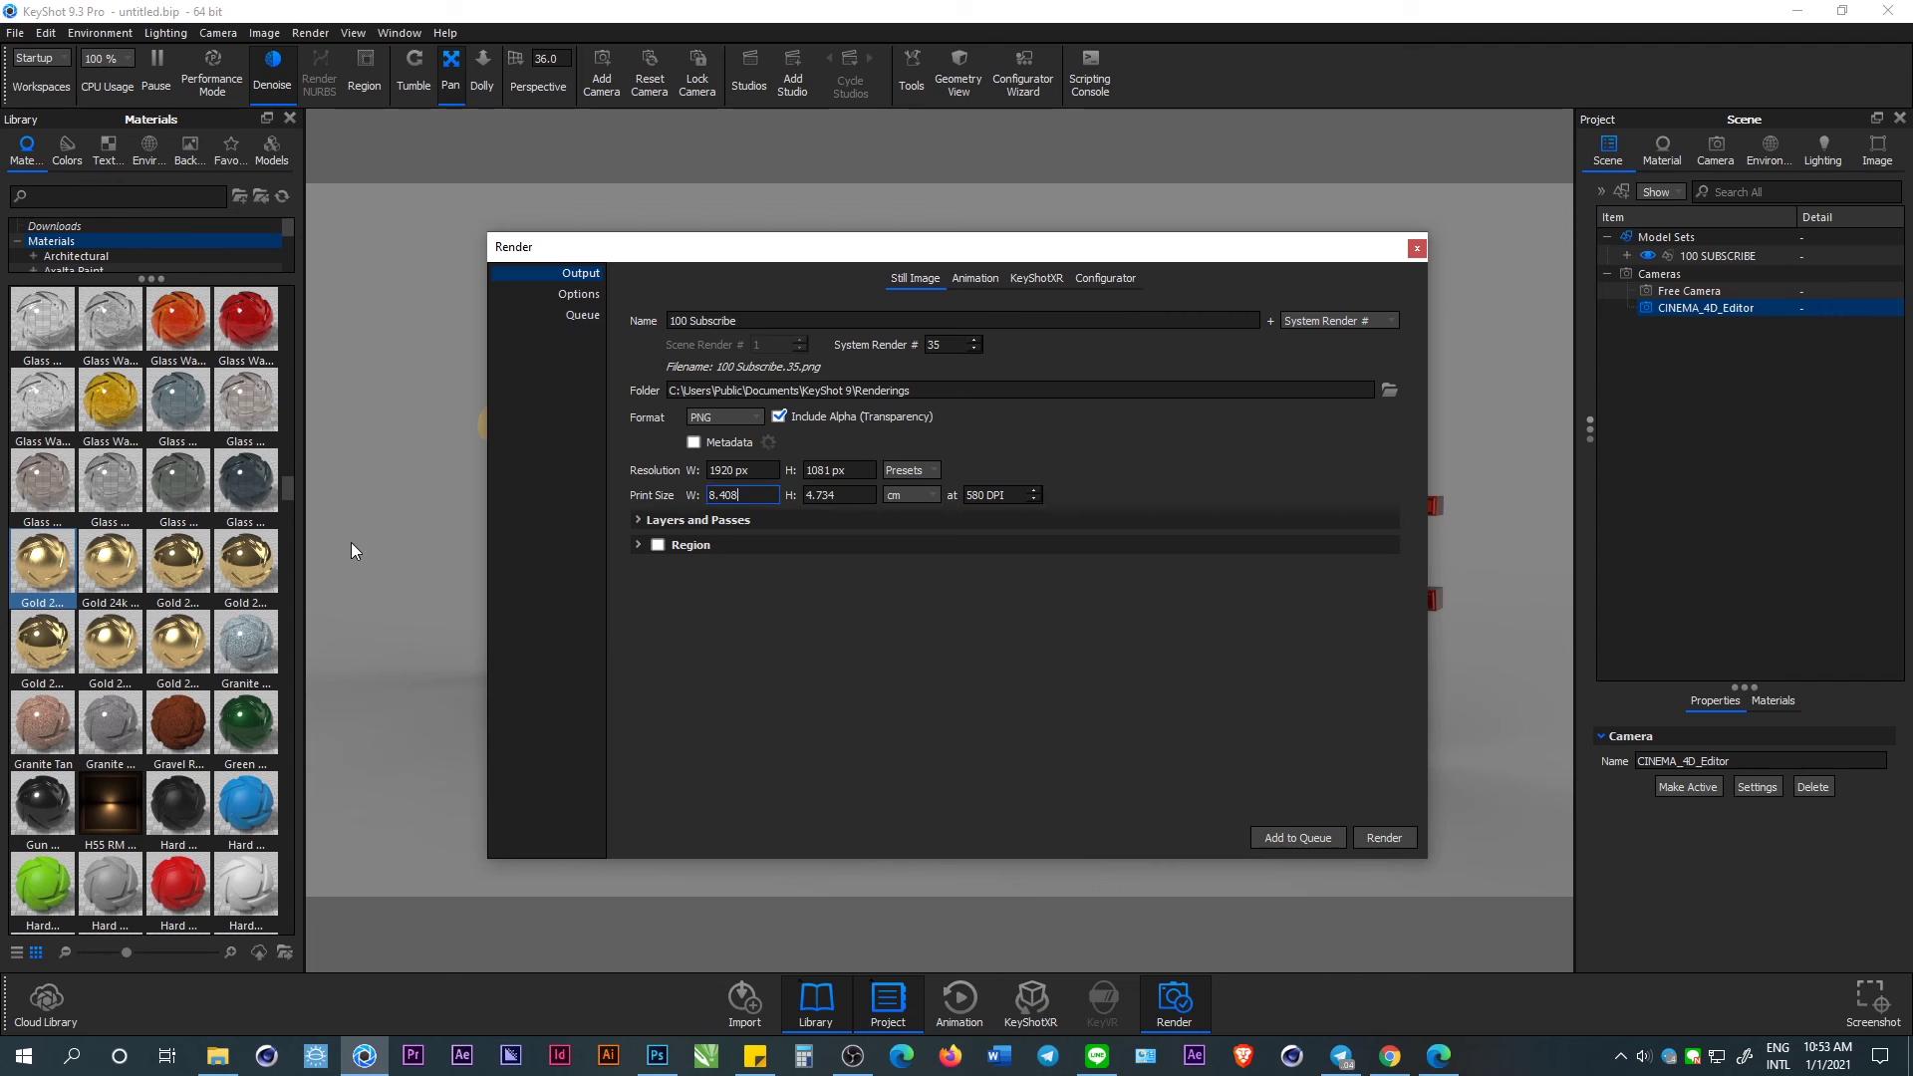
text(15)
click(1093, 444)
Save the render to the Desktop and start it with the current camera.
click(1390, 389)
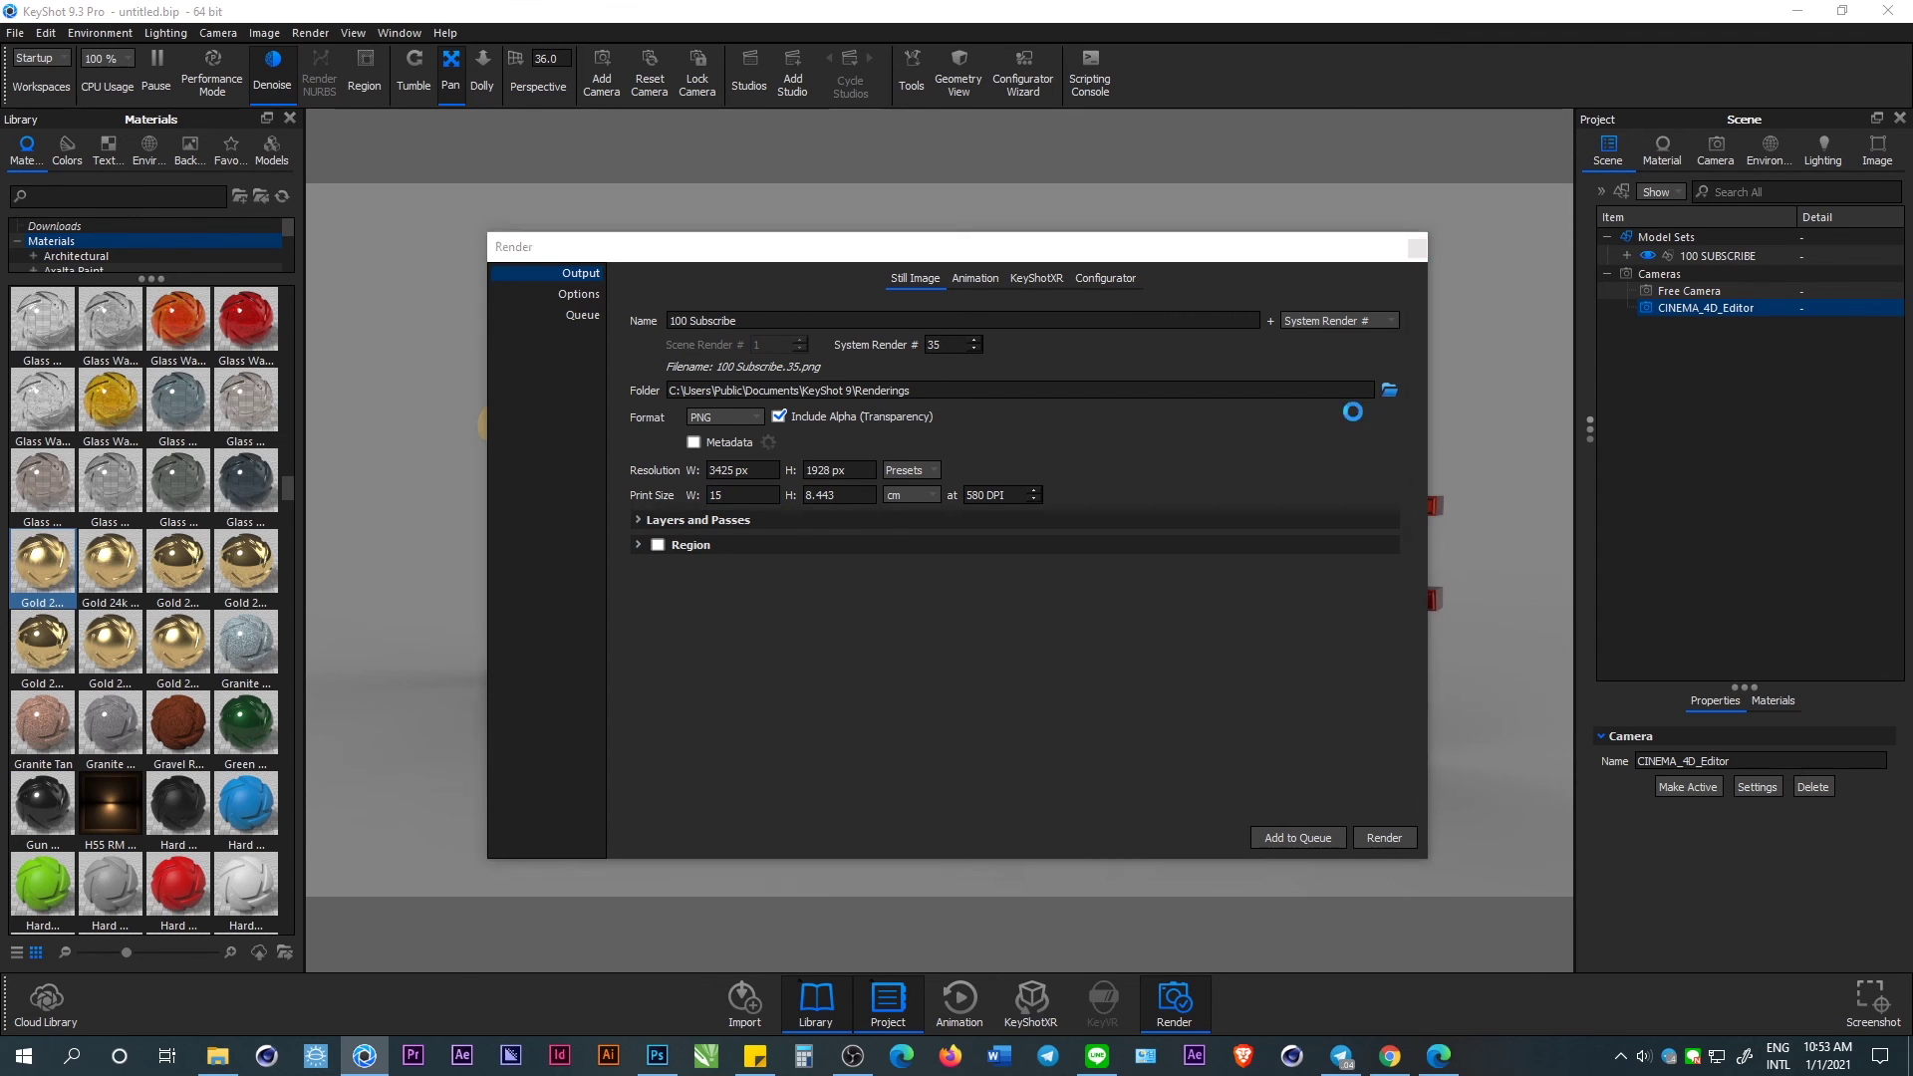
click(82, 115)
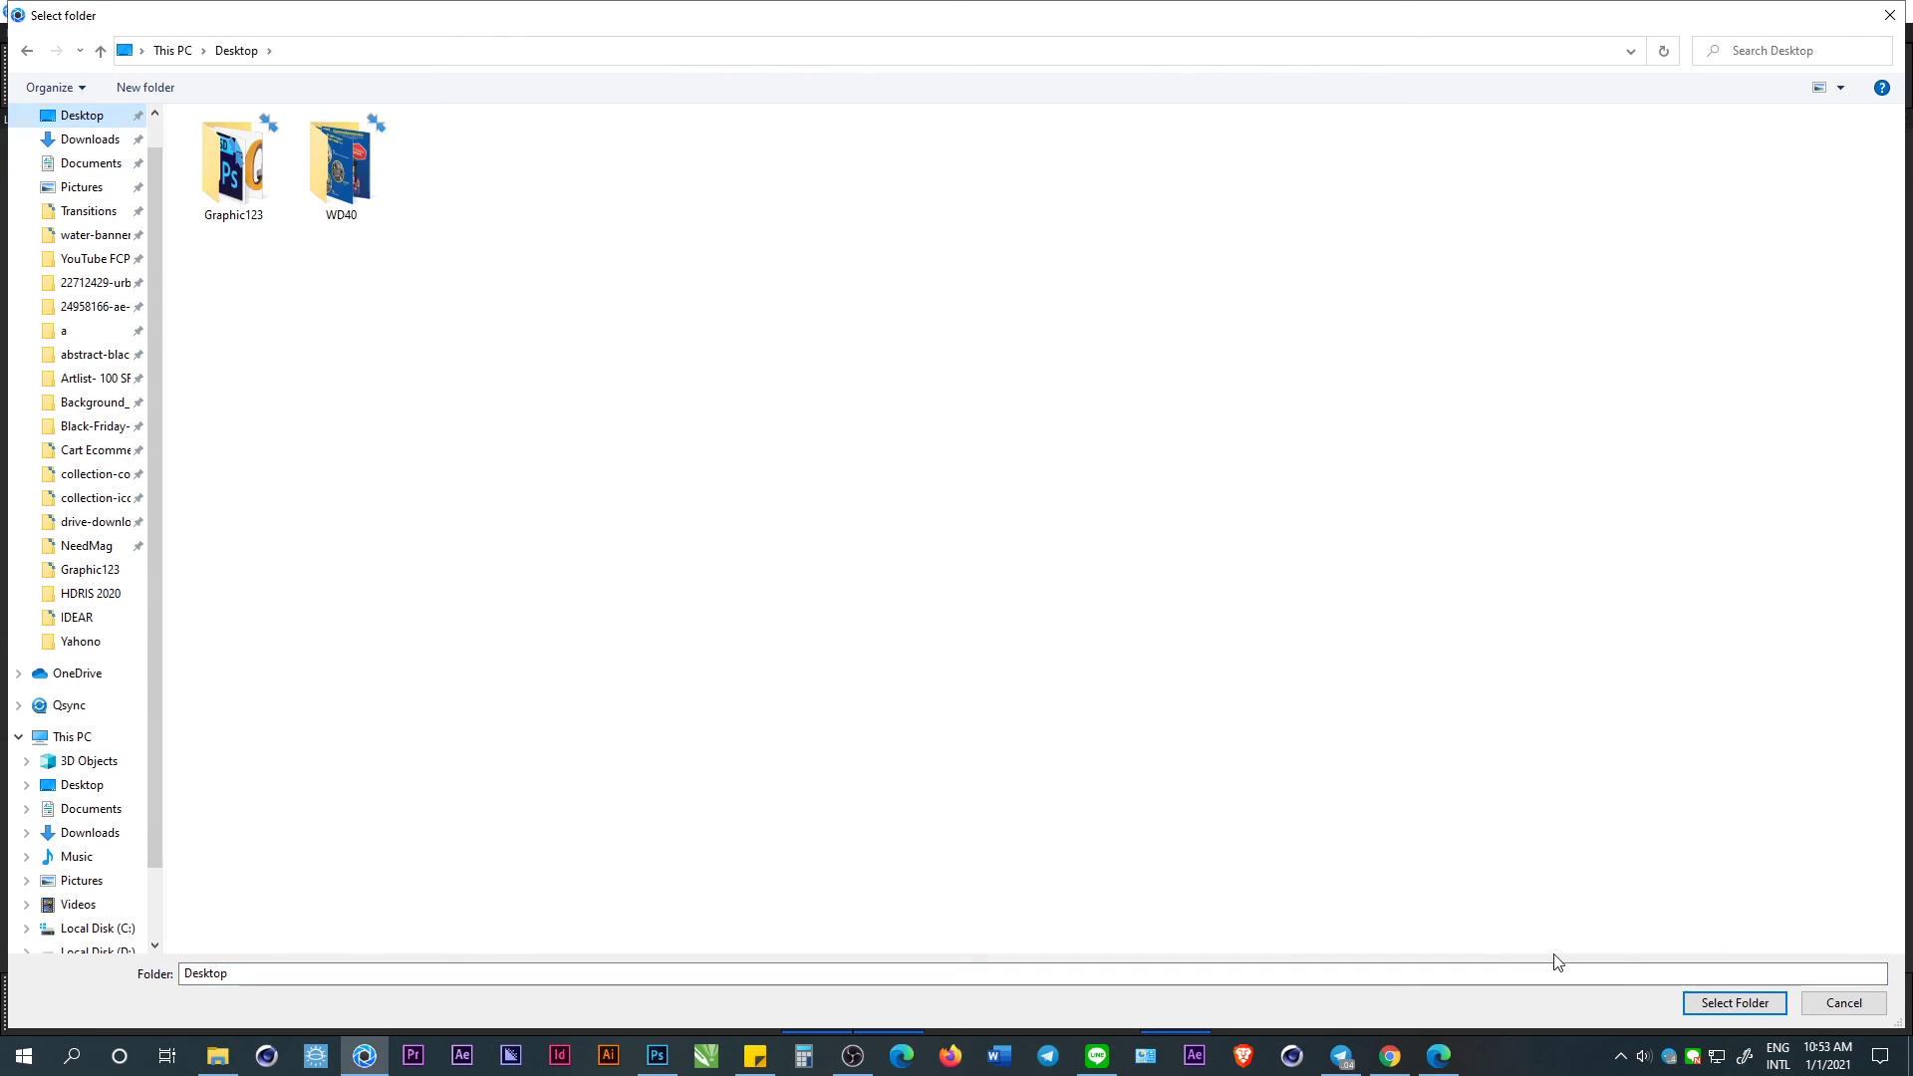
click(1732, 1001)
click(1389, 833)
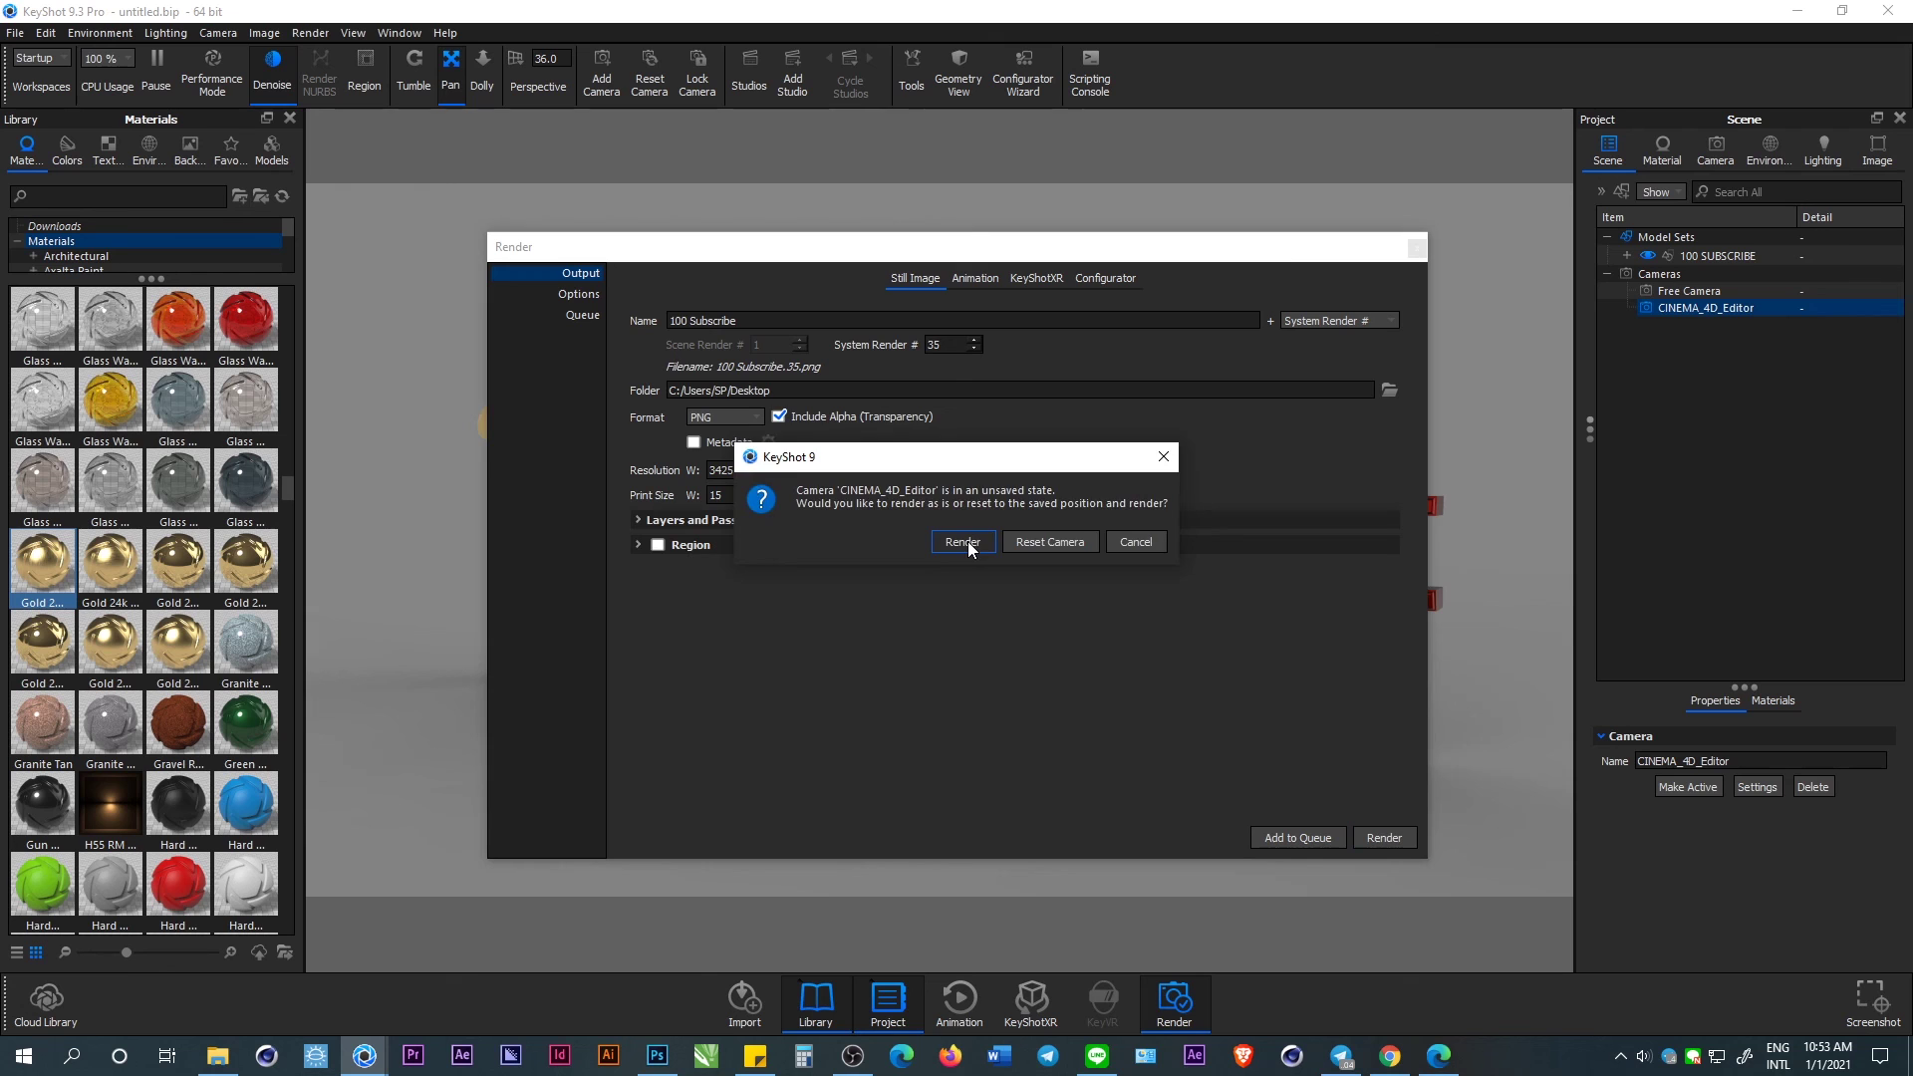
click(962, 541)
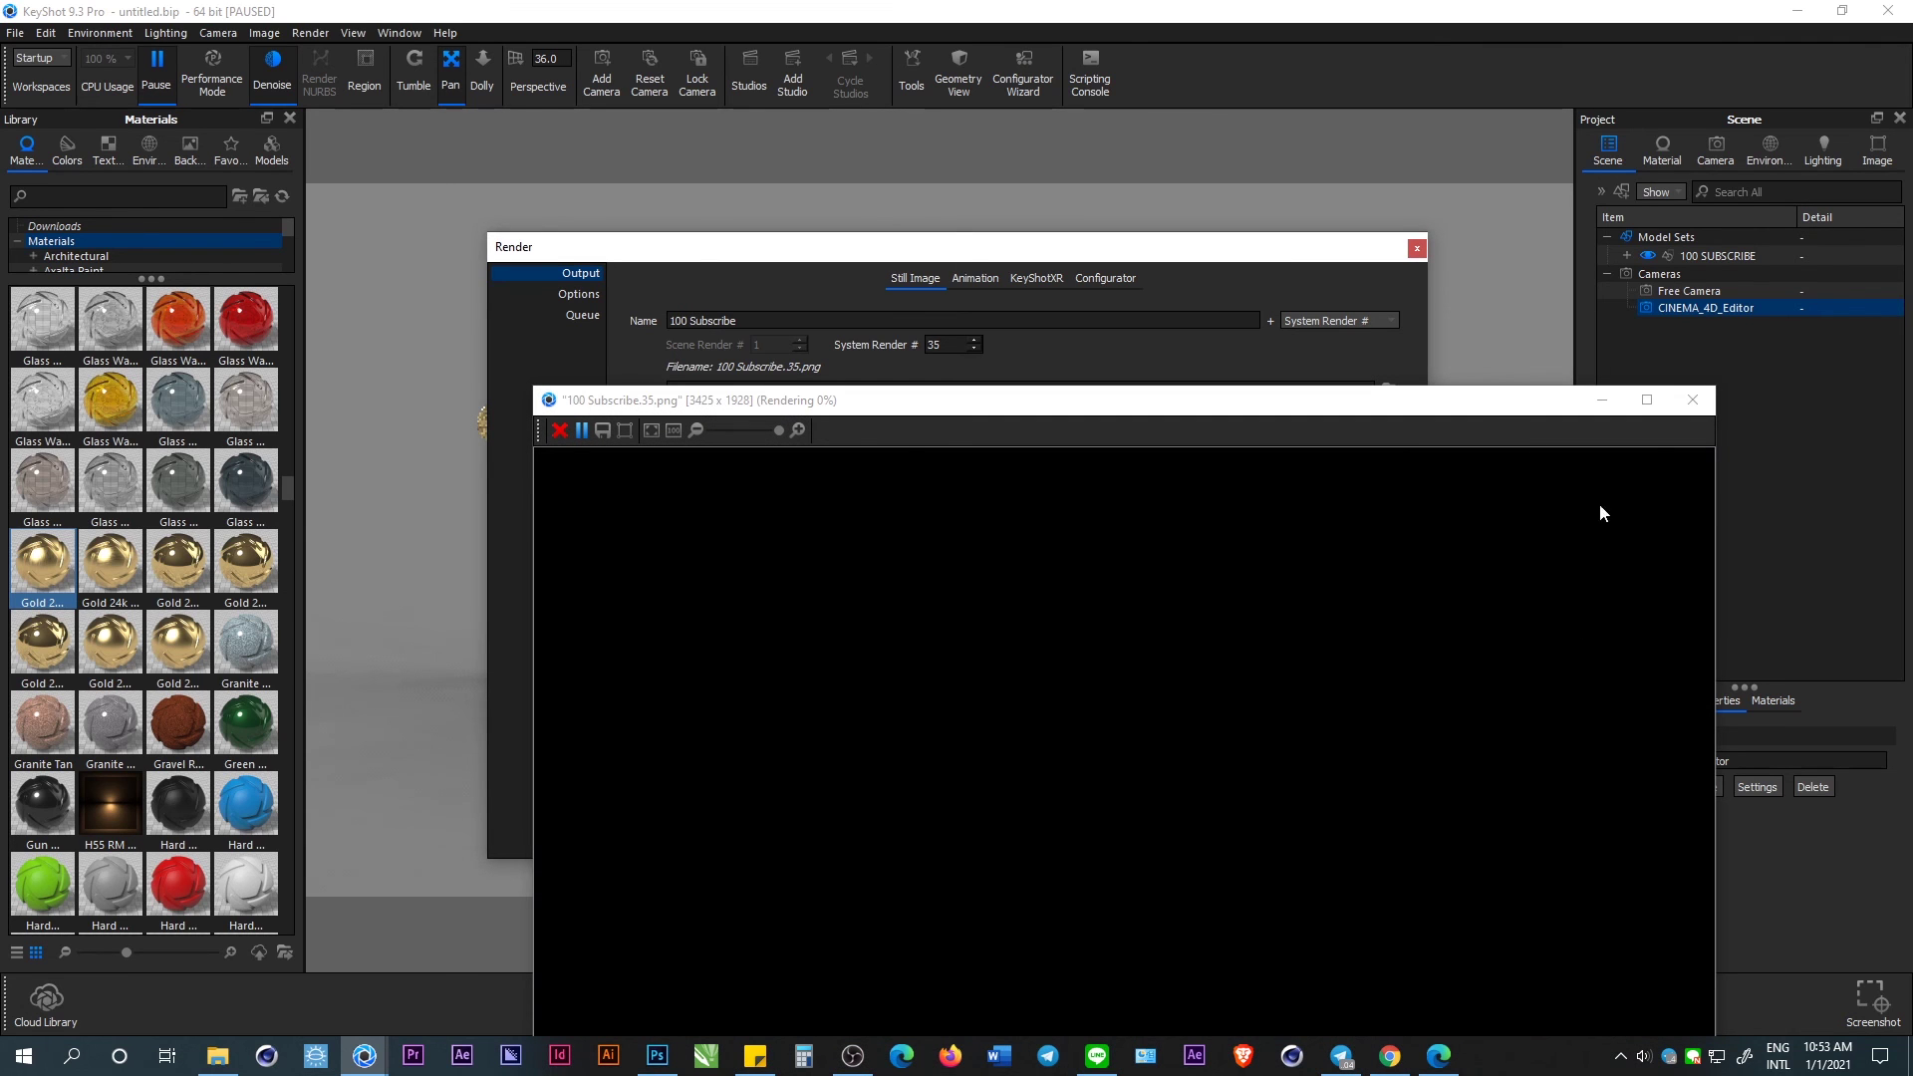
Move the render window up and zoom out to 34% to see the whole image.
drag(1479, 407, 1438, 167)
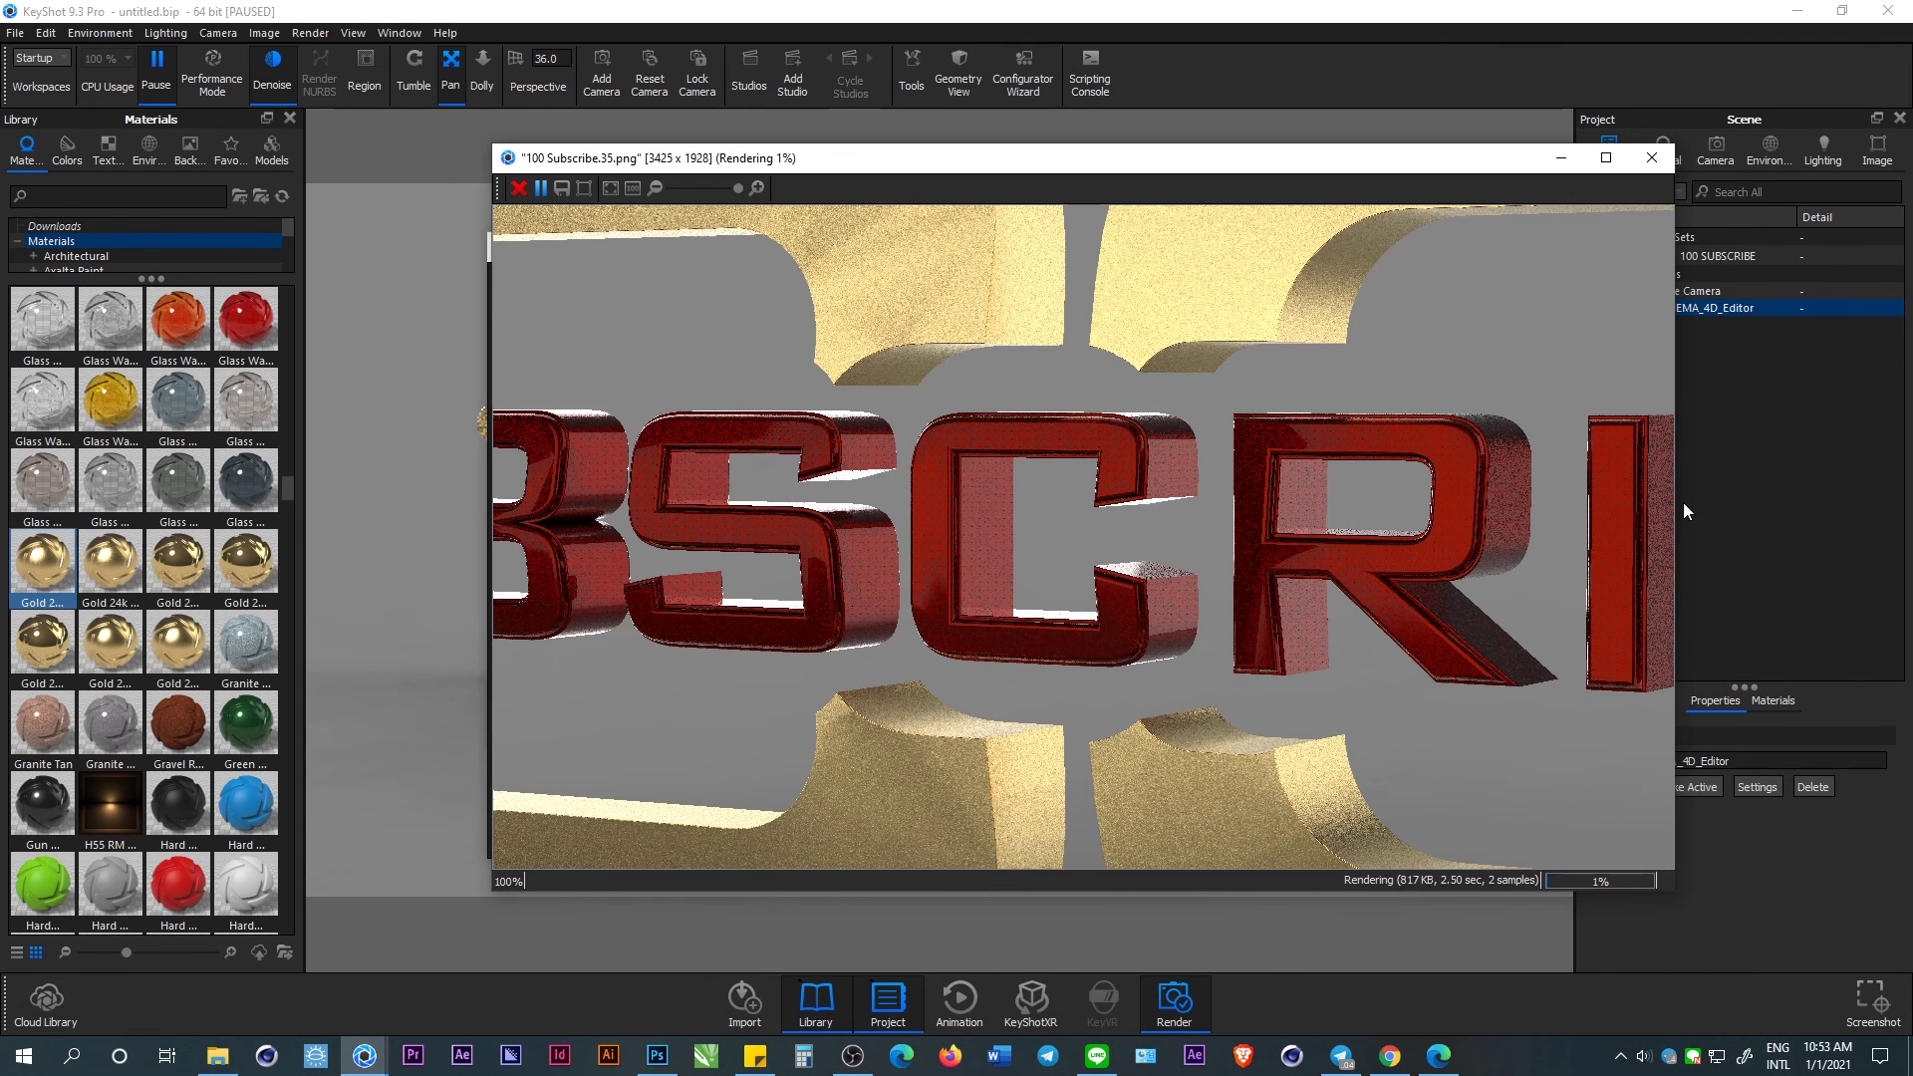
scroll(834, 606, down, 2)
scroll(834, 607, down, 3)
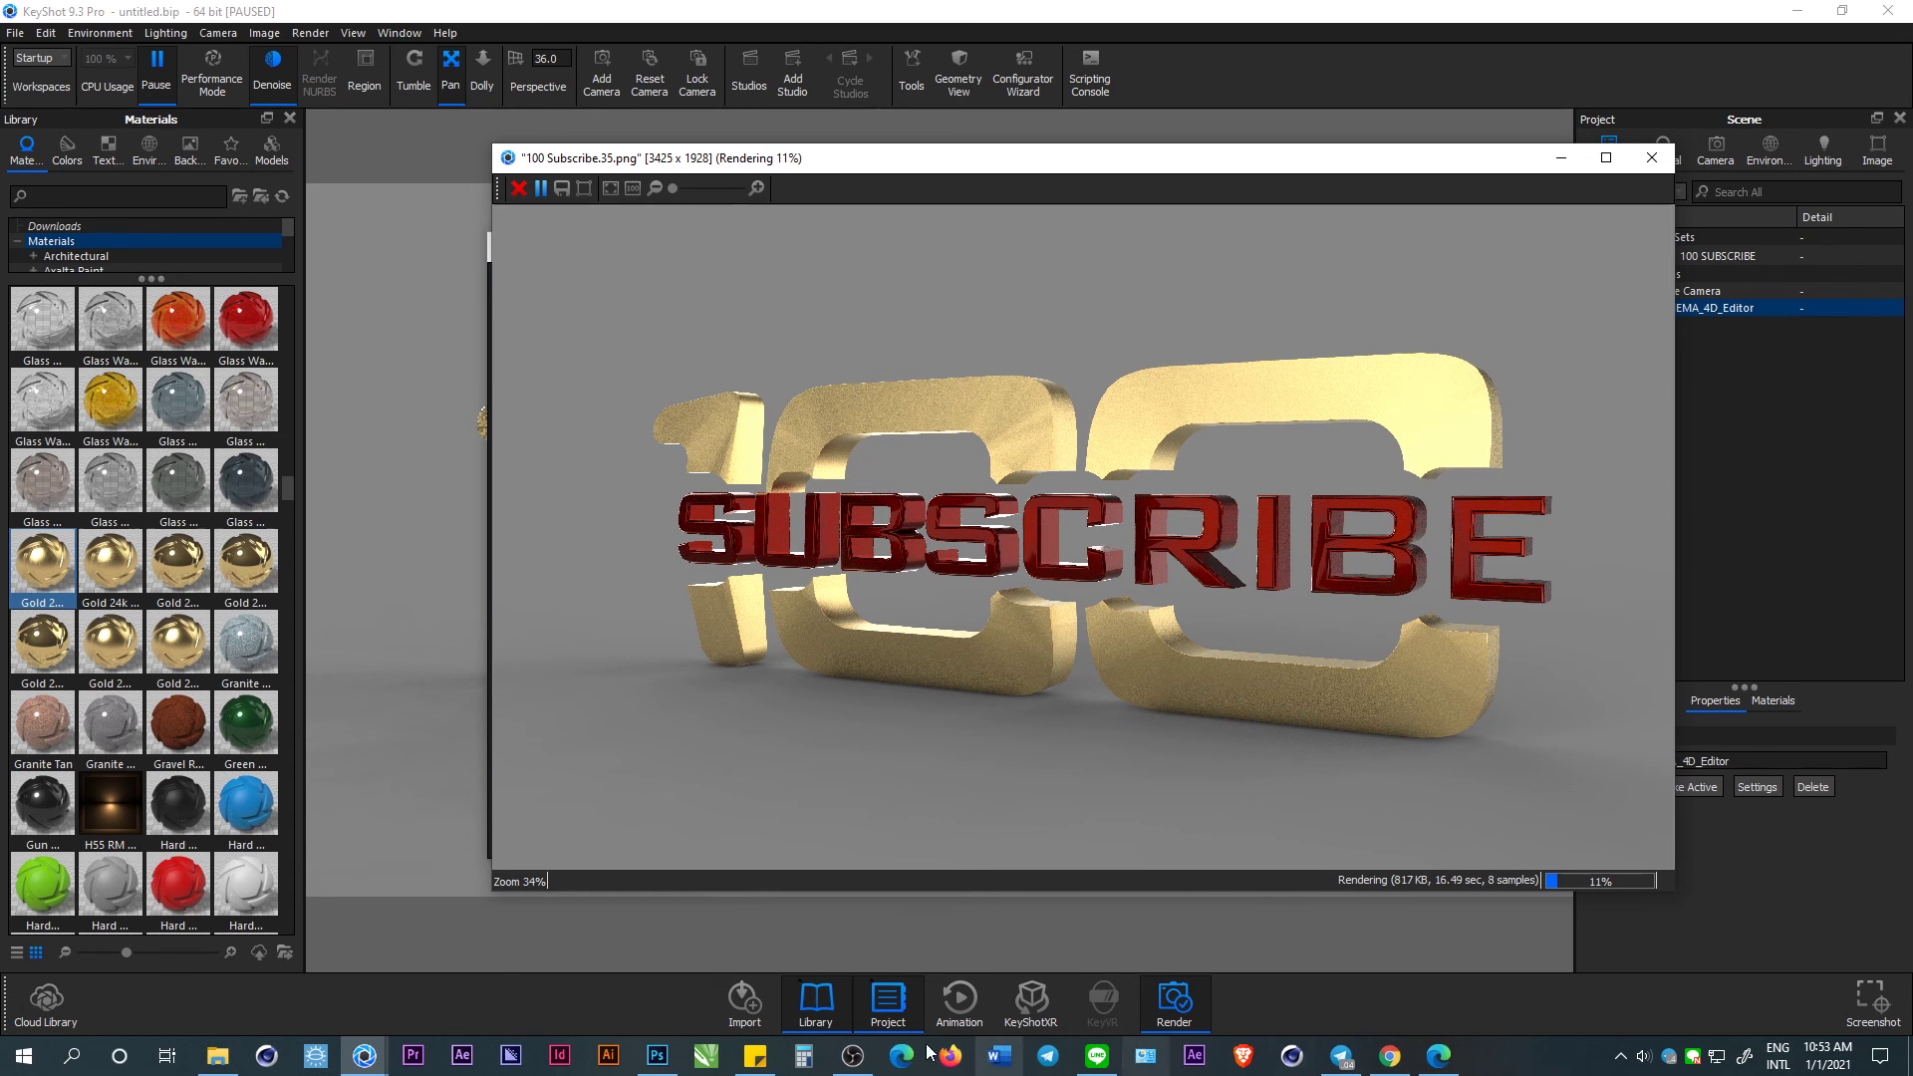
Switch from KeyShot to the OBS Studio window from the taskbar.
click(854, 1058)
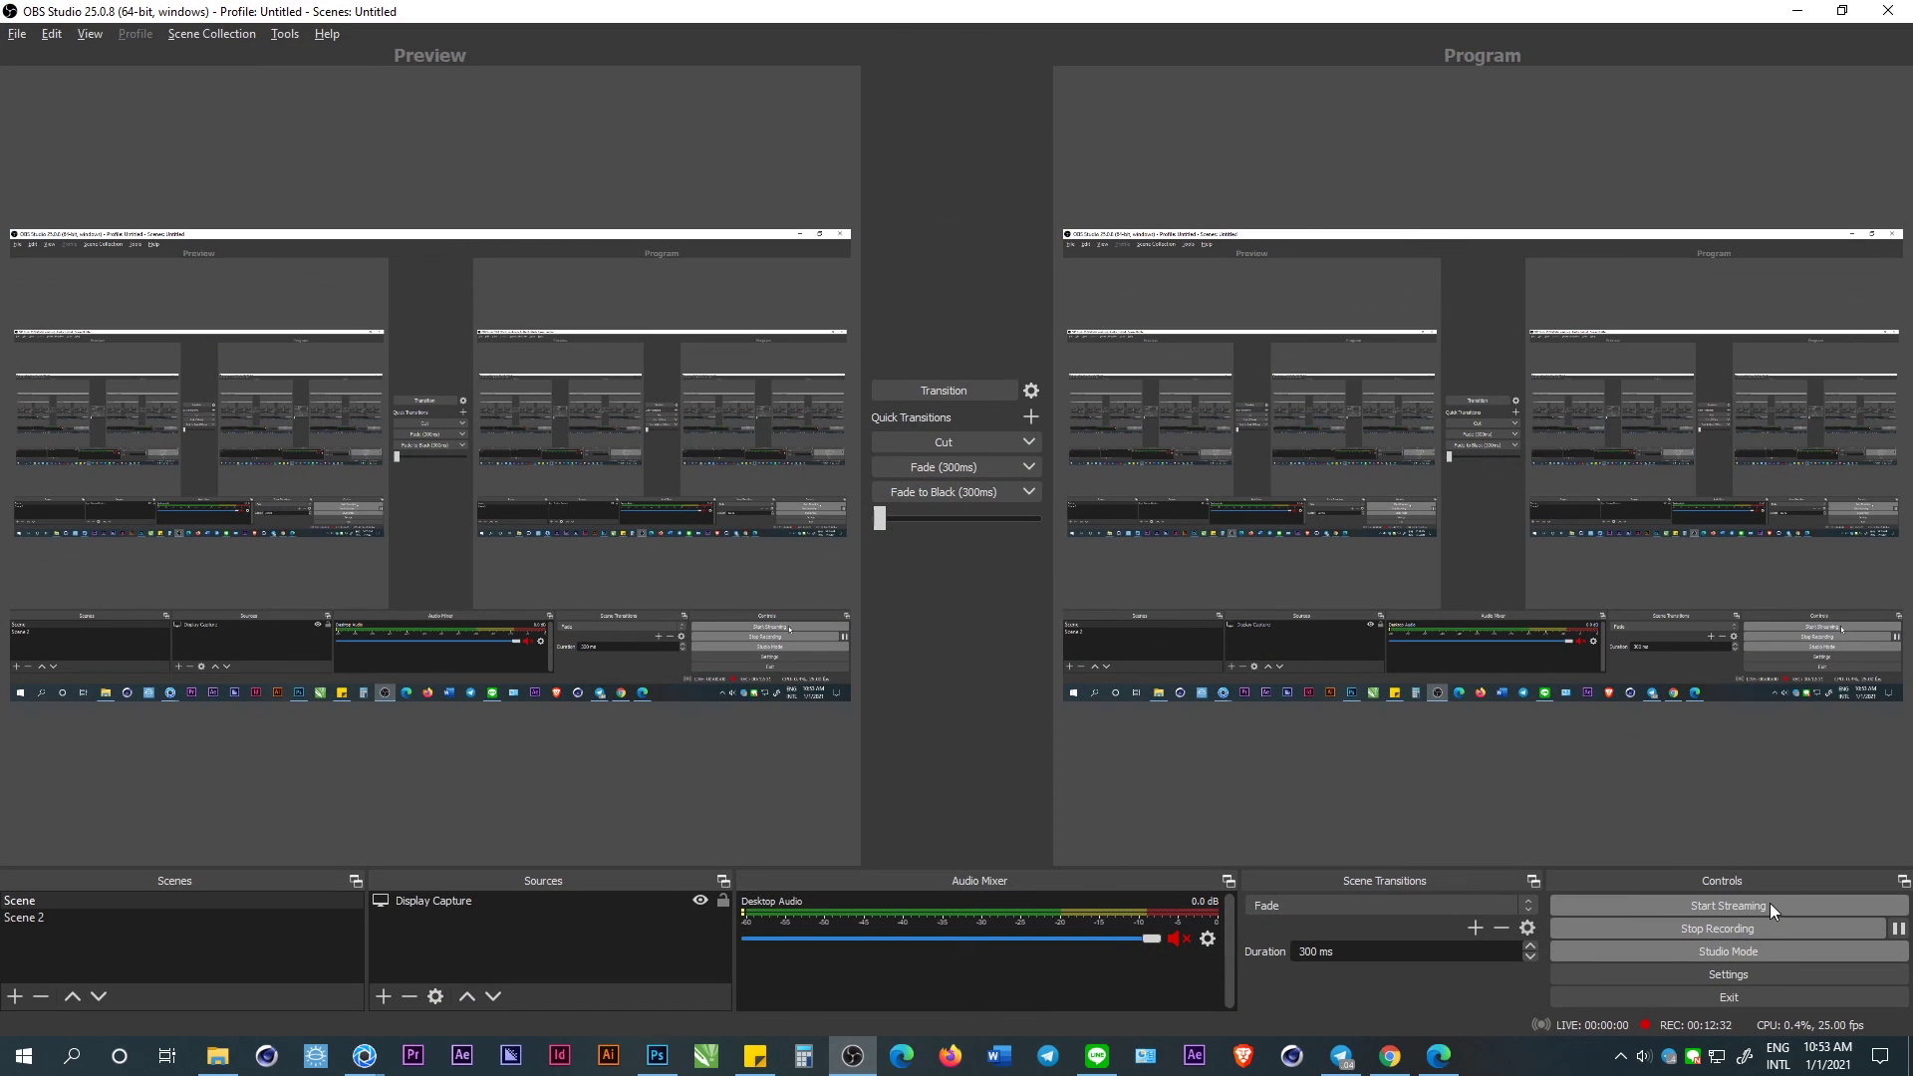